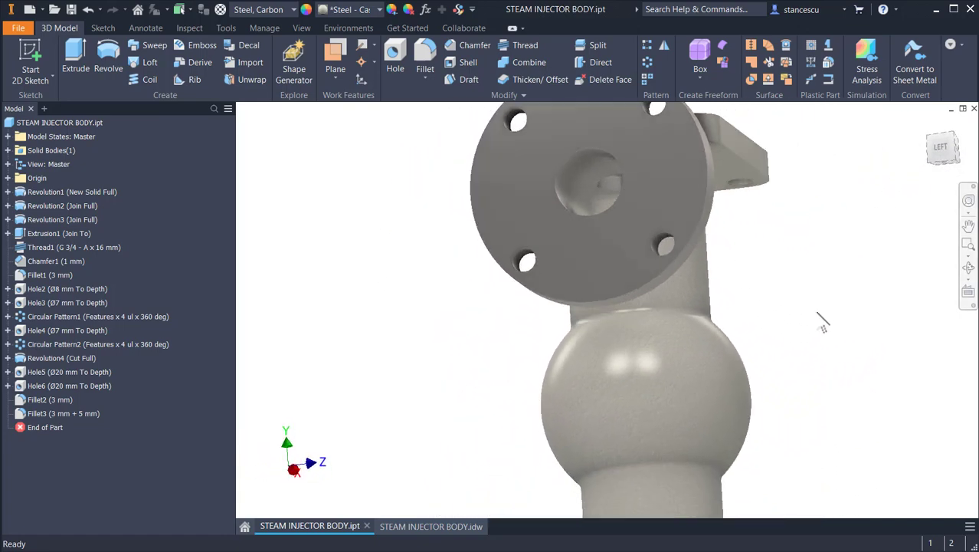
Review the steam injector body's finished model, the scanned reference drawing and the dimensioned drawing STEAM INJECTOR BODY.idw
key("F6")
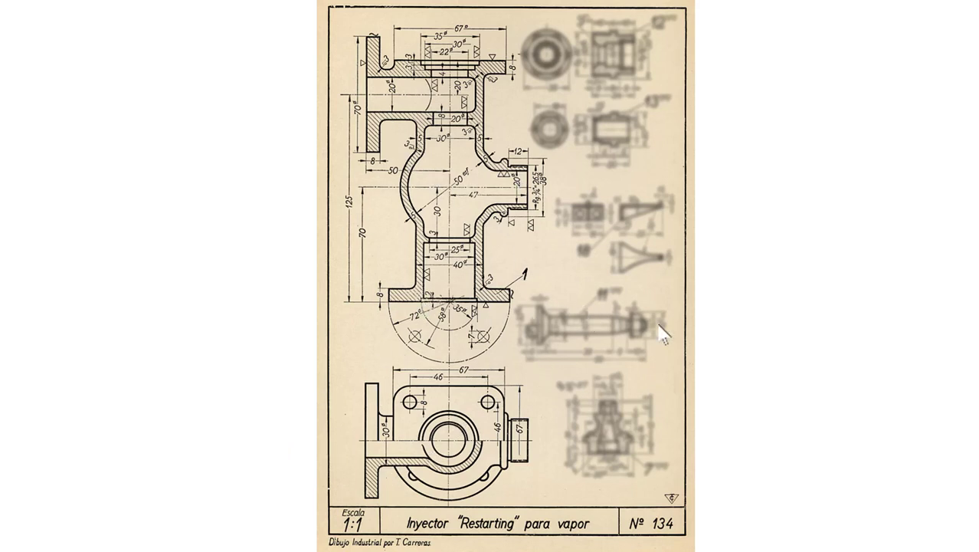
mouse_move(594, 550)
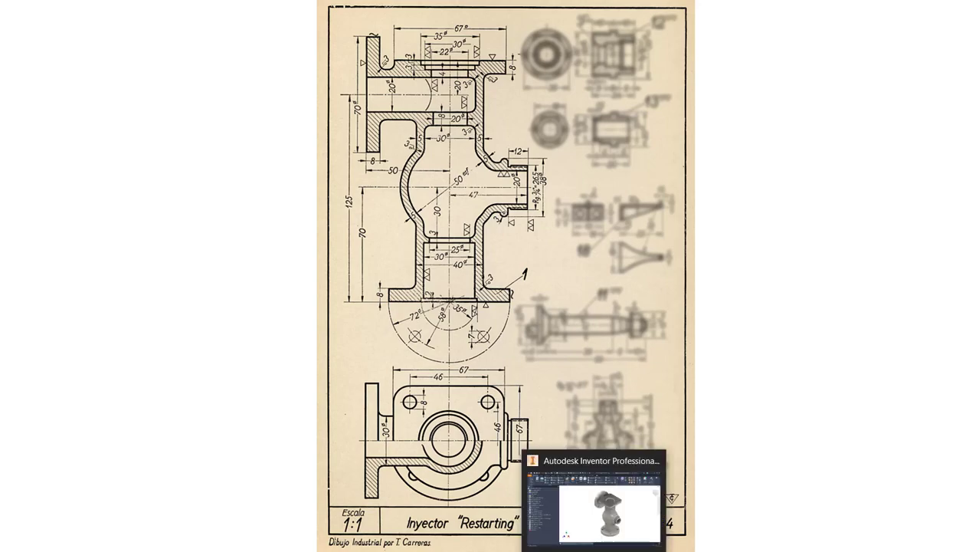
left_click(593, 509)
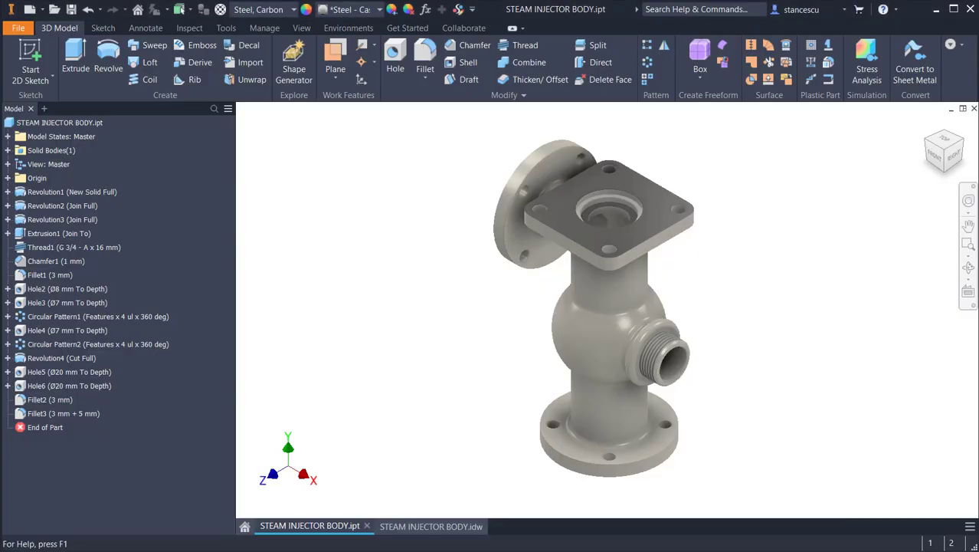
left_click(434, 526)
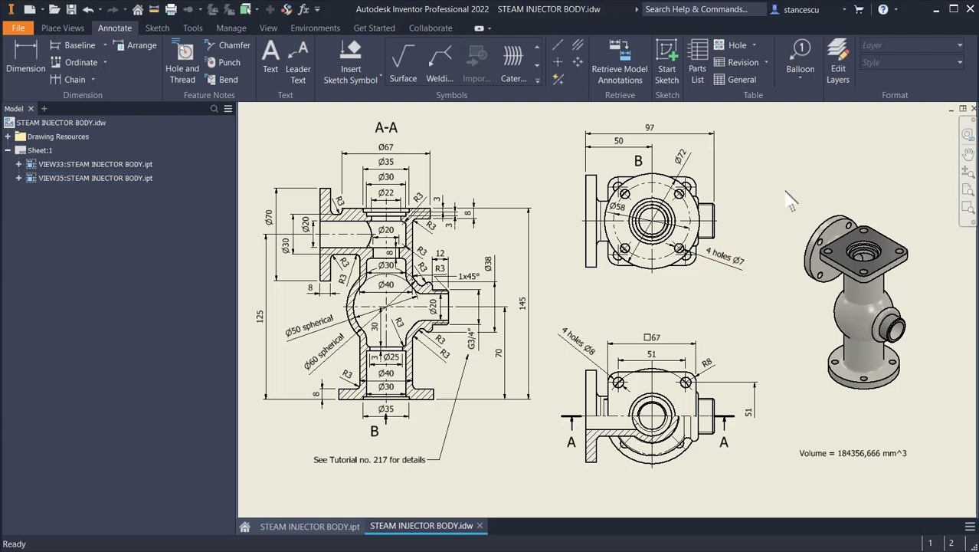
Create a new part from the metric Standard (mm).ipt template and start a 2D sketch on the XY plane
left_click(29, 10)
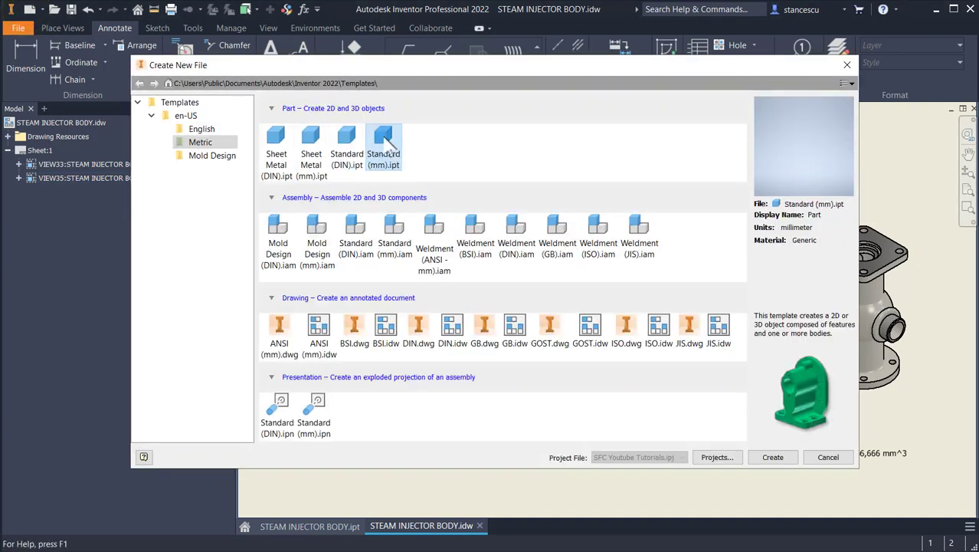
double_click(385, 143)
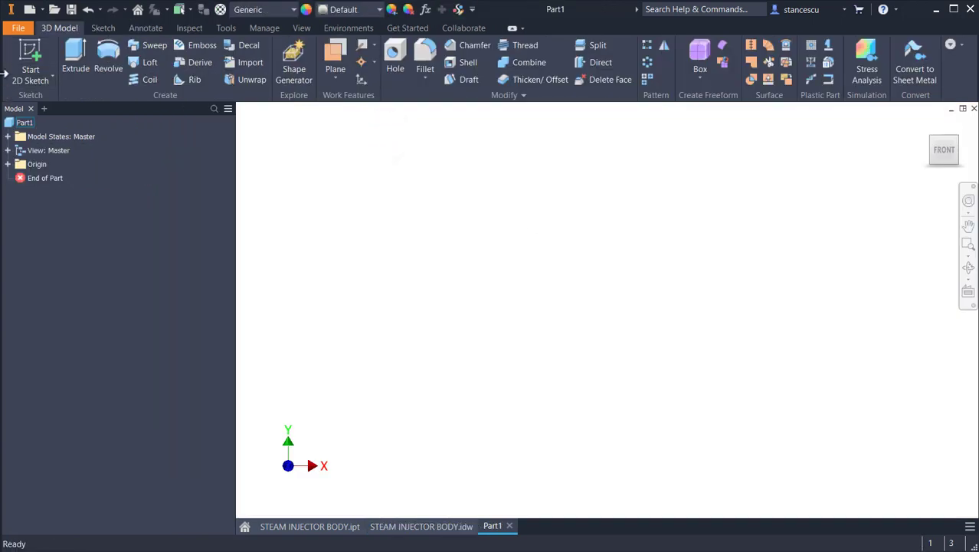
left_click(31, 51)
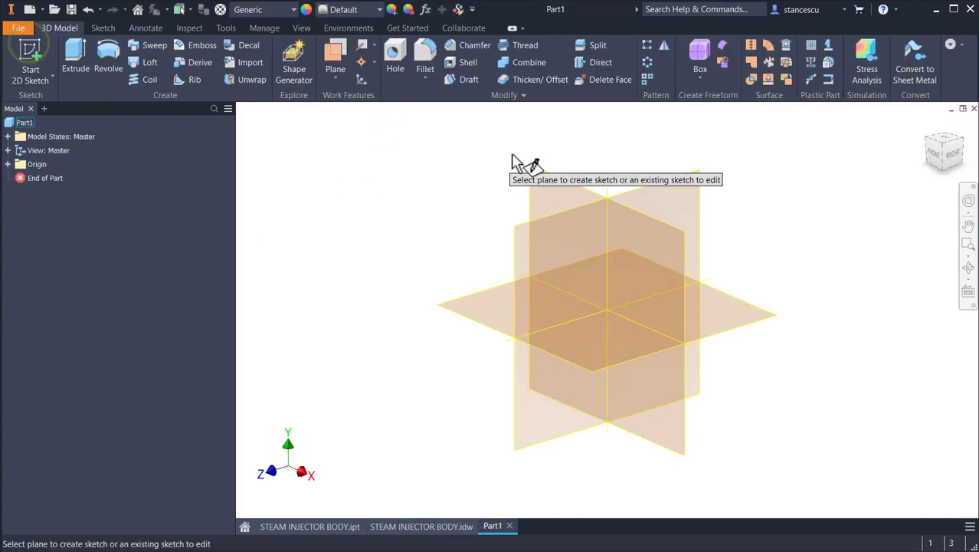
left_click(535, 189)
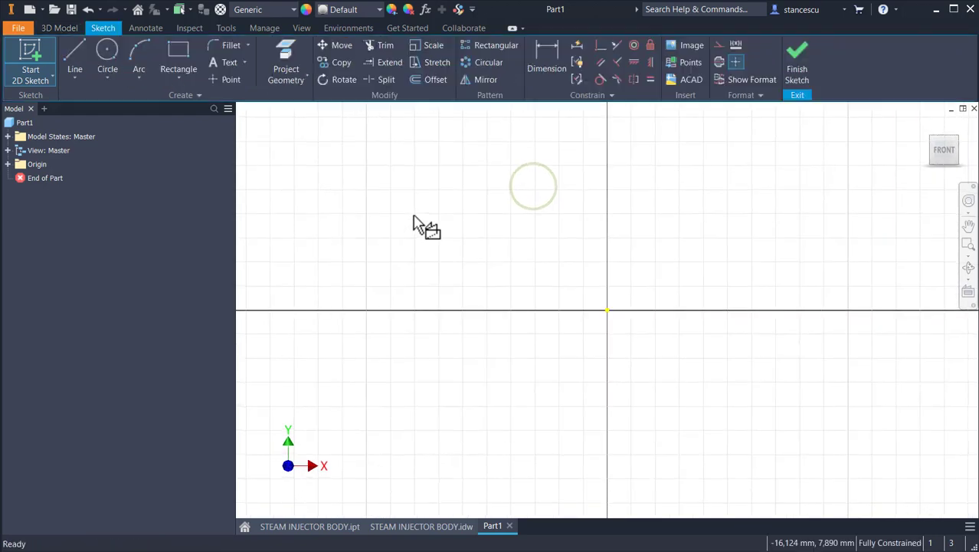
Sketch a 60 mm diameter circle centred on the origin
left_click(109, 51)
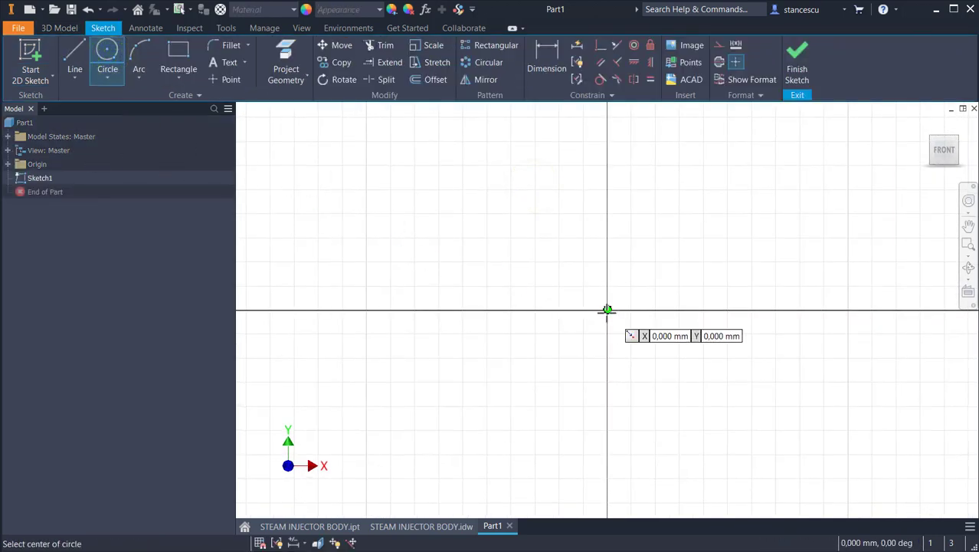
left_click(607, 310)
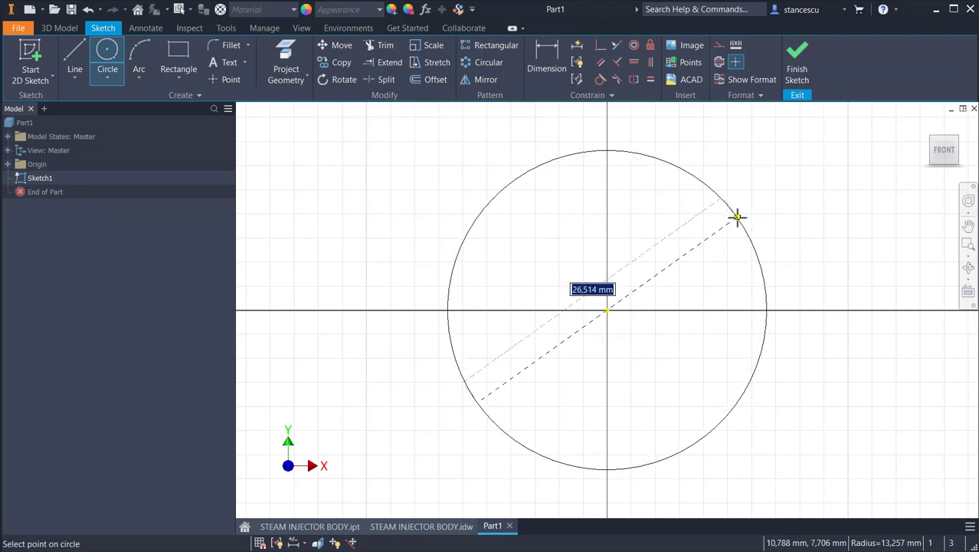
type("60")
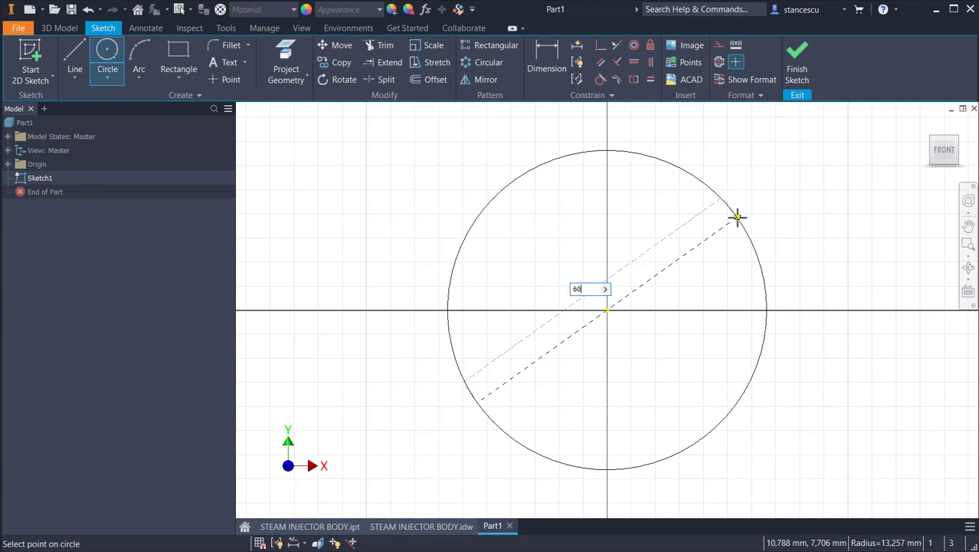
key("Return")
key("Home")
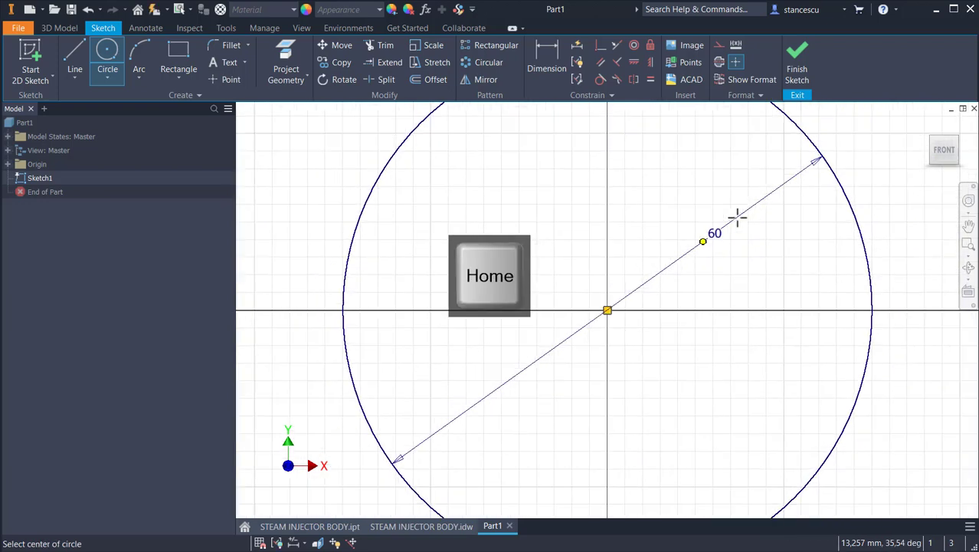
scroll(559, 195, "down", 2)
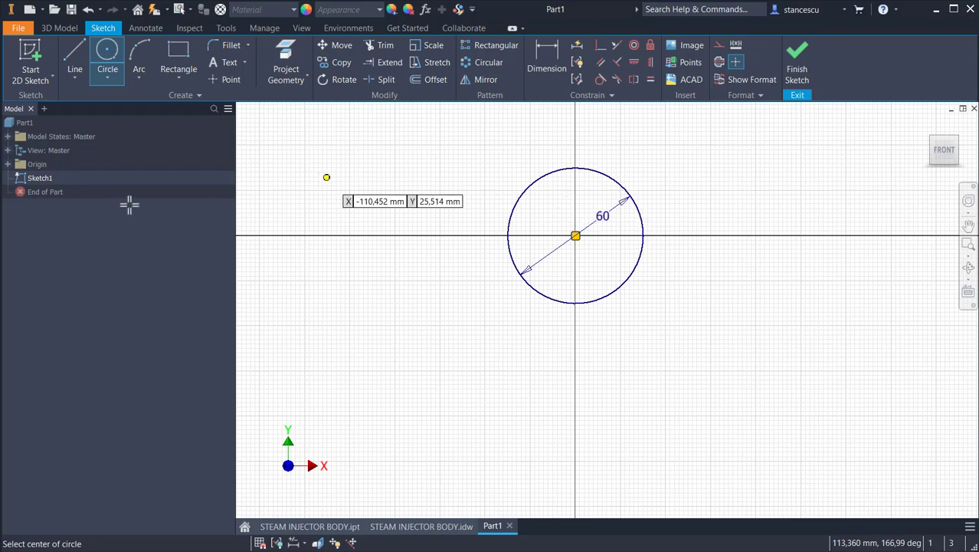
Project the Y axis into the sketch and convert the projected line to a centerline
left_click(287, 60)
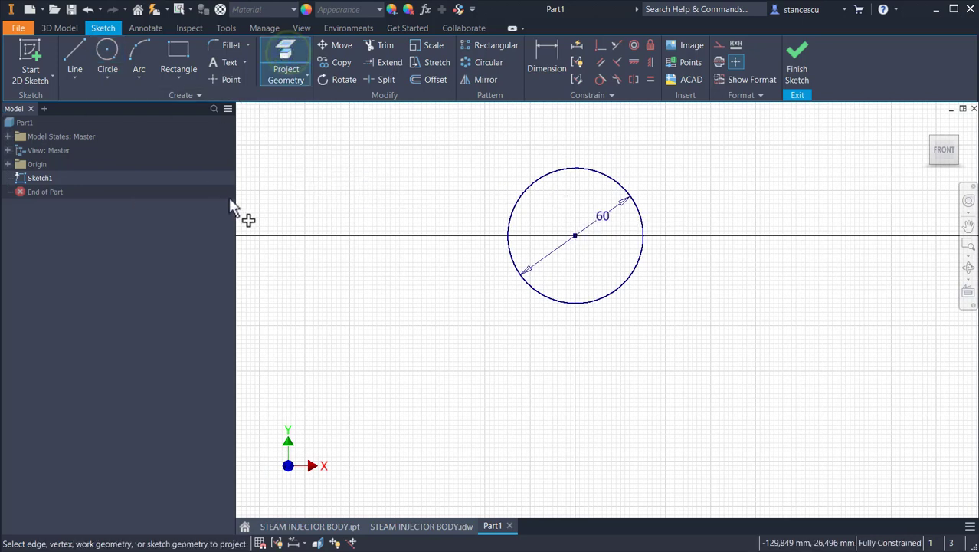
left_click(7, 164)
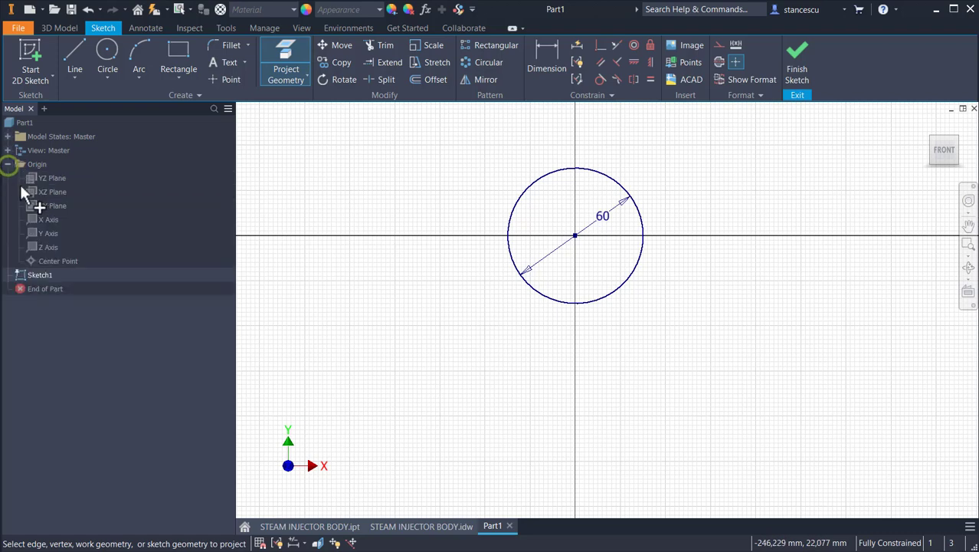
left_click(52, 234)
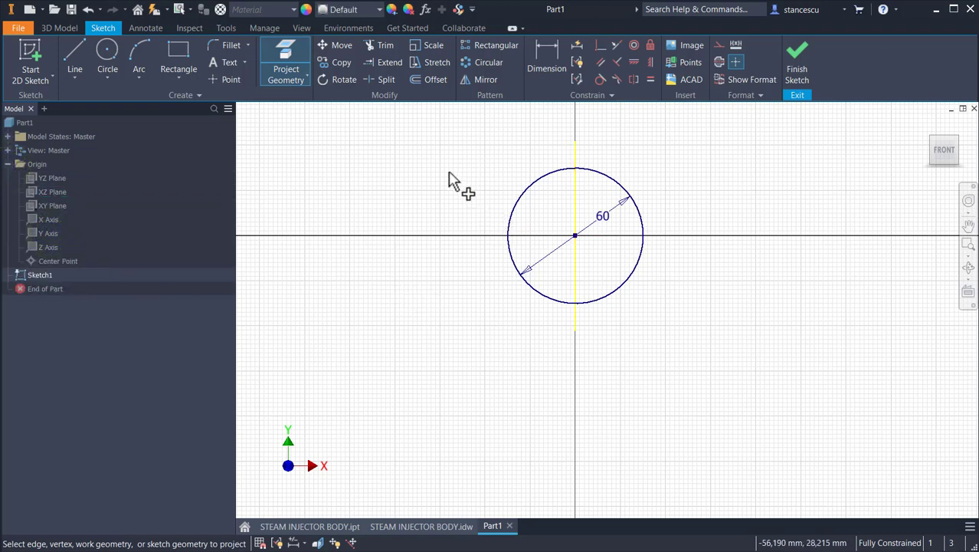
key("Escape")
left_click(578, 183)
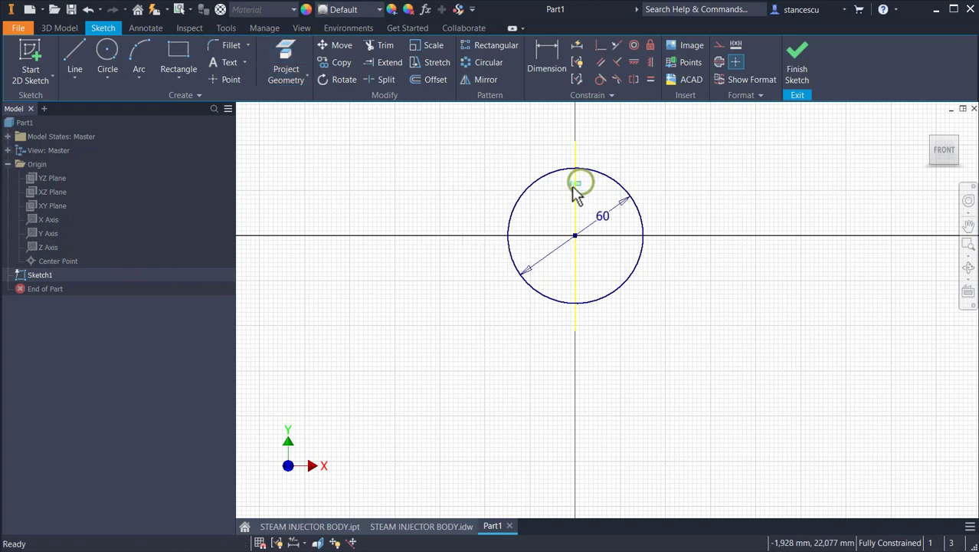
left_click(720, 62)
left_click_drag(688, 164, 689, 268)
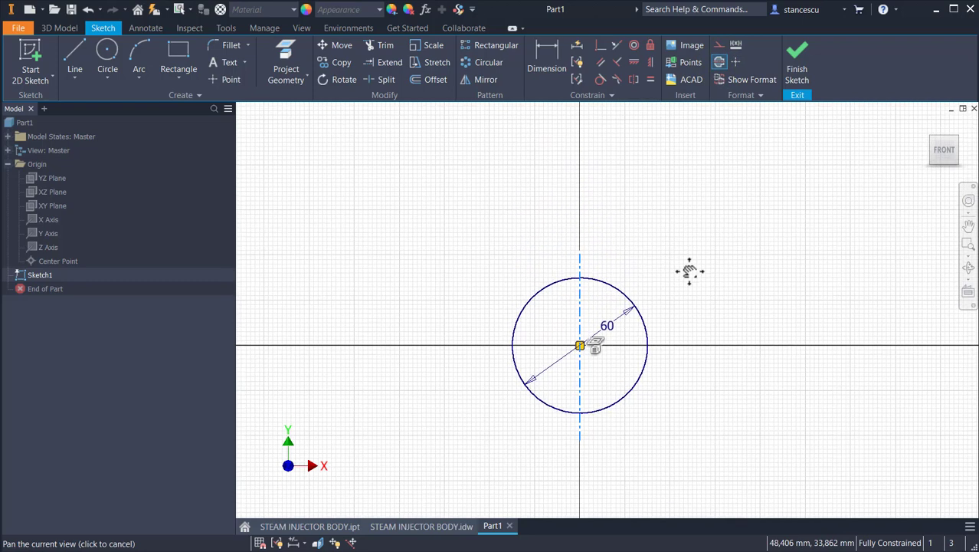
key("Escape")
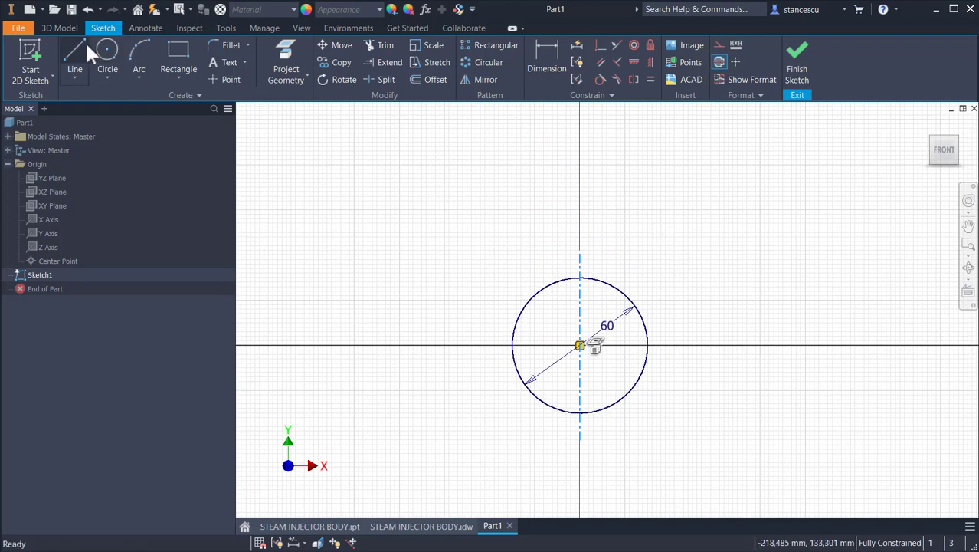
Sketch the upper half-profile from the vertical axis about 87 mm above the origin: 30 mm outward, 7 mm down, 10 mm inward, and down to the circle
left_click(80, 63)
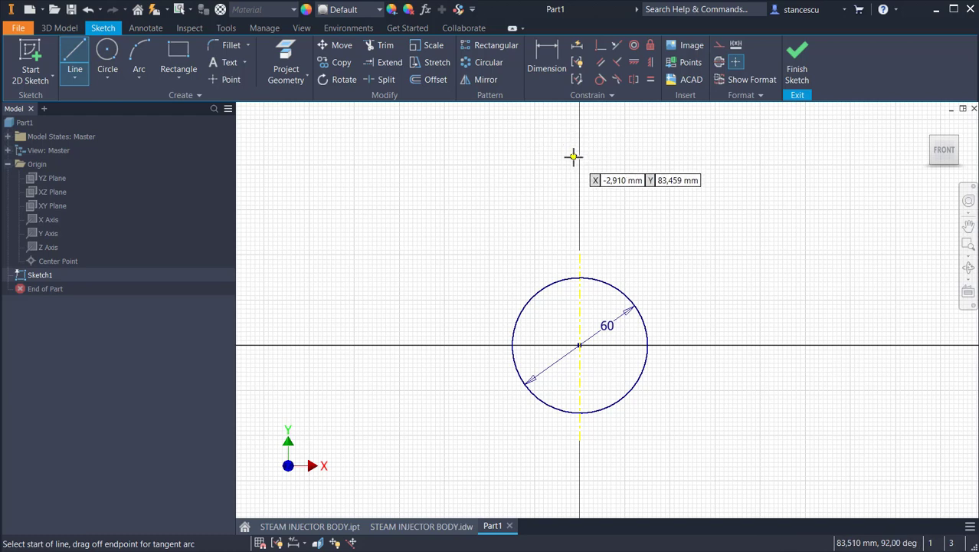
left_click(578, 148)
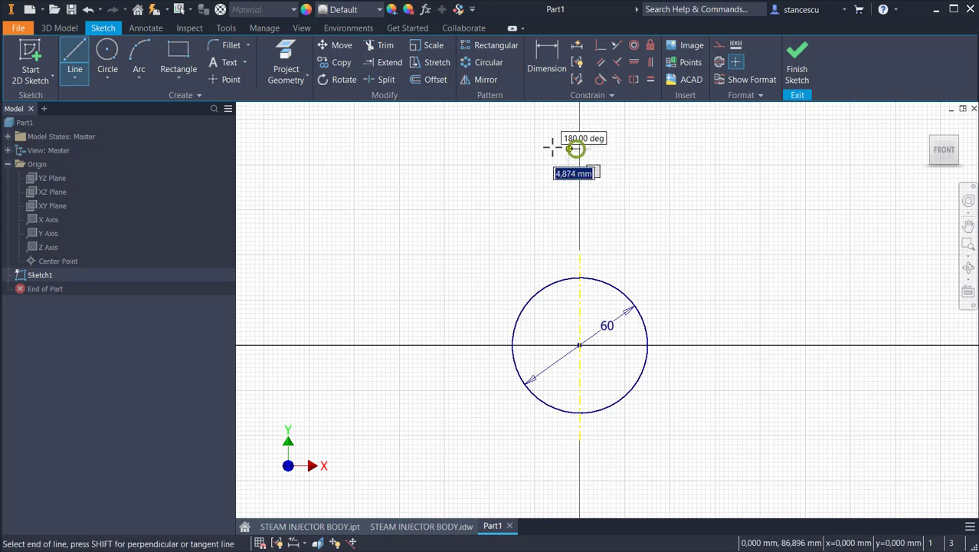
left_click(510, 149)
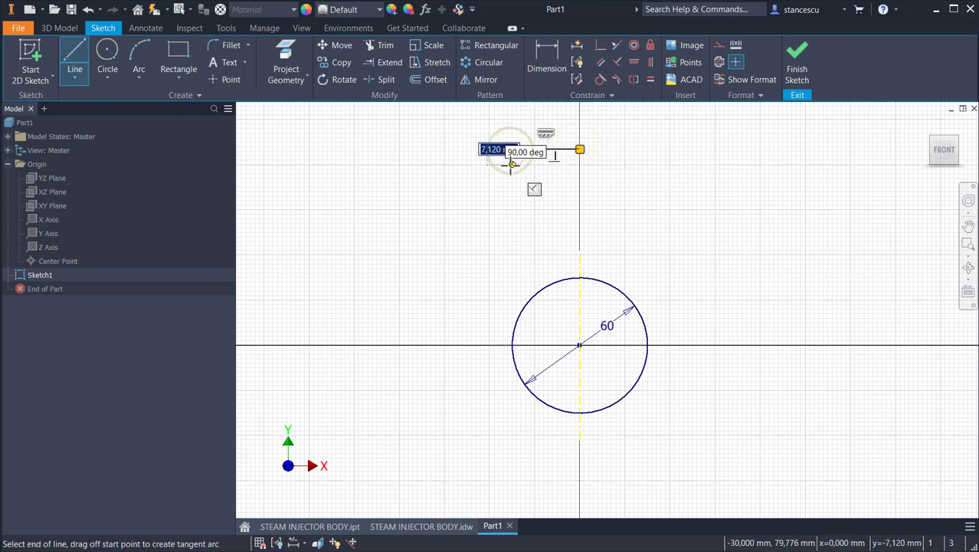
left_click(511, 165)
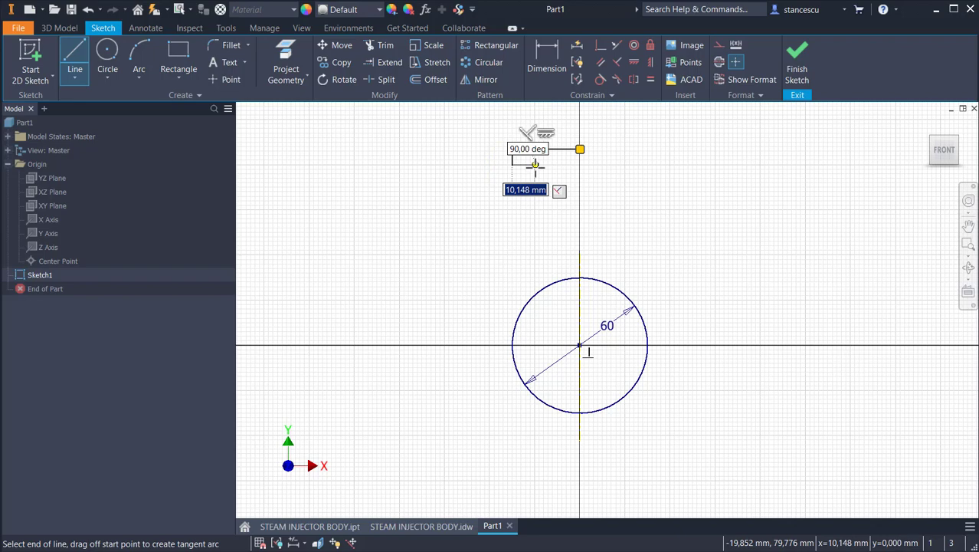
left_click(535, 165)
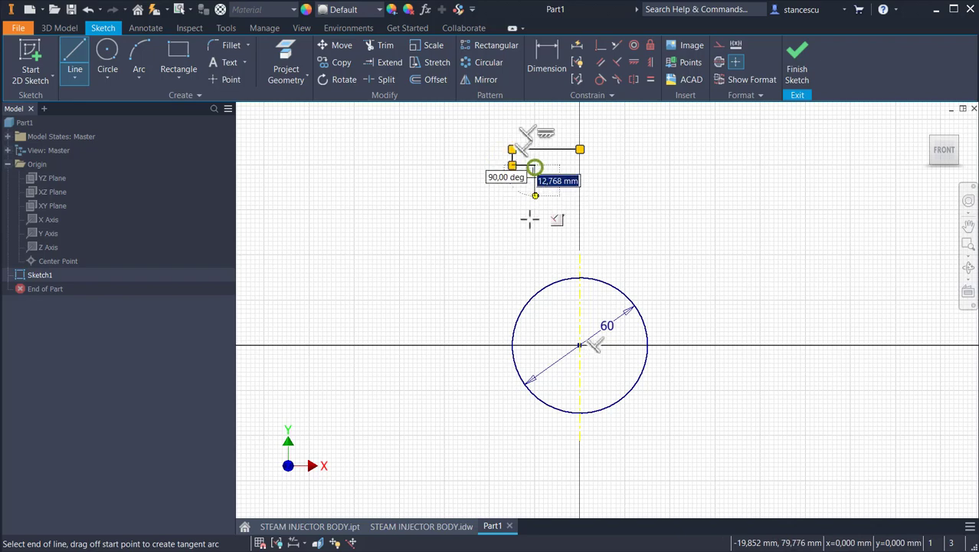
double_click(534, 293)
Sketch the lower half-profile from the circle's lower left: about 47 mm down, 17 mm outward, a short flange edge down, and back to the vertical axis
middle_click_drag(489, 318, 496, 218)
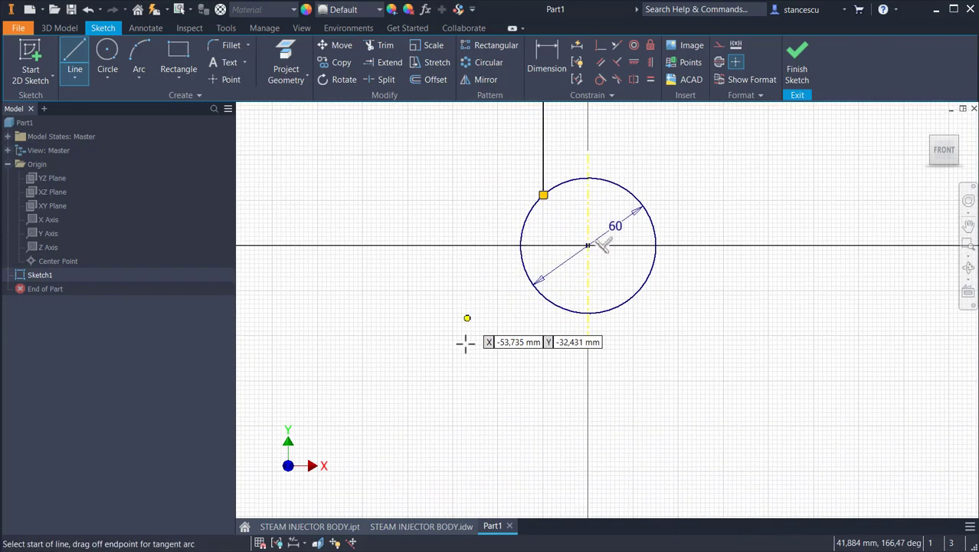
left_click(548, 298)
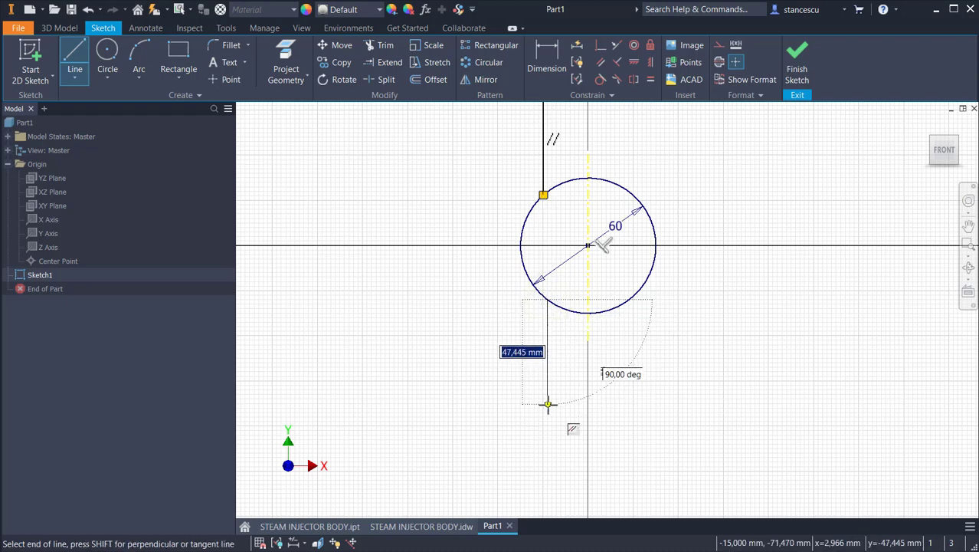
left_click(547, 404)
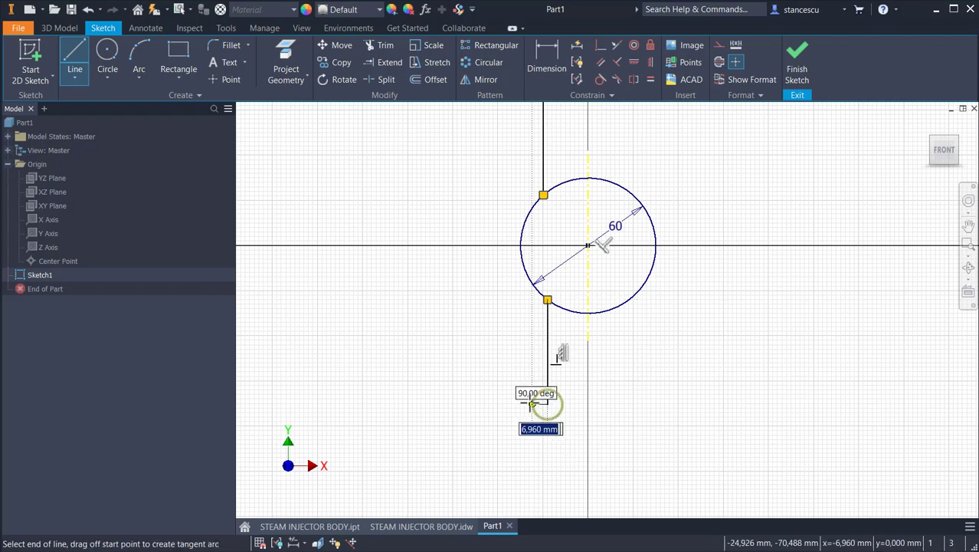
left_click(509, 404)
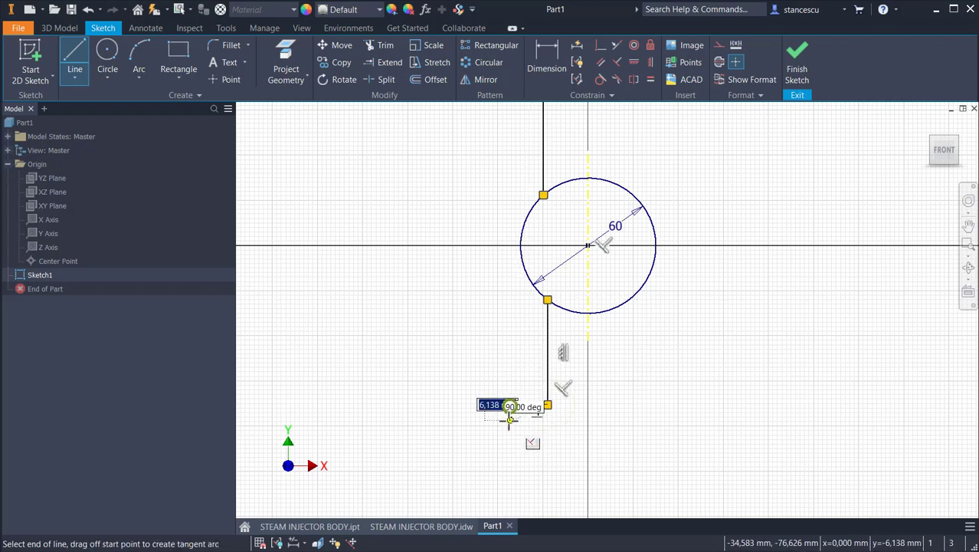
double_click(586, 420)
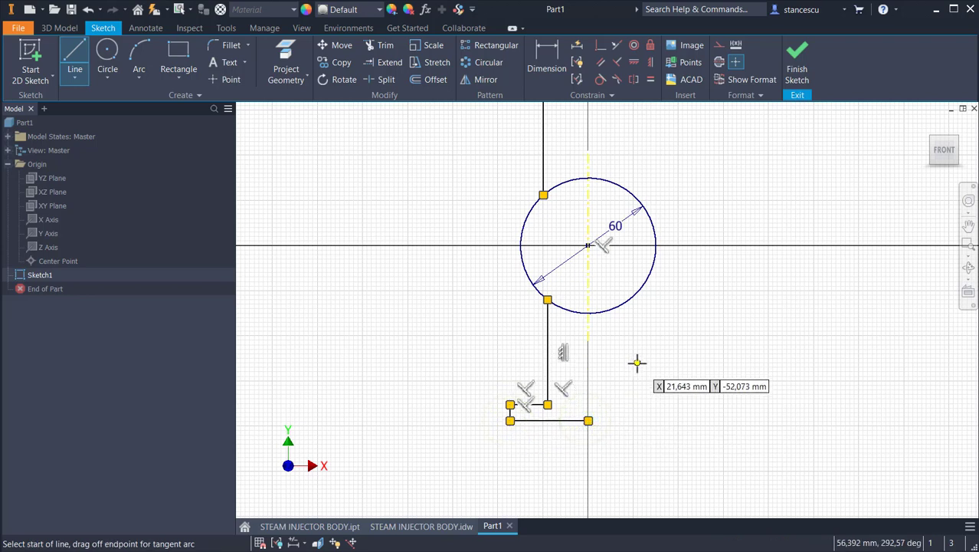
key("Escape")
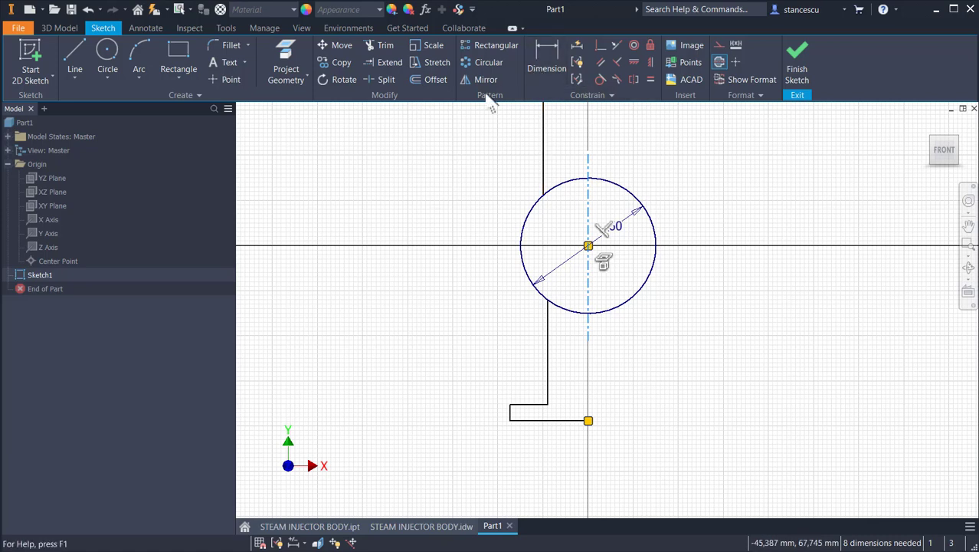
Trim the circle so only its left arc between the upper and lower profile lines remains
left_click(380, 48)
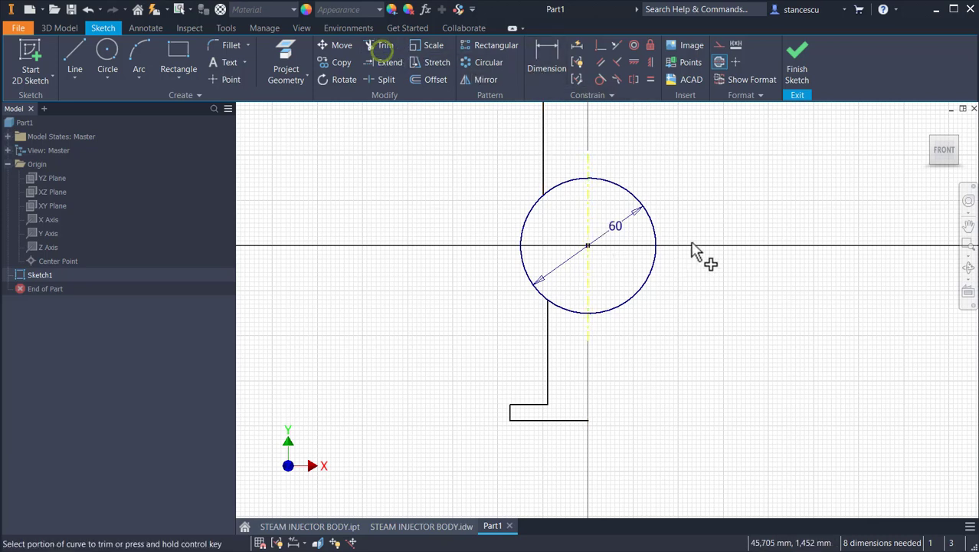
left_click(651, 225)
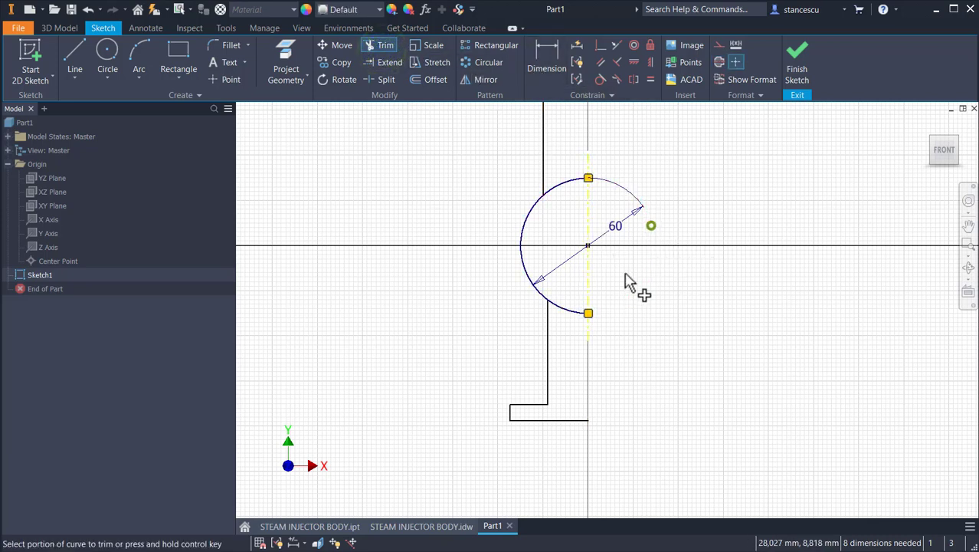
left_click(572, 308)
left_click(564, 184)
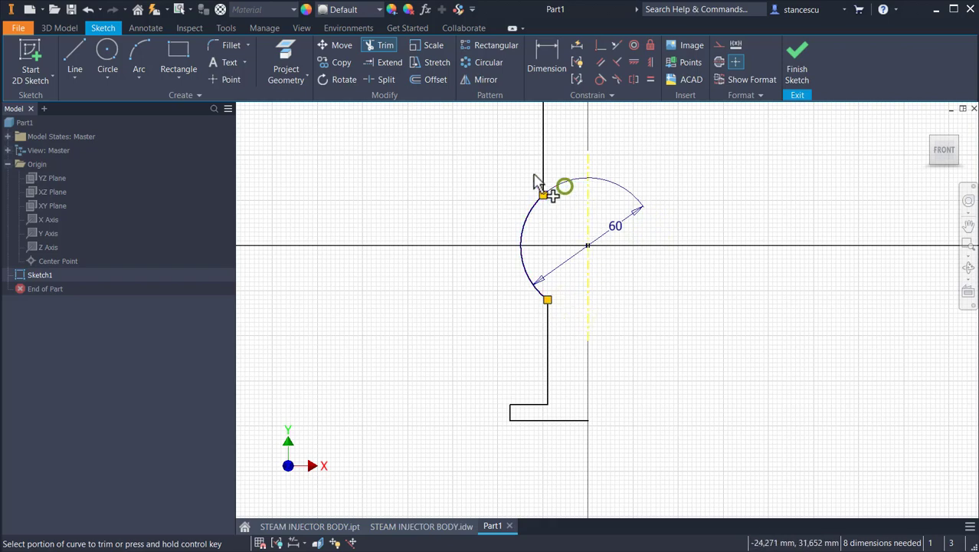
middle_click_drag(478, 253, 496, 309)
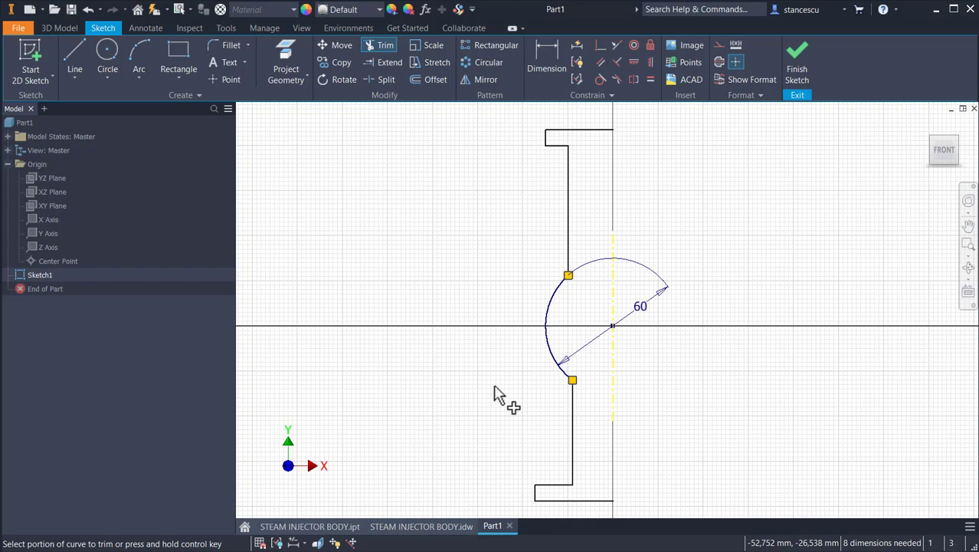
key("Escape")
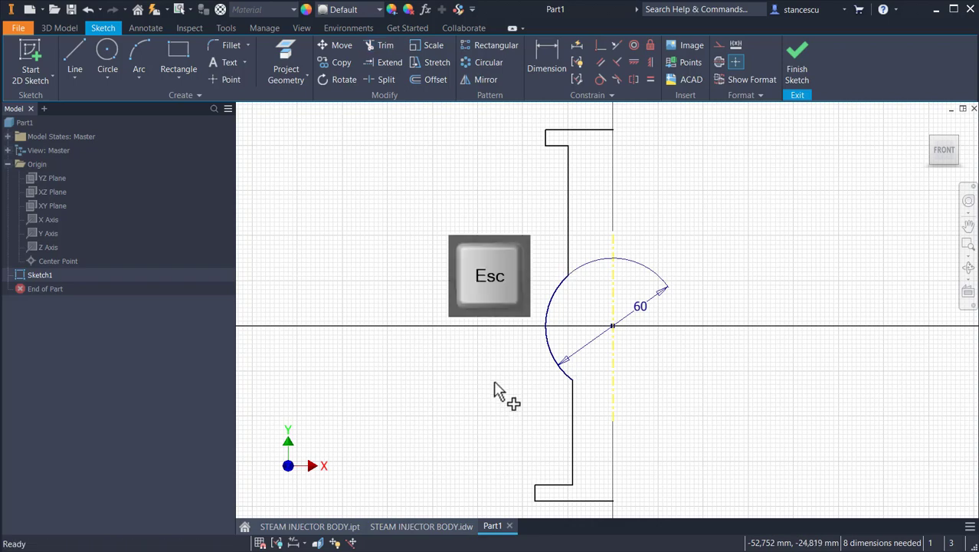
Switch to the STEAM INJECTOR BODY.idw drawing and examine the flange, neck, sphere and height dimensions in section A-A and the neighbouring views
left_click(441, 525)
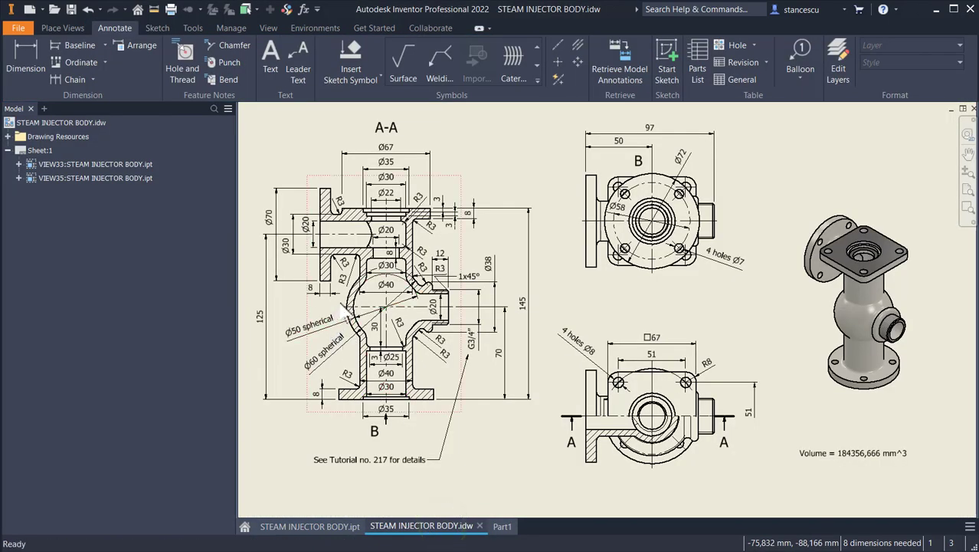
scroll(341, 307, "up", 3)
left_click(322, 360)
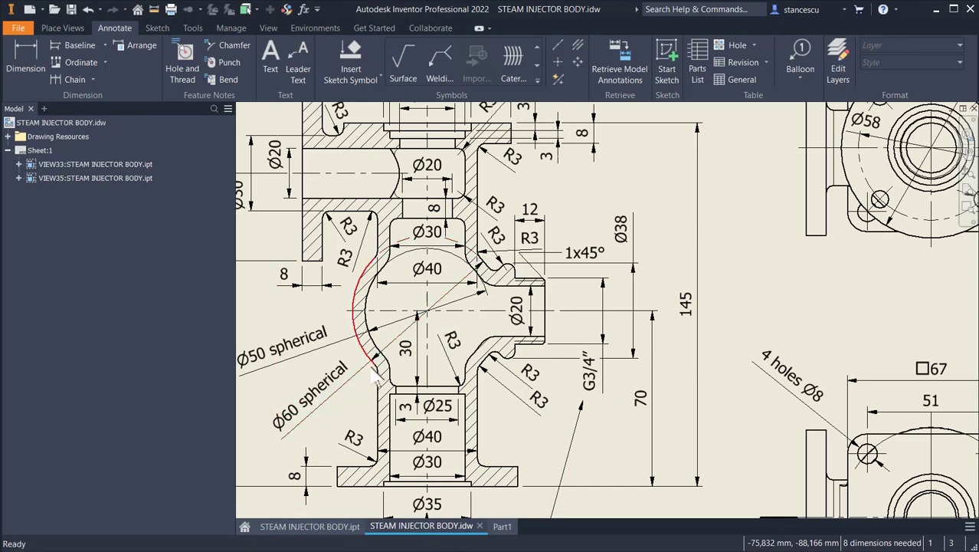
middle_click_drag(389, 356, 506, 341)
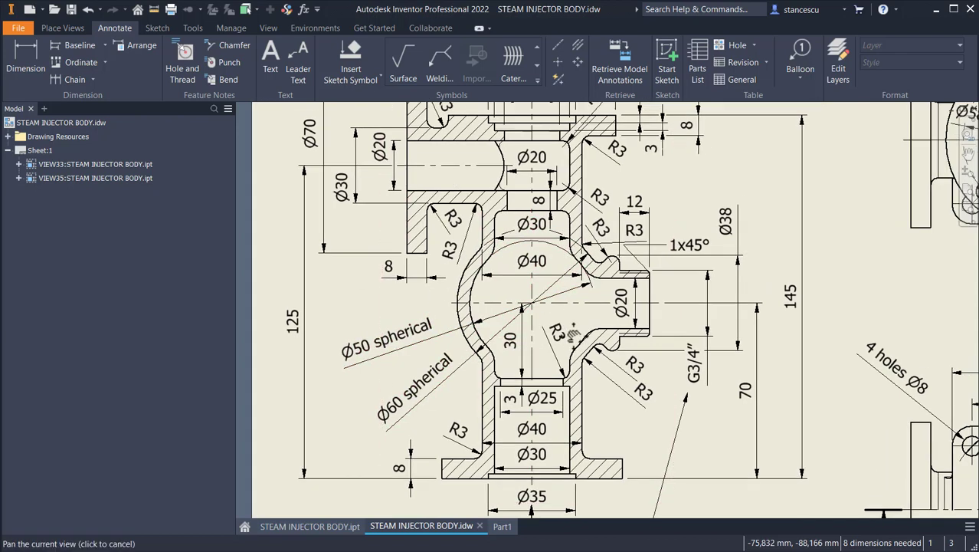
middle_click_drag(587, 335, 570, 349)
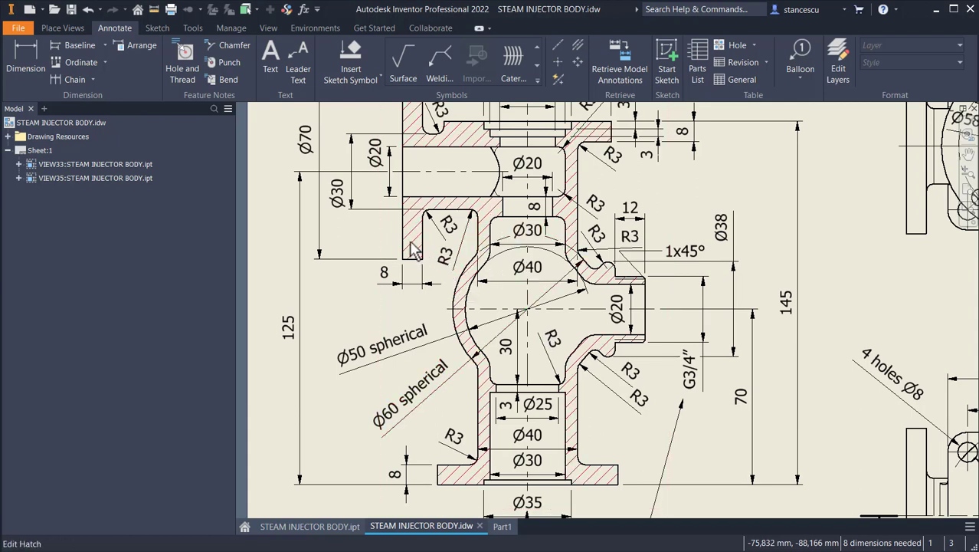
scroll(490, 265, "down", 3)
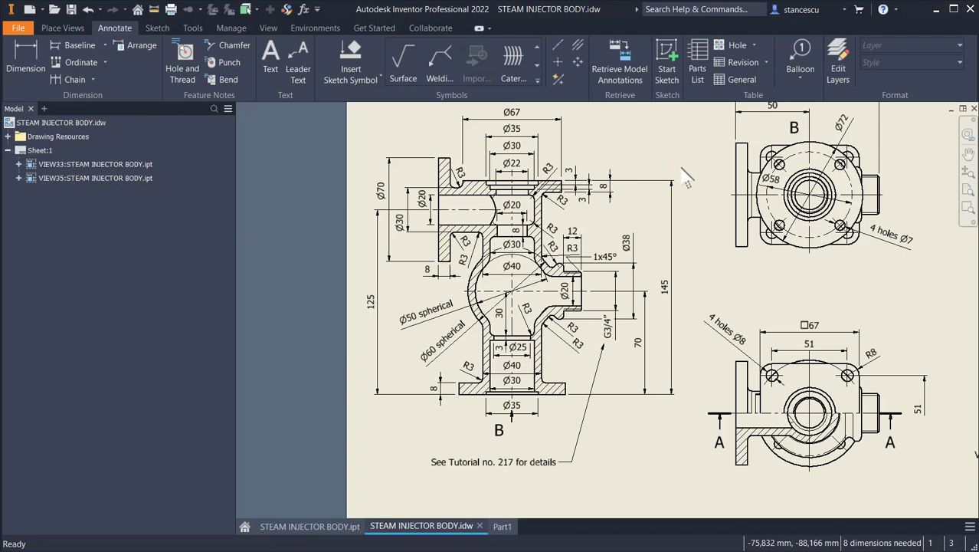
left_click(467, 204)
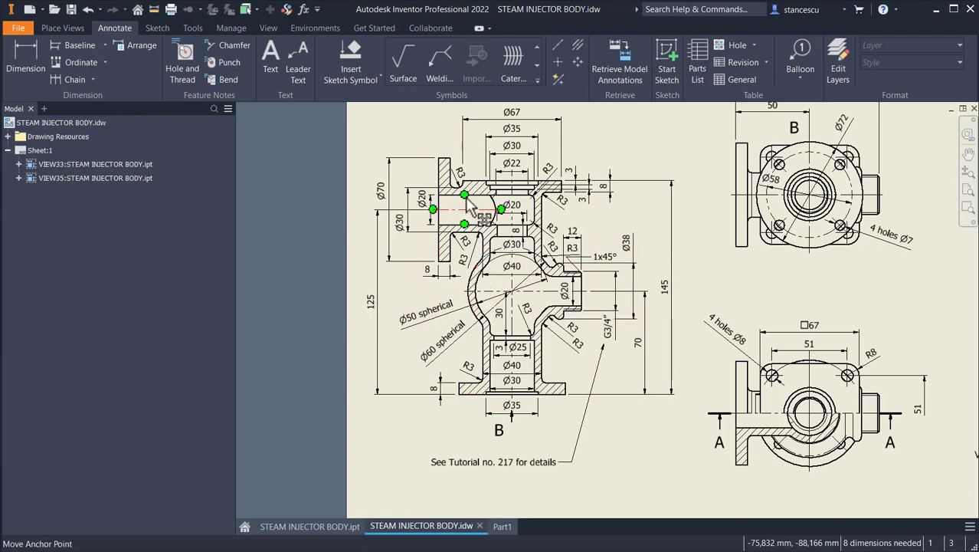
left_click(665, 288)
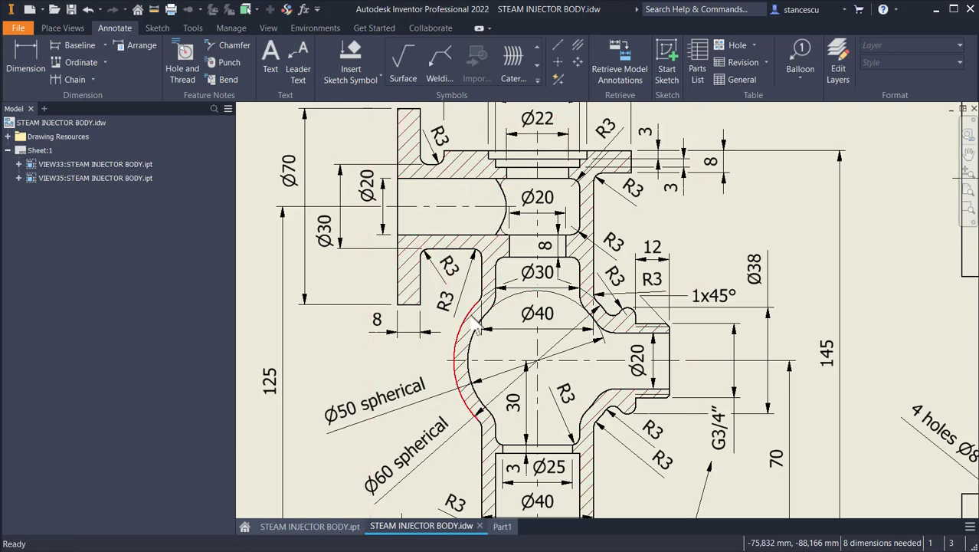
middle_click_drag(506, 296, 525, 151)
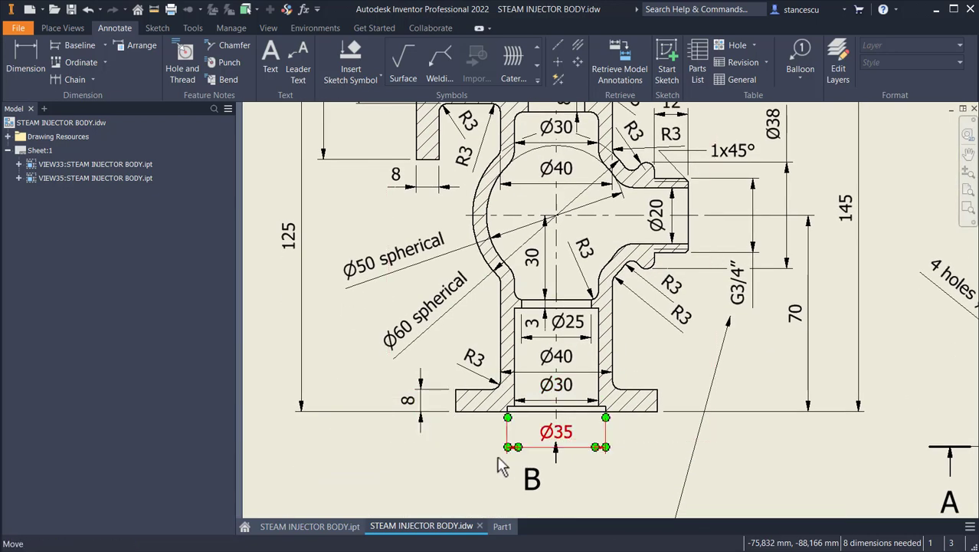
scroll(565, 256, "up", 3)
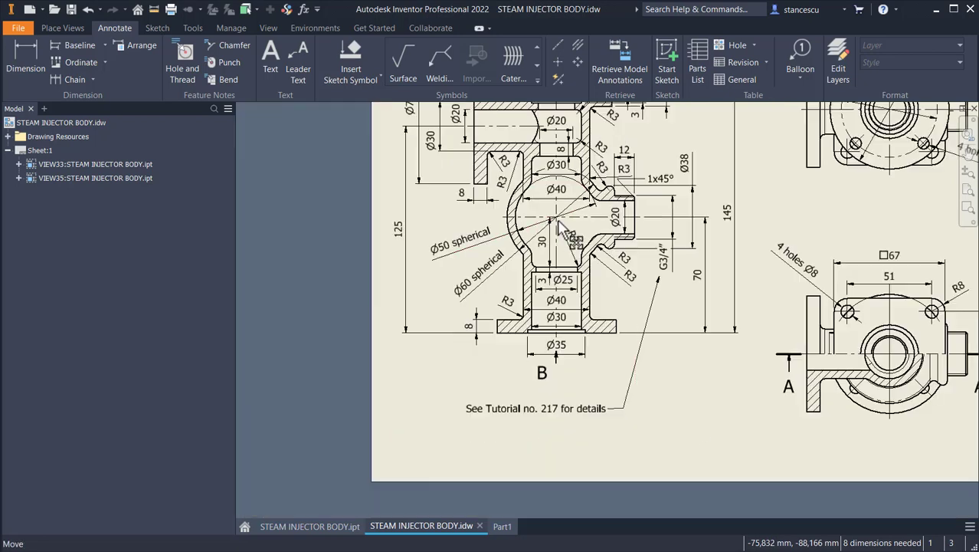
mouse_move(564, 257)
middle_mouse_down()
mouse_move(538, 380)
mouse_move(480, 381)
middle_mouse_up()
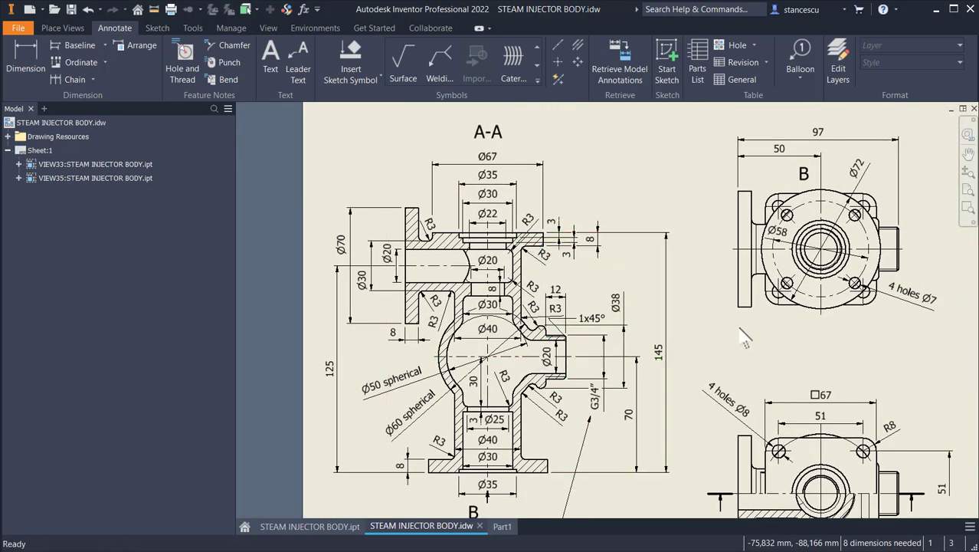
middle_click_drag(744, 337, 728, 268)
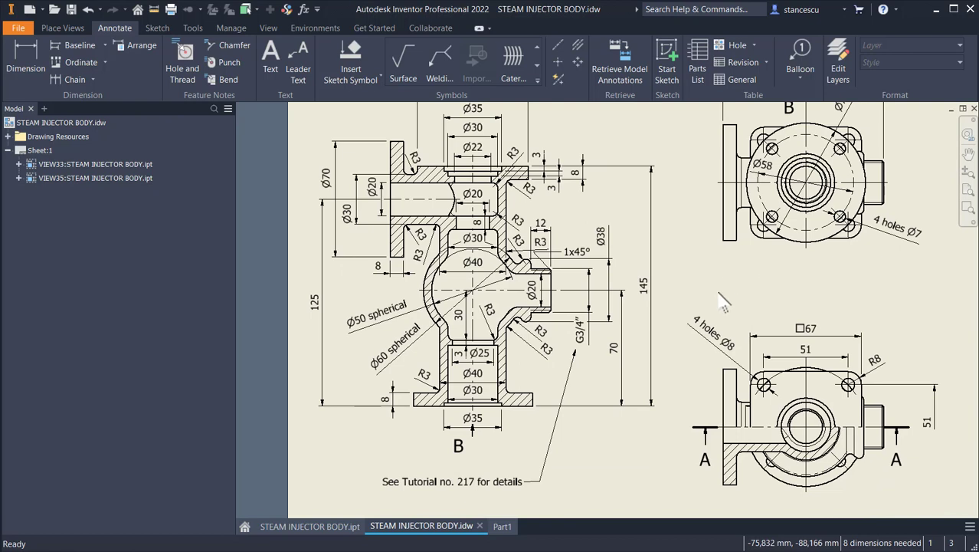
middle_click_drag(752, 261, 739, 333)
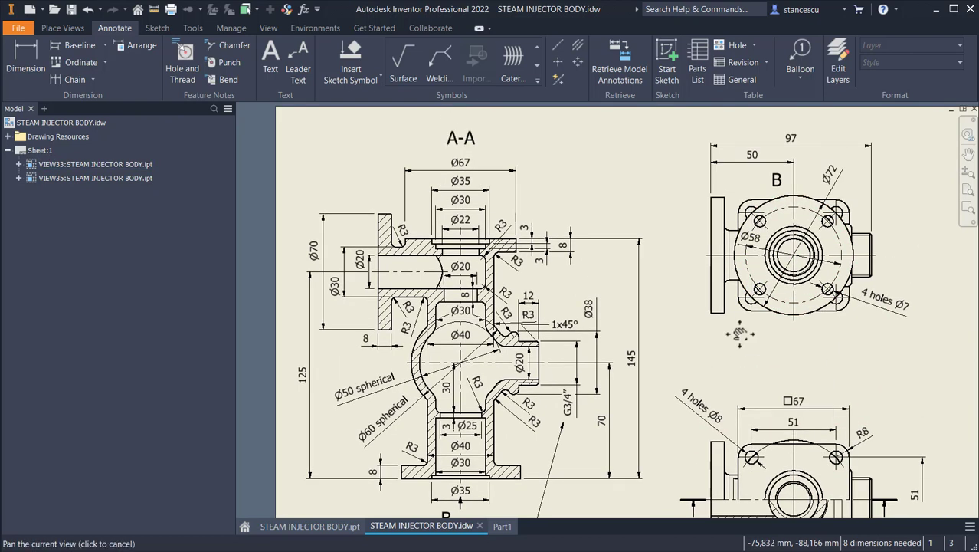
left_click(831, 188)
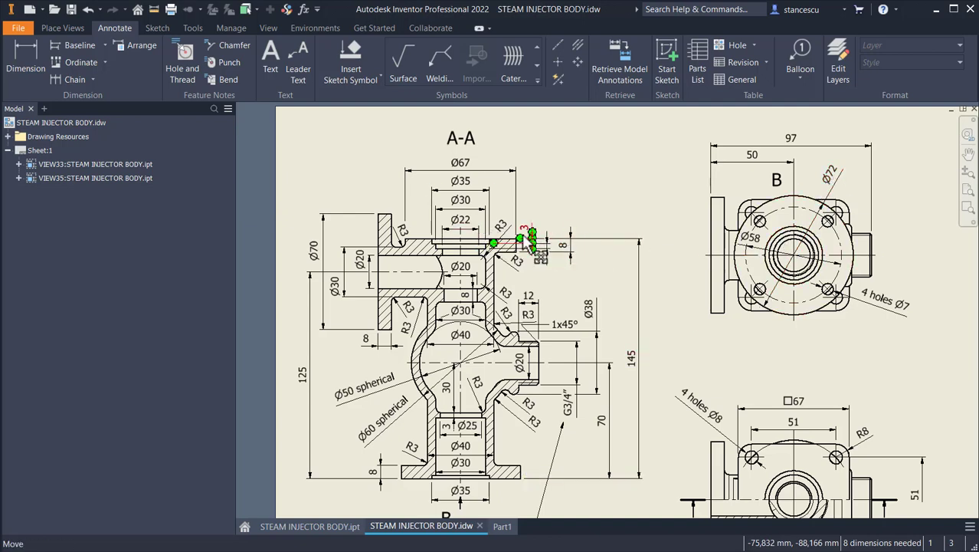
middle_click_drag(743, 455, 733, 360)
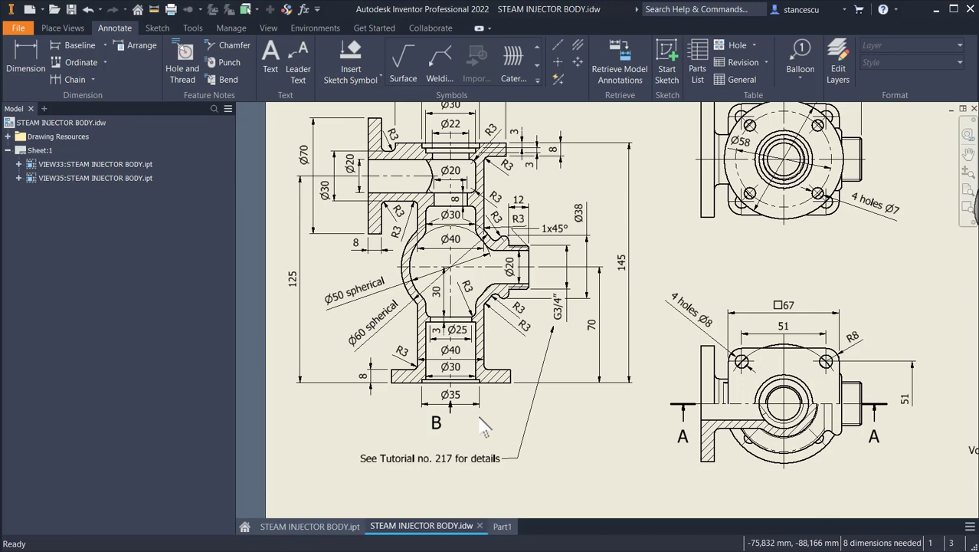
Return to Part1 and dimension the upper flange's thickness in the half-profile sketch at 8 mm
left_click(506, 524)
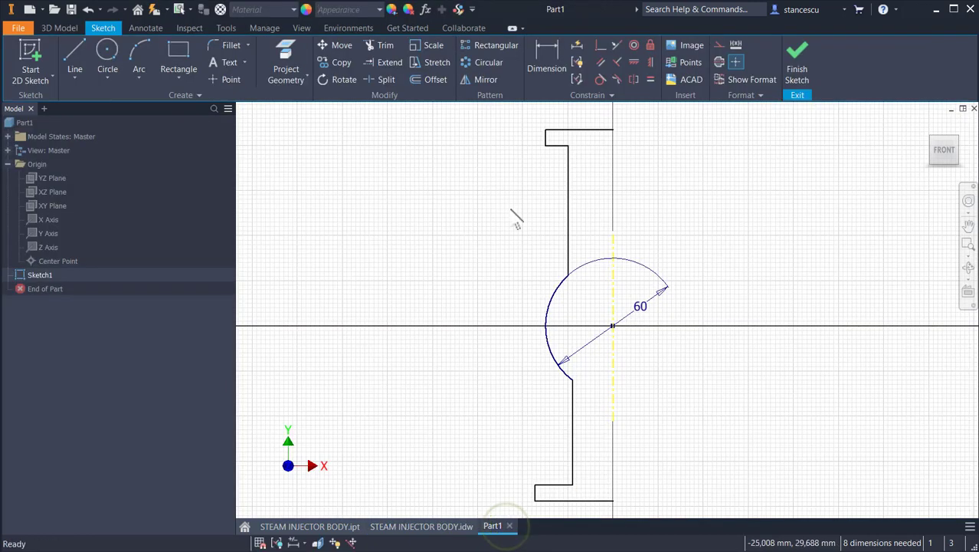
left_click(544, 53)
left_click(550, 138)
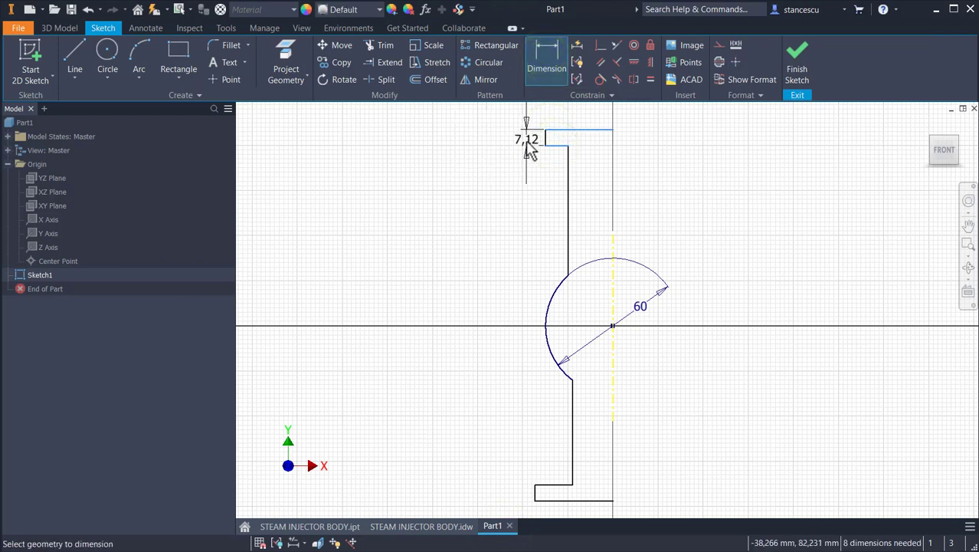
left_click(526, 139)
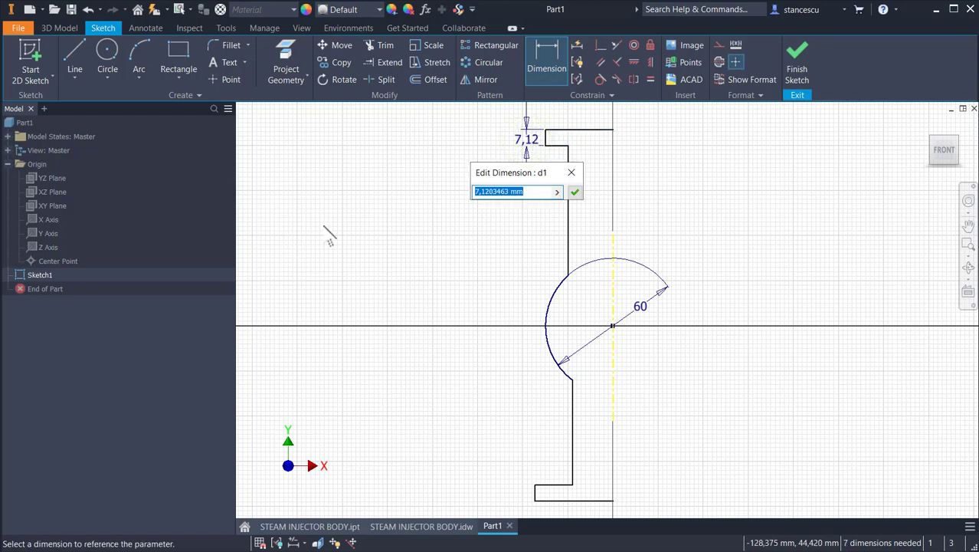
type("8")
key("Return")
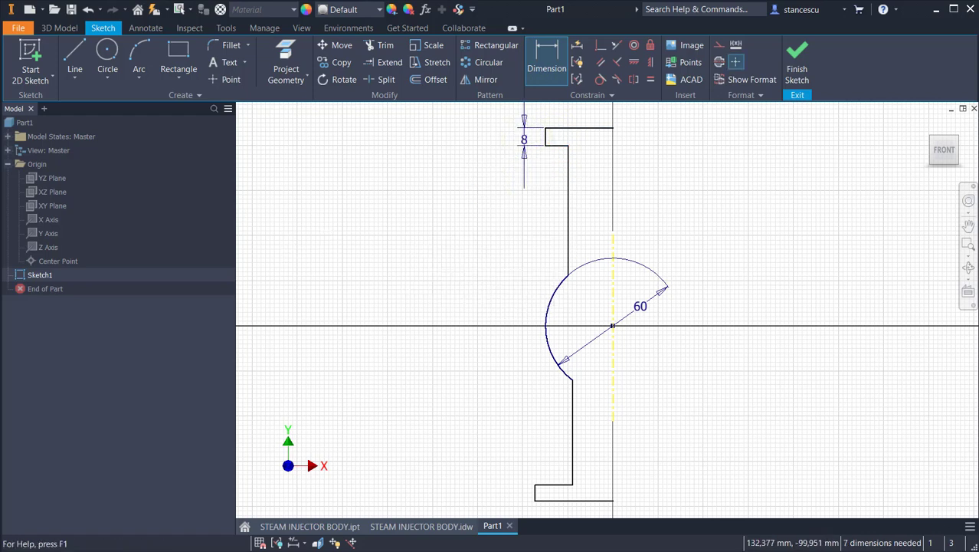
Dimension the lower flange's thickness at 8 mm between its two horizontal edges
left_click(547, 501)
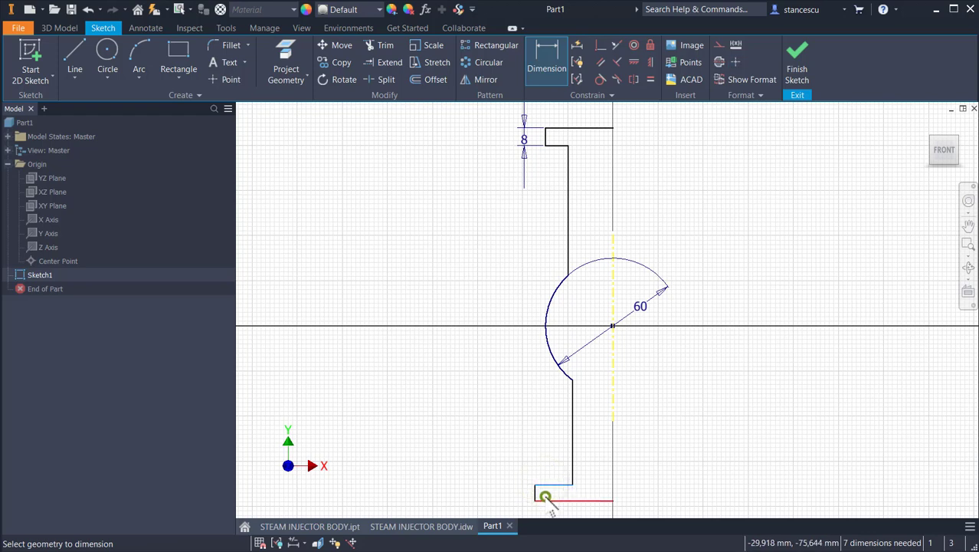
left_click(545, 486)
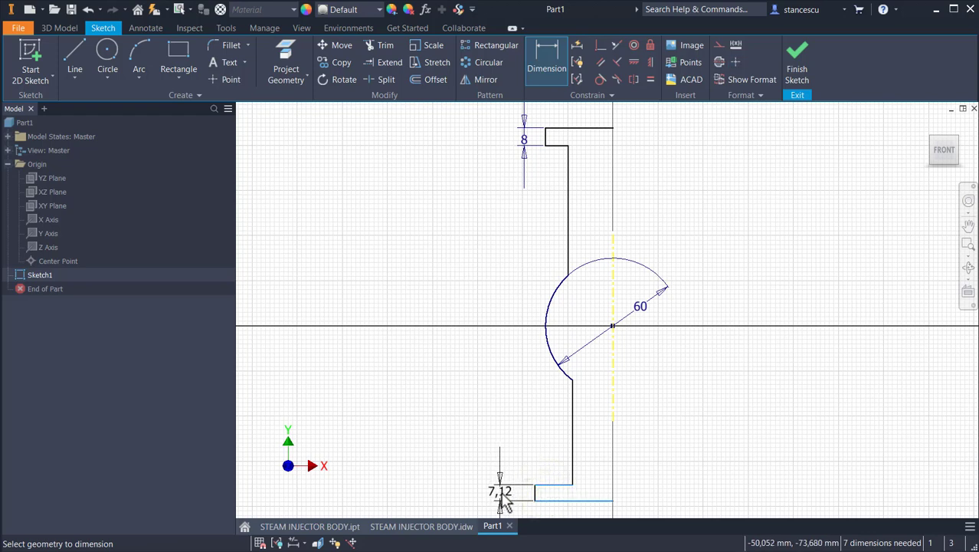
left_click(503, 502)
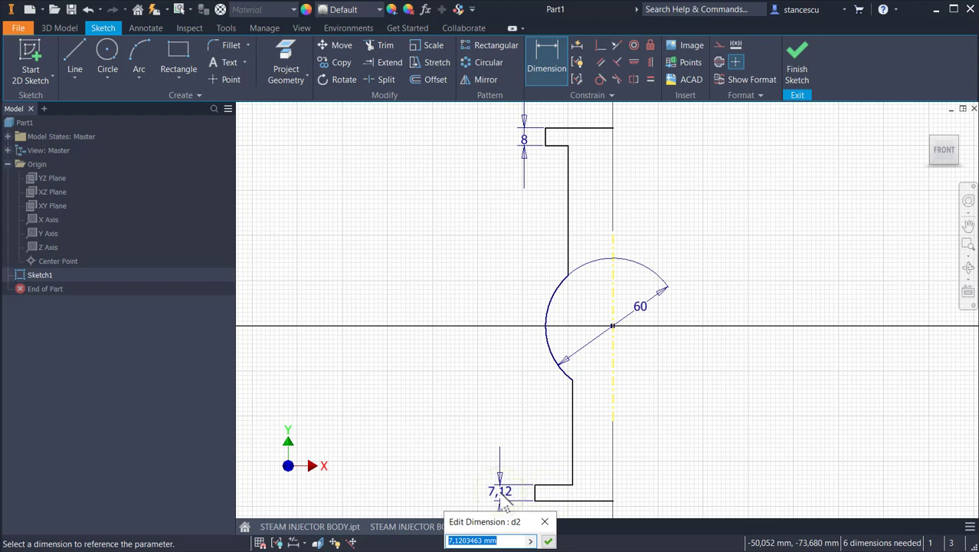
type("8")
key("Return")
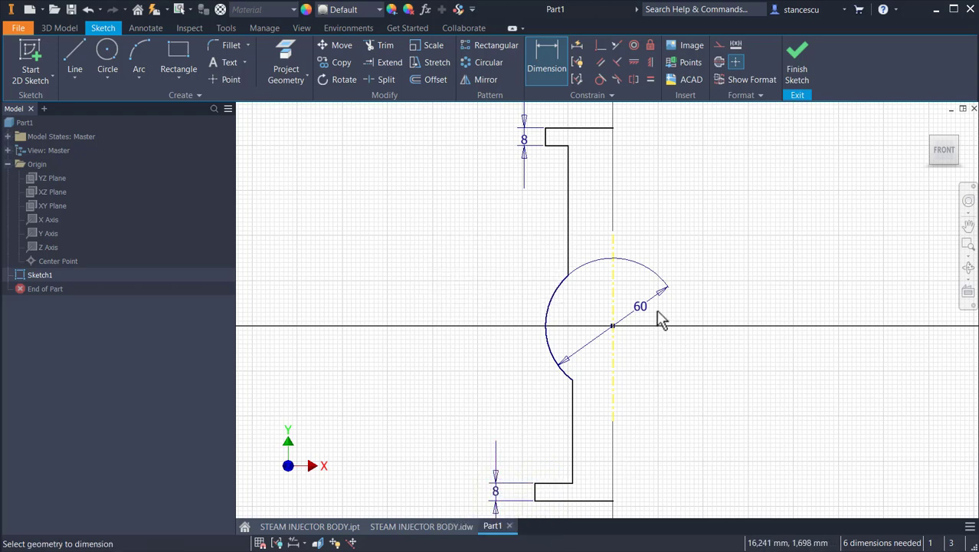
Dimension the vertical distance from the profile's bottom edge to the arc's center at 70 mm
left_click(586, 500)
left_click(560, 284)
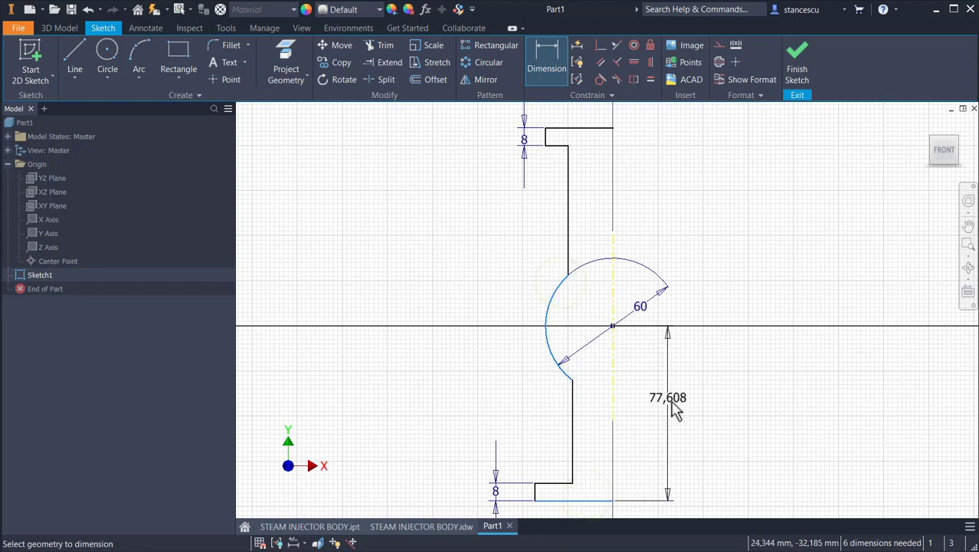
left_click(672, 399)
type("70")
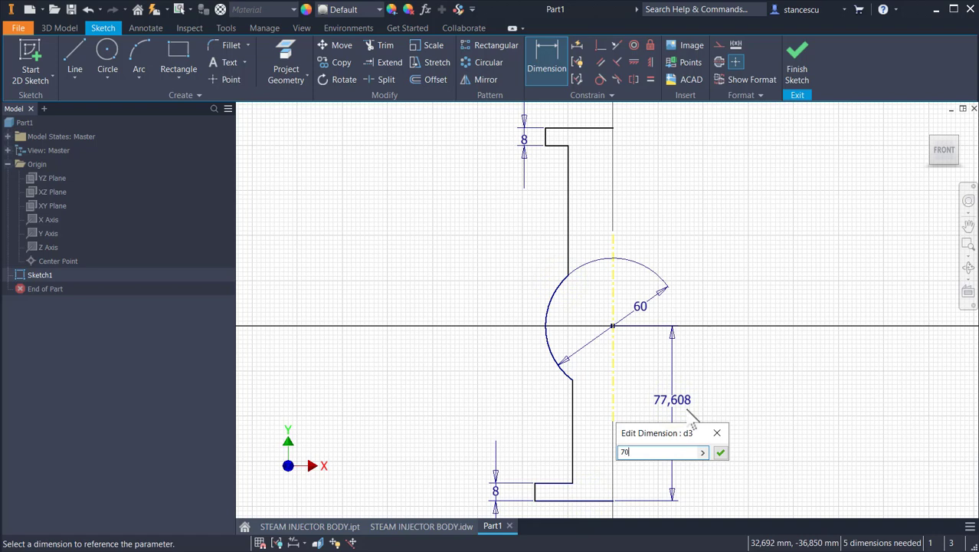
key("Return")
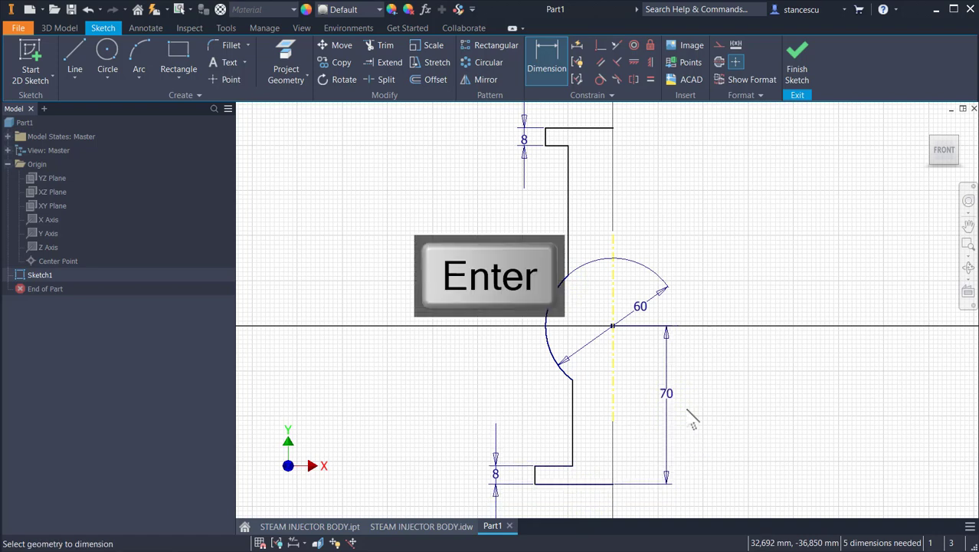
Dimension the profile's overall height between the top and bottom flange edges at 145 mm
left_click(558, 127)
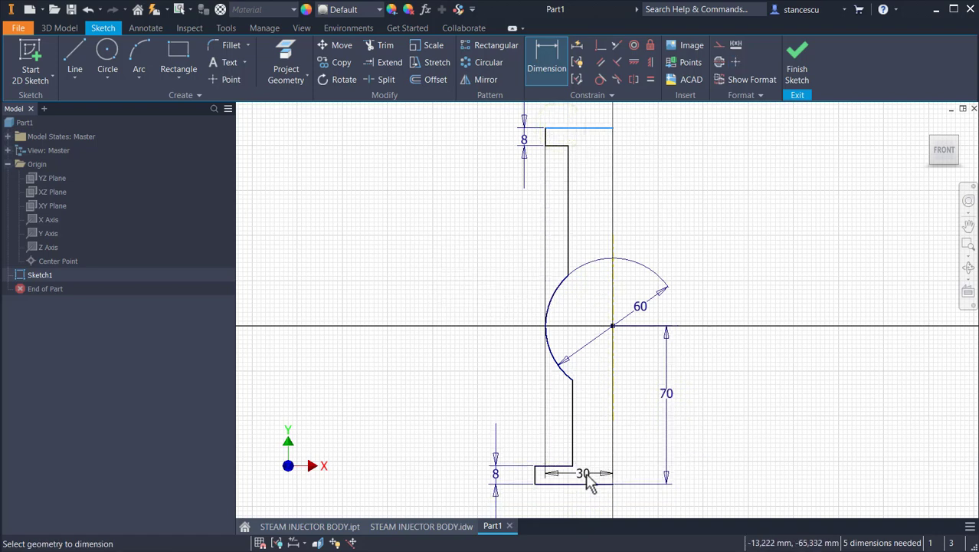
left_click(586, 481)
left_click(375, 386)
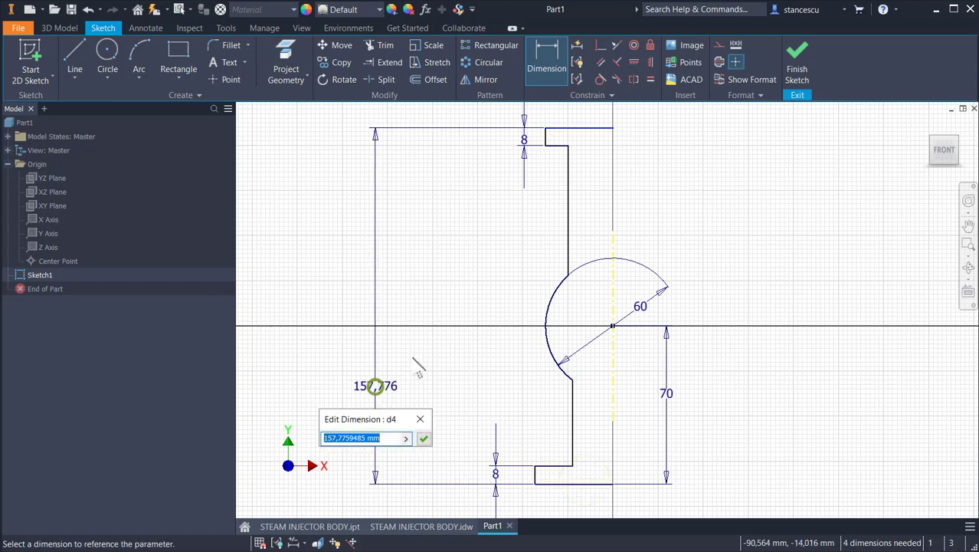
type("145")
key("Return")
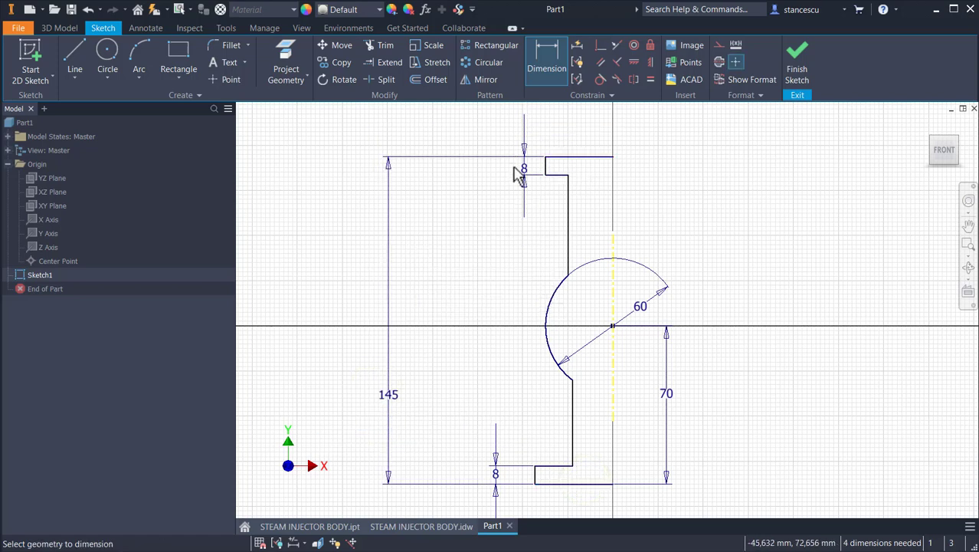
Dimension the upper flange's outer edge about the centerline as a 67 mm diameter
left_click(543, 169)
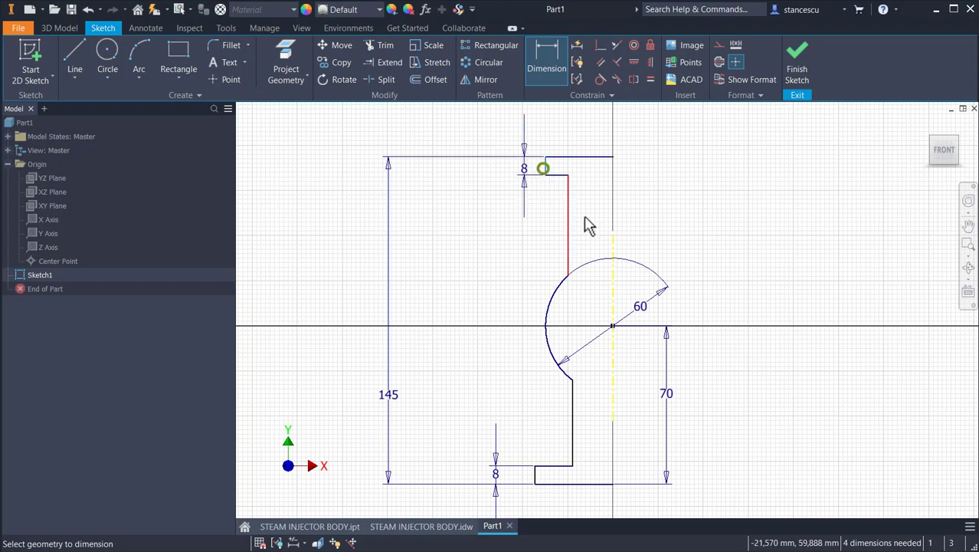
left_click(615, 292)
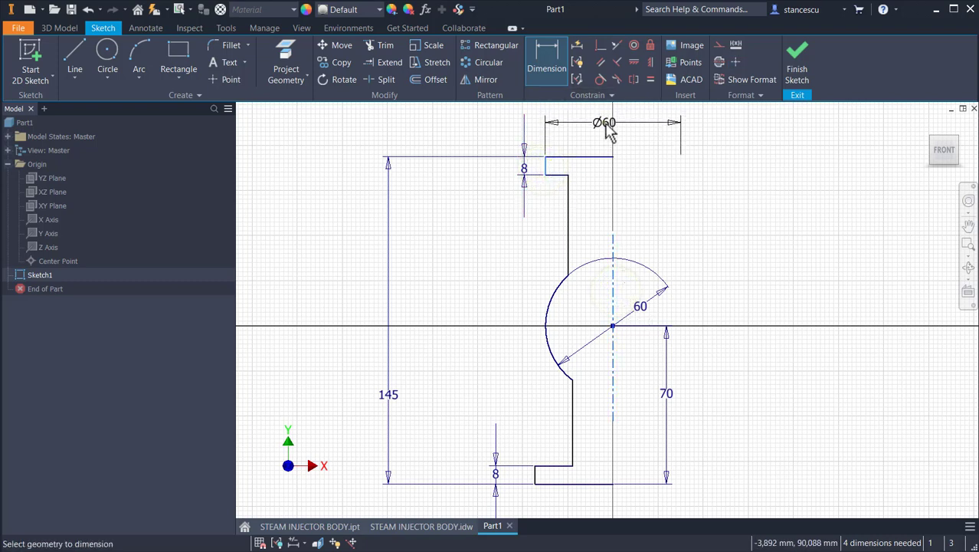
left_click(609, 131)
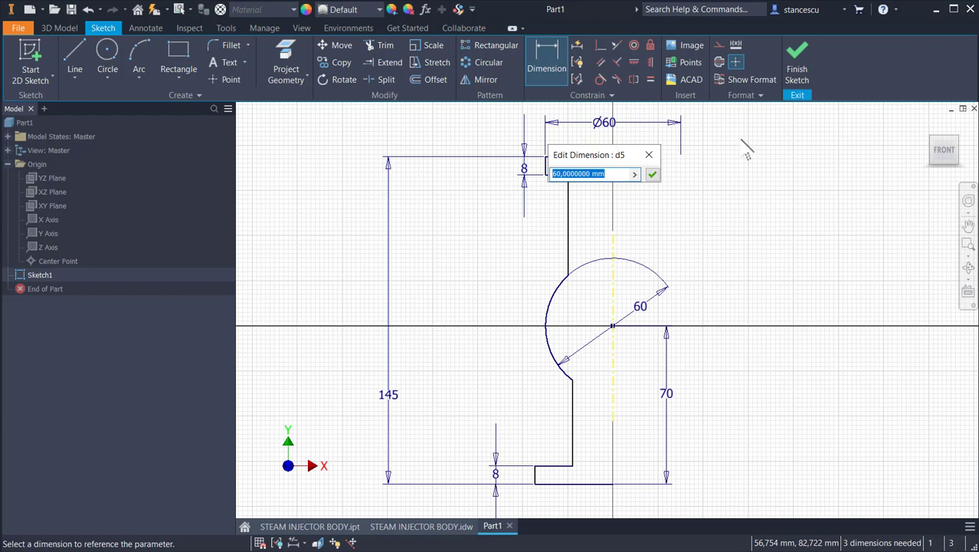
type("6")
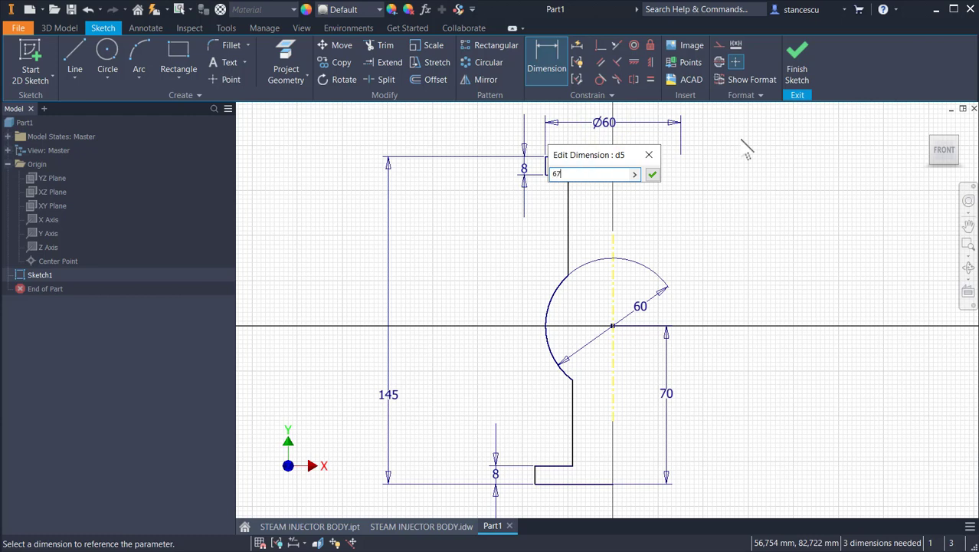
type("7")
key("Return")
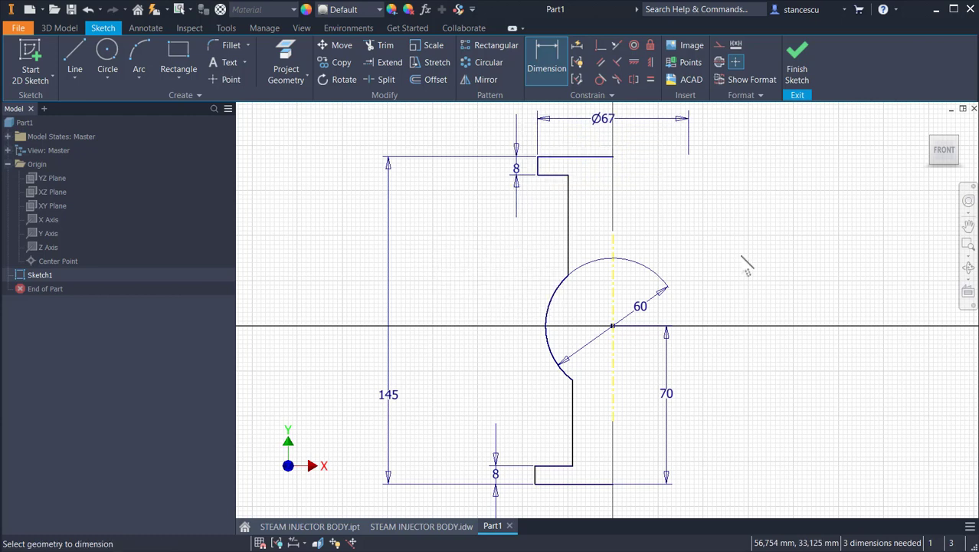
Dimension the lower flange's outer edge about the centerline as a 72 mm diameter
left_click(534, 476)
left_click(615, 390)
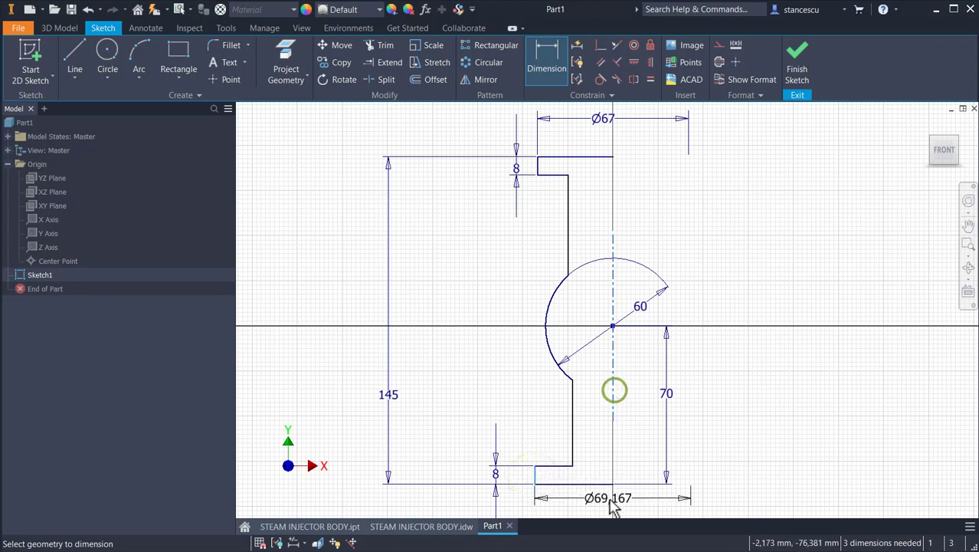
left_click(605, 504)
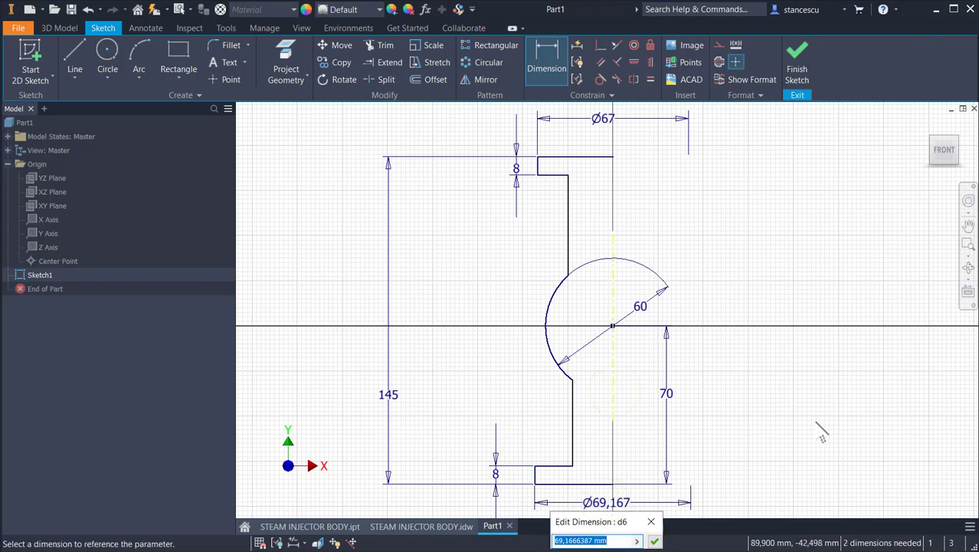
type("72")
key("Return")
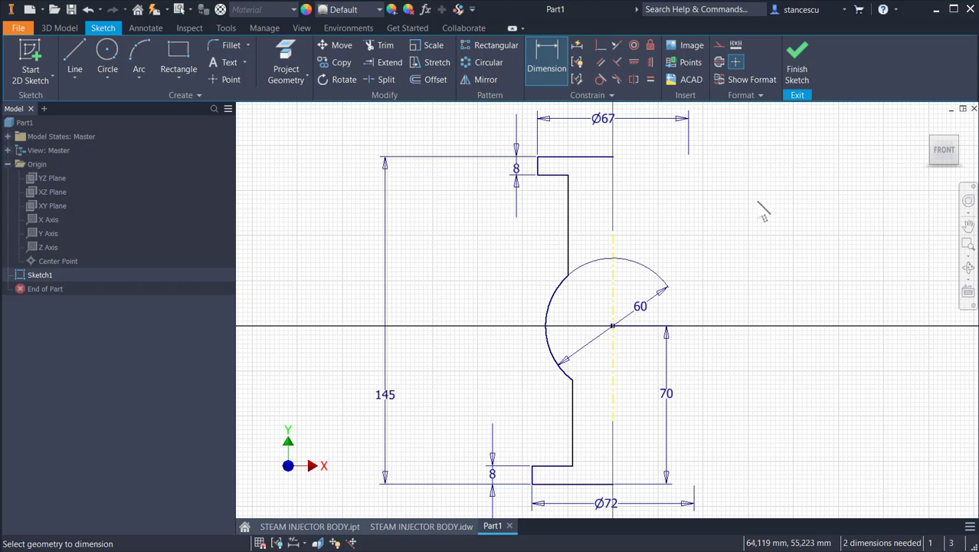
Make the vertical neck lines above and below the arc collinear
left_click(618, 47)
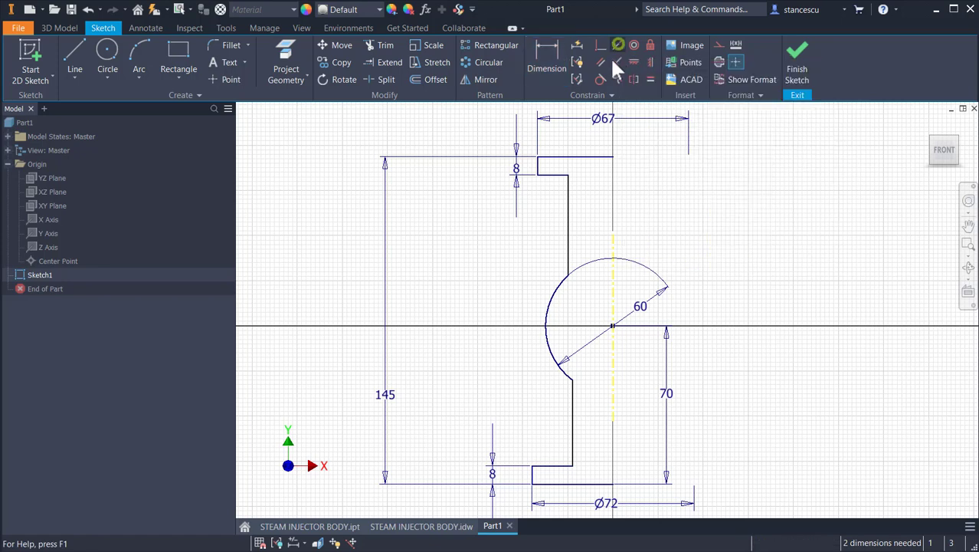
left_click(568, 211)
left_click(573, 390)
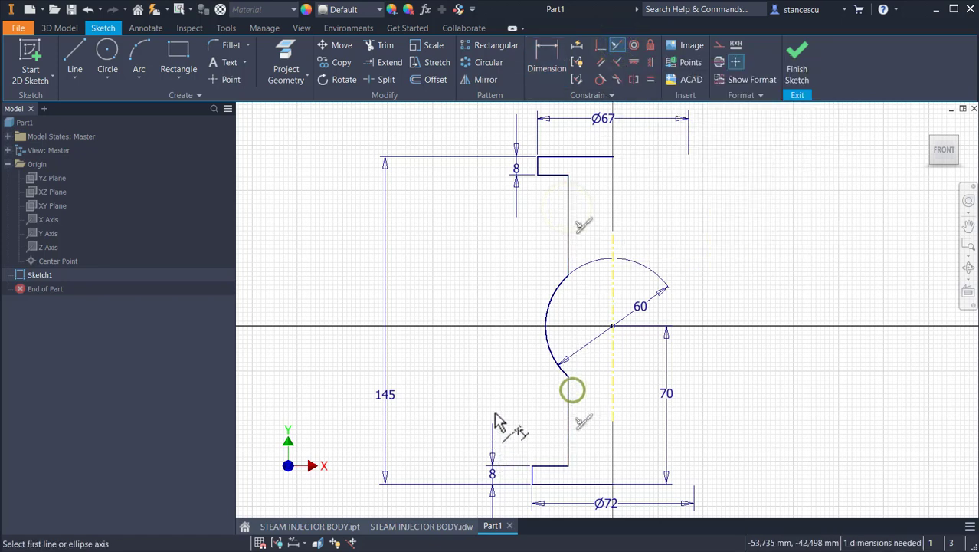
Dimension the upper vertical neck line about the centerline as a 40 mm diameter
left_click(546, 55)
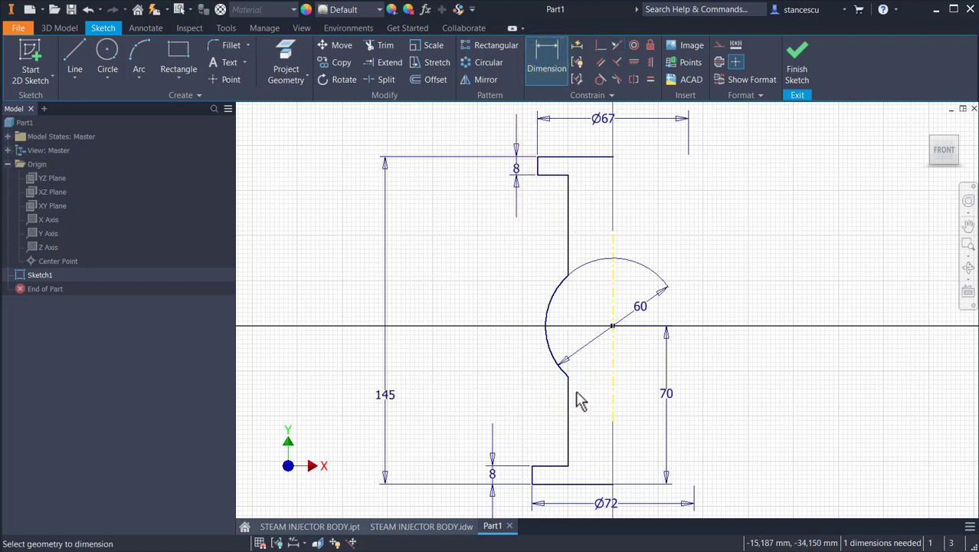
left_click(567, 252)
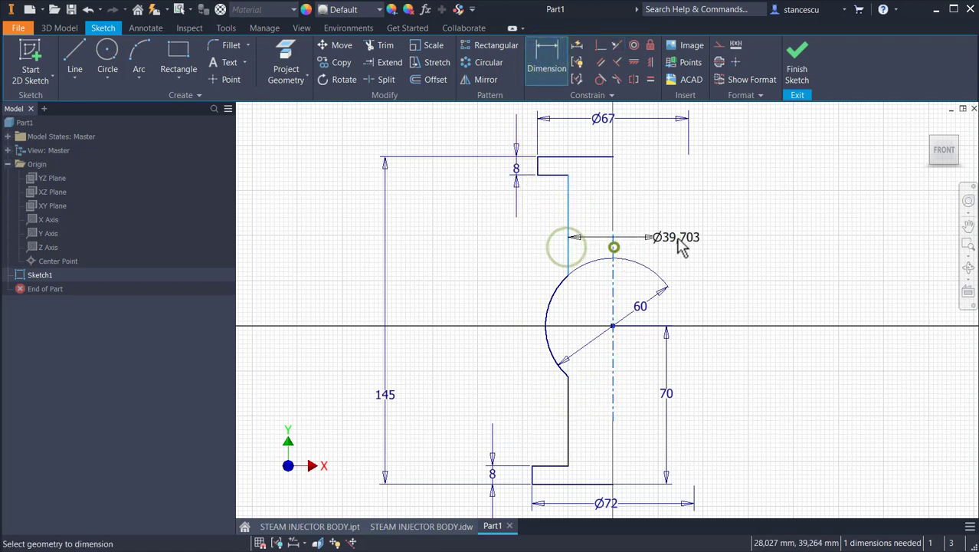
left_click(616, 210)
left_click(619, 217)
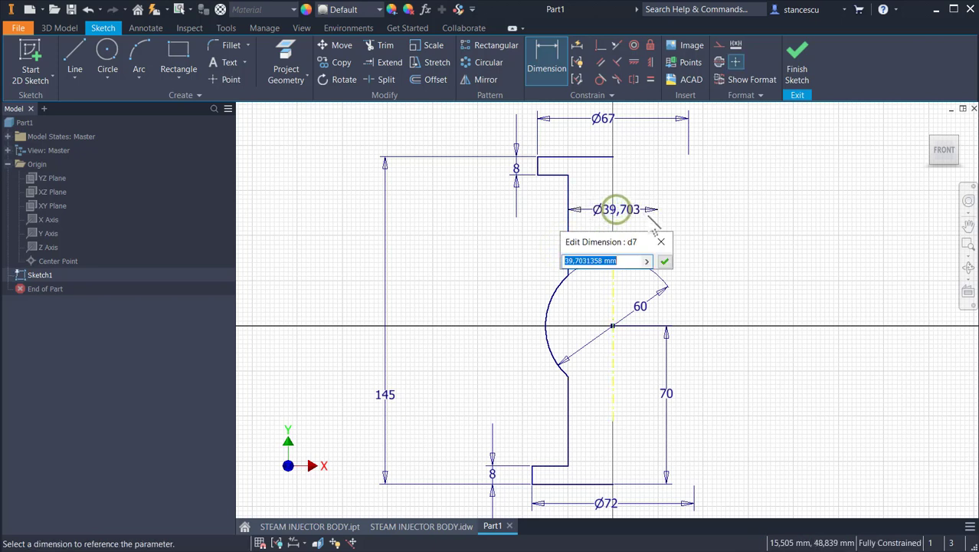
type("40")
key("Return")
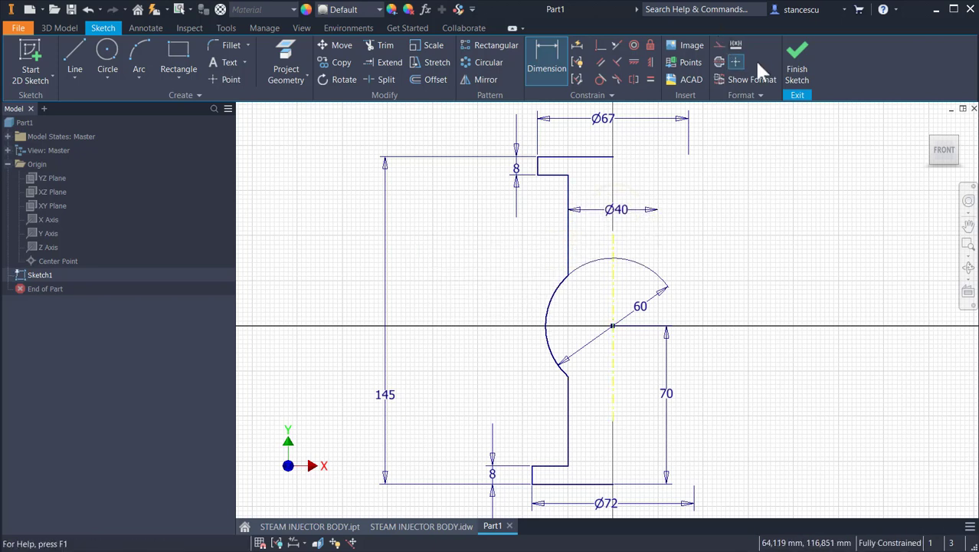
Finish the sketch and revolve the half-profile a full 360° about the centerline into a solid body
left_click(795, 68)
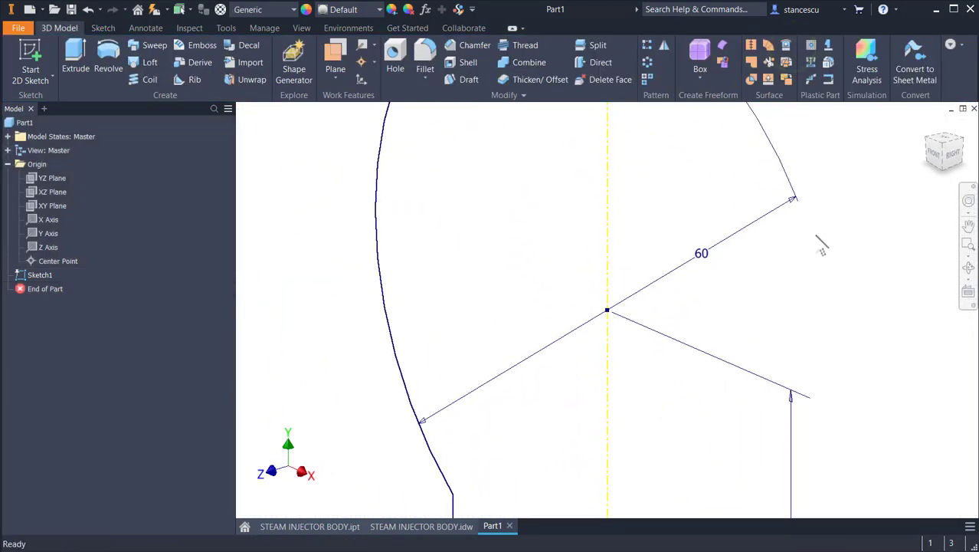
key("F5")
key("F6")
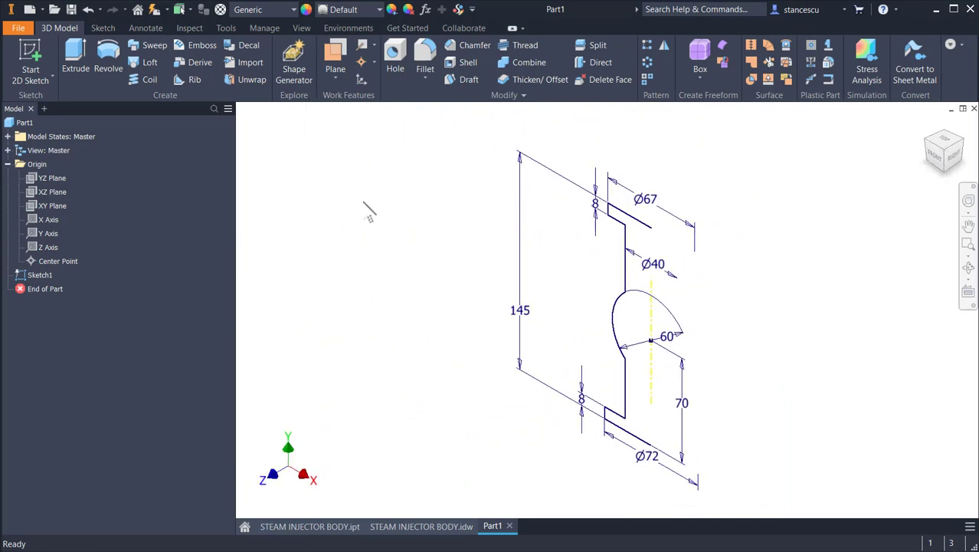
left_click(108, 53)
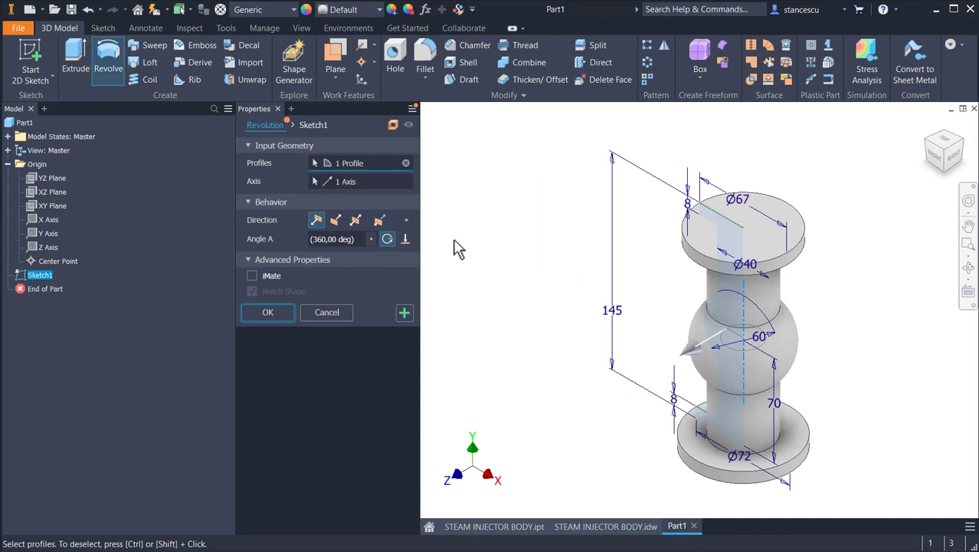
left_click(274, 311)
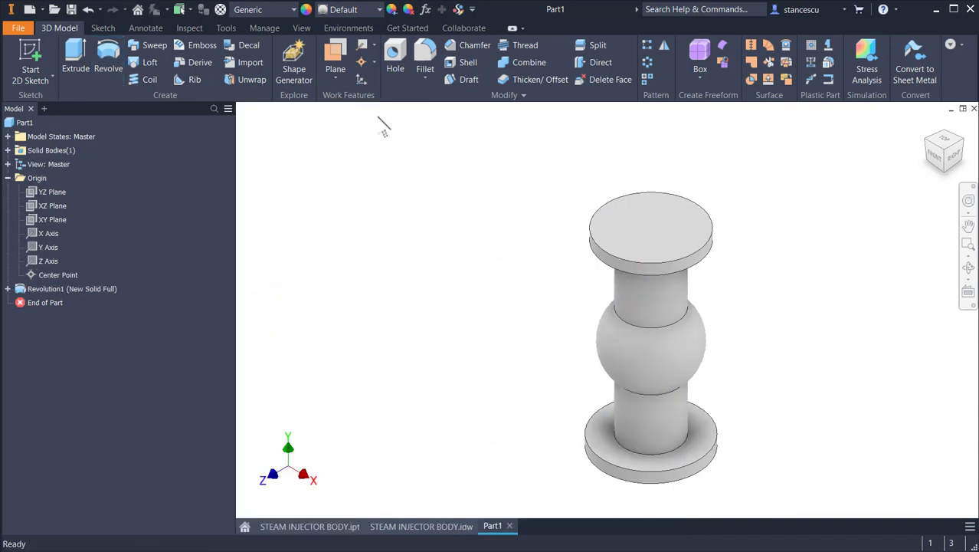
Assign the material Steel, Carbon to the part
left_click(259, 10)
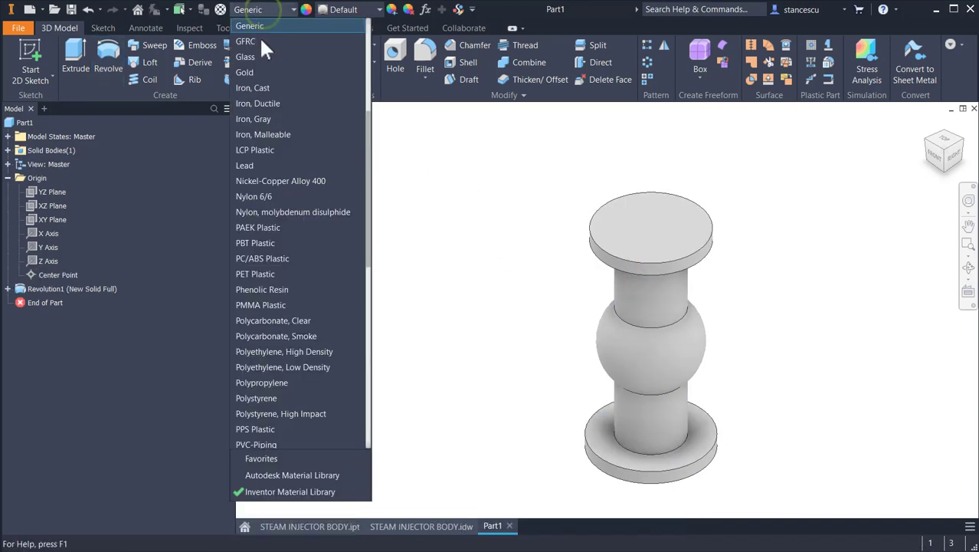
scroll(265, 212, "down", 7)
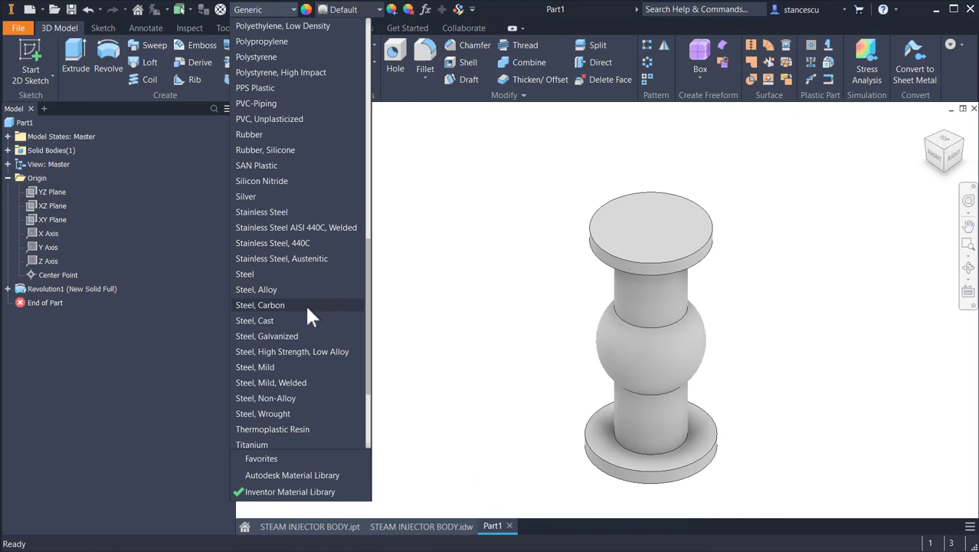
left_click(307, 305)
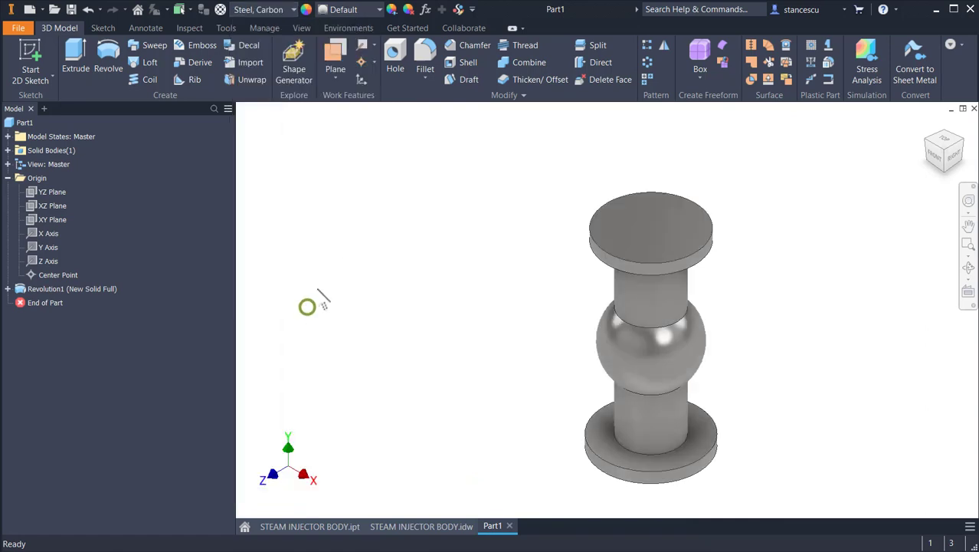
Set the part's appearance to Steel - Cast and inspect its texture on the upper flange
left_click(349, 10)
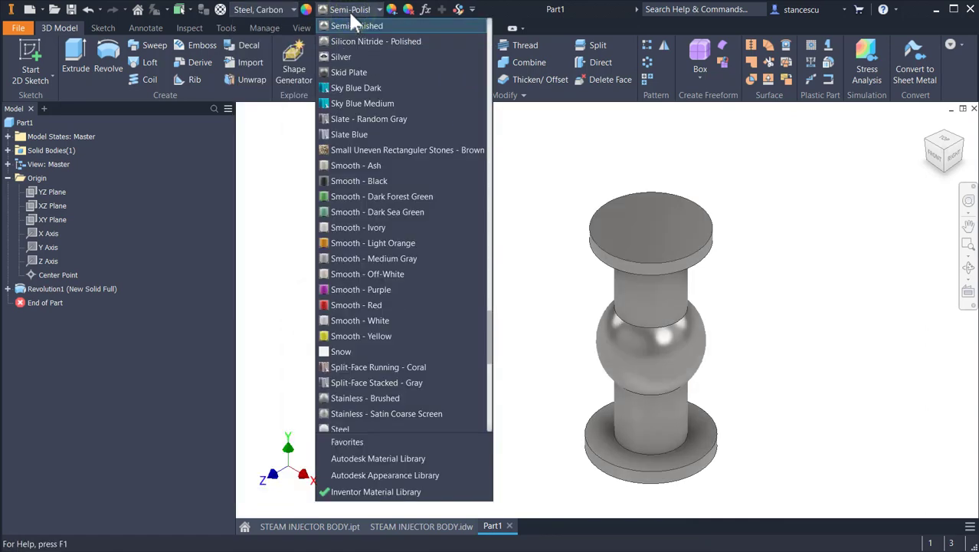
scroll(356, 43, "down", 3)
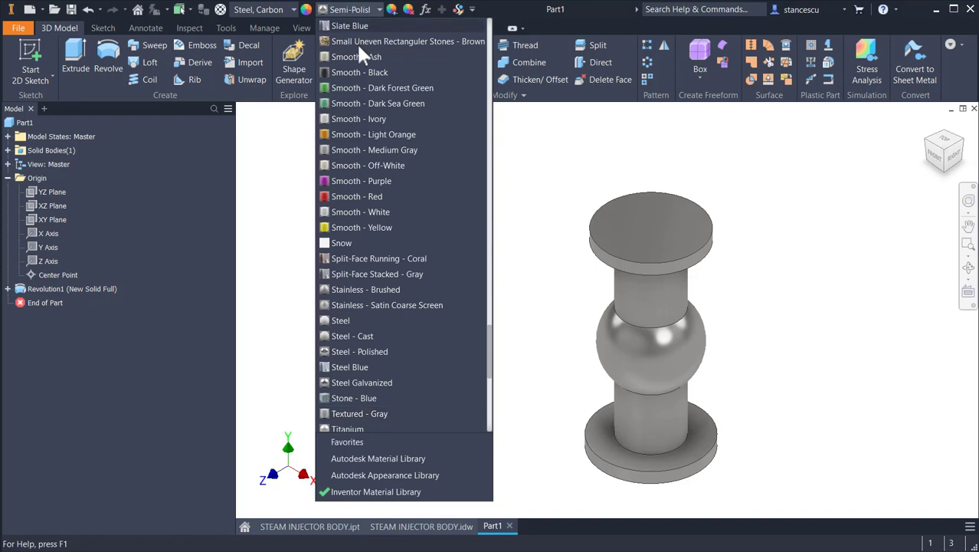
left_click(362, 335)
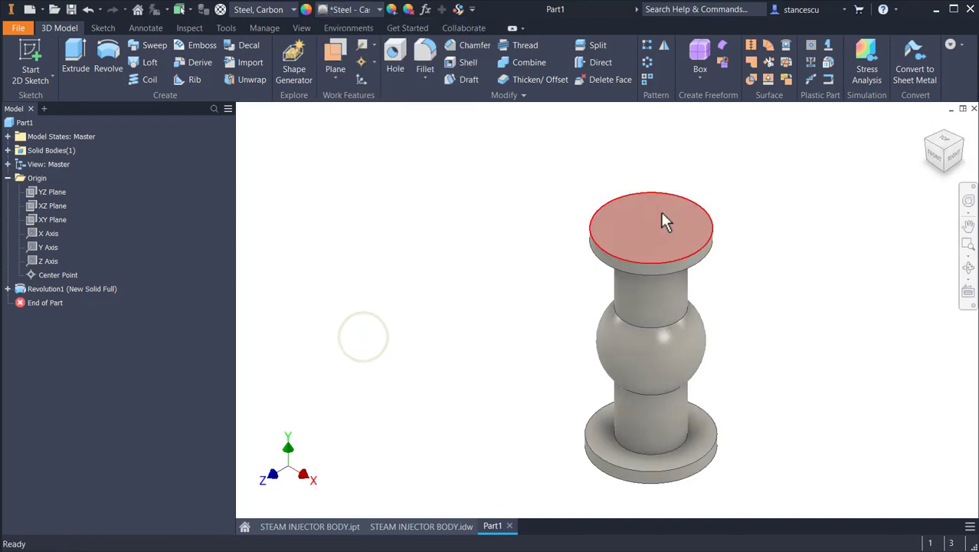
scroll(662, 220, "up", 5)
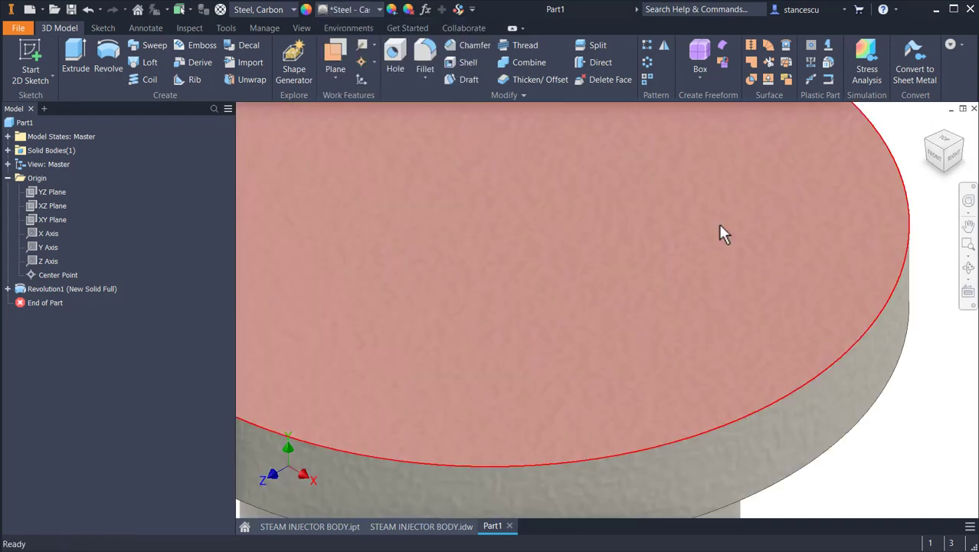
scroll(764, 260, "down", 5)
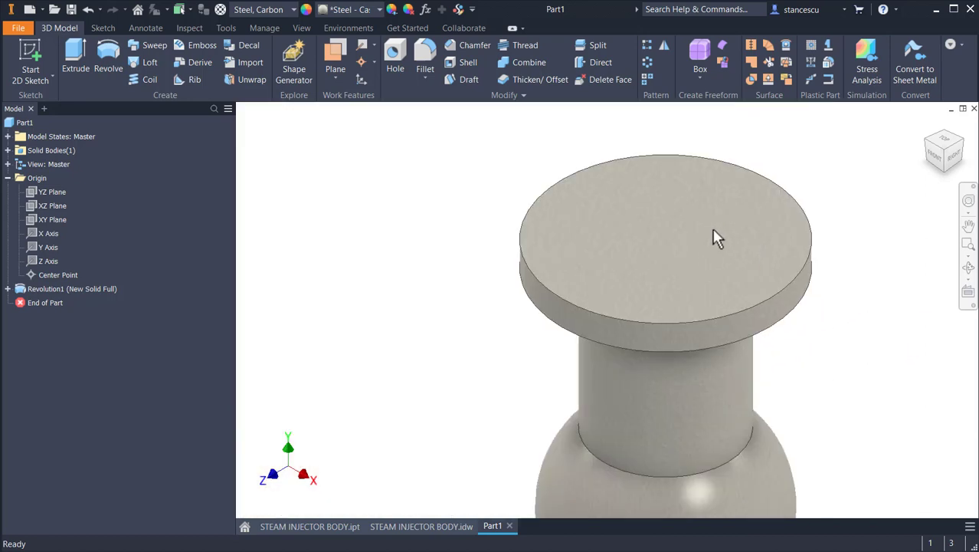
key("F6")
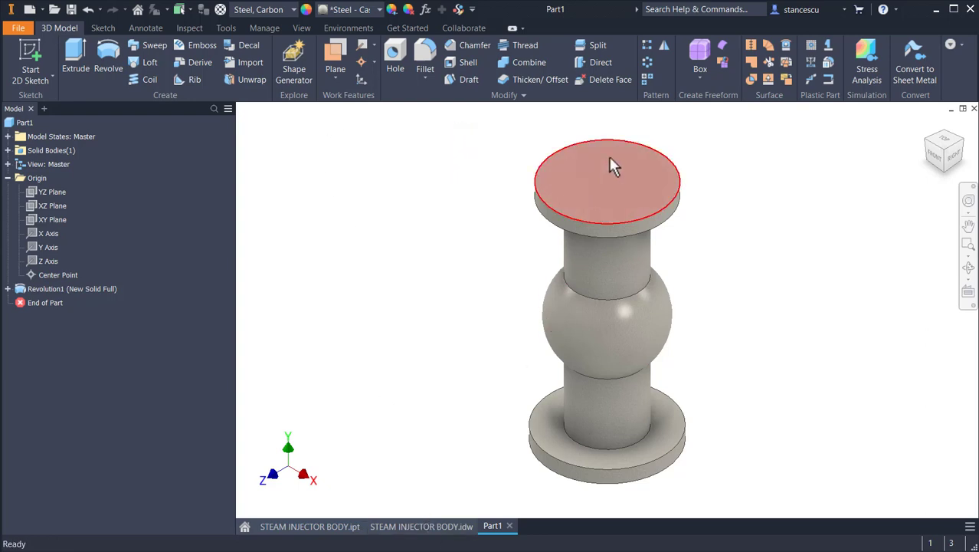
Check the STEAM INJECTOR BODY.idw drawing, then start a new sketch on the upper flange's top face in Part1
left_click(439, 528)
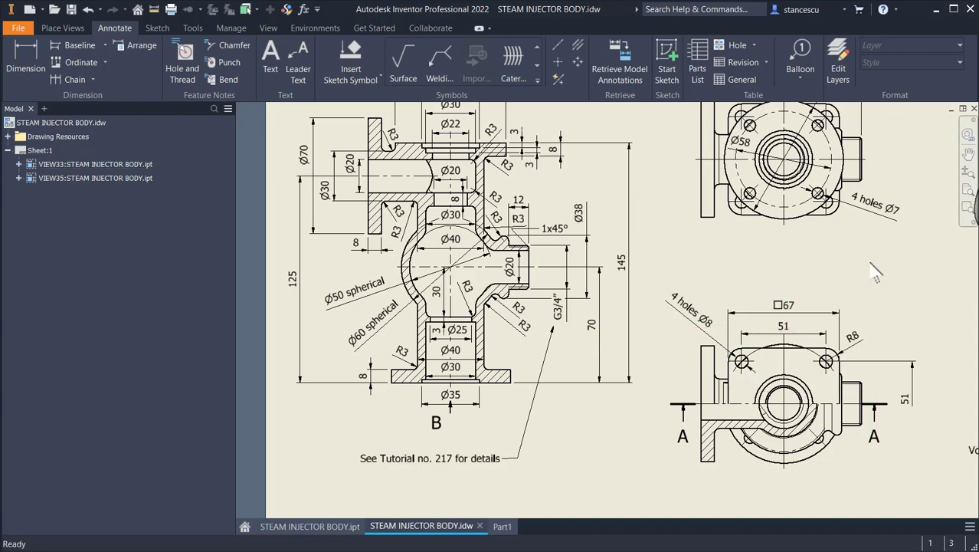
left_click(502, 528)
left_click(644, 173)
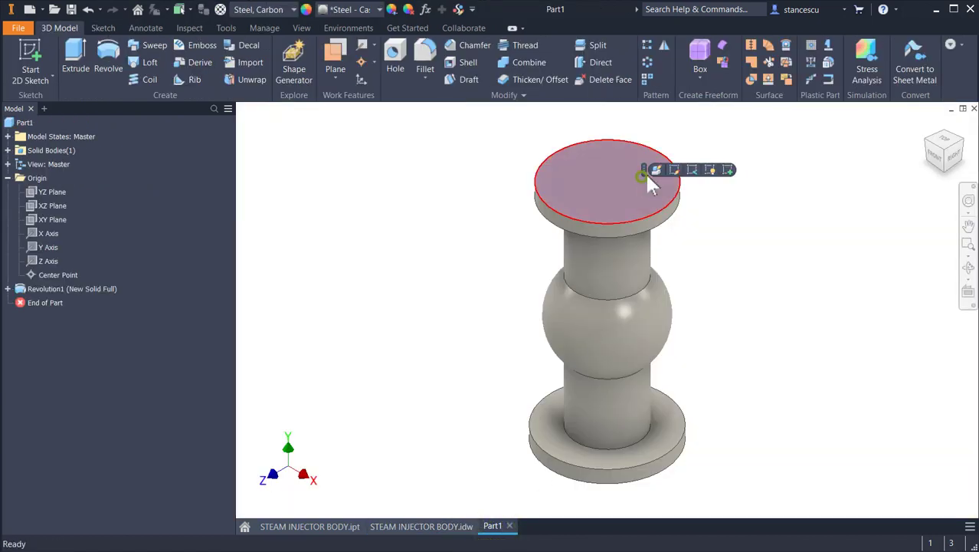
left_click(731, 171)
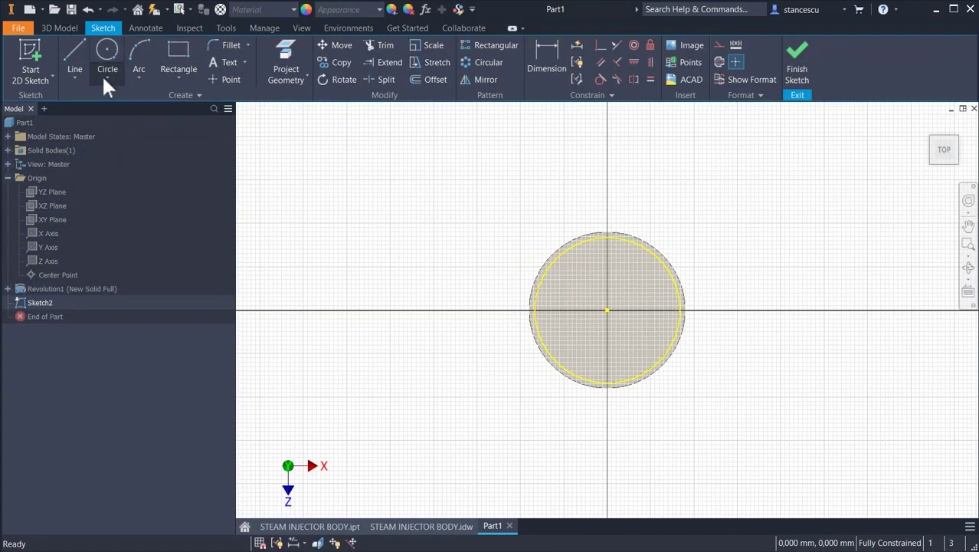
Draw an inscribed four-sided polygon about 74 mm wide centered on the origin, and constrain one of its sides vertical
left_click(173, 82)
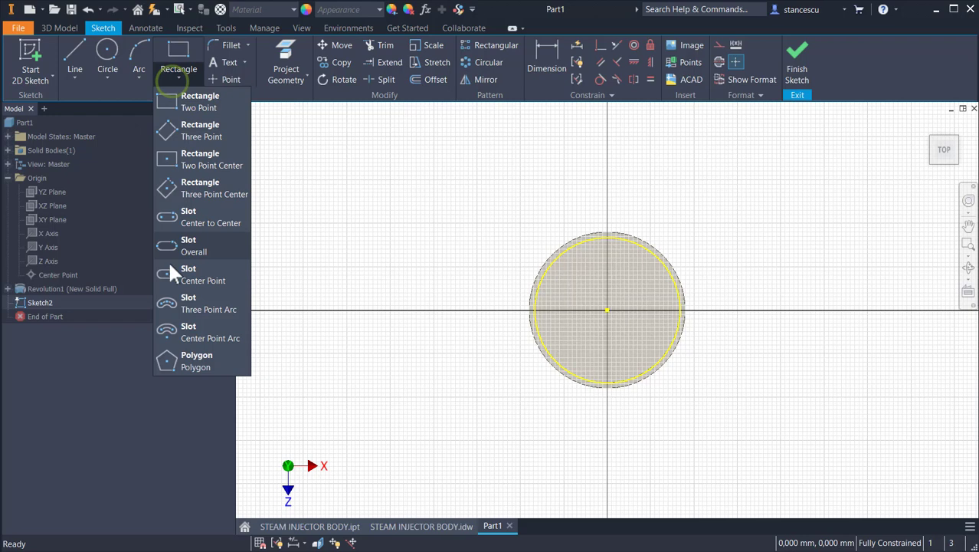
left_click(196, 360)
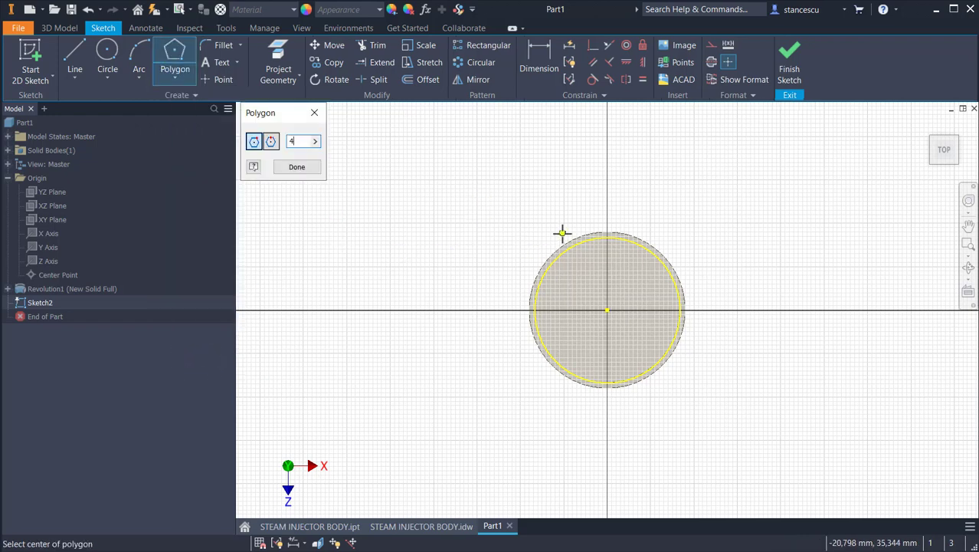
left_click(607, 310)
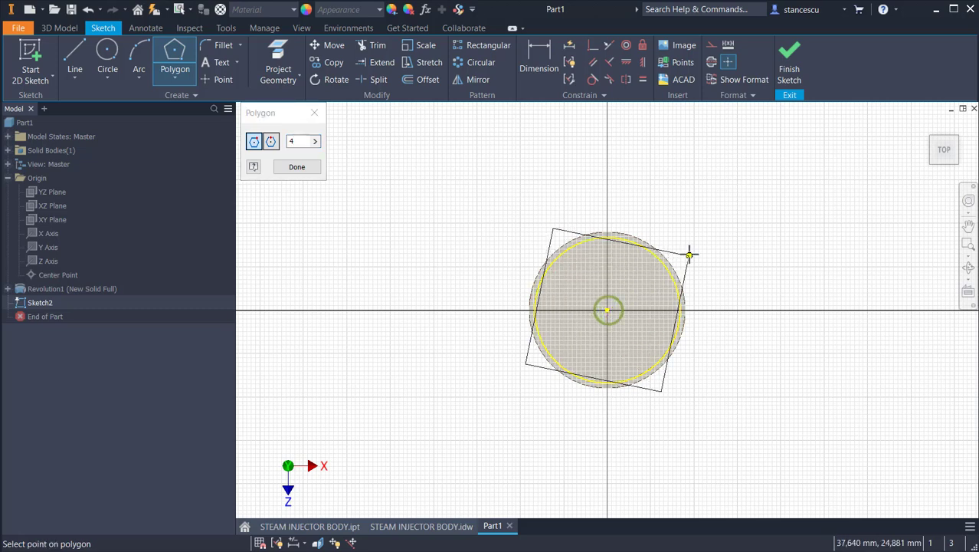
left_click(695, 236)
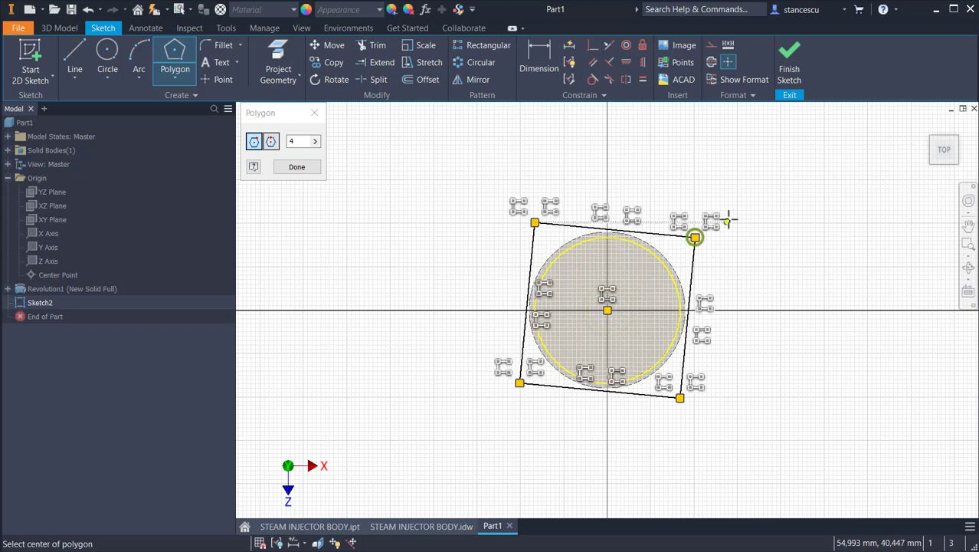
left_click(642, 62)
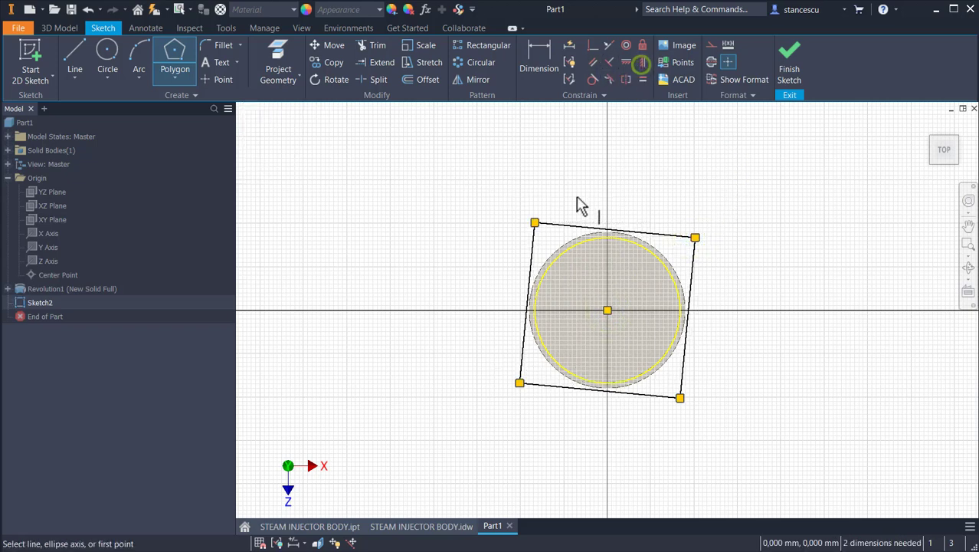
left_click(576, 234)
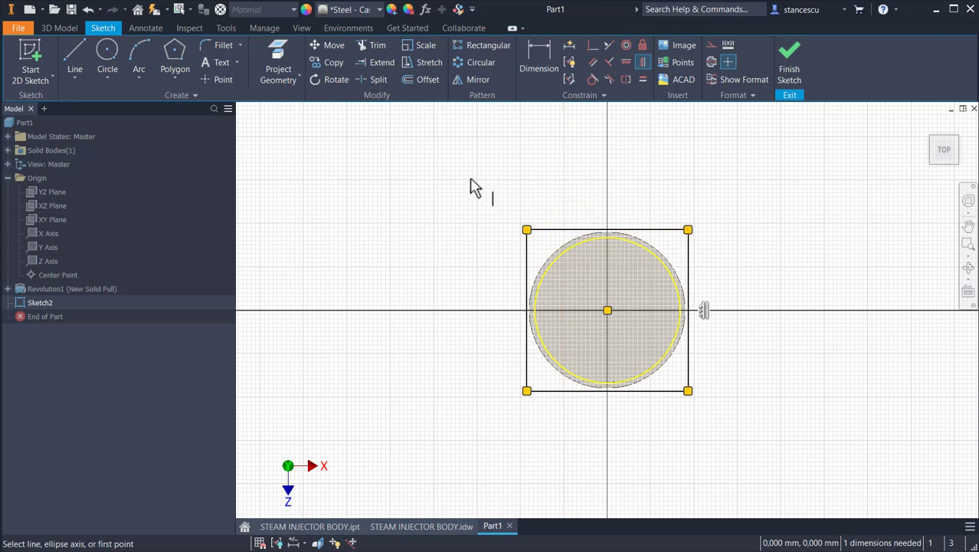
left_click(543, 59)
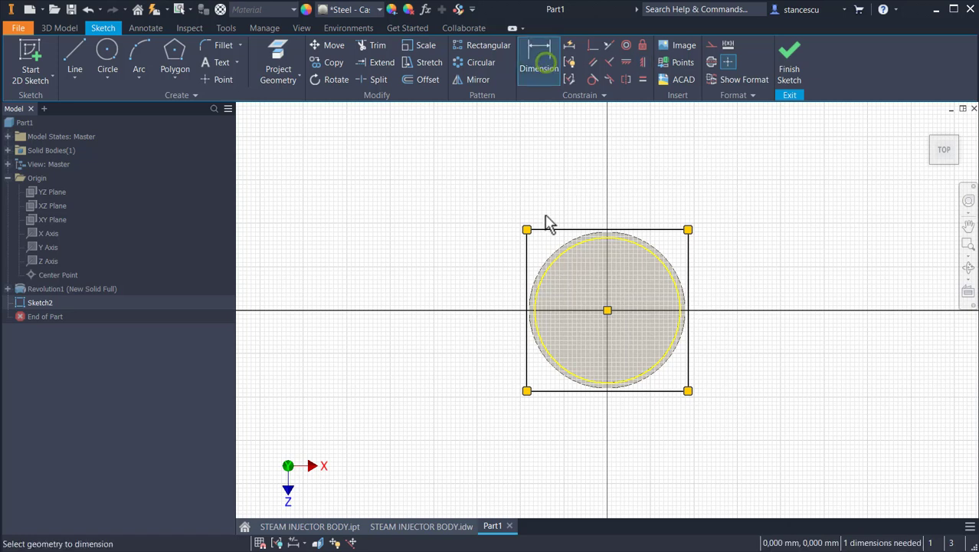
left_click(527, 260)
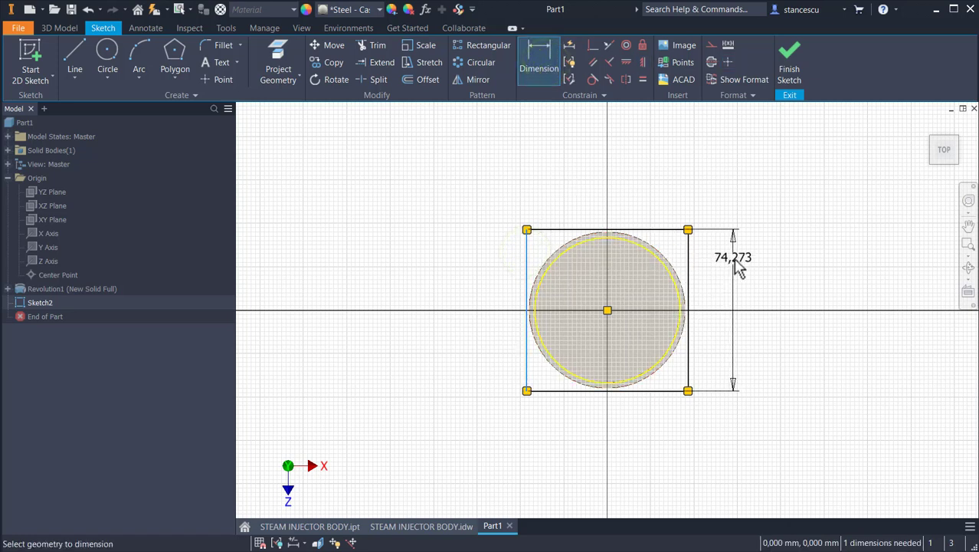
key("Escape")
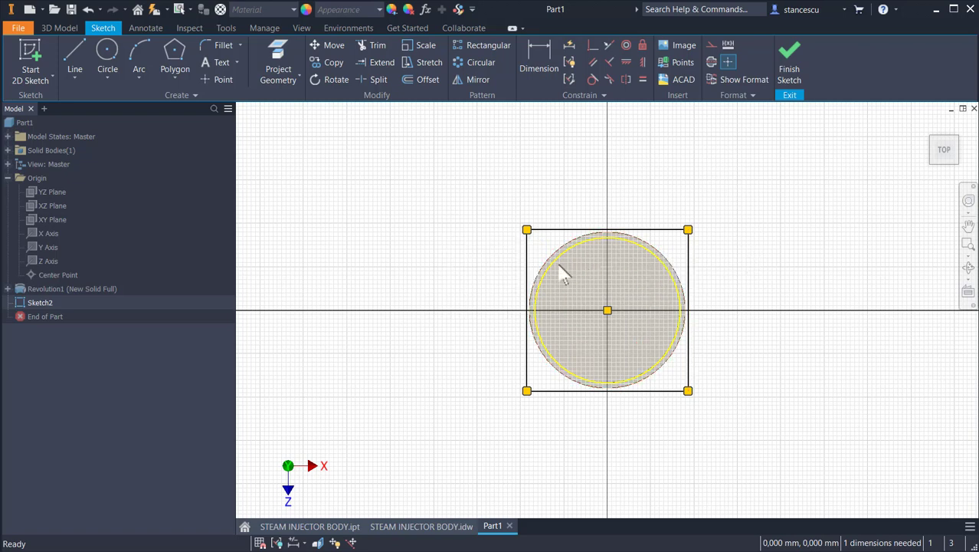
Change the projected inner circle on the flange face to construction geometry
left_click_drag(536, 197, 693, 429)
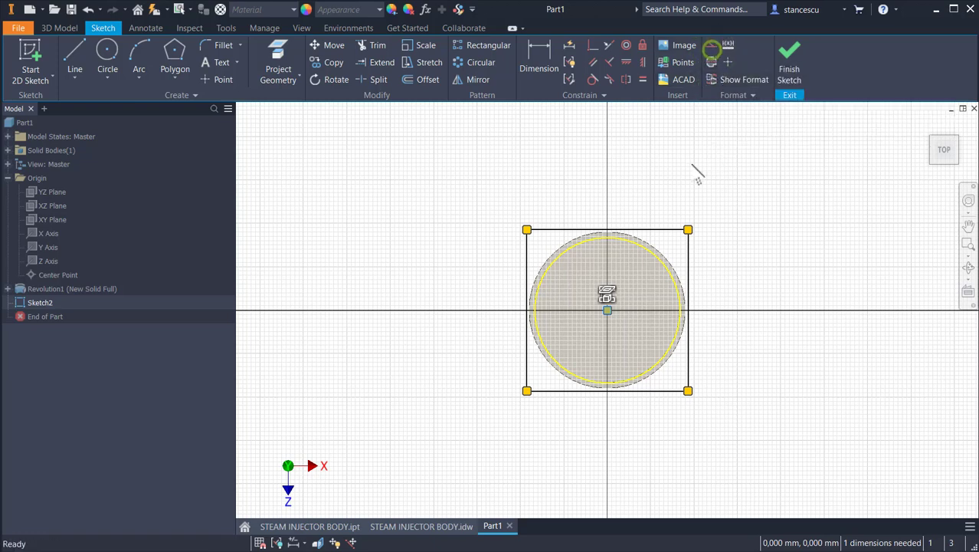
scroll(653, 207, "down", 3)
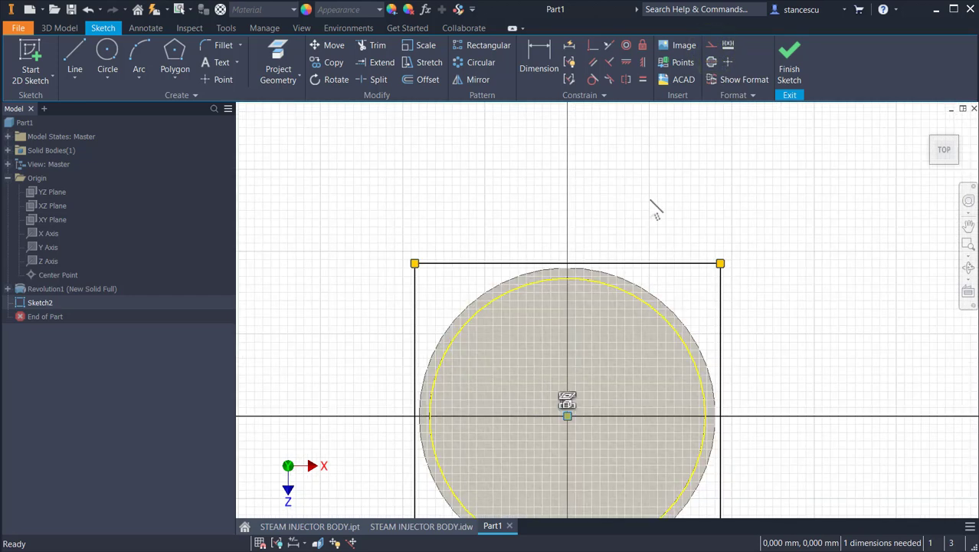
left_click(636, 295)
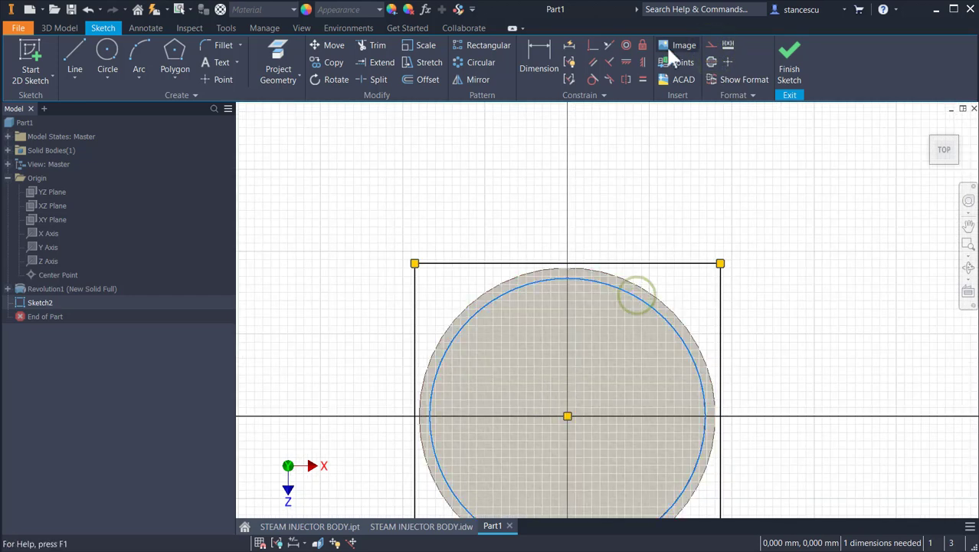
left_click(711, 44)
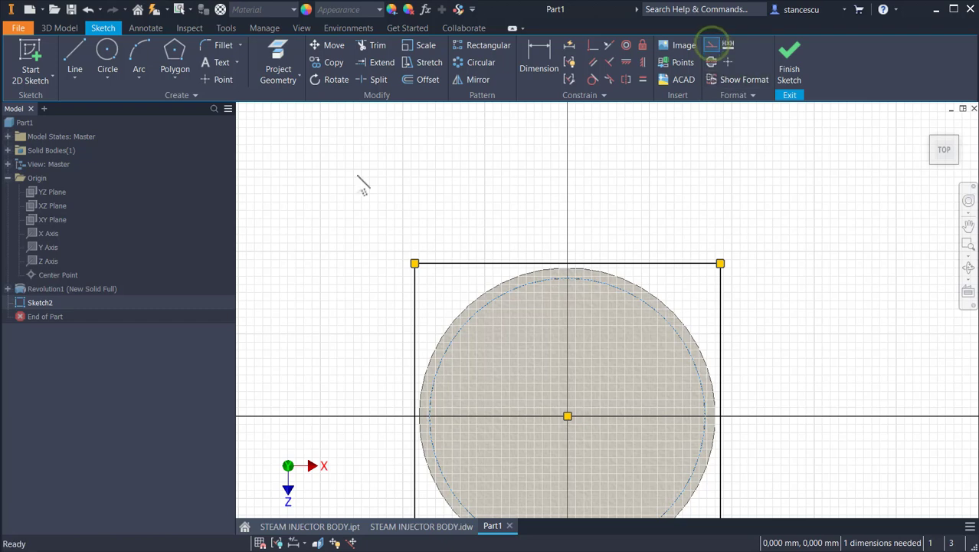
Project the flange's outer circular edge into the sketch as construction geometry, and turn construction mode off
left_click(268, 45)
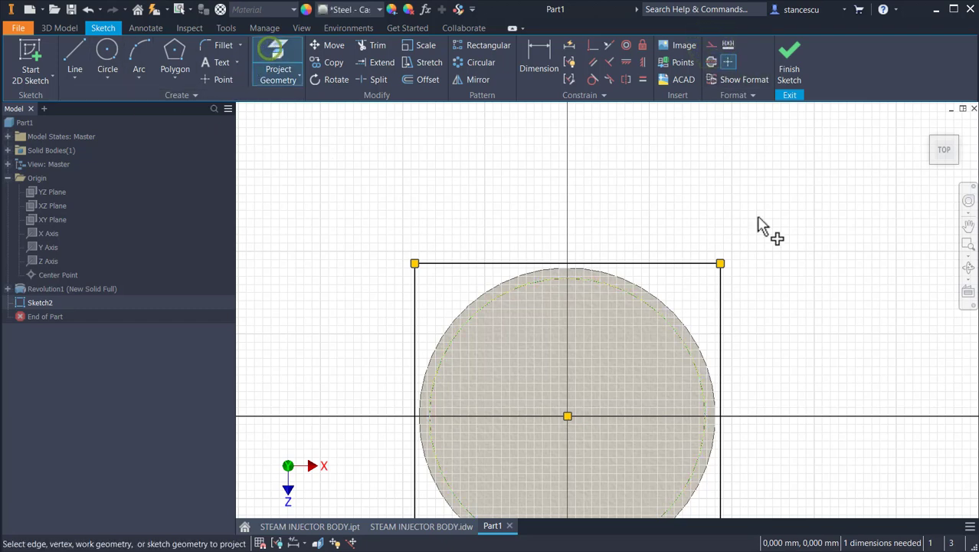
left_click(710, 46)
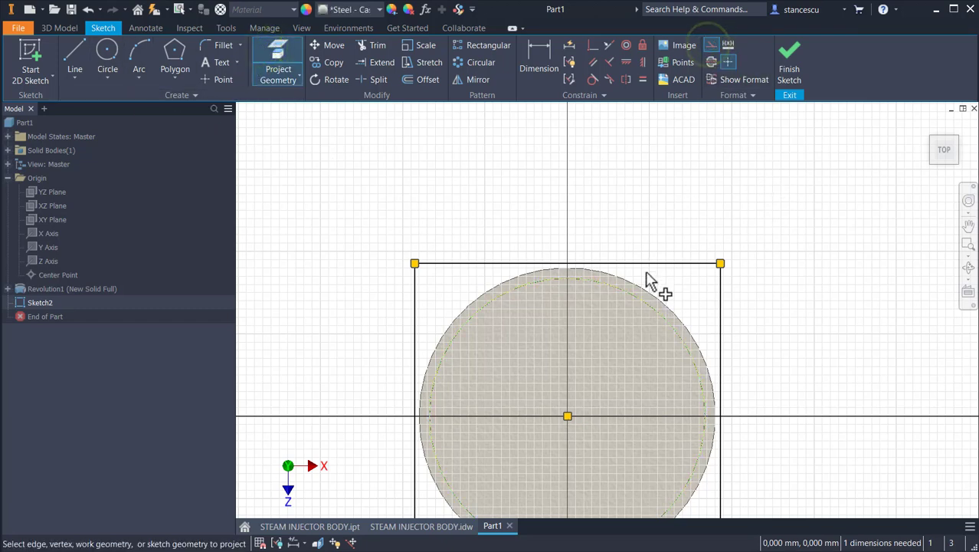
left_click(650, 305)
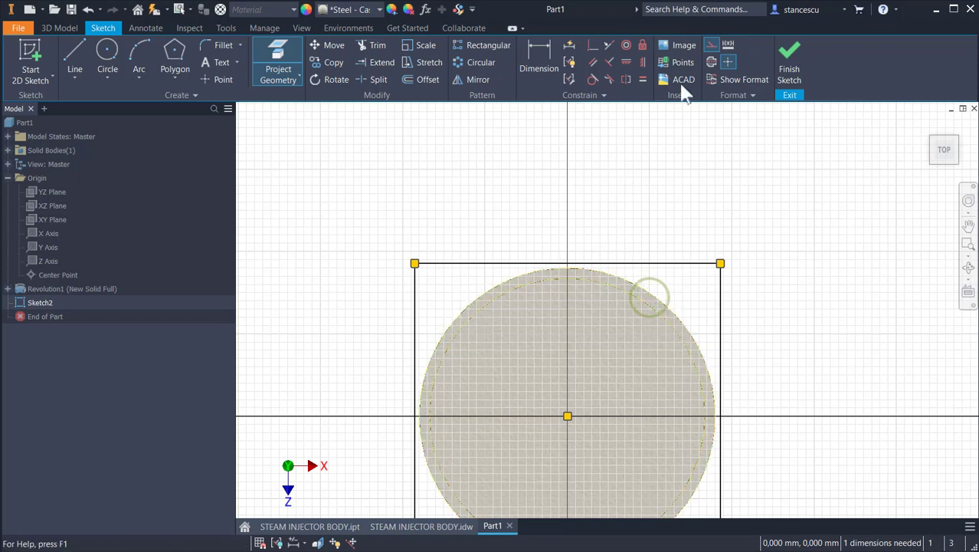
left_click(710, 45)
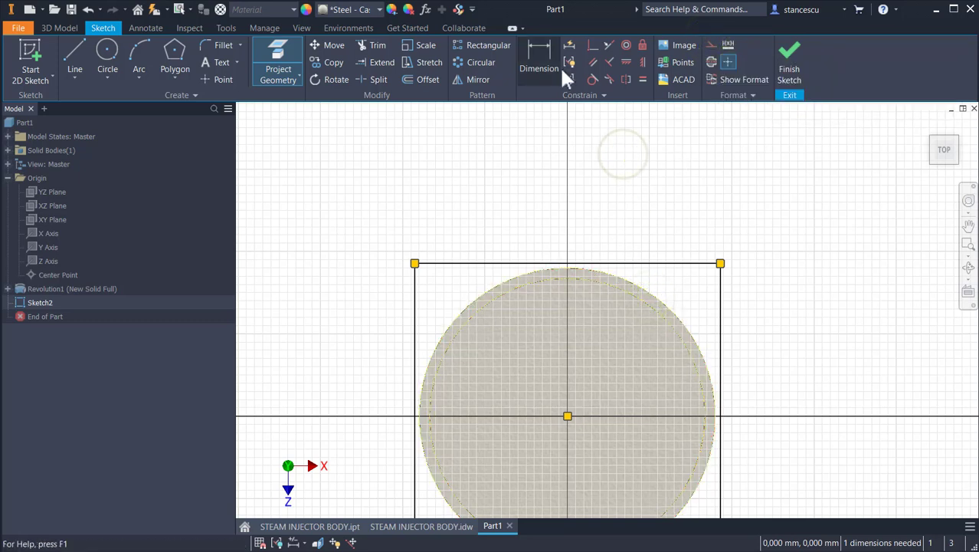
Constrain the square's upper side tangent to the projected outer circle
left_click(594, 78)
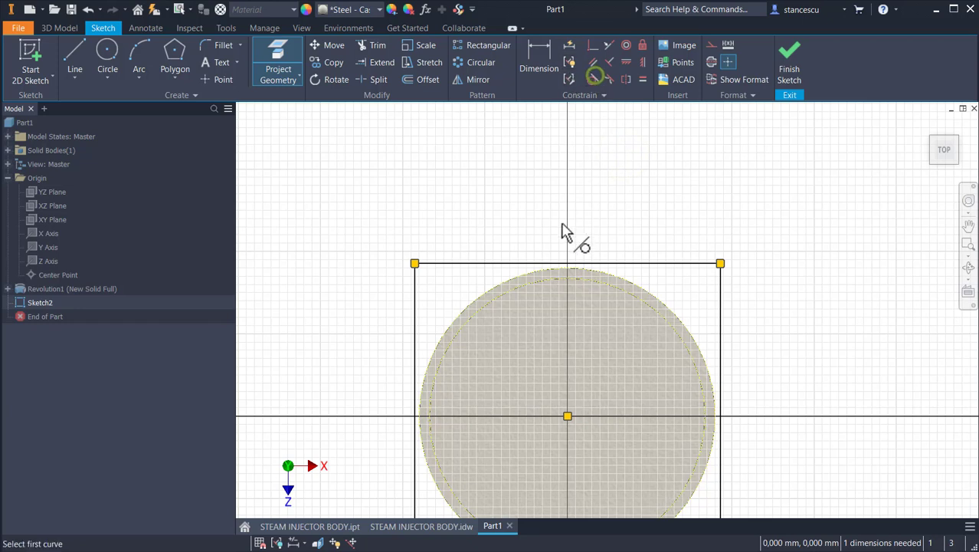
left_click(579, 263)
left_click(587, 271)
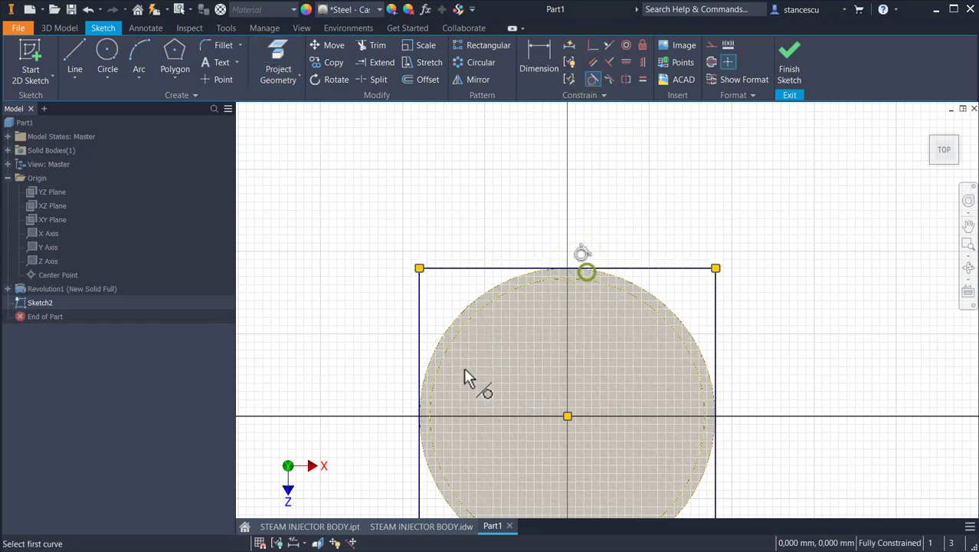
middle_click_drag(598, 309, 611, 202)
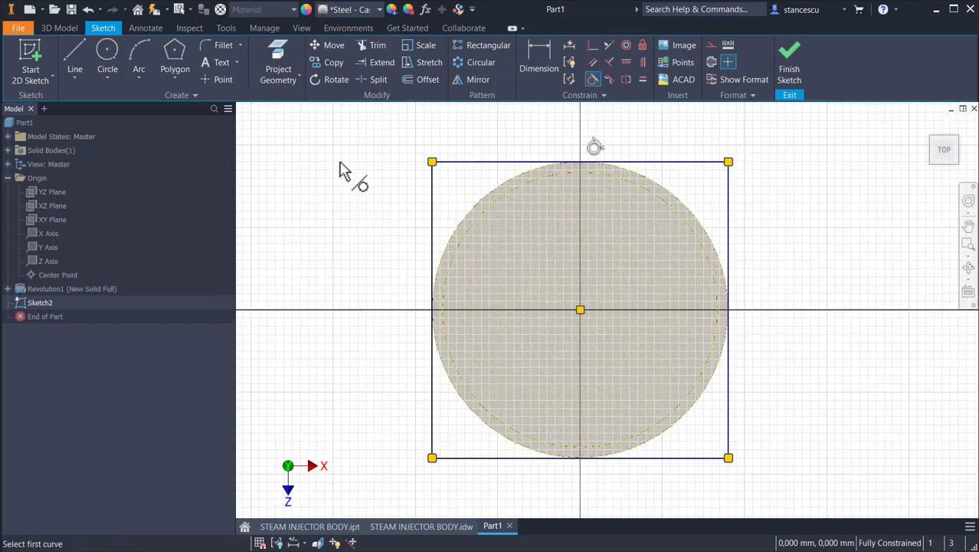
Check the corner radius in STEAM INJECTOR BODY.idw, fillet the square's four corners with radius 8 mm in Part1, and finish the sketch
left_click(427, 530)
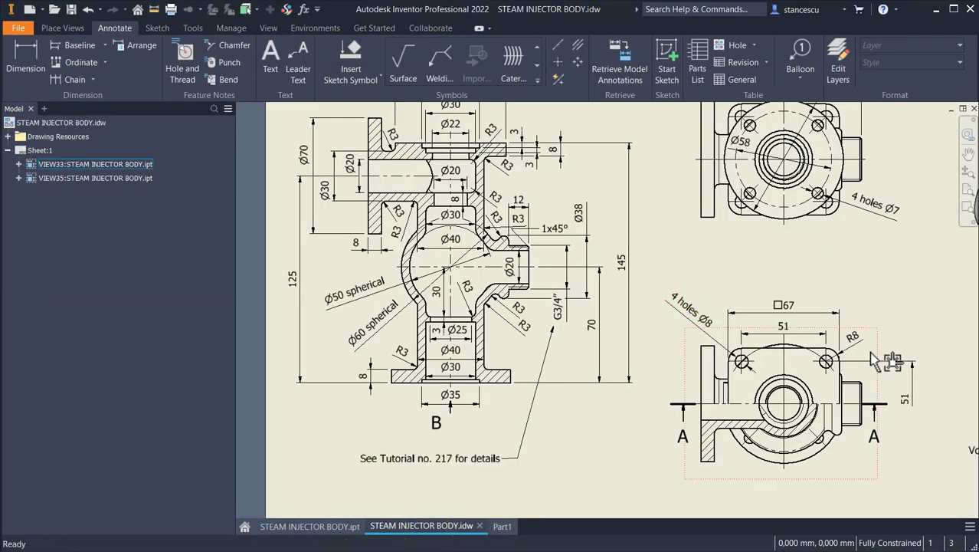
left_click(499, 529)
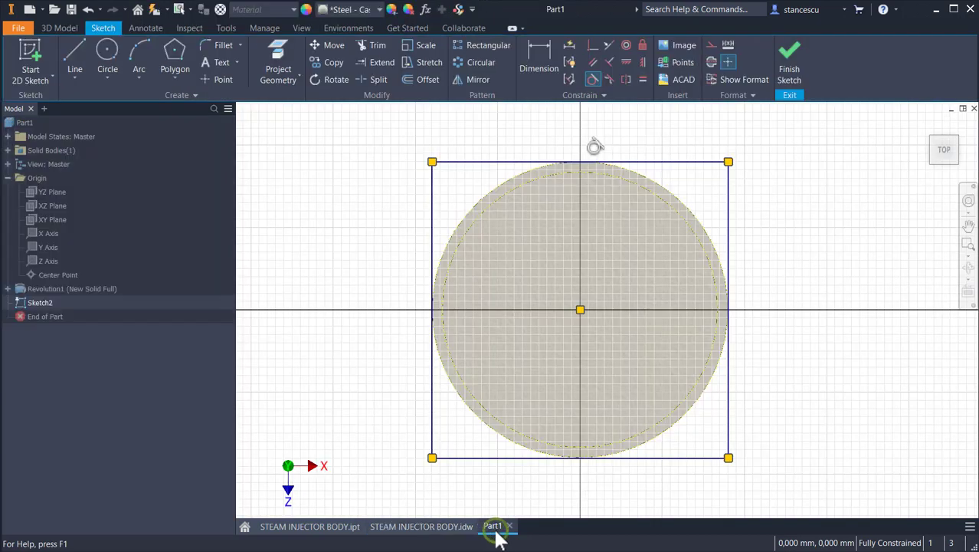
left_click(218, 45)
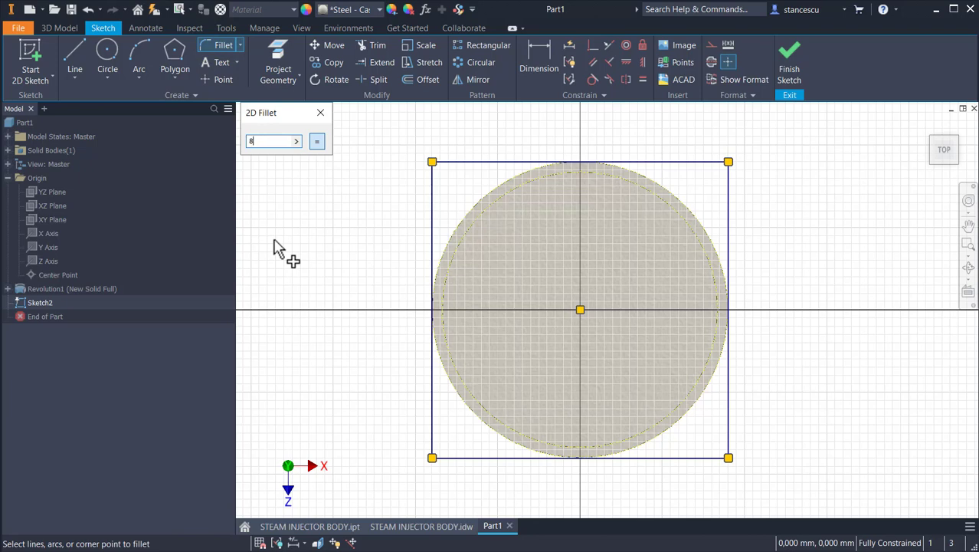
left_click(434, 166)
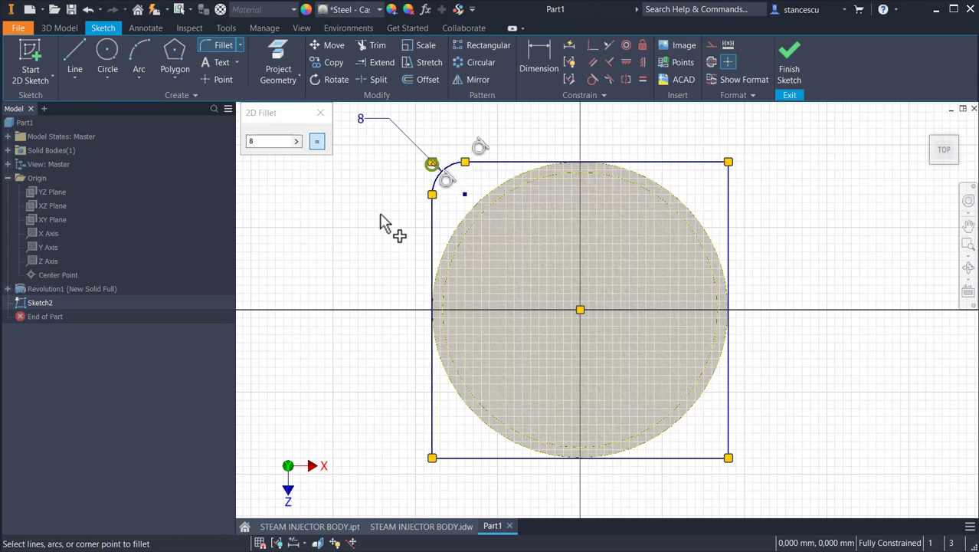
left_click(728, 165)
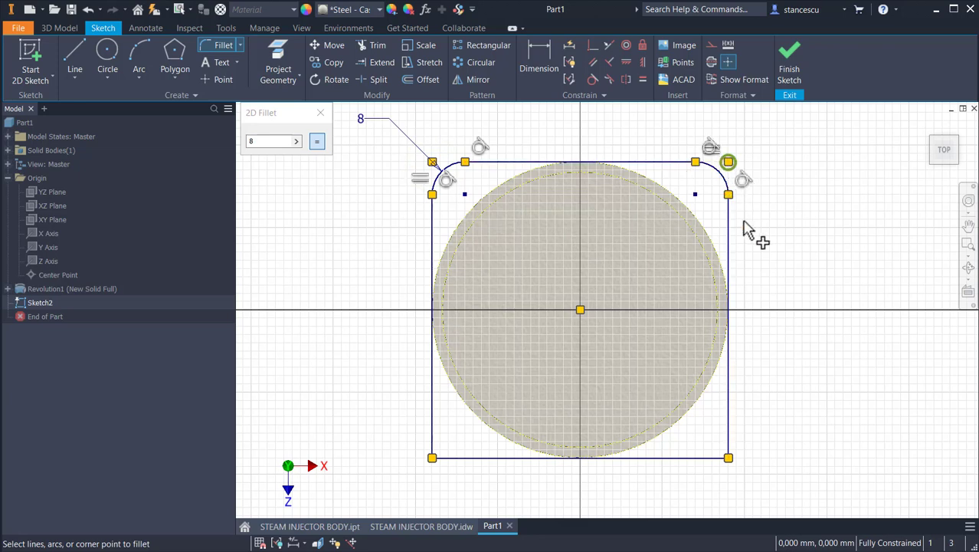
left_click(728, 458)
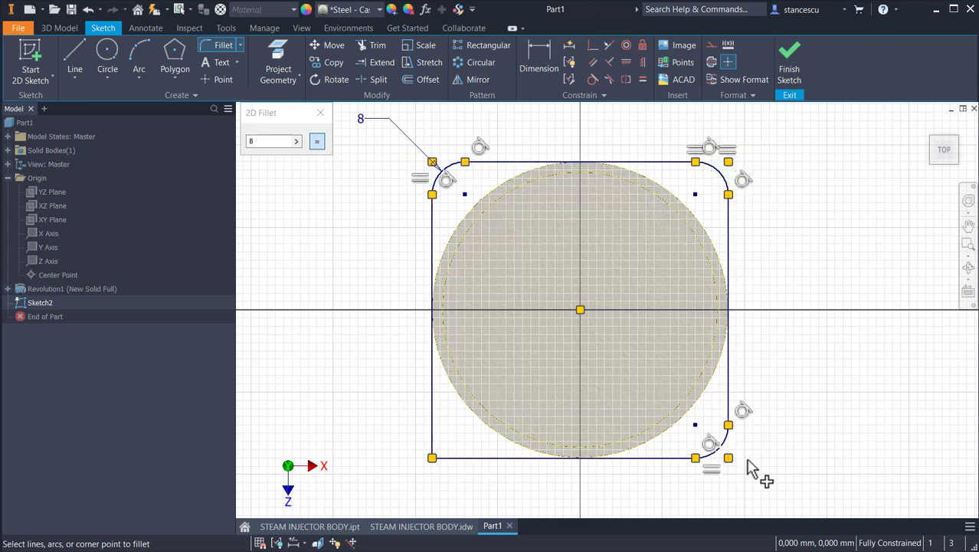
left_click(433, 463)
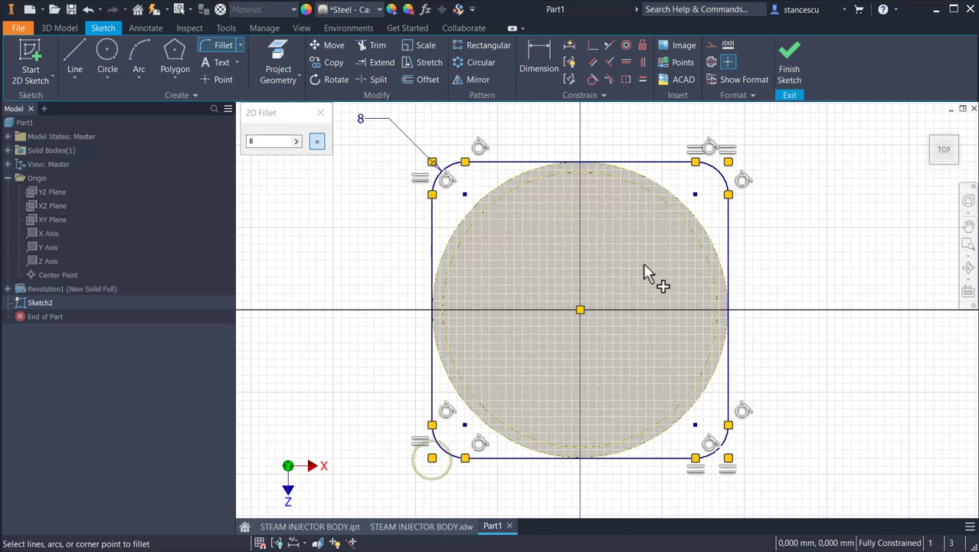
left_click(790, 49)
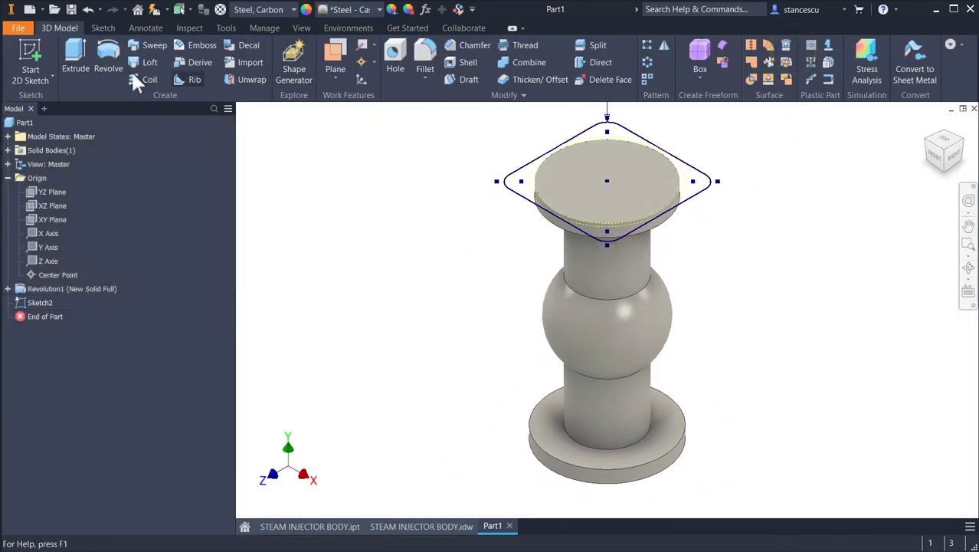
Extrude the rounded square downward to the underside face of the upper flange, joining it to the body
left_click(73, 52)
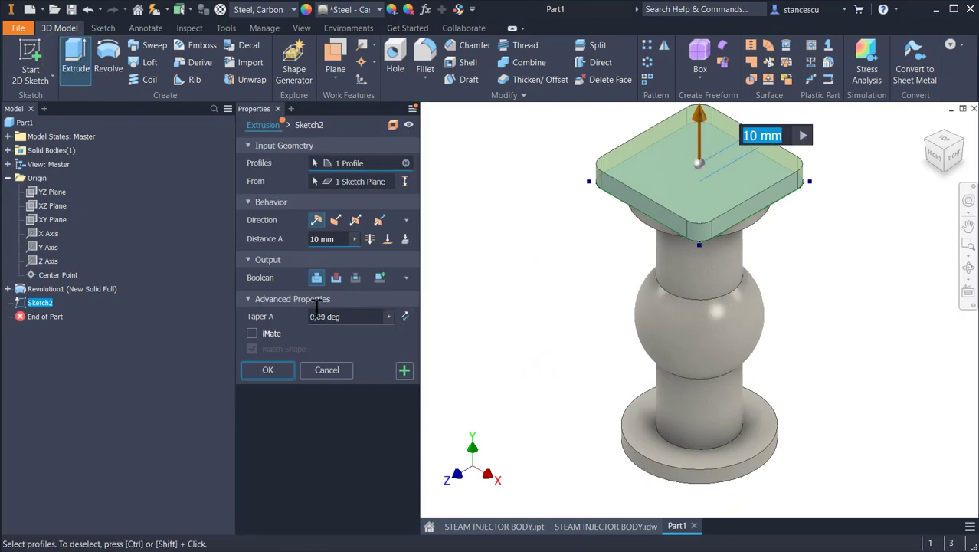
left_click(336, 220)
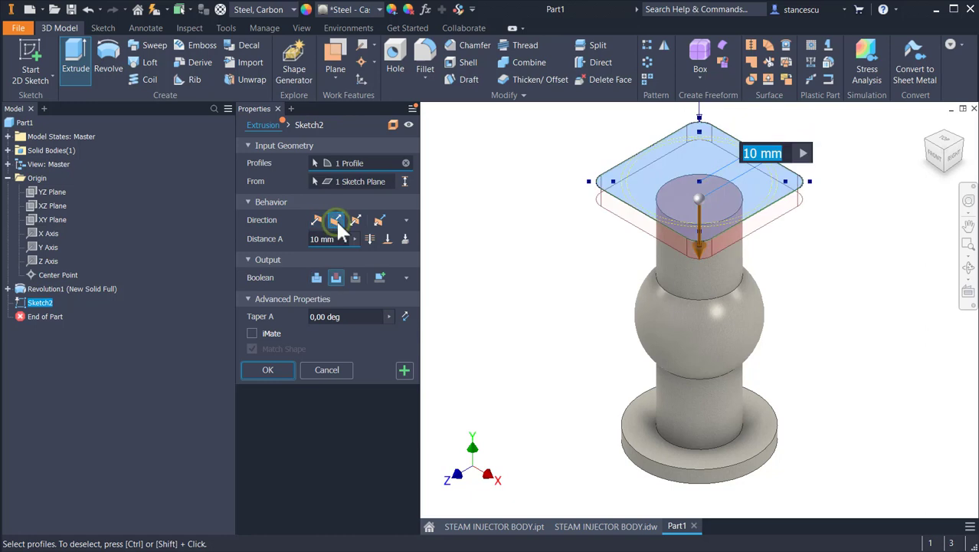
left_click(316, 277)
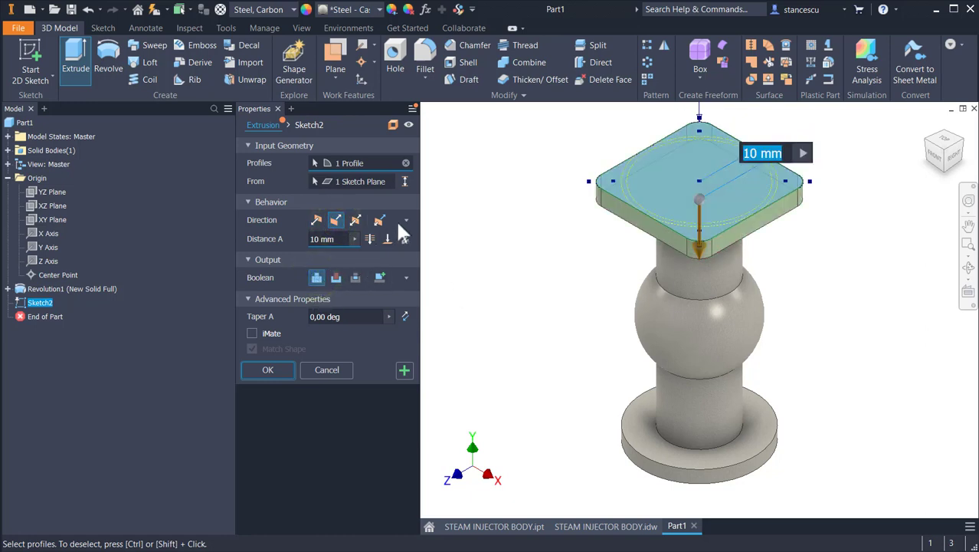
left_click(387, 239)
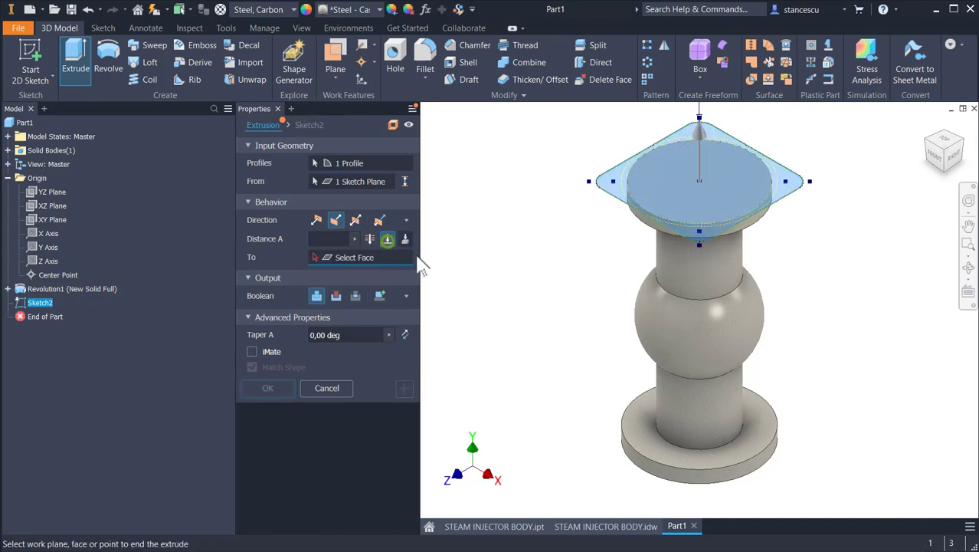
middle_click_drag(494, 370, 680, 290, "shift")
left_click(690, 291)
key("F6")
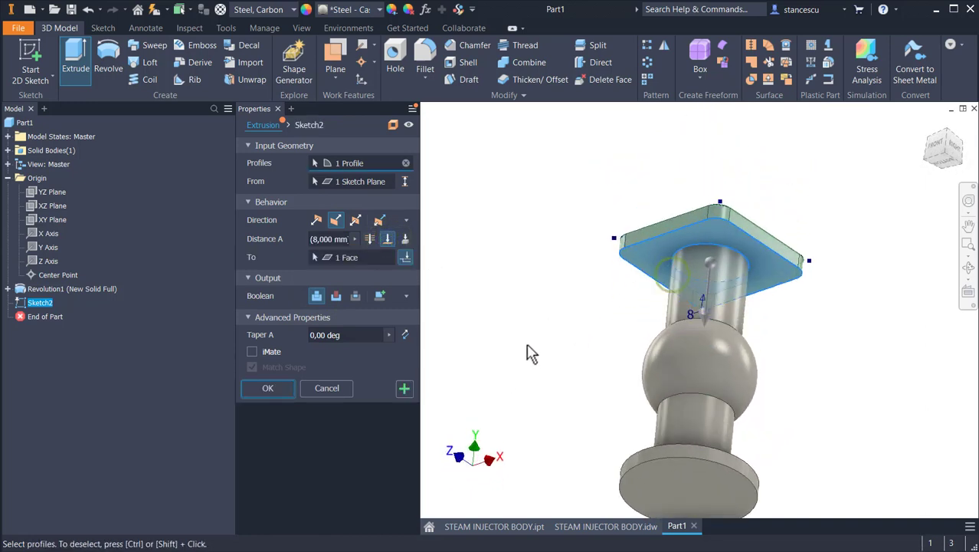
left_click(273, 387)
key("F6")
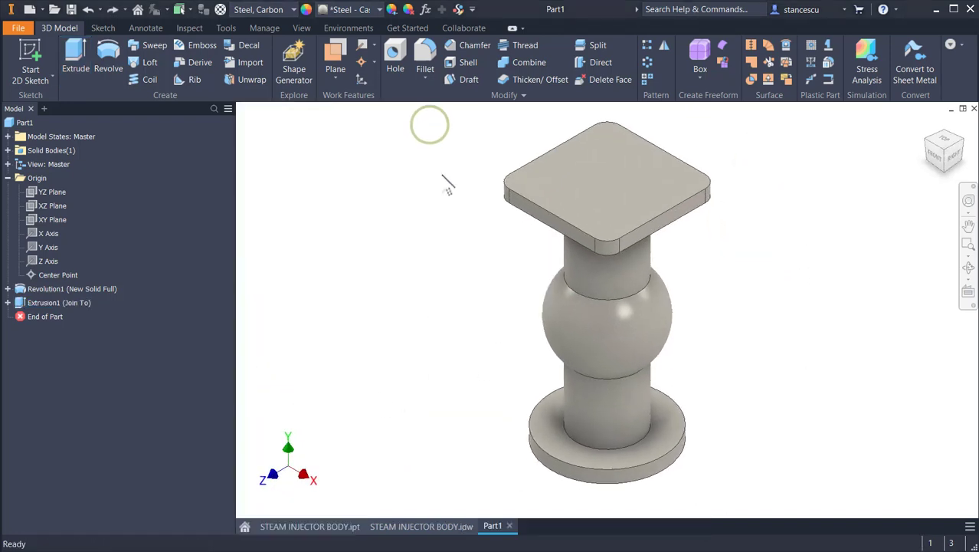
Start a new sketch on the XY plane and slice the model graphics at the sketch plane
left_click(58, 218)
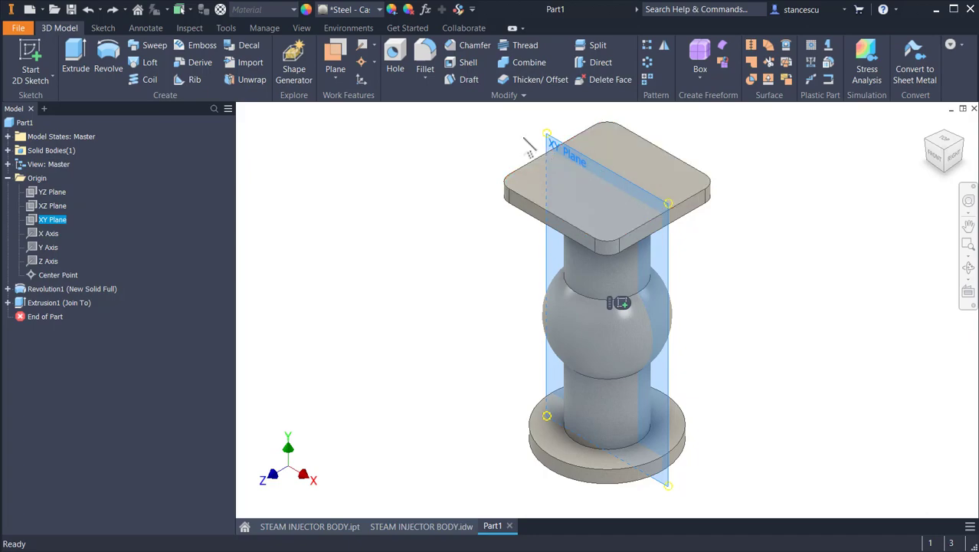
left_click(620, 303)
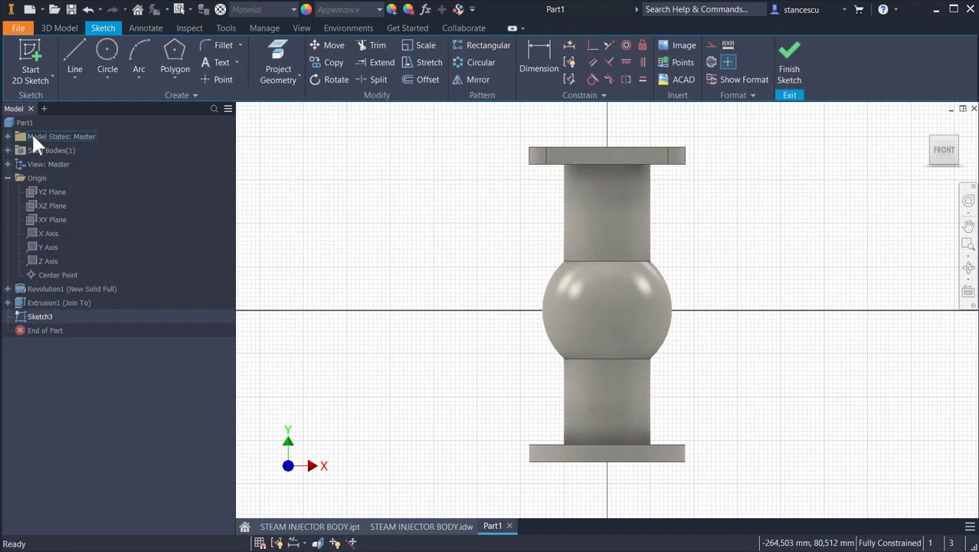
key("F7")
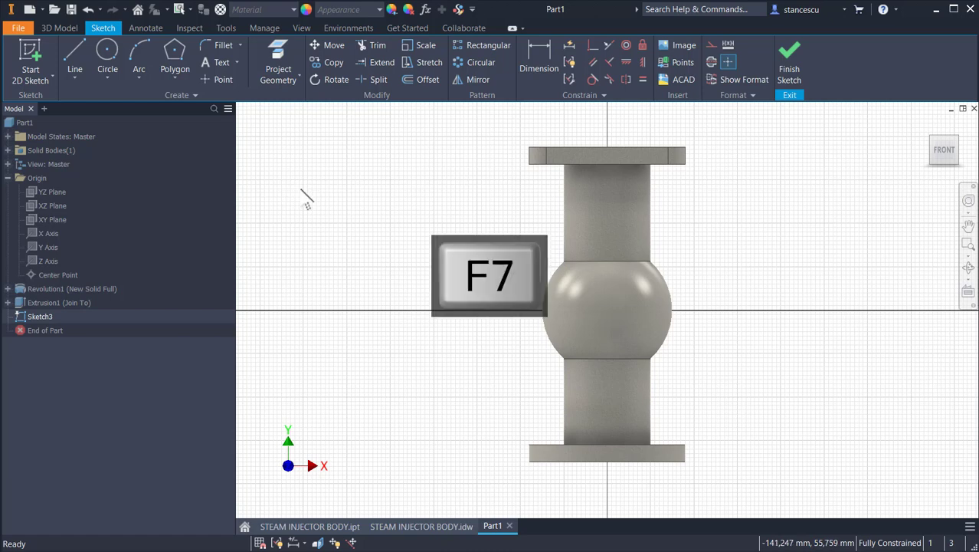
Draw four connected lines beside the upper neck: about 20 mm down, 7 mm across, 15 mm up, and 69 mm horizontally to the body's vertical axis
left_click(81, 52)
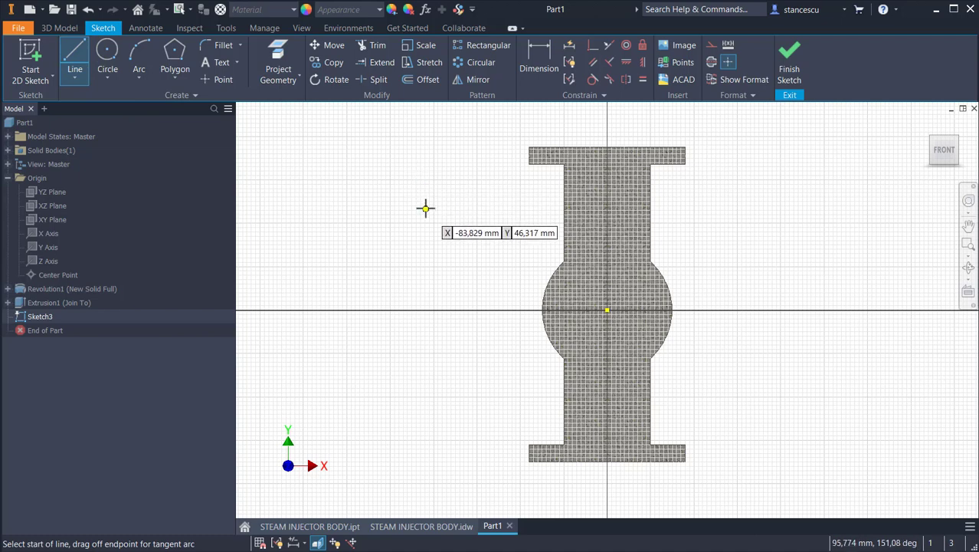
left_click(442, 189)
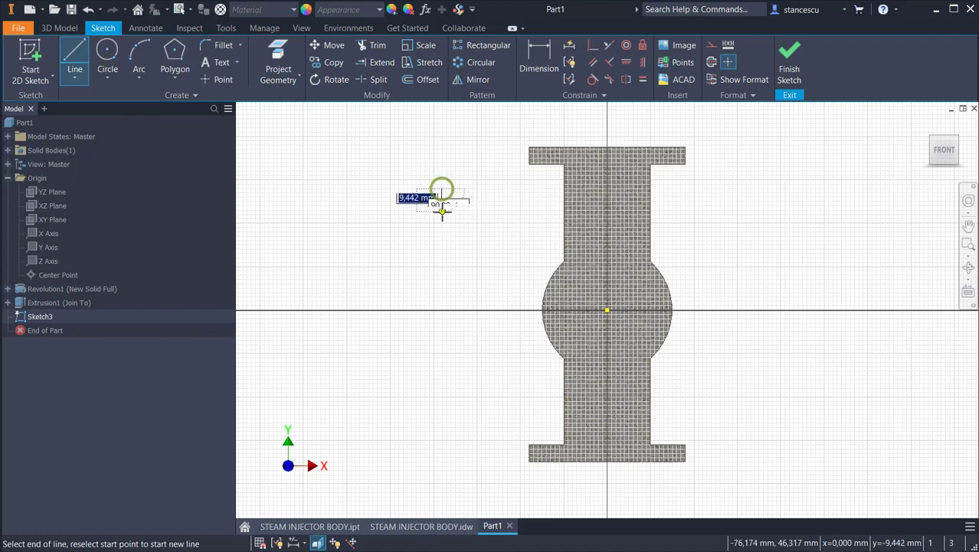
left_click(442, 230)
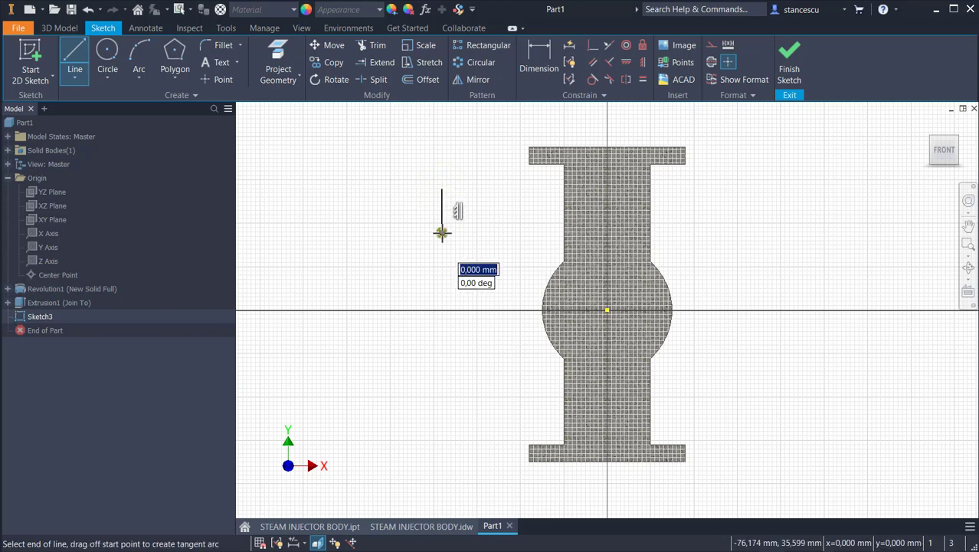
left_click(457, 232)
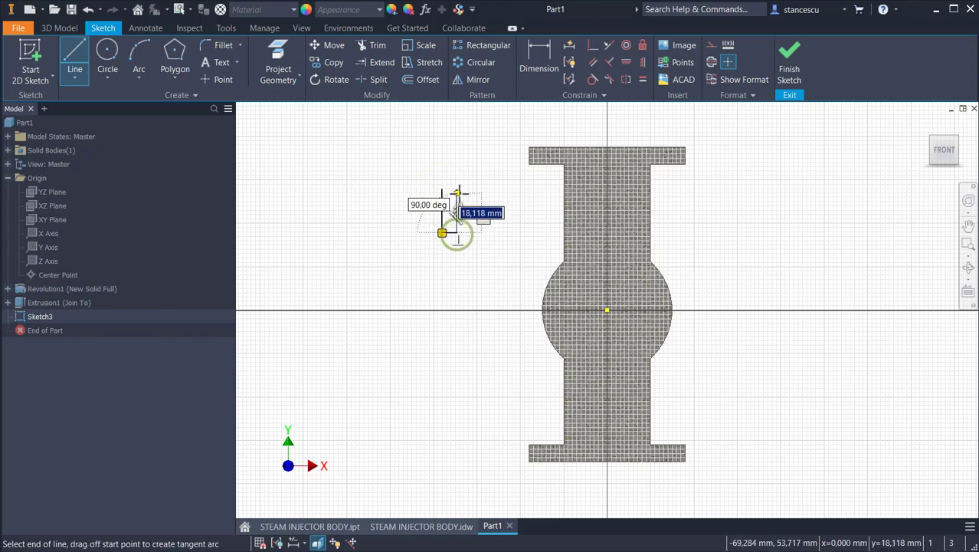
left_click(458, 200)
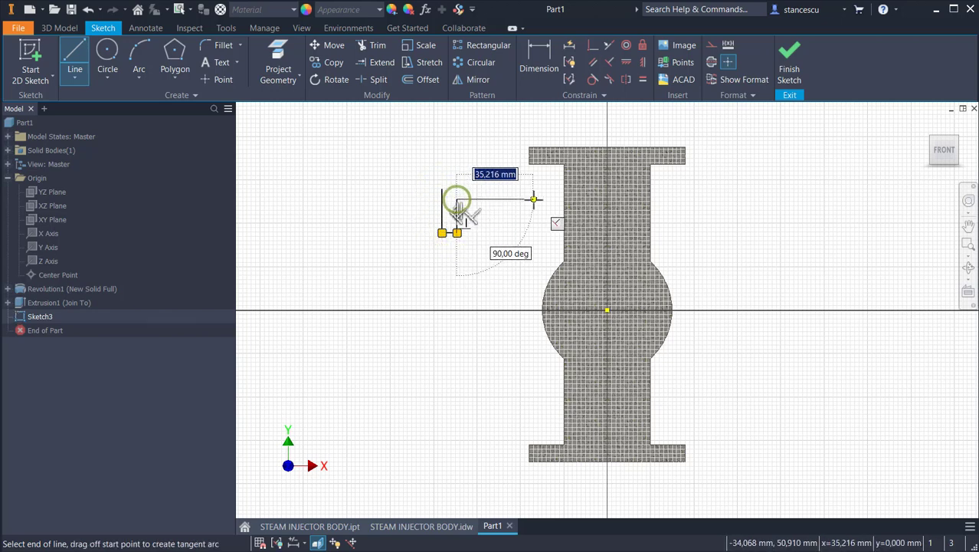
left_click(607, 200)
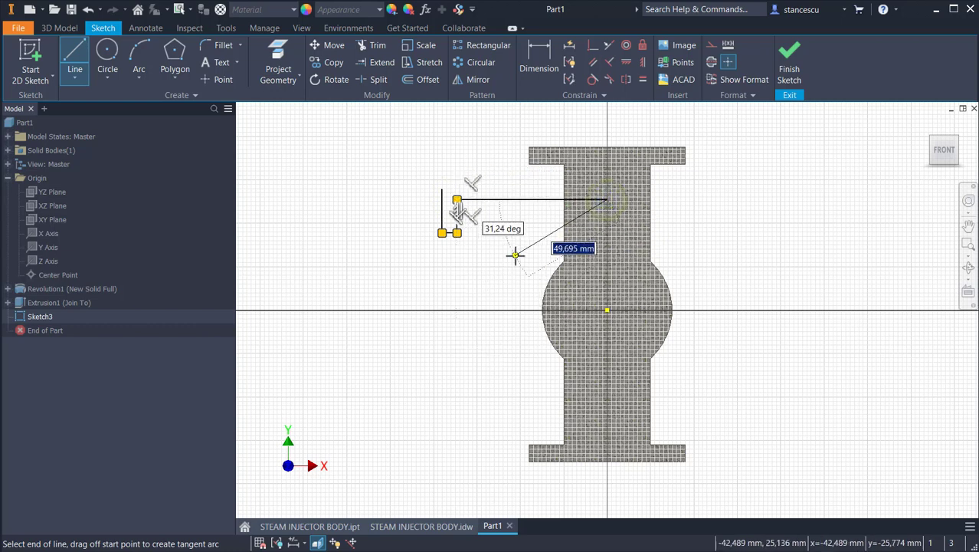
key("Escape")
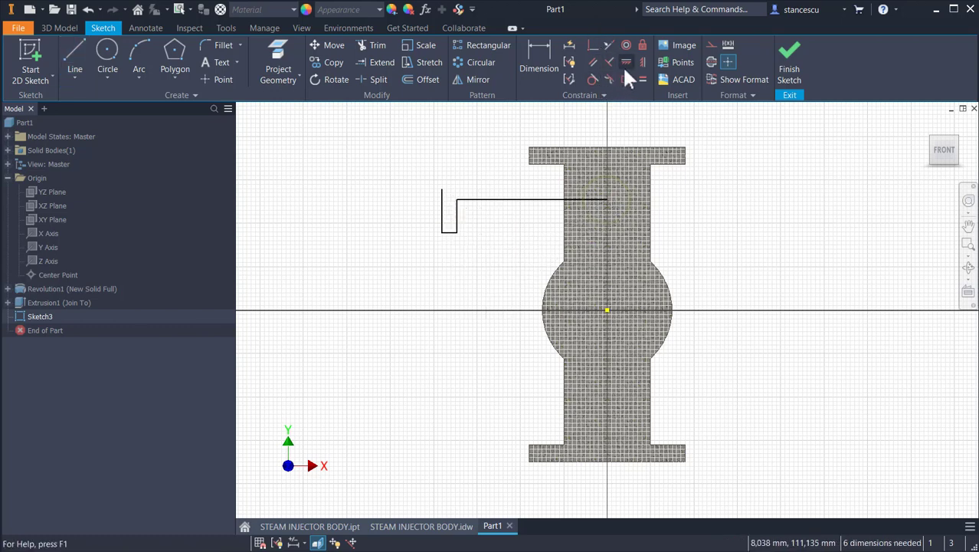
Constrain the inner end of the long horizontal line vertically in line with the origin point
left_click(644, 61)
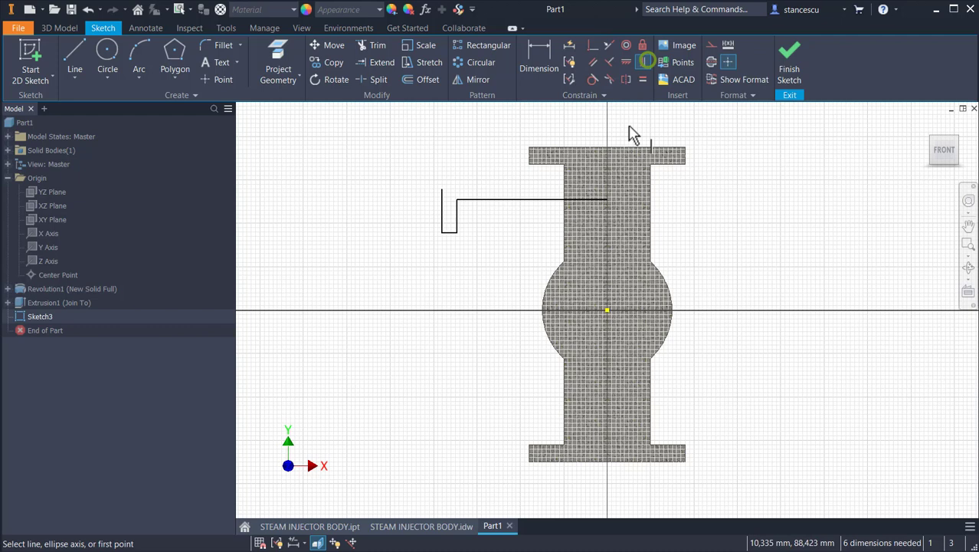
left_click(607, 199)
left_click(607, 310)
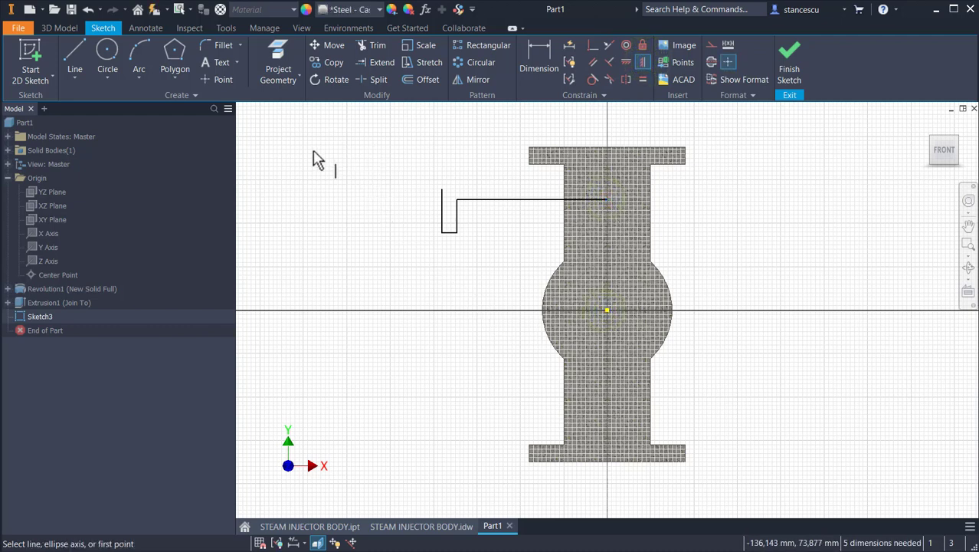
Close the profile with a horizontal centerline from the outer vertical line's upper end to the body axis and a vertical line about 5 mm long
left_click(77, 53)
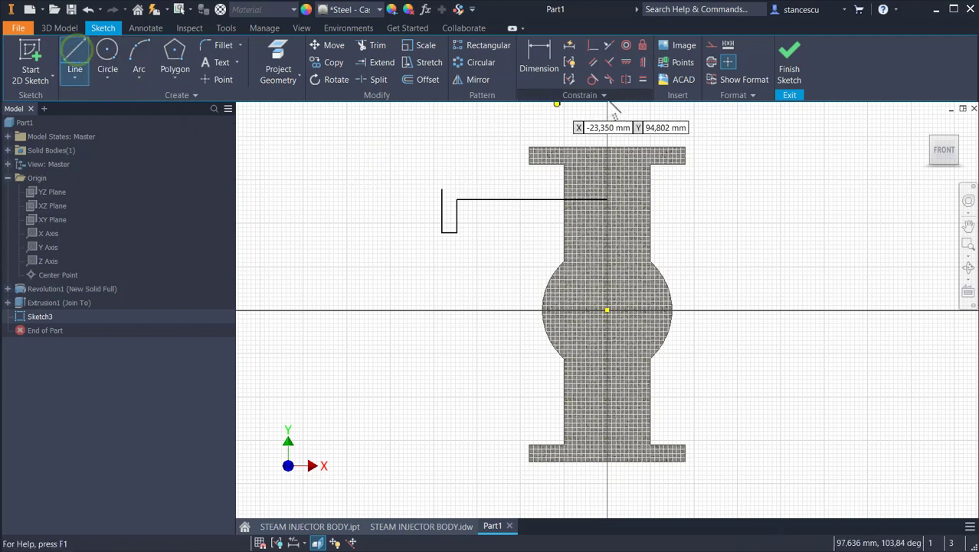
left_click(710, 63)
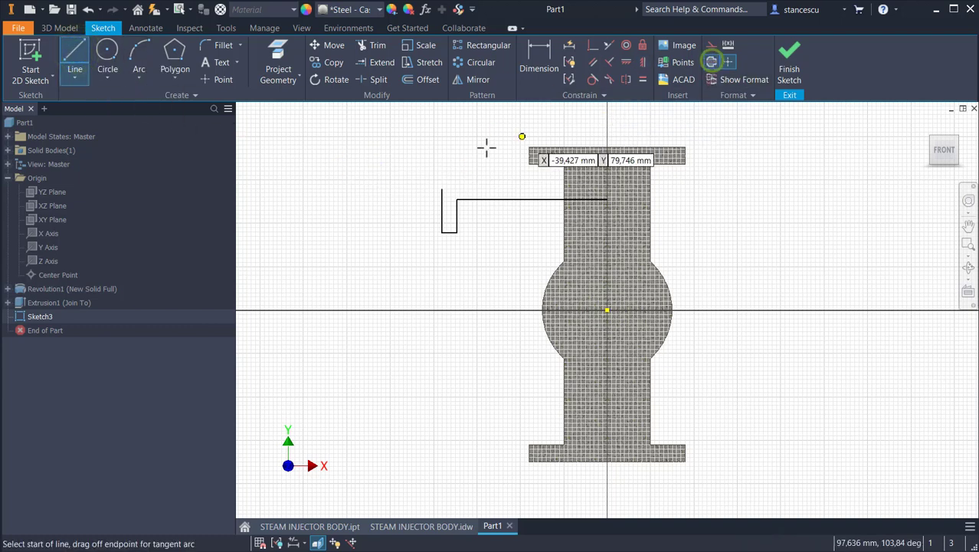
left_click(442, 189)
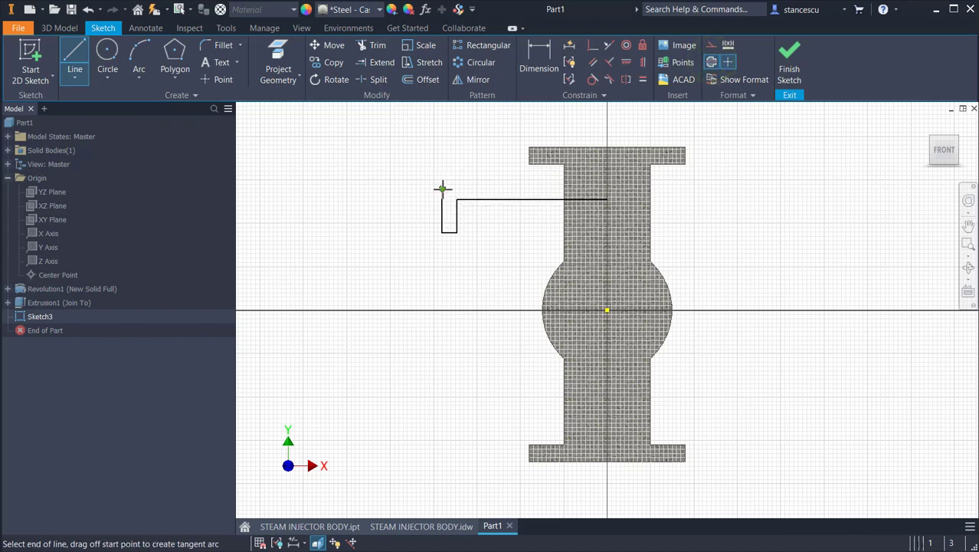
left_click(606, 188)
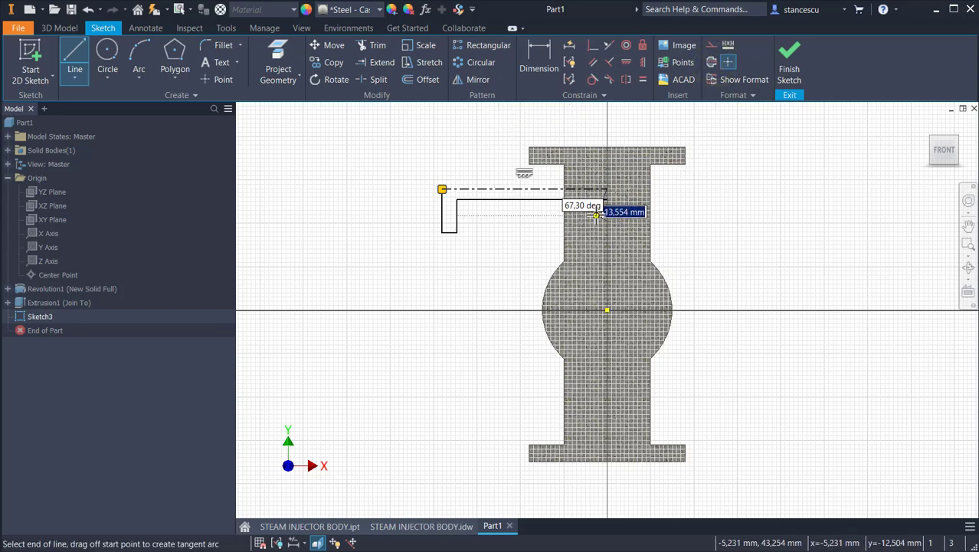
scroll(607, 195, "up", 3)
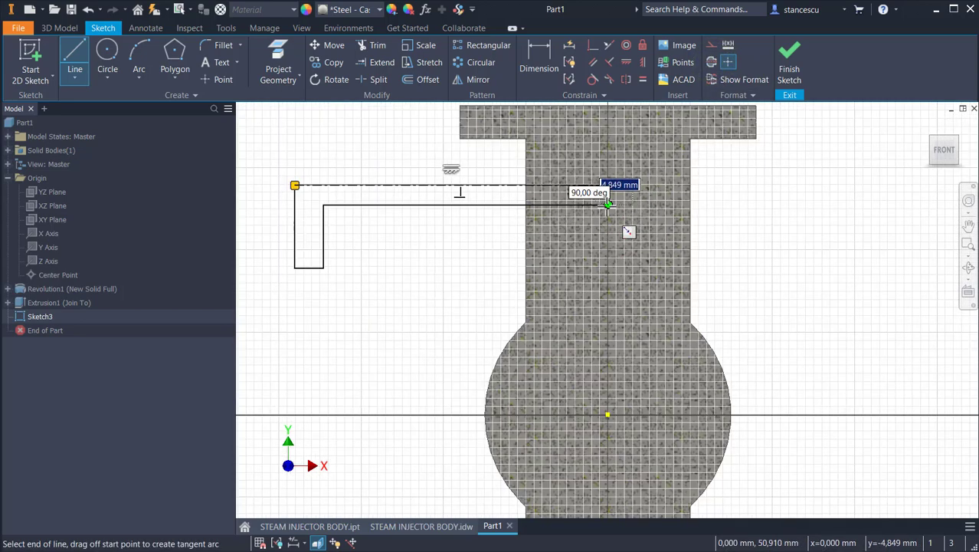
left_click(607, 204)
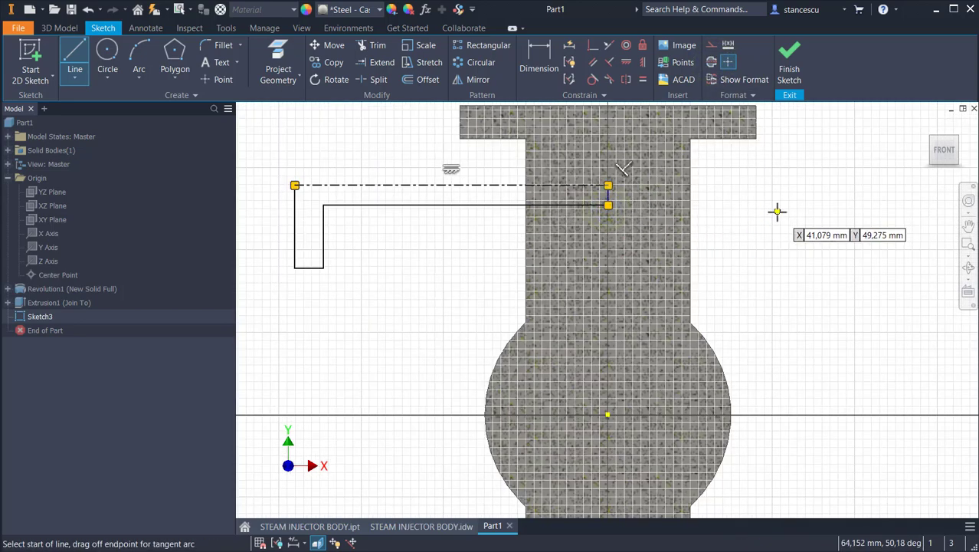
key("Escape")
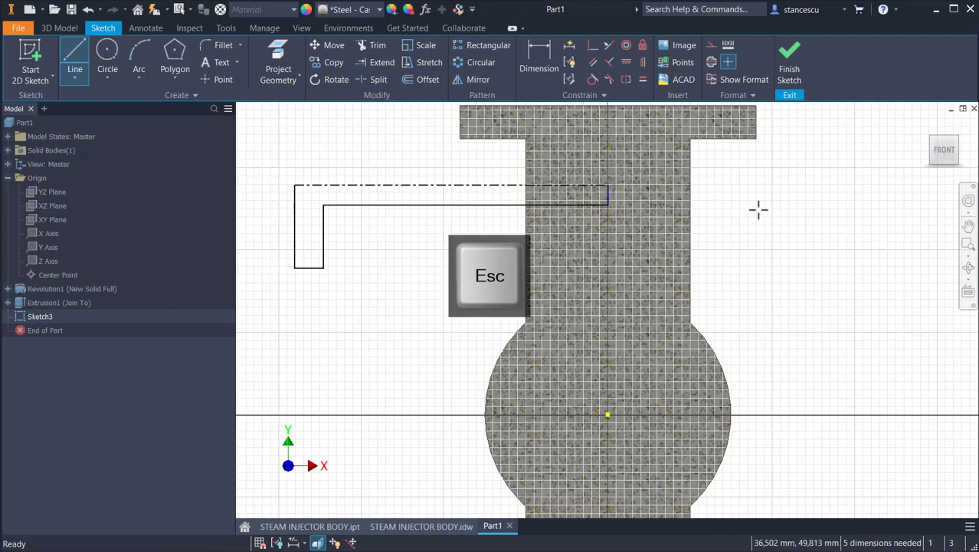
scroll(458, 275, "down", 3)
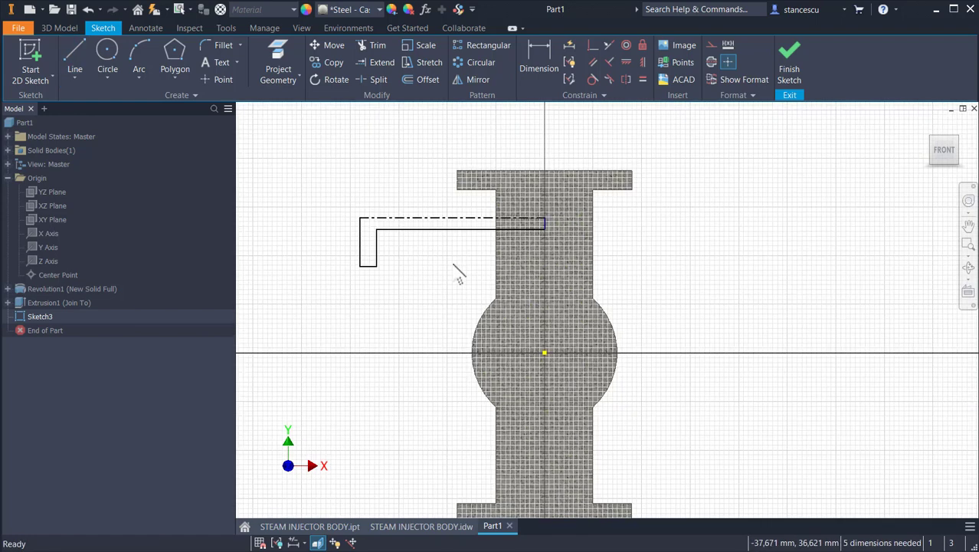
Dimension the side flange thickness as 8 mm and the distance from its outer face to the origin as 50 mm
left_click(540, 63)
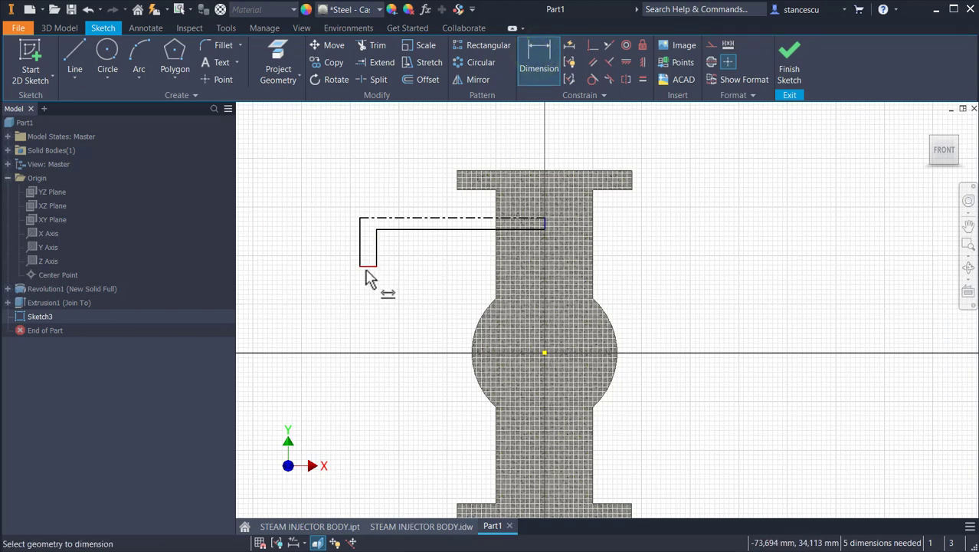
left_click(366, 287)
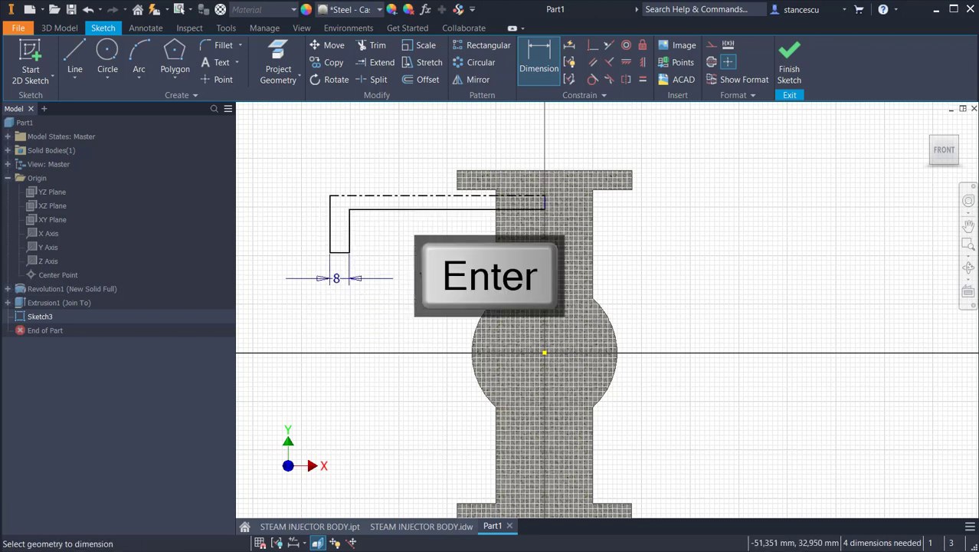
left_click(331, 222)
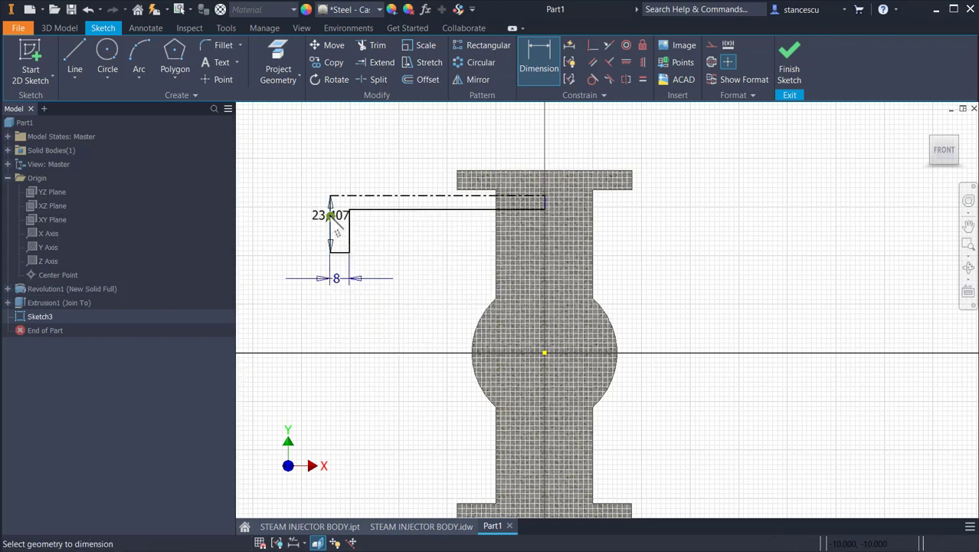
left_click(543, 355)
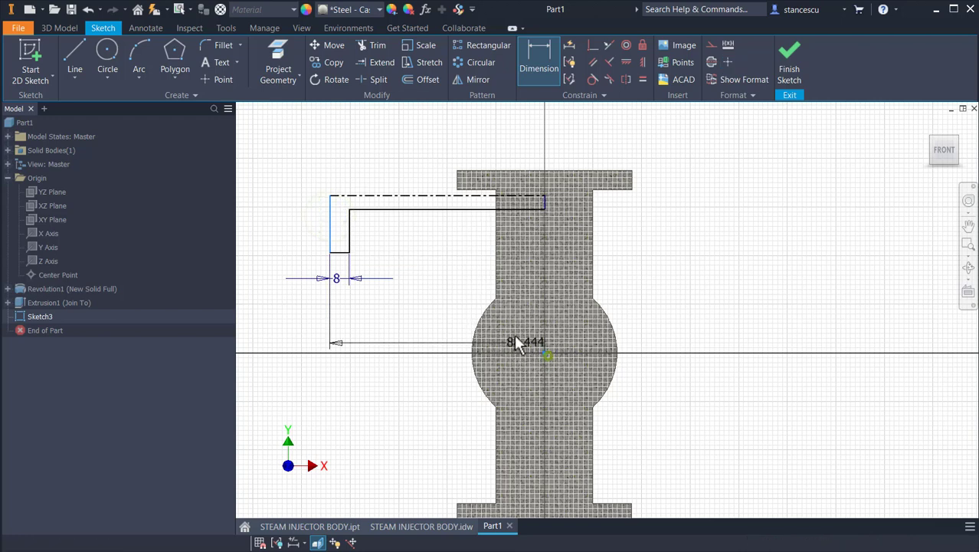
left_click(422, 149)
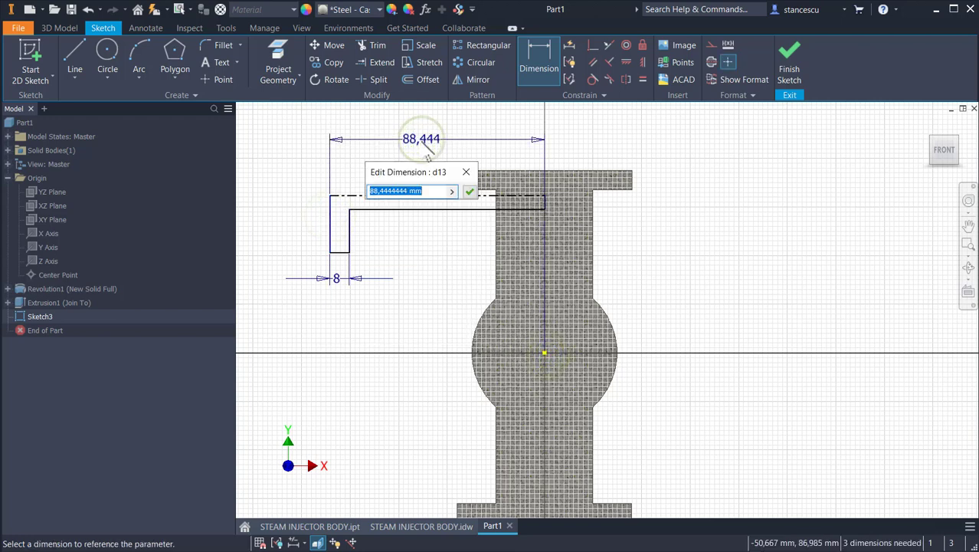
type("50")
key("Return")
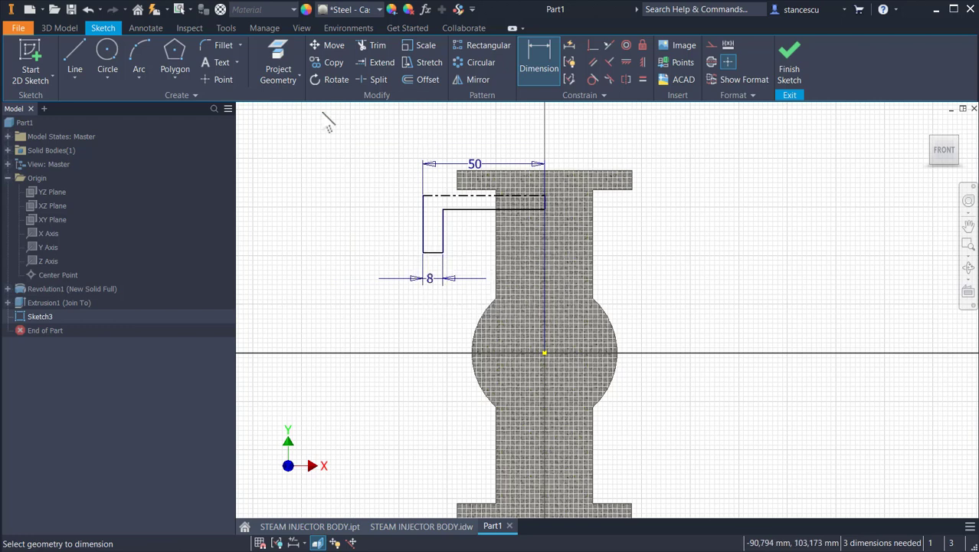
Dimension the height of the profile's centerline above the underside of the lower flange as 125 mm
left_click(459, 196)
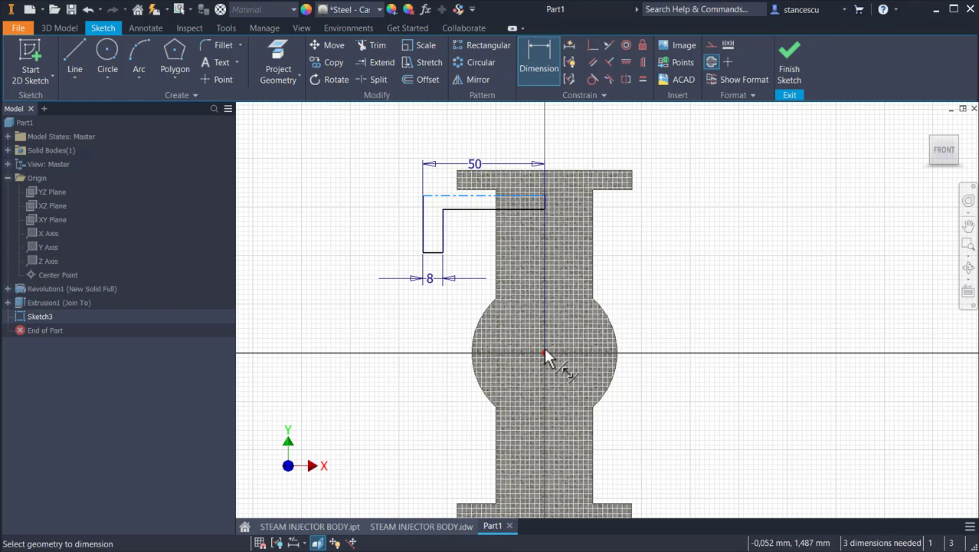
left_click(543, 348)
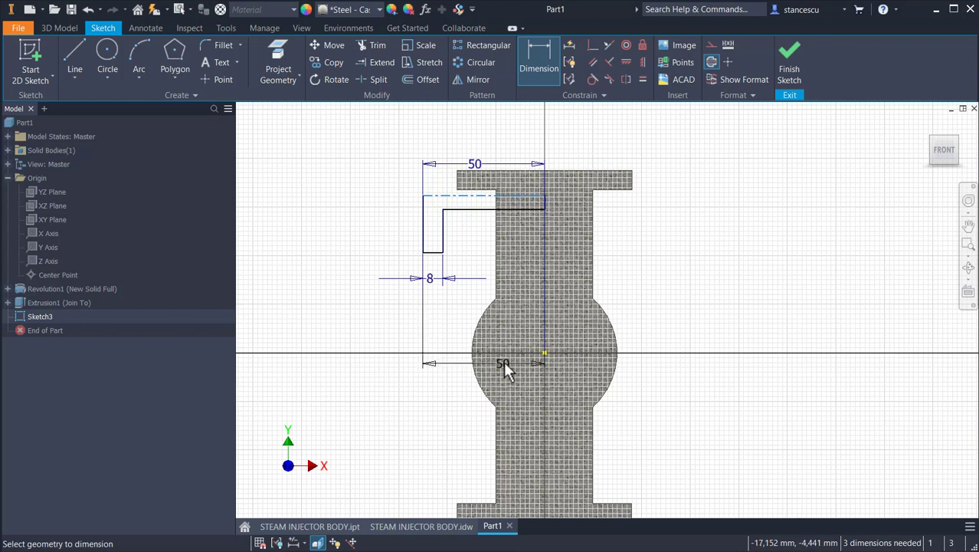
middle_click_drag(505, 355, 509, 312)
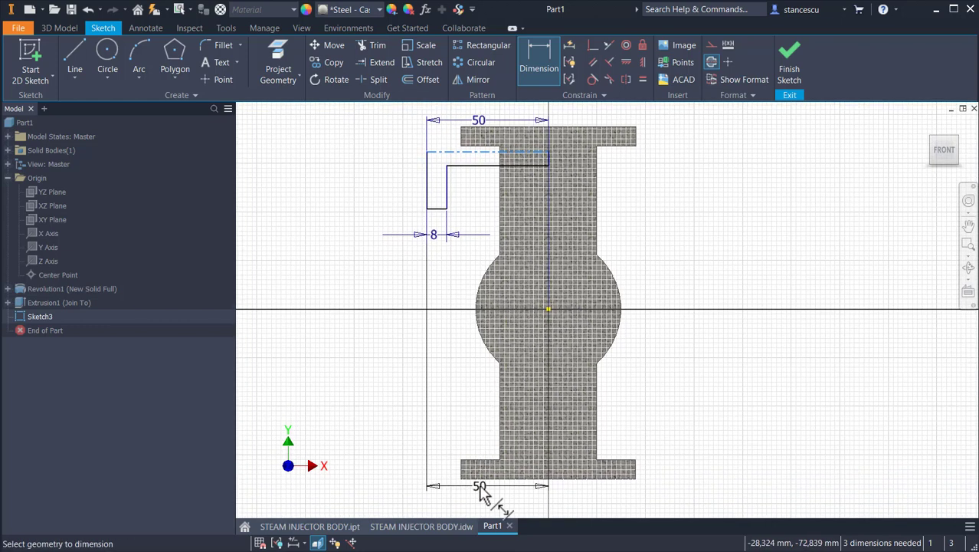
left_click(479, 476)
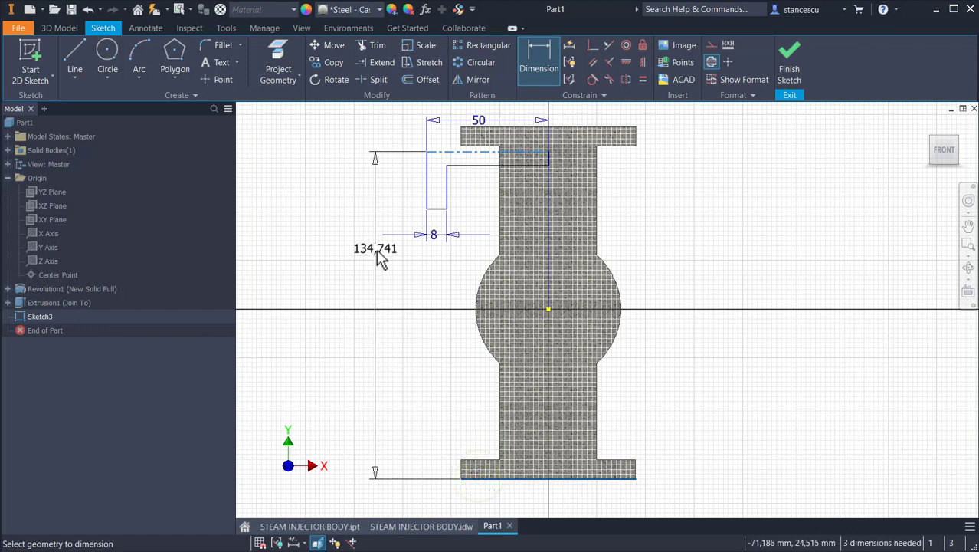
left_click(375, 289)
type("12")
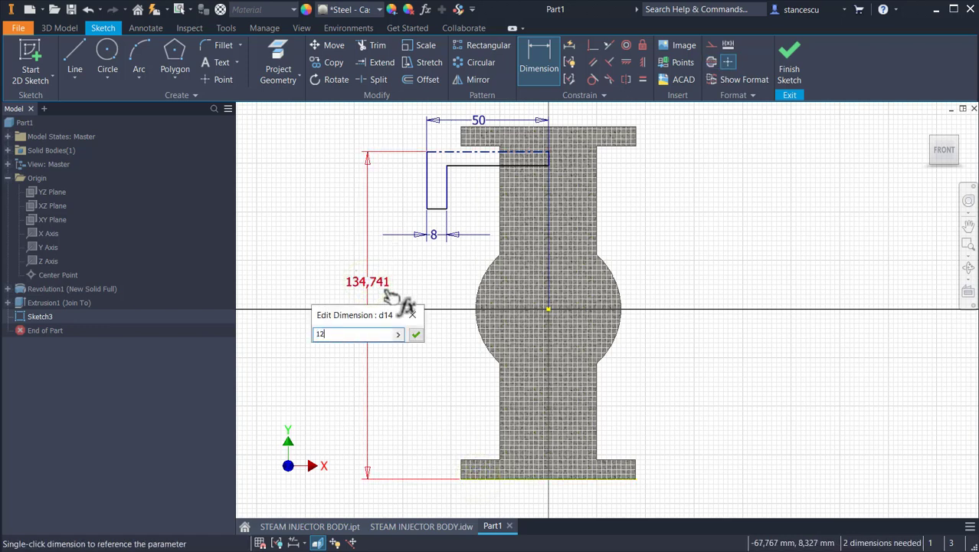
type("5")
key("Return")
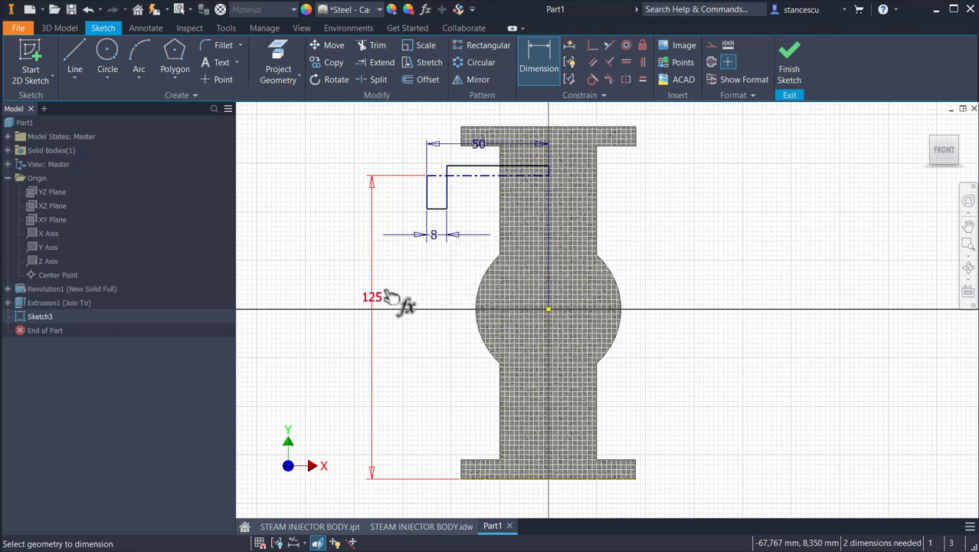
key("Escape")
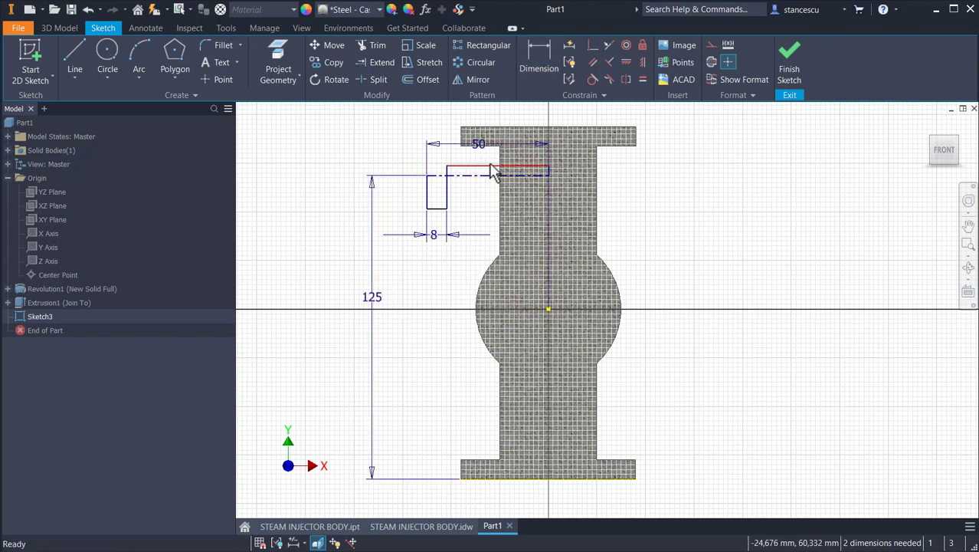
Move the long horizontal profile line below the centerline and dimension the branch neck diameter as 30 mm
mouse_move(493, 171)
left_mouse_down()
mouse_move(490, 163)
mouse_move(492, 196)
left_mouse_up()
left_click(534, 59)
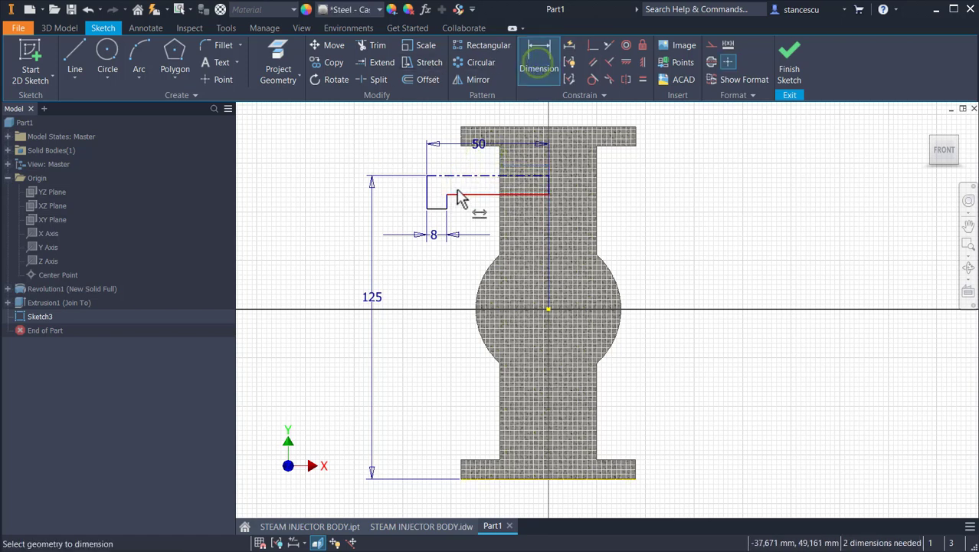
left_click(469, 194)
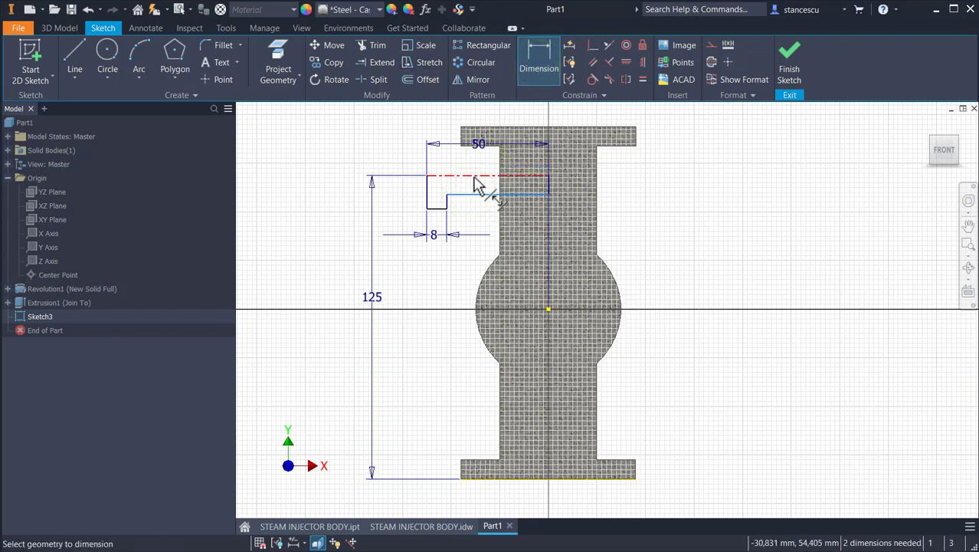
left_click(473, 176)
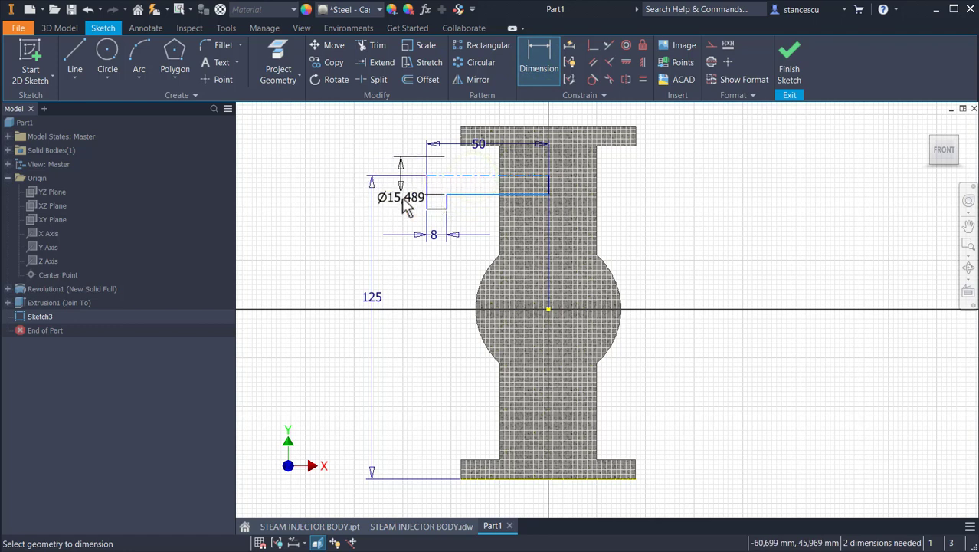
left_click(404, 189)
type("30")
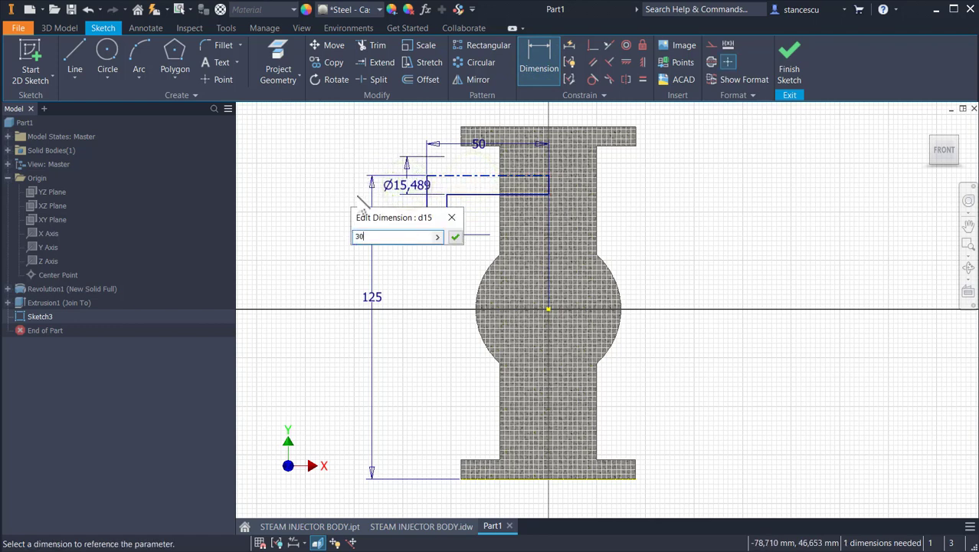
key("Return")
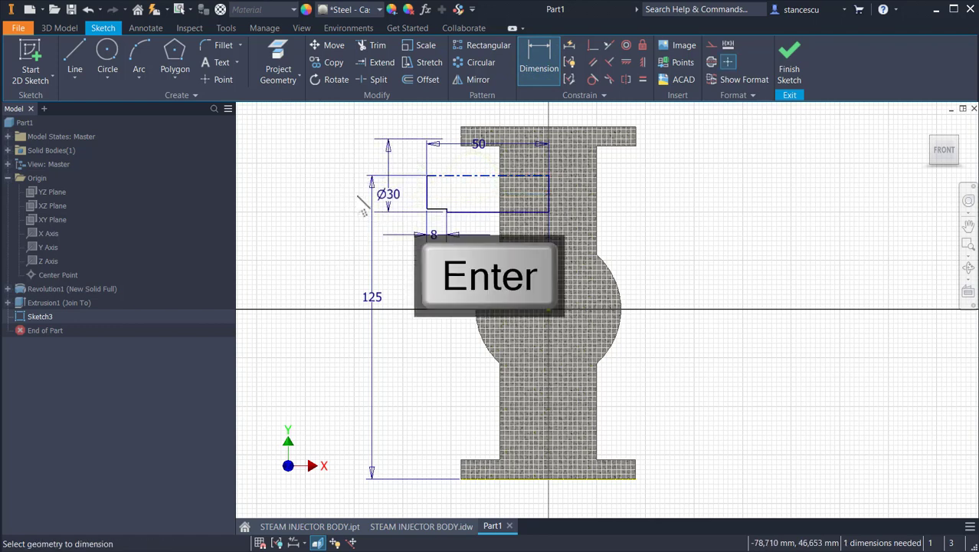
Dimension the side flange's outer diameter about the centerline as 70 mm
left_click(436, 212)
left_click(446, 178)
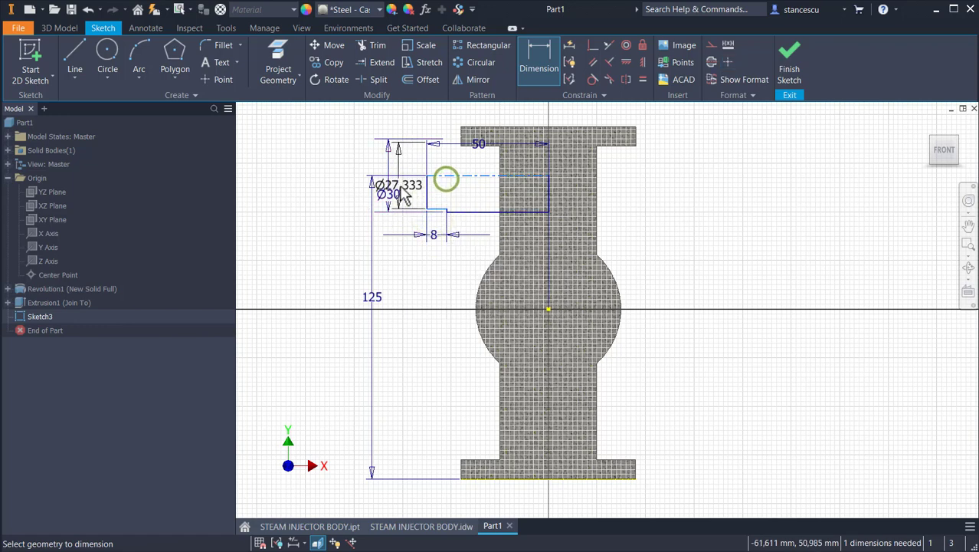
left_click(354, 184)
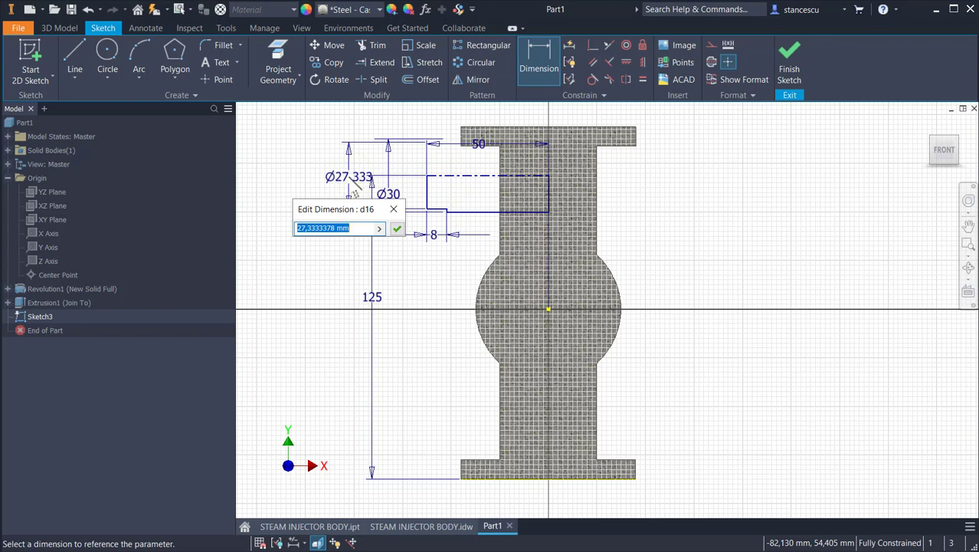
type("7")
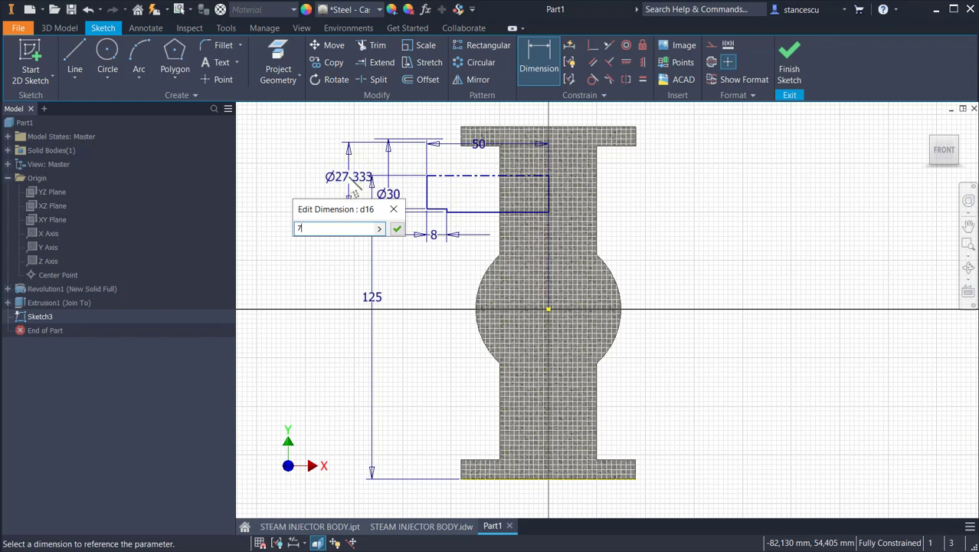
type("0")
key("Return")
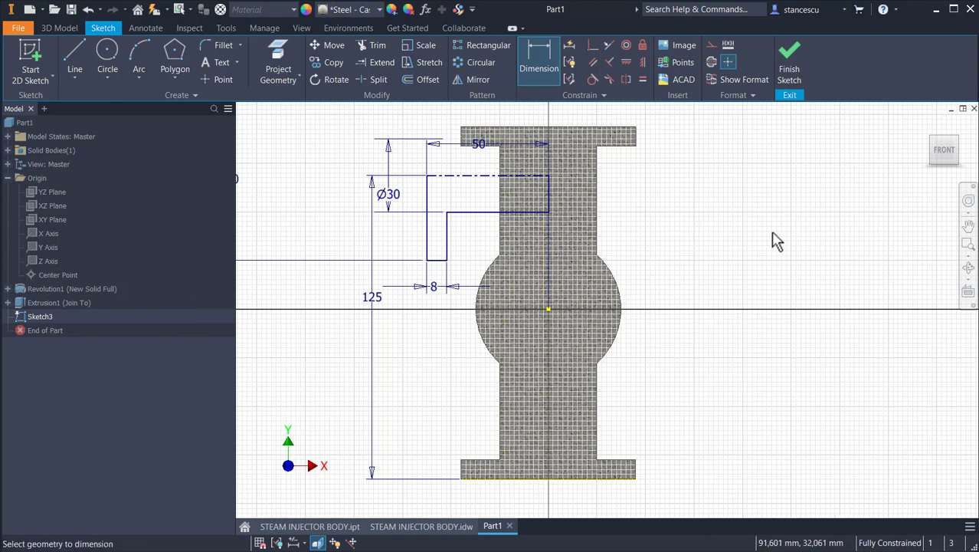
Finish the sketch and revolve the side flange profile a full 360° about its centerline, joining it to the body
left_click(782, 67)
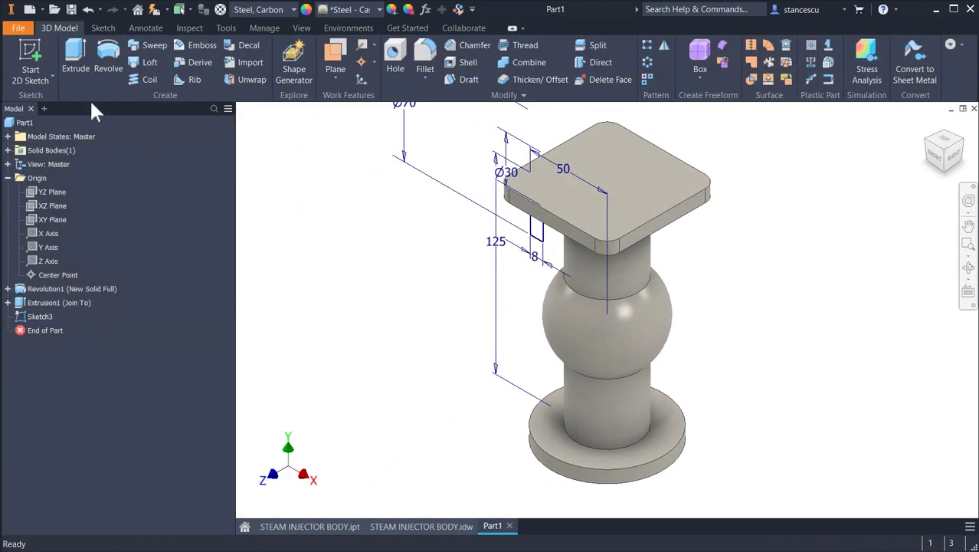
left_click(101, 63)
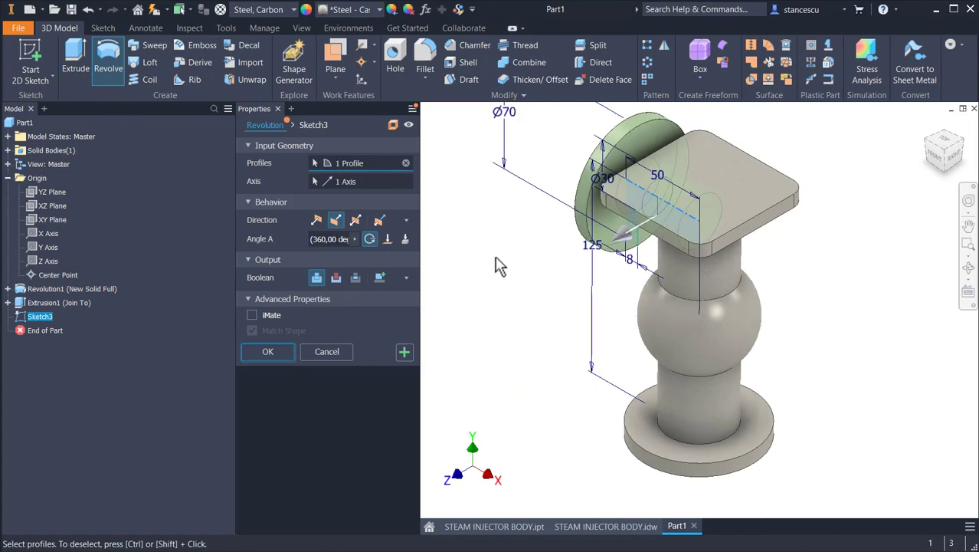
middle_click_drag(495, 259, 239, 361, "shift")
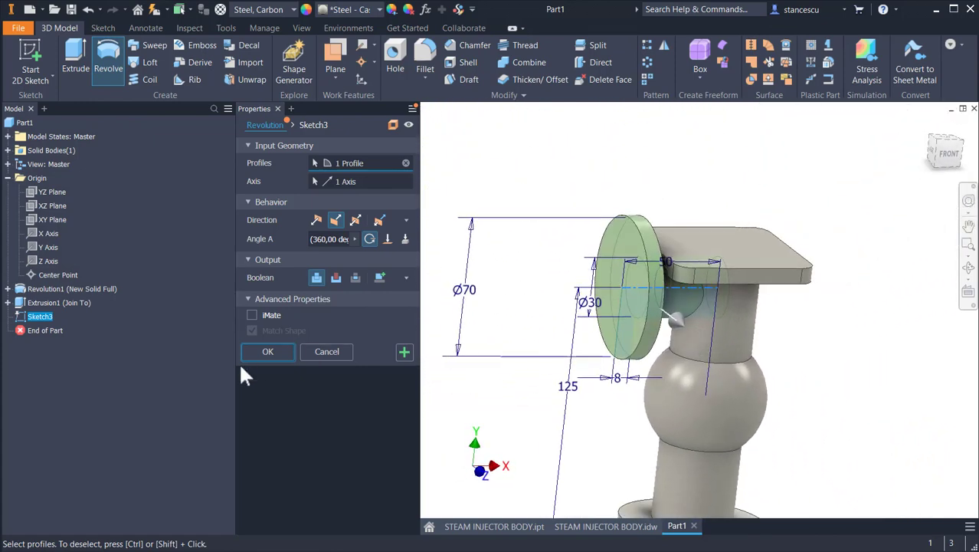
left_click(267, 352)
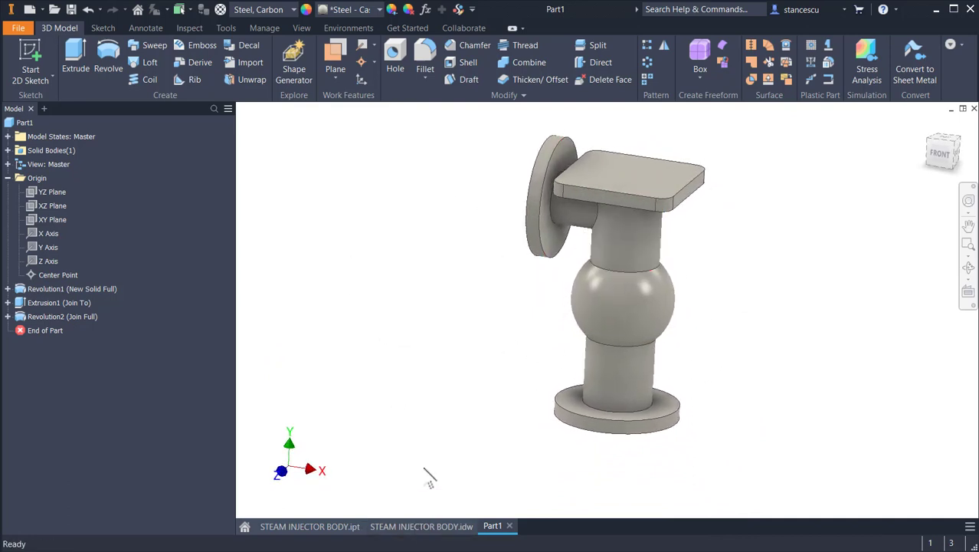
key("F6")
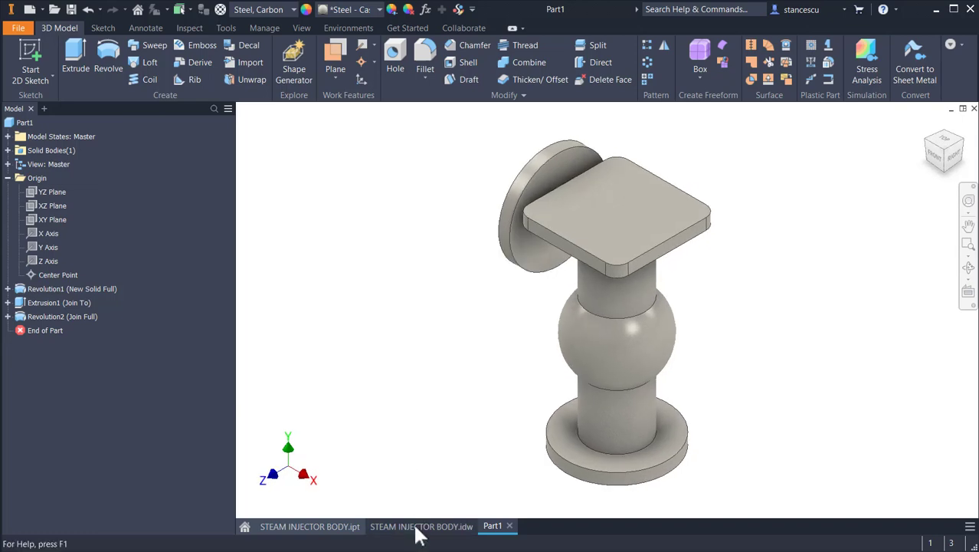
Examine the G3/4" threaded outlet in the STEAM INJECTOR BODY.idw drawing, including its collar, diameters, lengths, height and the overall width
left_click(416, 529)
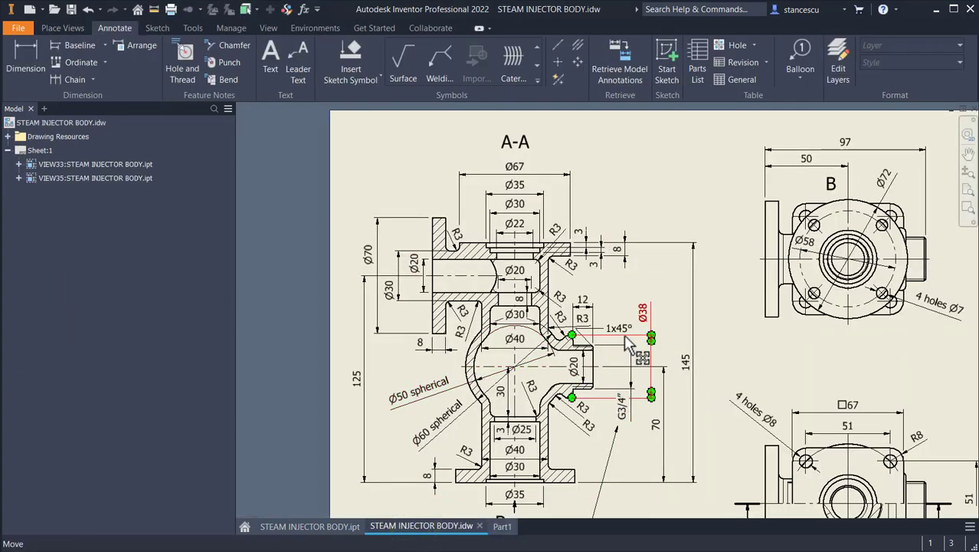
scroll(627, 344, "up", 5)
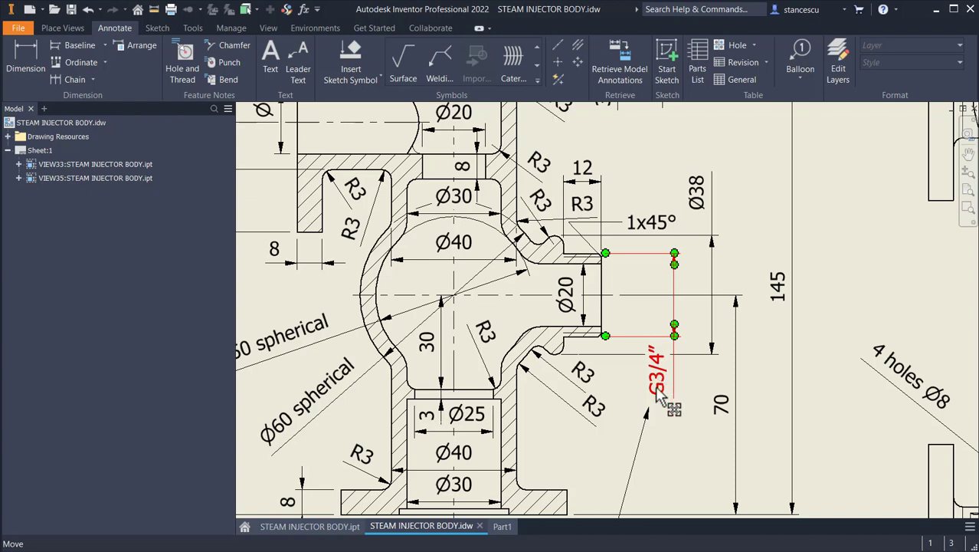
key("Escape")
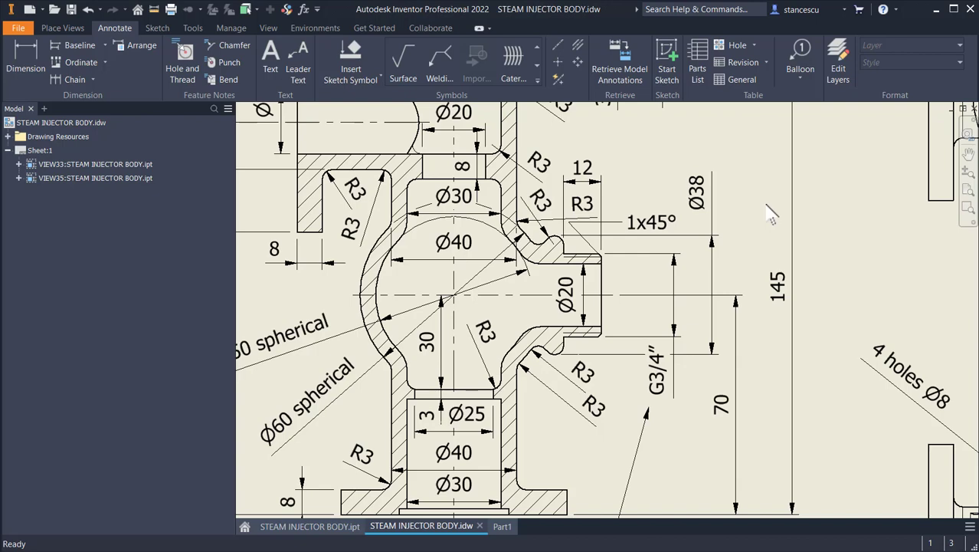
mouse_move(683, 402)
middle_mouse_down()
mouse_move(696, 356)
mouse_move(705, 167)
middle_mouse_up()
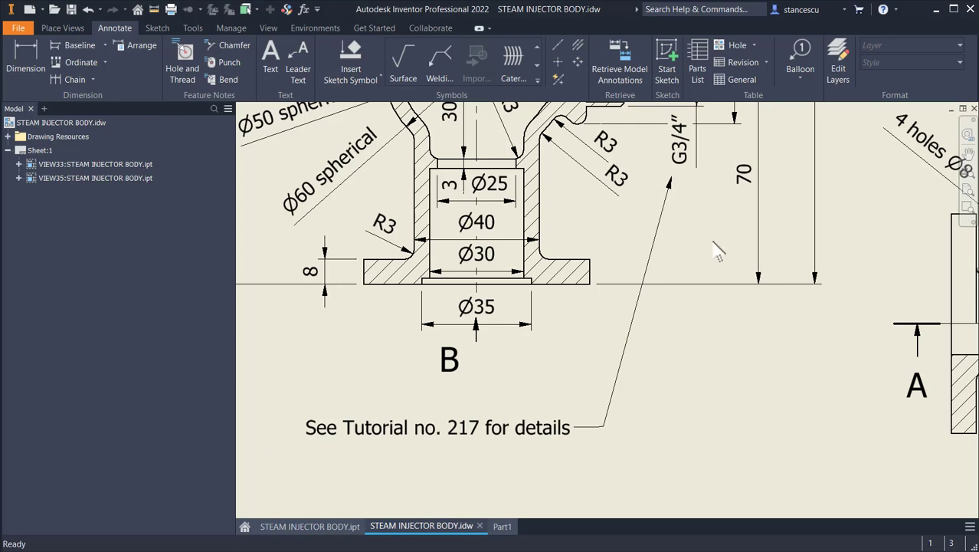
mouse_move(718, 251)
middle_mouse_down()
mouse_move(721, 339)
mouse_move(699, 445)
mouse_move(681, 468)
mouse_move(688, 395)
middle_mouse_up()
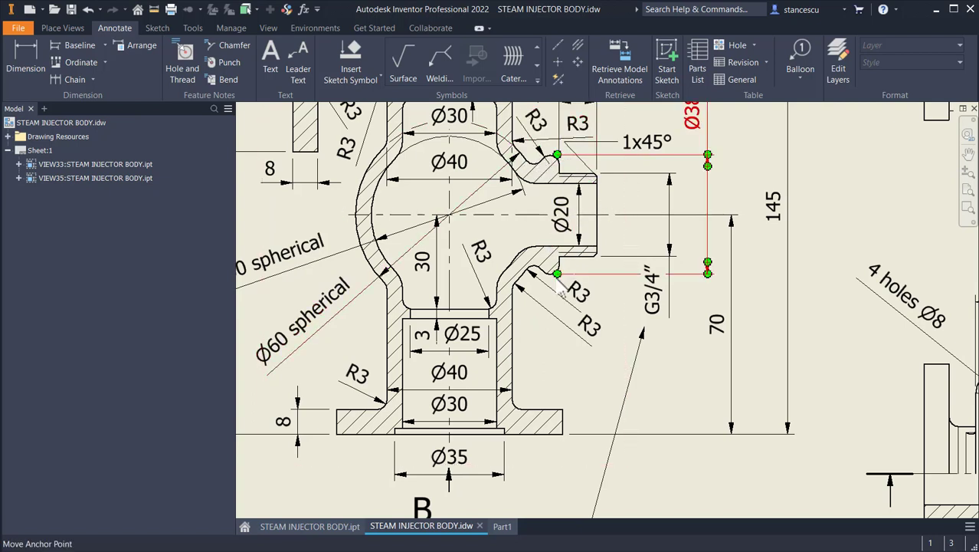
middle_click_drag(640, 199, 653, 257)
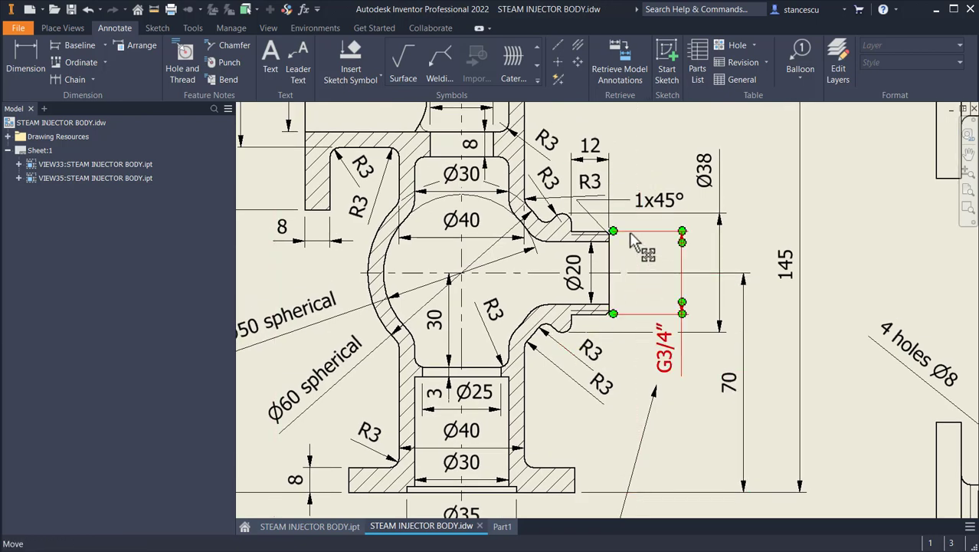
scroll(631, 235, "down", 3)
mouse_move(633, 237)
middle_mouse_down()
mouse_move(646, 335)
mouse_move(500, 366)
middle_mouse_up()
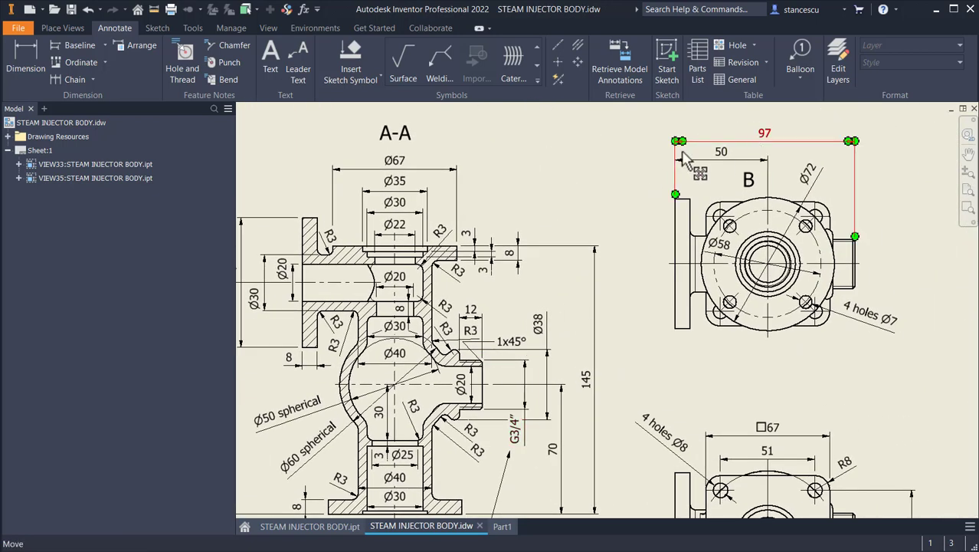
Return to Part1, start a sketch on its XY plane and slice the model at the sketch plane
left_click(503, 528)
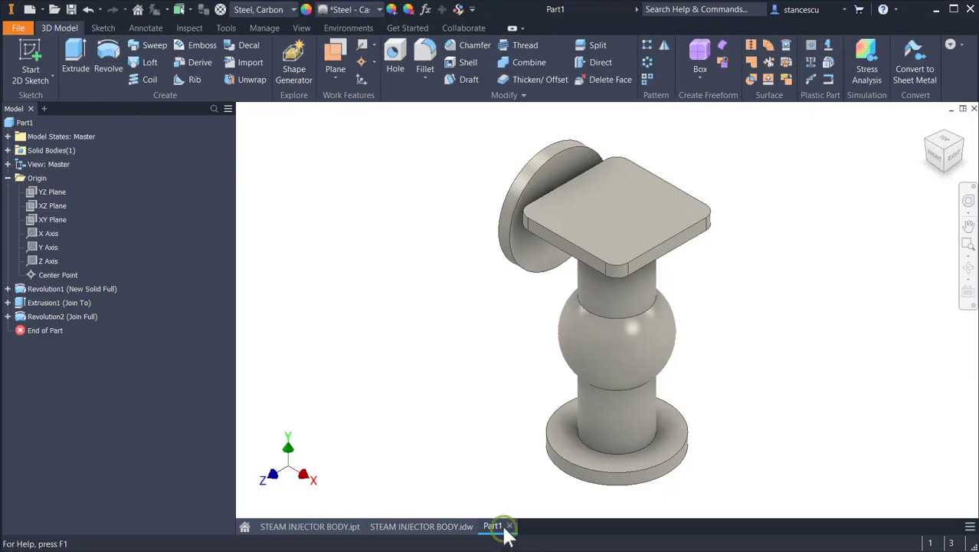
left_click(36, 219)
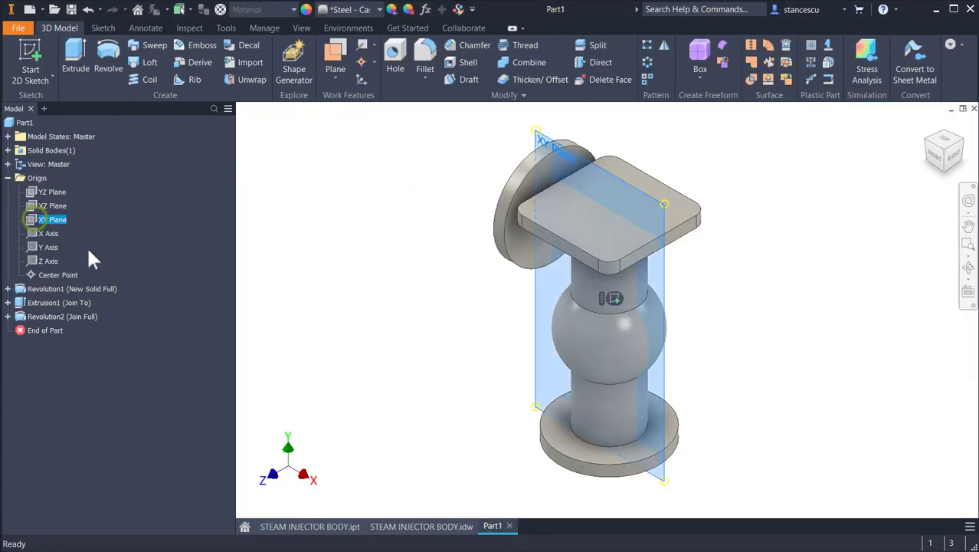
left_click(615, 296)
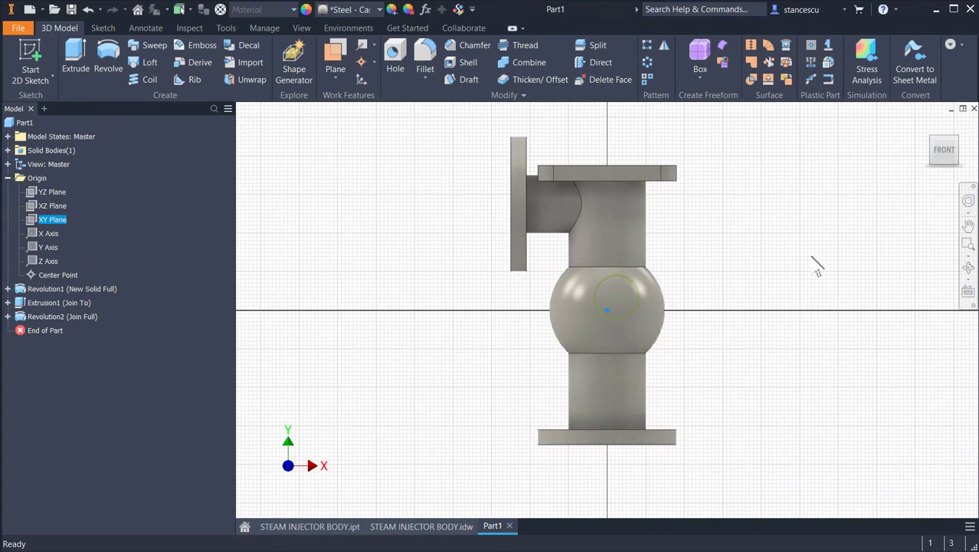
key("F7")
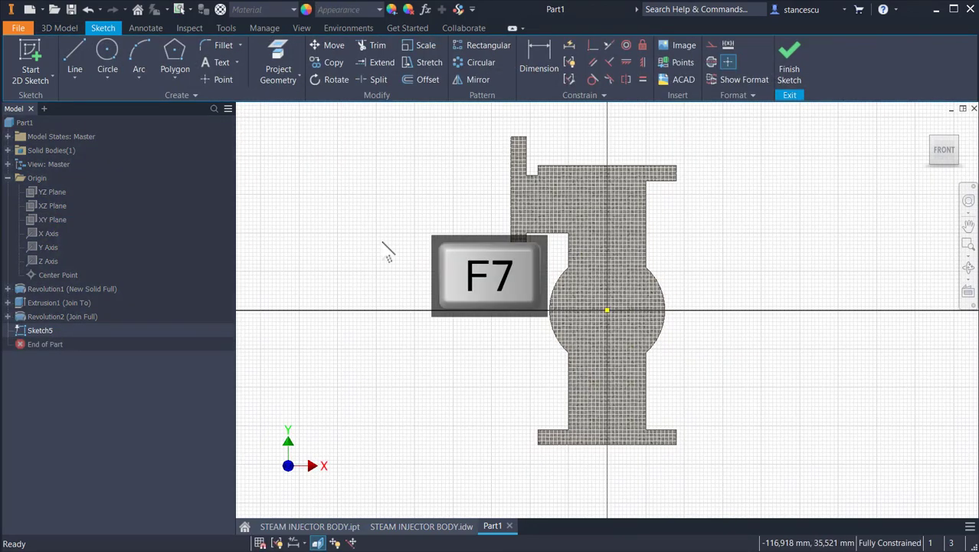
scroll(682, 345, "up", 3)
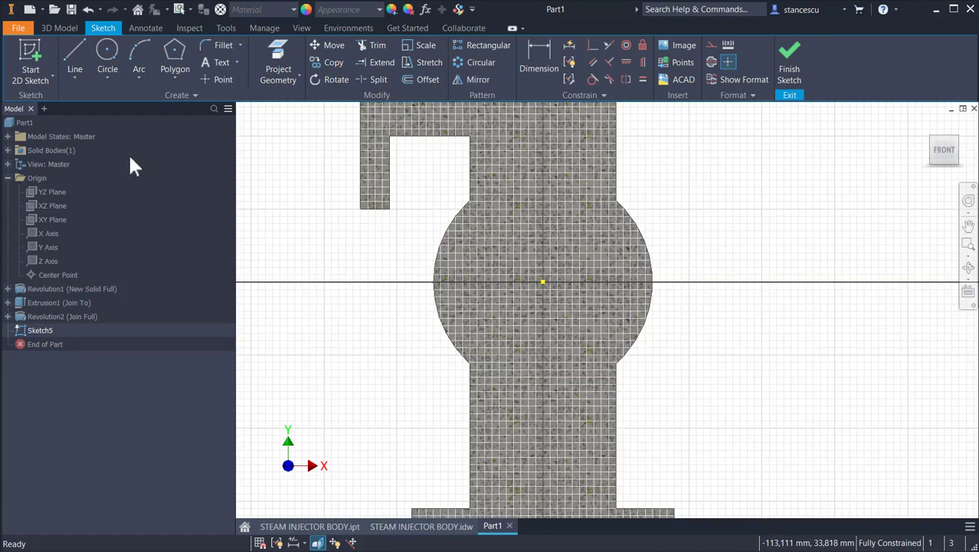
Sketch the stepped outlet profile about 40 mm long on the sphere's horizontal axis, with an arc-topped collar between its two steps
left_click(75, 49)
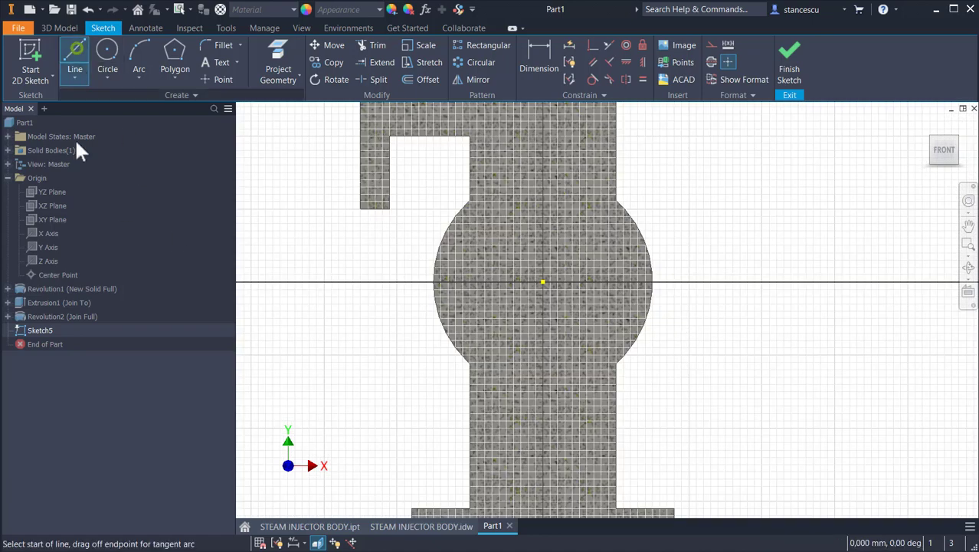
left_click(622, 242)
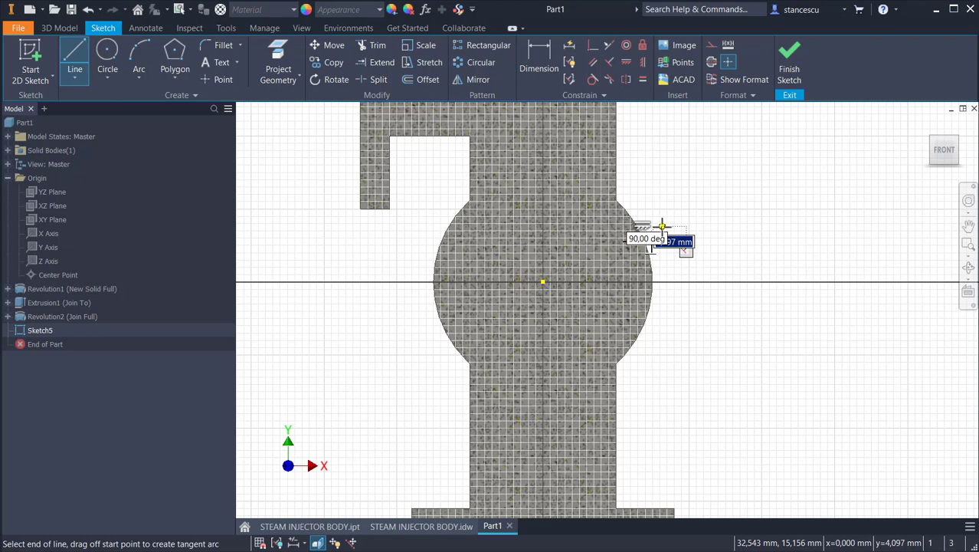
left_click_drag(662, 227, 696, 226)
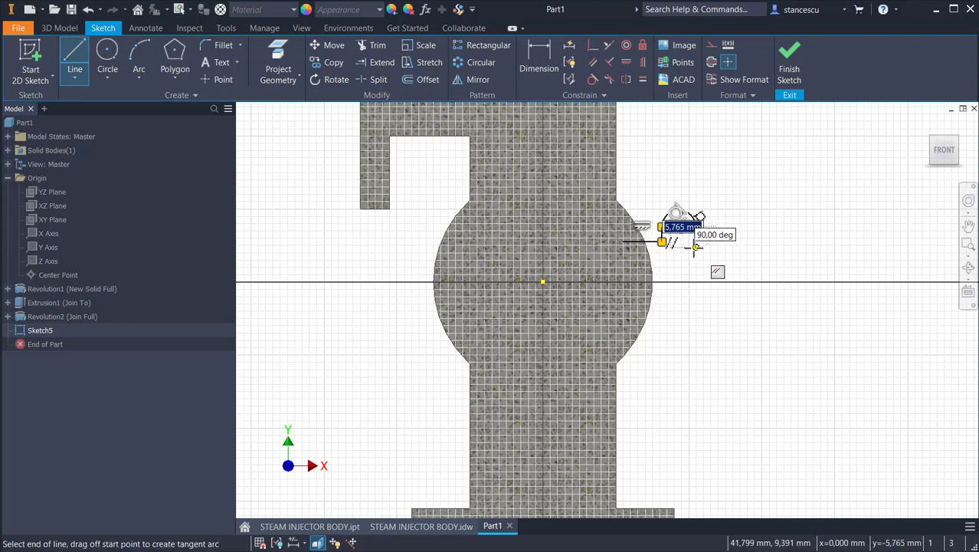
left_click(696, 247)
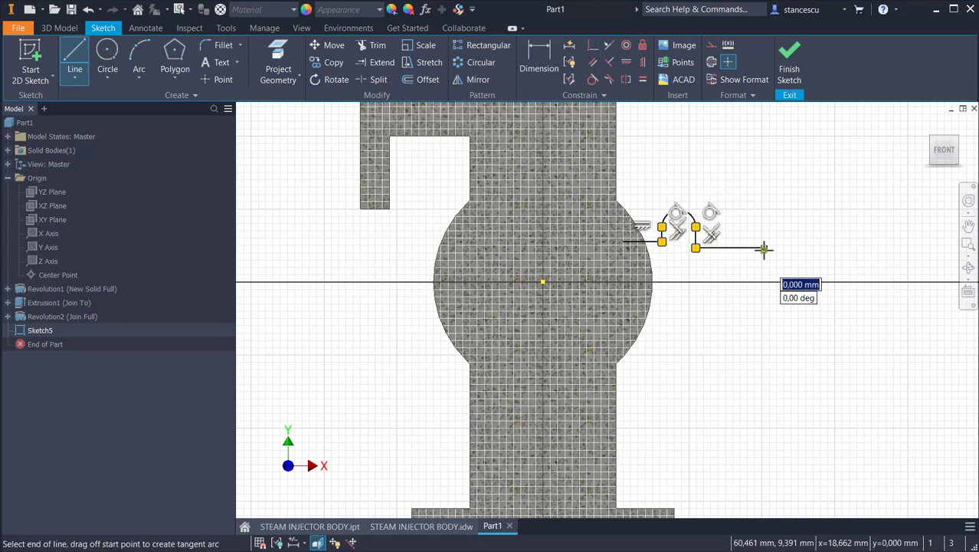
left_click(764, 248)
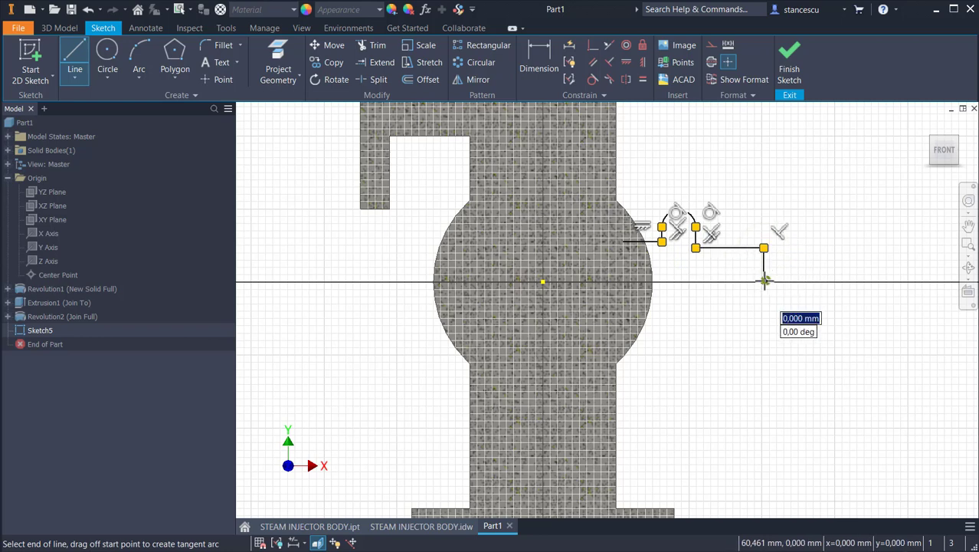
left_click(618, 281)
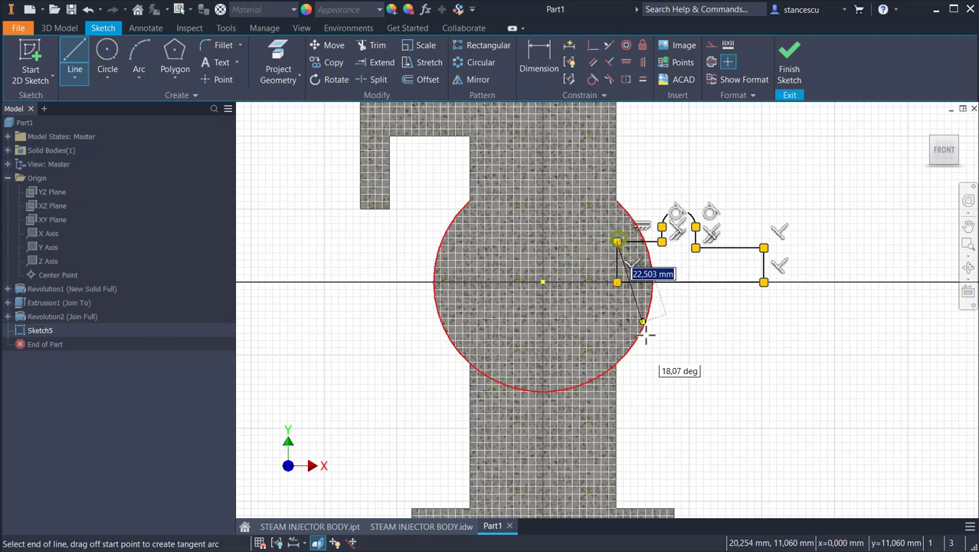
key("Escape")
Extend the profile's upper horizontal line inside the sphere to meet the inner vertical line at the open corner
scroll(634, 231, "up", 3)
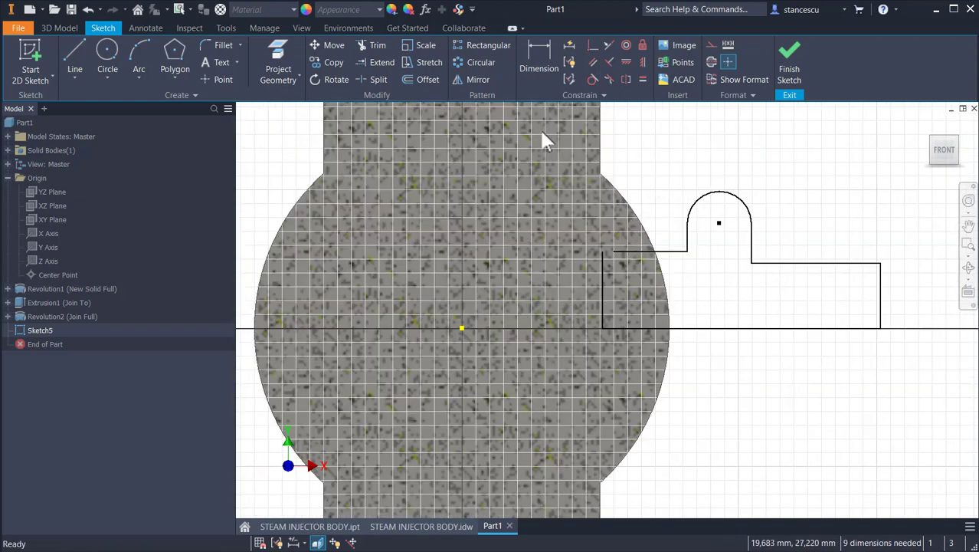
left_click(369, 60)
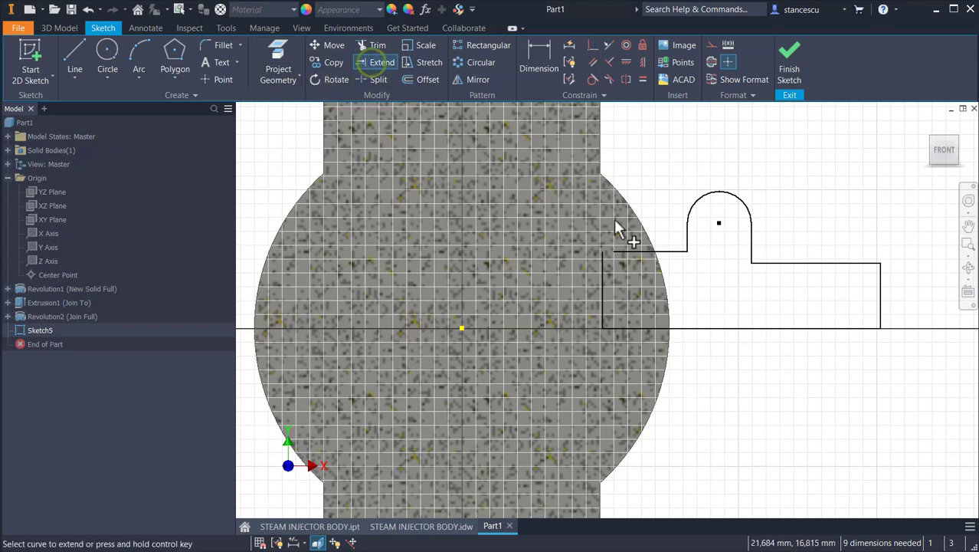
left_click(626, 253)
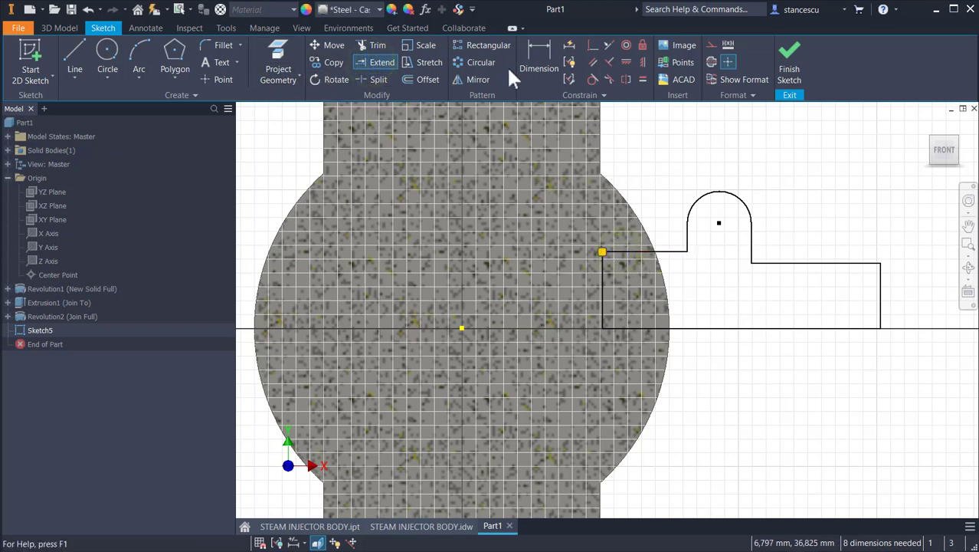
left_click(538, 63)
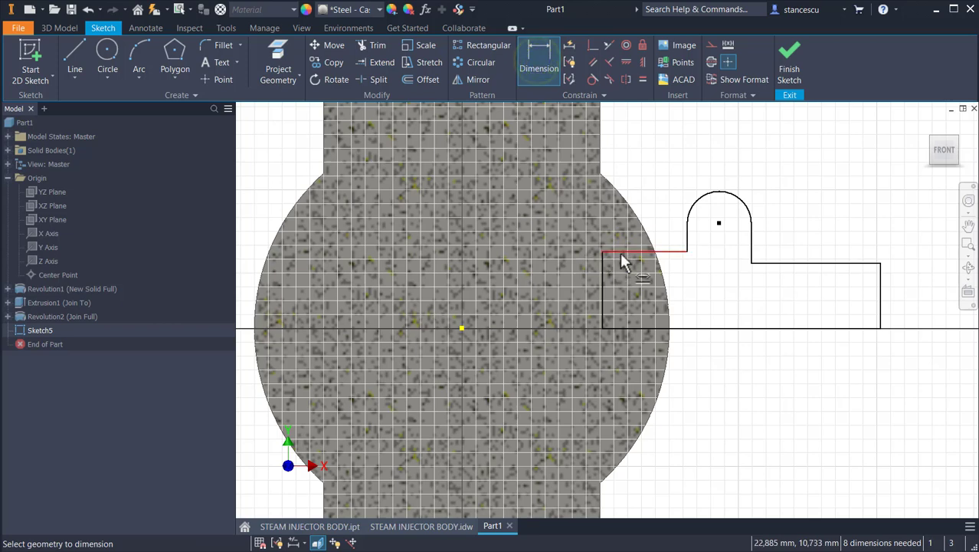
left_click(593, 45)
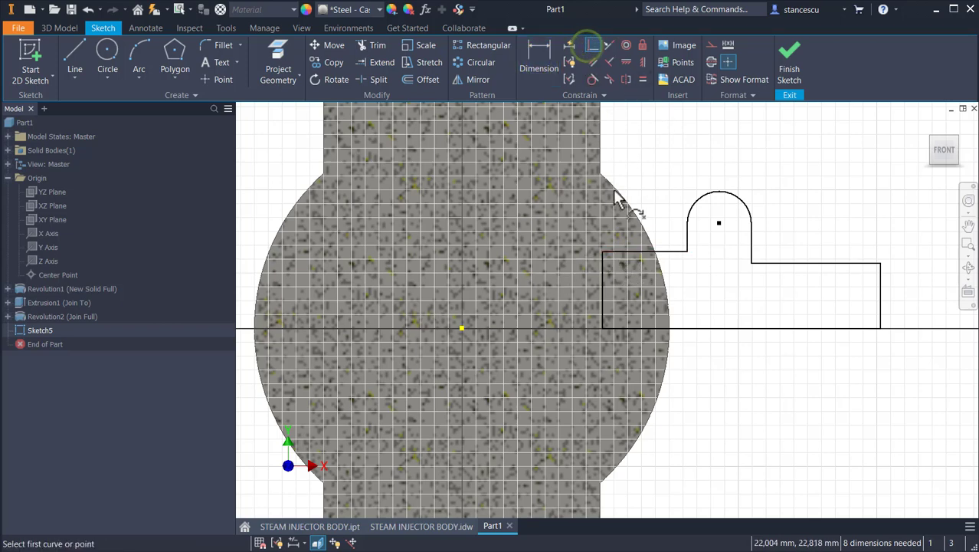
left_click(604, 253)
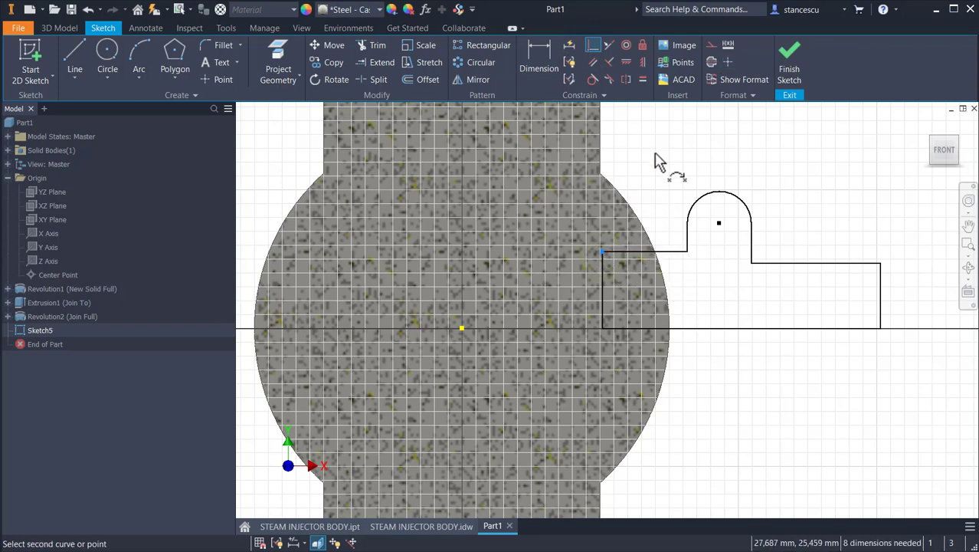
key("Escape")
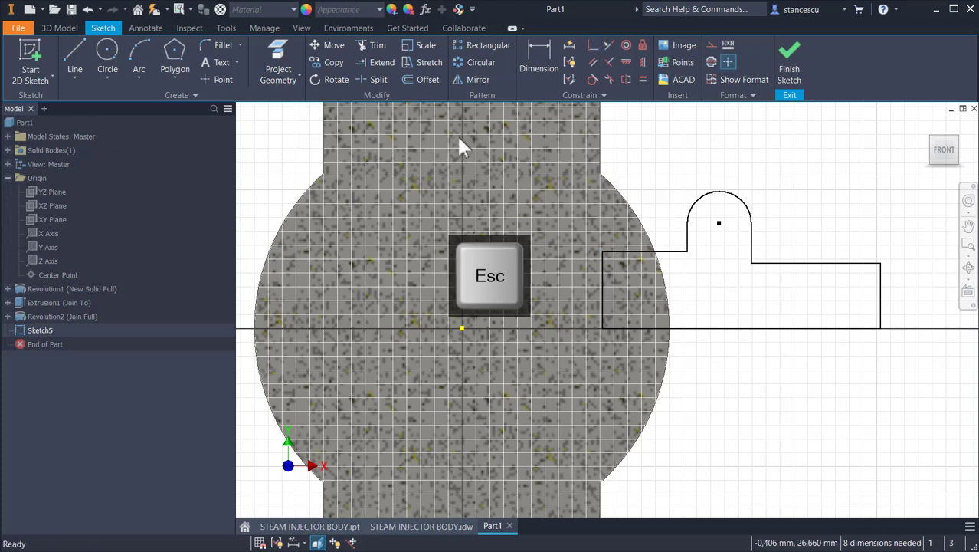
Project the sphere's outline into the sketch and convert it to construction geometry
left_click(279, 59)
left_click(646, 234)
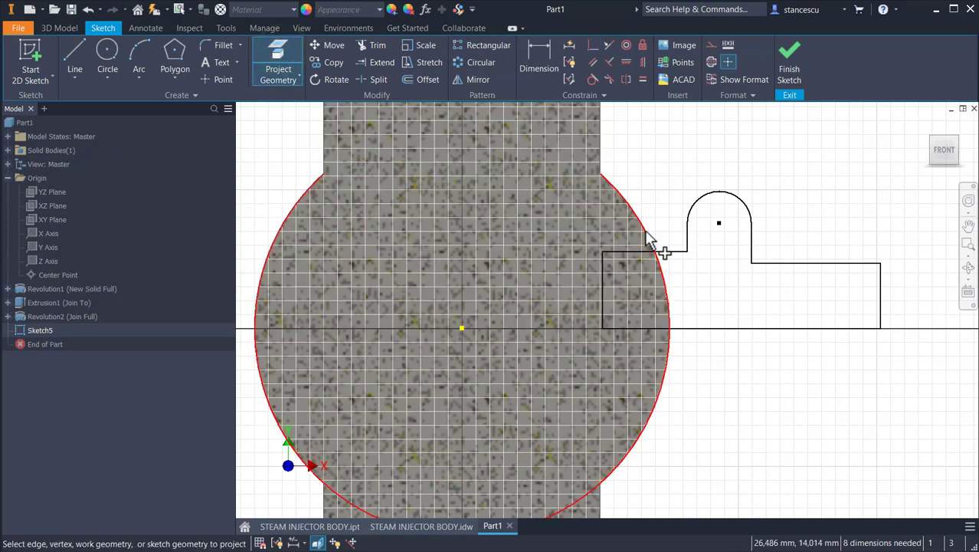
left_click(646, 228)
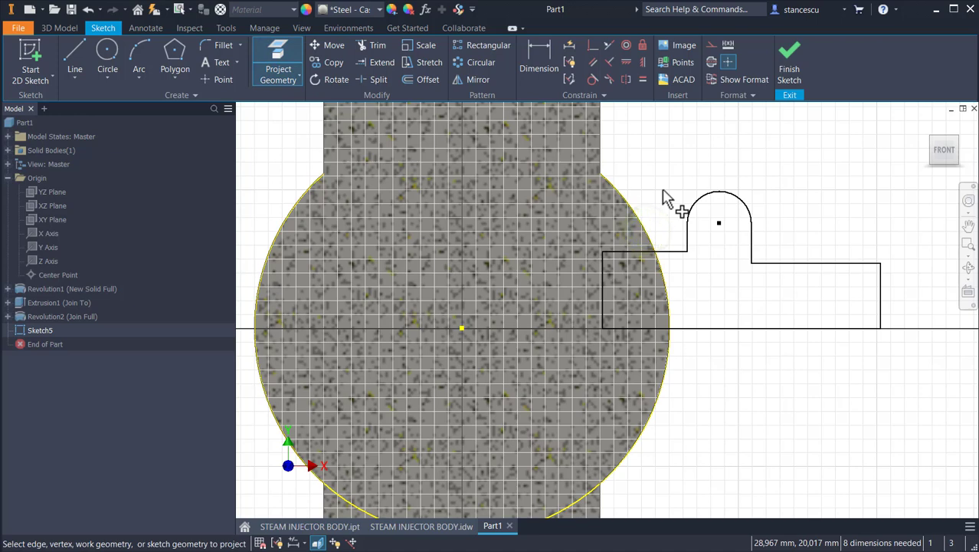
key("Escape")
left_click(662, 182)
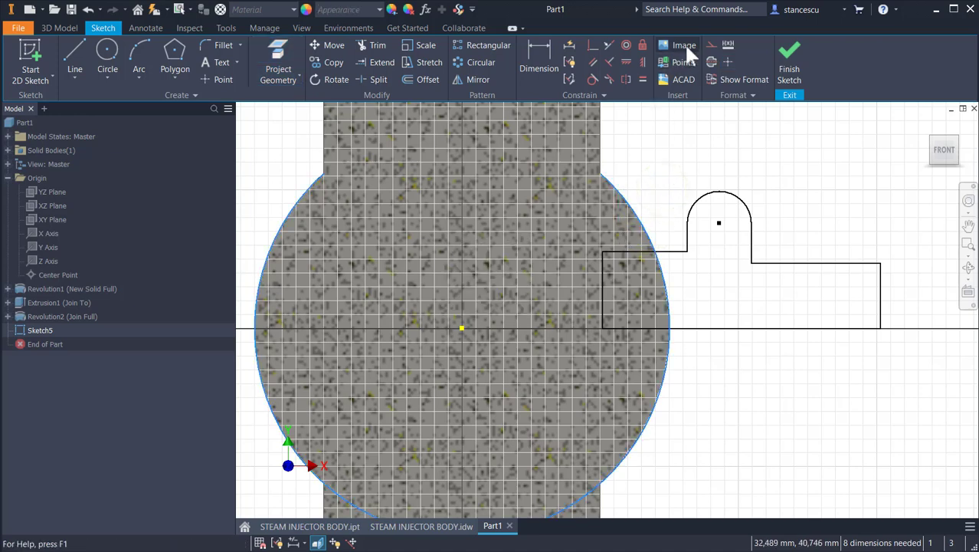
left_click(710, 52)
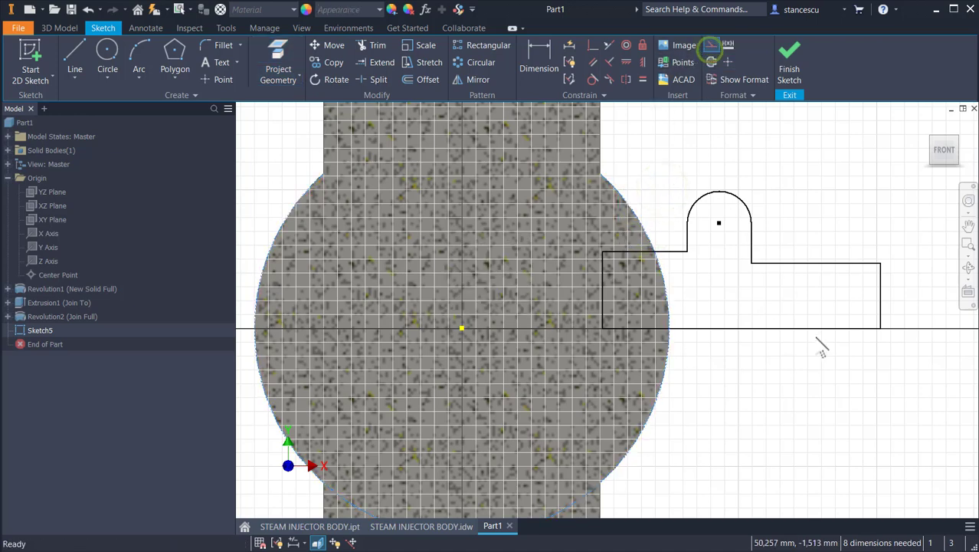
left_click(826, 291)
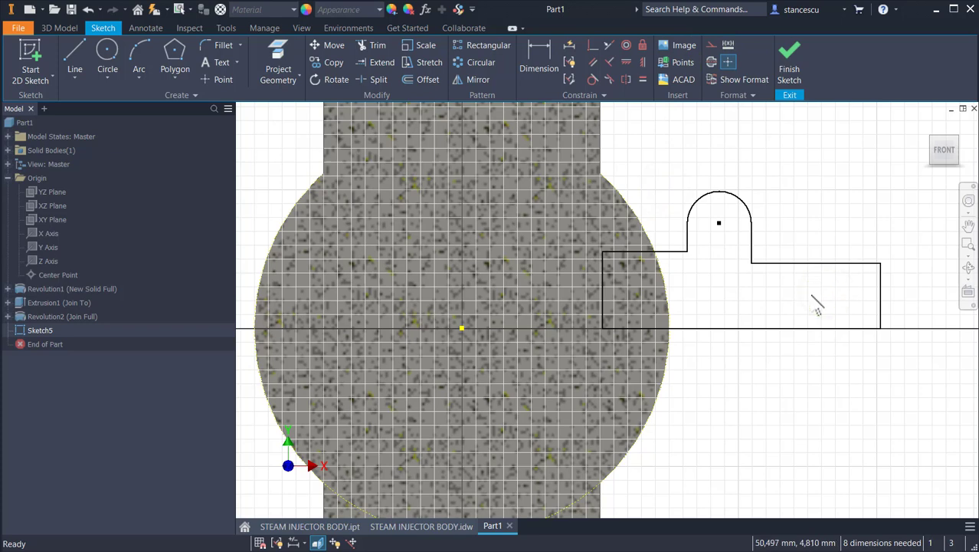
Convert the outlet profile's bottom horizontal line to a centerline
key("Escape")
left_click_drag(814, 296, 784, 392)
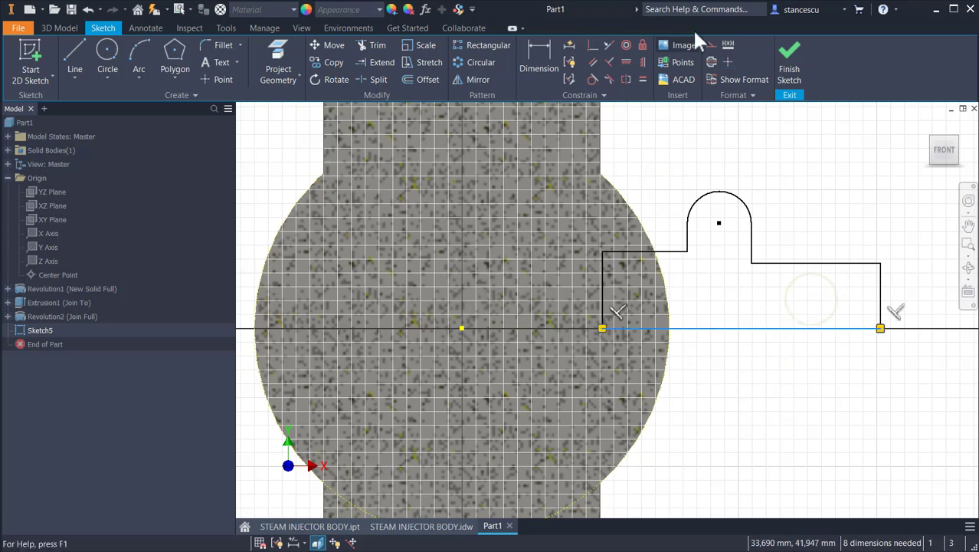
left_click(712, 64)
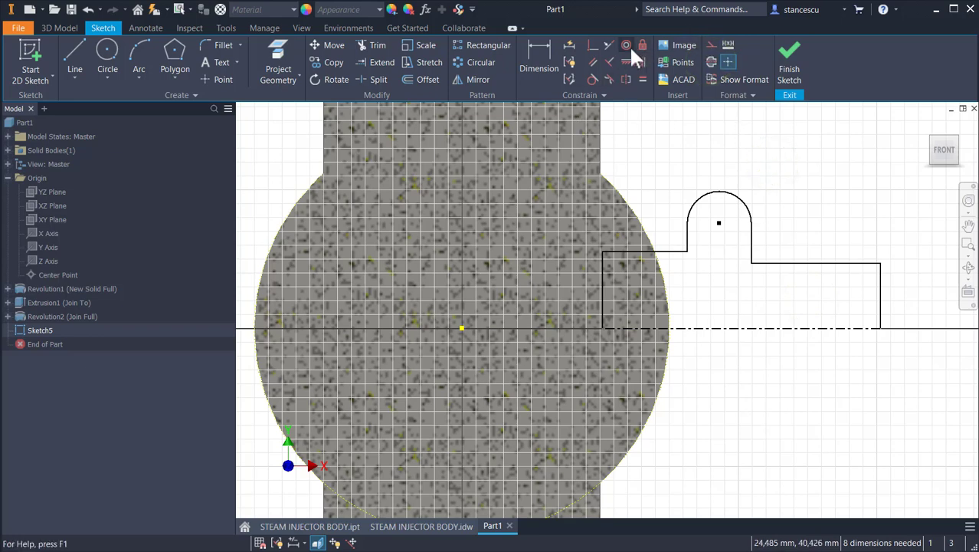
Make the profile's inner upper corner coincident with the projected sphere outline and the centerline coincident with the sketch origin
left_click(589, 46)
left_click(603, 252)
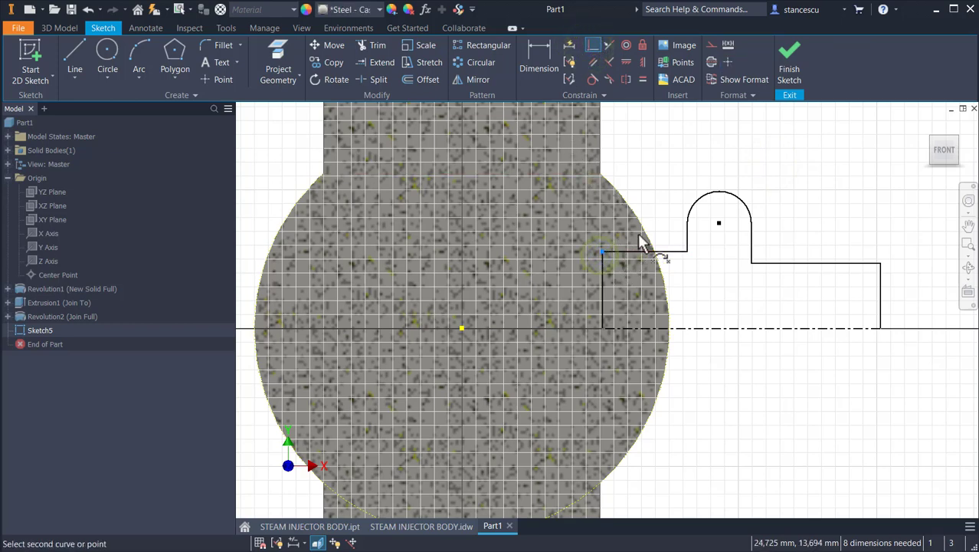
left_click(645, 245)
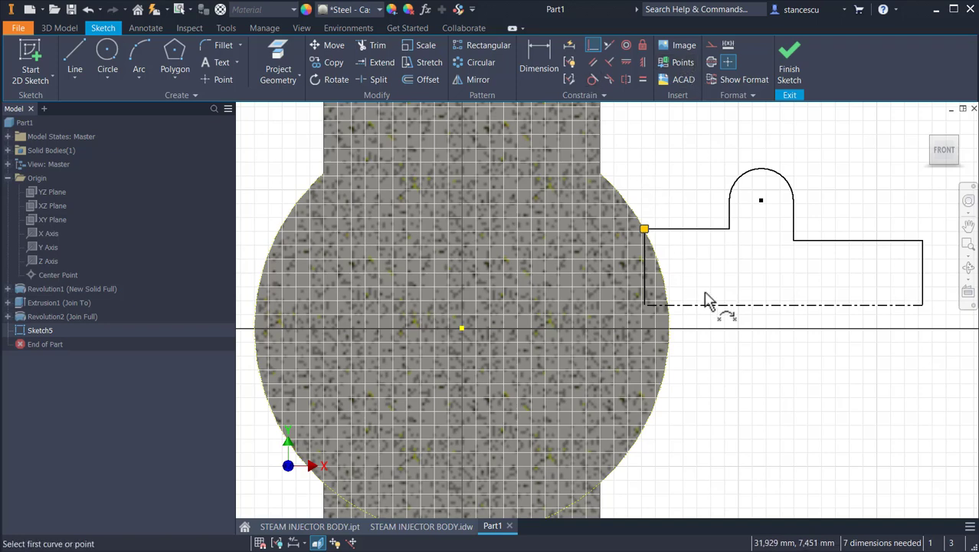
left_click(772, 302)
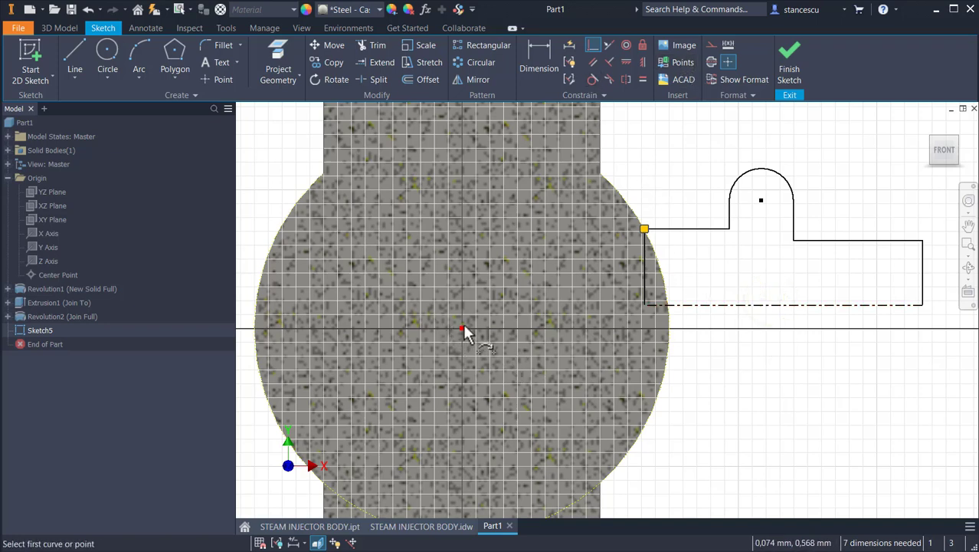
left_click(727, 304)
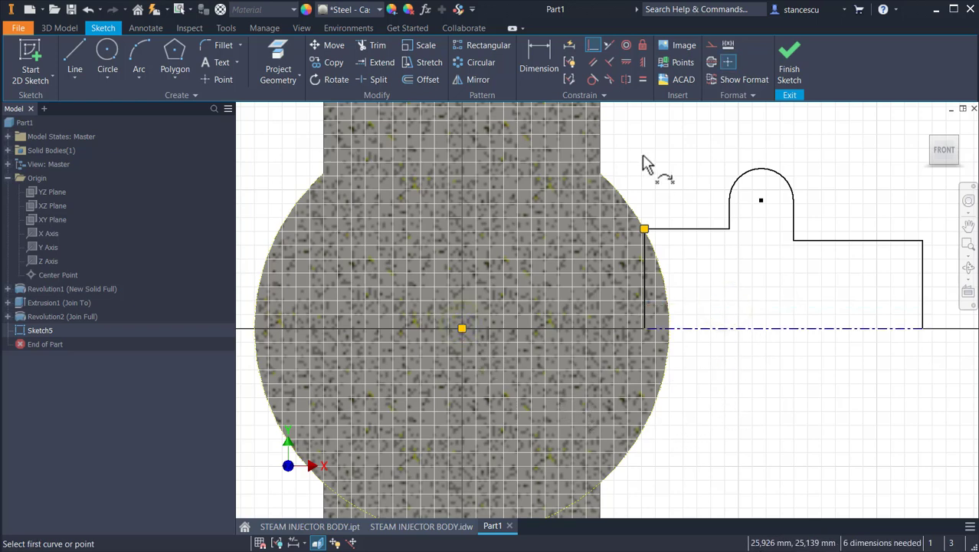
Dimension the collar's top arc with a 3 mm radius
middle_click_drag(731, 287, 638, 302)
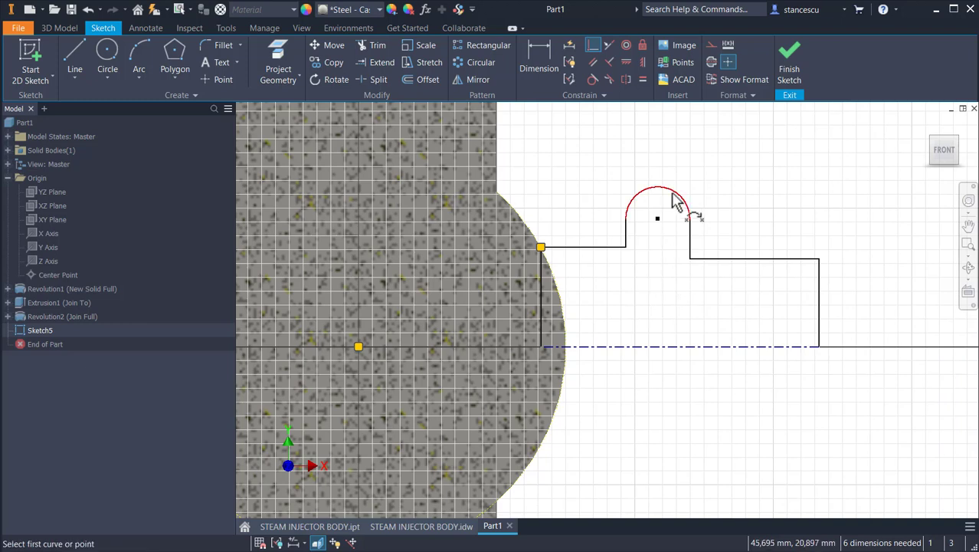
left_click(544, 69)
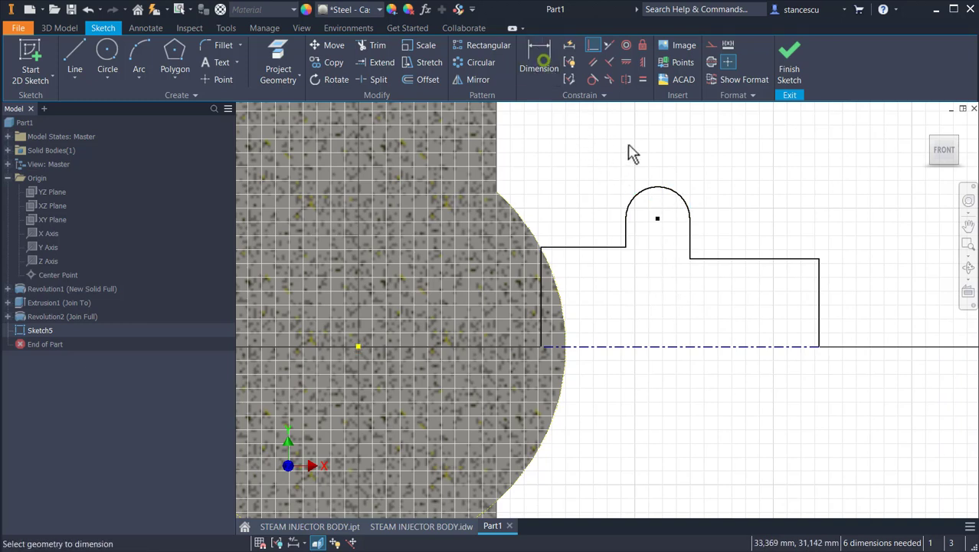
left_click(686, 203)
left_click(766, 163)
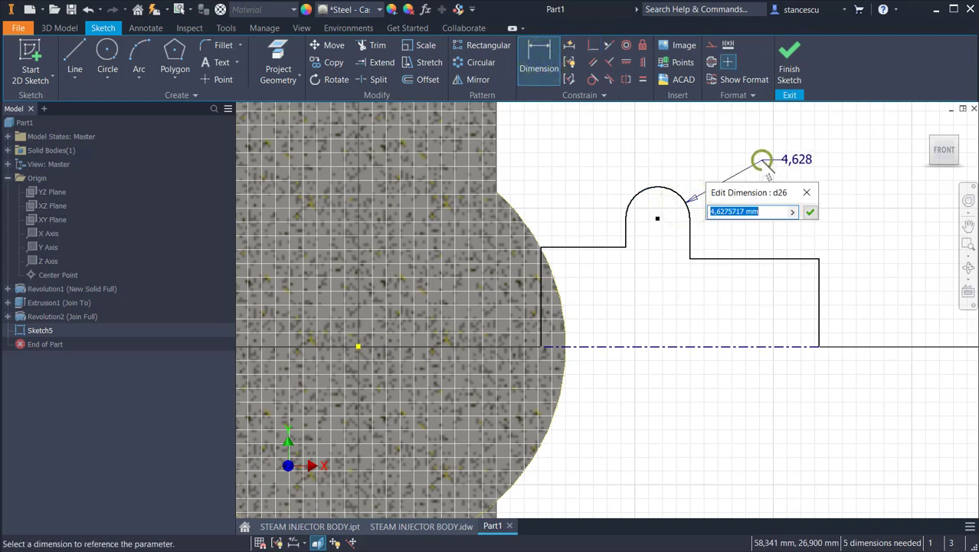
type("3")
key("Return")
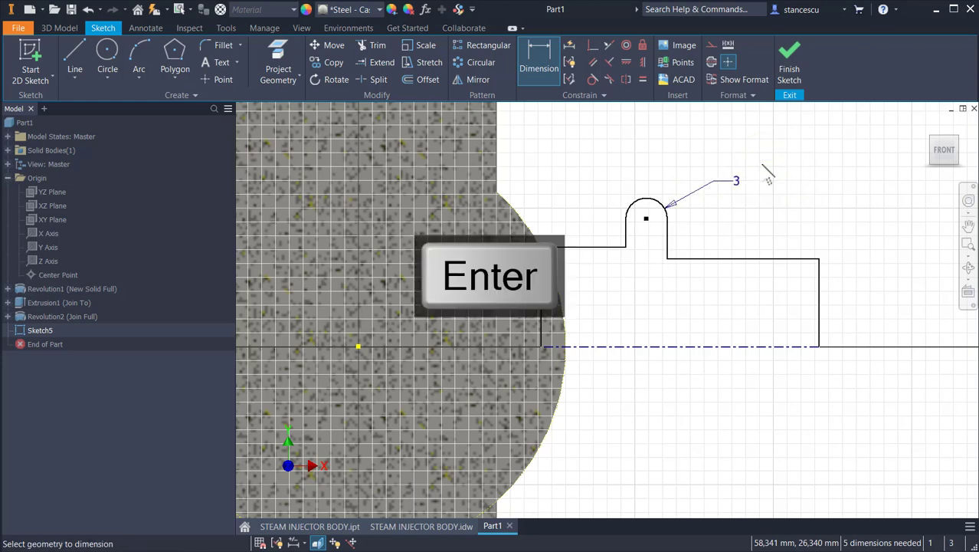
Dimension the outer step's horizontal line with a length of 12 mm
left_click(784, 258)
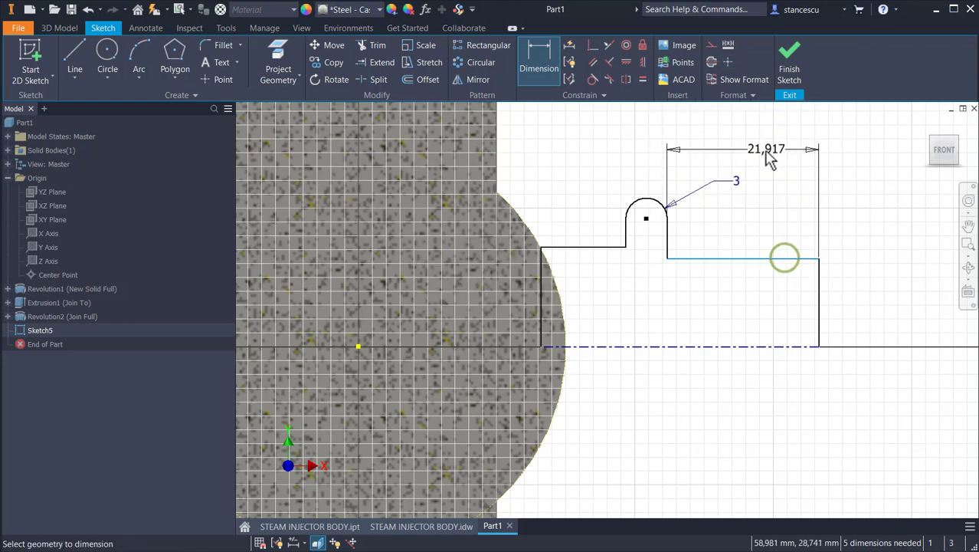
left_click(721, 147)
type("1")
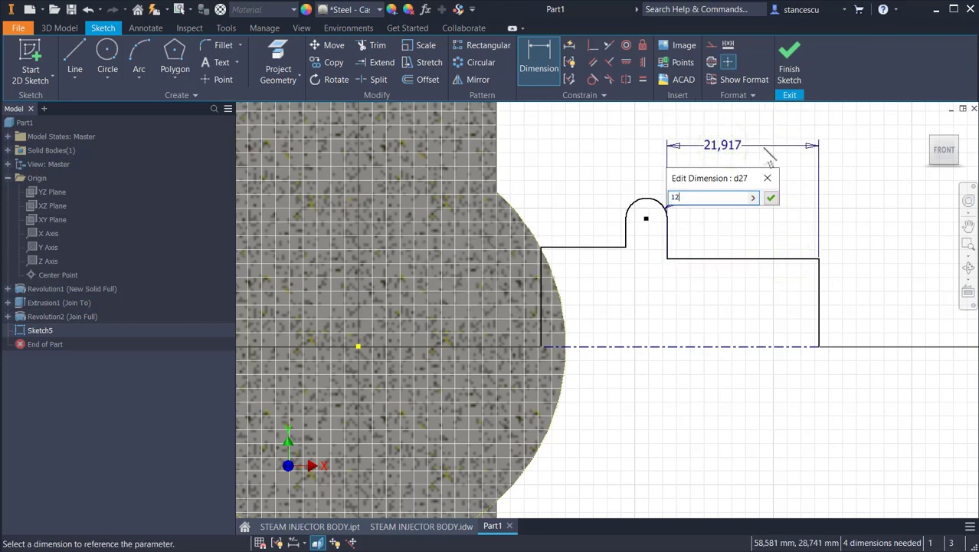
type("2")
key("Return")
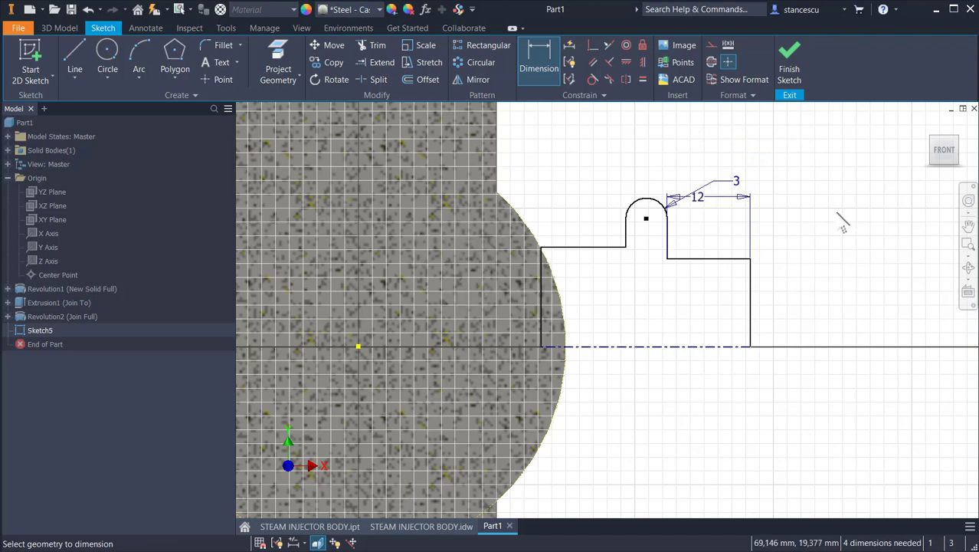
Dimension the outer step from the centerline with a diameter of 26,441 mm
left_click(740, 262)
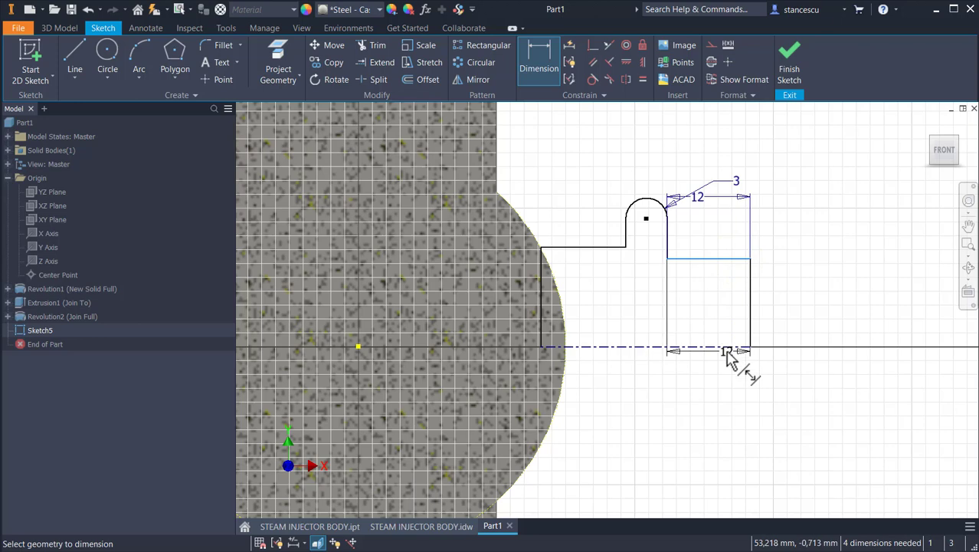
left_click(725, 348)
left_click(821, 331)
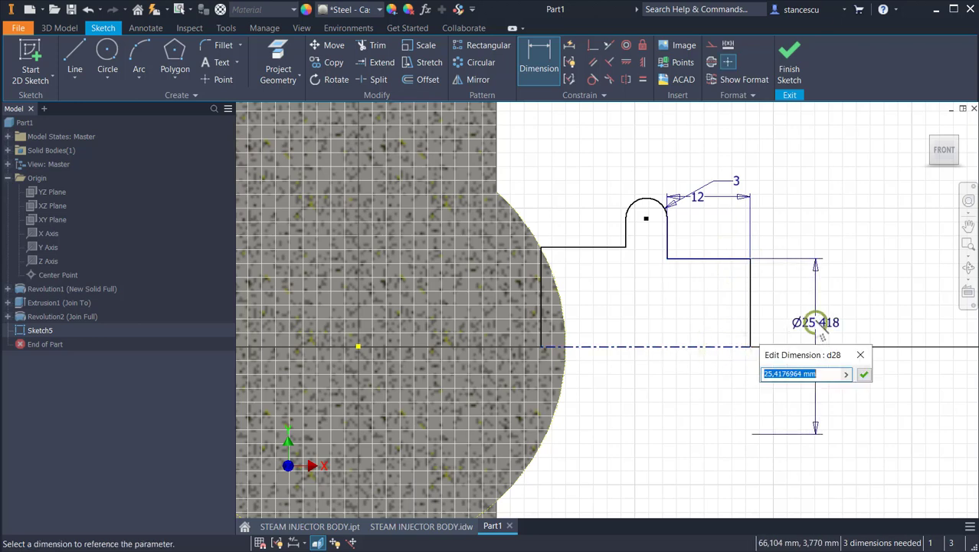
type("26,441")
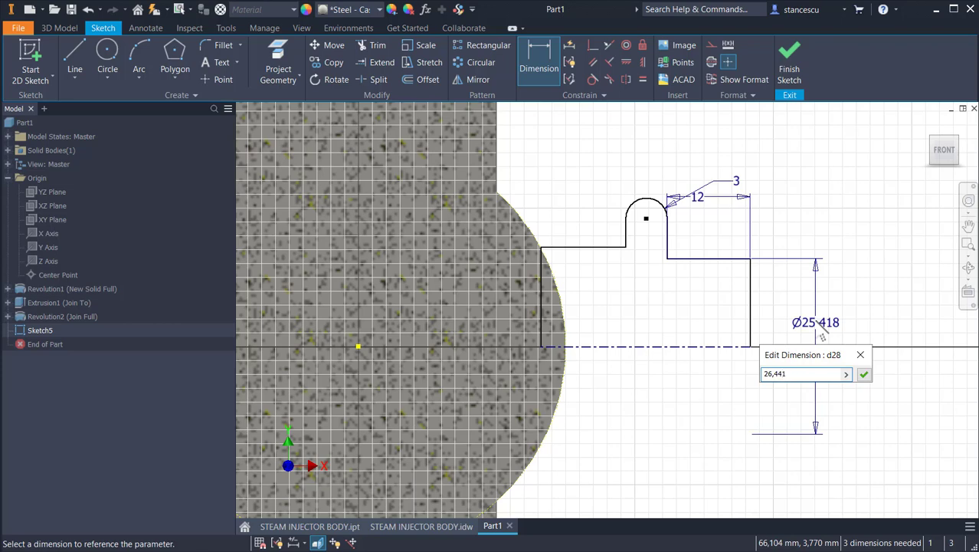
key("Return")
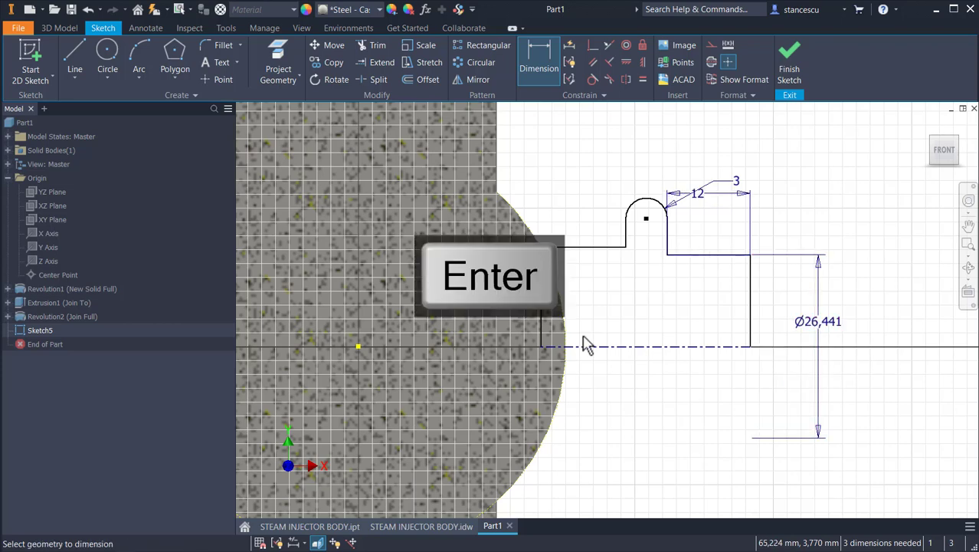
Dimension the distance from the side flange's outer face to the outlet's end line as 97 mm
scroll(725, 364, "up", 2)
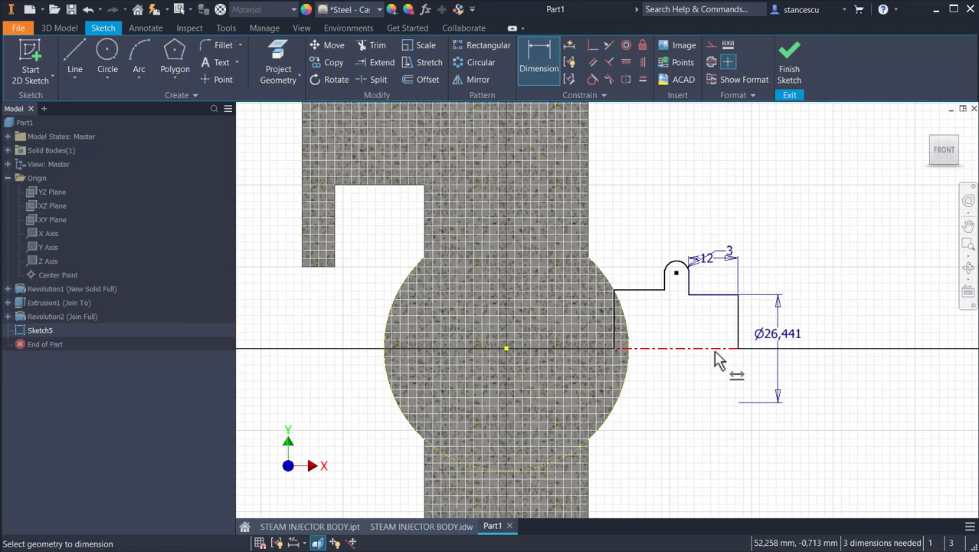
scroll(719, 360, "up", 2)
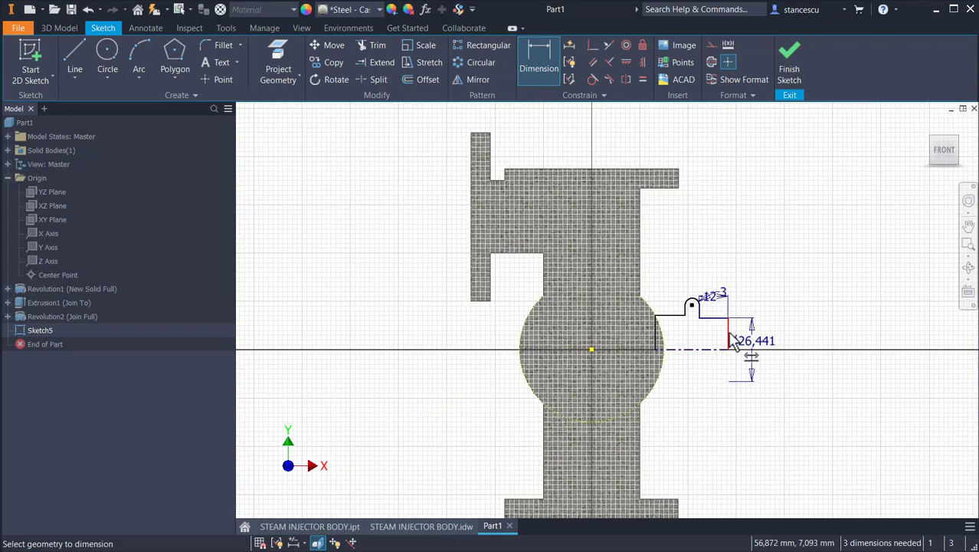
left_click(473, 182)
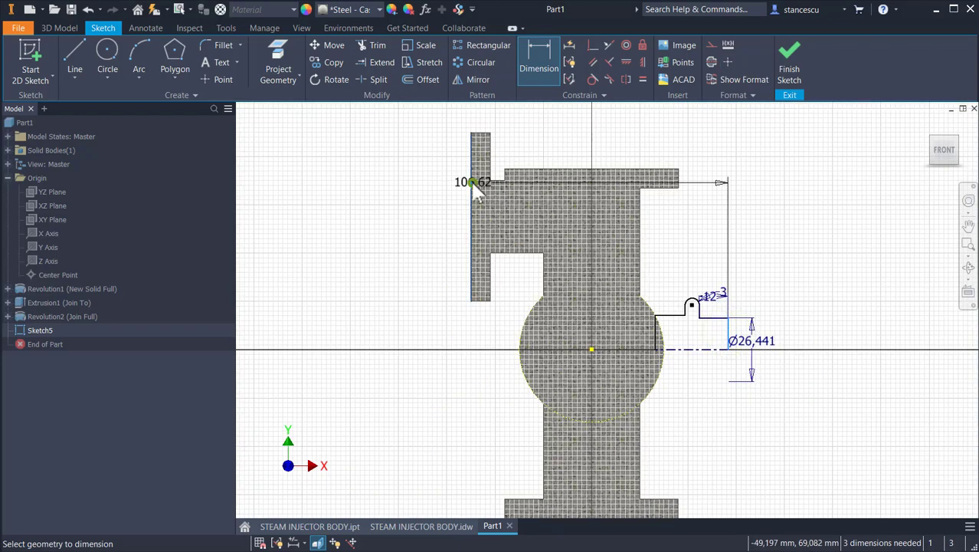
left_click(627, 115)
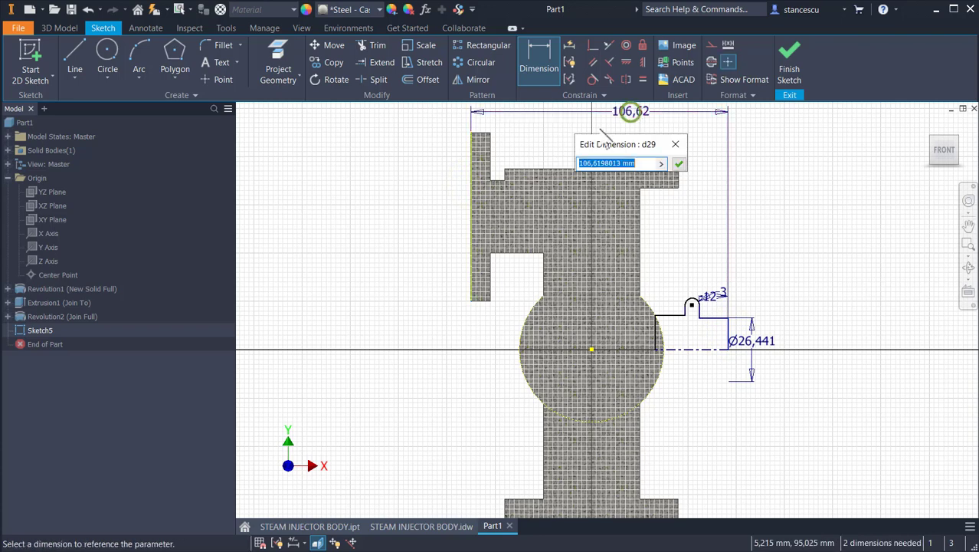
type("97")
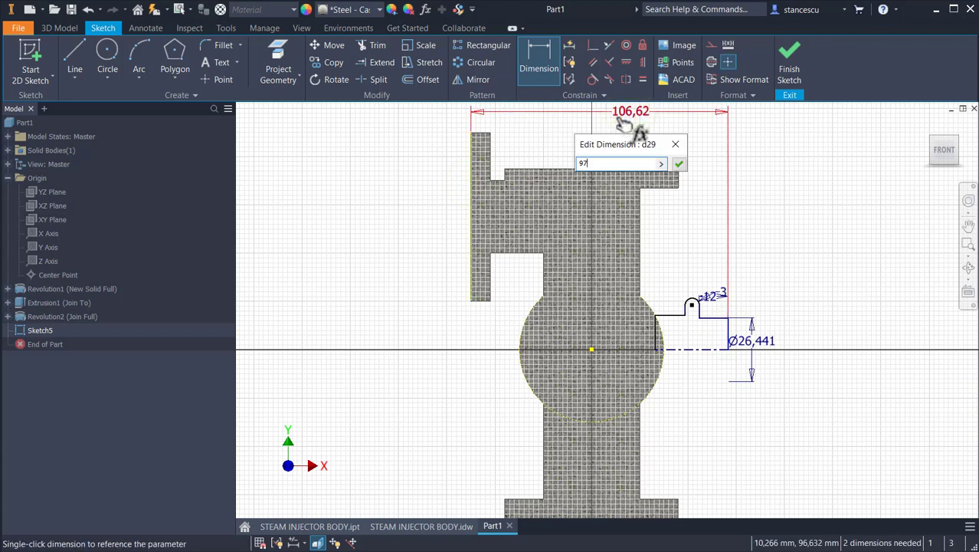
key("Return")
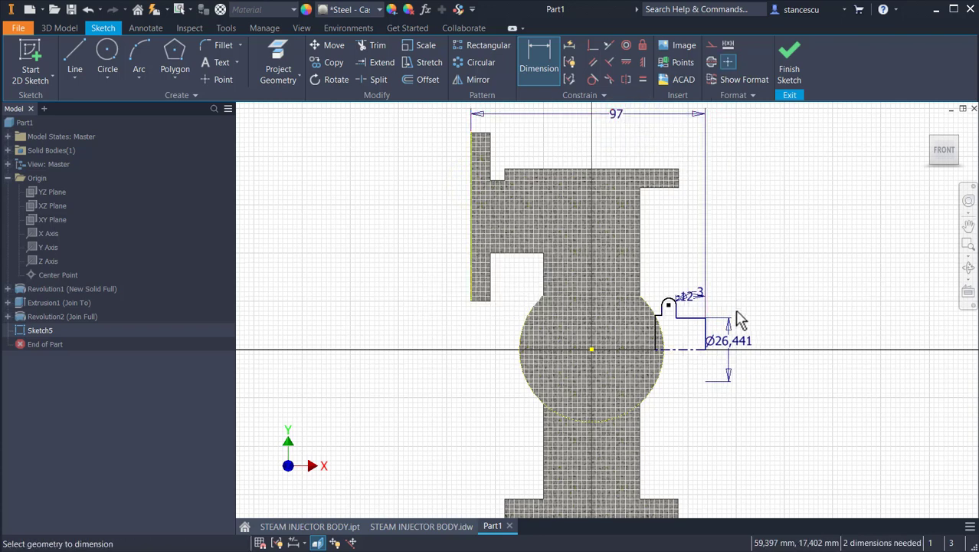
Try to dimension the collar from its arc's center to the centerline with a 38 mm diameter, and undo that dimension
scroll(678, 358, "down", 3)
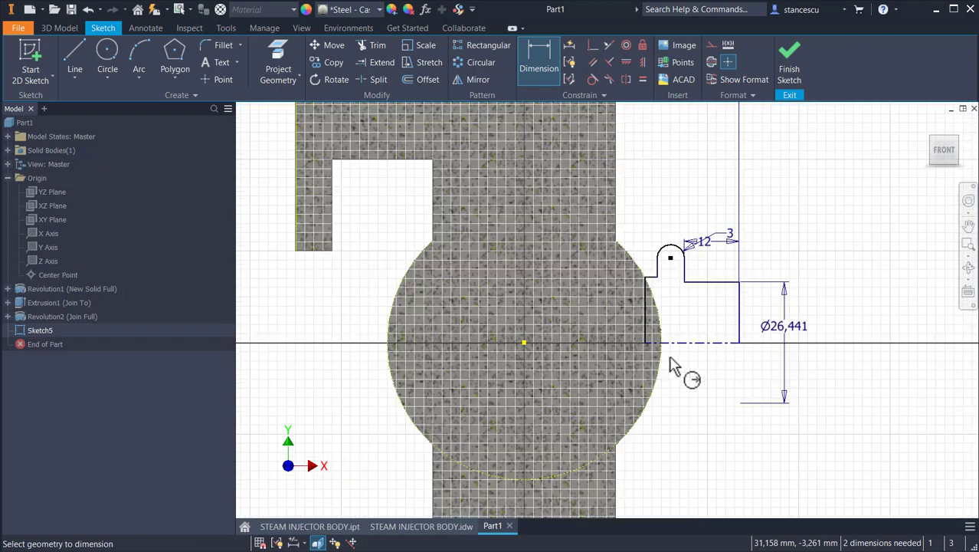
left_click(671, 257)
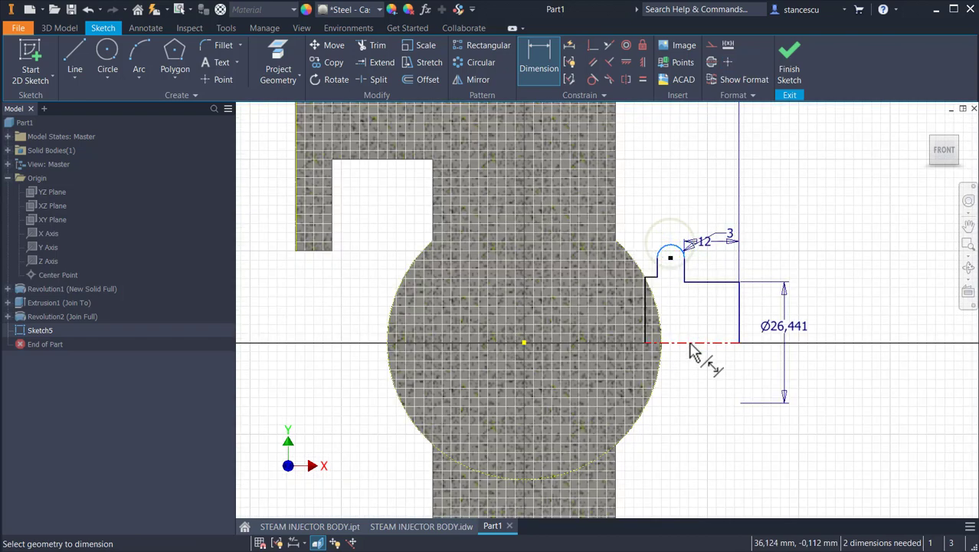
left_click(689, 343)
left_click(837, 308)
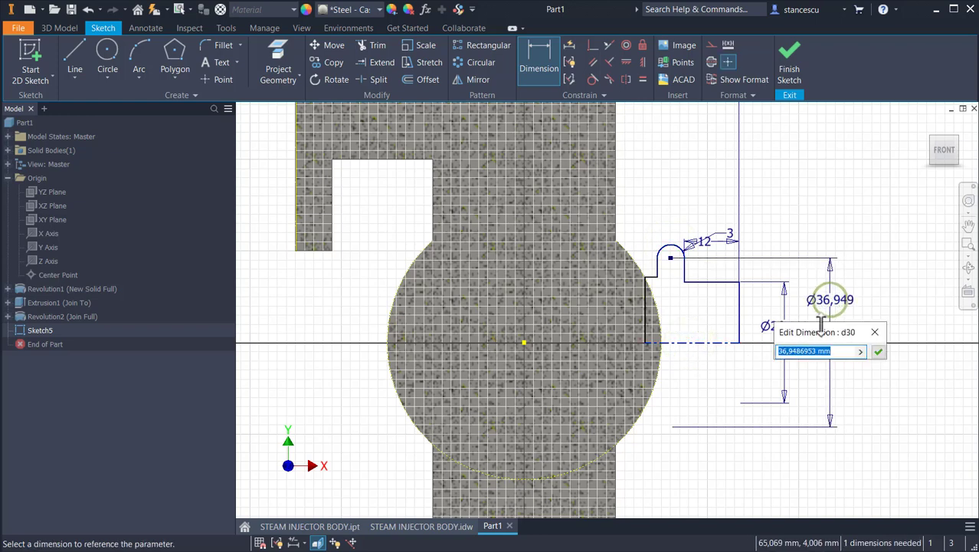
type("38")
key("Return")
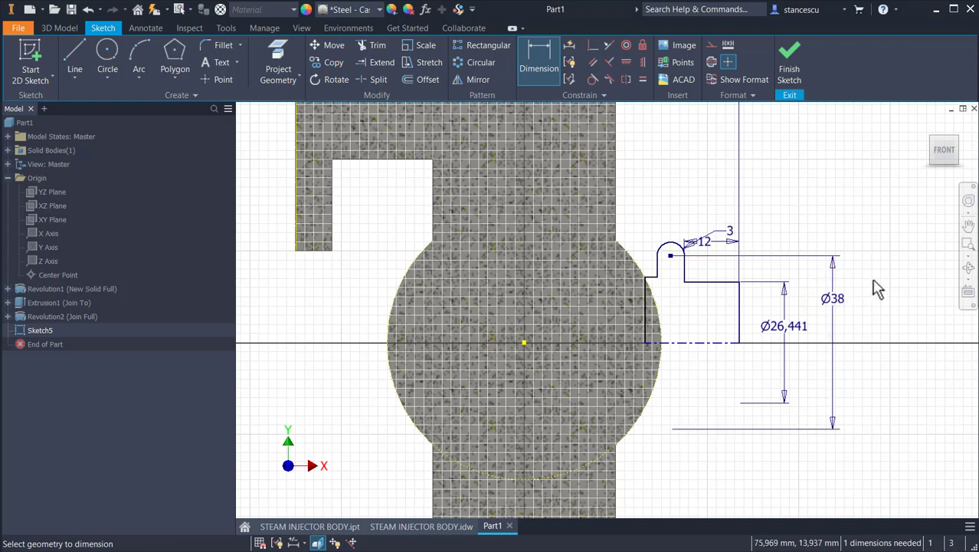
key("ctrl+z")
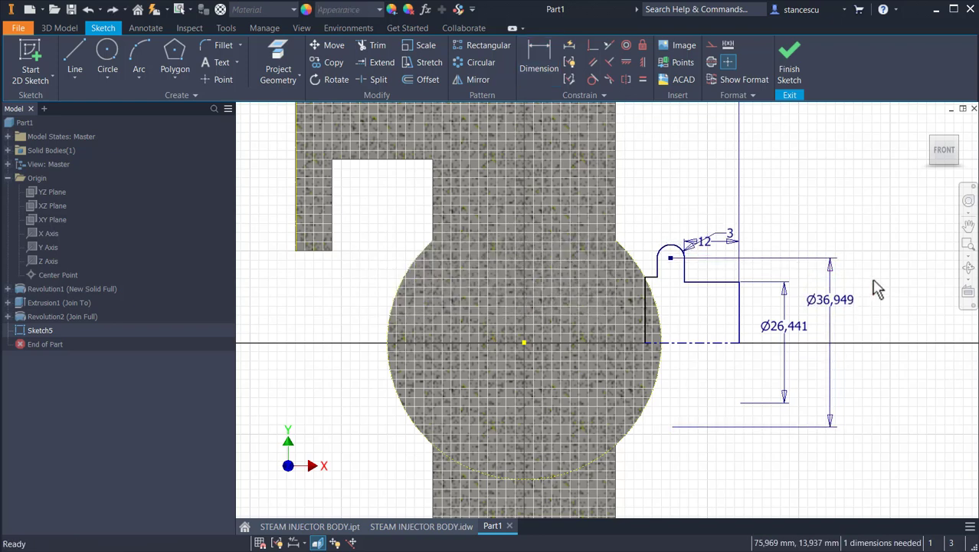
key("ctrl+z")
key("l")
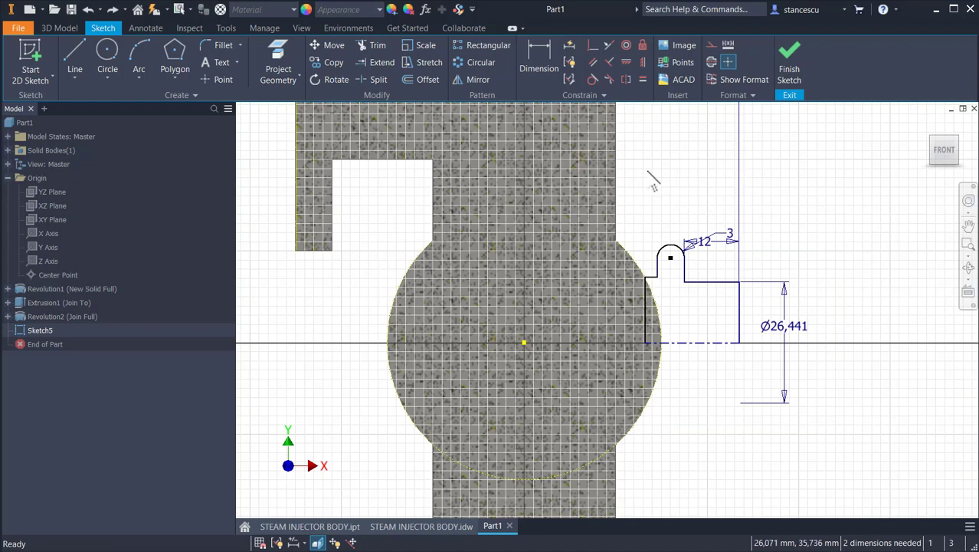
Dimension the collar from the top of its arc to the centerline with a 38 mm diameter
left_click(543, 41)
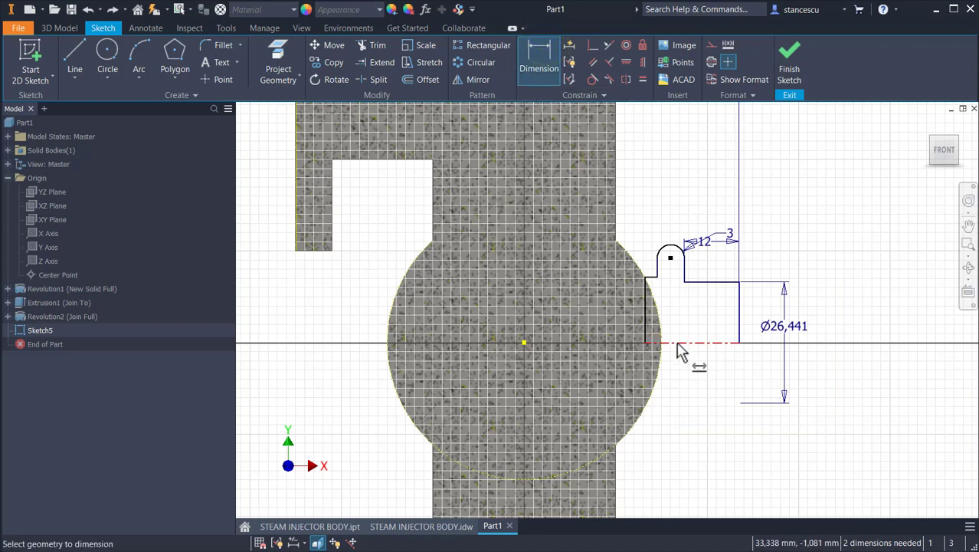
left_click(672, 253)
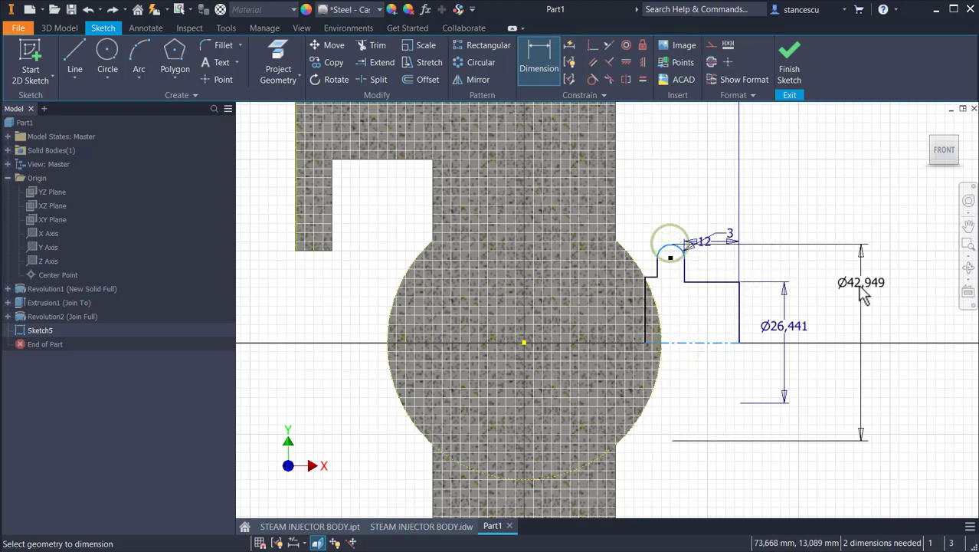
left_click(832, 307)
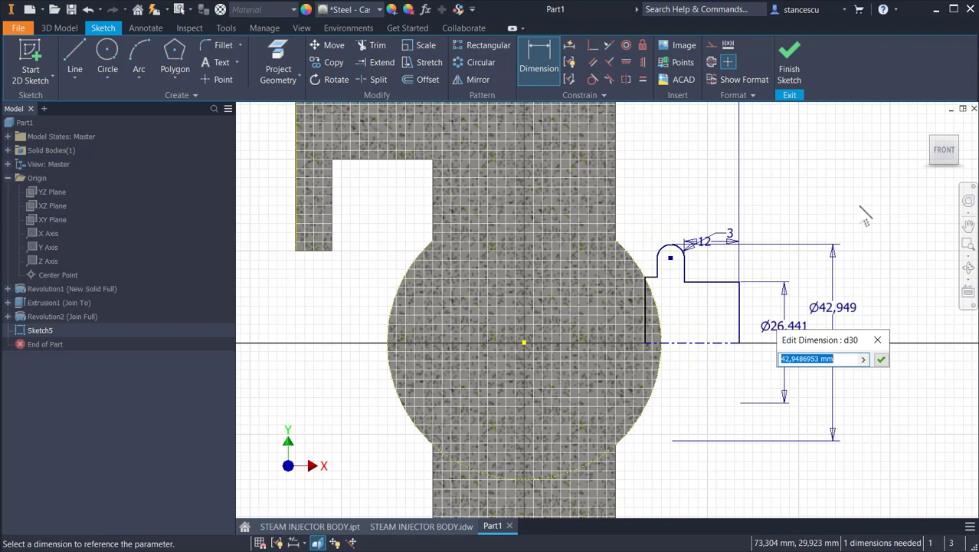
type("3")
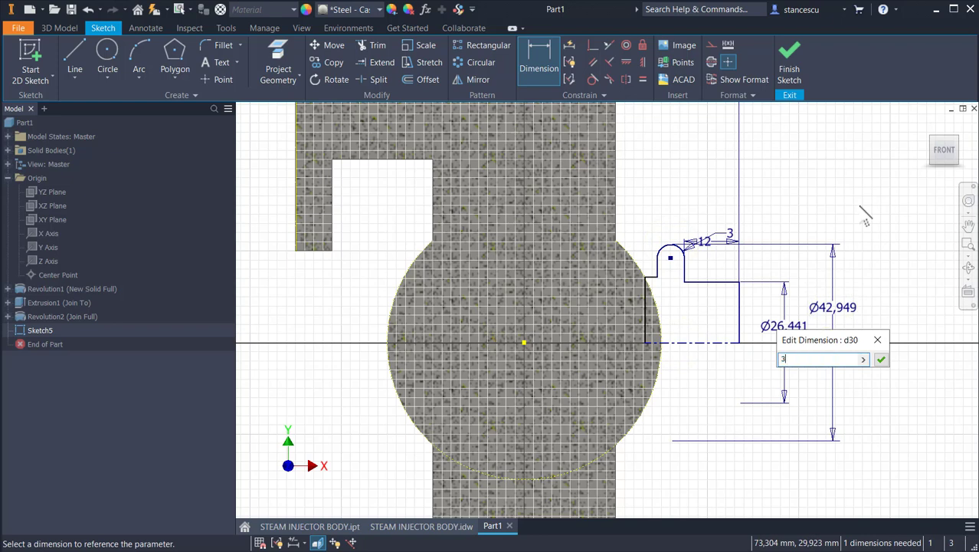
type("8")
key("Return")
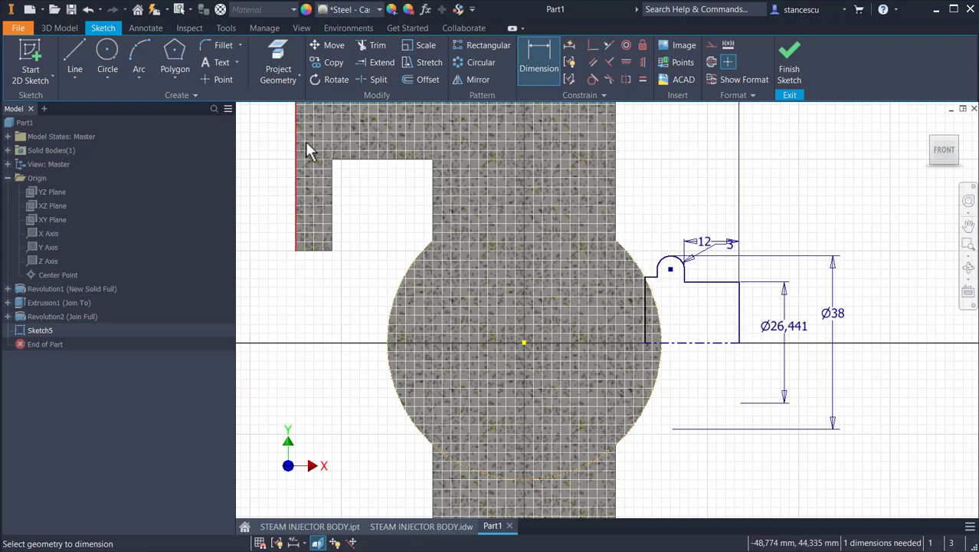
Examine the side outlet in the STEAM INJECTOR BODY.idw drawing for the missing neck dimension, and return to Part1
left_click(444, 527)
scroll(460, 337, "down", 5)
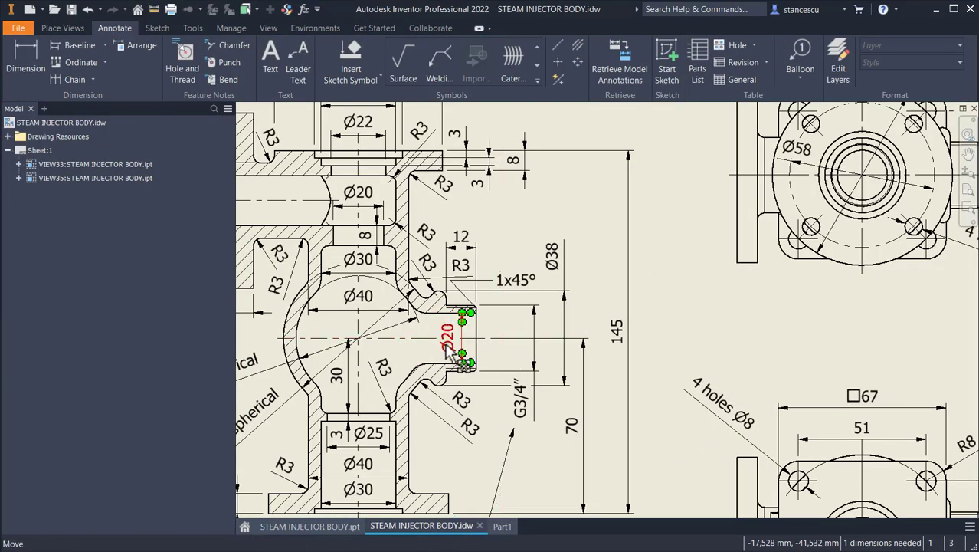
mouse_move(396, 330)
middle_mouse_down()
mouse_move(563, 371)
mouse_move(627, 417)
middle_mouse_up()
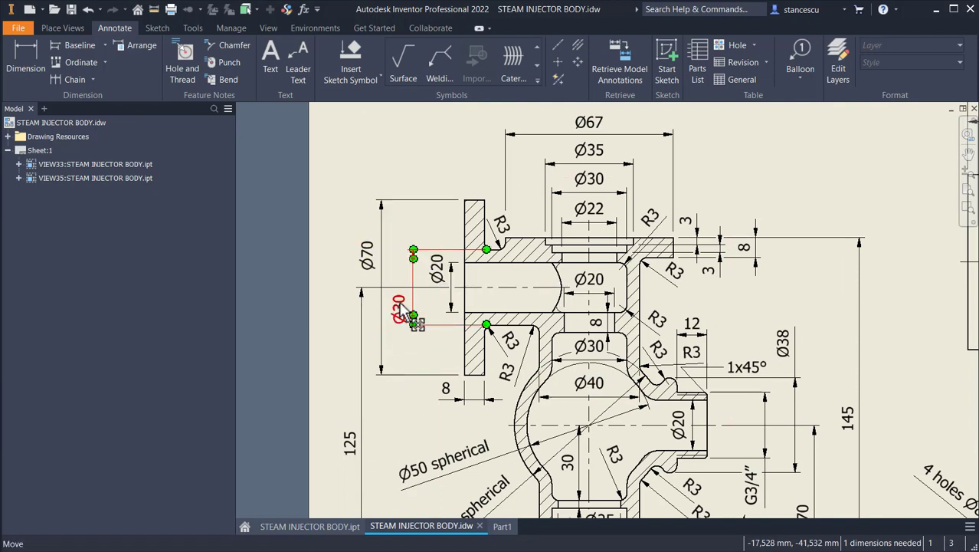
scroll(640, 402, "up", 3)
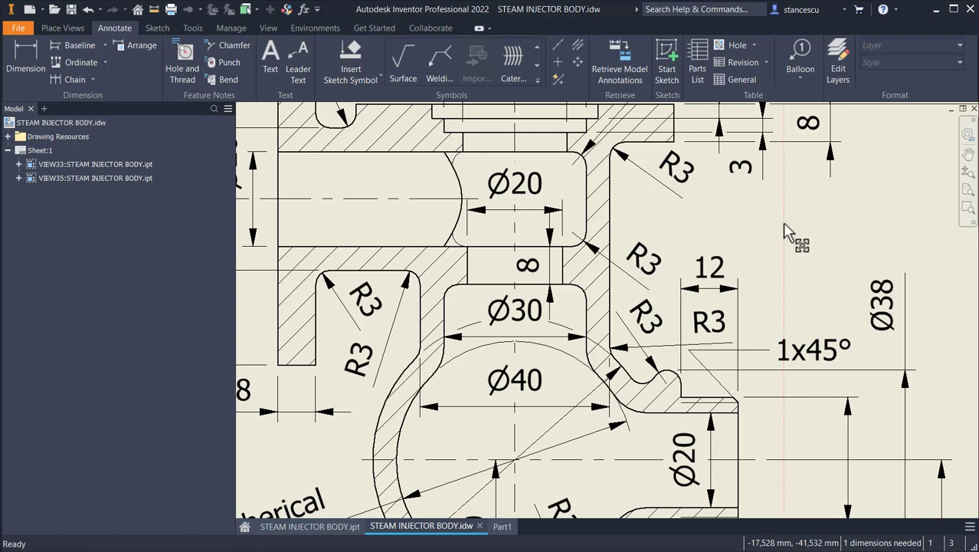
scroll(792, 230, "down", 3)
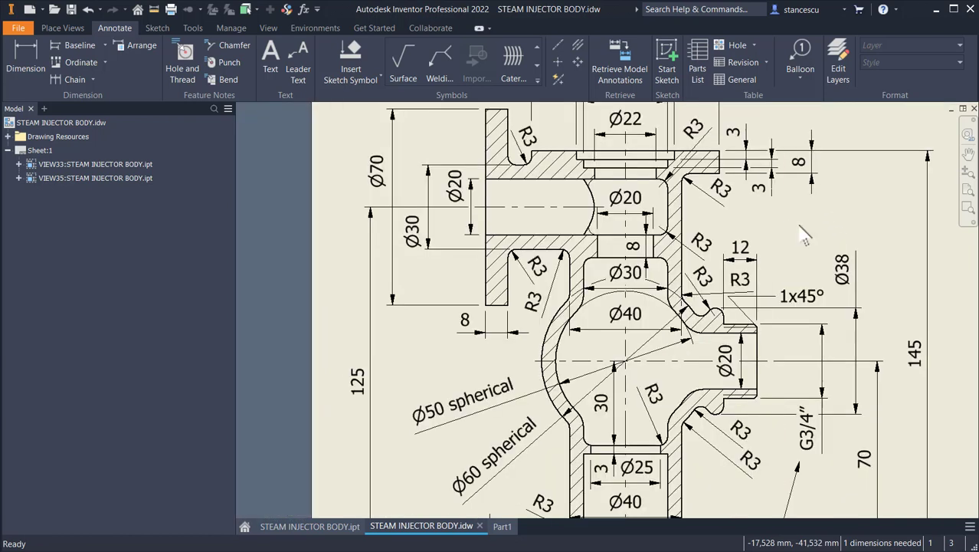
middle_click_drag(797, 225, 684, 202)
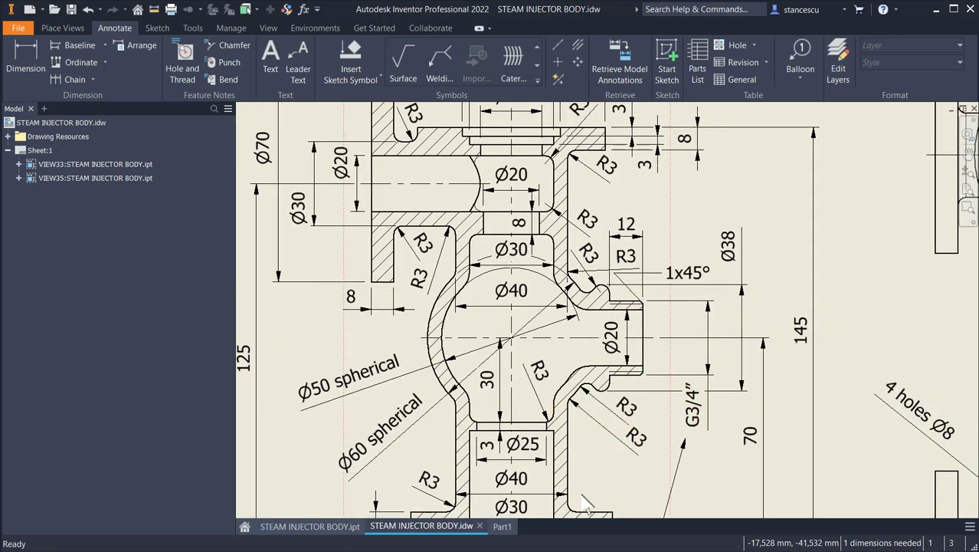
left_click(501, 527)
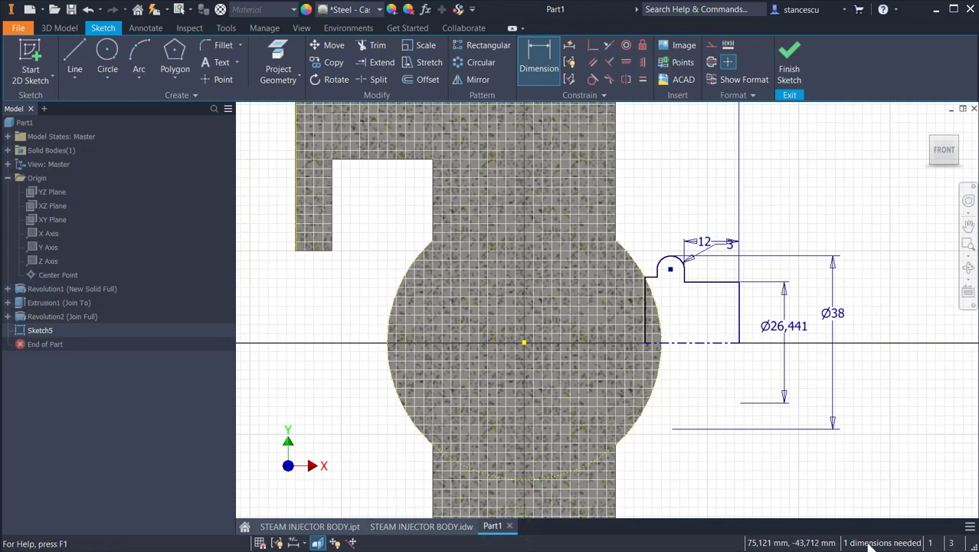
Dimension the short neck line between the sphere and the collar from the centerline with a 30 mm diameter
left_click(553, 47)
left_click(652, 279)
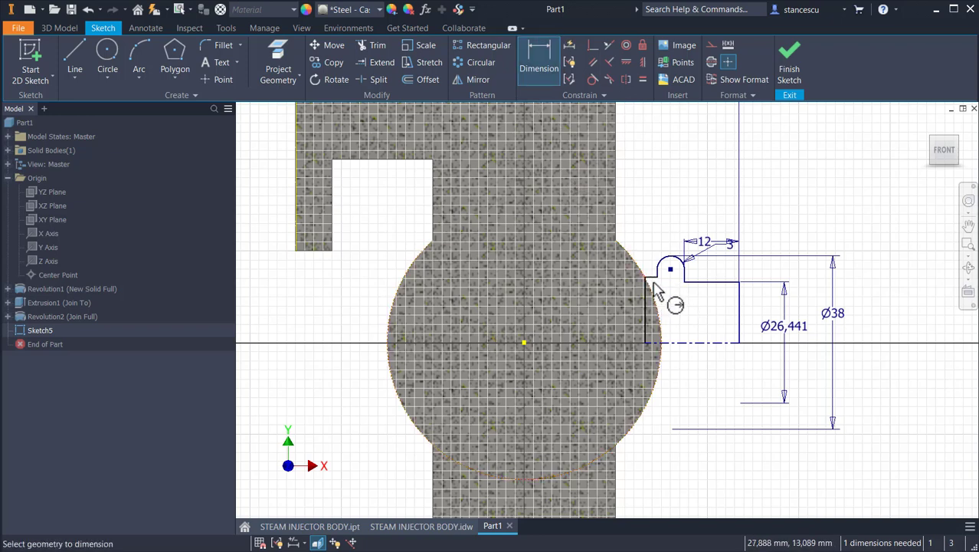
left_click(659, 343)
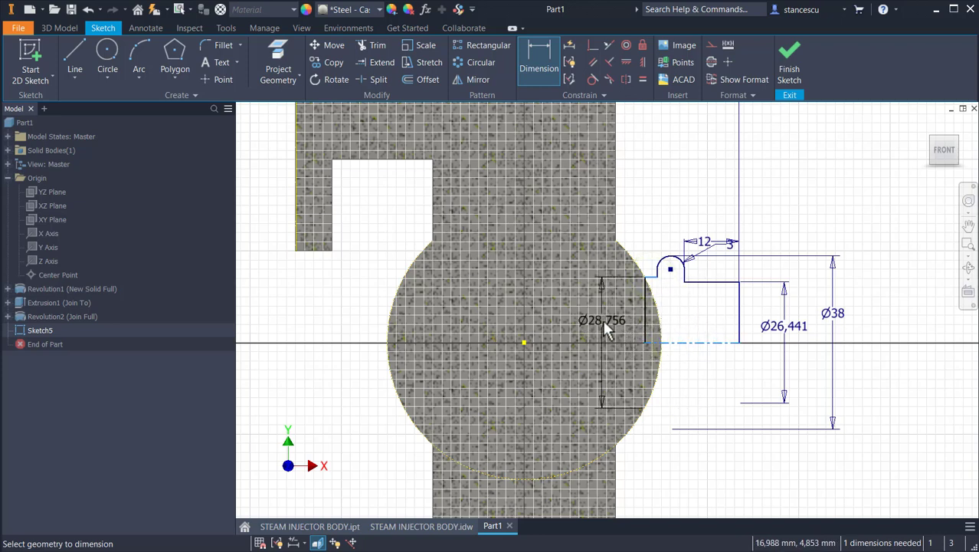
left_click(602, 328)
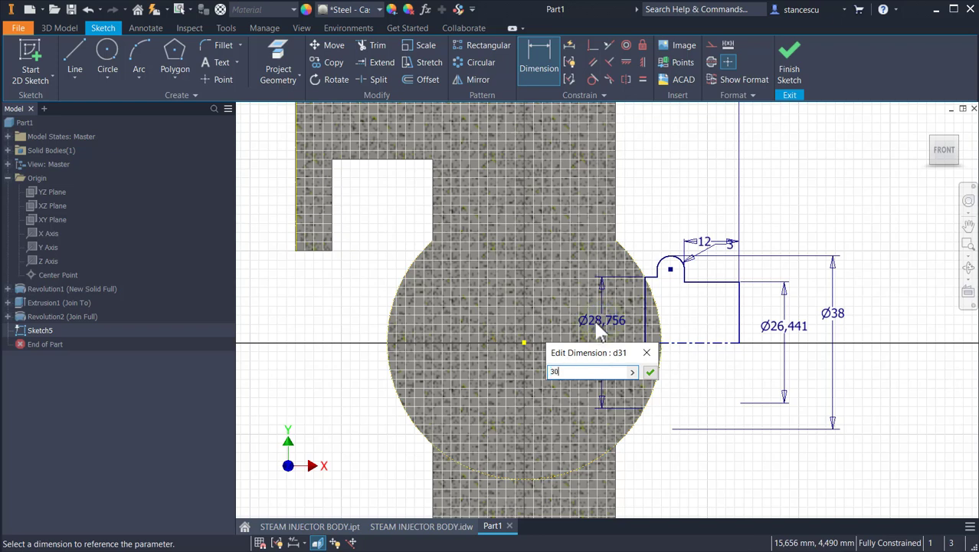
key("Return")
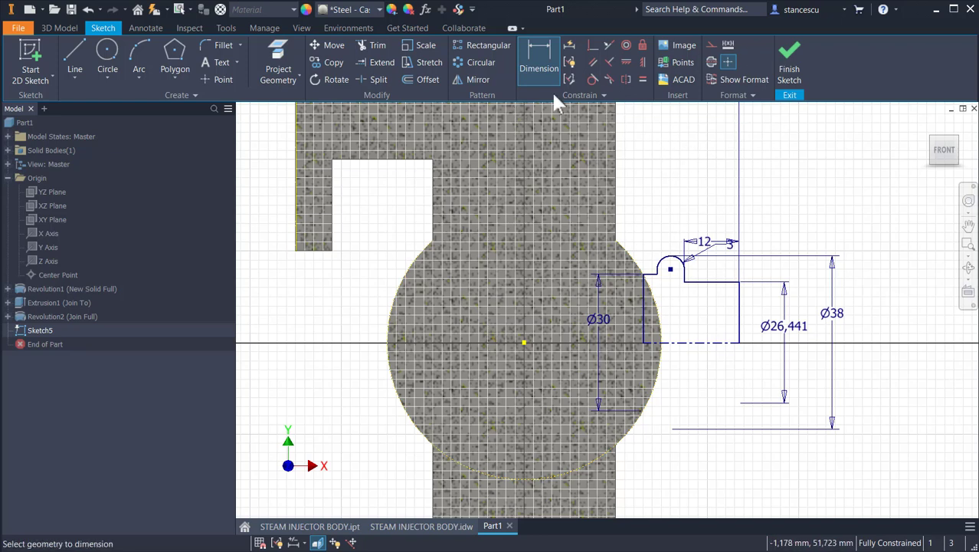
Finish the sketch and revolve the side outlet profile a full 360° about its centerline, joined to the body
left_click(789, 61)
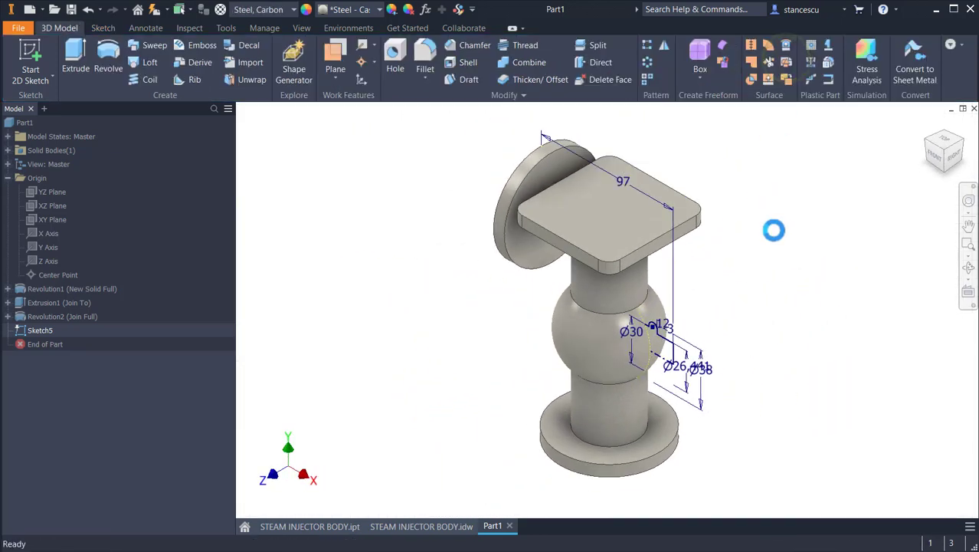
key("F6")
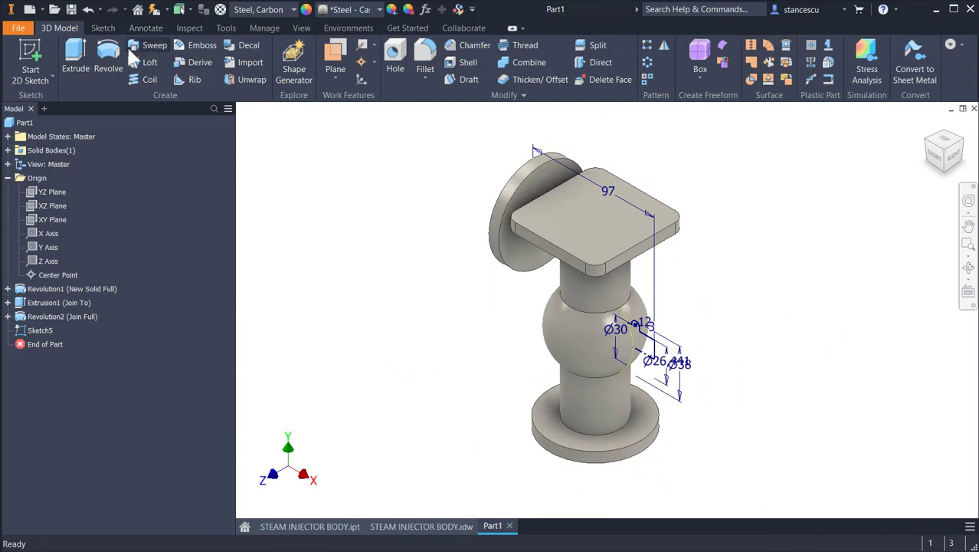
left_click(106, 55)
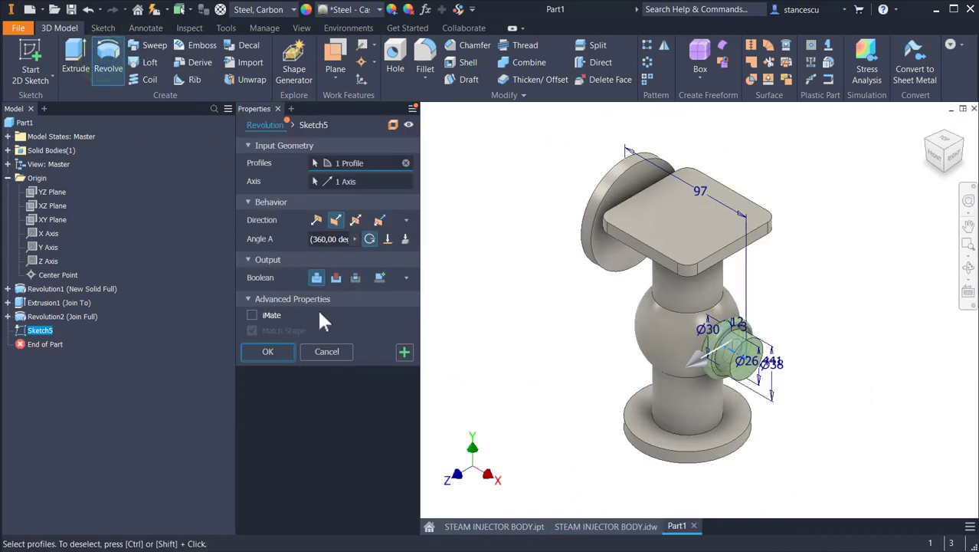
left_click(255, 353)
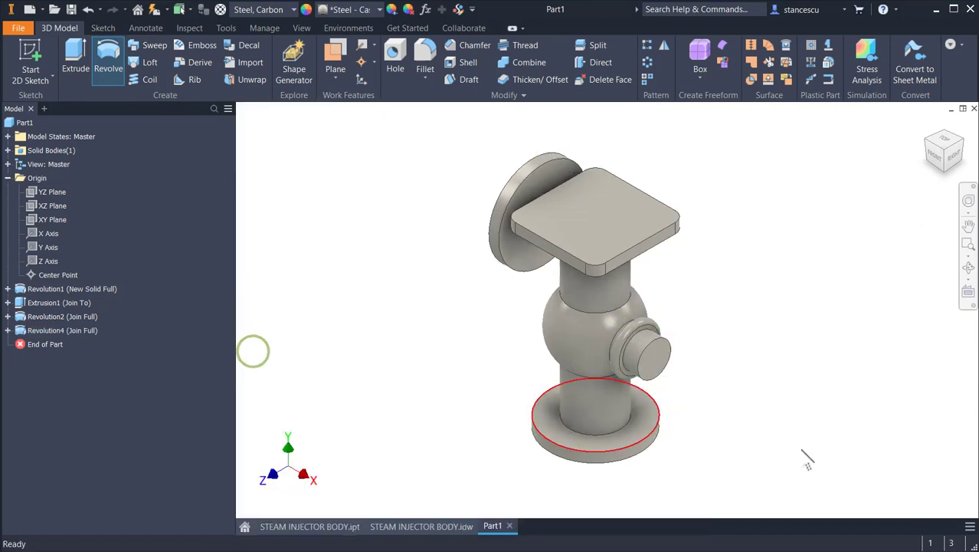
Fillet the two edges where the outlet's neck meets the sphere and the rounded collar with a 3 mm radius
middle_click_drag(732, 301, 792, 265, "shift")
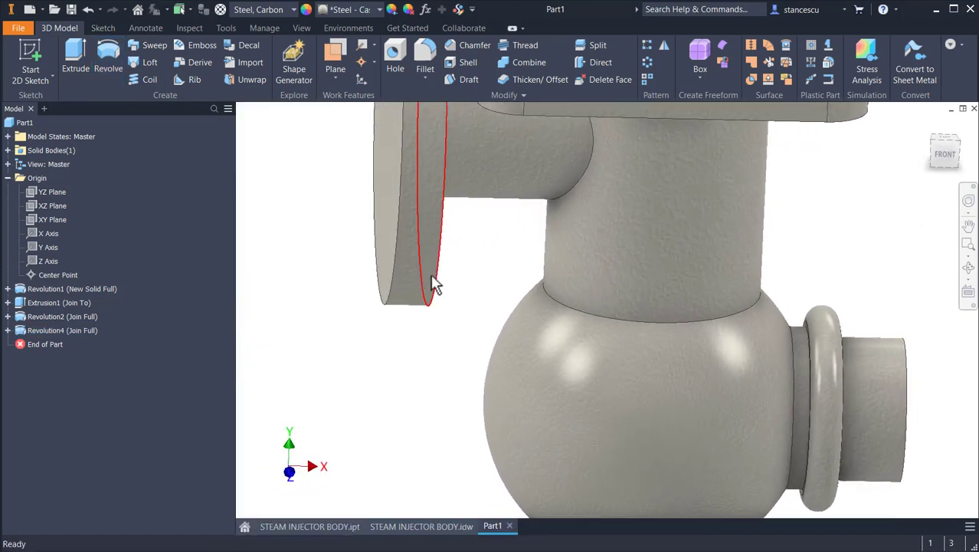
scroll(426, 312, "down", 2)
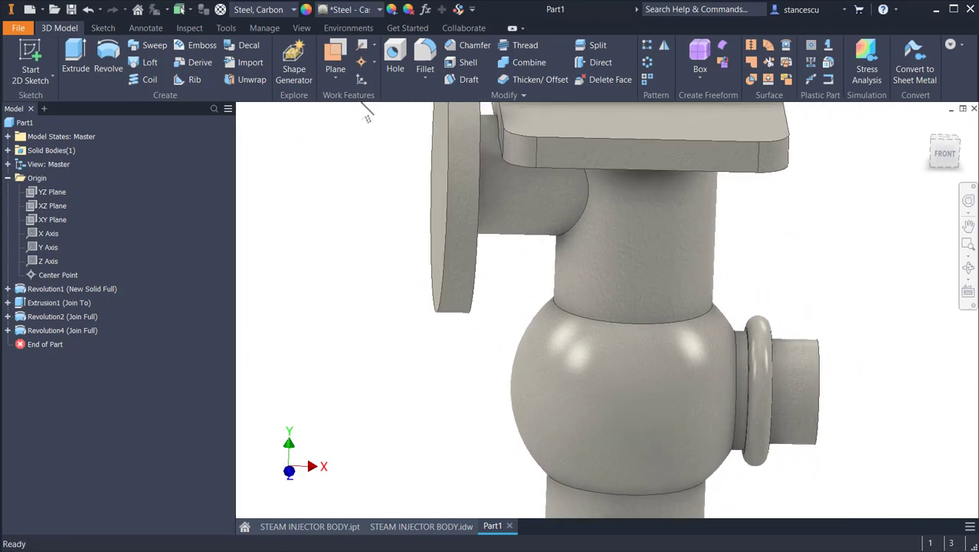
left_click(426, 62)
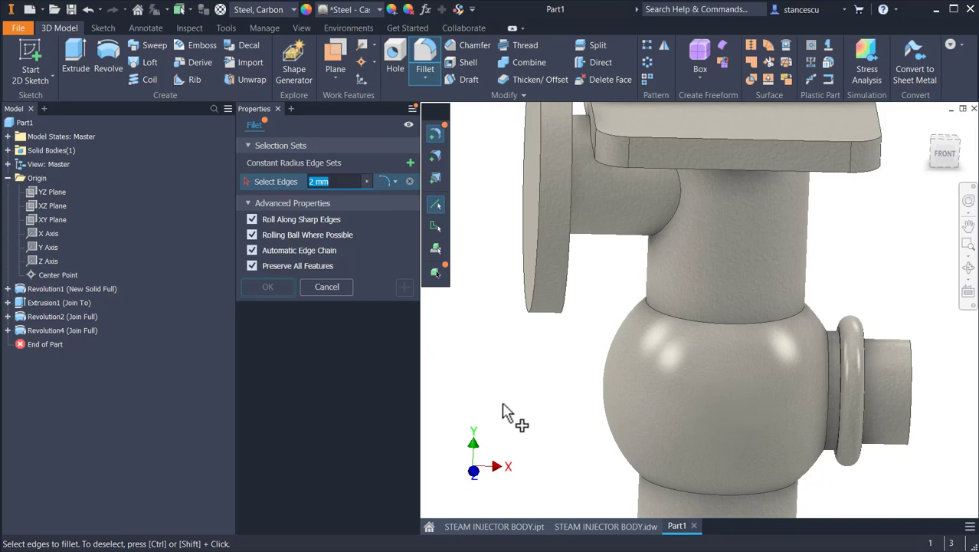
type("3")
left_click(838, 349)
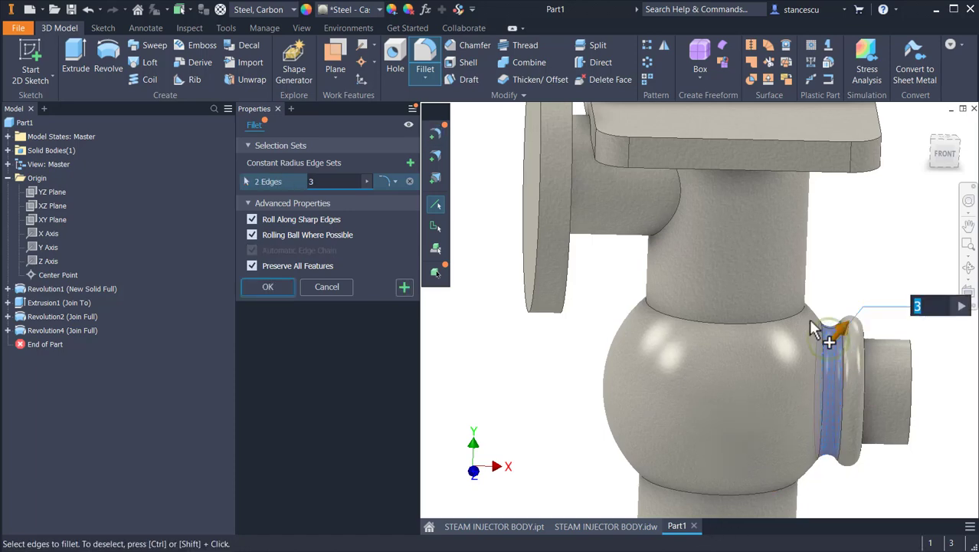
scroll(863, 258, "down", 5)
scroll(903, 378, "up", 4)
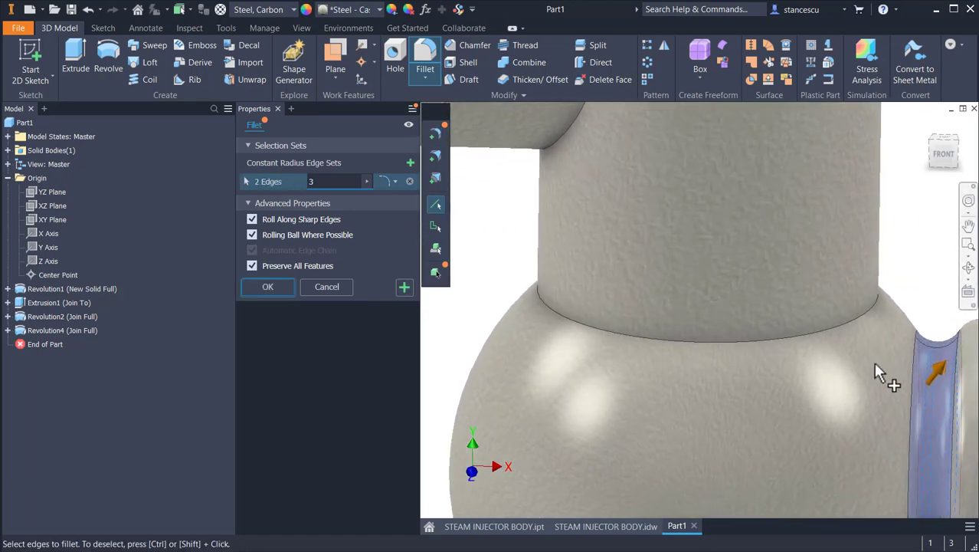
scroll(841, 348, "up", 2)
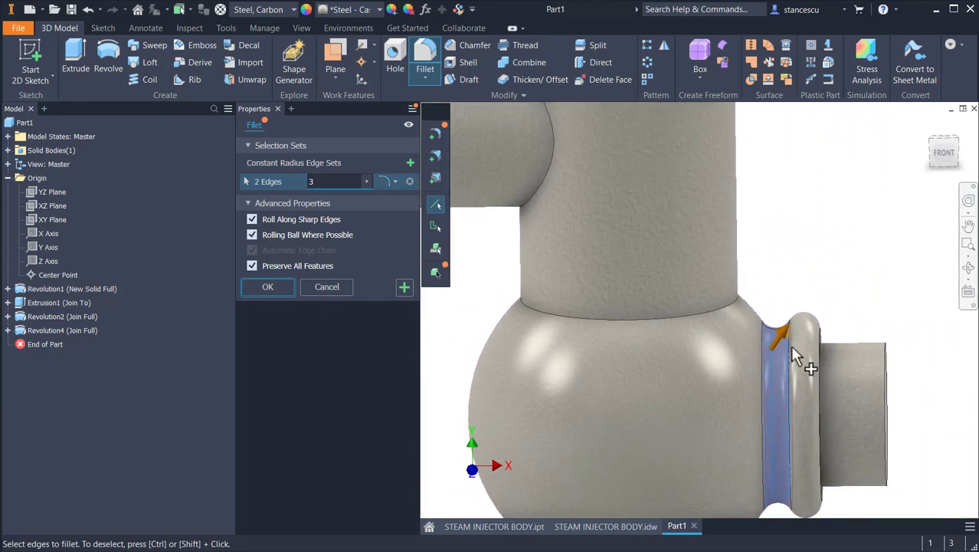
middle_click_drag(793, 348, 805, 338, "shift")
scroll(808, 282, "down", 1)
middle_click_drag(828, 228, 830, 253, "shift")
scroll(830, 230, "up", 2)
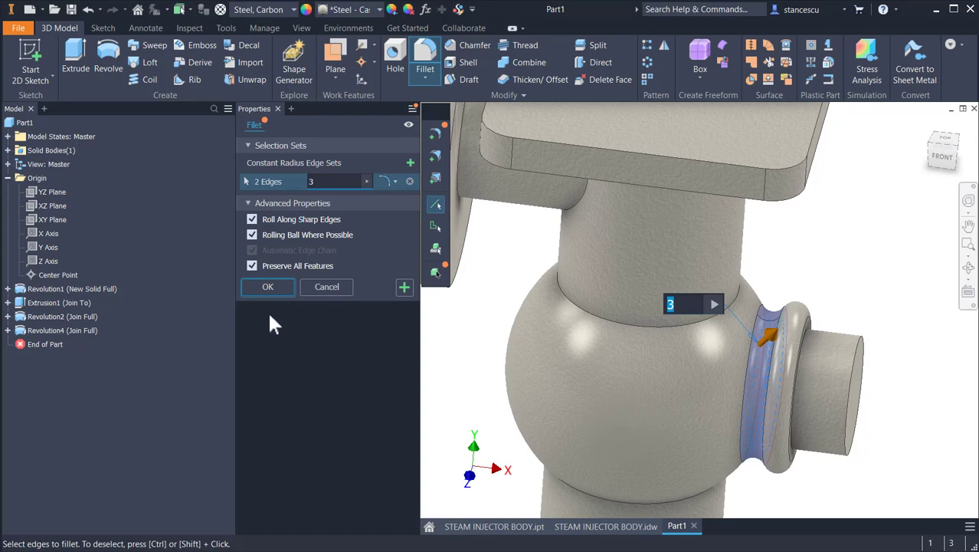
left_click(278, 287)
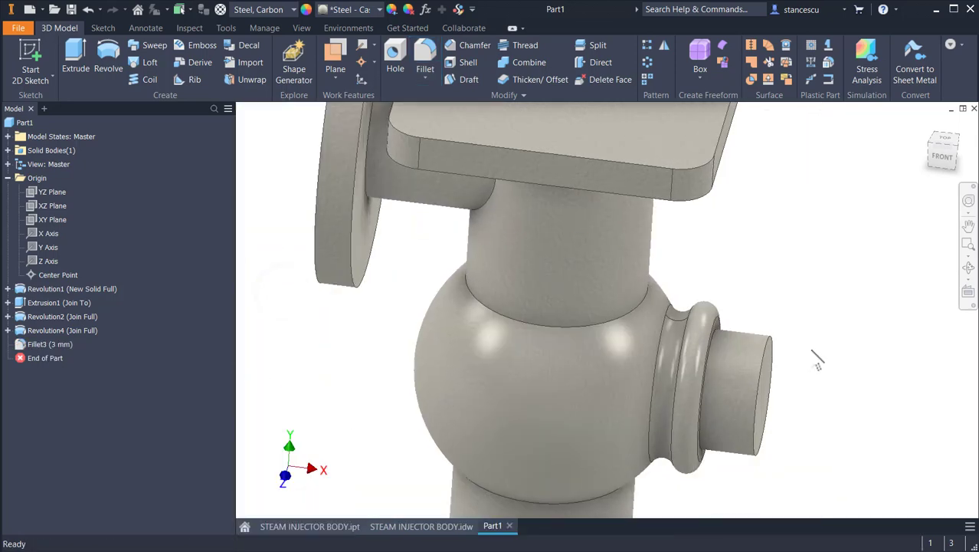
Chamfer the outer end edge of the side outlet with a distance of 1 mm
left_click(768, 352)
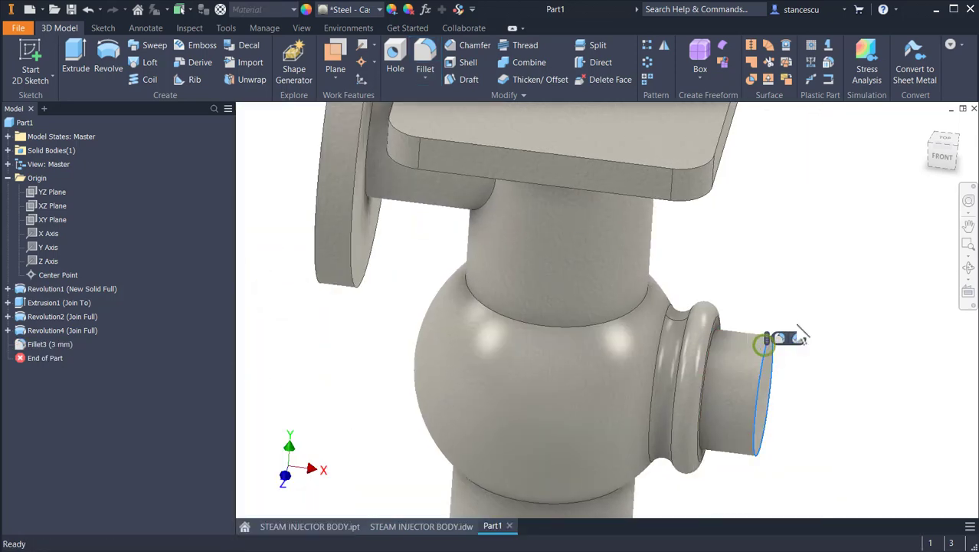
left_click(797, 339)
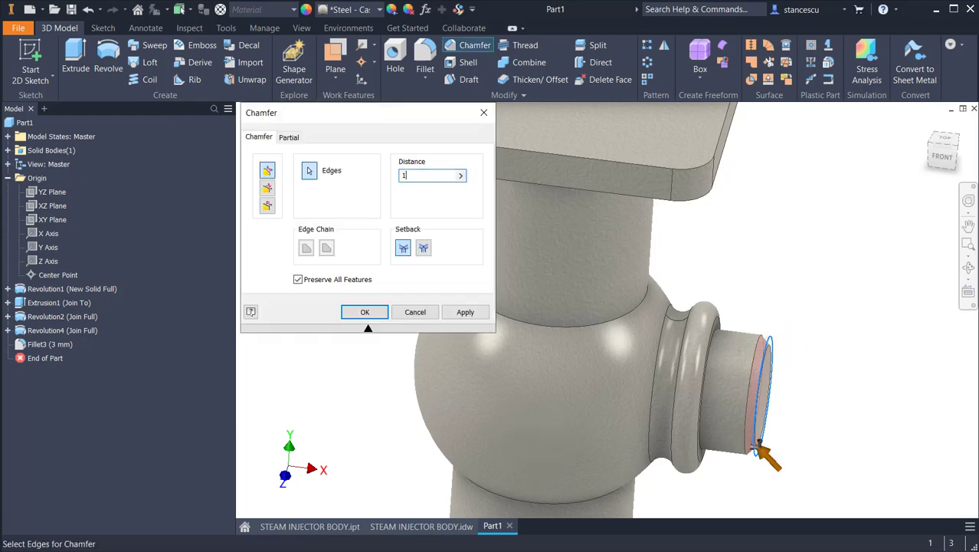
left_click(365, 312)
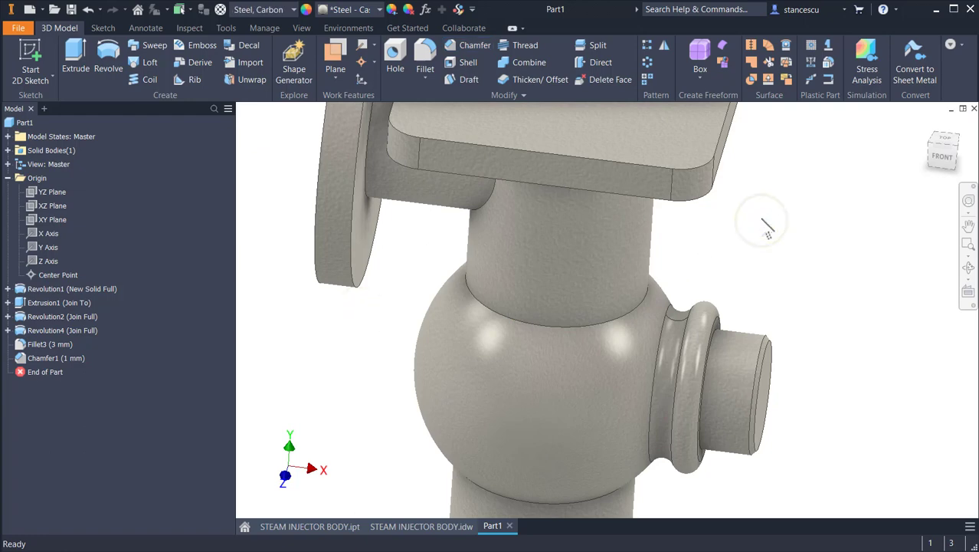
Add a right-hand ISO Pipe Threads G 3/4 class A thread, 16 mm deep, to the outlet's outer cylindrical face
middle_click_drag(737, 336, 756, 175, "shift")
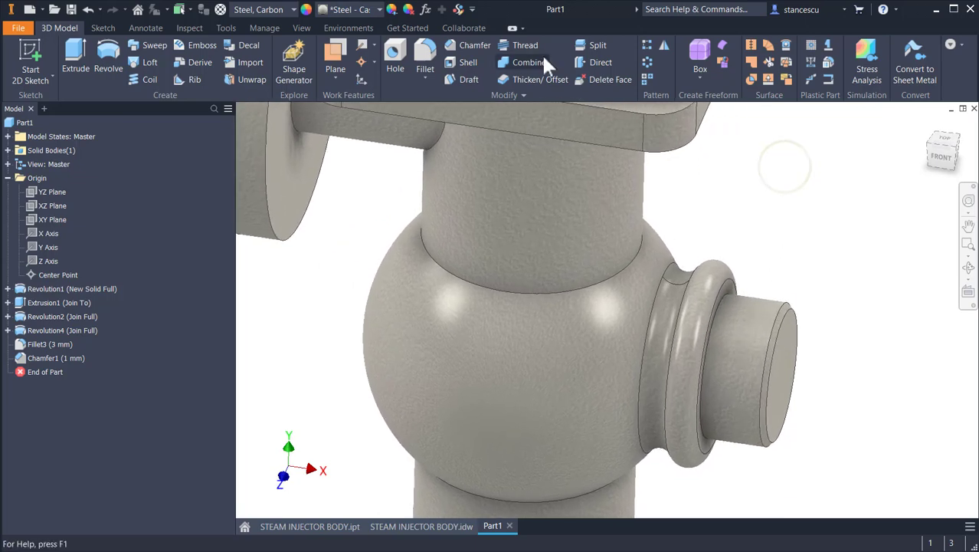
left_click(511, 46)
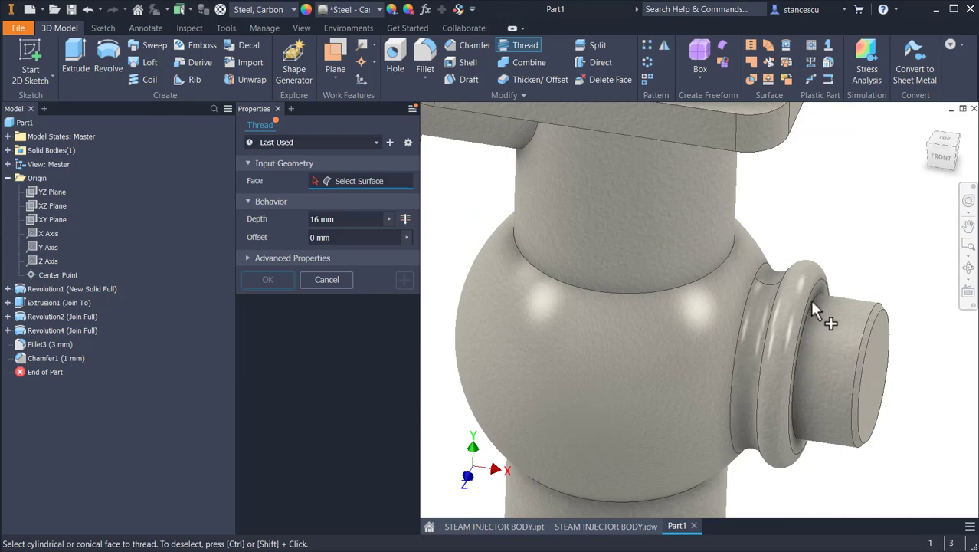
left_click(824, 320)
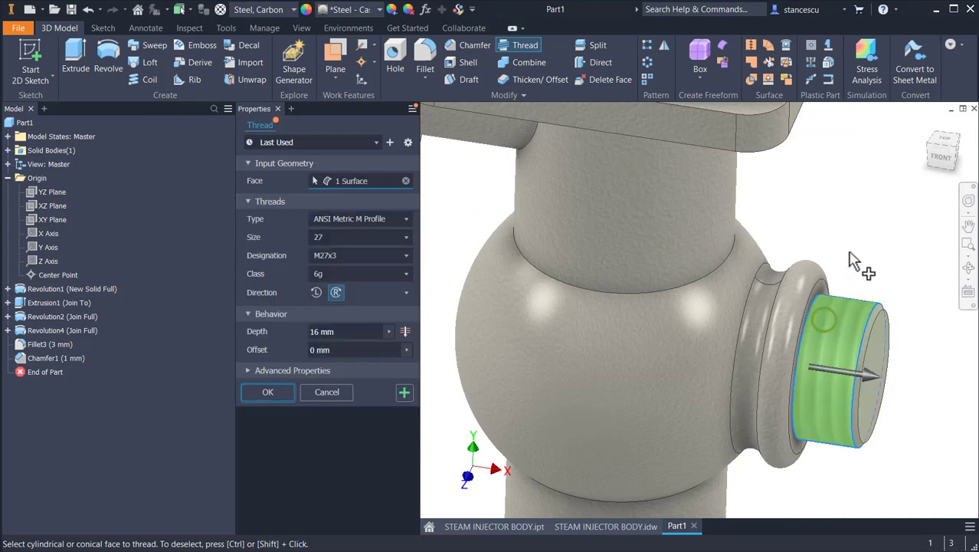
left_click(383, 219)
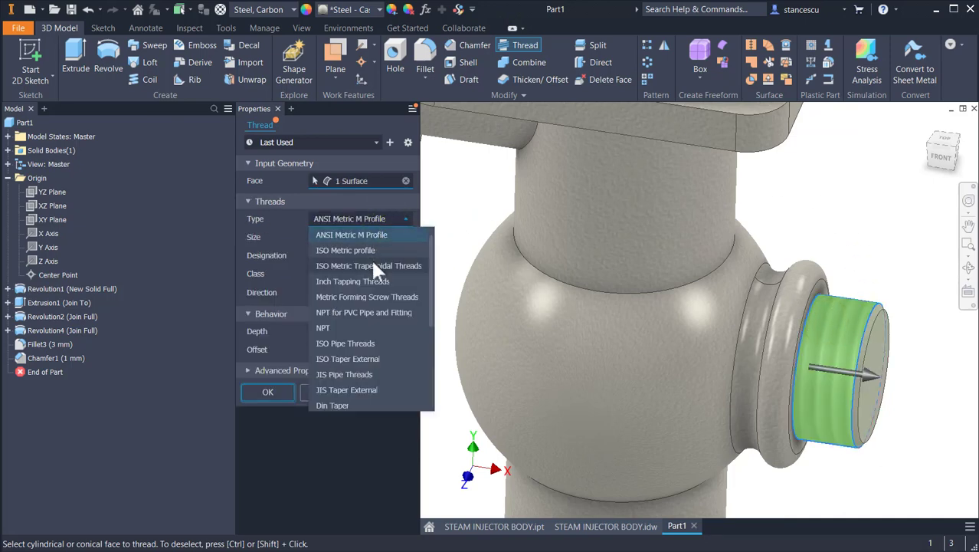
left_click(361, 345)
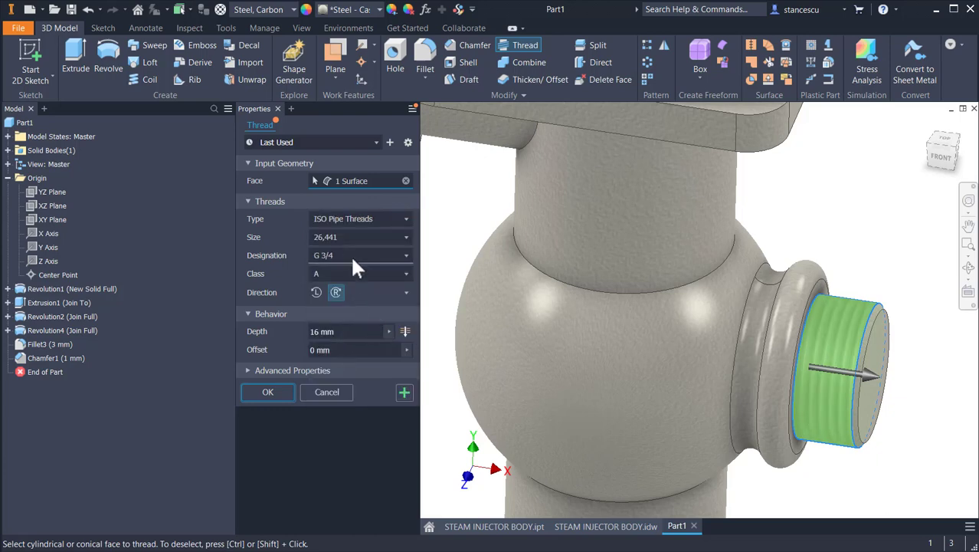
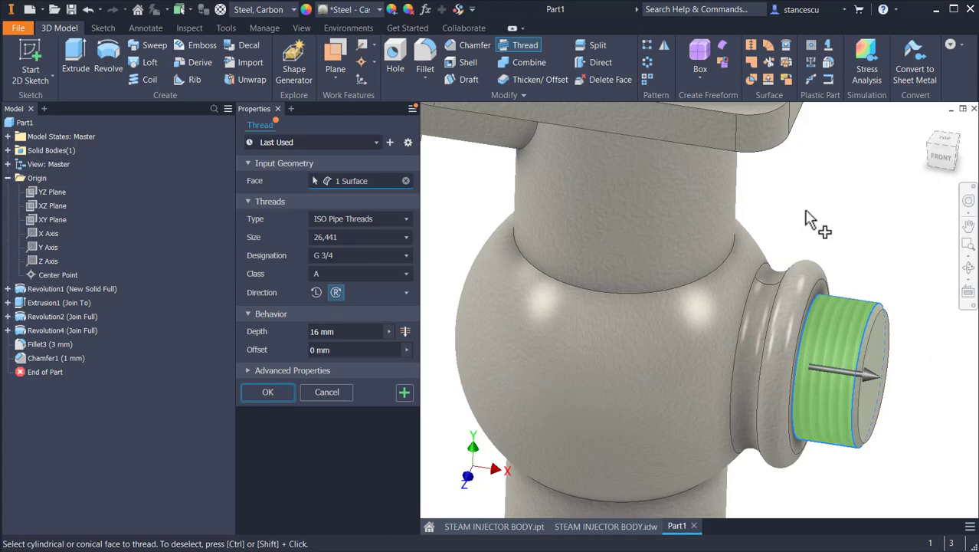
left_click(269, 390)
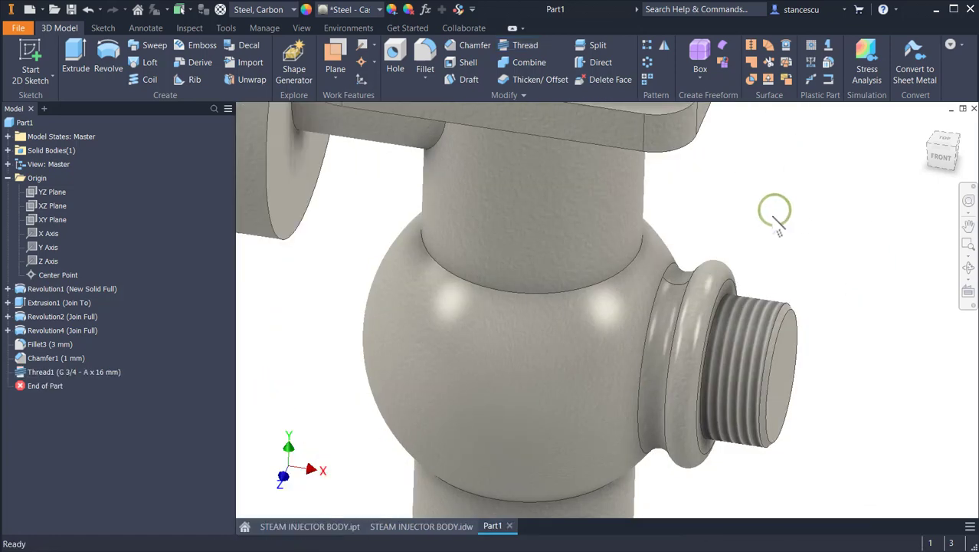
Start a 3 mm fillet on the column's edges above and below the sphere and at the bottom flange
key("F6")
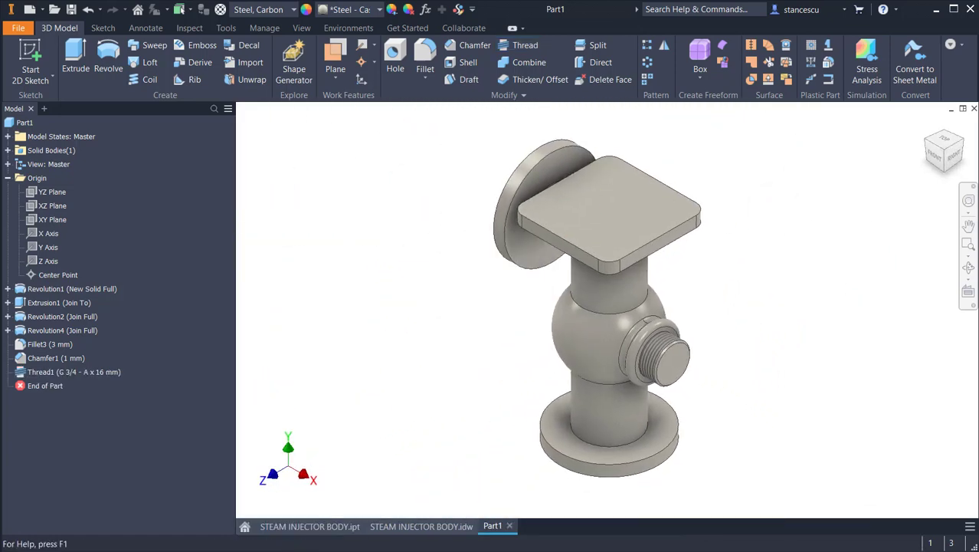
left_click(367, 136)
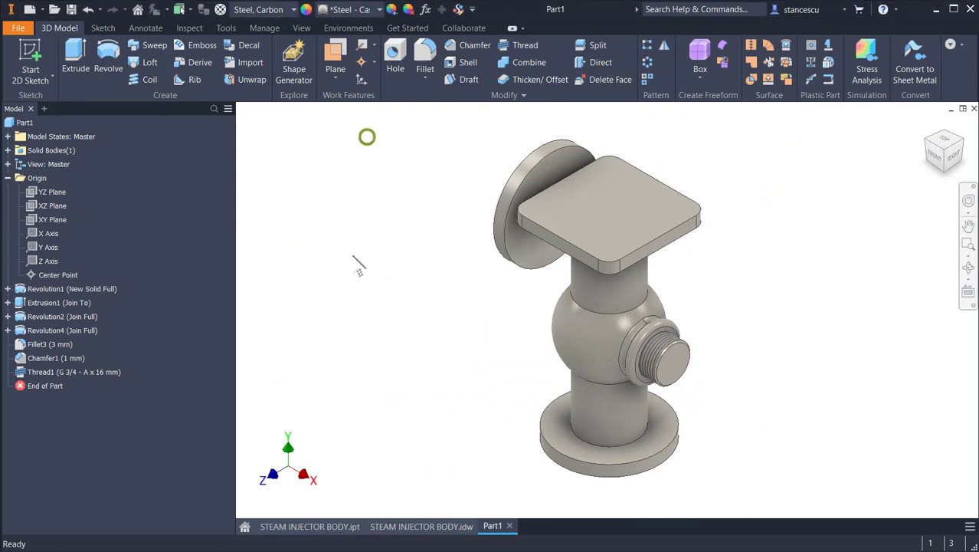
left_click(590, 312)
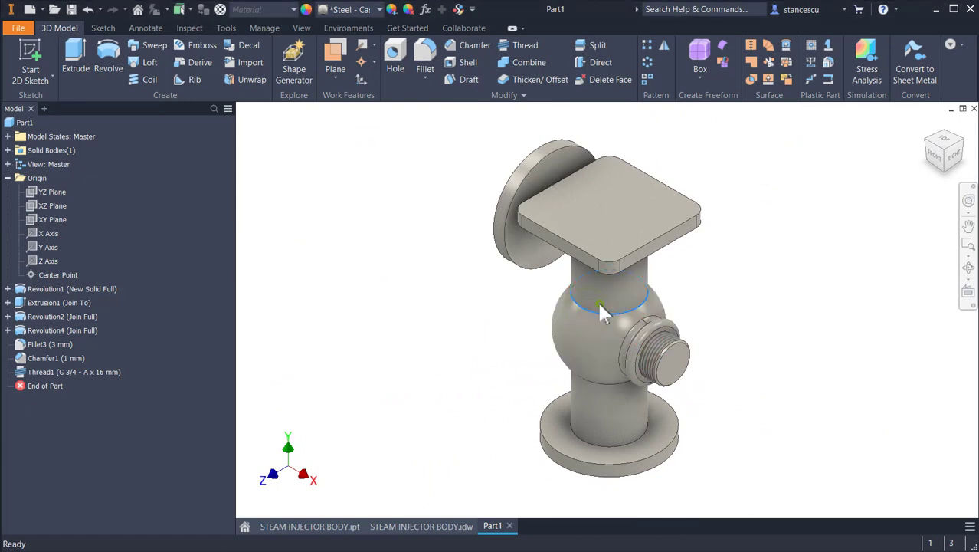
key("f")
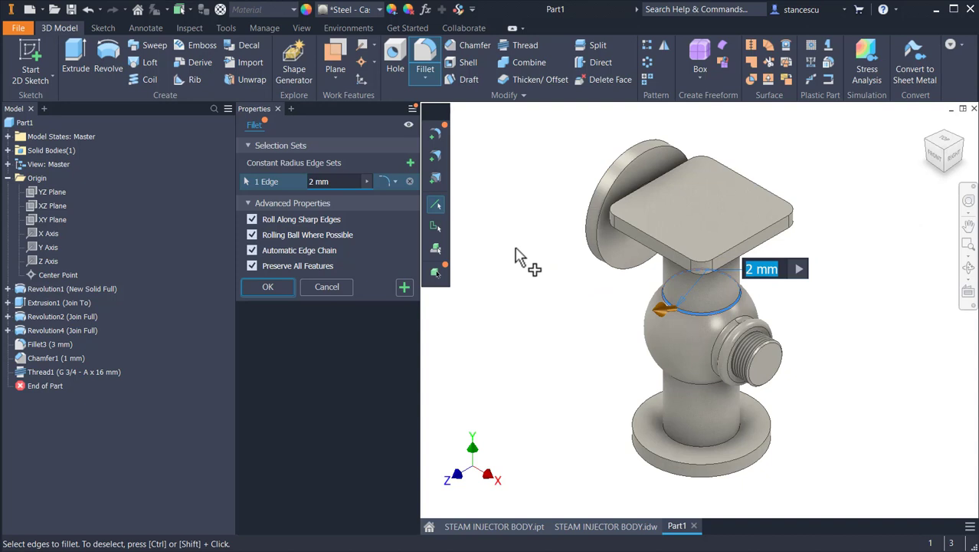
type("3")
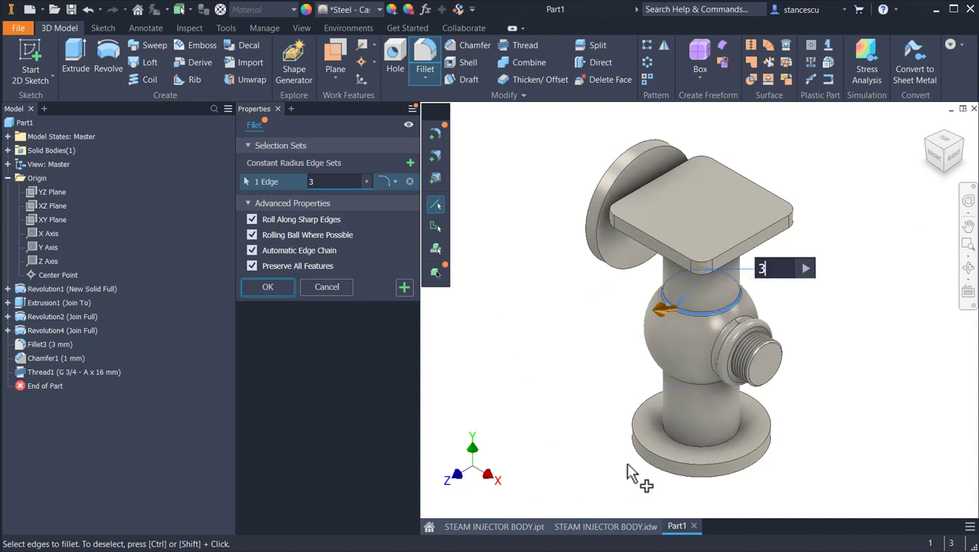
middle_click_drag(663, 387, 667, 371, "shift")
left_click(672, 383)
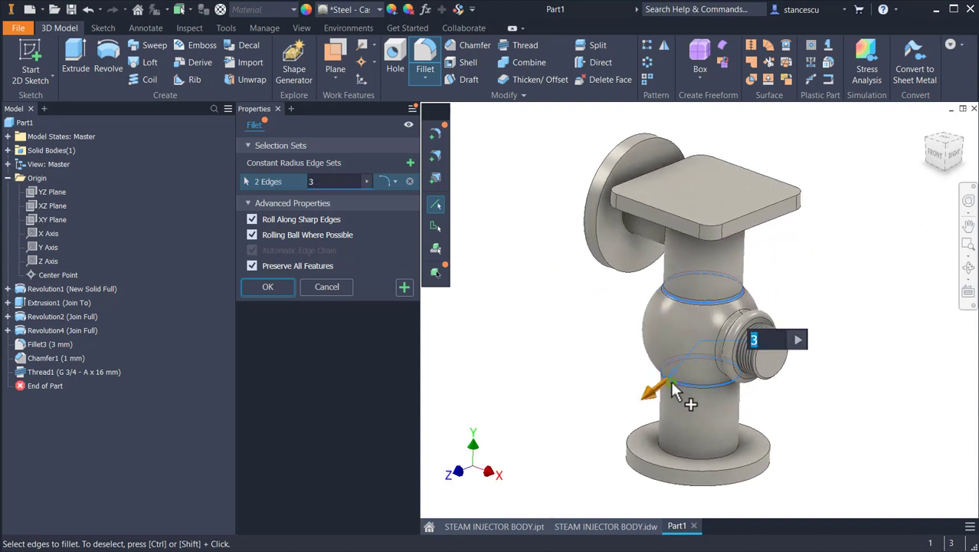
left_click(656, 454)
Add the remaining edges around the side flange's neck and beneath the square plate to the 3 mm fillet and complete it
scroll(636, 391, "up", 6)
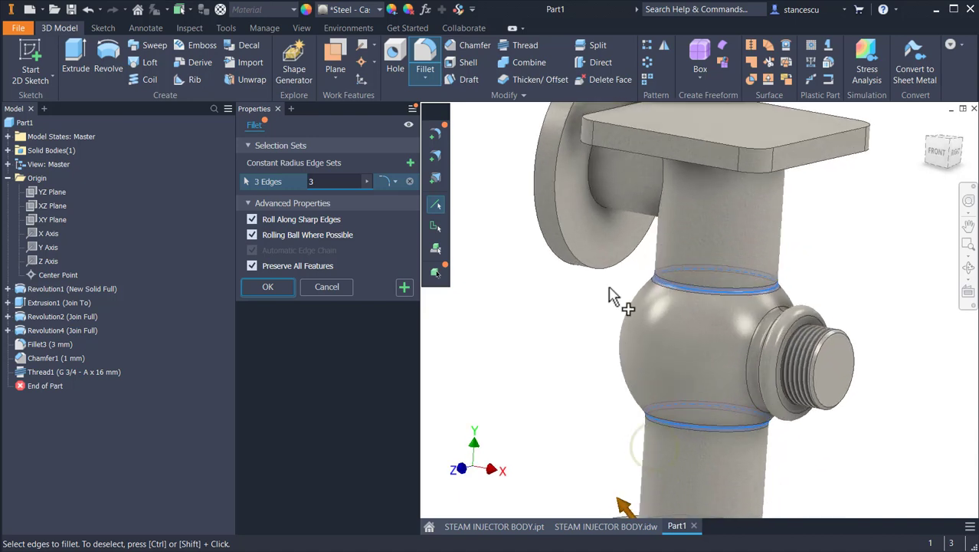
left_click(588, 226)
middle_click_drag(590, 230, 637, 161, "shift")
left_click(637, 161)
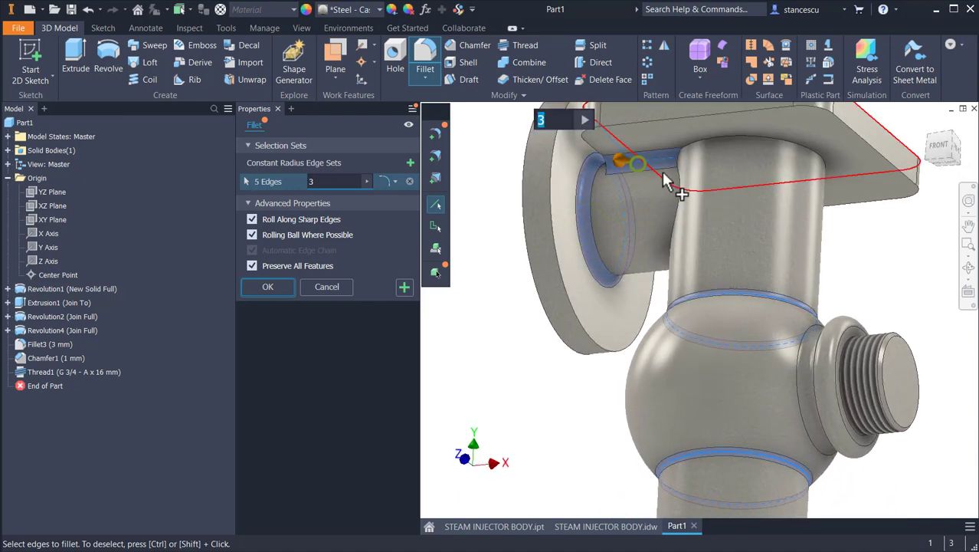
left_click(691, 141)
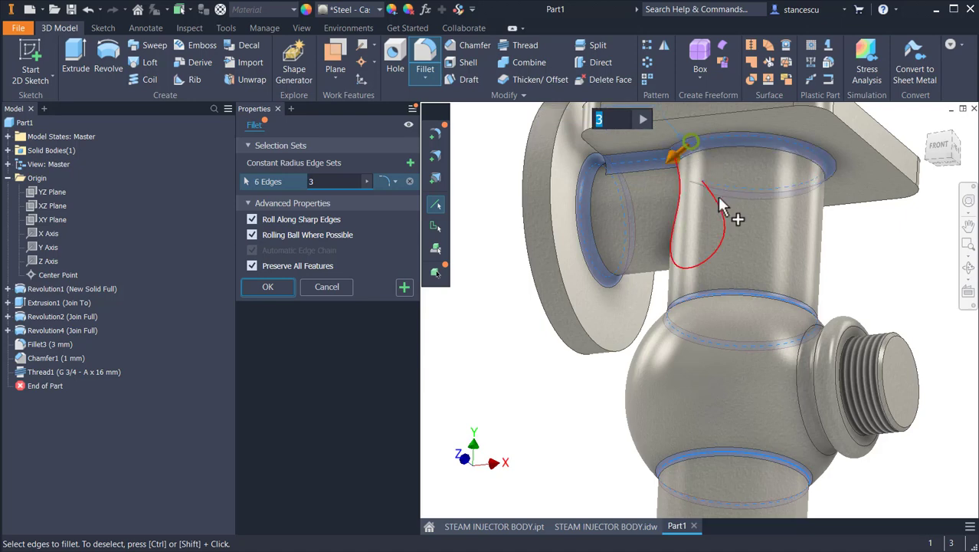
left_click(674, 224)
middle_click_drag(675, 225, 687, 192, "shift")
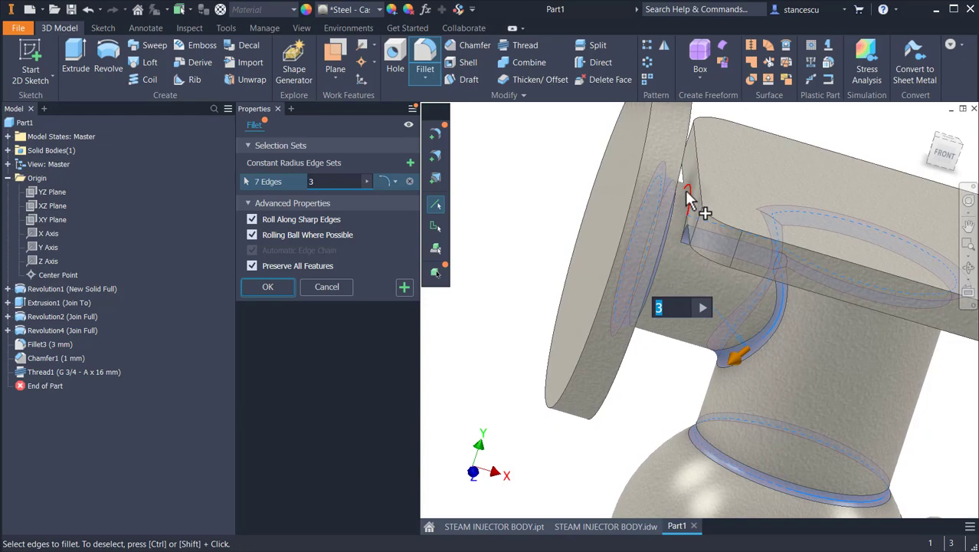
left_click(685, 190)
middle_click_drag(664, 268, 866, 389, "shift")
left_click(756, 216)
key("F6")
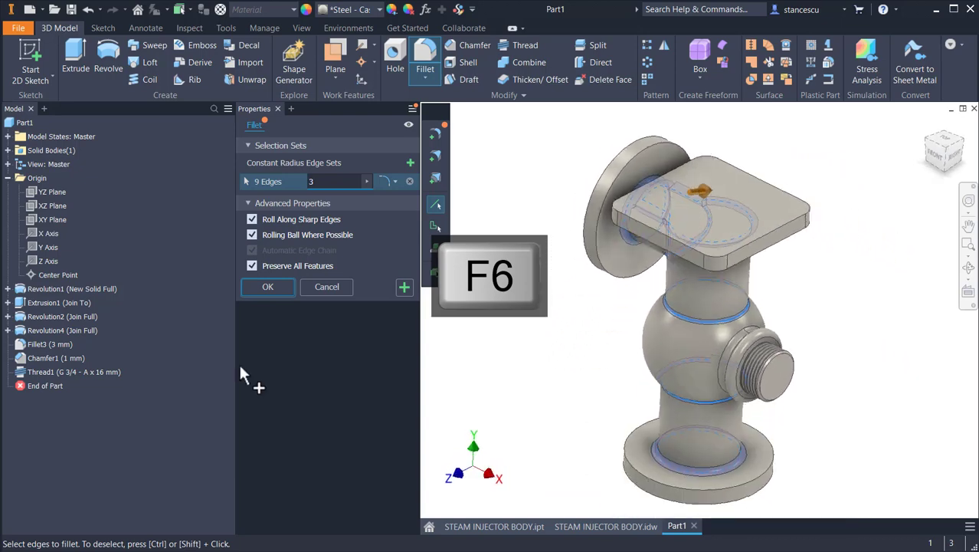
left_click(279, 286)
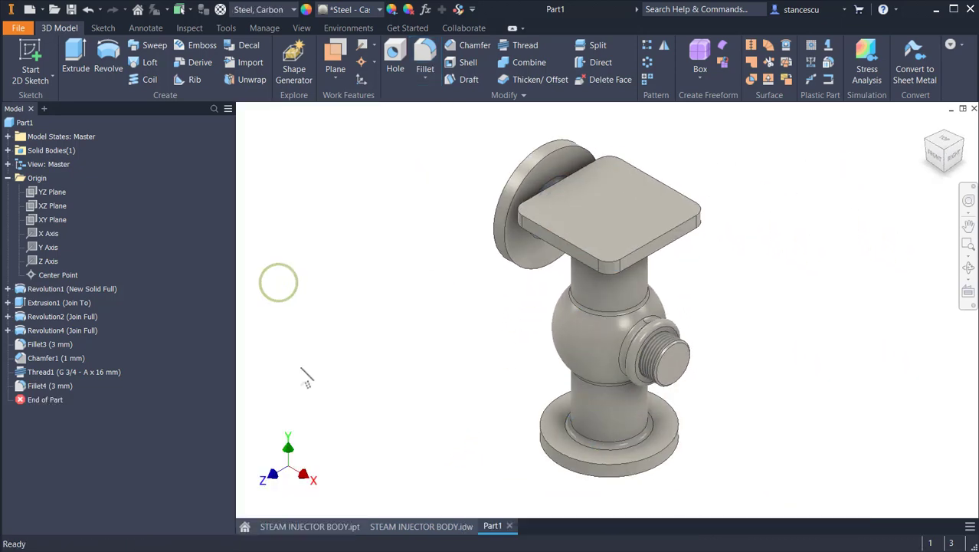
Create a sketch on the square plate's top face with its projected corner centers, checking the hole layout in the STEAM INJECTOR BODY drawing
left_click(586, 200)
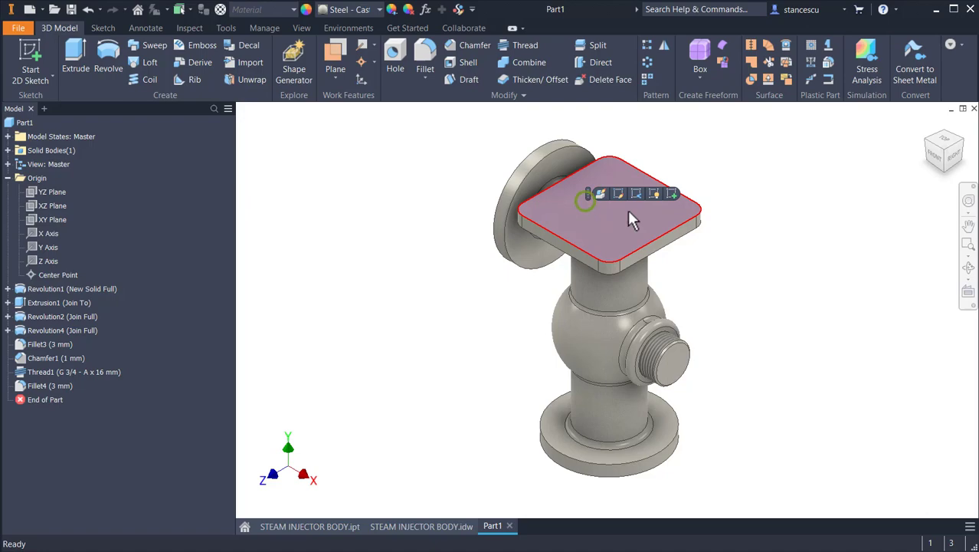
left_click(672, 193)
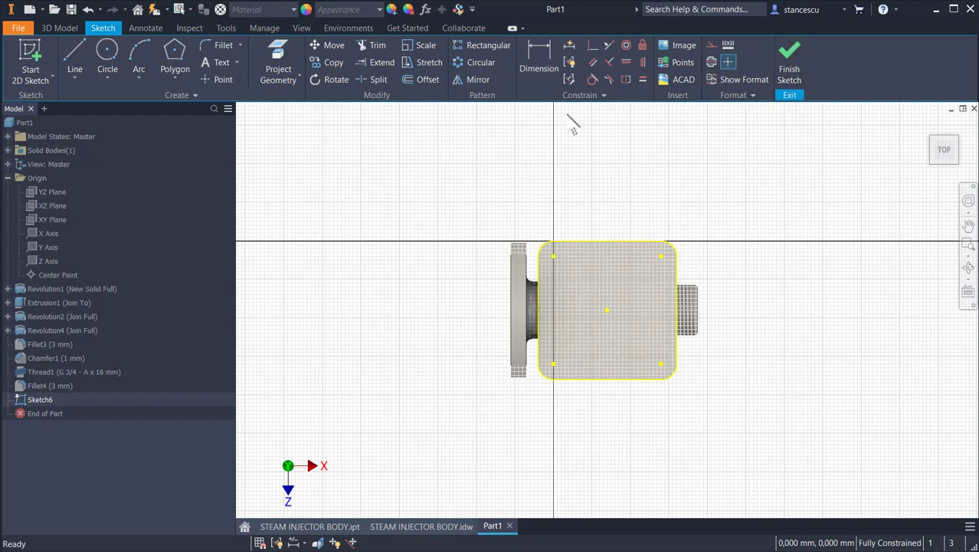
left_click(418, 526)
mouse_move(683, 265)
middle_mouse_down()
mouse_move(503, 335)
mouse_move(487, 318)
middle_mouse_up()
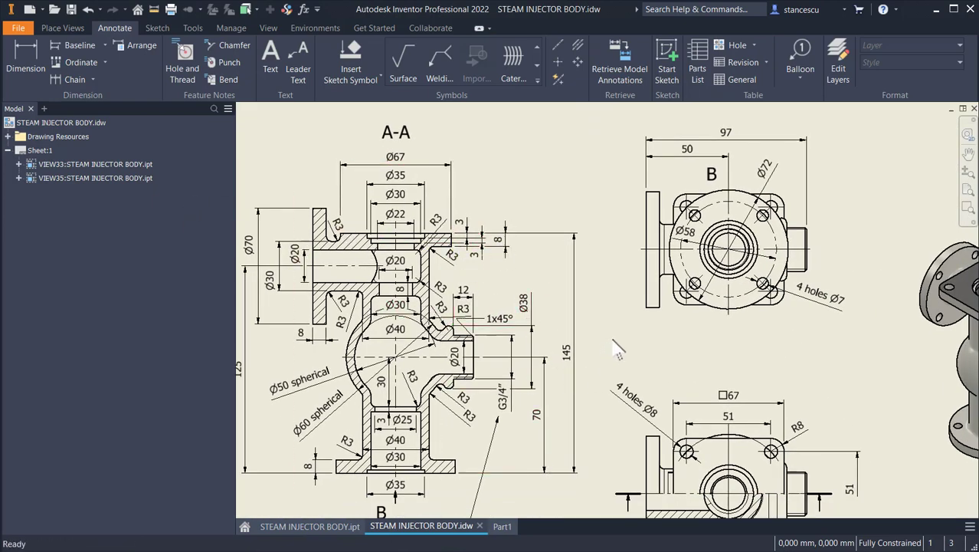
middle_click_drag(618, 349, 610, 258)
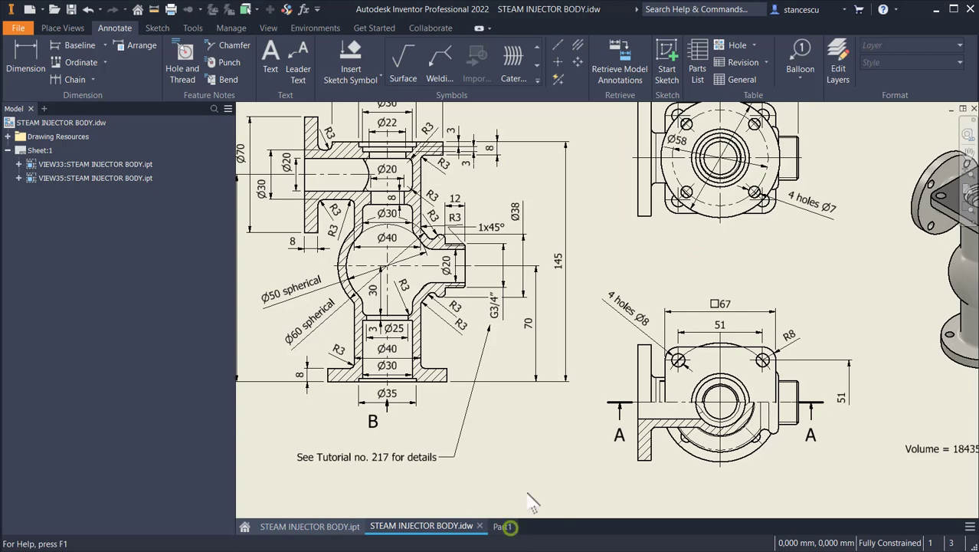
left_click(503, 526)
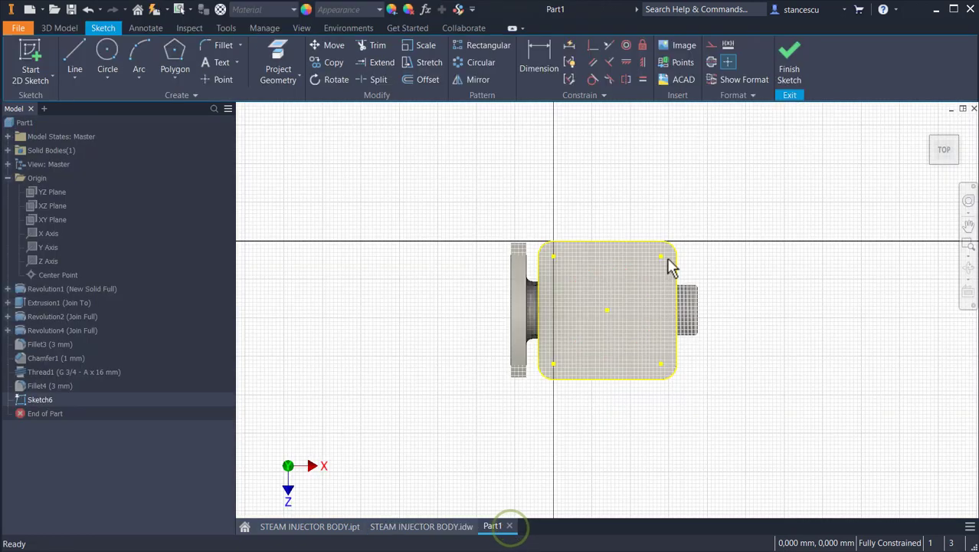
left_click(789, 46)
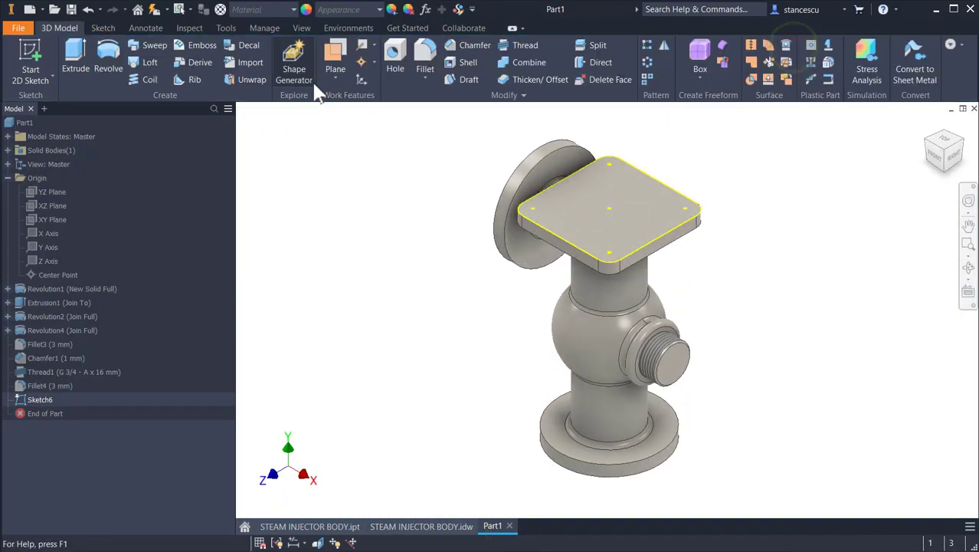
Start a Hole feature positioned at the four corner center points on the square plate
left_click(395, 55)
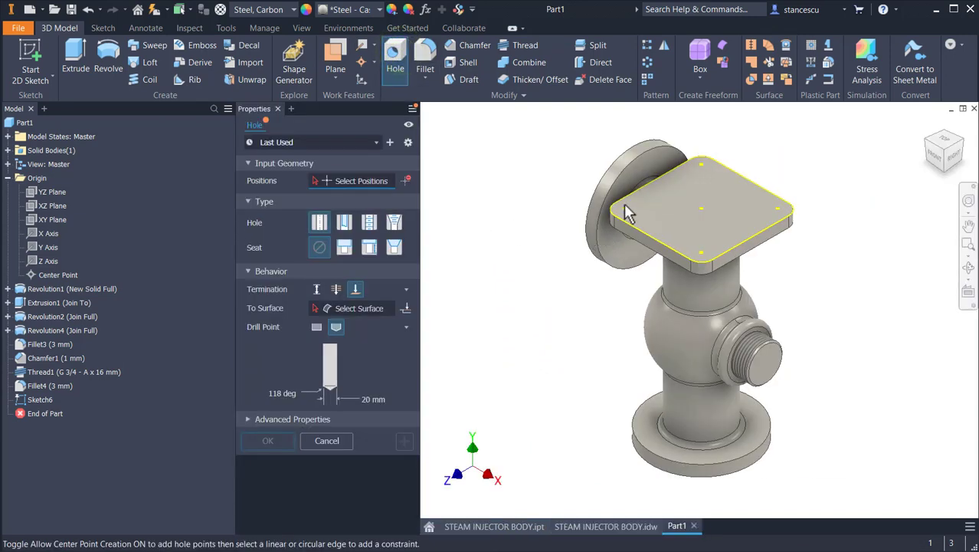
left_click(626, 214)
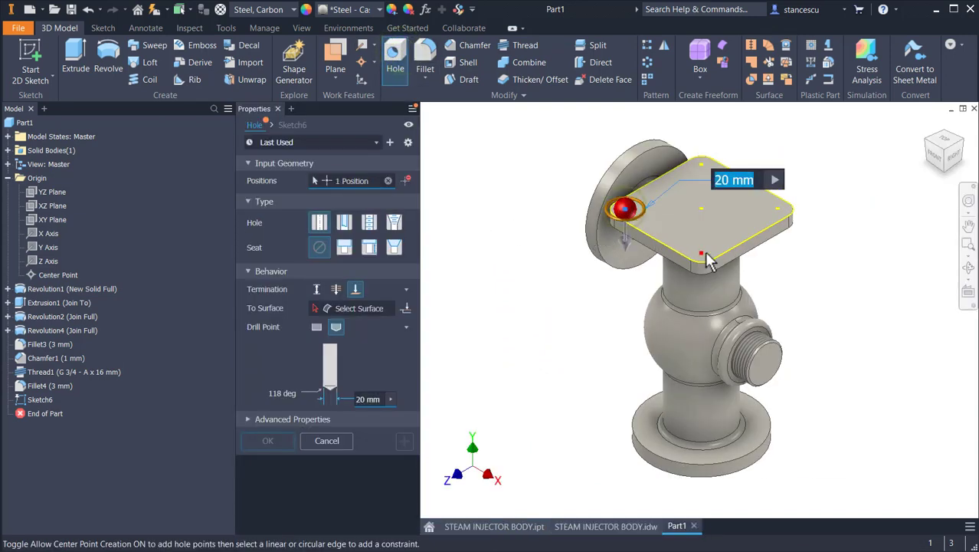
left_click(703, 252)
left_click(778, 208)
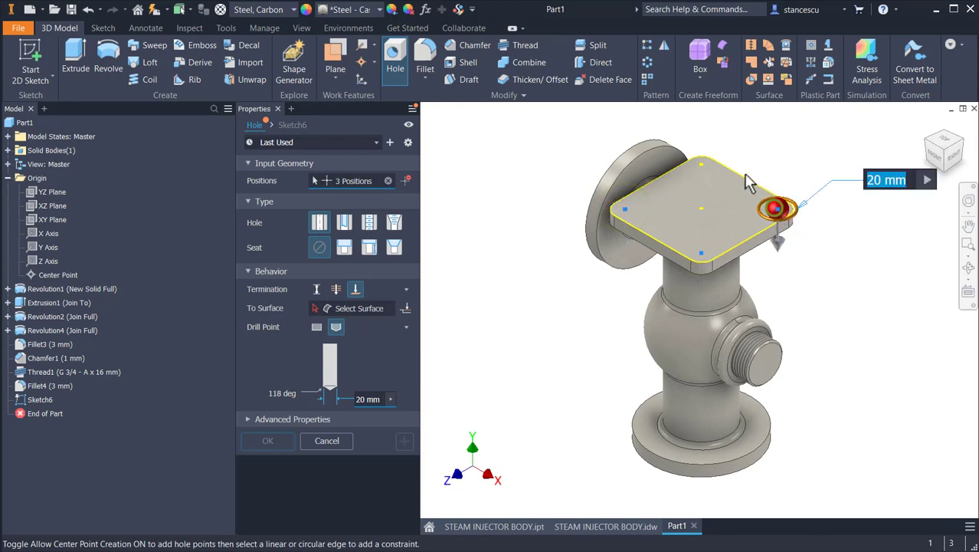
left_click(701, 165)
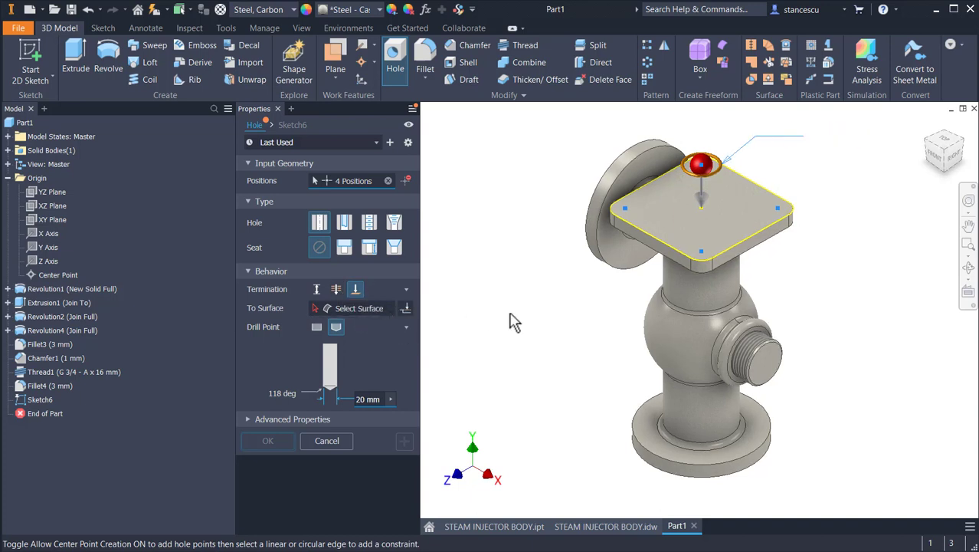
Terminate the four corner holes at the plate's underside and set their diameter to 8 mm
middle_click_drag(625, 380, 636, 206, "shift")
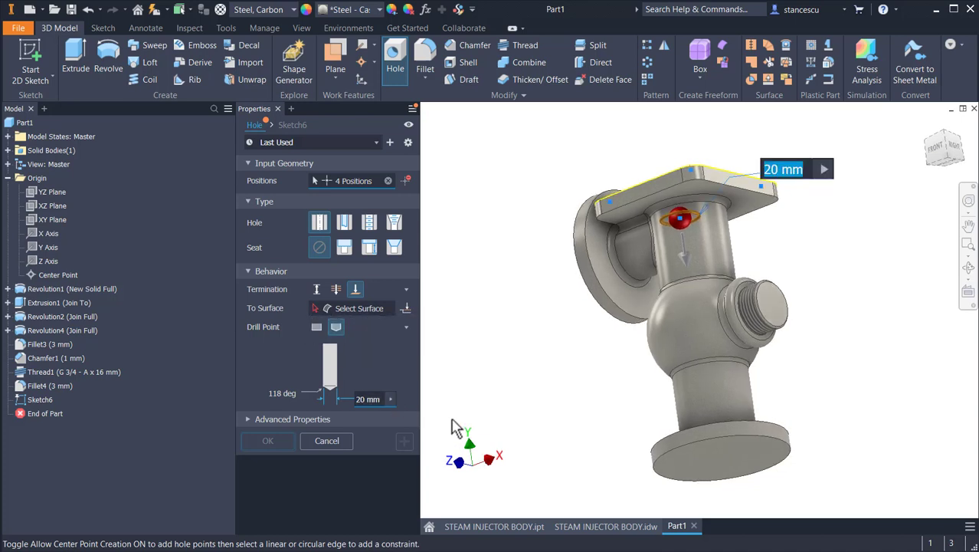
left_click(314, 309)
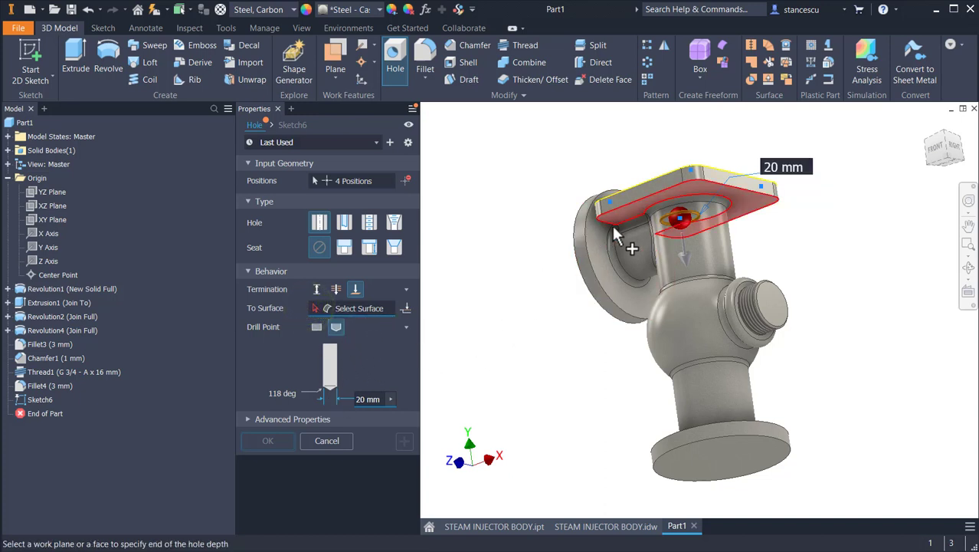
left_click(633, 212)
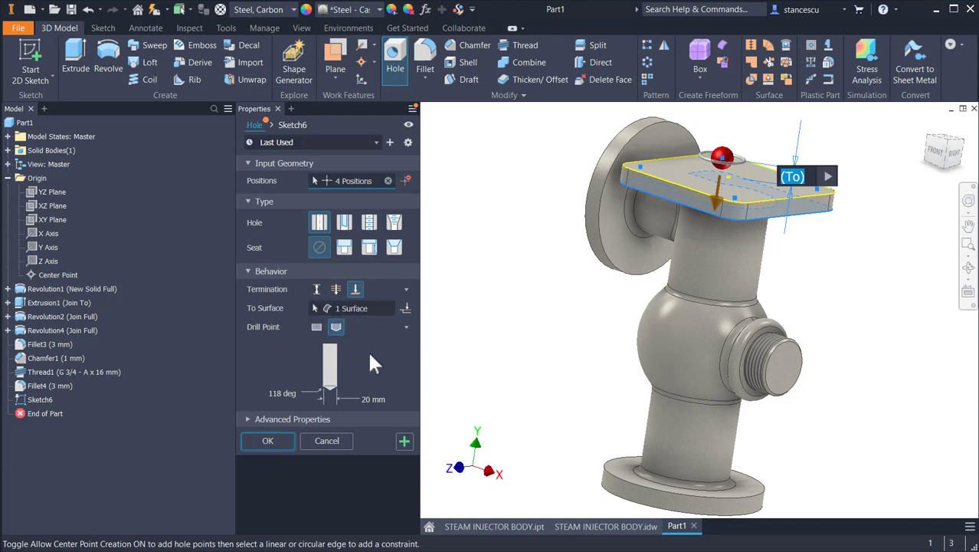
middle_click_drag(696, 284, 662, 194, "shift")
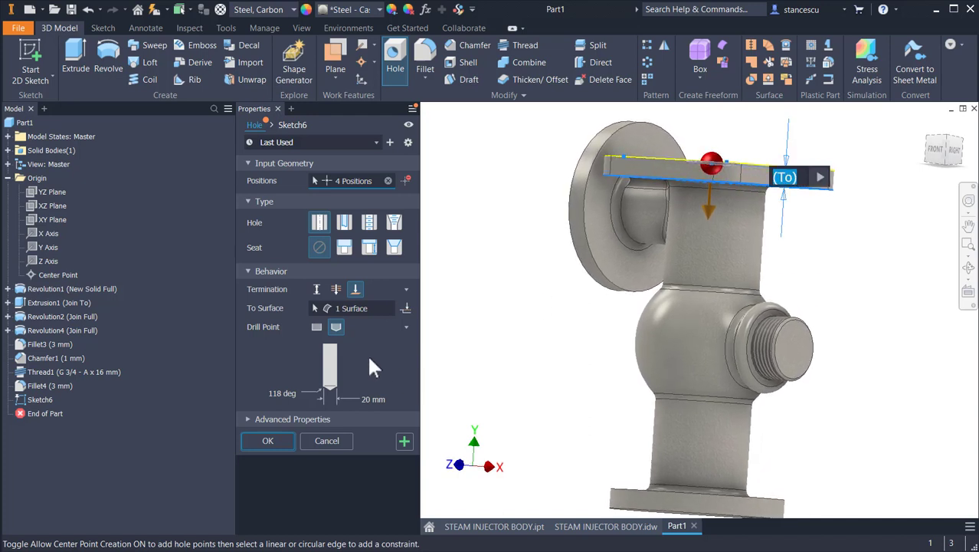
left_click(369, 398)
type("8")
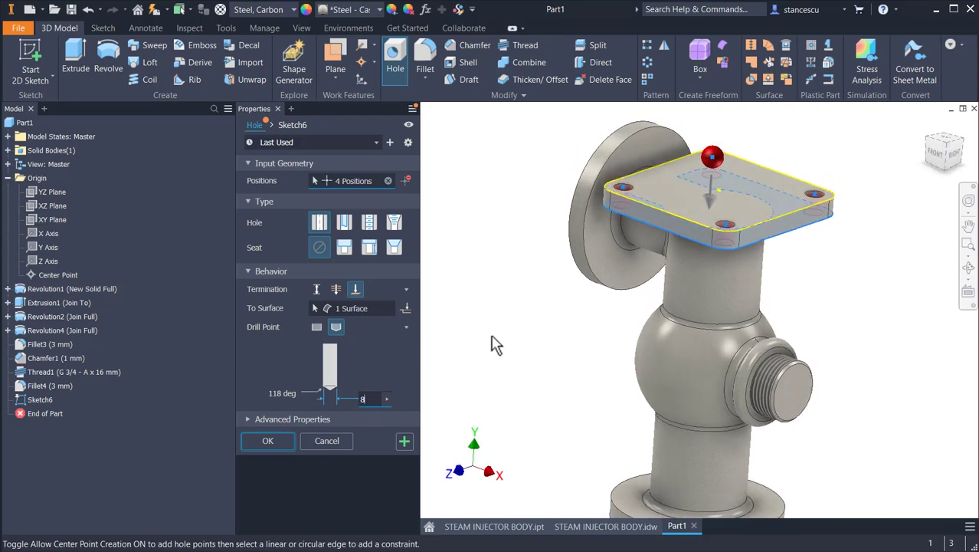
left_click(271, 435)
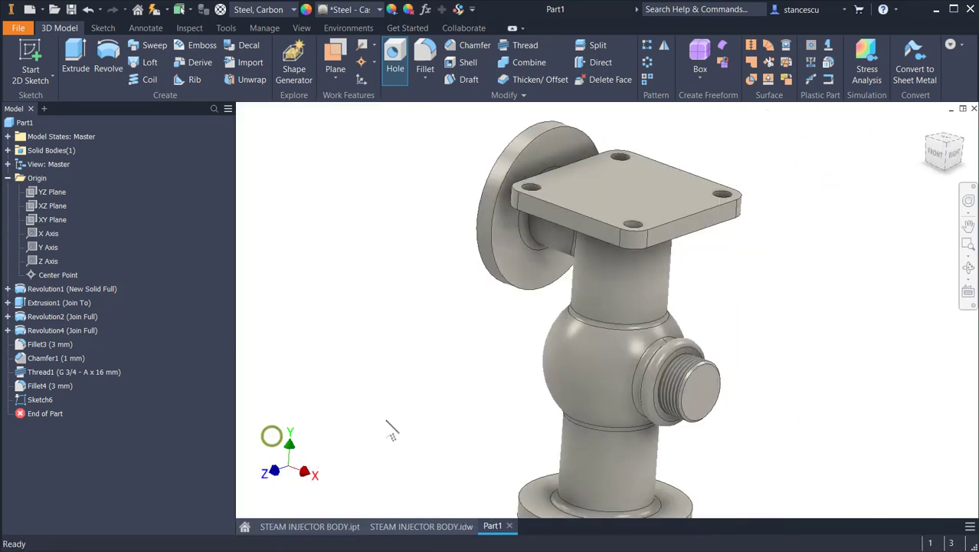
Examine the bottom flange's hole dimensions in view B of the STEAM INJECTOR BODY drawing
middle_click_drag(475, 340, 440, 502, "shift")
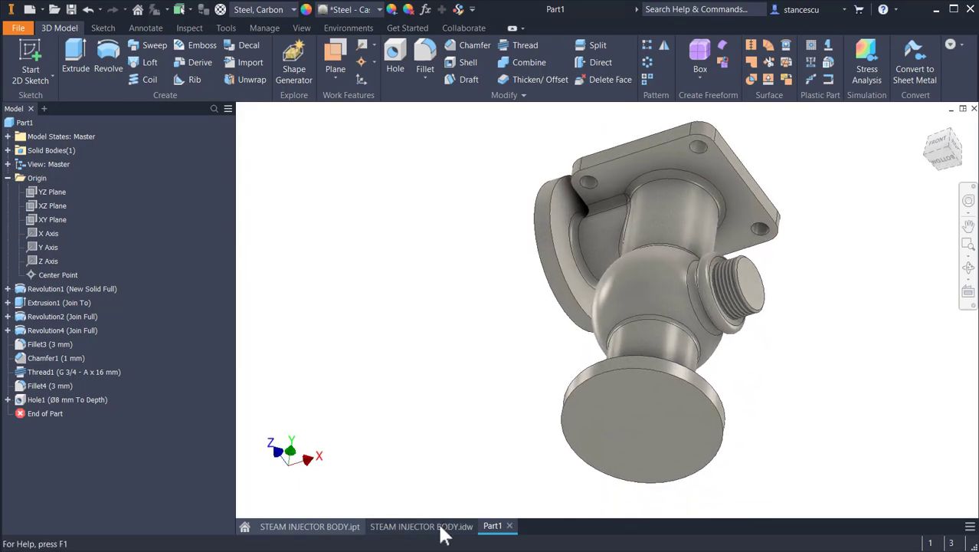
left_click(440, 527)
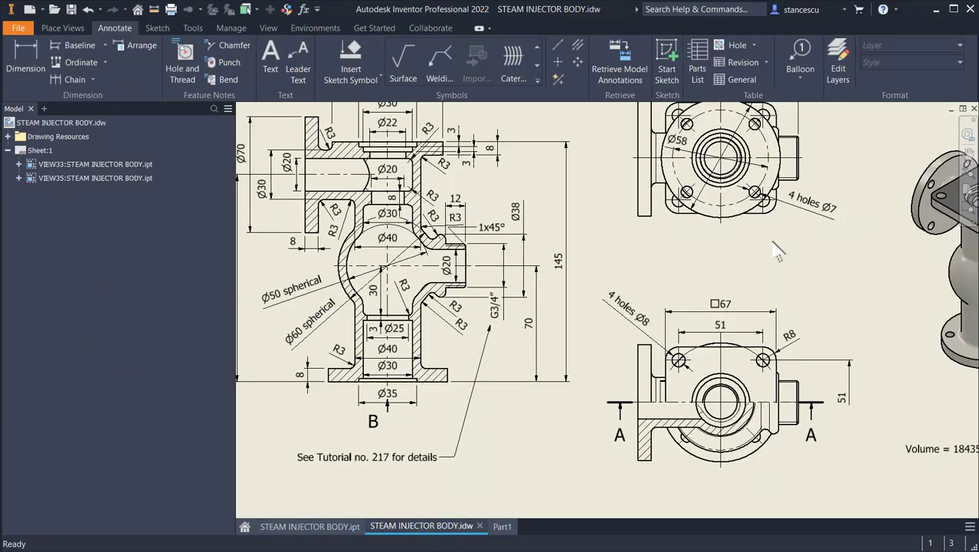
scroll(757, 247, "up", 2)
scroll(744, 230, "up", 2)
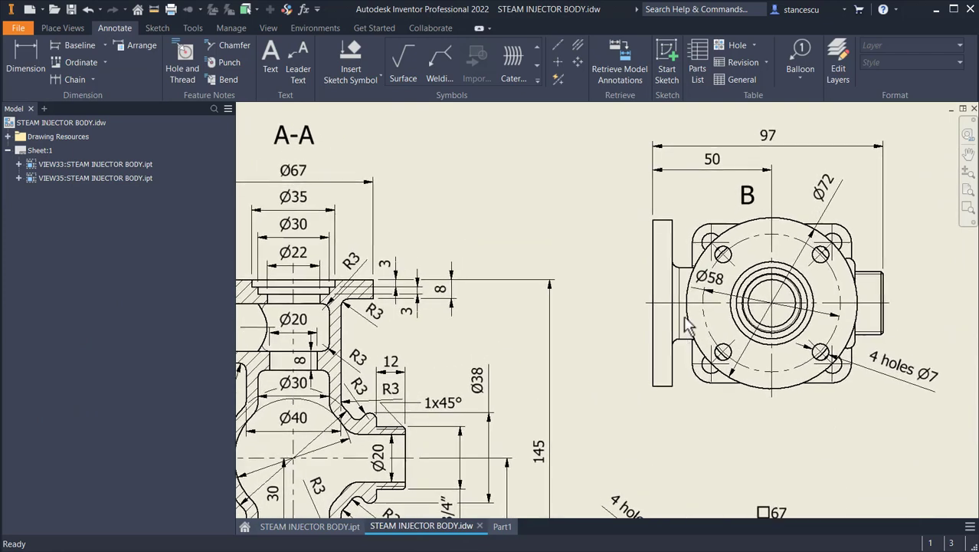
left_click_drag(724, 285, 718, 294)
left_click_drag(744, 261, 735, 248)
scroll(601, 380, "down", 3)
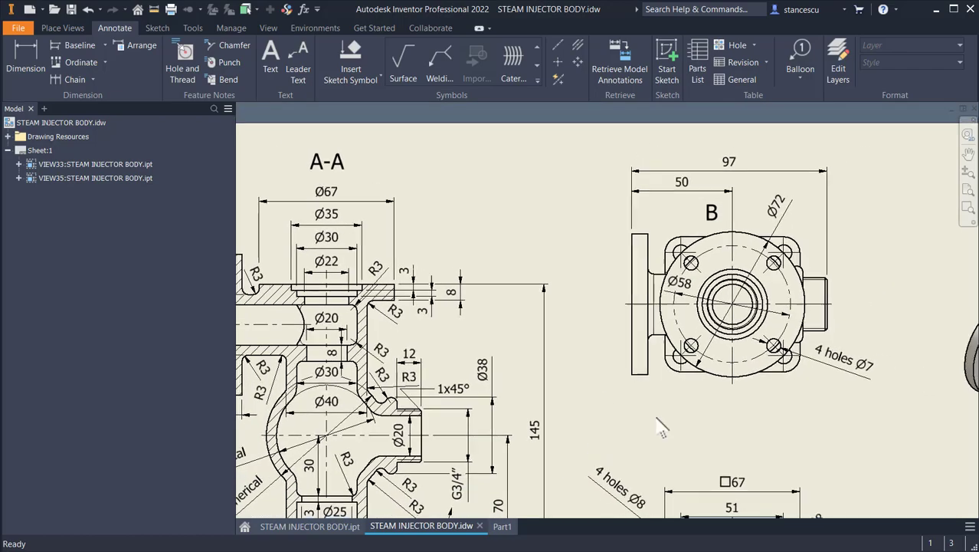
mouse_move(822, 442)
middle_mouse_down()
mouse_move(778, 435)
mouse_move(763, 415)
mouse_move(738, 411)
middle_mouse_up()
scroll(779, 433, "up", 1)
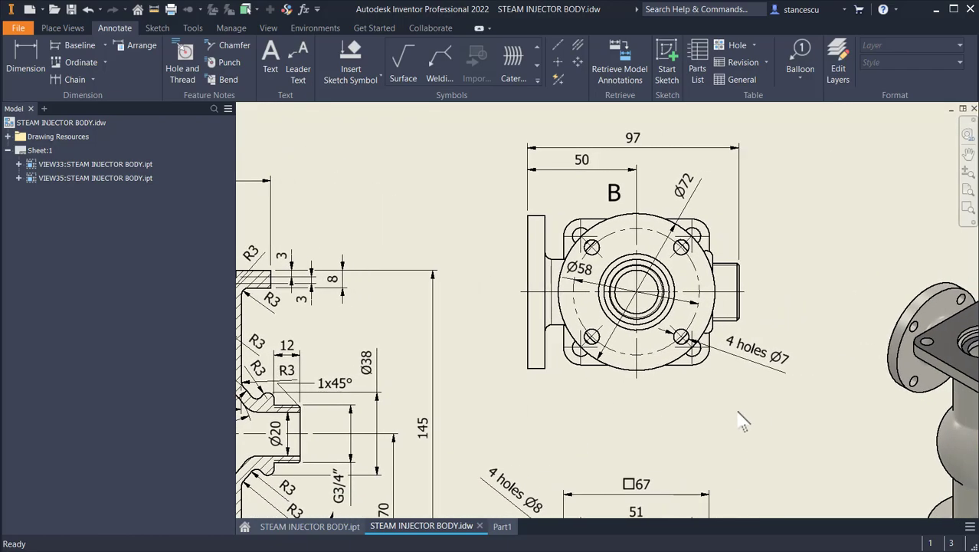
Extend the flange hole note in view B to read "4 holes Ø7 equidistant" and move it clear of the view
double_click(747, 356)
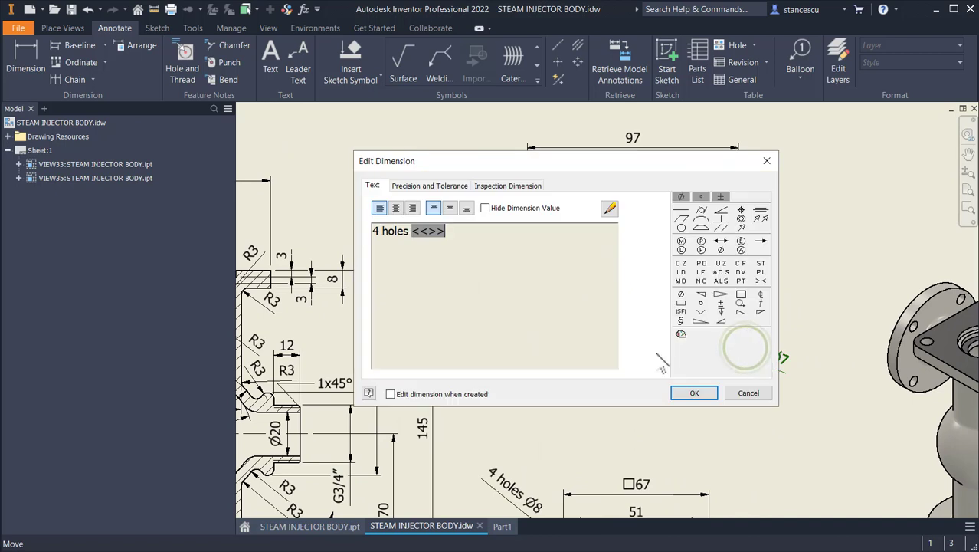
left_click(484, 234)
type("e")
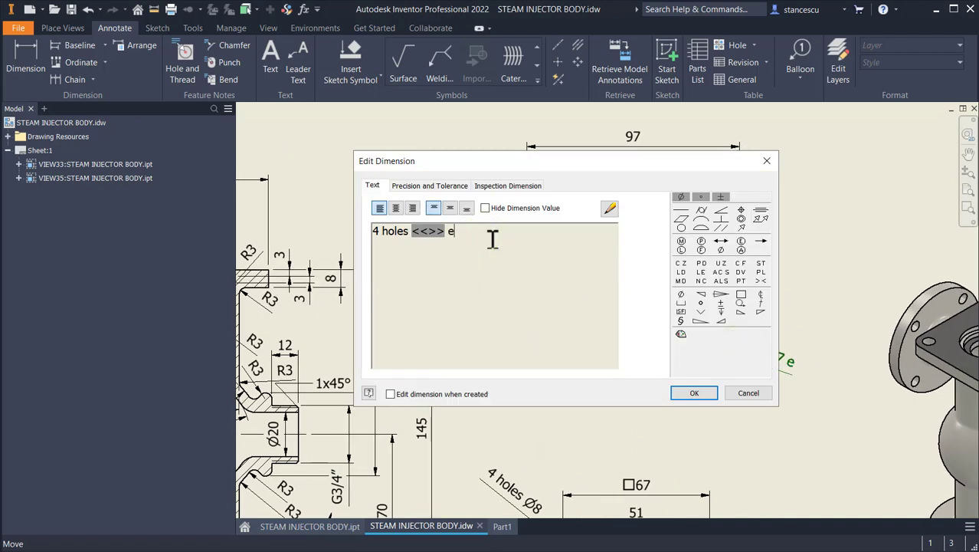
type("quid")
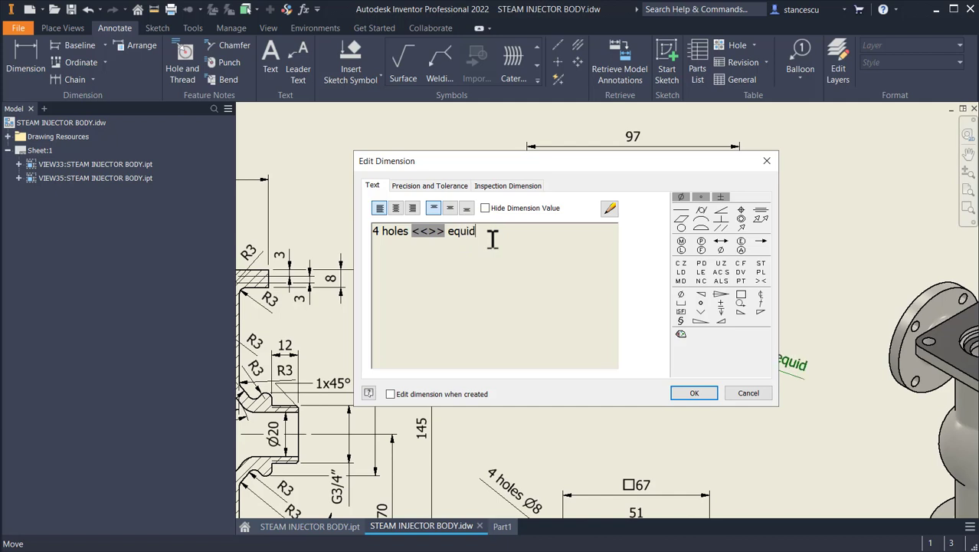
type("istant")
left_click(694, 393)
key("Escape")
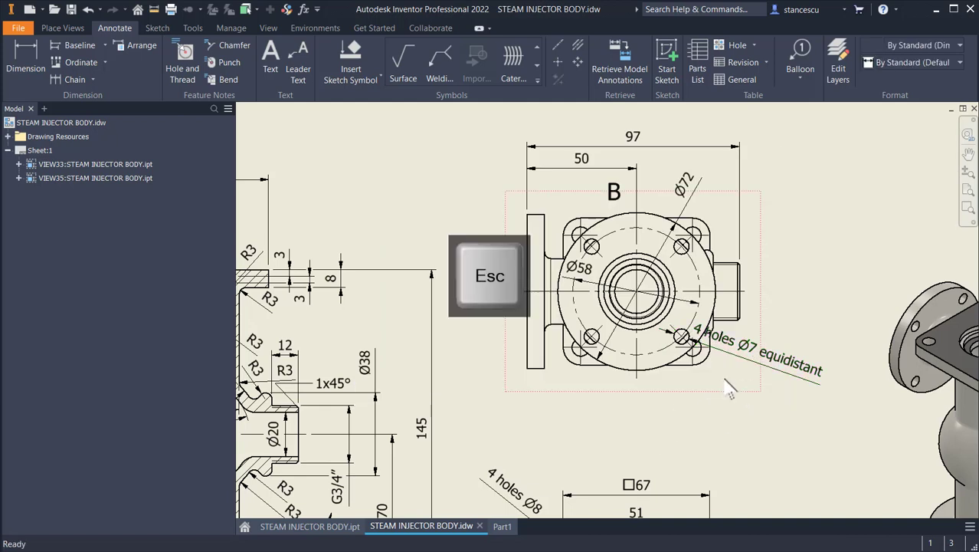
left_click_drag(762, 372, 793, 372)
left_click(752, 399)
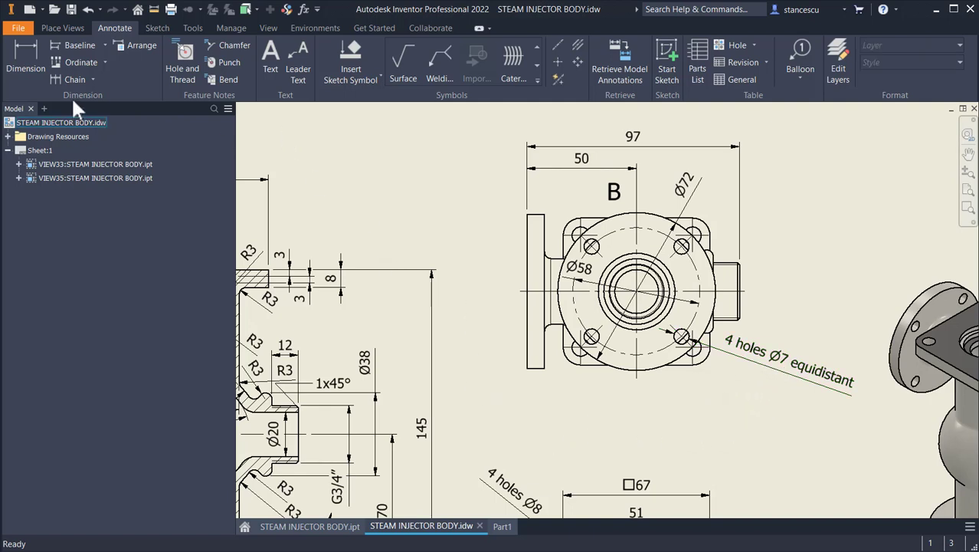
Dimension the angle between view B's horizontal centerline and the center mark of the upper-left flange hole, placing it outside the view
left_click(33, 61)
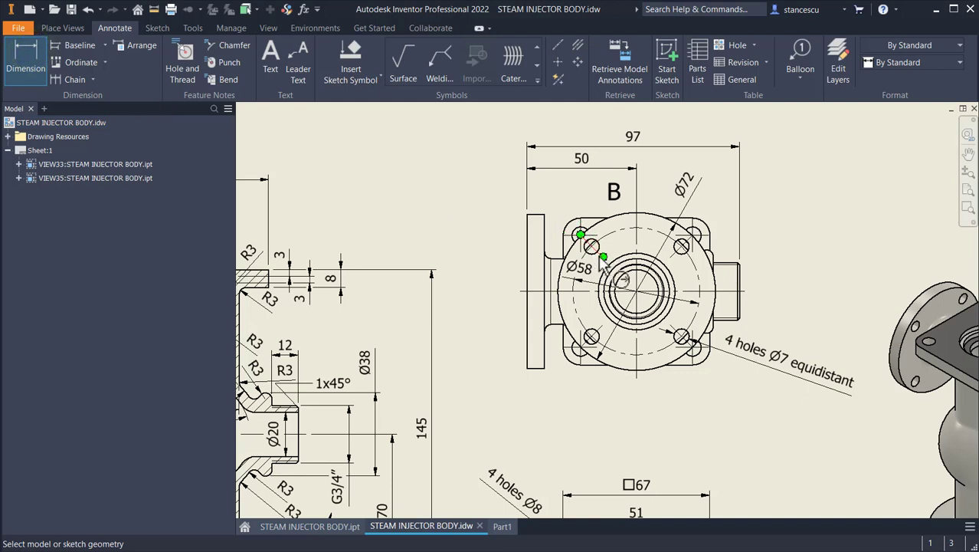
scroll(596, 252, "up", 3)
left_click(599, 250)
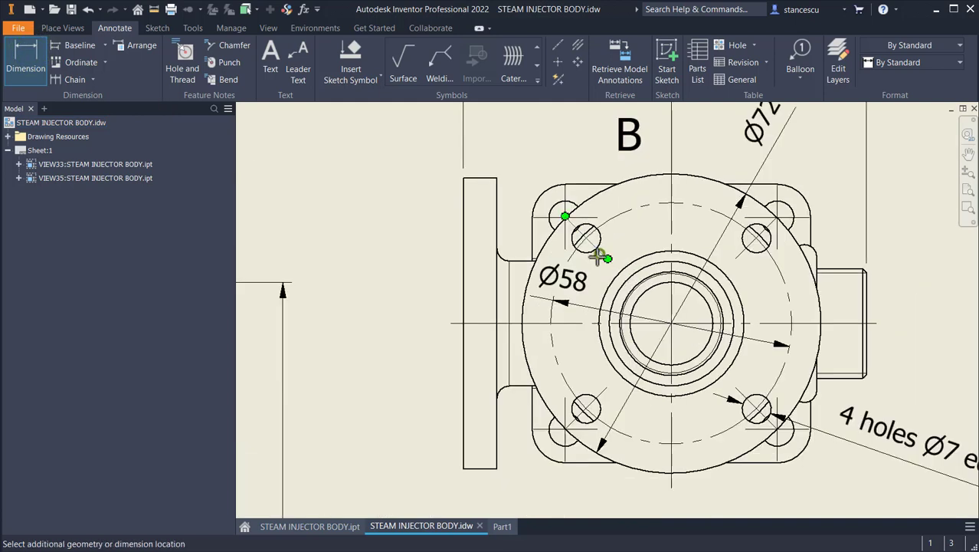
left_click(559, 319)
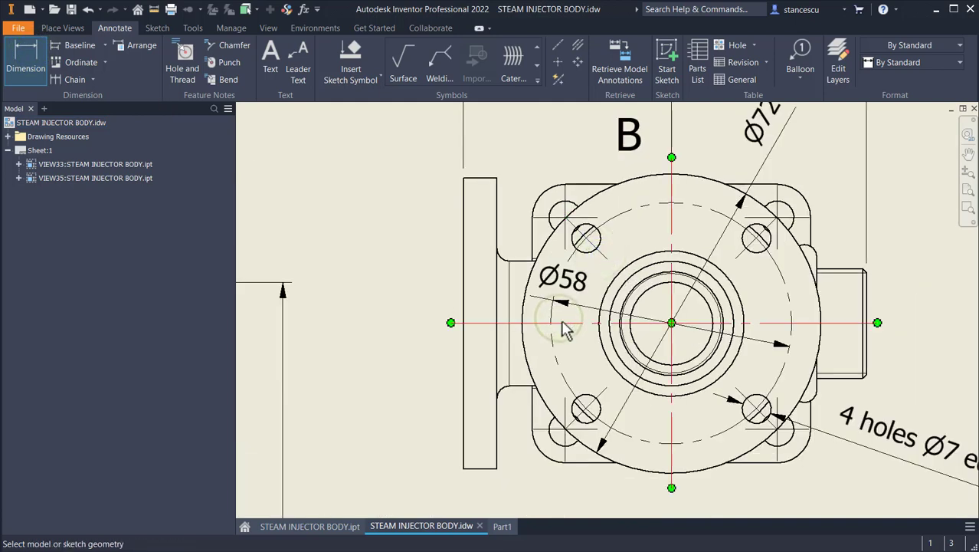
left_click(560, 321)
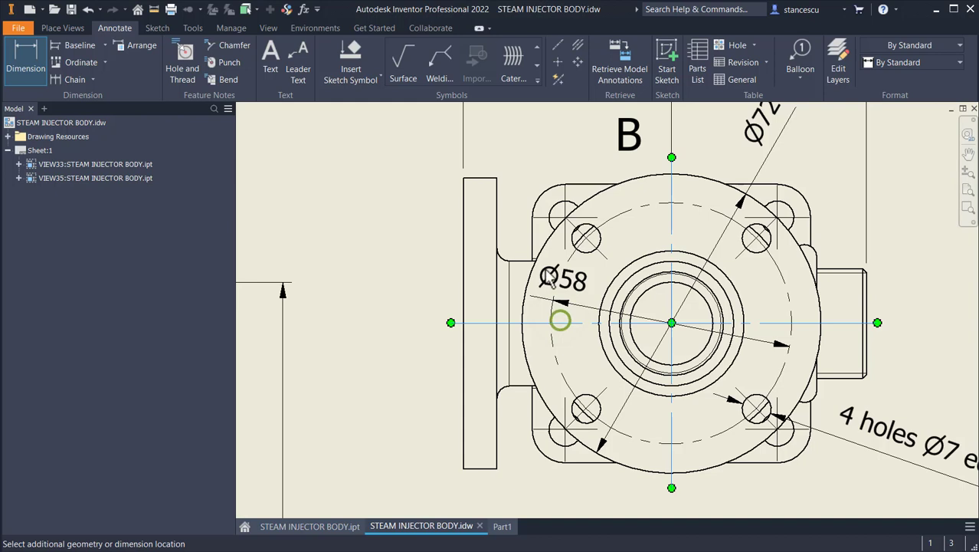
left_click(603, 259)
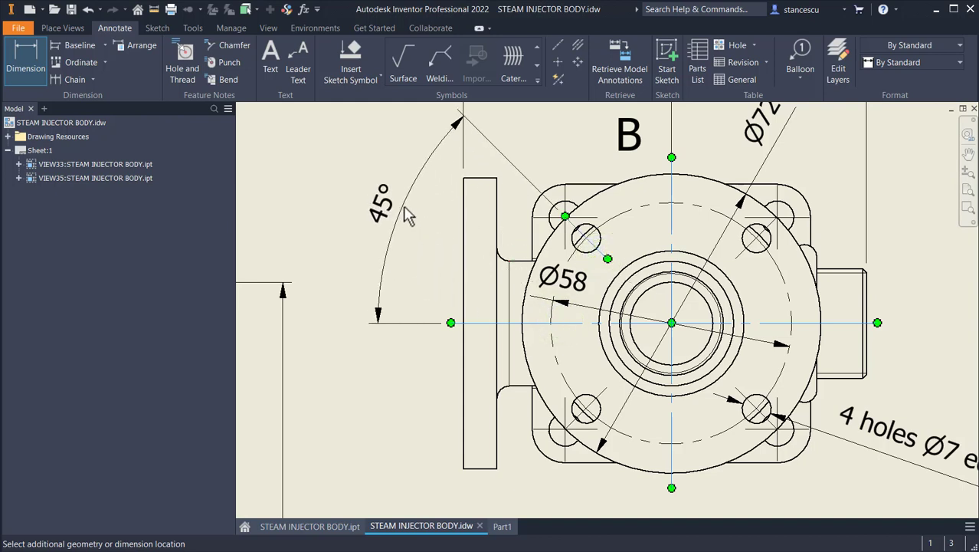
left_click(406, 221)
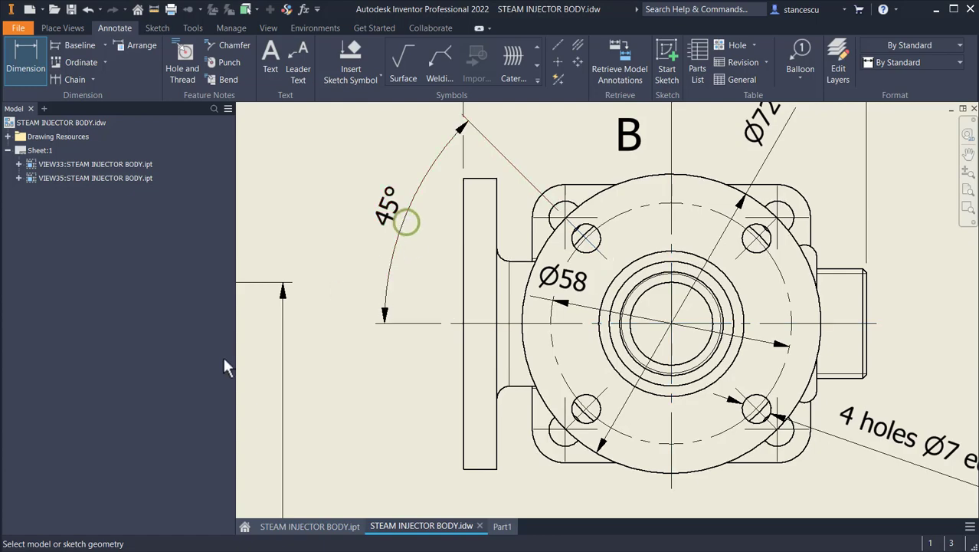
key("Home")
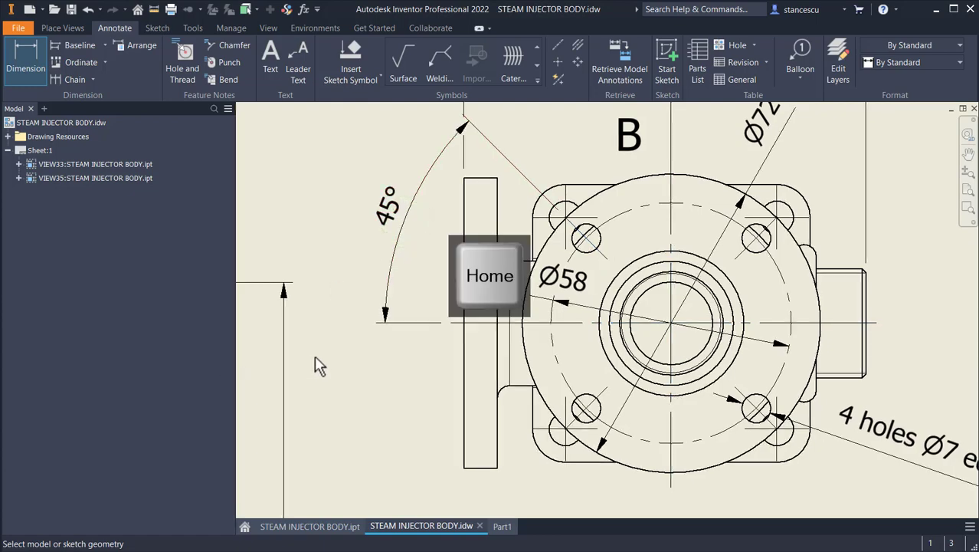
left_click(775, 173)
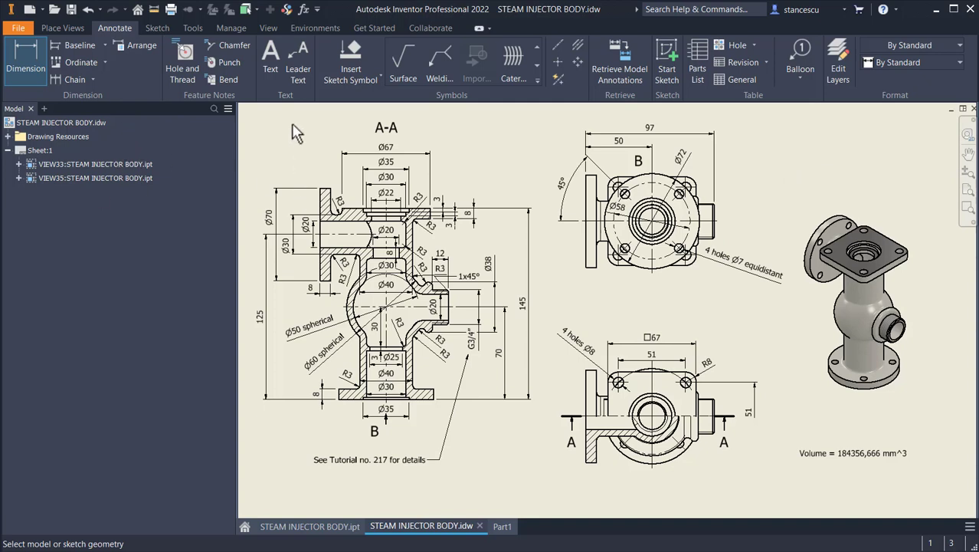
key("Escape")
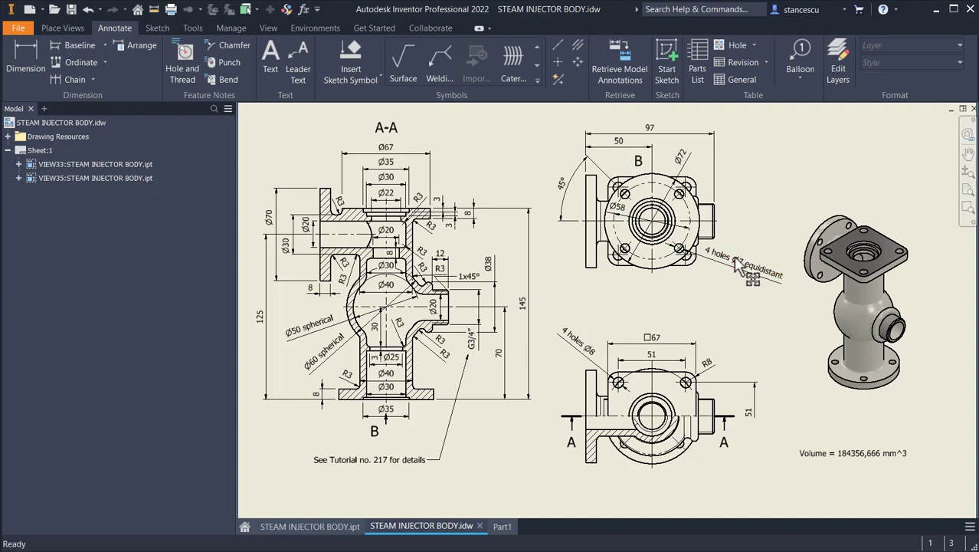
Check the flange hole note in view B, switch to Part1 and start a sketch on the bottom flange's underside
left_click(755, 272)
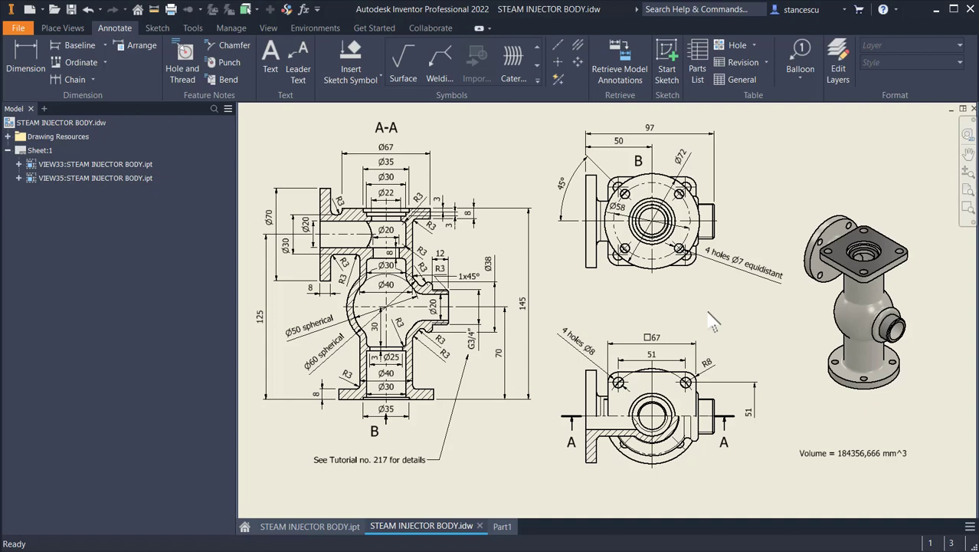
left_click(794, 142)
left_click(651, 343)
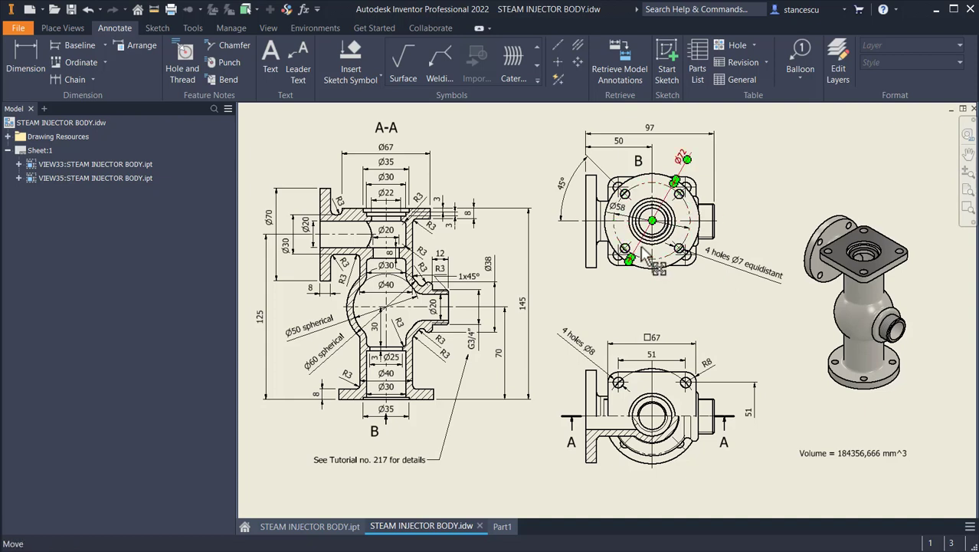
scroll(662, 216, "up", 3)
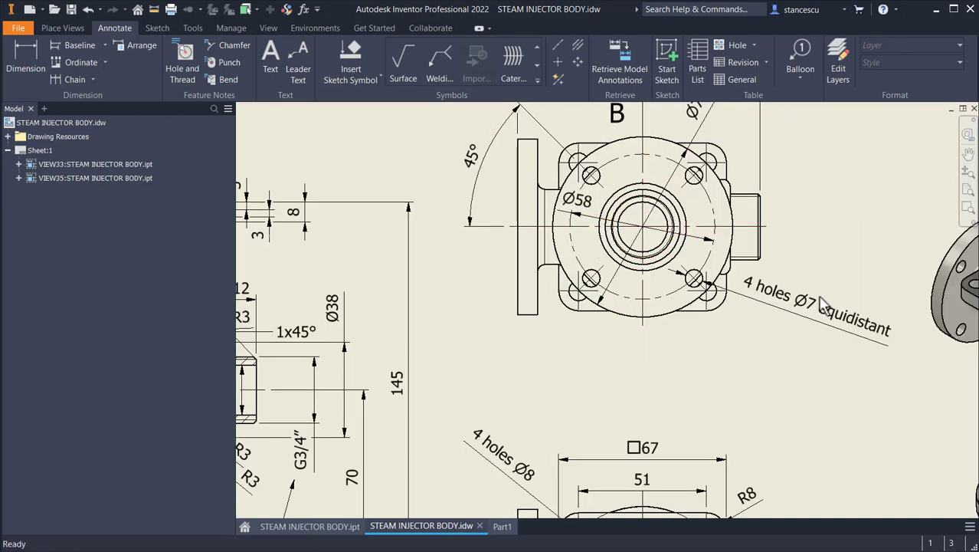
left_click(498, 526)
left_click(602, 426)
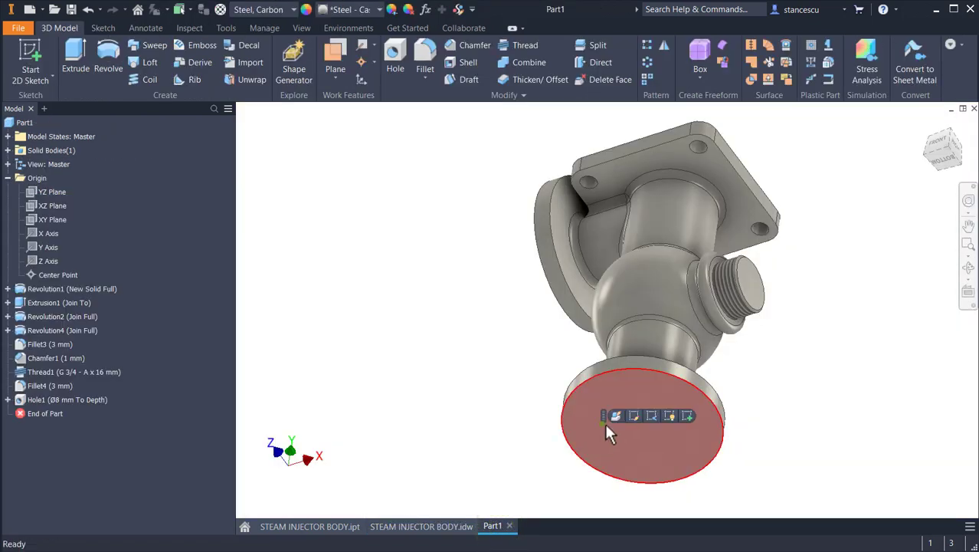
left_click(686, 416)
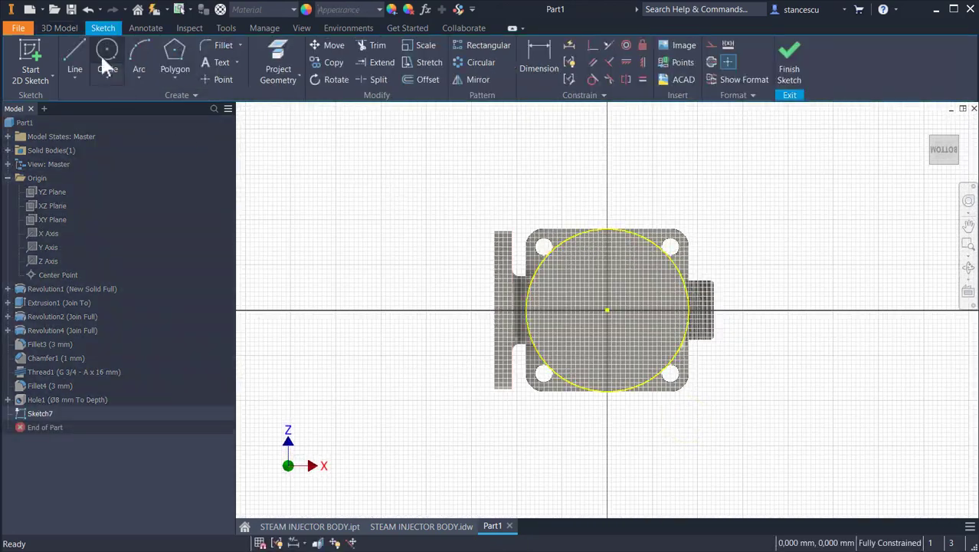
Draw a line from the flange's center with a length of 58/2 mm at an angle of 45°
left_click(82, 41)
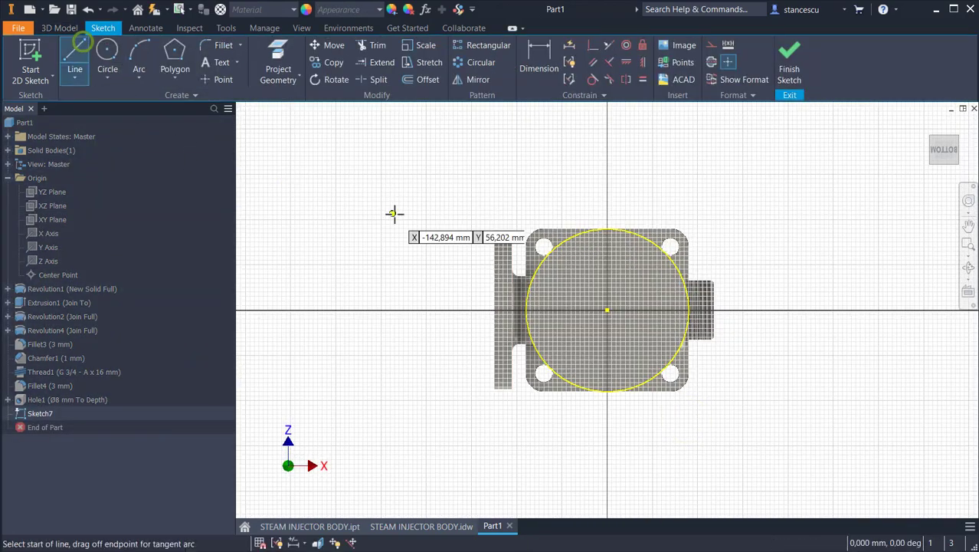
left_click(607, 310)
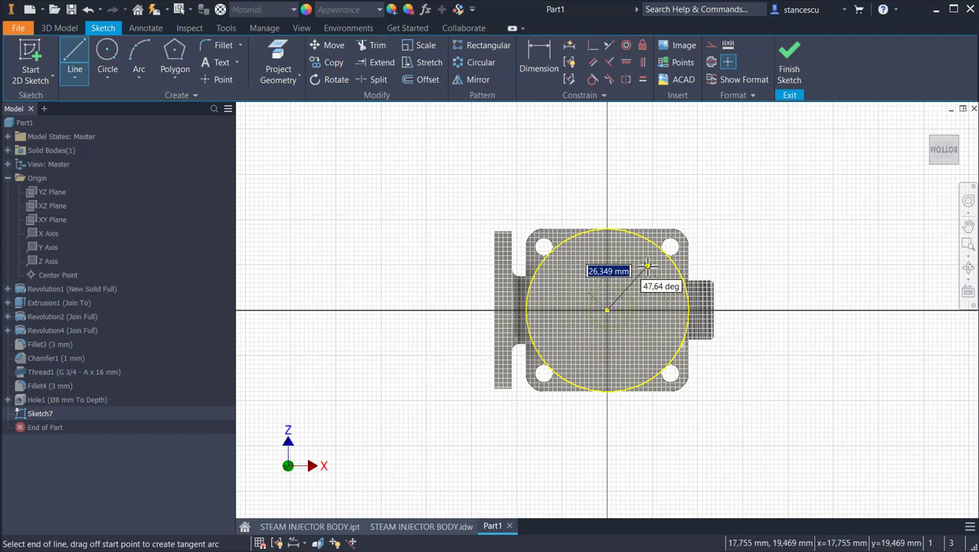
type("58")
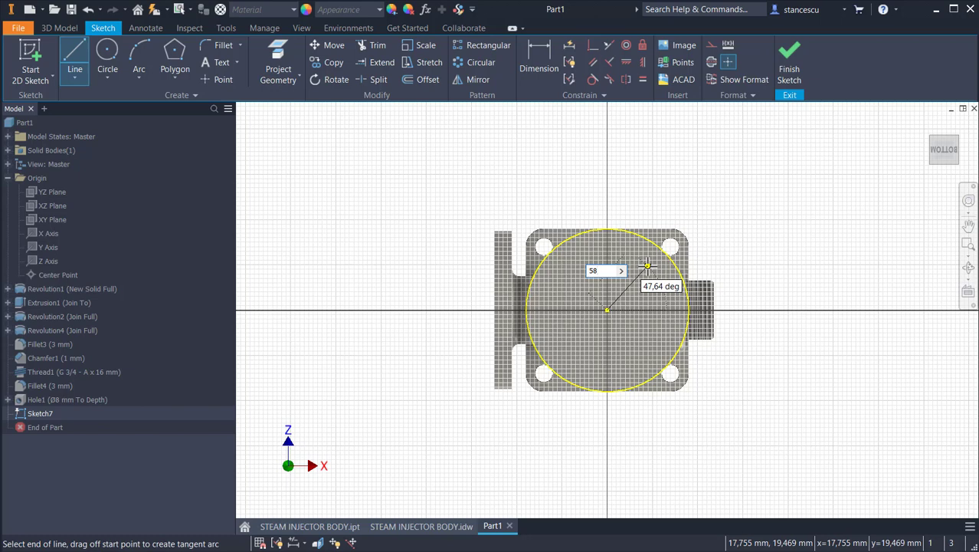
type("/2")
key("Tab")
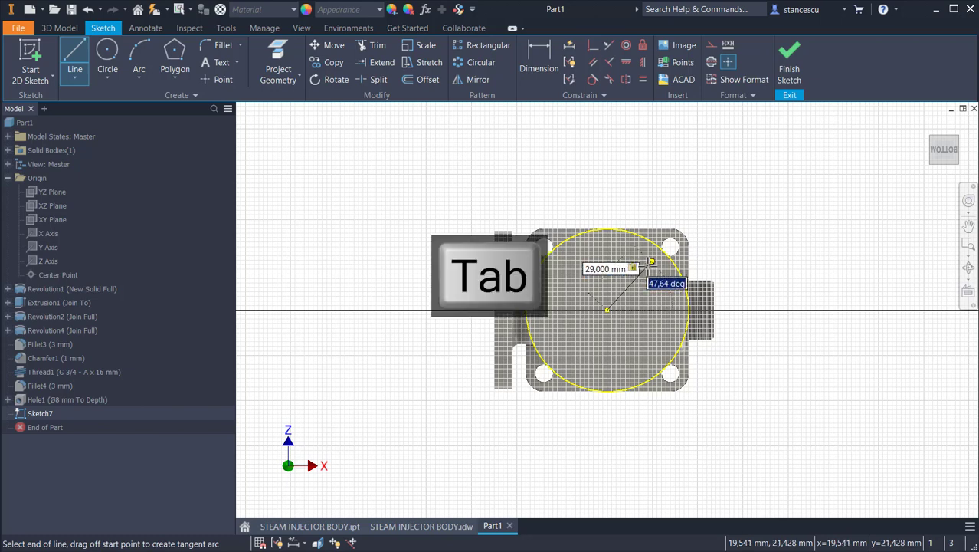
type("45")
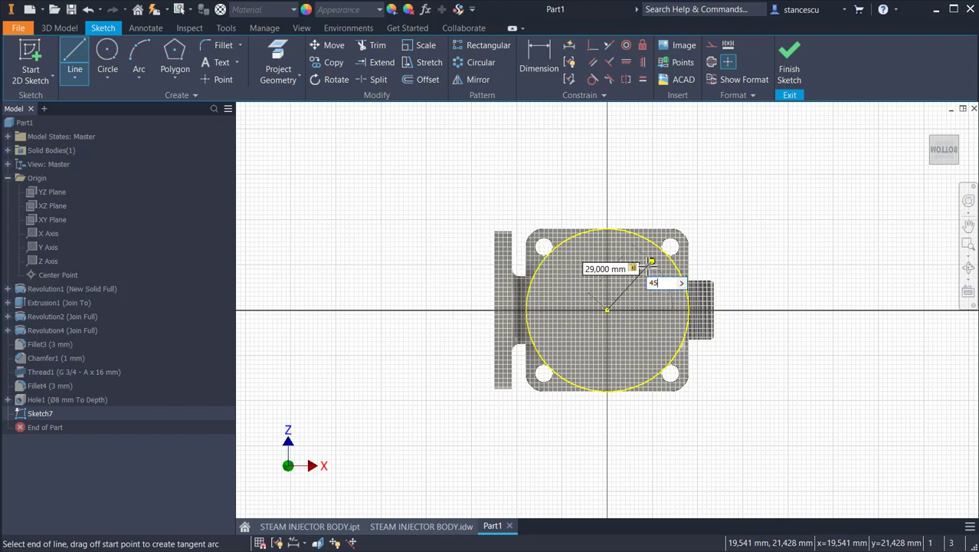
key("Return")
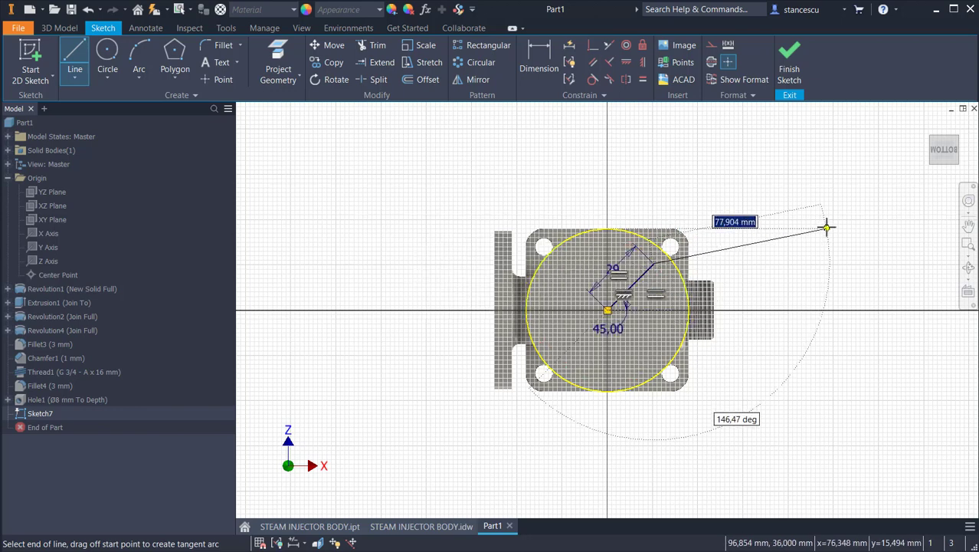
key("Escape")
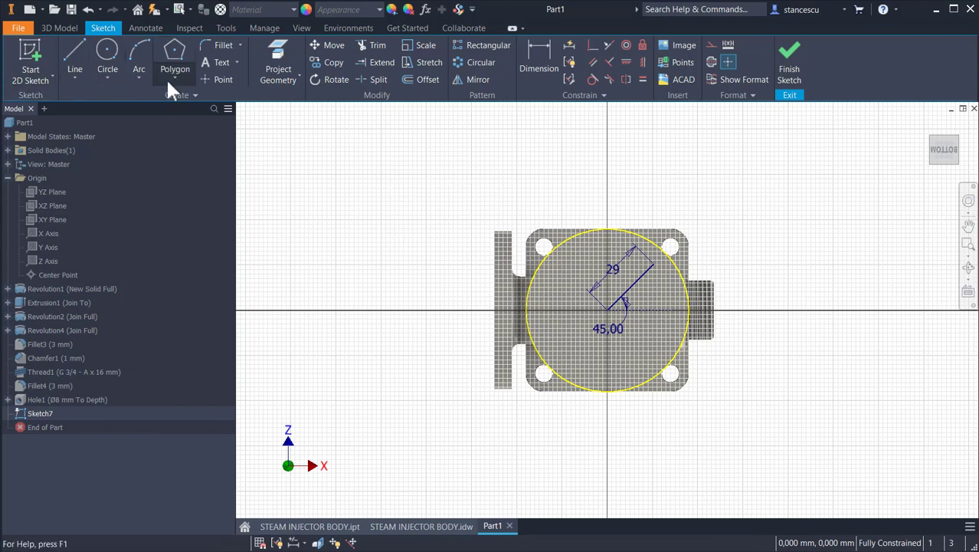
Place a center point at the outer end of the 45° line and finish the sketch
left_click(221, 79)
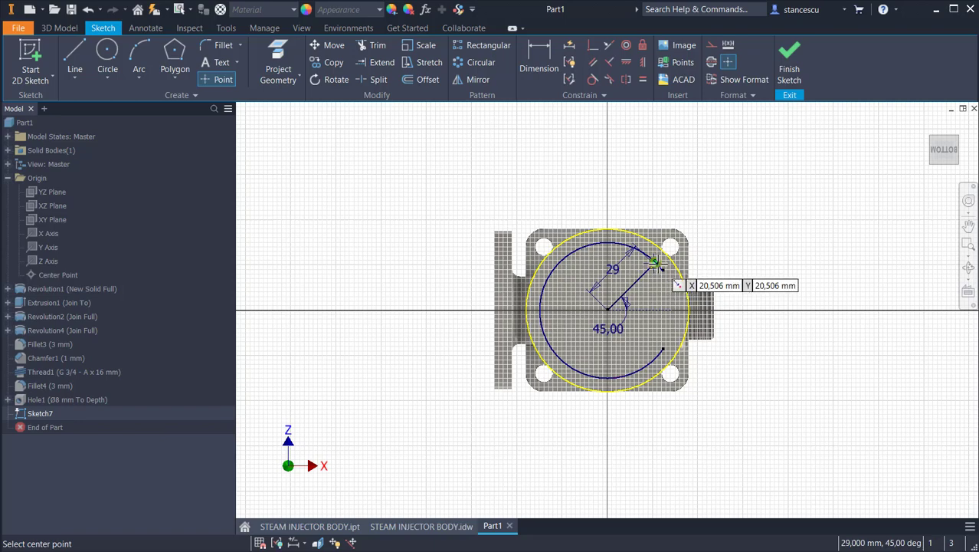
left_click(652, 264)
left_click(790, 53)
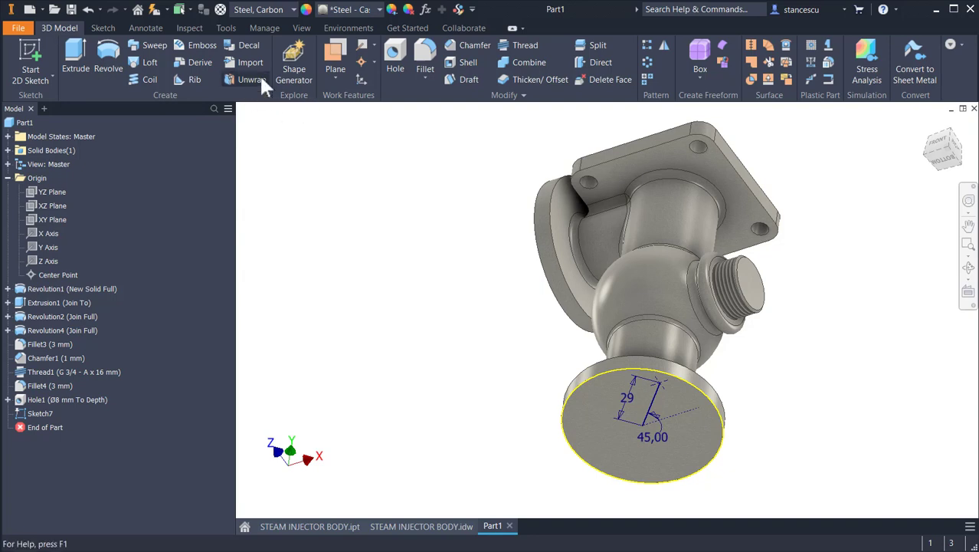
Start a 7 mm diameter Hole at the flange's sketch point, terminating it at the bottom flange's upper face
left_click(393, 76)
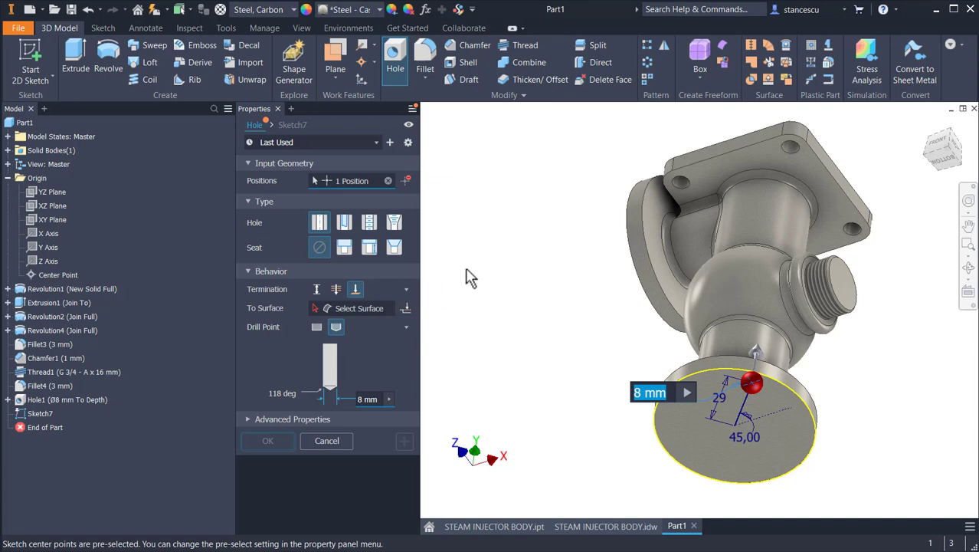
type("7")
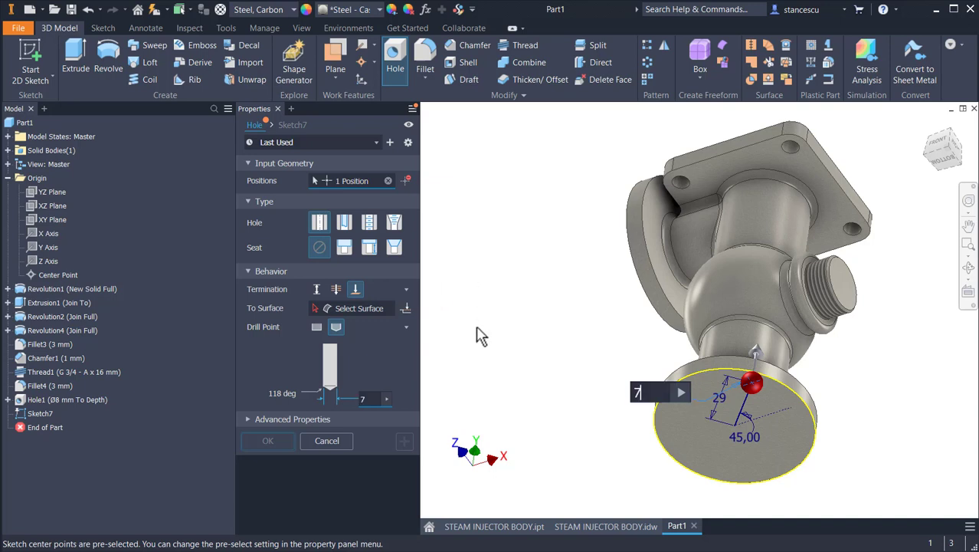
left_click(315, 308)
middle_click_drag(559, 379, 582, 389, "shift")
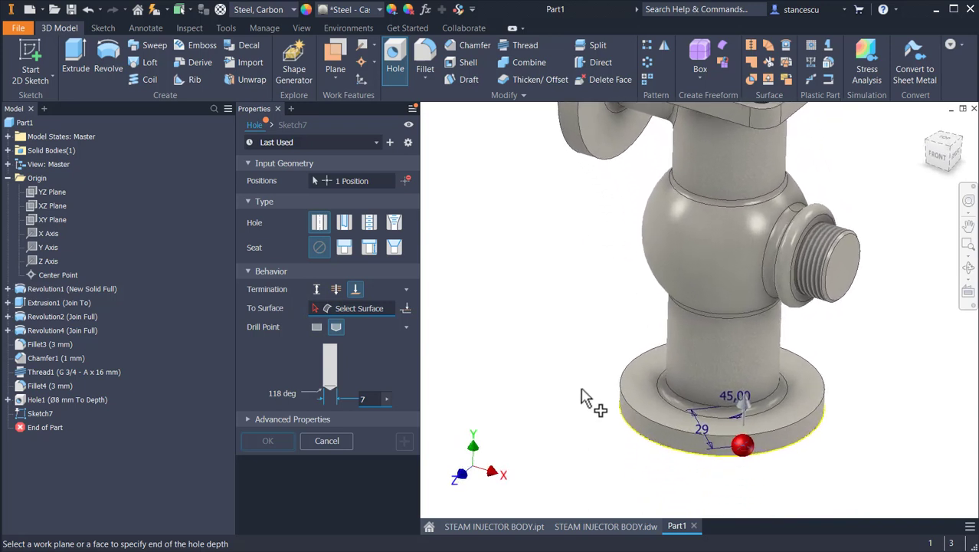
left_click(639, 393)
Try the Through All termination for the 7 mm flange hole
scroll(781, 464, "down", 3)
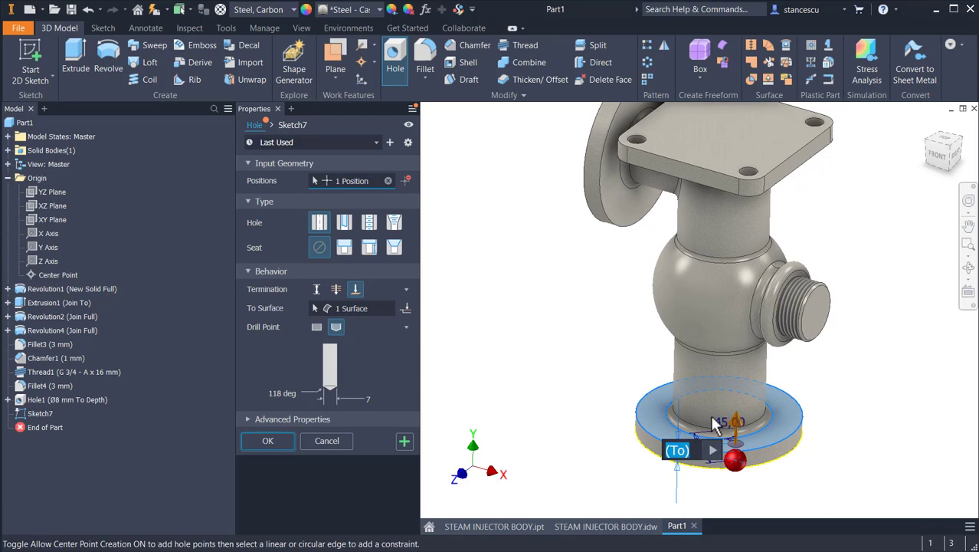
middle_click_drag(710, 417, 656, 400, "shift")
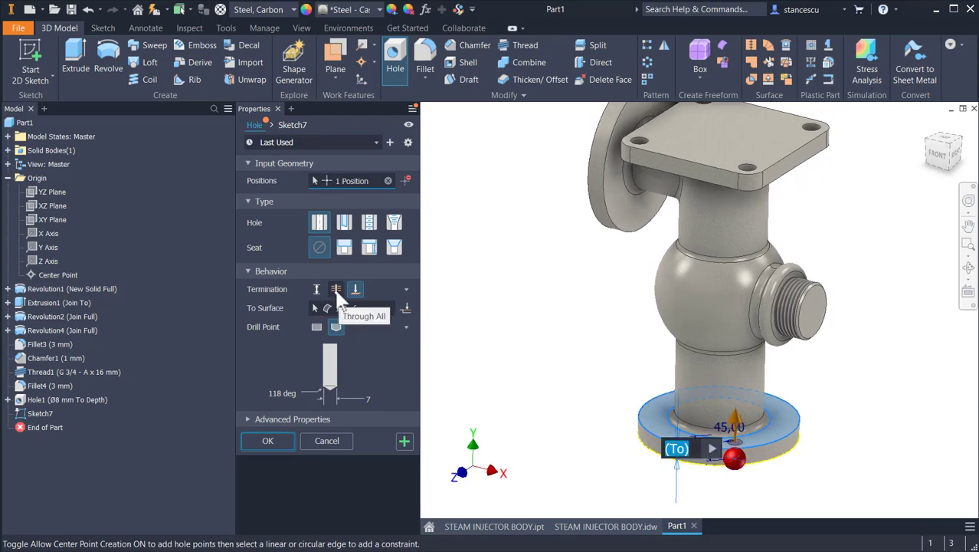
left_click(336, 291)
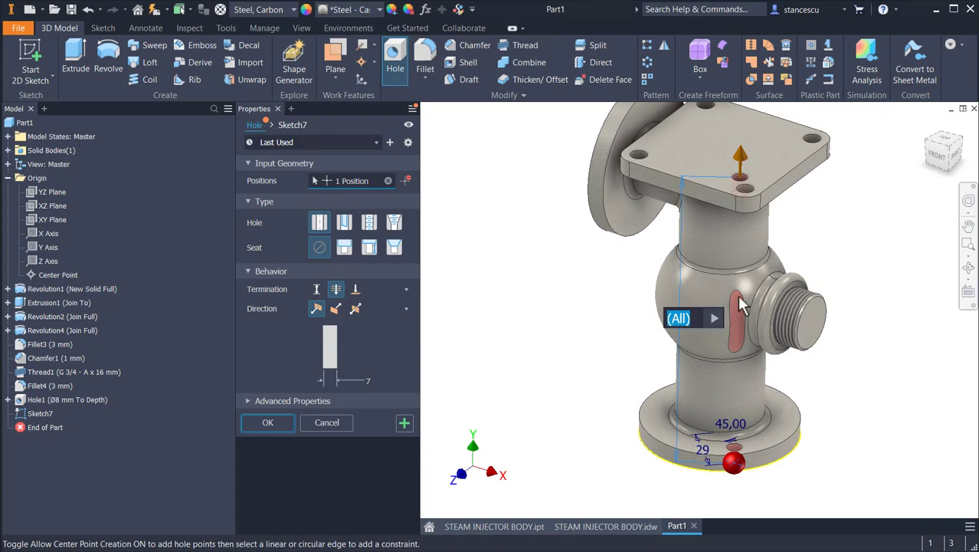
middle_click_drag(476, 353, 469, 351, "shift")
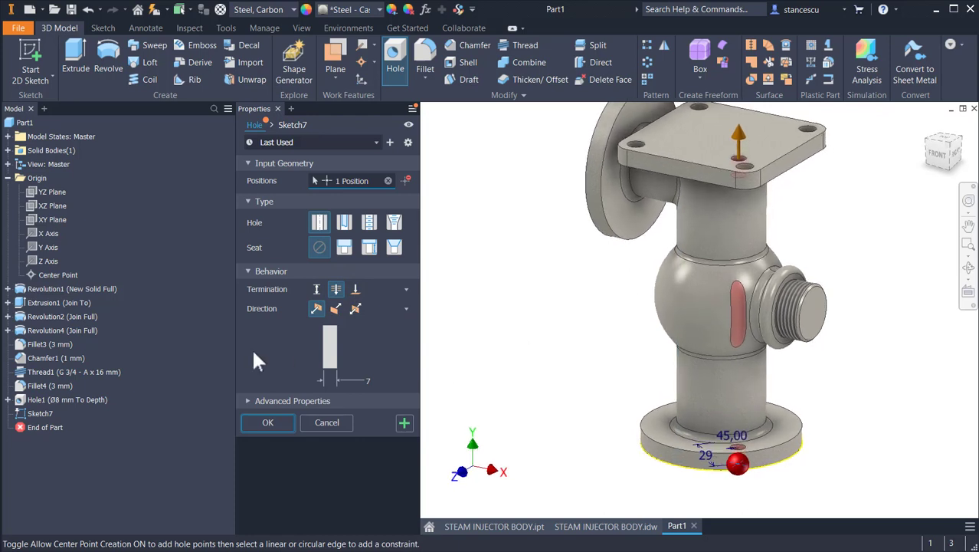
Terminate the 7 mm hole at the bottom flange's upper face and create it
left_click(356, 289)
scroll(601, 435, "up", 2)
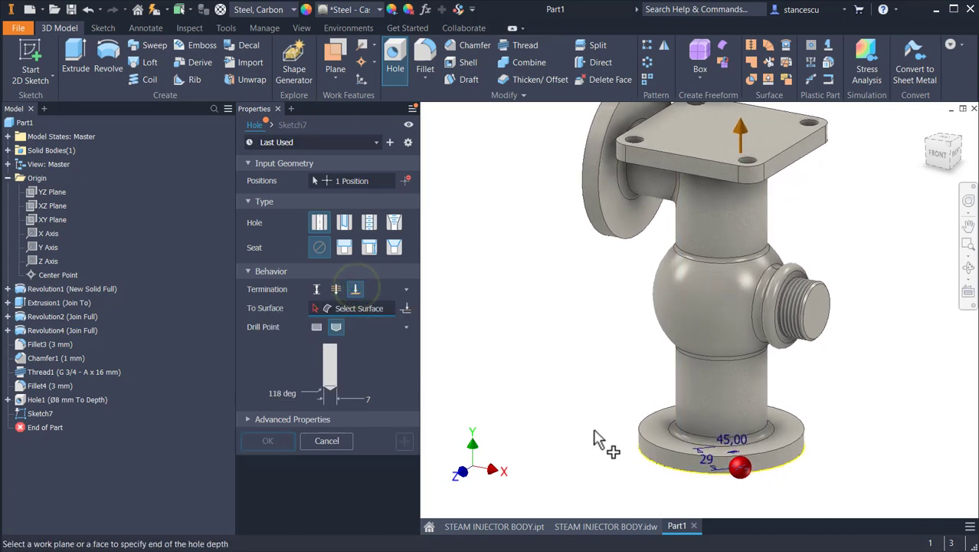
left_click(652, 437)
middle_click_drag(572, 409, 526, 343, "shift")
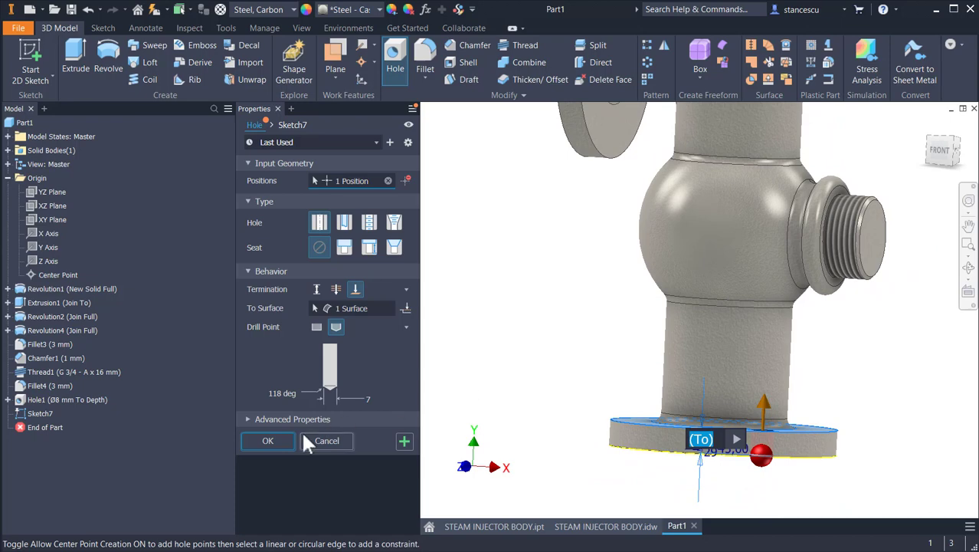
left_click(285, 442)
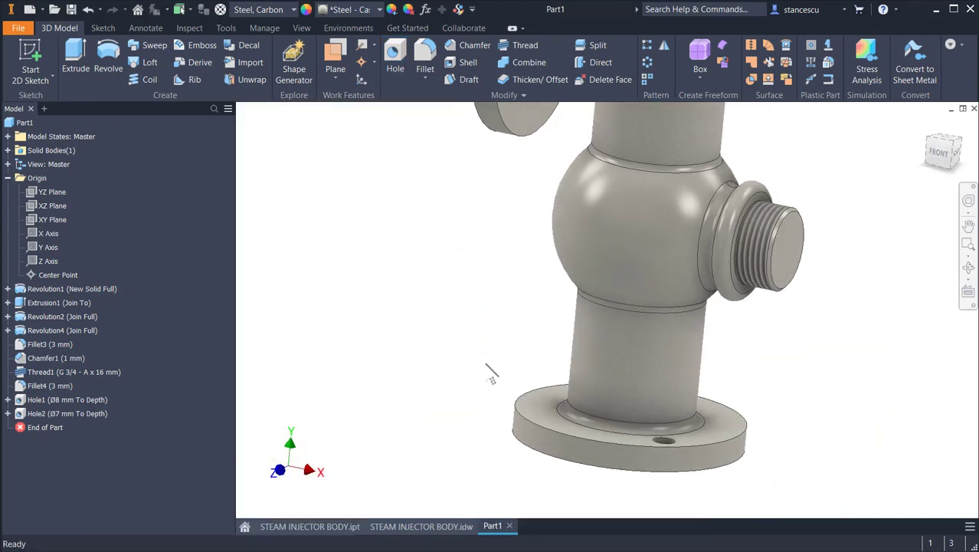
Create a circular pattern of the 7 mm hole around the bottom flange's axis with 4 occurrences over 360°
middle_click_drag(486, 367, 495, 124, "shift")
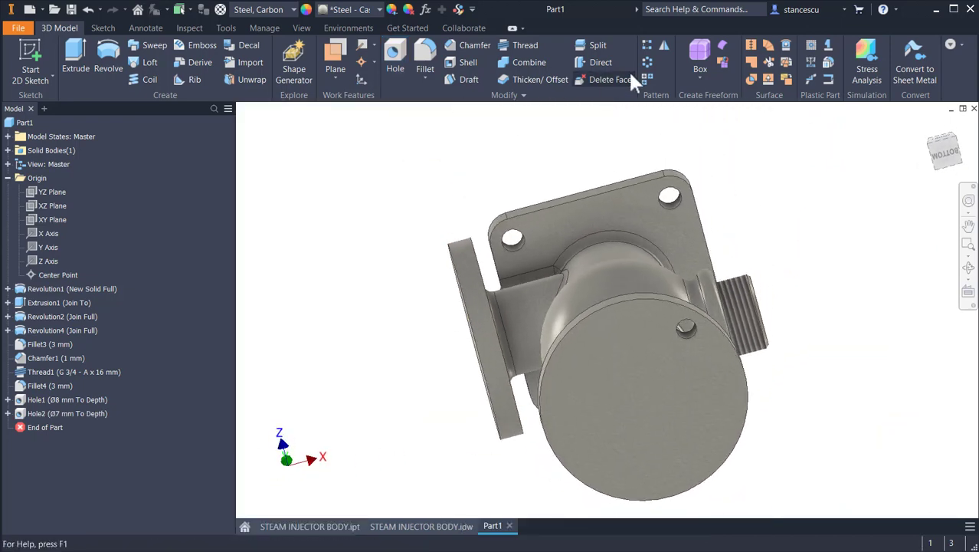
left_click(647, 62)
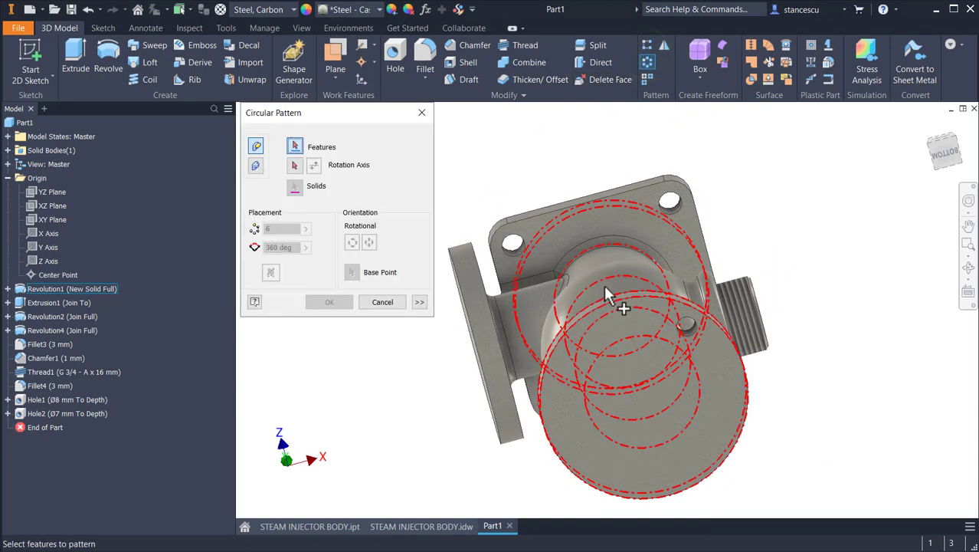
left_click(697, 339)
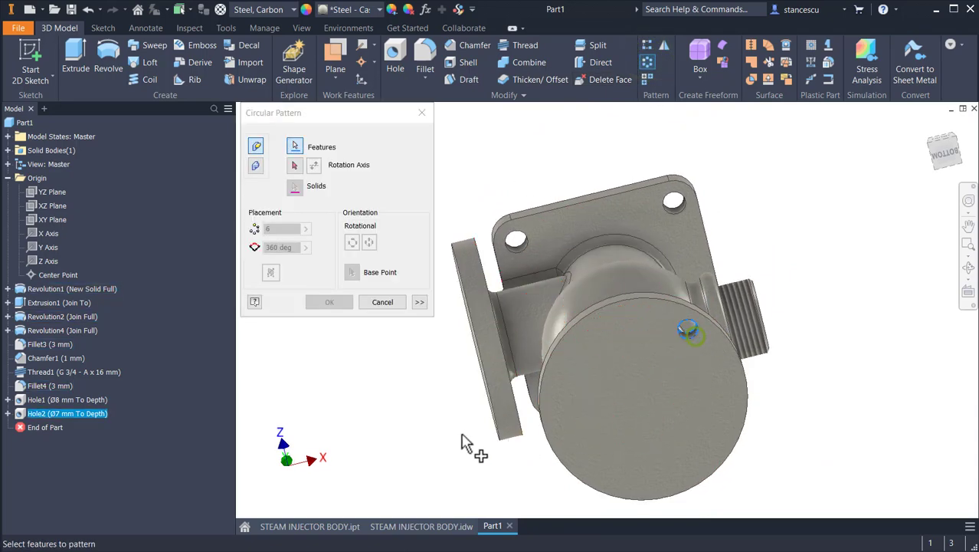
left_click(296, 166)
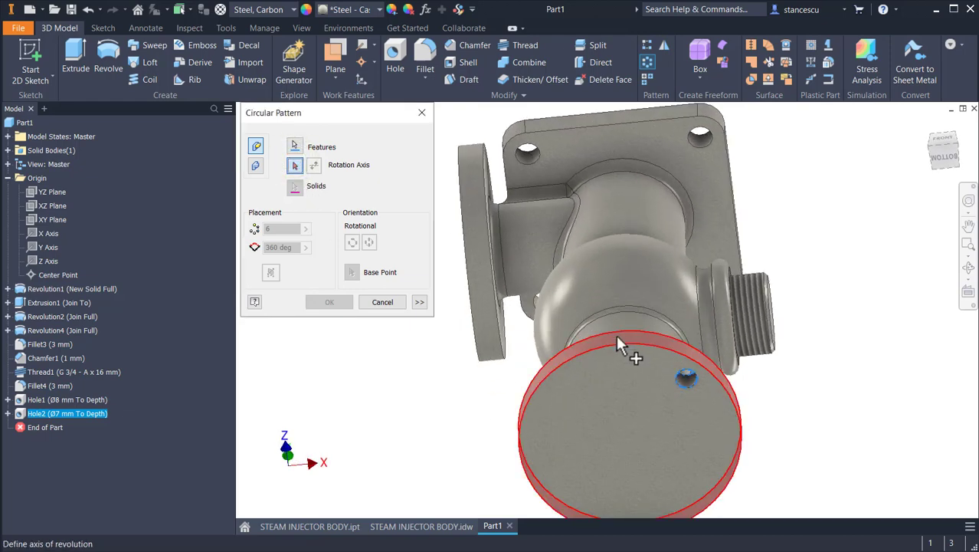
left_click(616, 342)
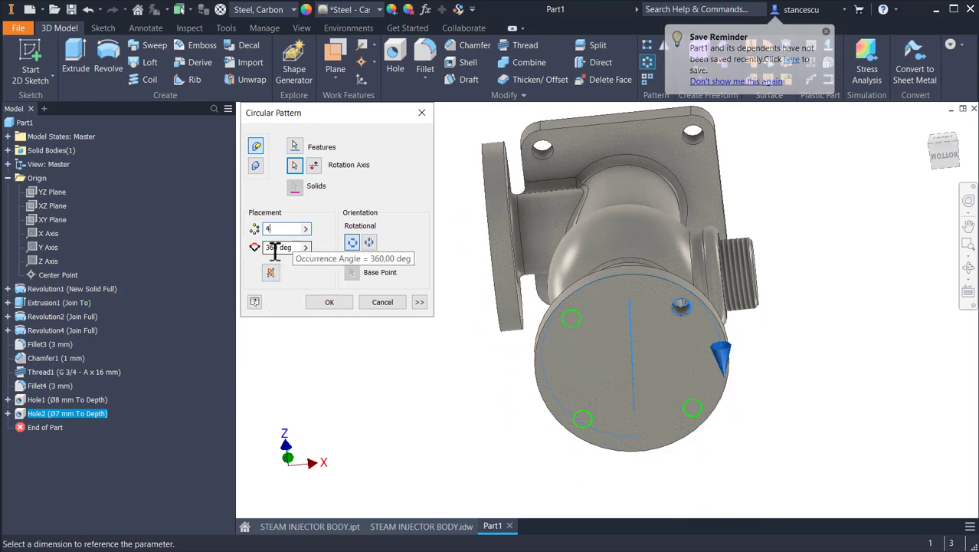
left_click(325, 302)
key("F5")
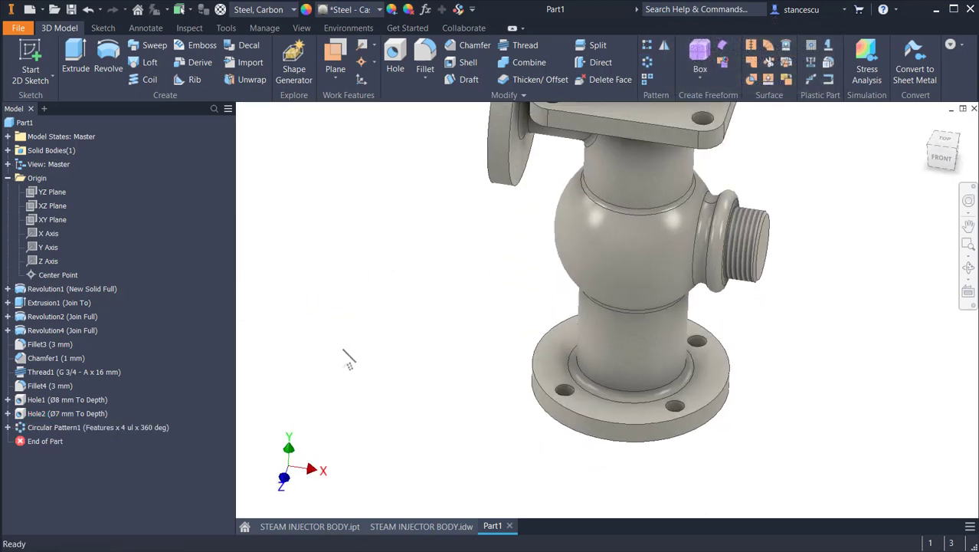
Switch to the STEAM INJECTOR BODY.idw drawing and move the volume note and the isometric view lower on the sheet
key("F6")
middle_click_drag(433, 217, 578, 163, "shift")
scroll(578, 154, "up", 4)
scroll(536, 192, "down", 2)
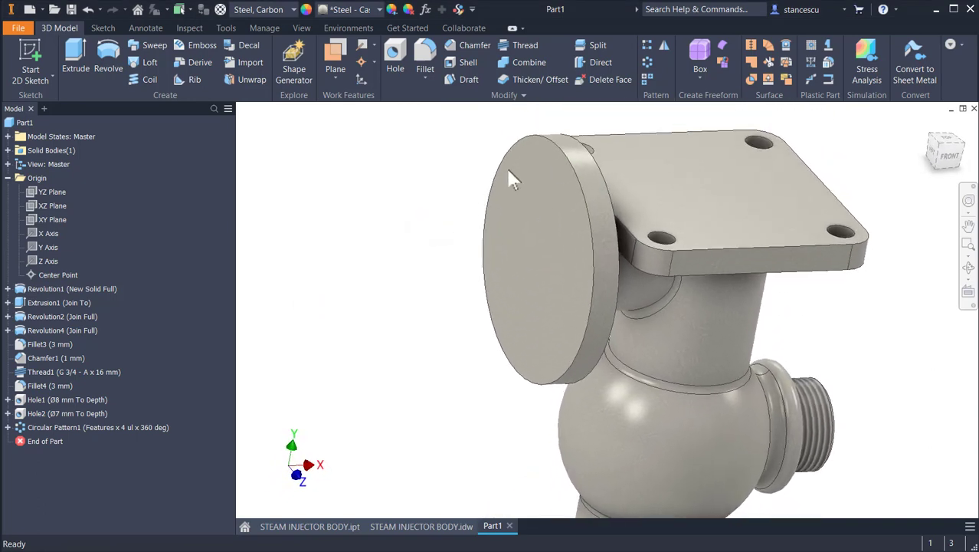
scroll(498, 253, "down", 3)
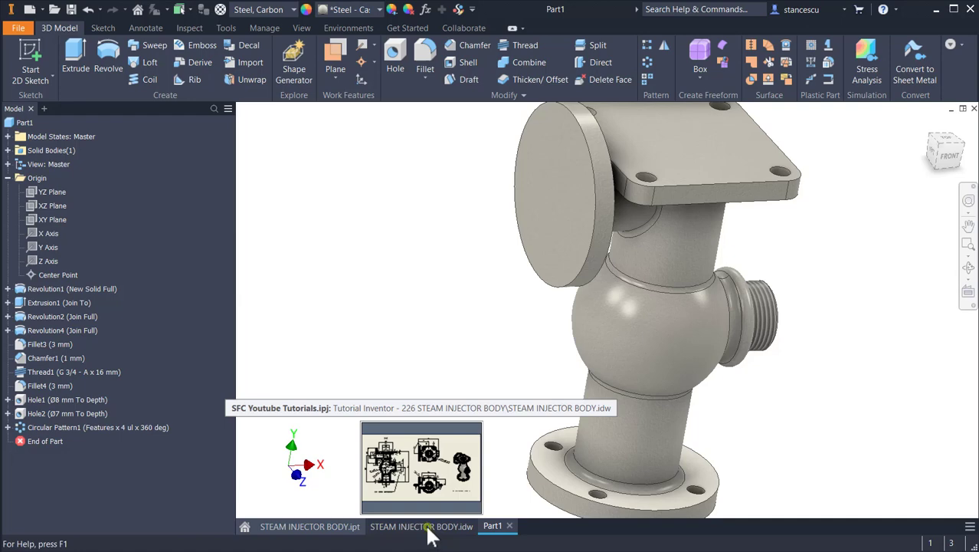
left_click(423, 526)
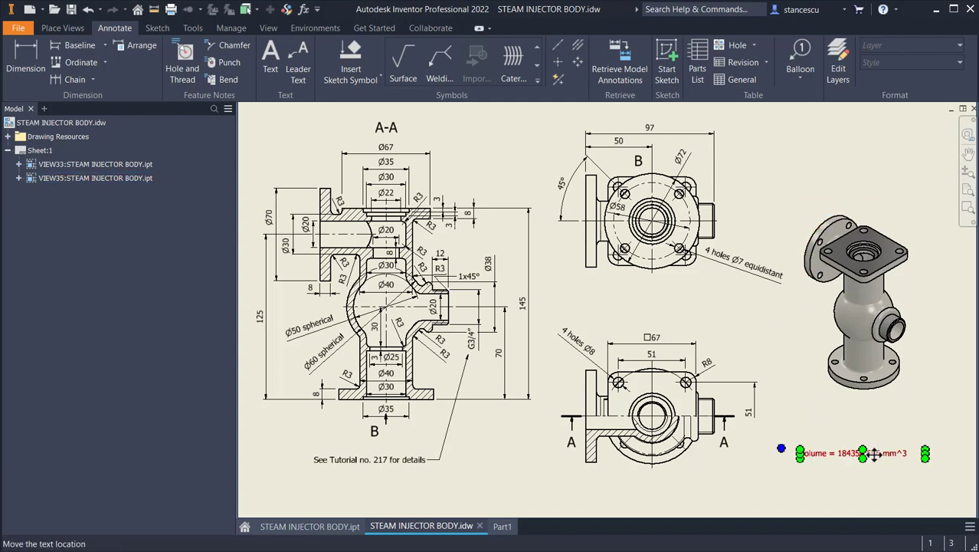
left_click_drag(872, 457, 817, 474)
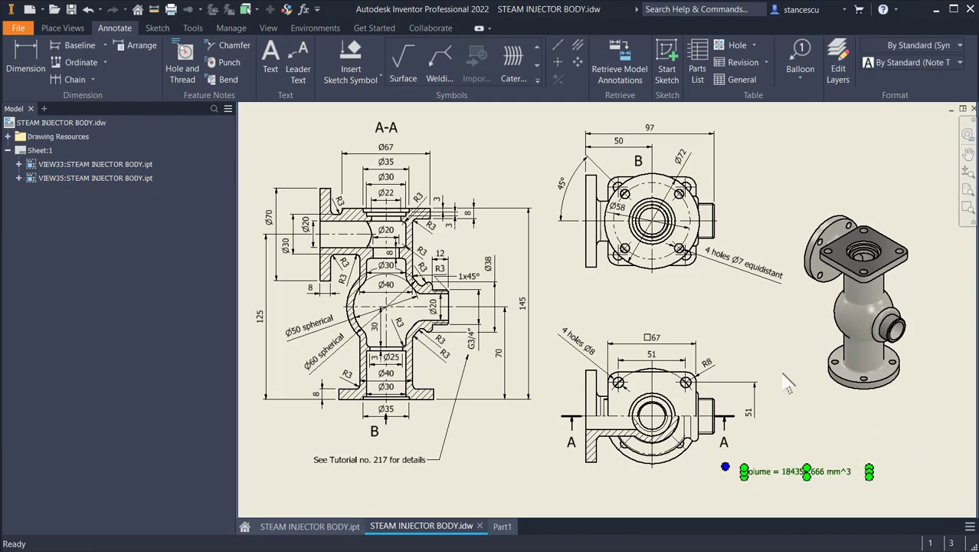
left_click_drag(792, 375, 797, 445)
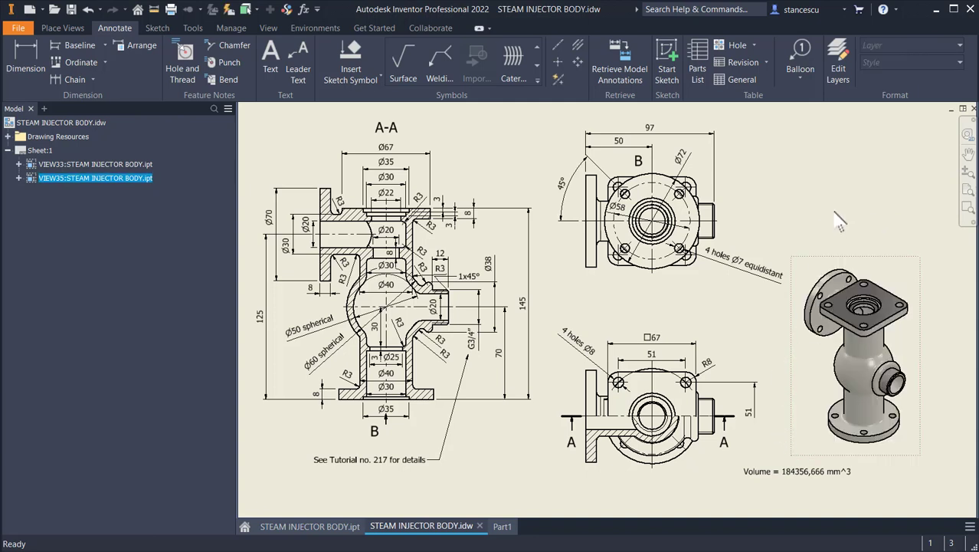
Move view B higher on the sheet and reposition the horizontal dimensions above it
left_click(731, 220)
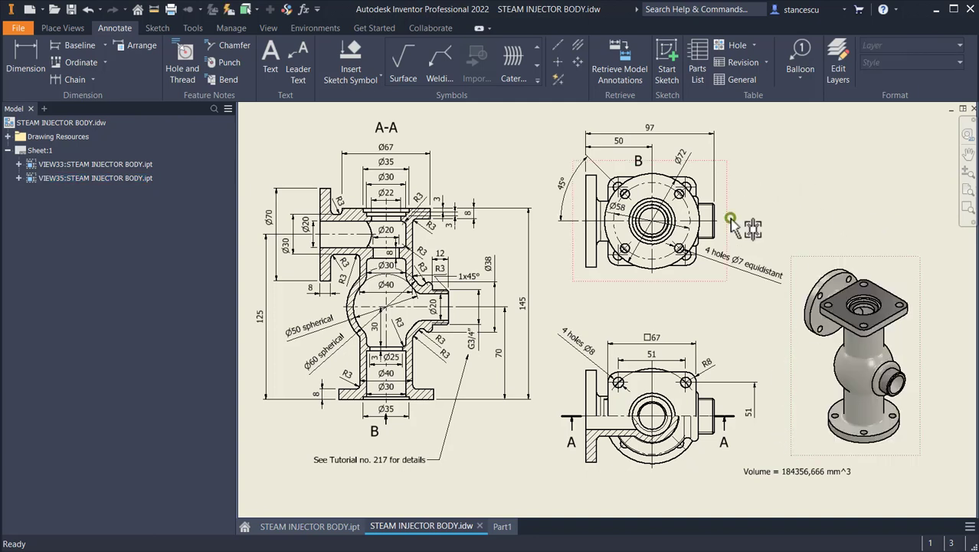
left_click_drag(732, 203, 735, 202)
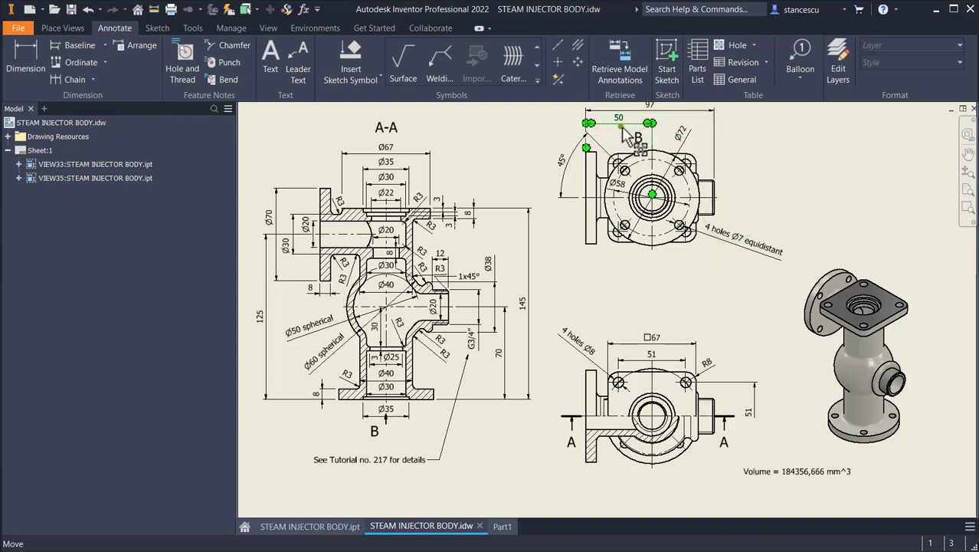
left_click_drag(620, 125, 681, 121)
left_click(489, 136)
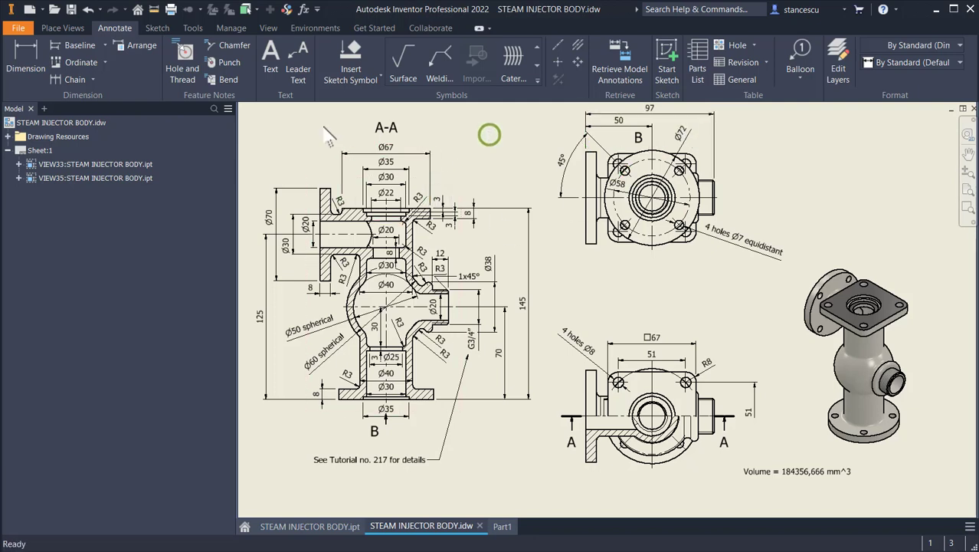
Create a projected view from view B, placed to its right above the isometric view
left_click(68, 30)
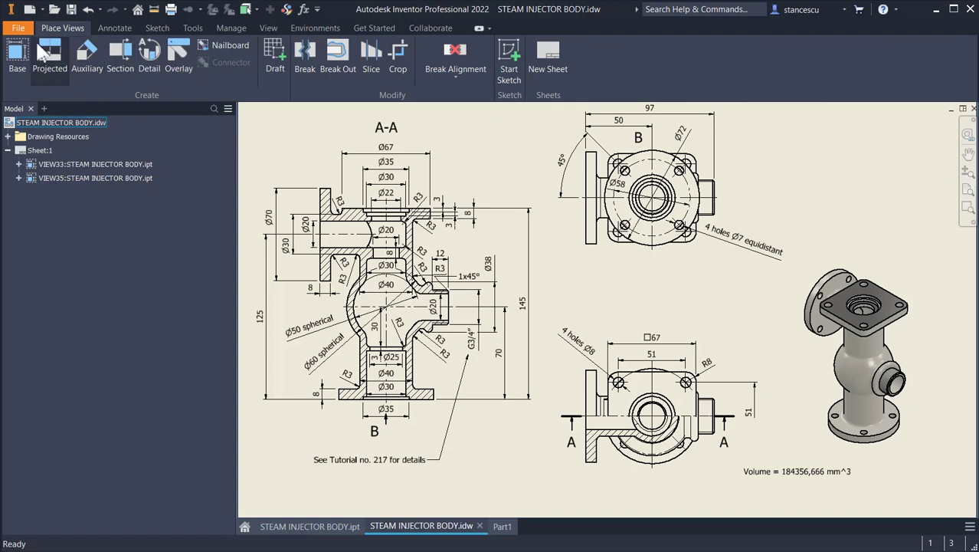
left_click(49, 55)
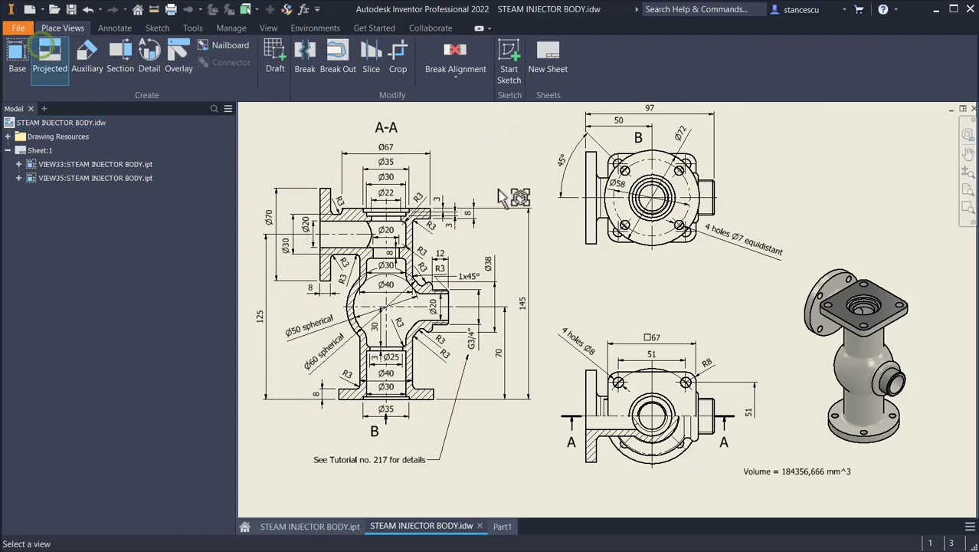
left_click(600, 260)
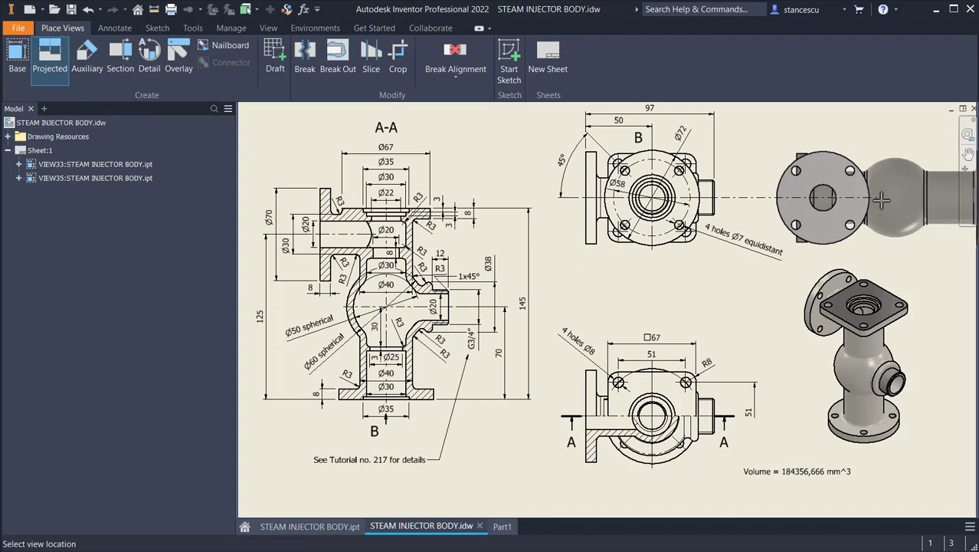
left_click(886, 195)
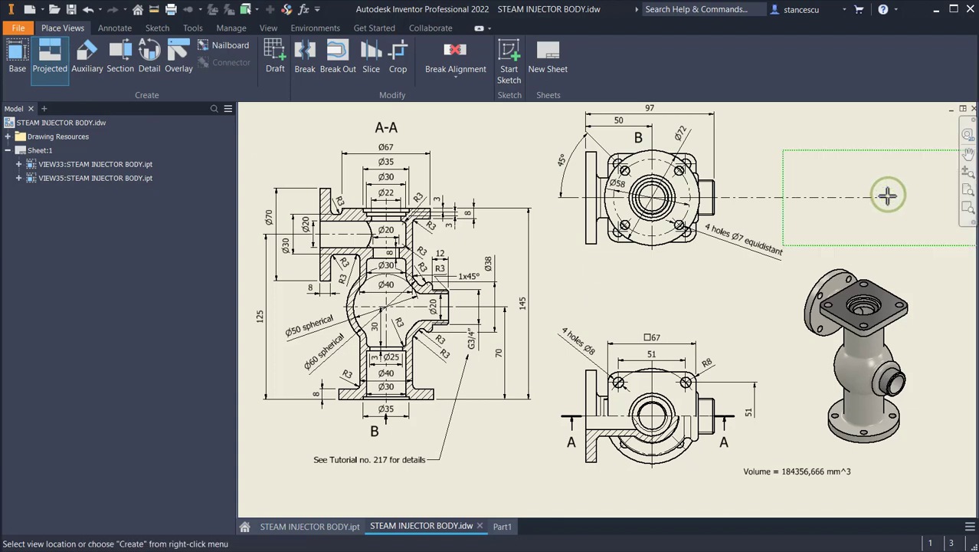
right_click(887, 195)
left_click(934, 196)
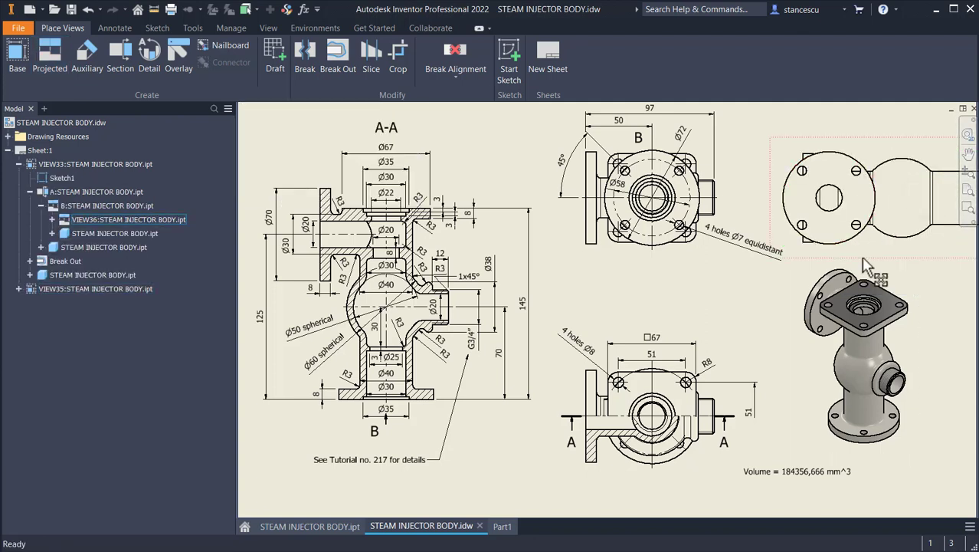
Start a sketch on the new projected view beside view B
scroll(715, 287, "down", 3)
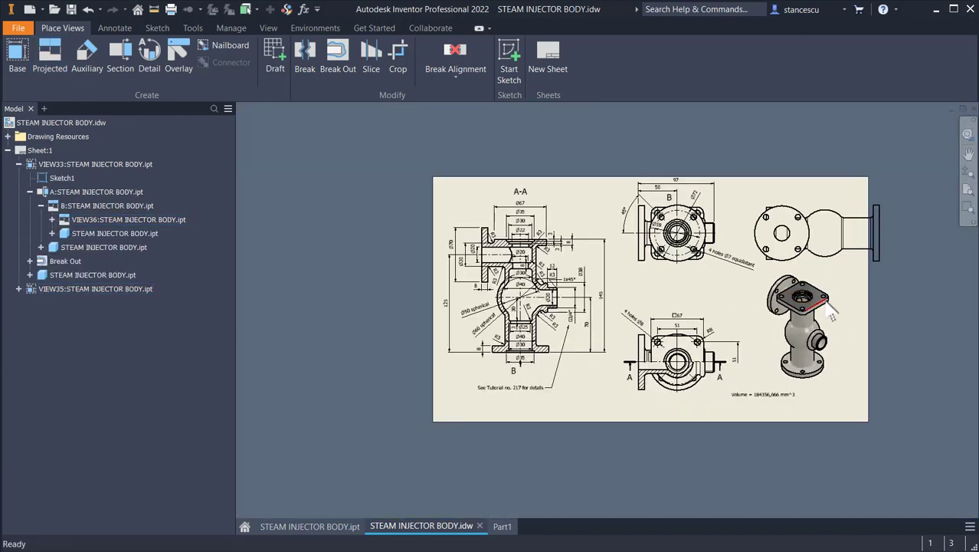
middle_click_drag(833, 302, 718, 271)
scroll(761, 183, "up", 2)
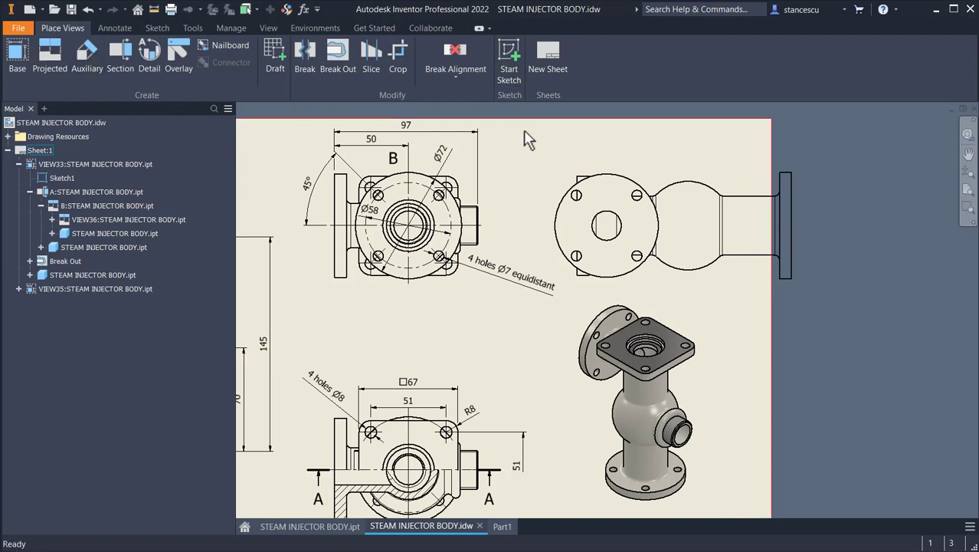
left_click(511, 53)
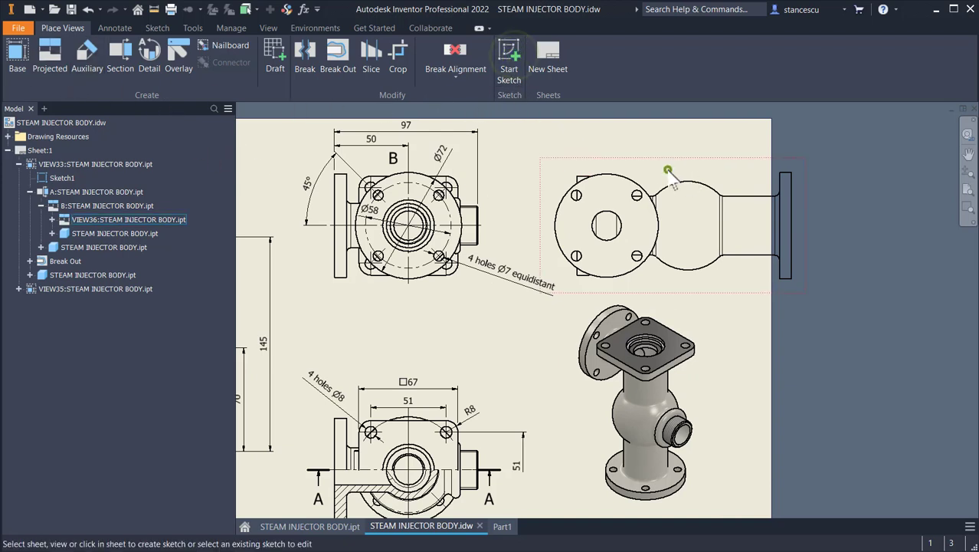
left_click(671, 179)
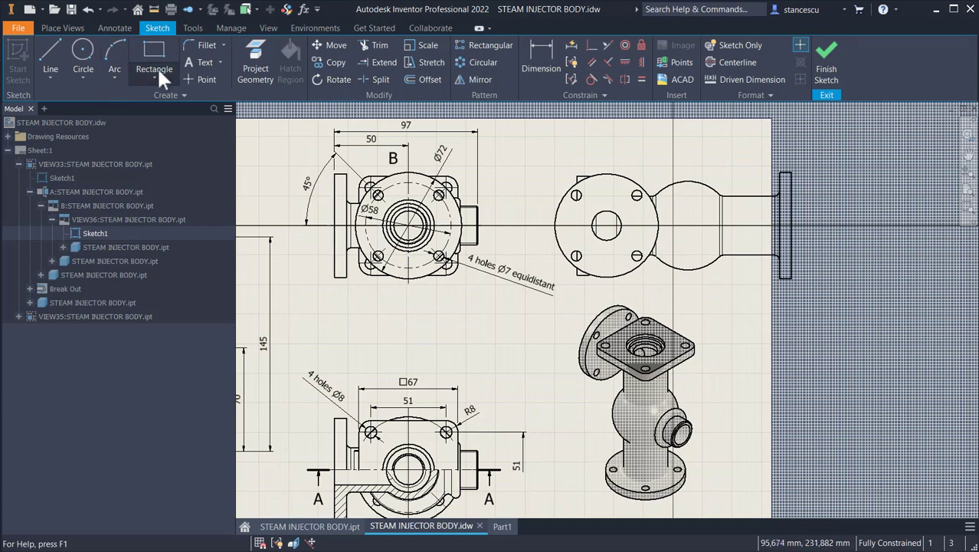
Draw a rectangle around the projected view's body beyond the round side flange and delete the rectangle's edge nearest that flange
left_click(156, 50)
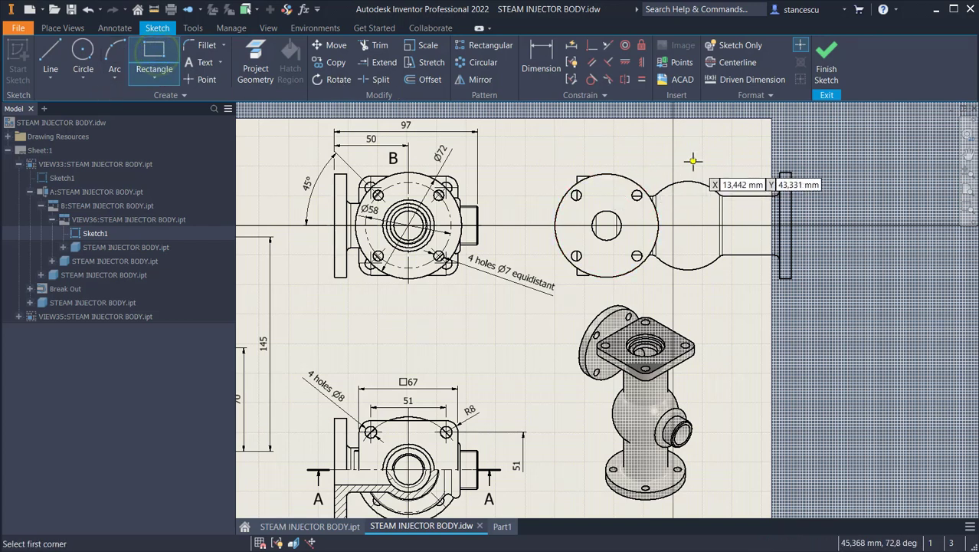
left_click(664, 162)
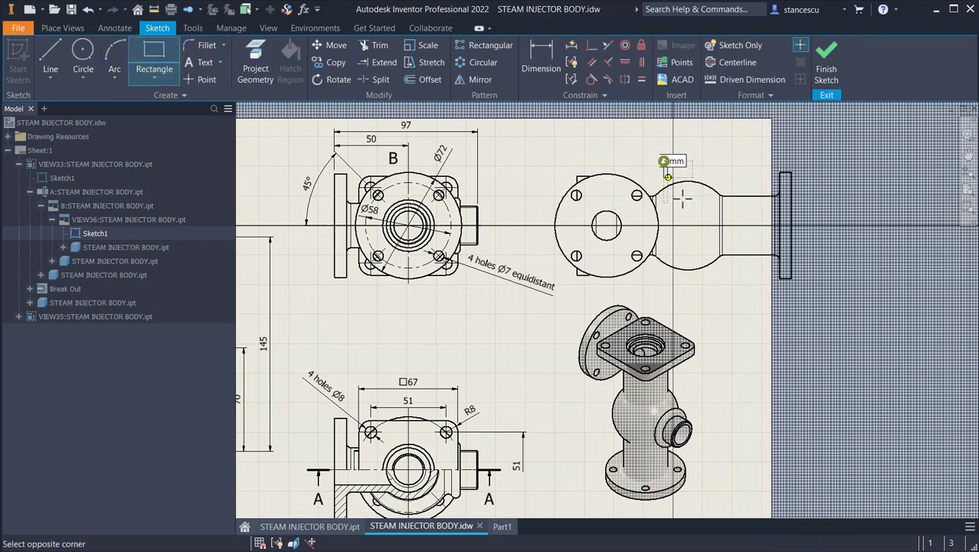
left_click(817, 293)
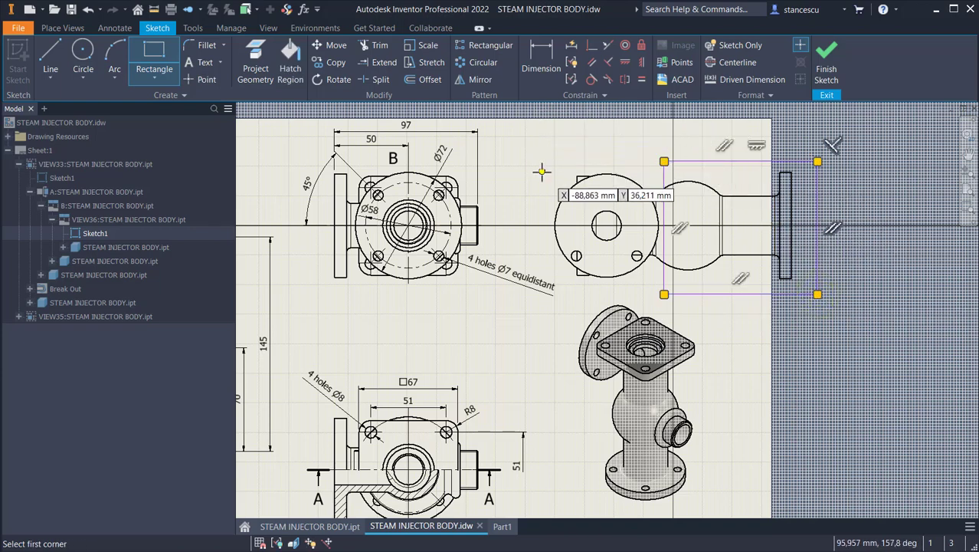
key("Escape")
left_click(663, 178)
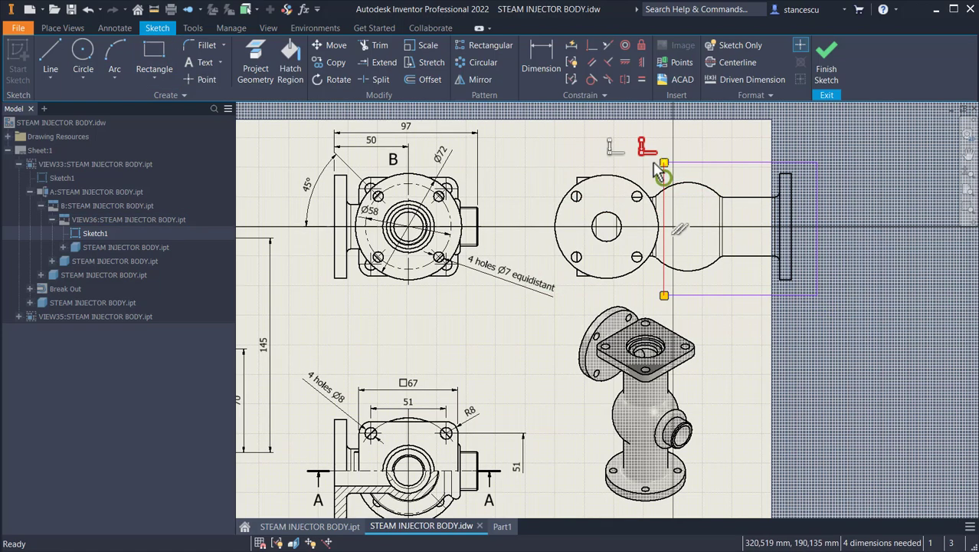
key("Delete")
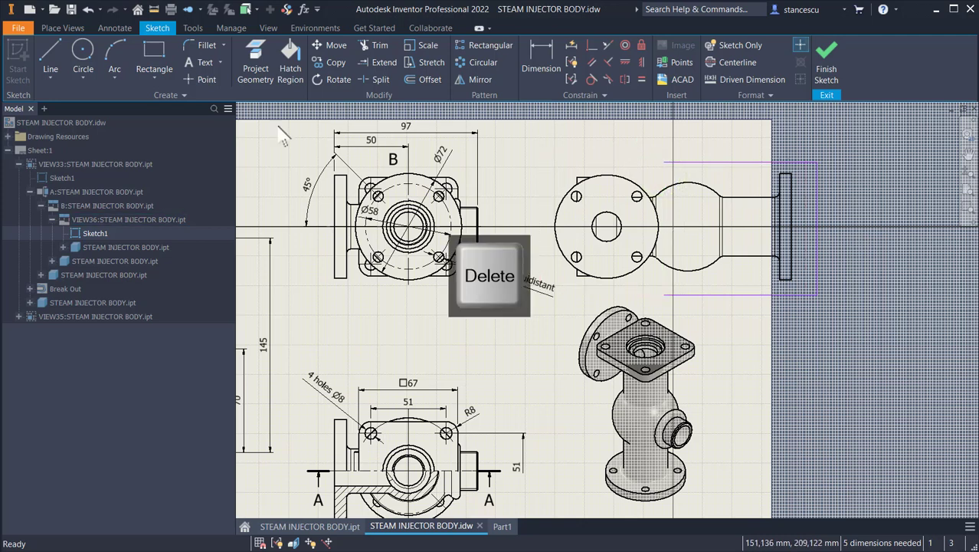
Close the open side of the rectangle near the round flange with a zigzag chain of lines and finish the sketch
left_click(57, 54)
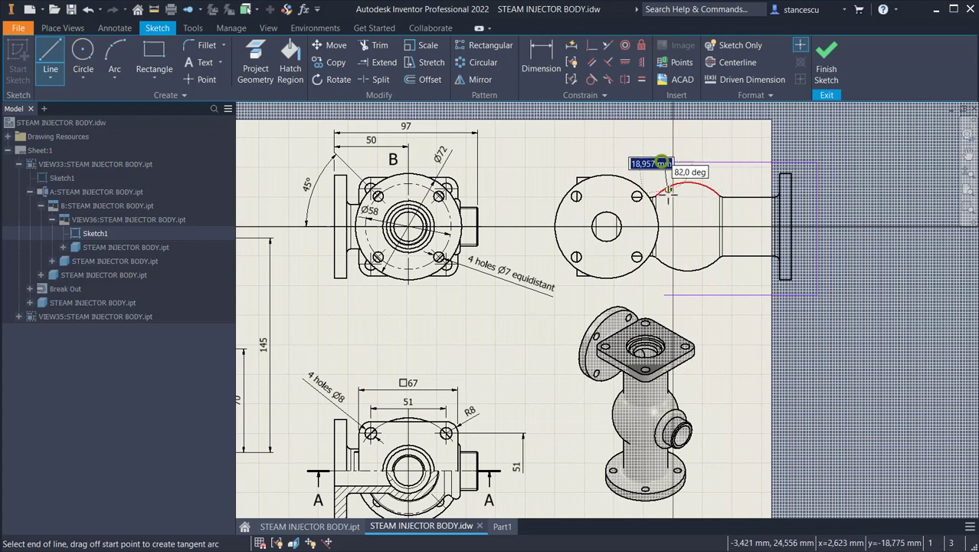
left_click(664, 162)
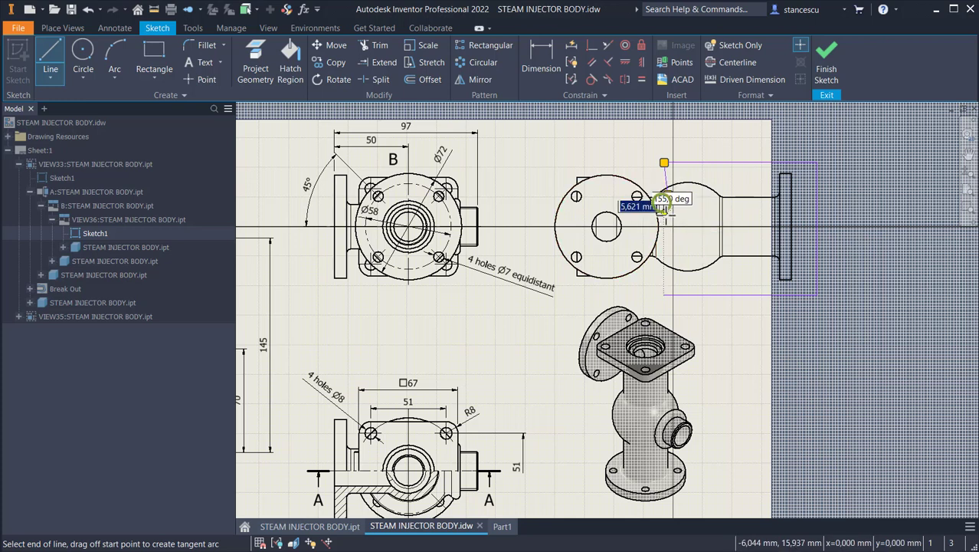
left_click(674, 222)
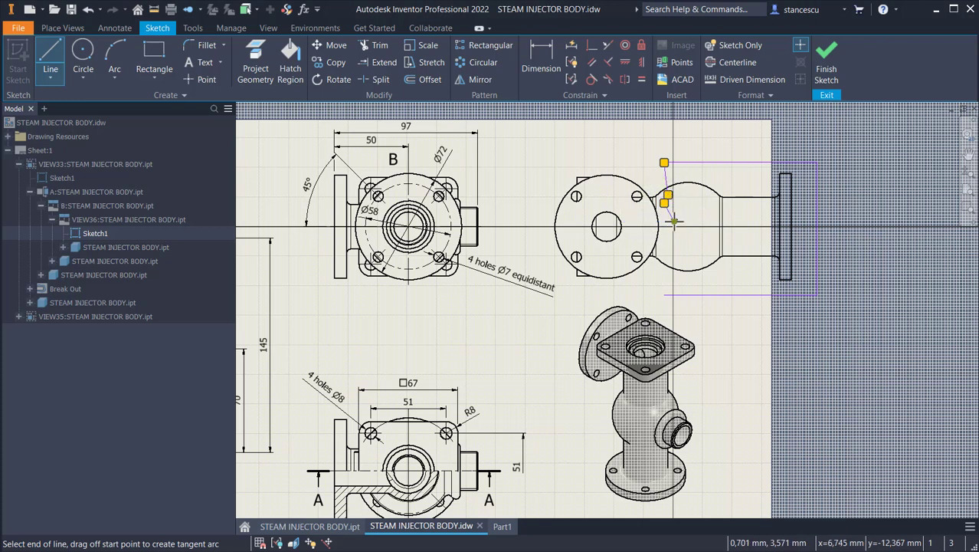
left_click(663, 236)
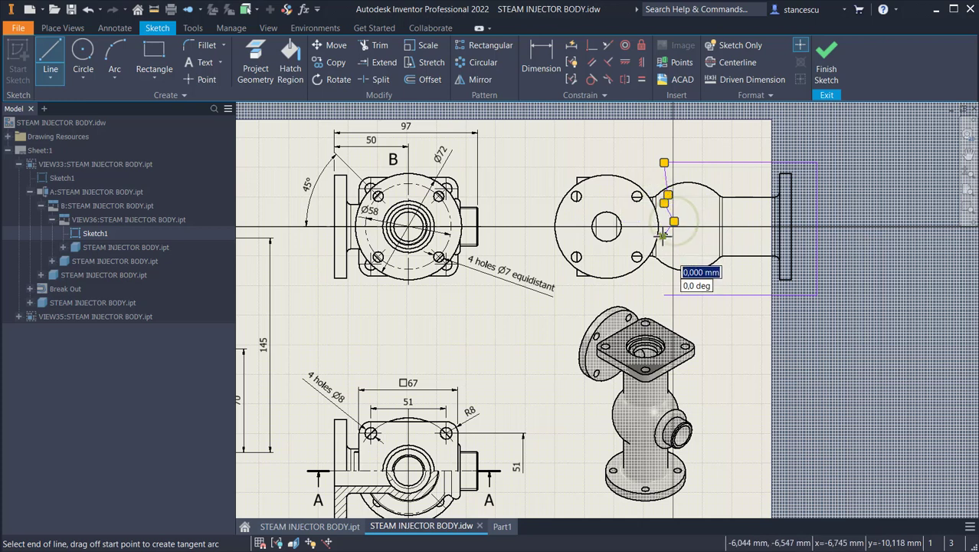
left_click(664, 294)
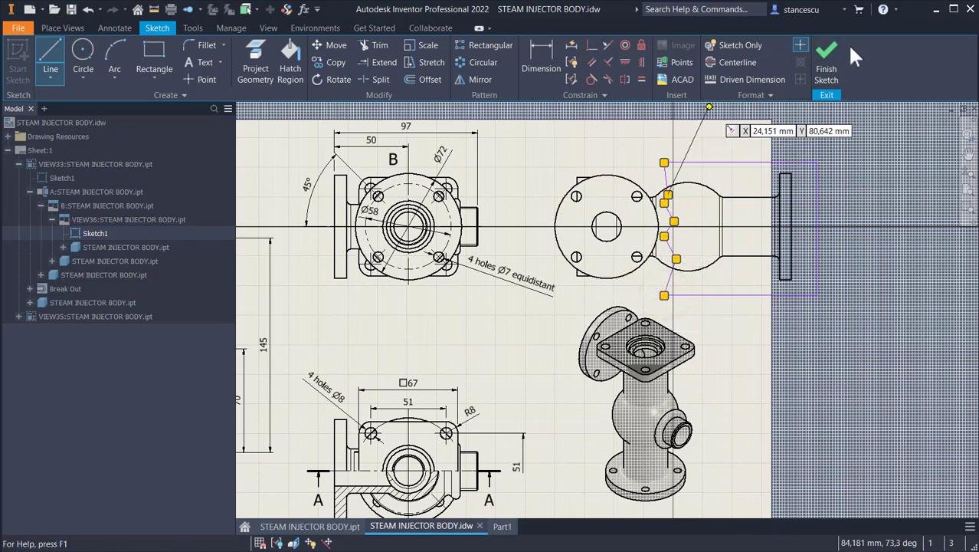
left_click(826, 60)
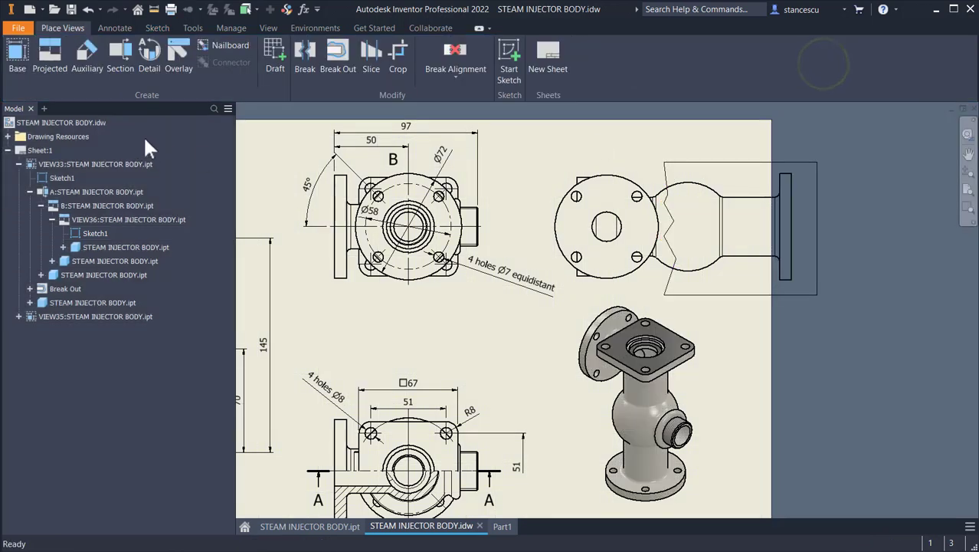
Create a Break Out in the projected view using the closed zigzag profile, with depth Through Part applied to the injector body
left_click(339, 52)
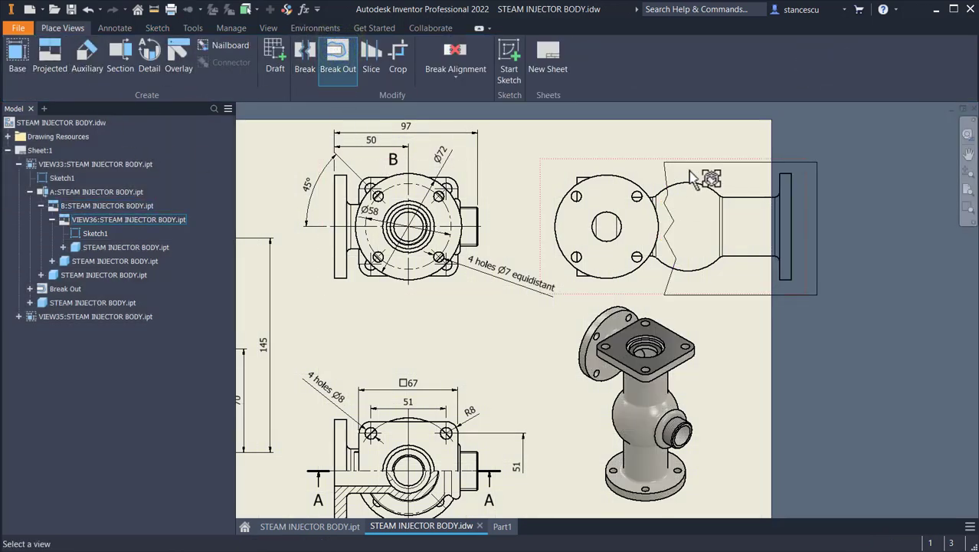
left_click(641, 175)
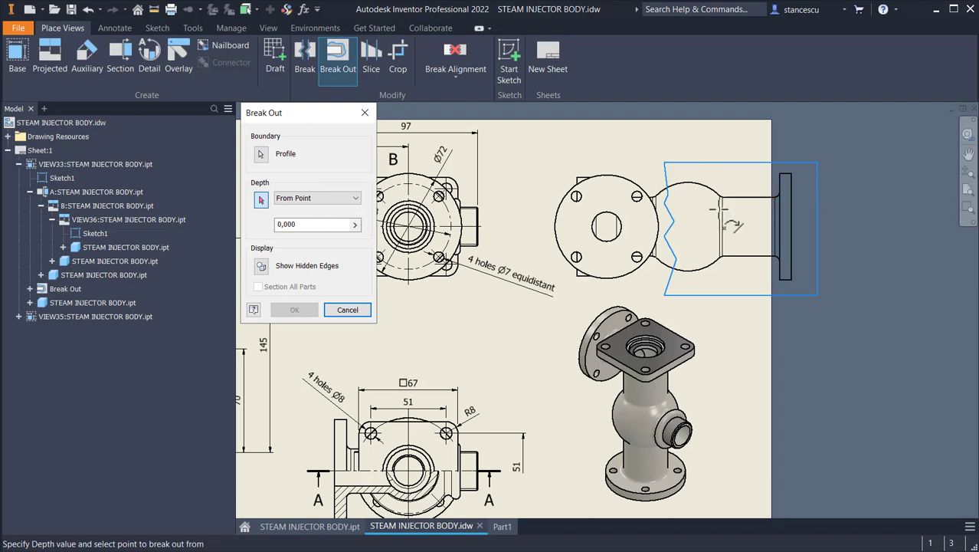
left_click(328, 198)
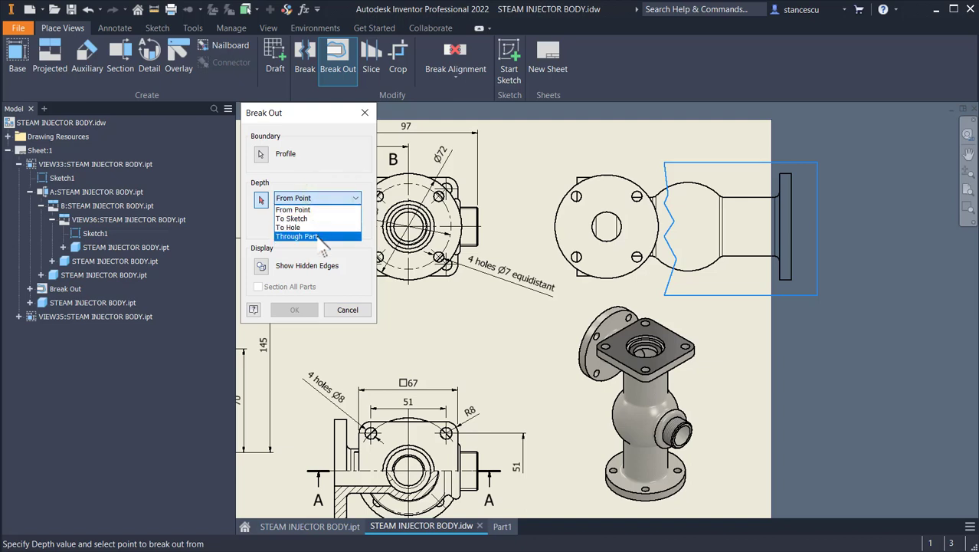
left_click(319, 237)
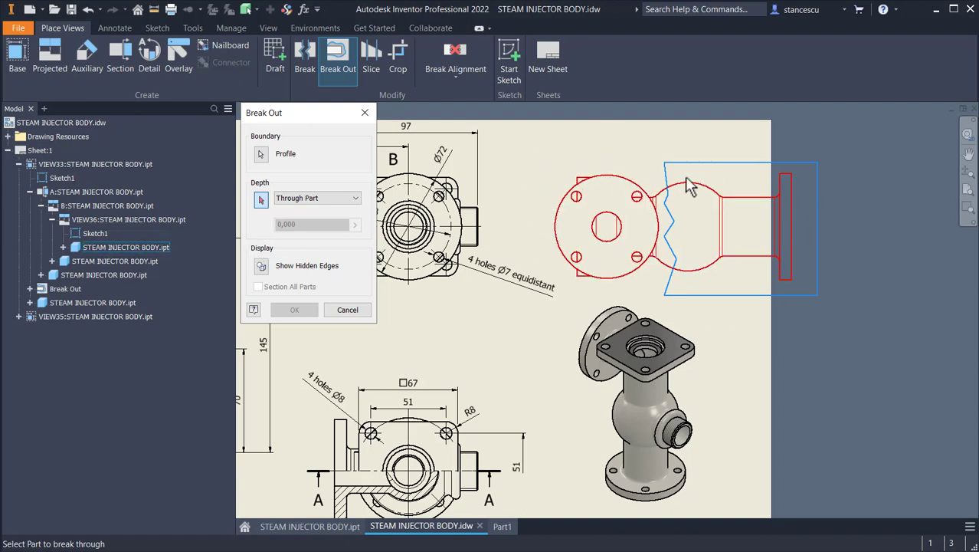
left_click(619, 184)
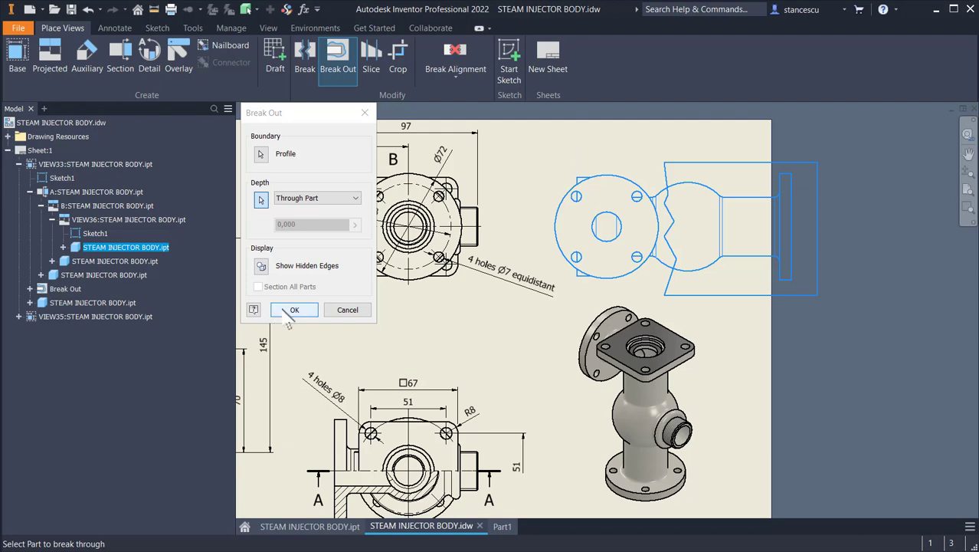
left_click(293, 309)
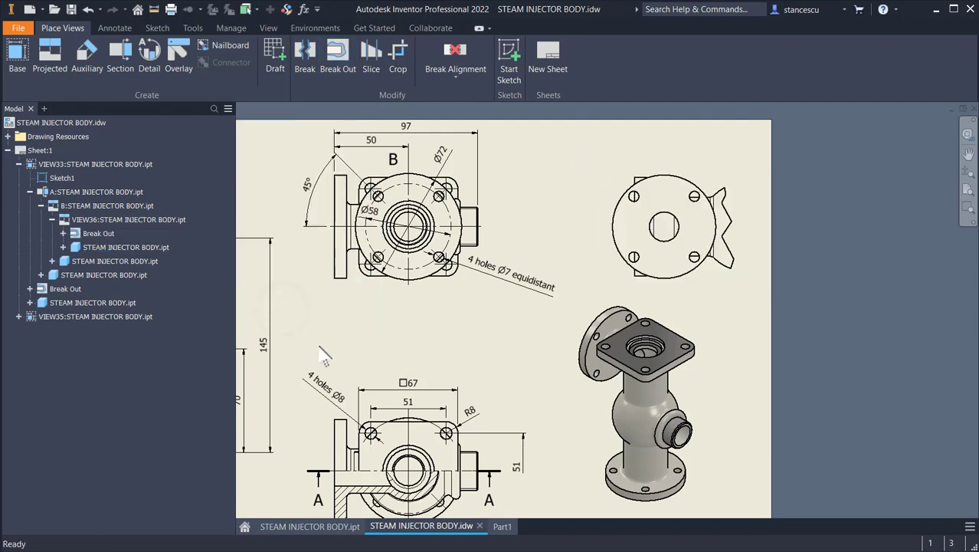
Select the zigzag break edges of the projected view and open the list of layers for them
scroll(734, 218, "up", 3)
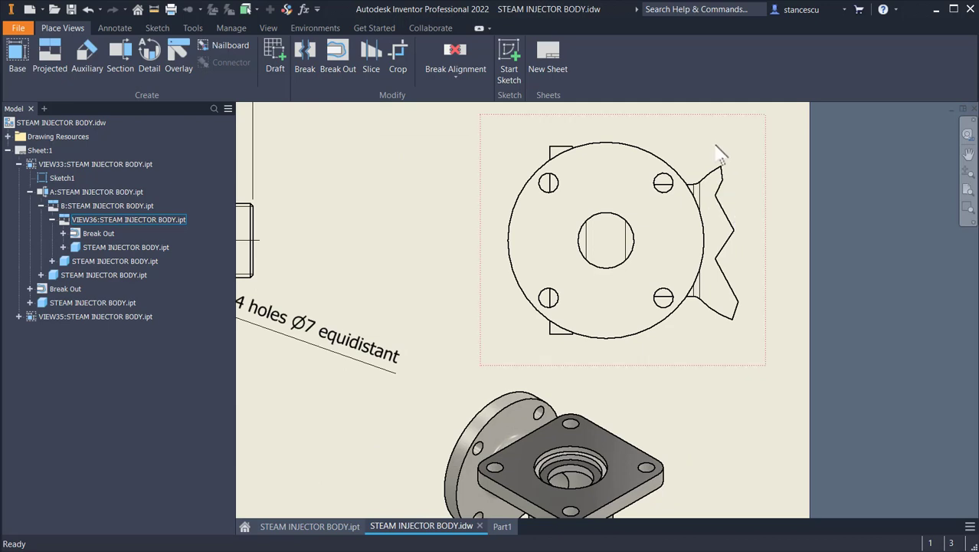
left_click_drag(714, 154, 754, 361)
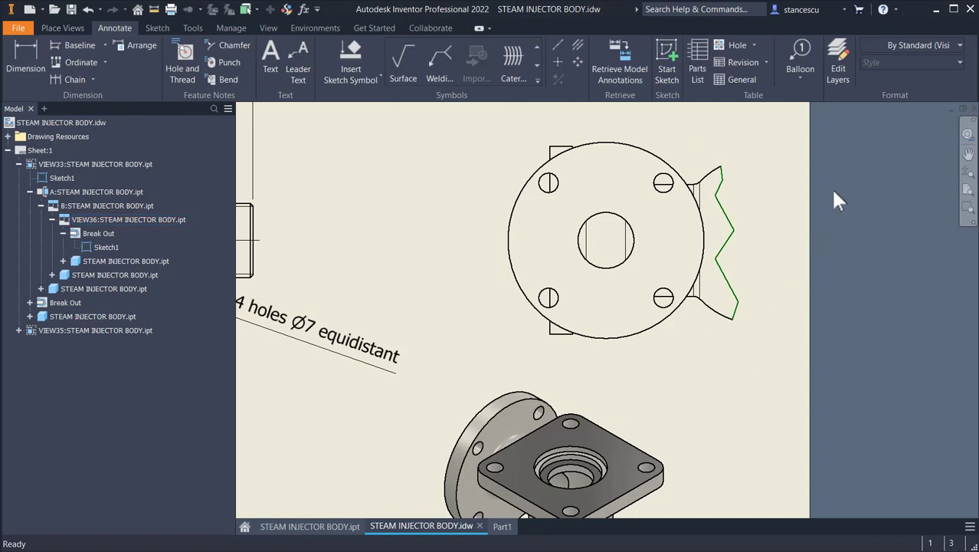
left_click(917, 48)
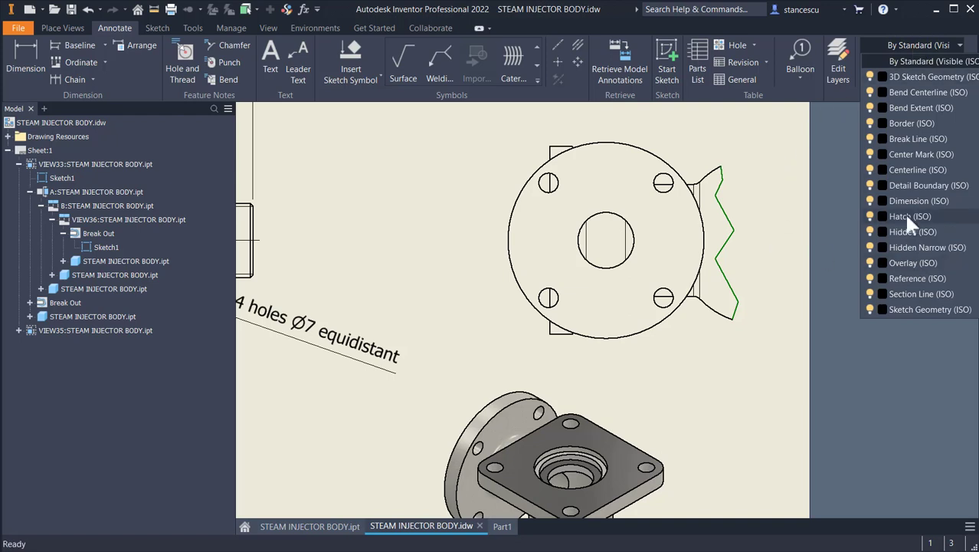
Assign the zigzag break edge of the round flange view to the Sketch Geometry (ISO) layer
scroll(904, 213, "down", 3)
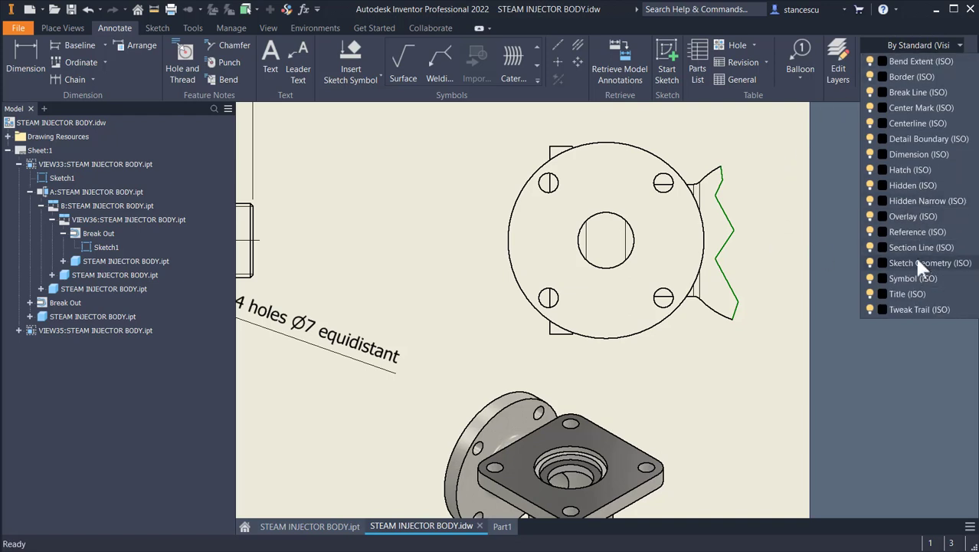
left_click(918, 262)
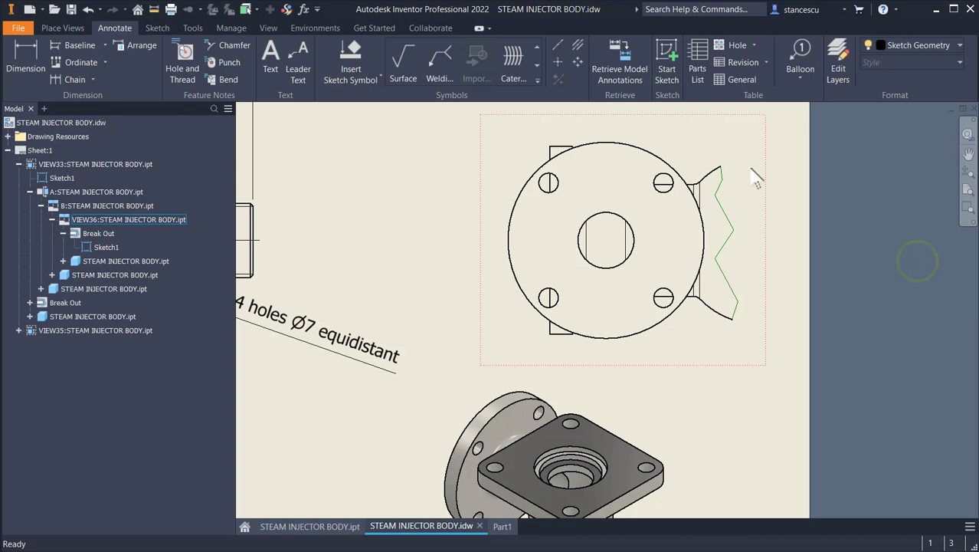
left_click(782, 195)
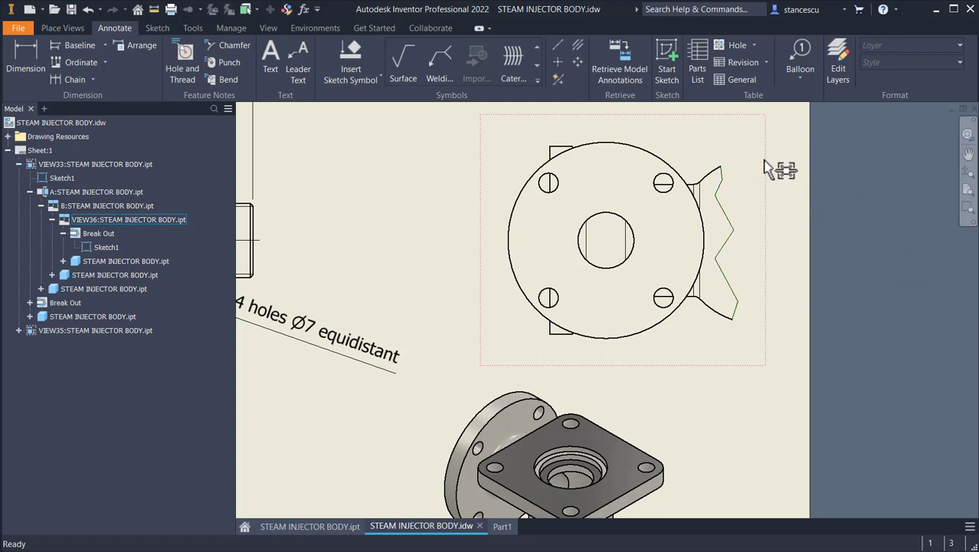
left_click(416, 193)
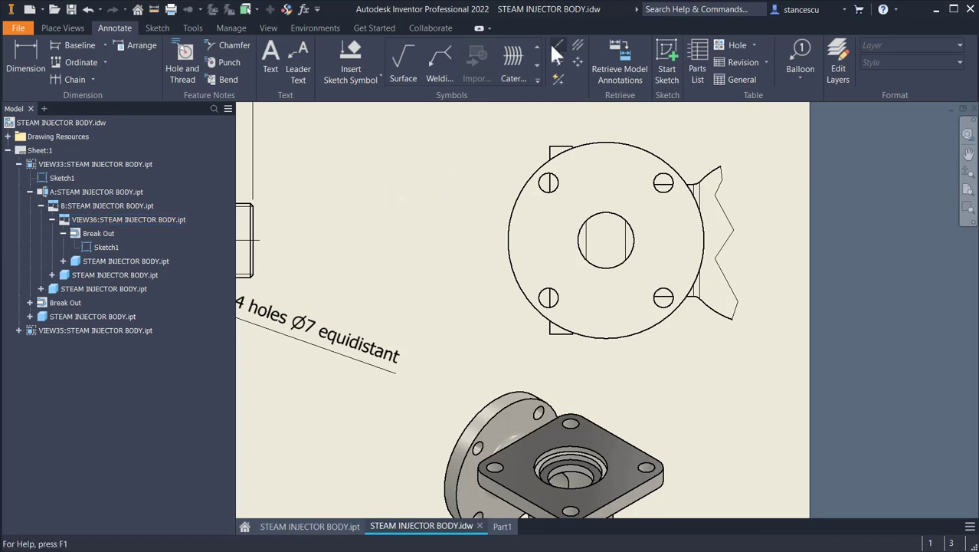
Add a center mark to the flange's outer circle and a centered pattern about its center through the four bolt holes
left_click(556, 62)
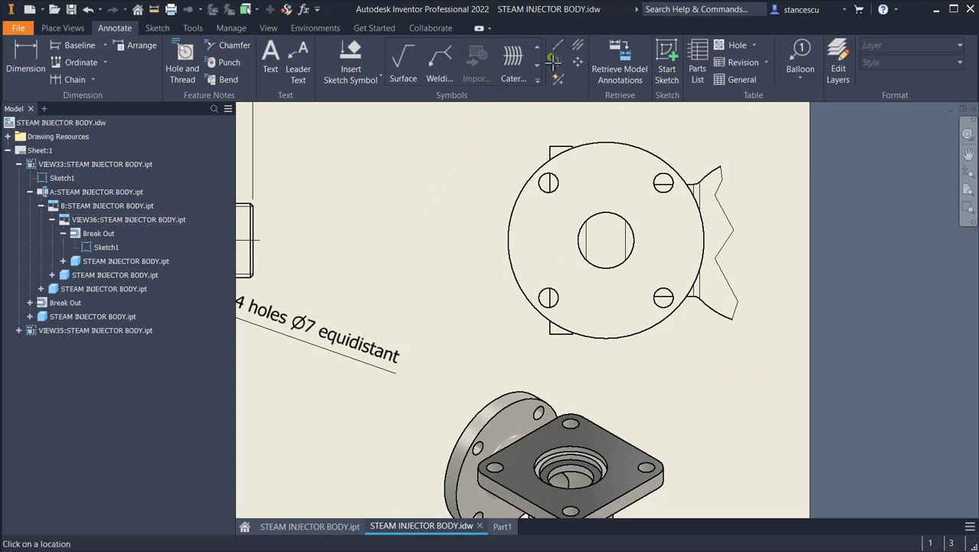
left_click(590, 148)
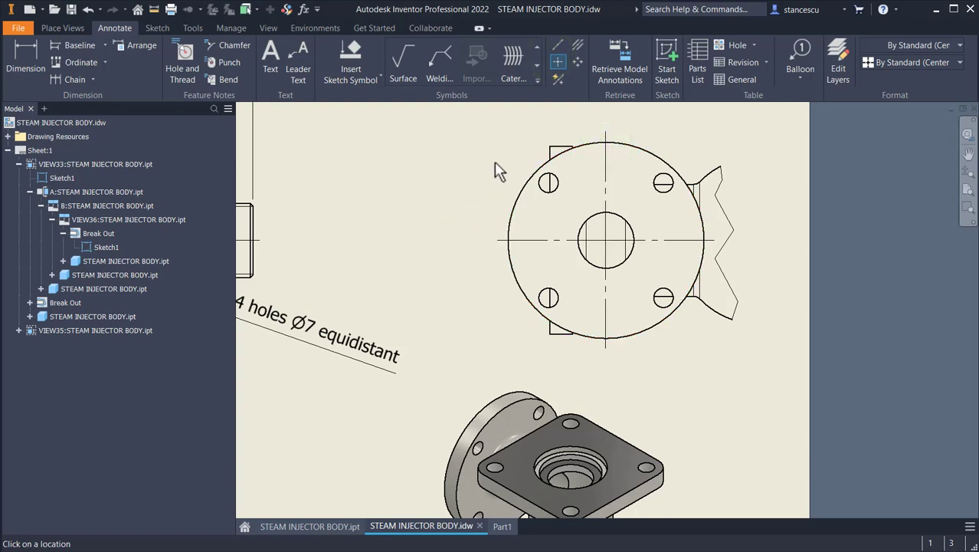
left_click(579, 61)
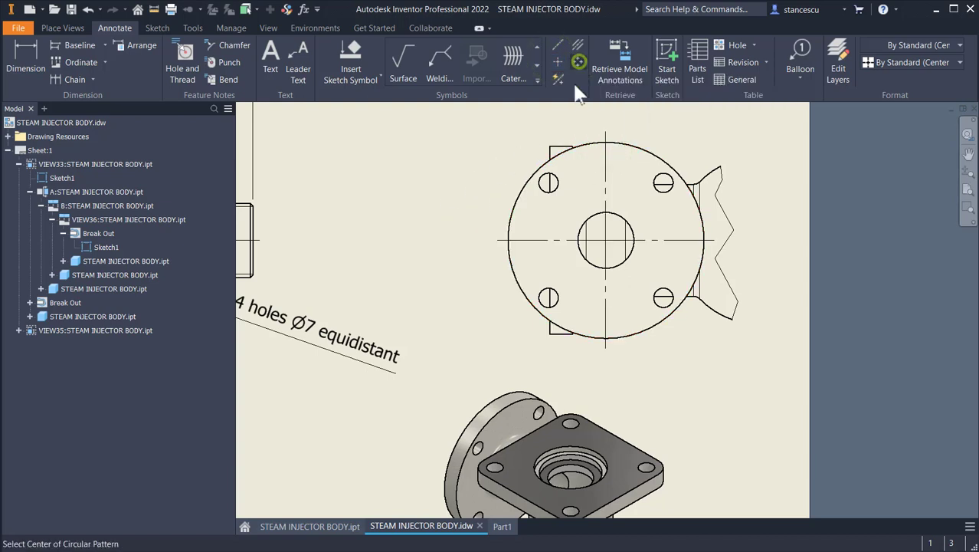
left_click(615, 241)
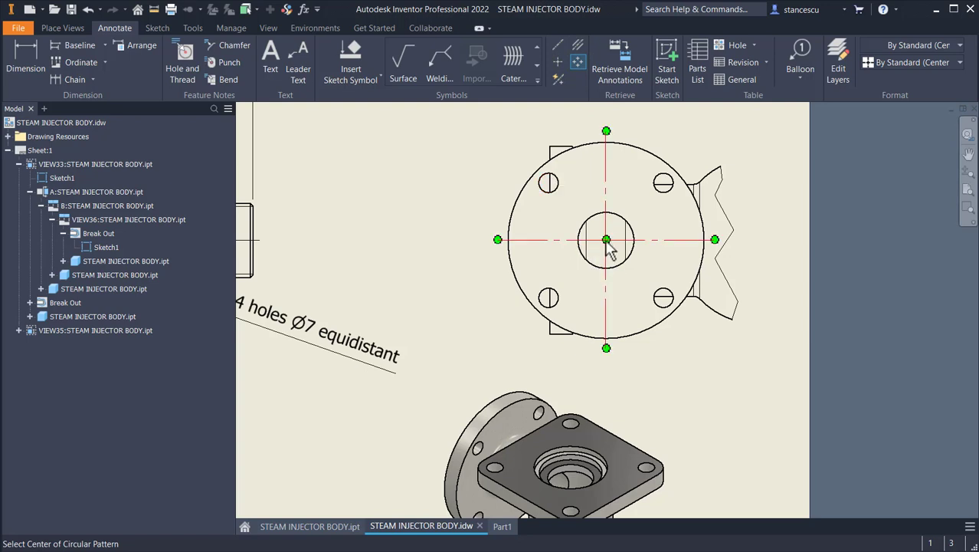
left_click(607, 242)
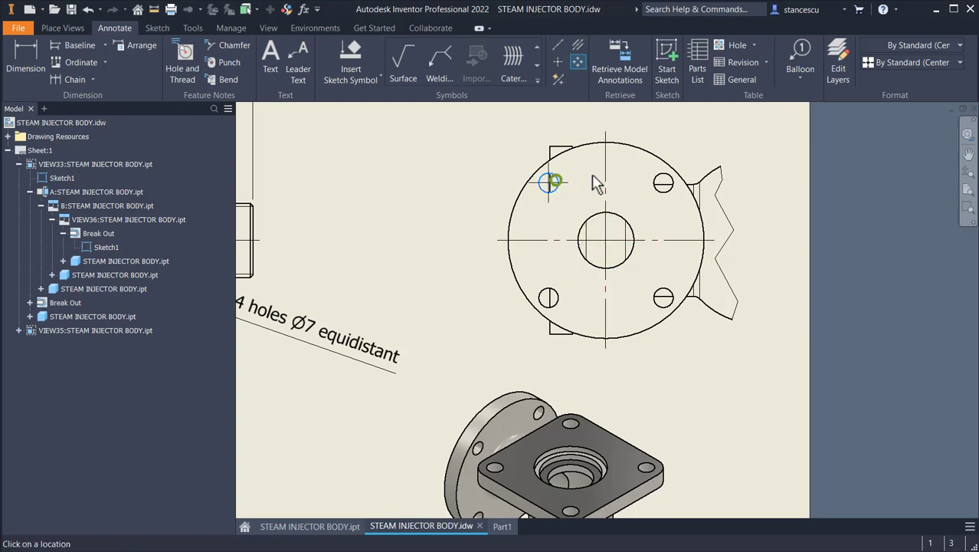
left_click(661, 185)
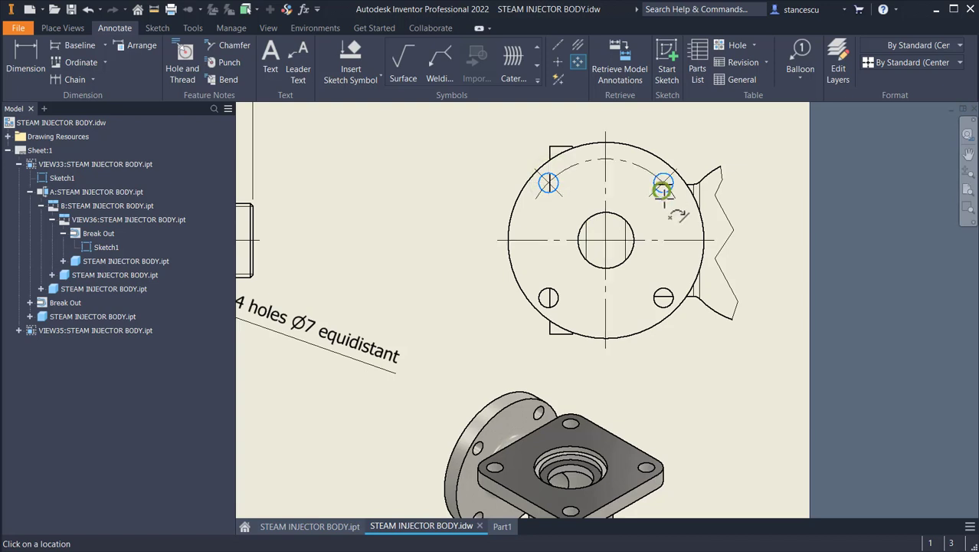
left_click(663, 297)
left_click(549, 297)
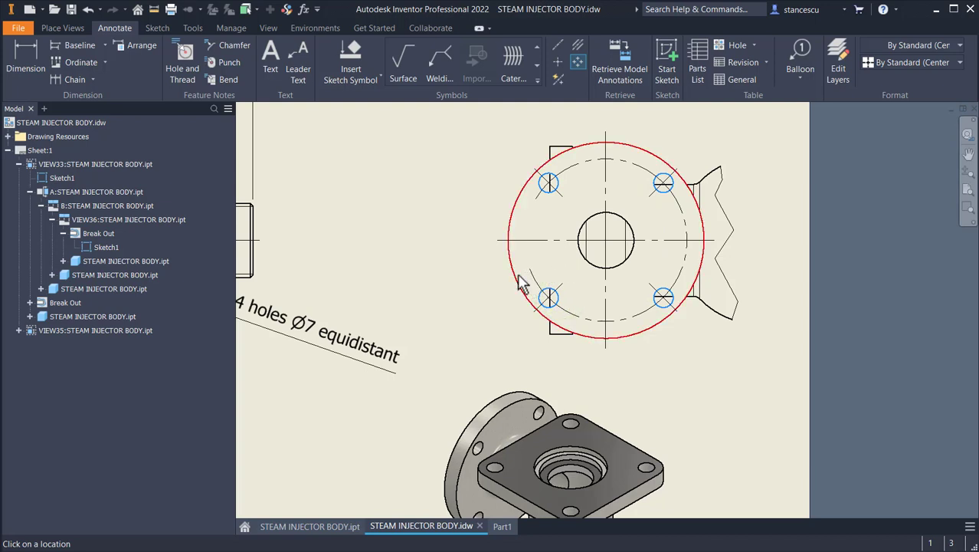
right_click(519, 281)
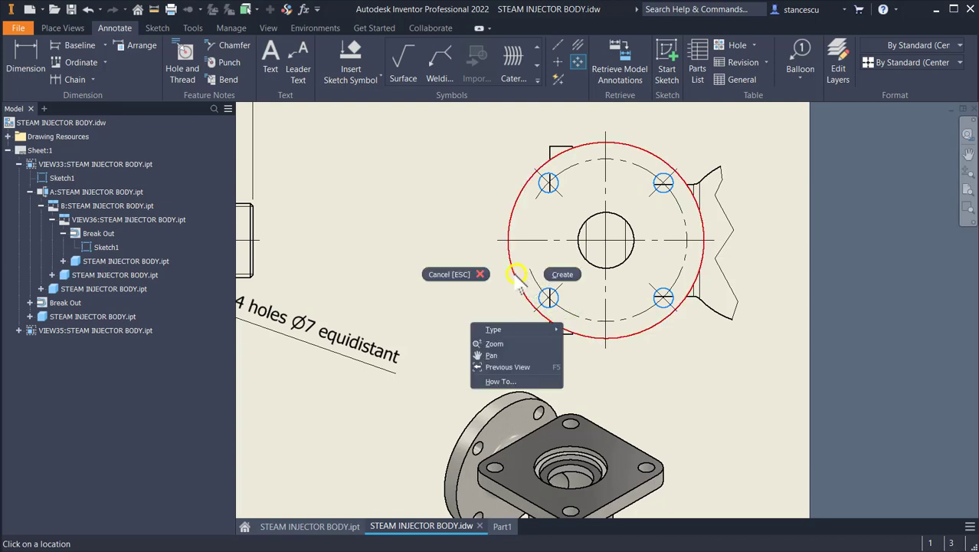
left_click(564, 276)
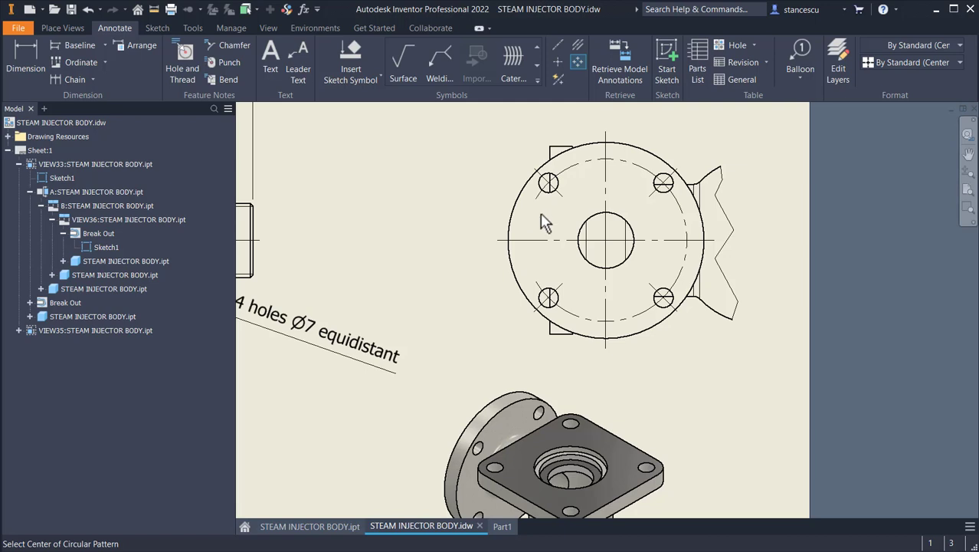
key("Escape")
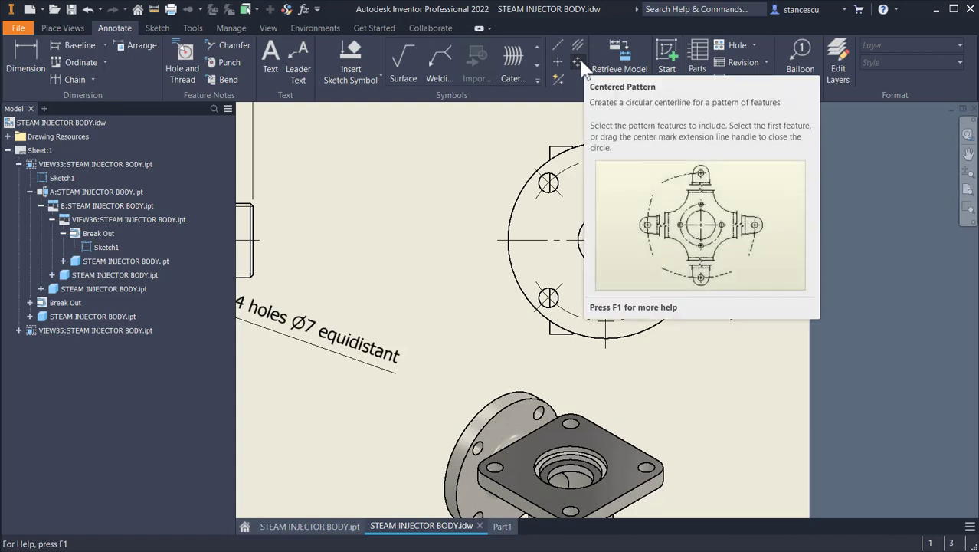
Extend both open ends of the bolt-hole centerline until they meet at the horizontal axis, closing the circle
mouse_move(535, 201)
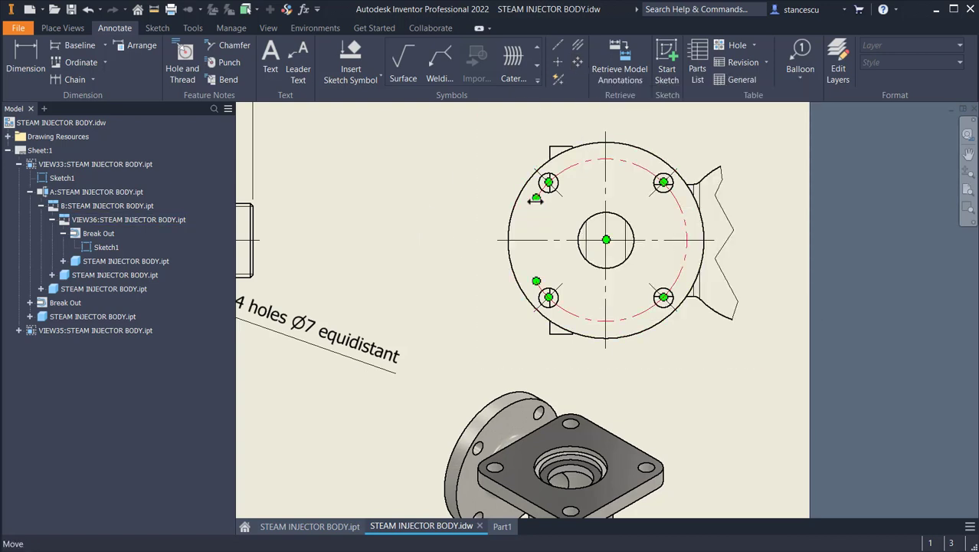
left_click_drag(536, 201, 530, 236)
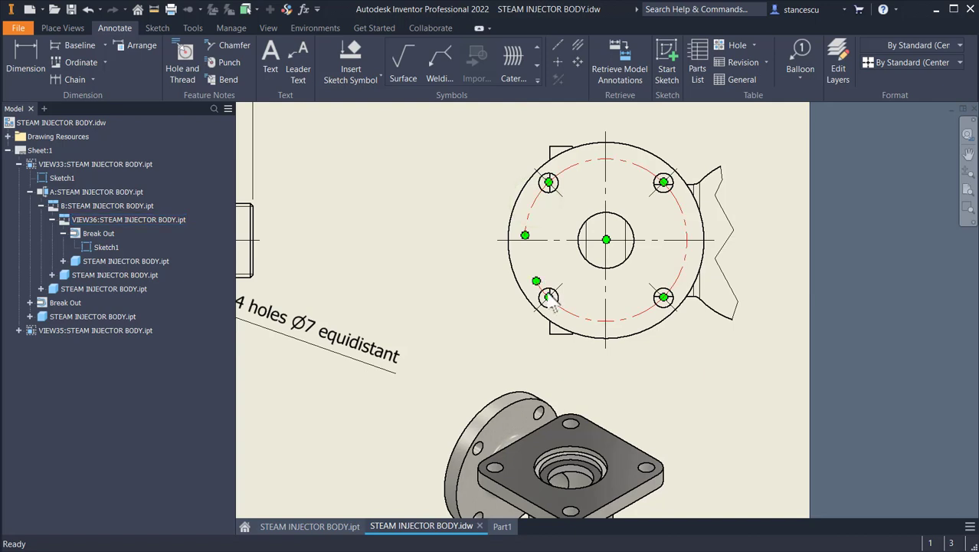
left_click_drag(533, 281, 527, 239)
left_click(338, 131)
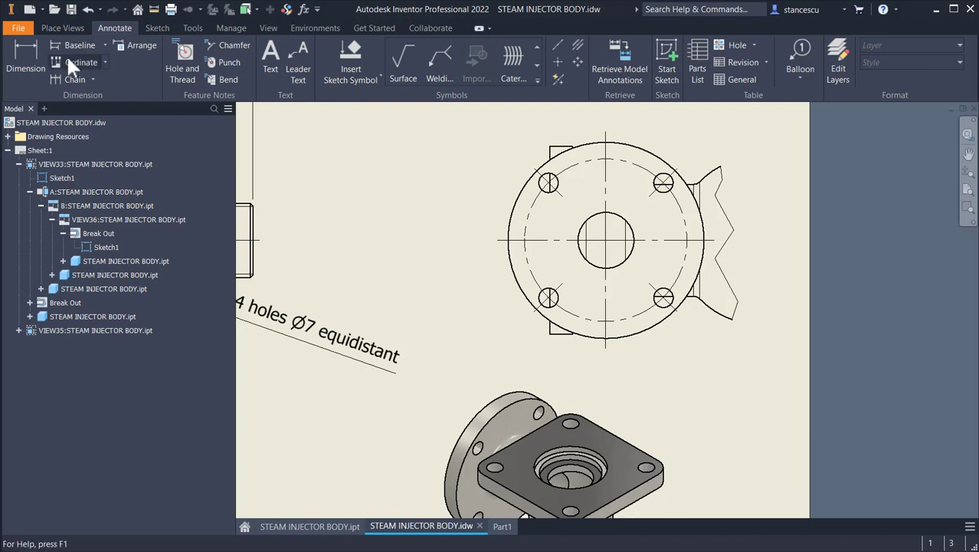
Dimension the bolt-hole centerline circle with the Diameter dimension type, placing the text inside the flange
left_click(29, 62)
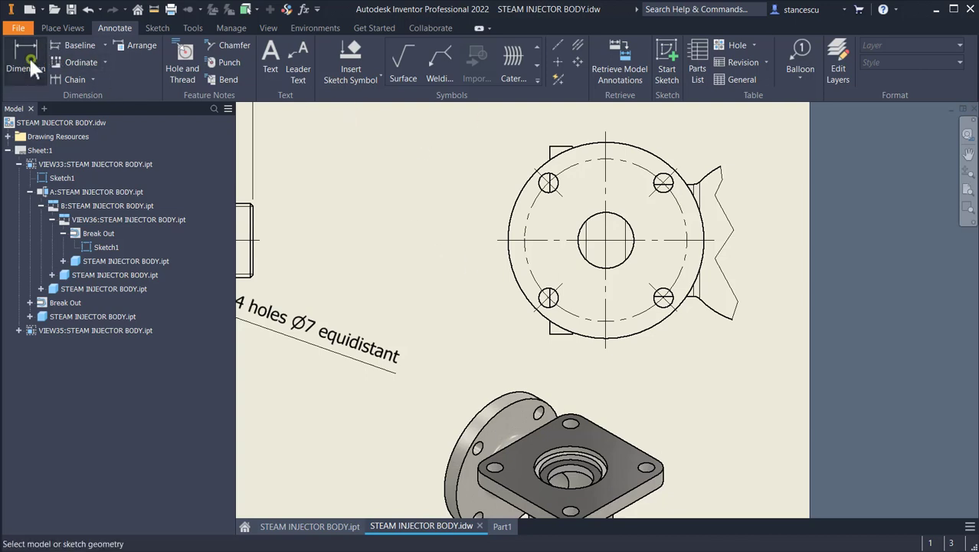
left_click(530, 215)
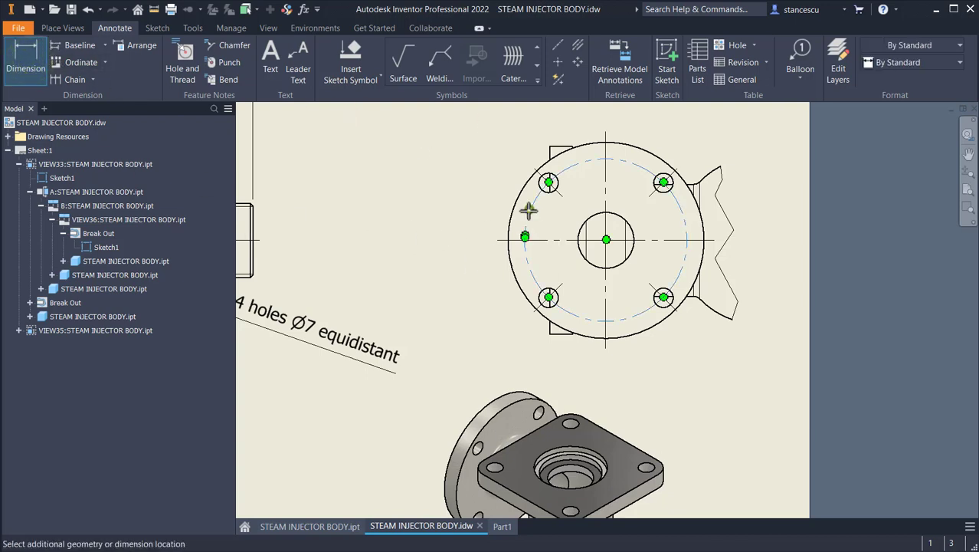
right_click(559, 238)
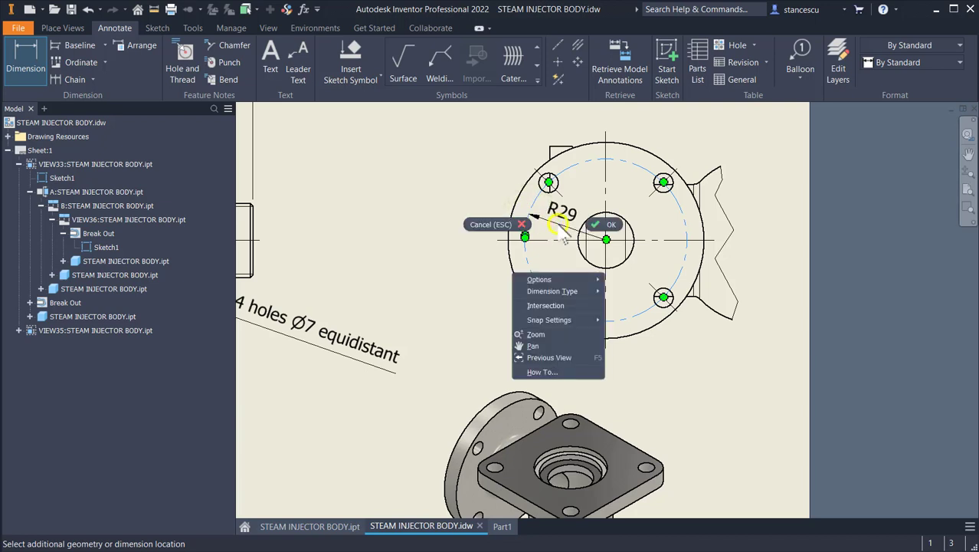
mouse_move(568, 291)
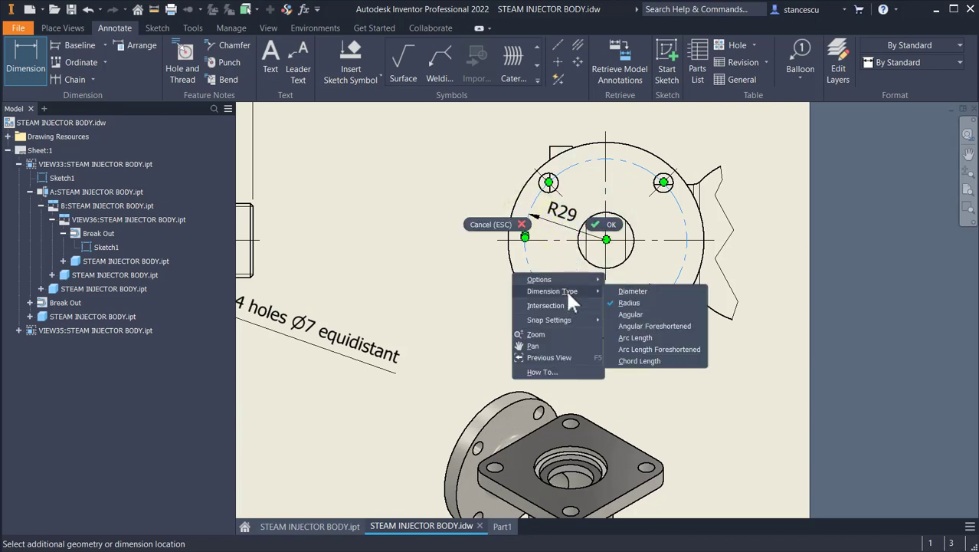
left_click(633, 291)
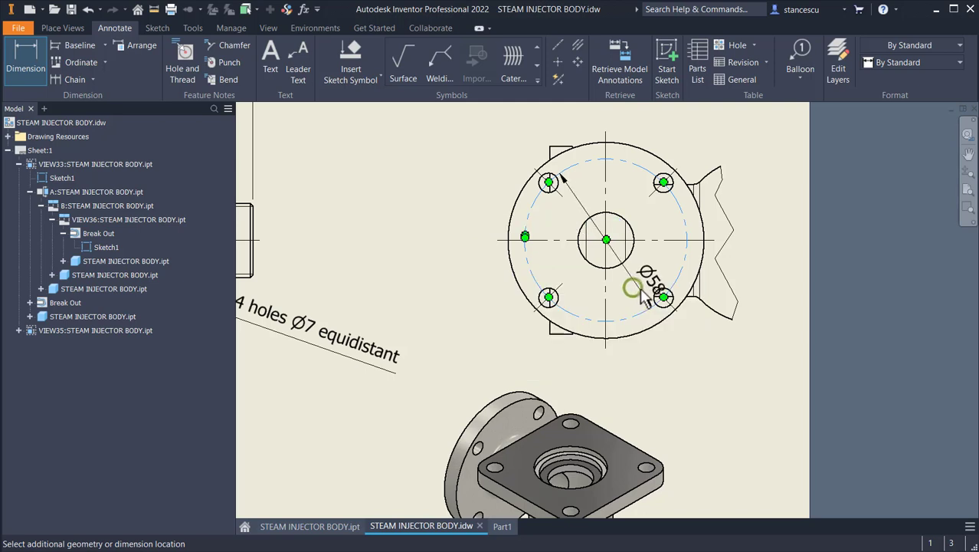
left_click(619, 290)
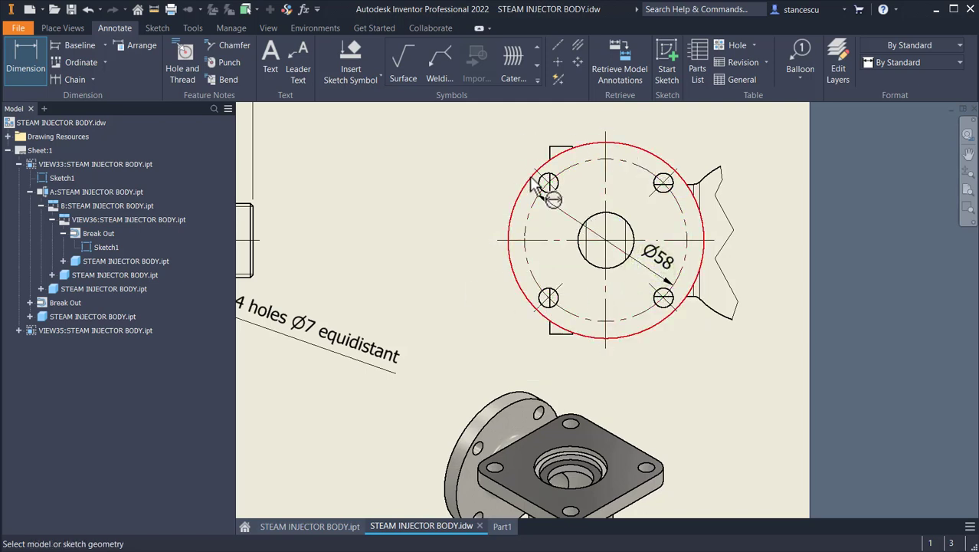
Dimension the diameter of the upper-left bolt hole, placing the text outside the flange
scroll(537, 201, "up", 3)
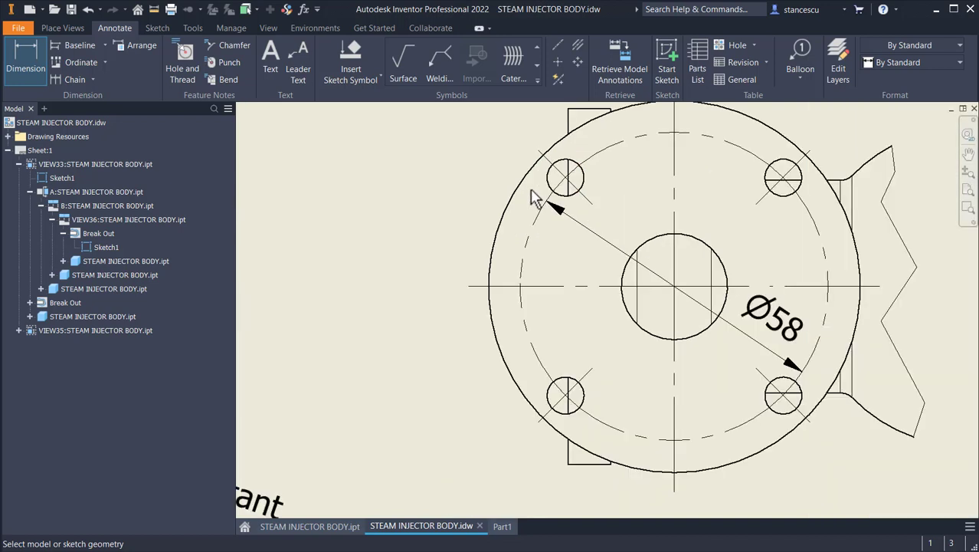
left_click(560, 162)
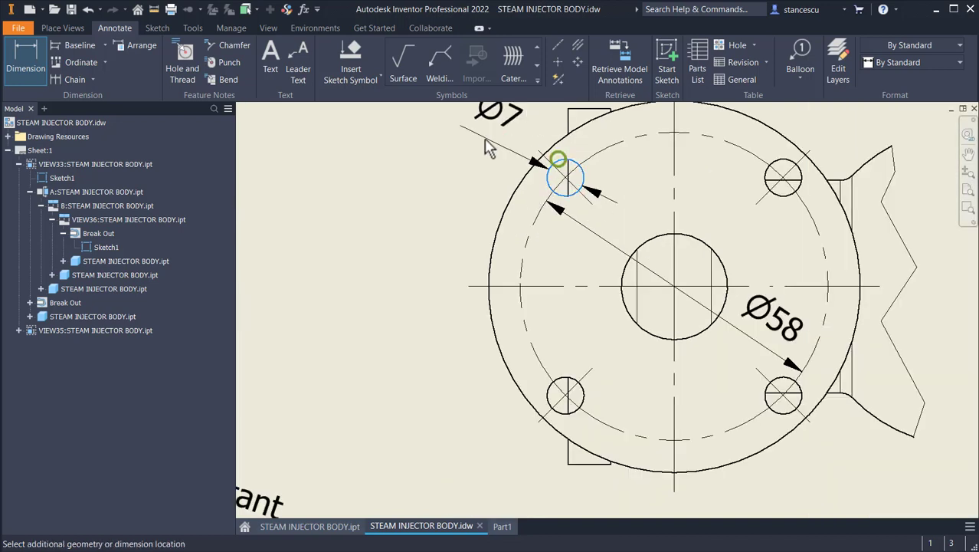
left_click(431, 153)
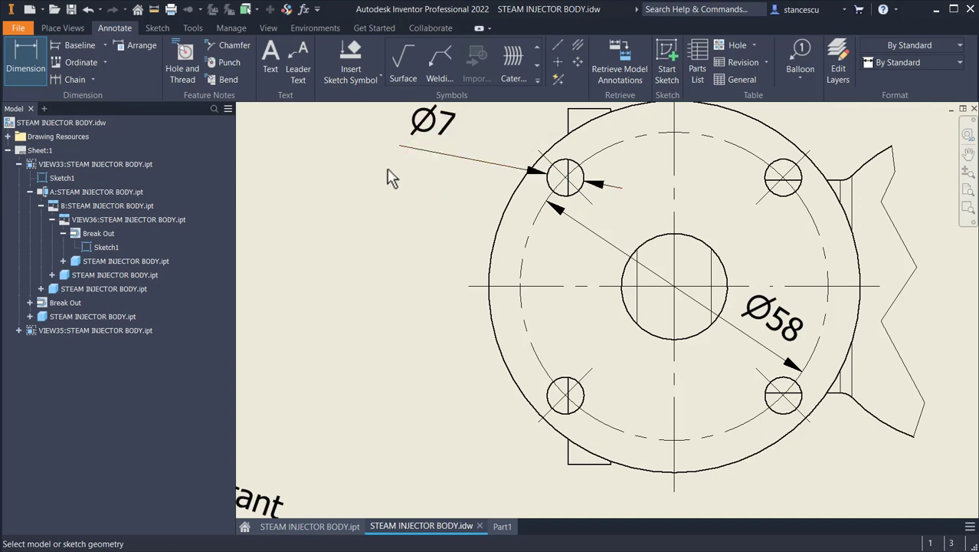
mouse_move(391, 176)
middle_mouse_down()
mouse_move(426, 214)
mouse_move(444, 262)
middle_mouse_up()
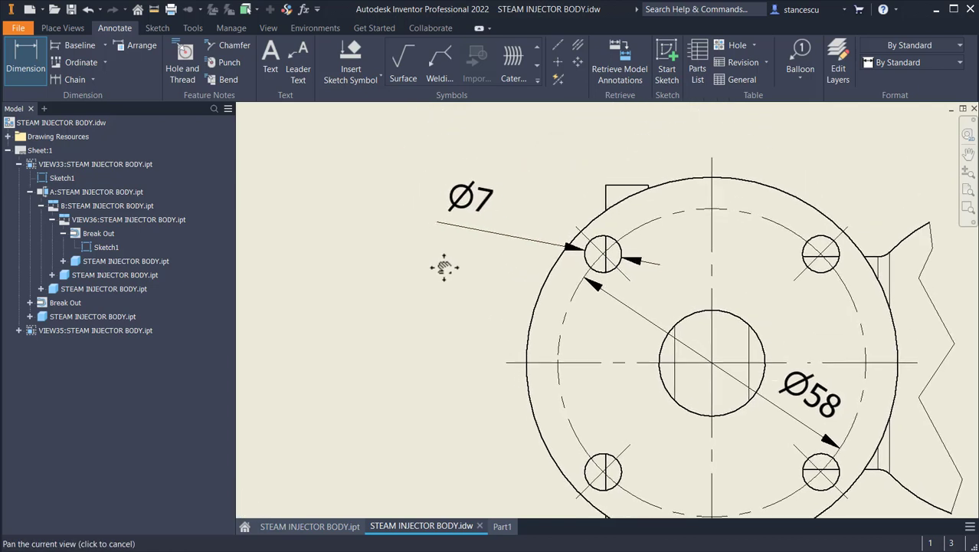
Edit the bolt hole's diameter dimension text, adding "4 holes" before the value and "equdistant" after it
double_click(476, 200)
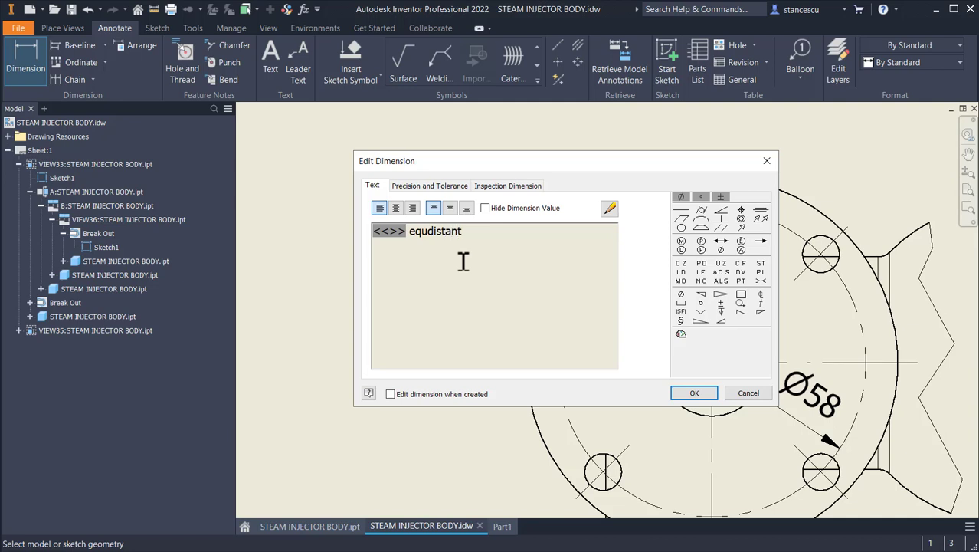
key("Home")
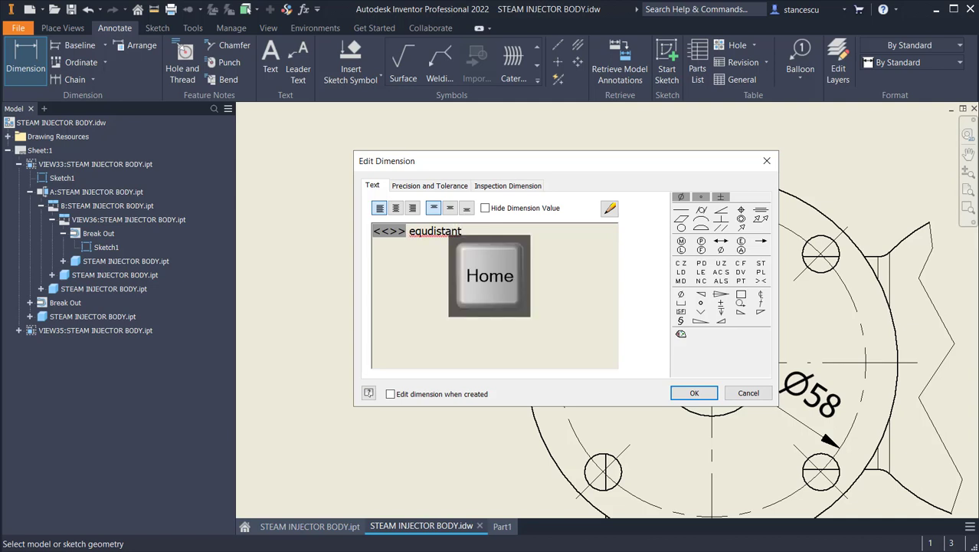
type("4 h")
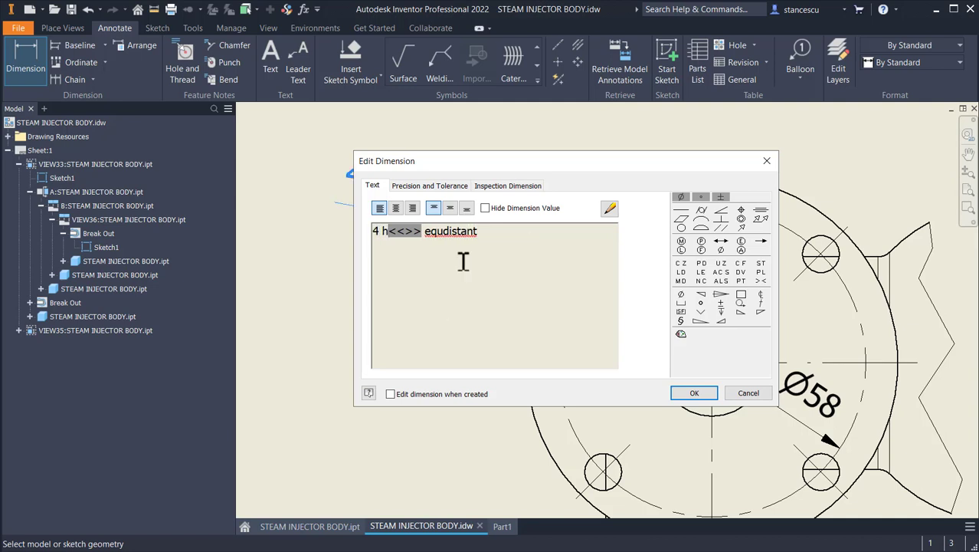
type("oles")
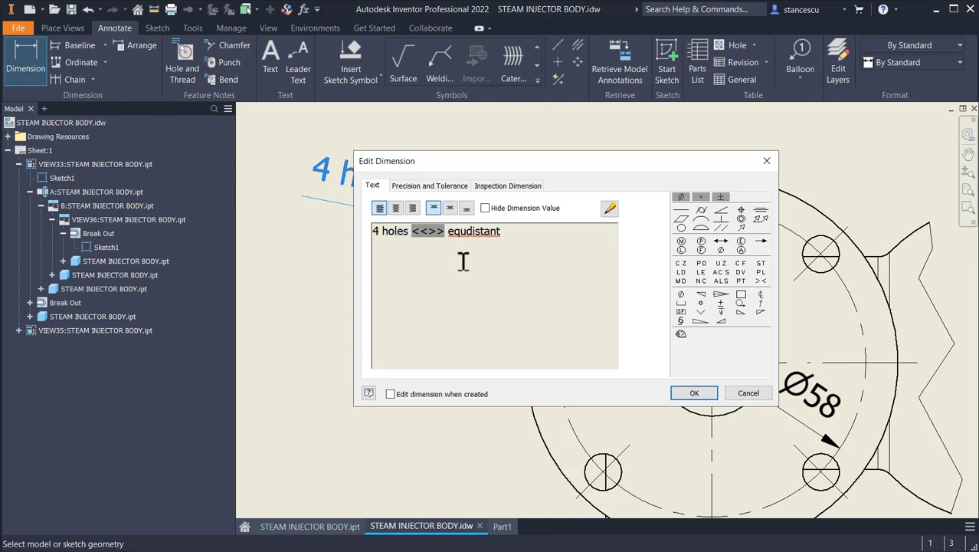
left_click(693, 393)
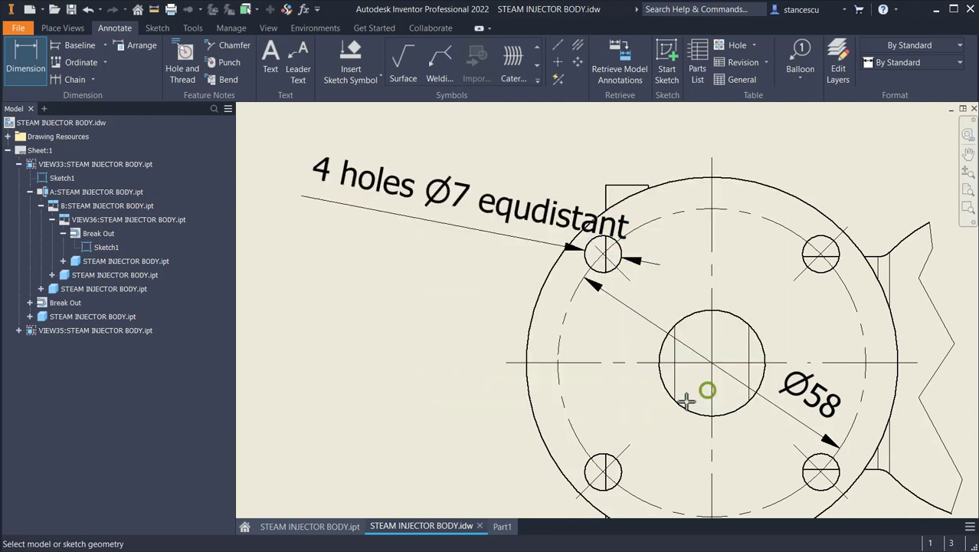
Move the bolt hole dimension text farther out so it clears the flange outline
key("Escape")
left_click(351, 205)
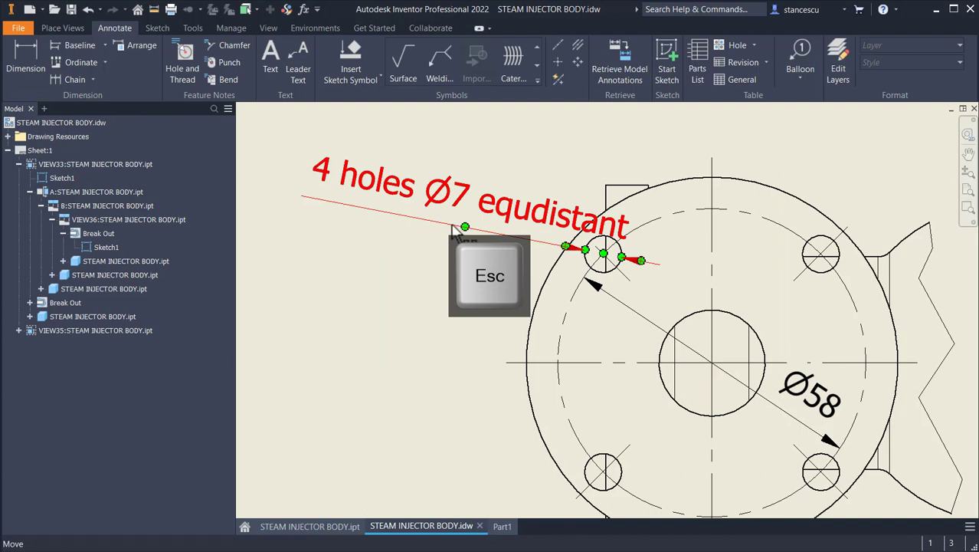
left_click_drag(464, 228, 397, 206)
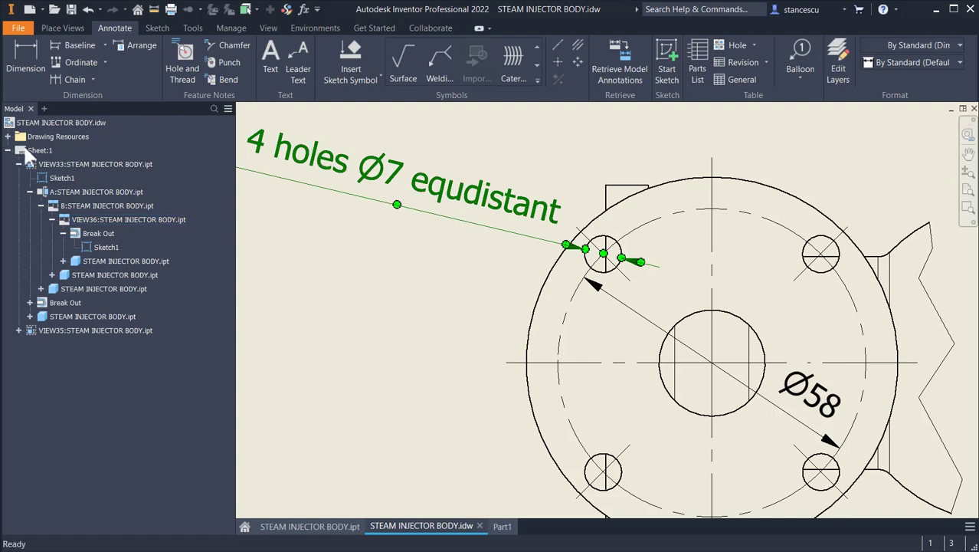
Dimension the angle between the upper-left bolt hole's diagonal center mark and the flange's horizontal centerline, placing the text outside the flange
left_click(17, 51)
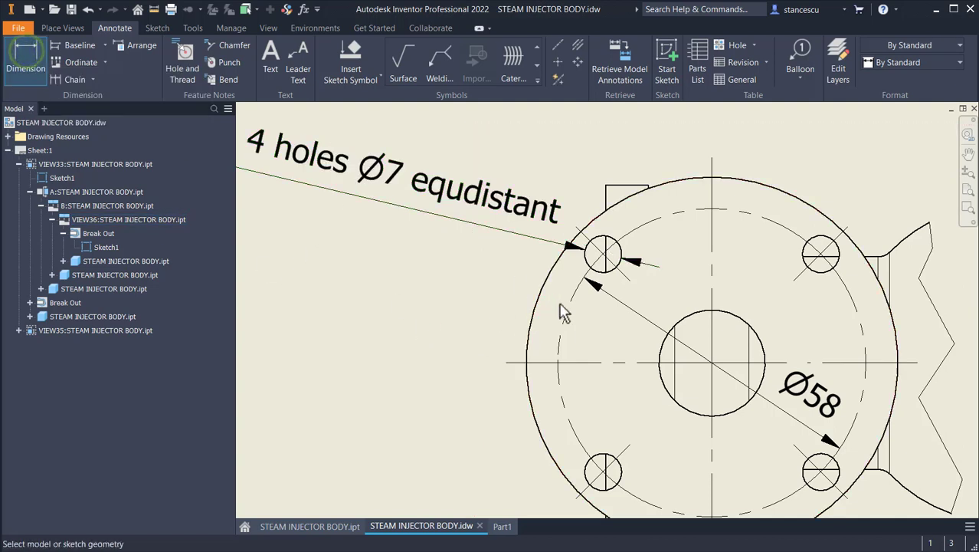
left_click(627, 277)
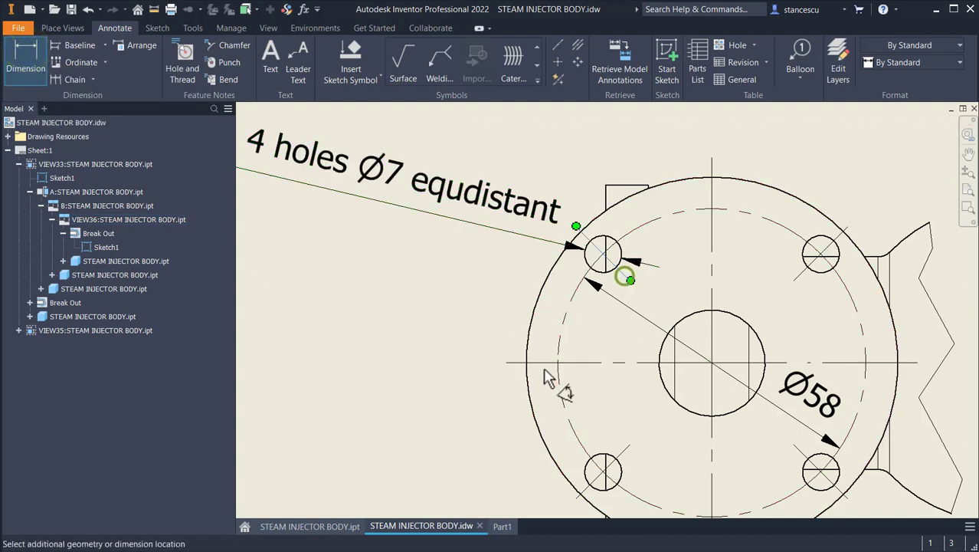
left_click(596, 363)
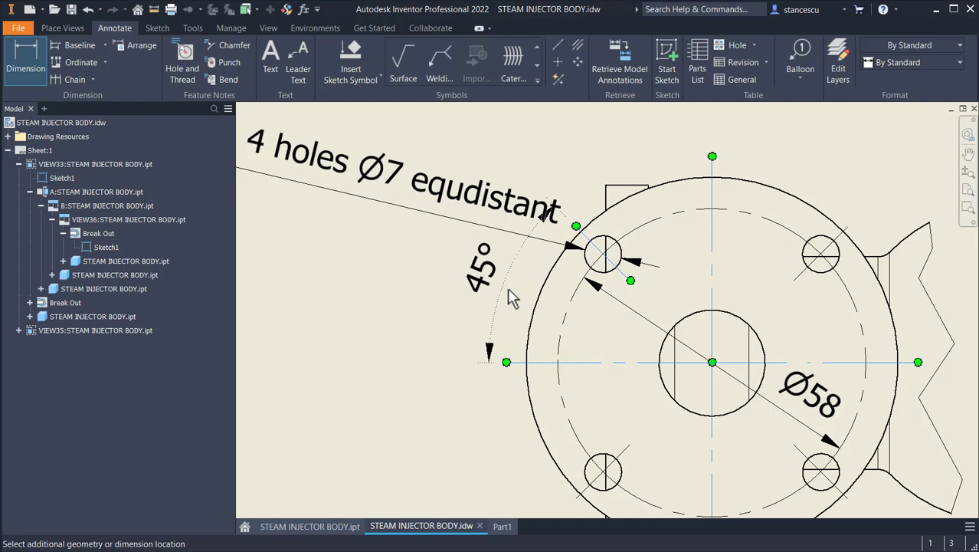
left_click(512, 299)
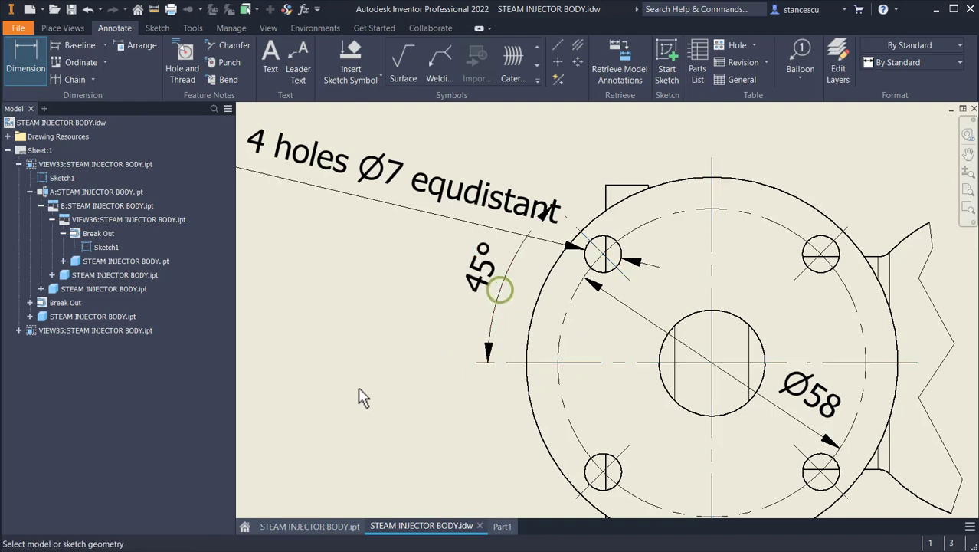
key("Escape")
Move the bolt hole diameter note to the upper right, outside the round flange, clear of the angle dimension
left_click(449, 214)
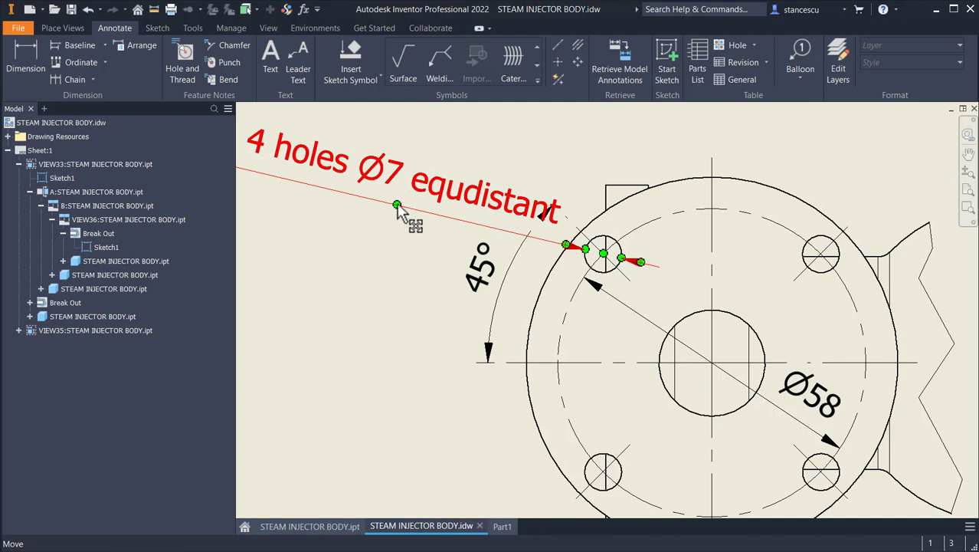
left_click_drag(397, 205, 933, 139)
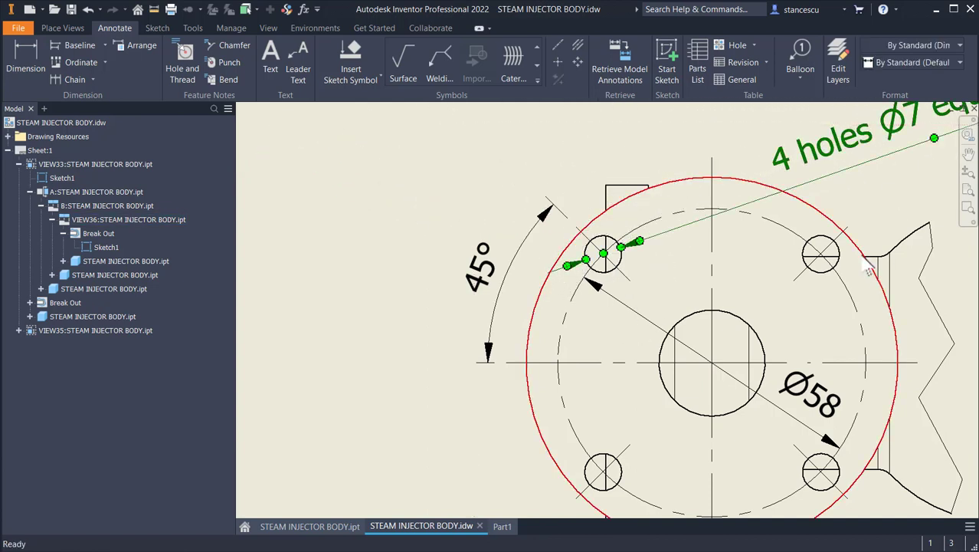
key("Home")
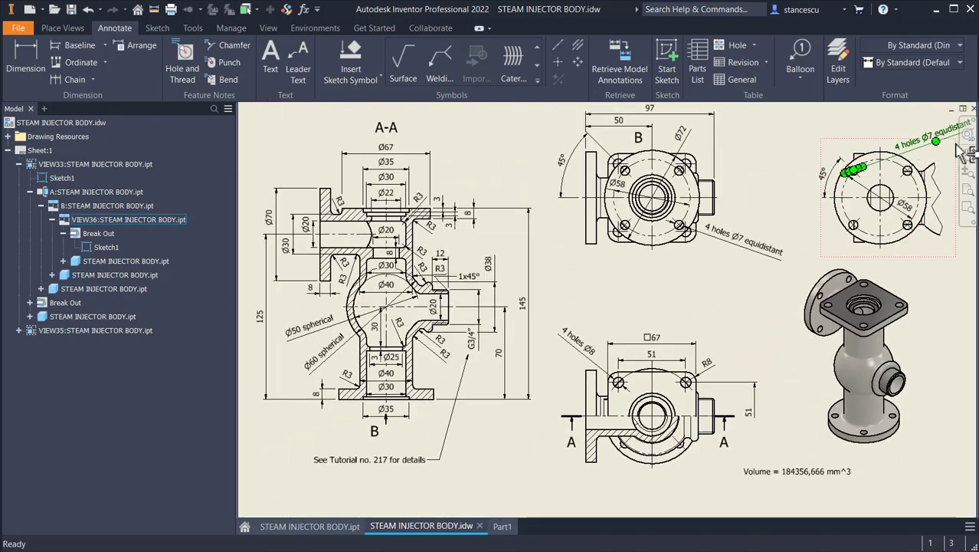
left_click_drag(936, 142, 937, 148)
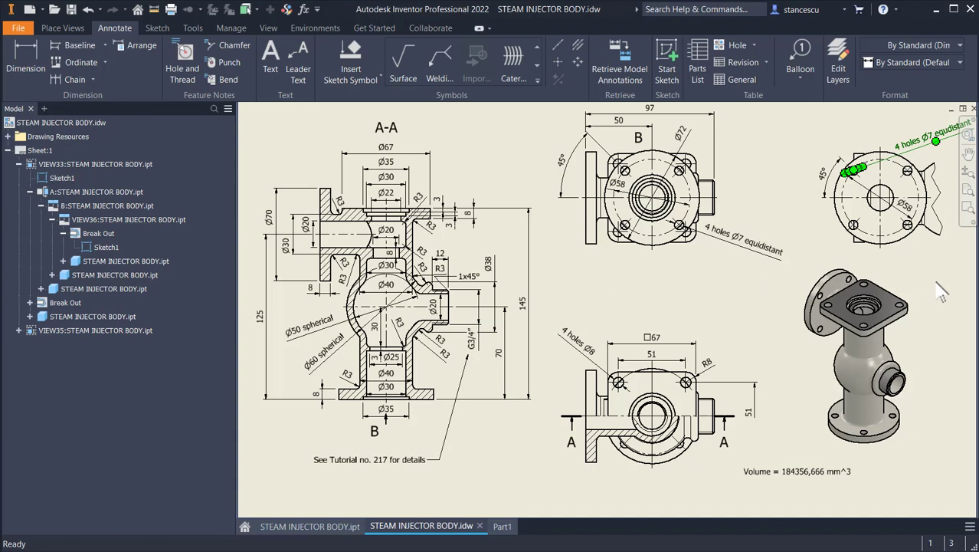
key("Escape")
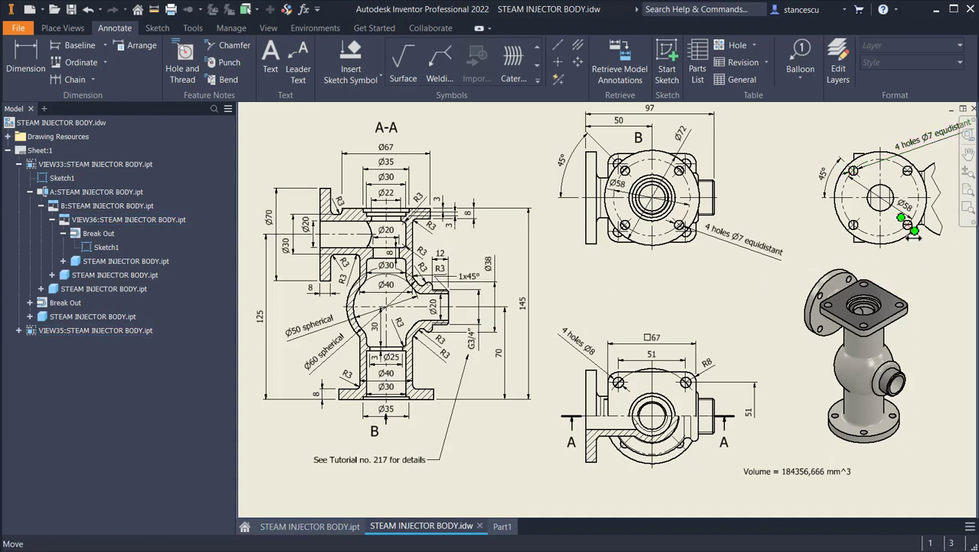
Move the isometric view slightly left and down, and shift the round flange view left so its hole note fits on the sheet
left_click(918, 252)
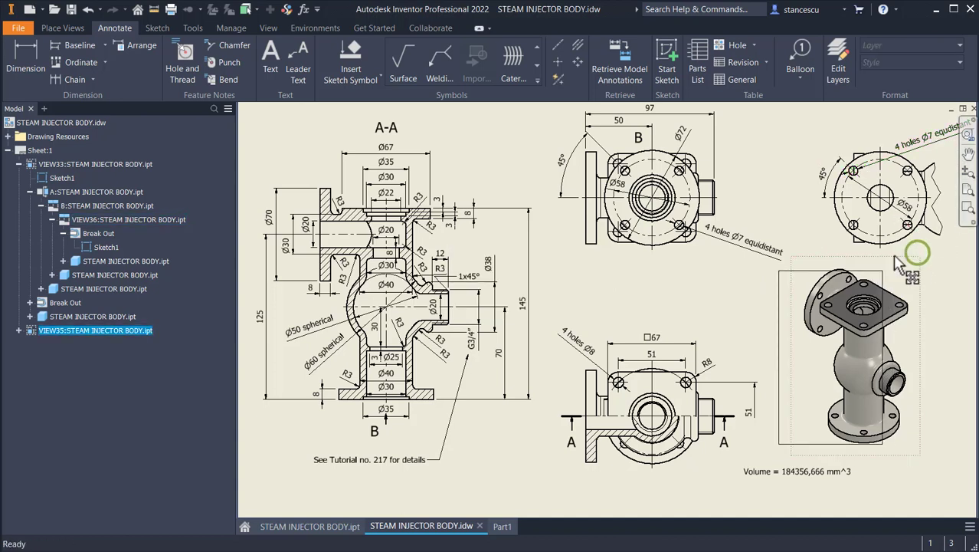
left_click_drag(893, 254, 873, 260)
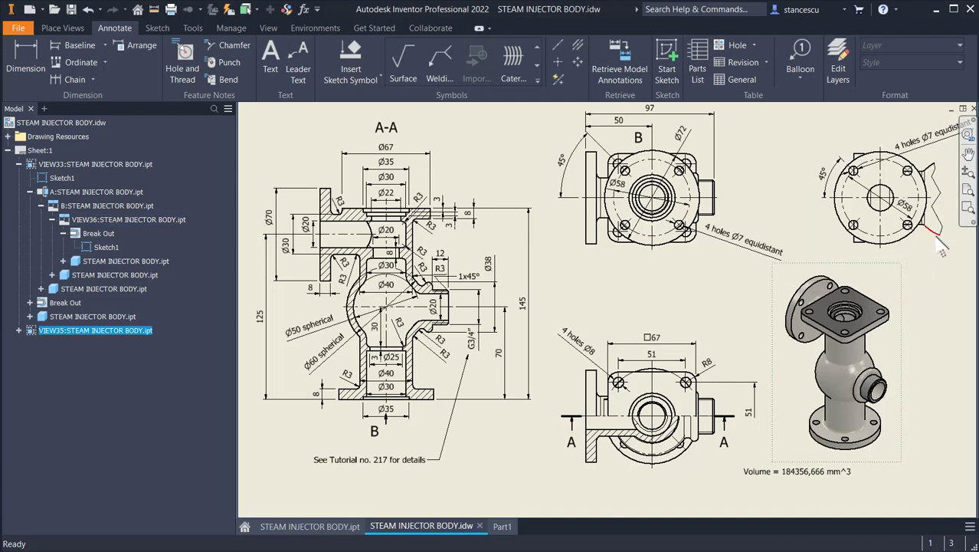
left_click(939, 250)
left_click_drag(895, 255, 894, 259)
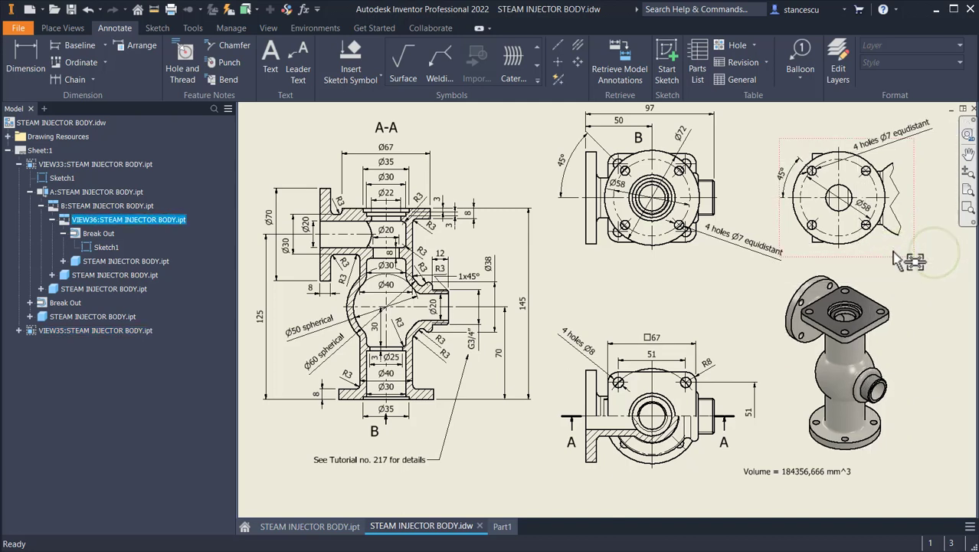
left_click(727, 288)
Lower view B slightly on the sheet and move the isometric view to the right, away from the orthographic views
scroll(858, 233, "down", 2)
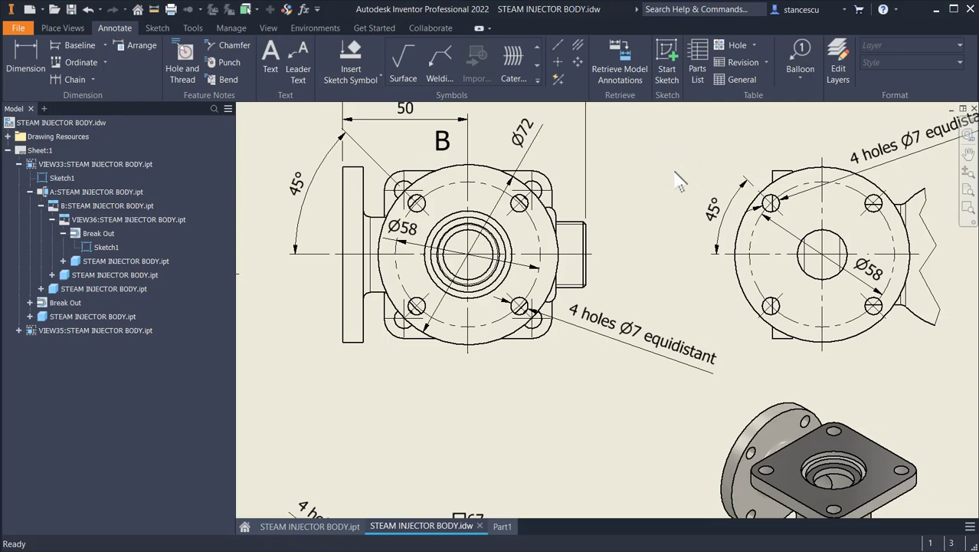
key("Home")
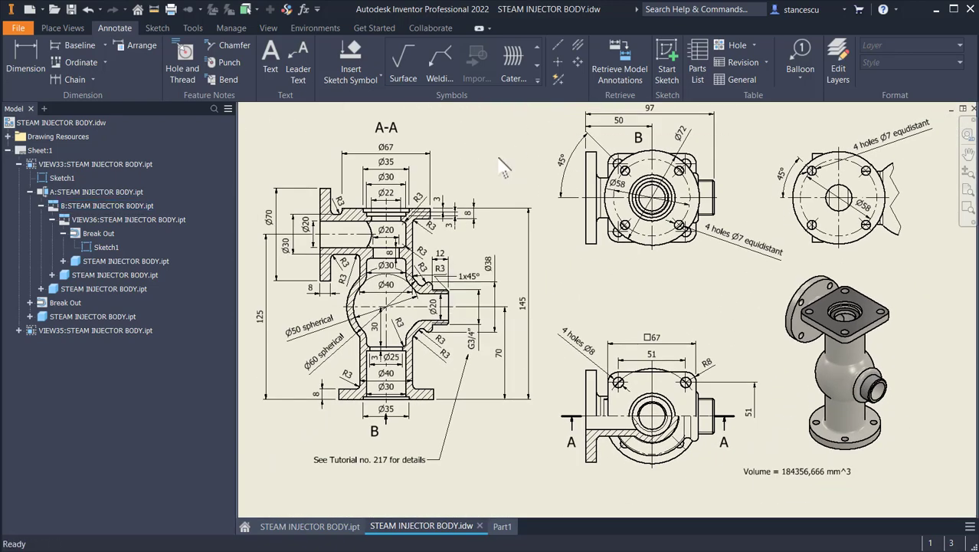
left_click_drag(627, 268, 627, 281)
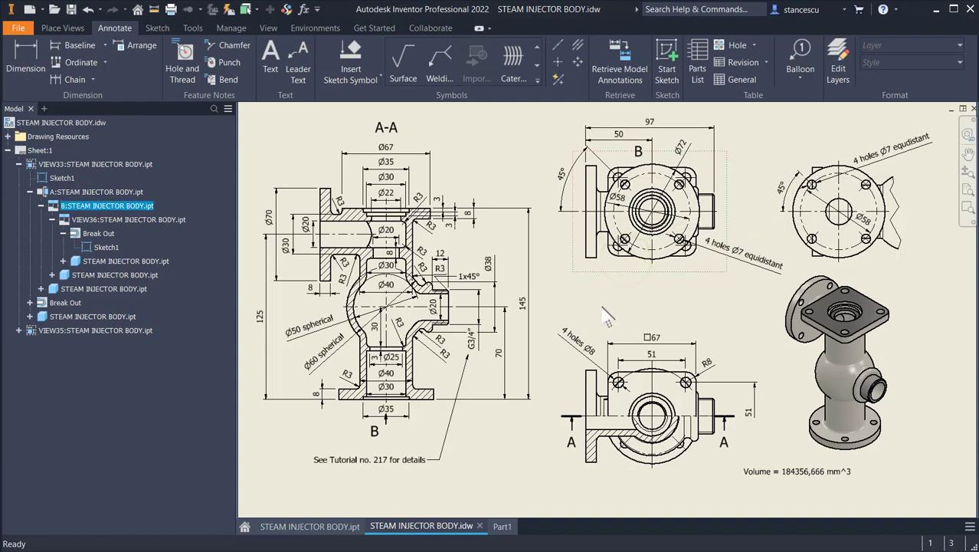
left_click(505, 122)
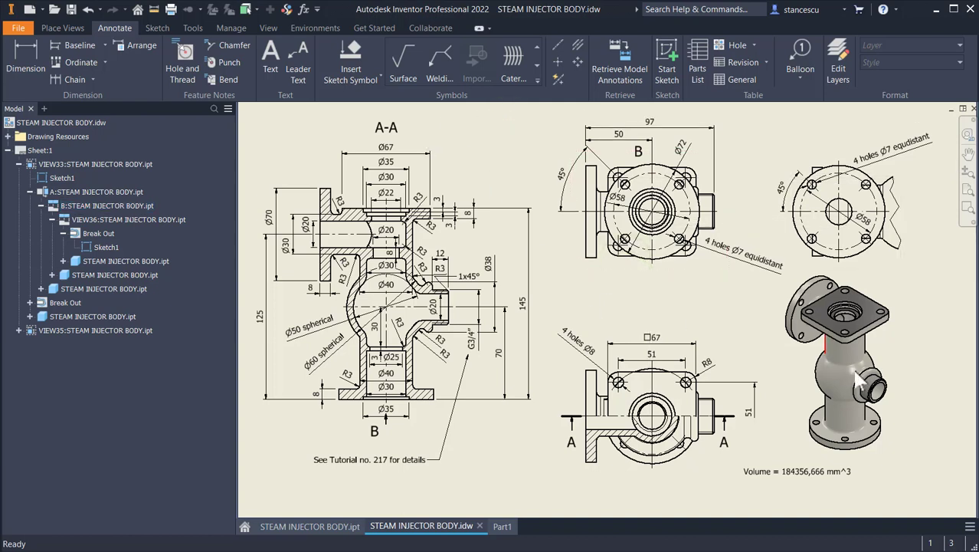
left_click_drag(905, 351, 959, 360)
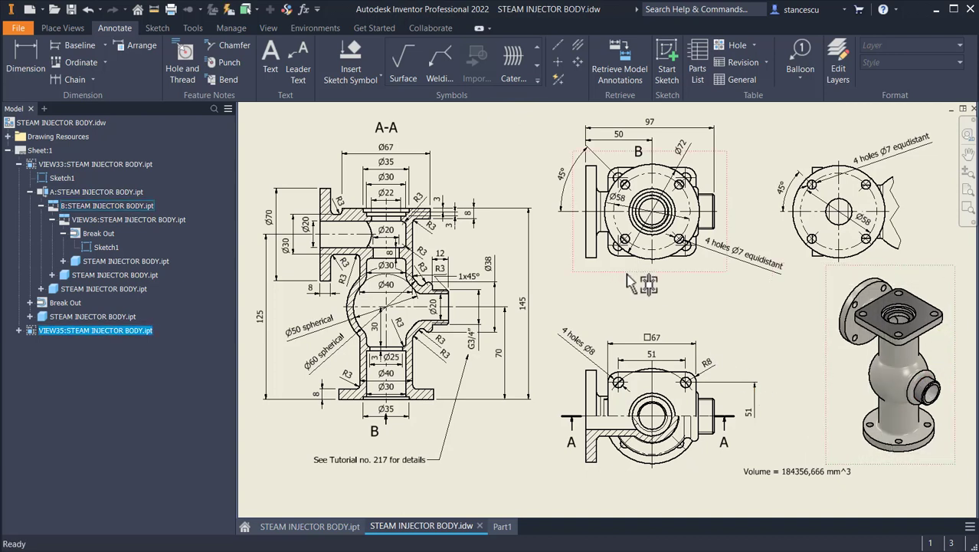
left_click(630, 298)
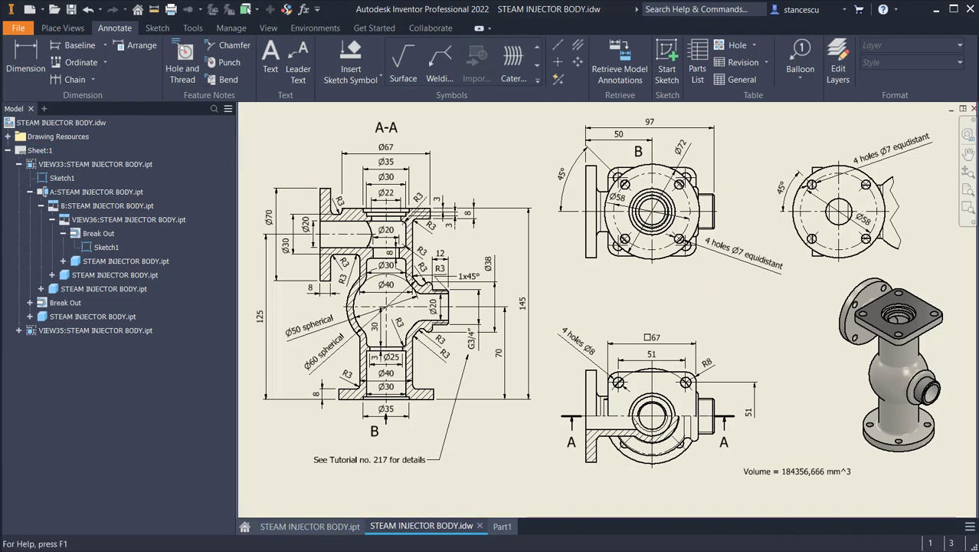
Save the steam injector body drawing
left_click(71, 9)
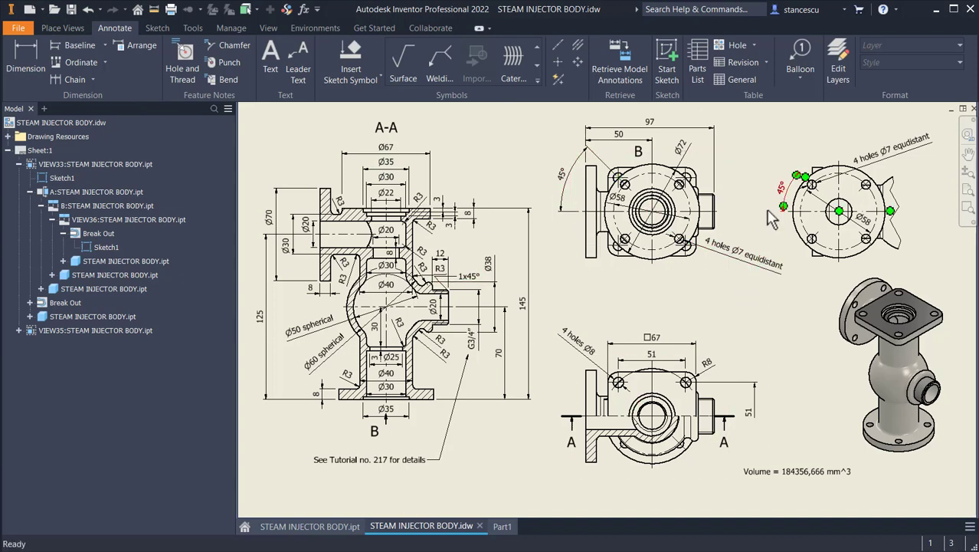
left_click(593, 284)
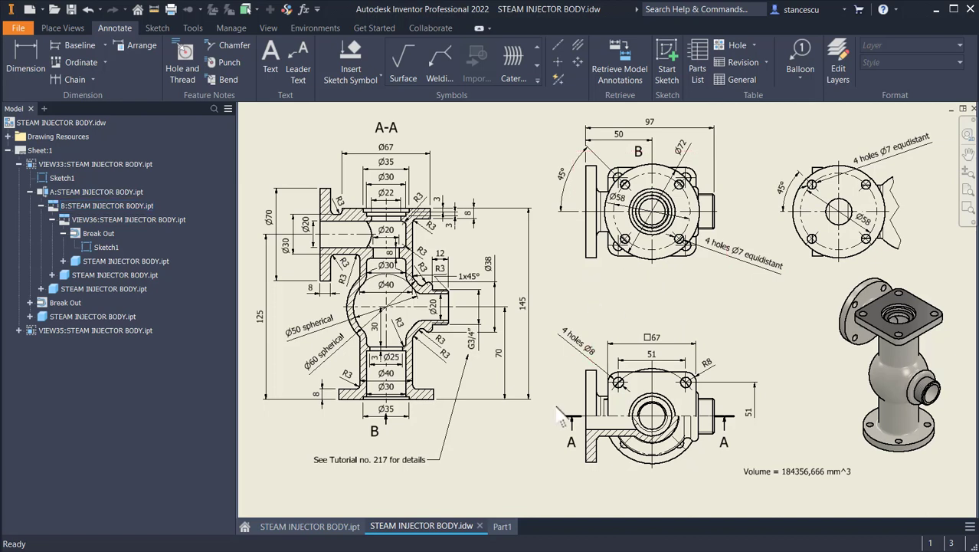
Switch to the Part1 model and start a sketch on the outer face of the round side flange
left_click(502, 525)
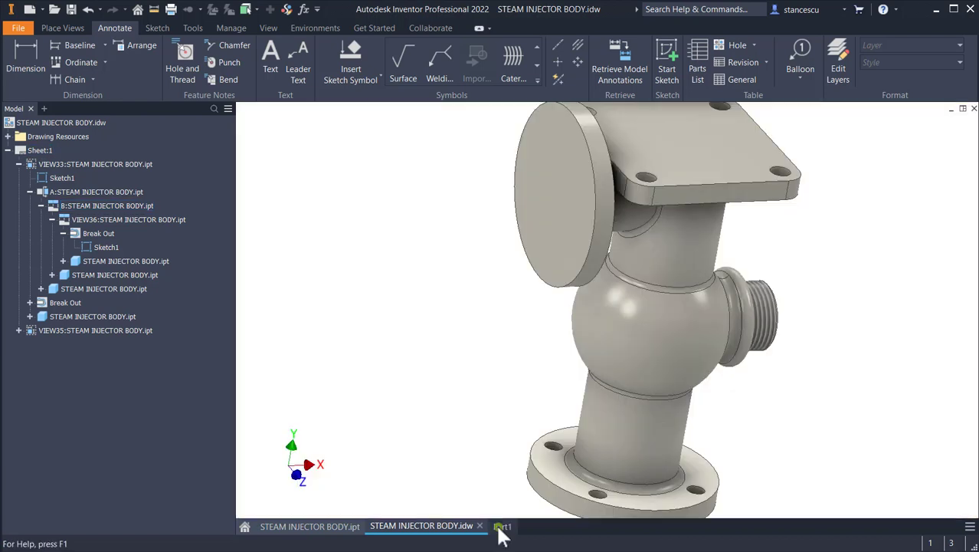
left_click(538, 176)
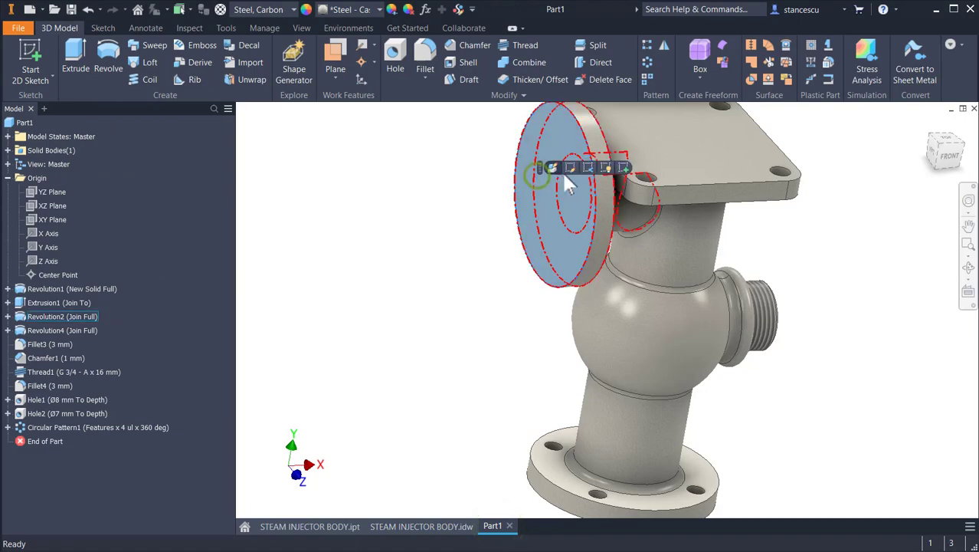
left_click(618, 165)
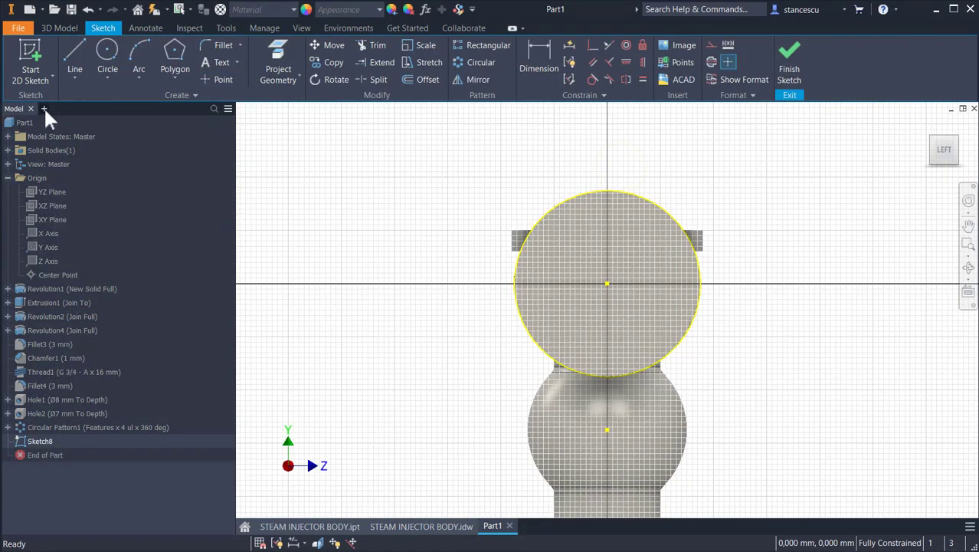
Sketch a line from the flange center with length 58/2 mm at 45 degrees
left_click(82, 47)
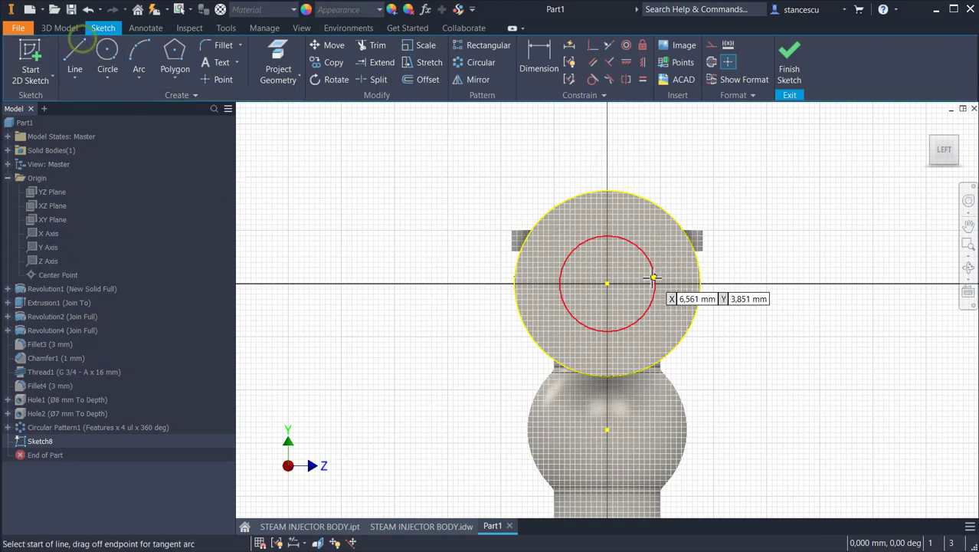
left_click(606, 282)
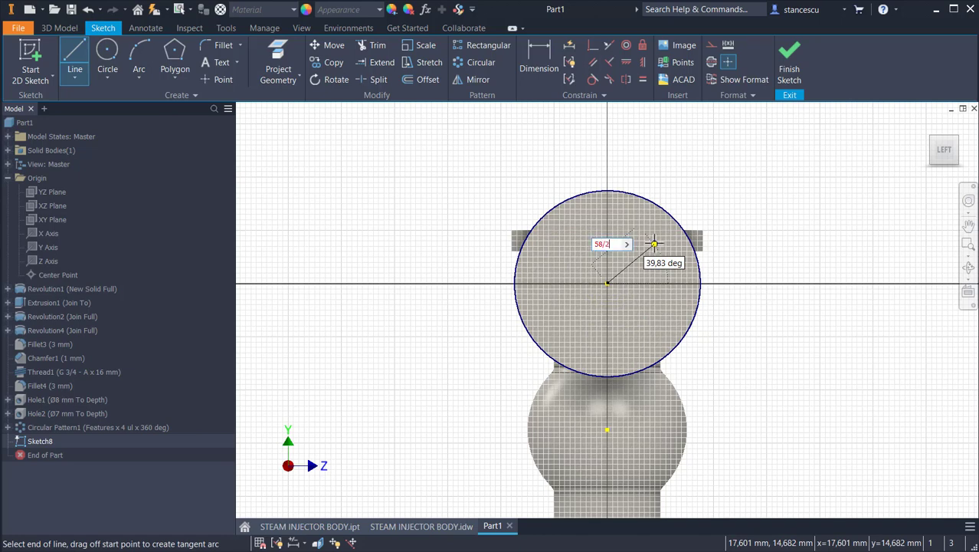
key("Tab")
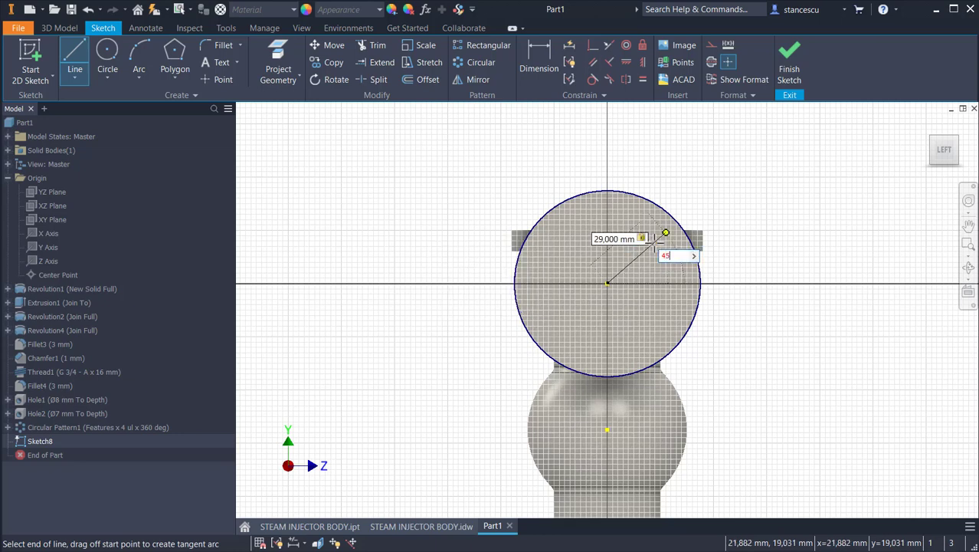
key("Return")
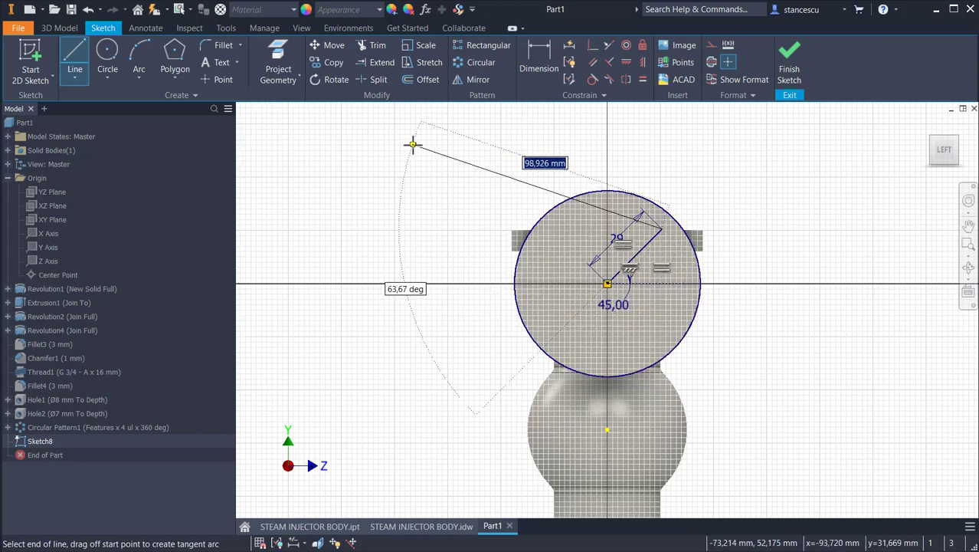
key("Escape")
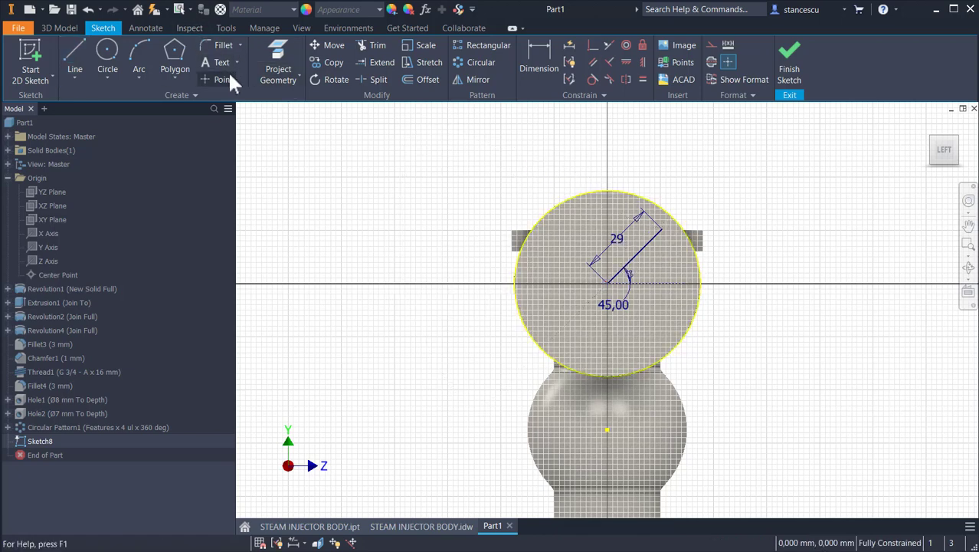
Place a sketch point at the outer end of the 45-degree line and finish the sketch
left_click(222, 79)
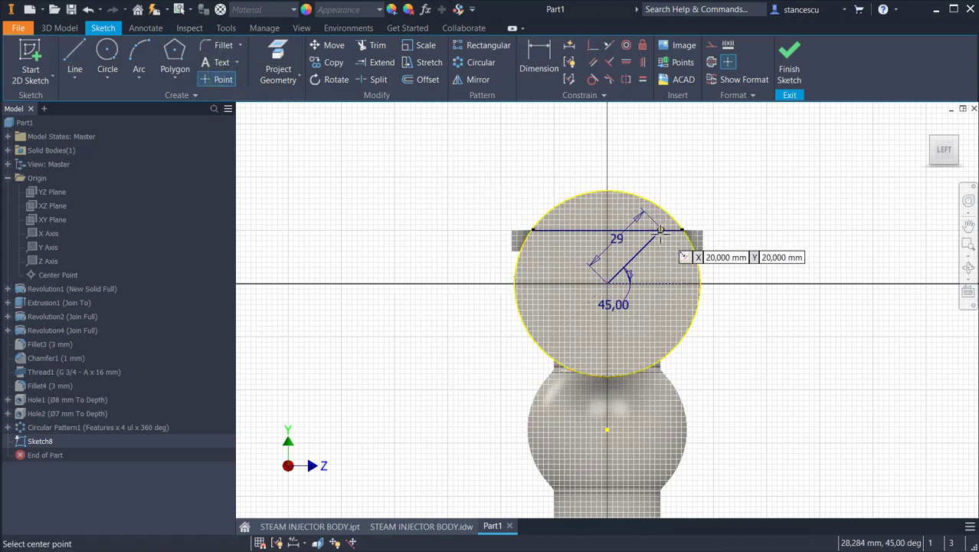
scroll(660, 230, "down", 5)
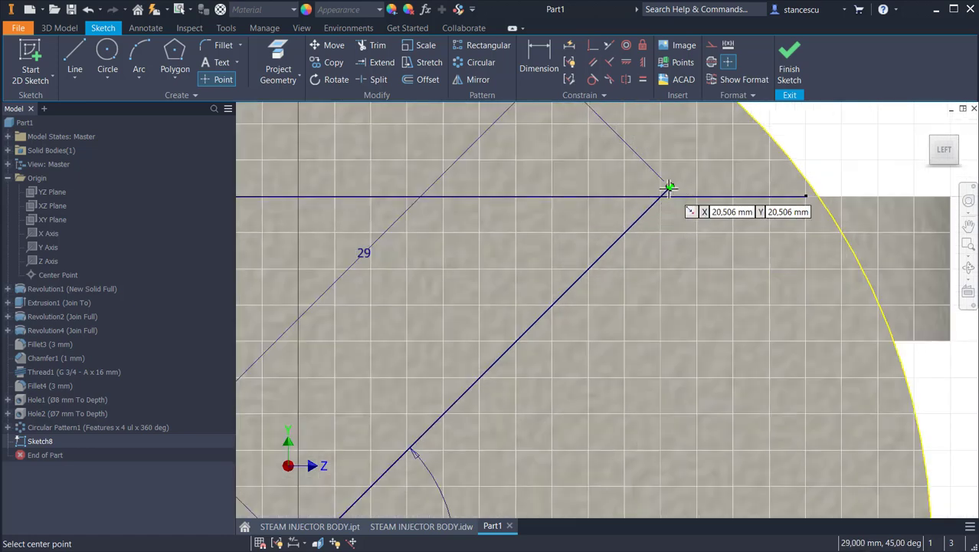
left_click(669, 187)
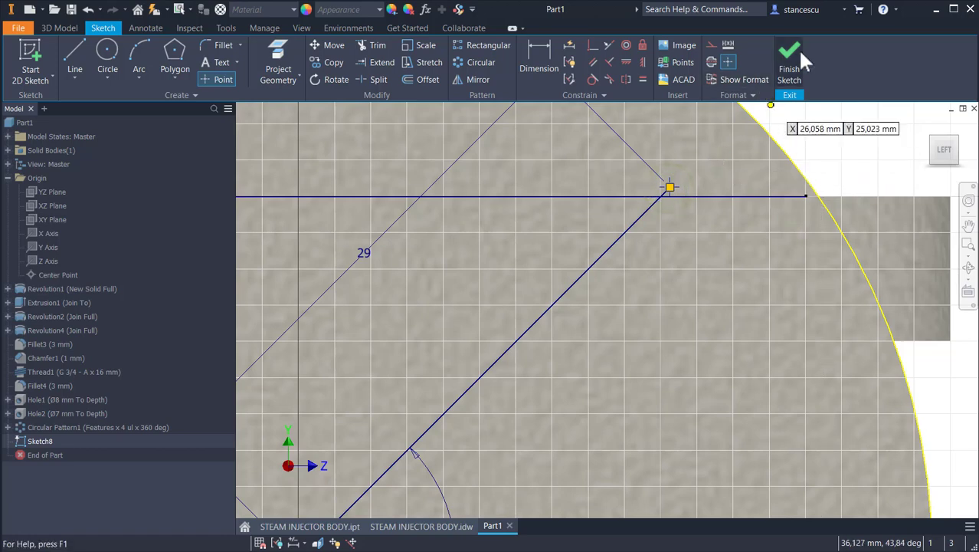
left_click(790, 68)
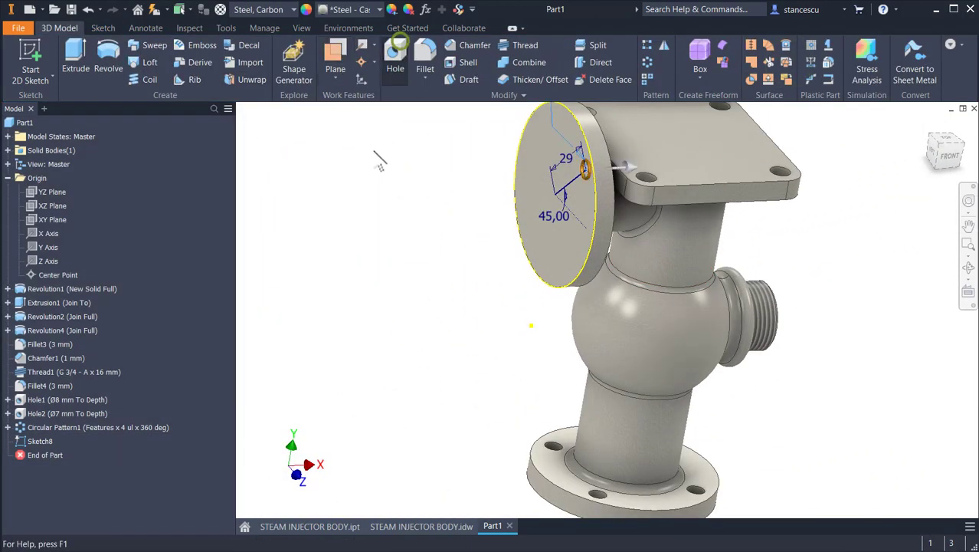
Create a 7 mm simple hole at the sketch point on the round side flange, terminating at the flange's back face
left_click(395, 60)
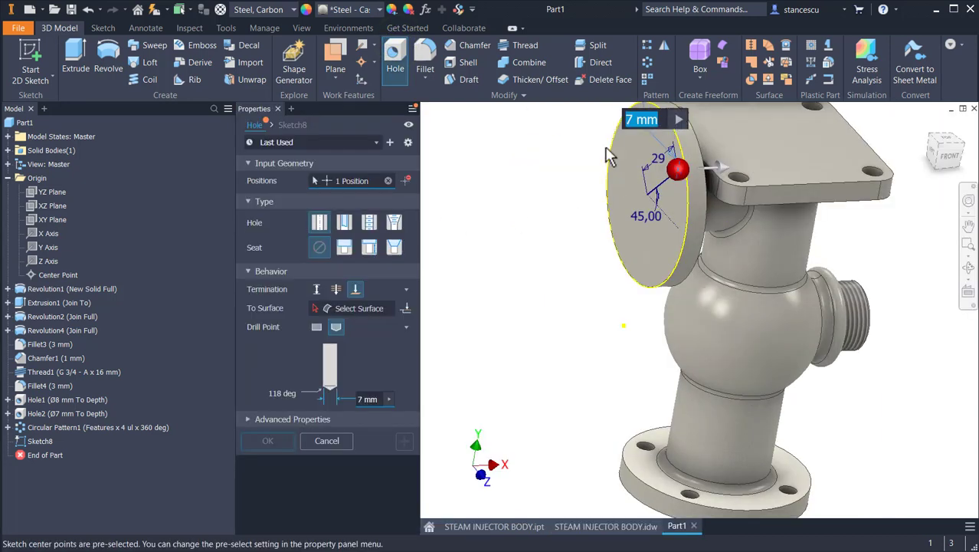
left_click(315, 307)
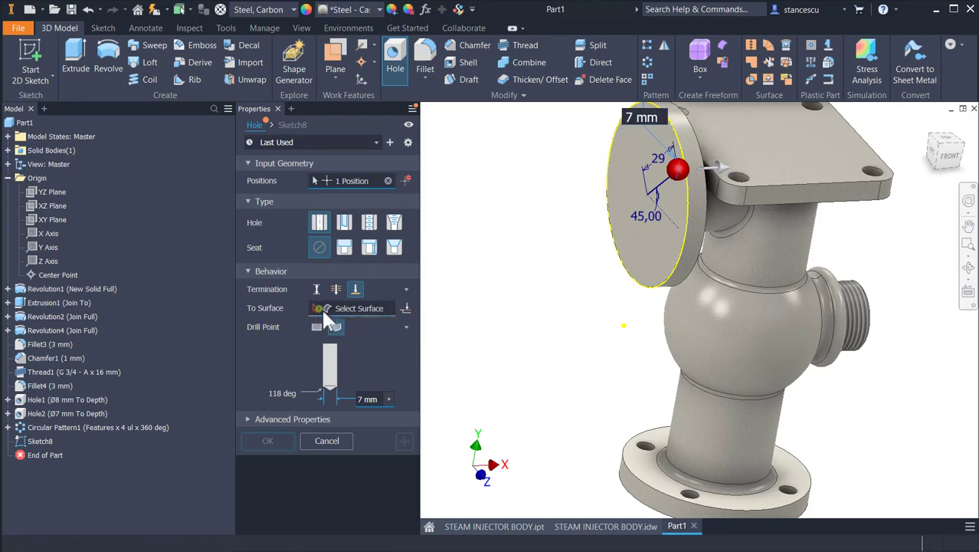
middle_click_drag(502, 323, 651, 203, "shift")
left_click(622, 316)
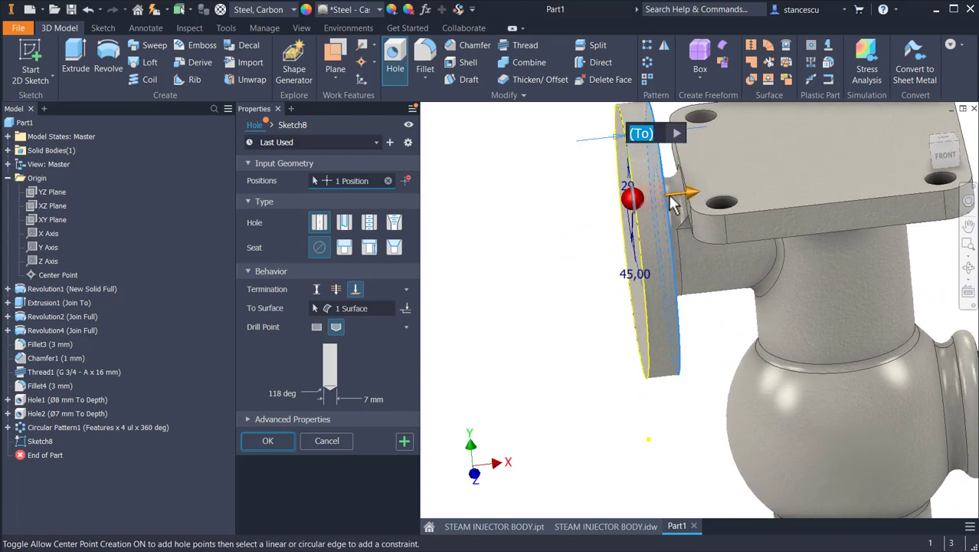
mouse_move(913, 169)
middle_mouse_down("shift")
mouse_move(832, 171)
mouse_move(772, 155)
mouse_move(750, 258)
middle_mouse_up("shift")
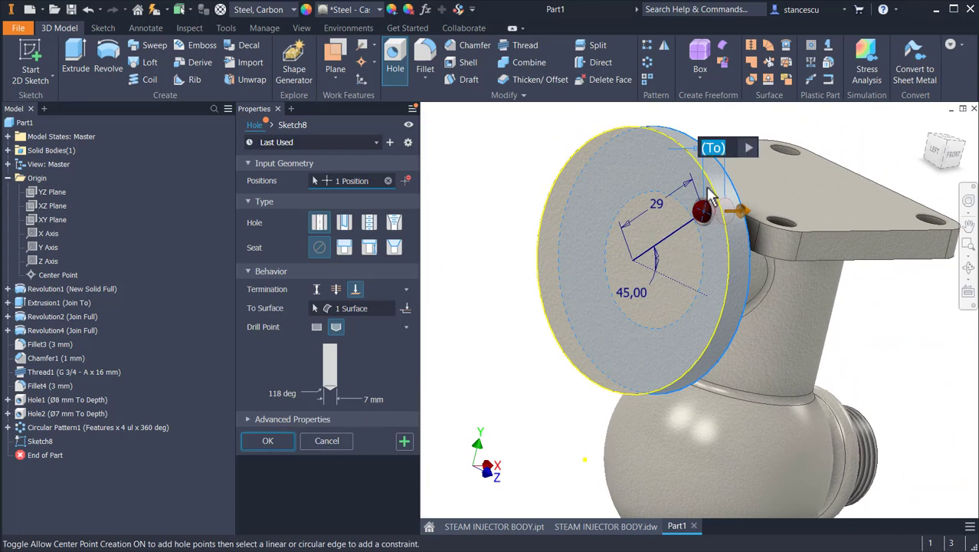
left_click(255, 442)
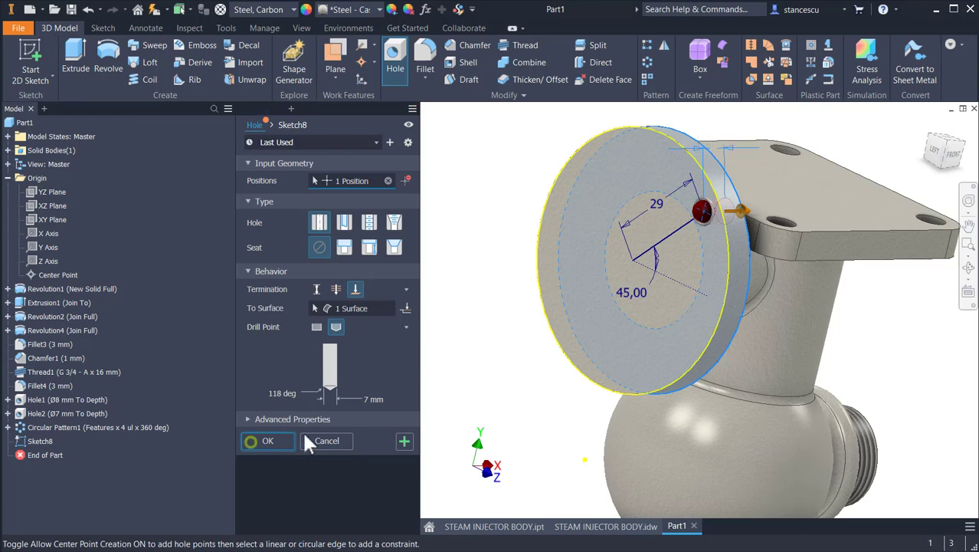
Pattern the side flange hole circularly around the flange's axis with 4 occurrences over 360 degrees
middle_click_drag(411, 407, 406, 170, "shift")
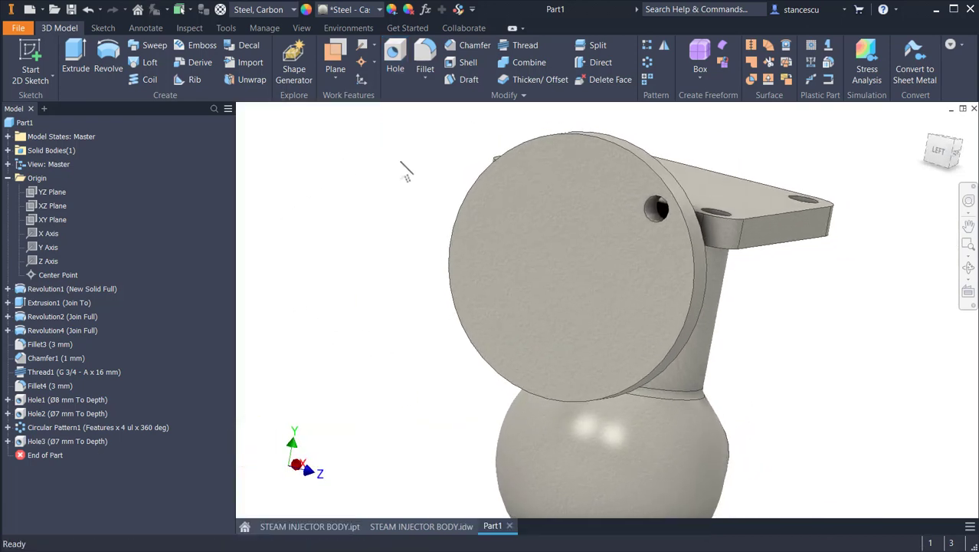
left_click(647, 61)
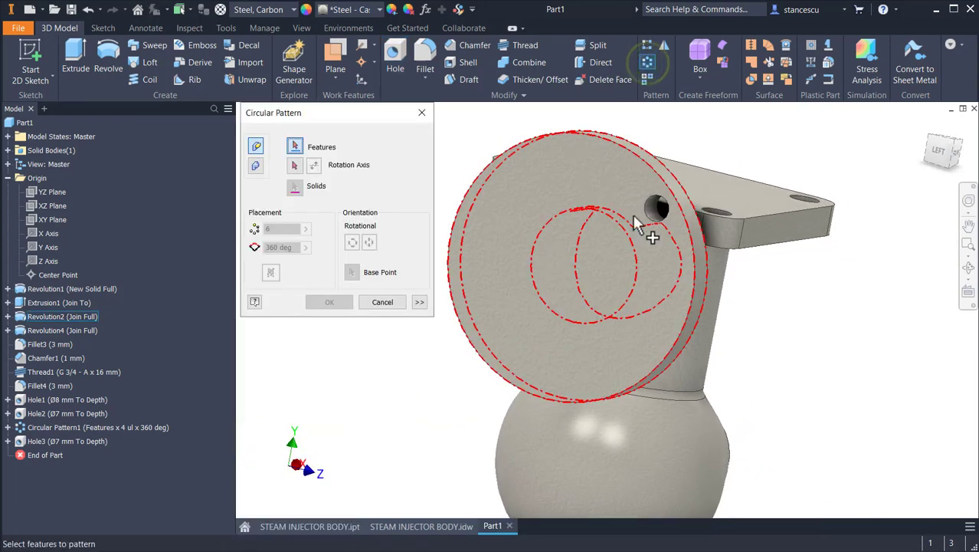
left_click(656, 211)
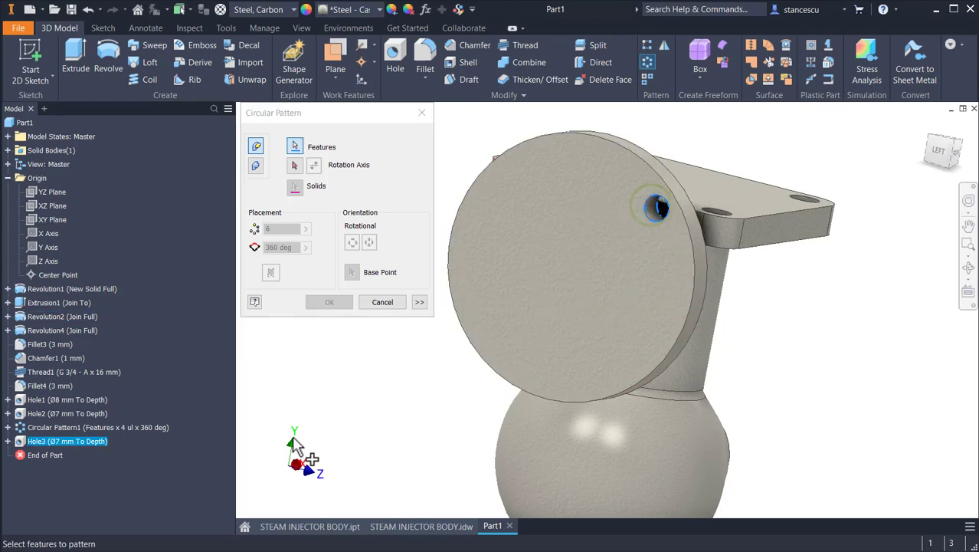
left_click(297, 163)
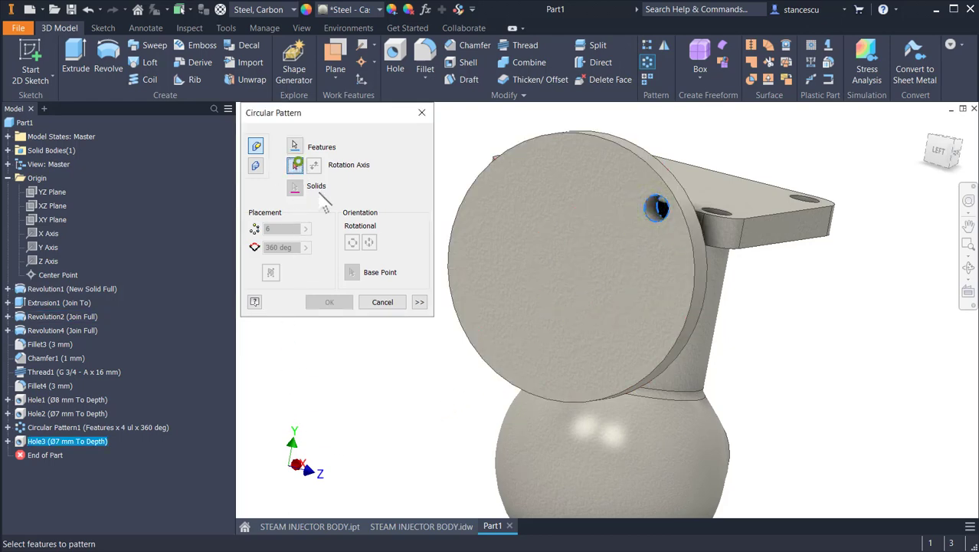
middle_click_drag(619, 229, 550, 213, "shift")
left_click(602, 182)
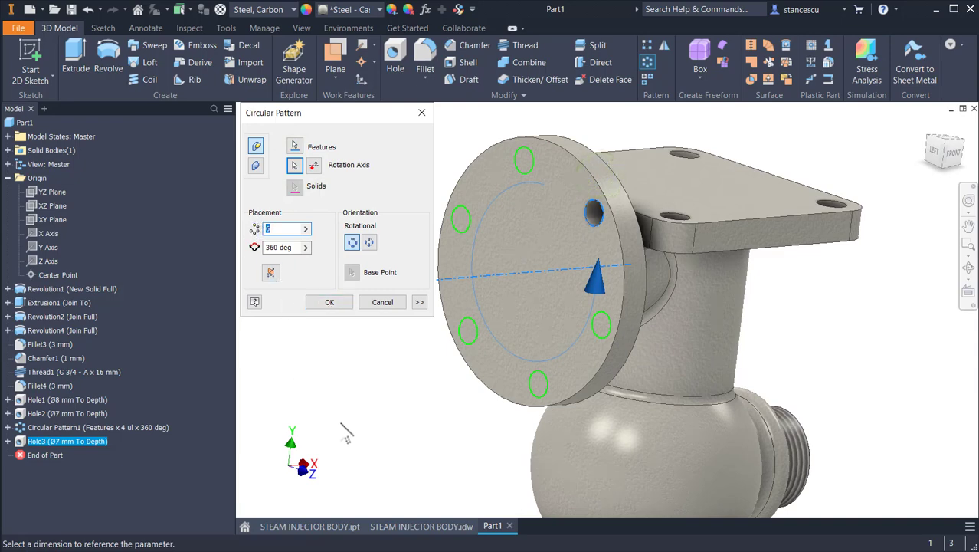
type("4")
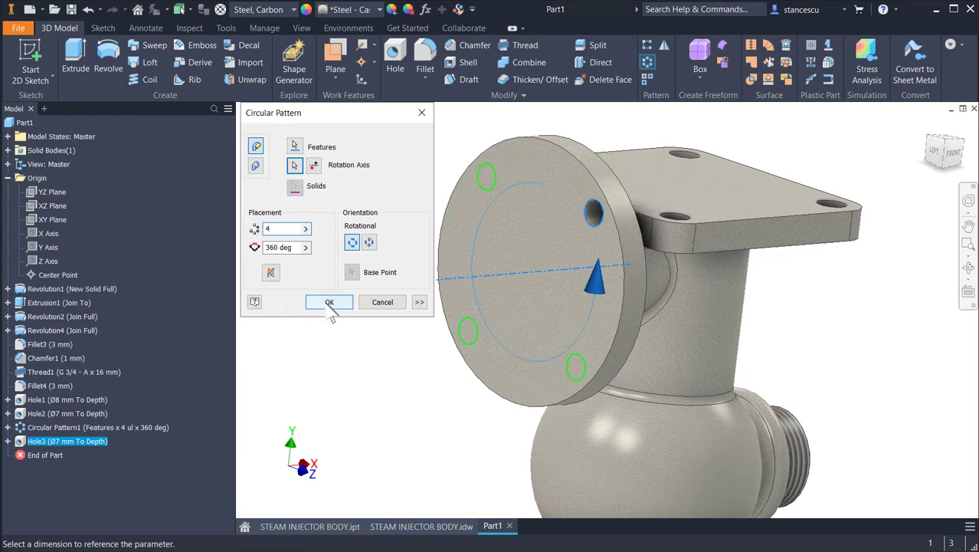
left_click(329, 302)
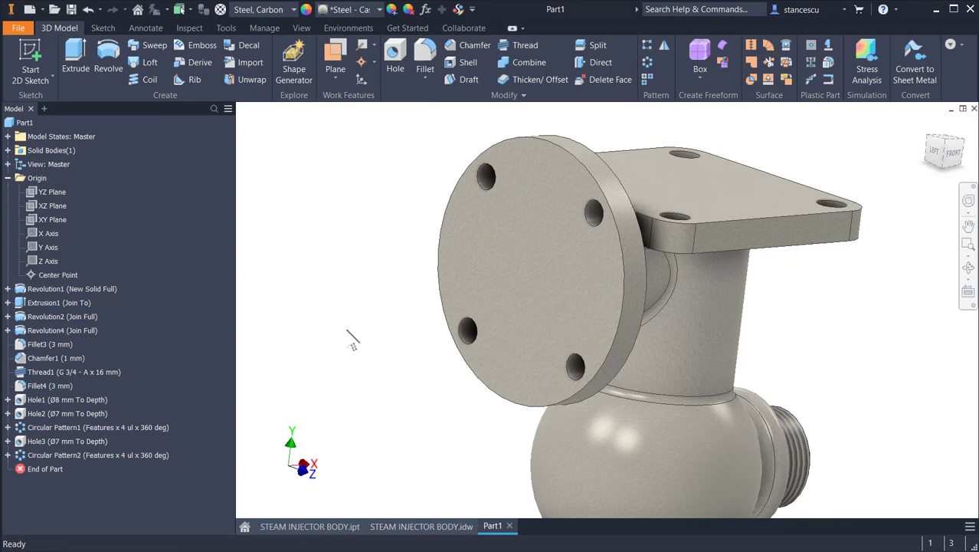
Switch to the STEAM INJECTOR BODY drawing and examine the internal bore dimensions in section A-A
key("F6")
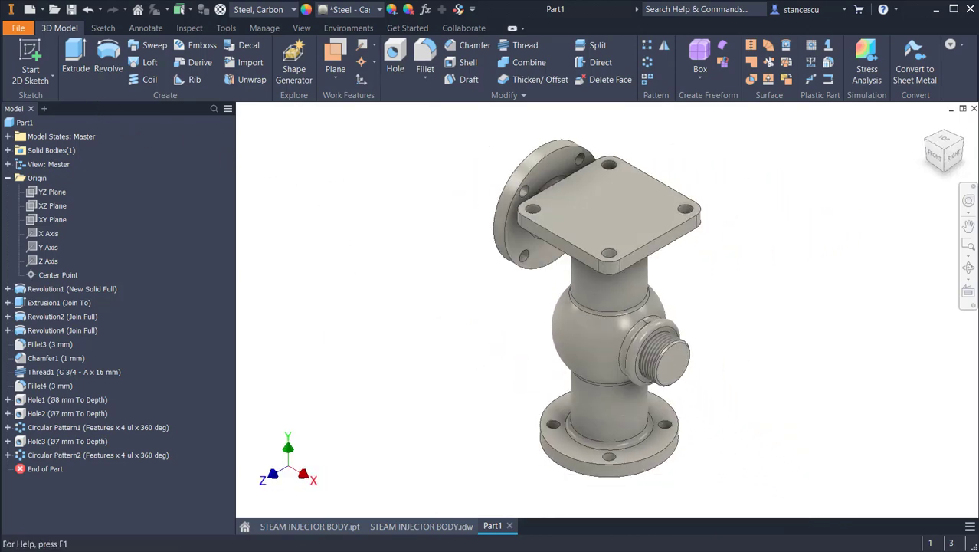
left_click(433, 349)
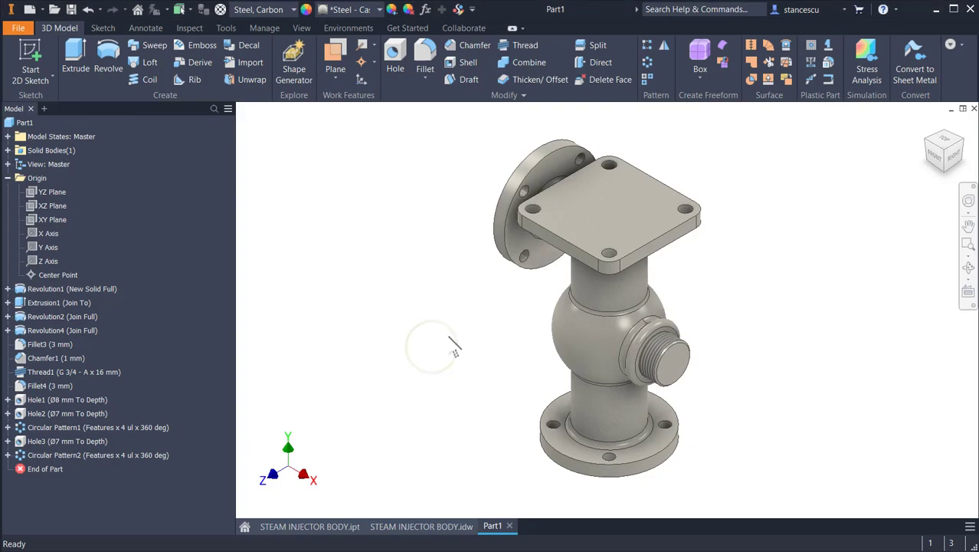
middle_click_drag(446, 349, 437, 358, "shift")
left_click(413, 524)
scroll(438, 214, "up", 5)
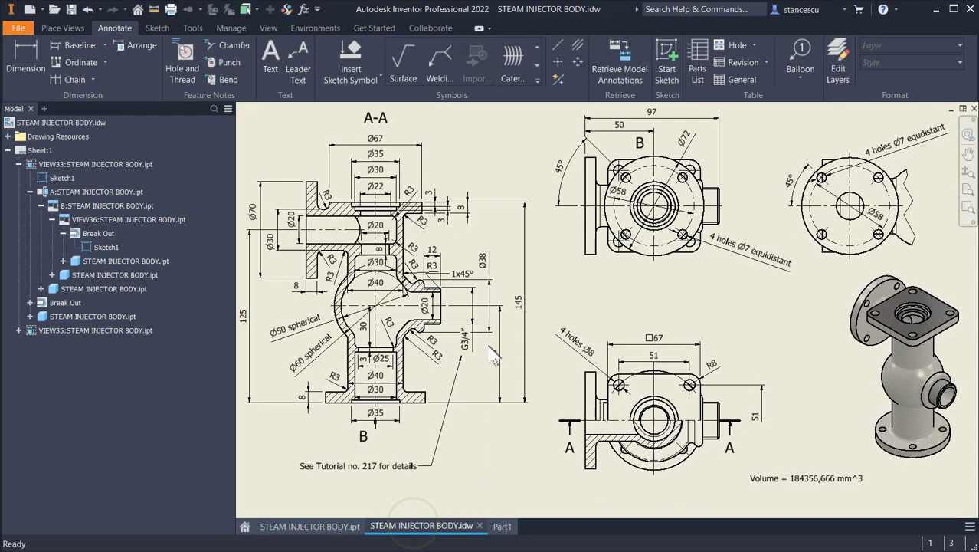
scroll(438, 214, "up", 3)
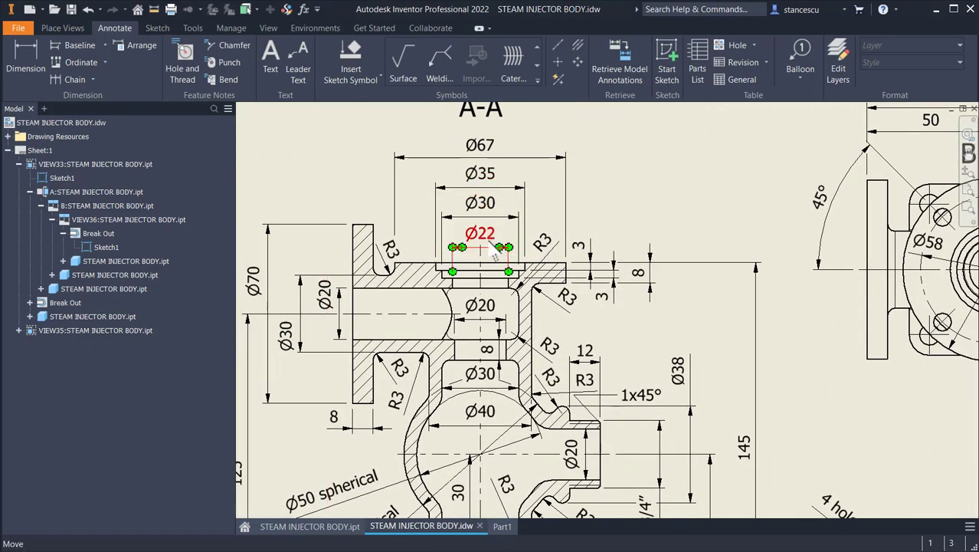
scroll(478, 299, "up", 1)
middle_click_drag(452, 301, 453, 282)
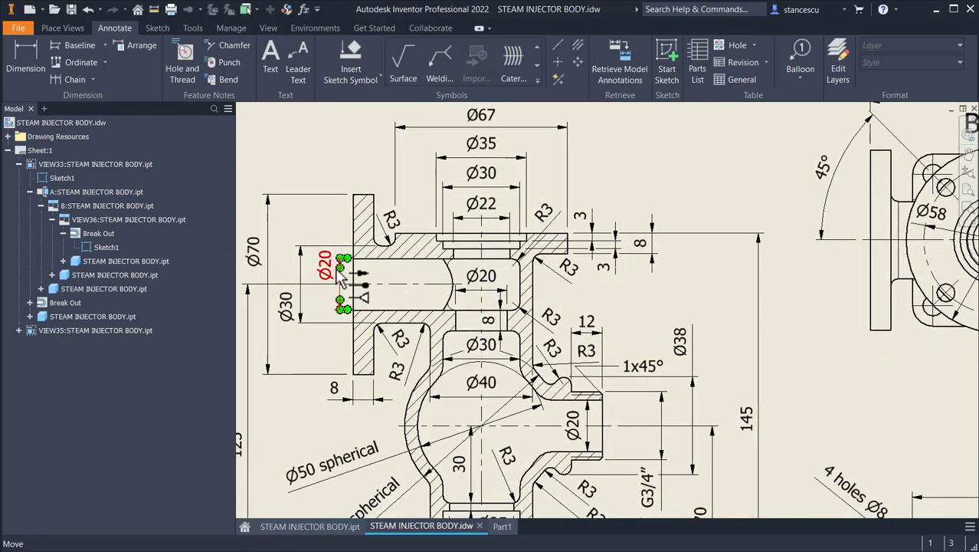
middle_click_drag(502, 352, 502, 296)
middle_click_drag(494, 380, 495, 313)
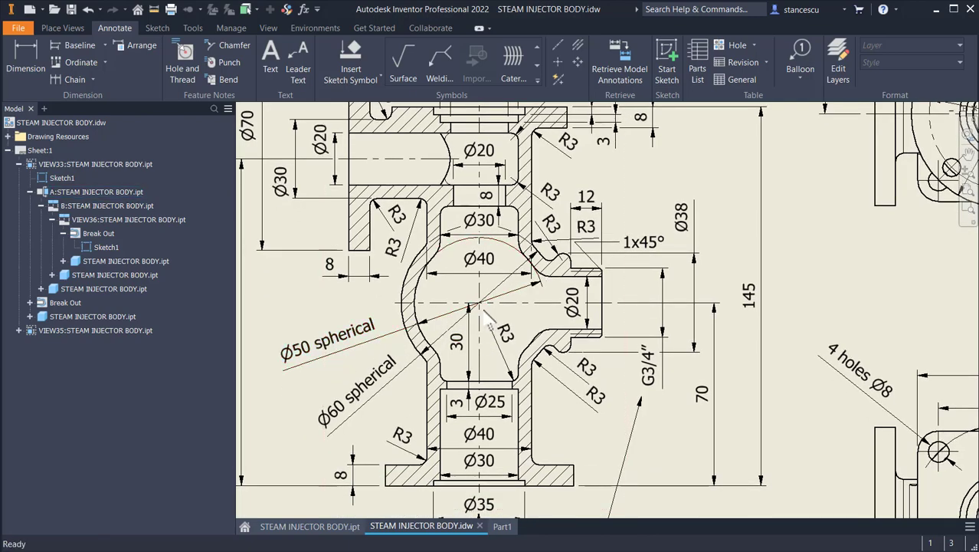
middle_click_drag(467, 357, 473, 287)
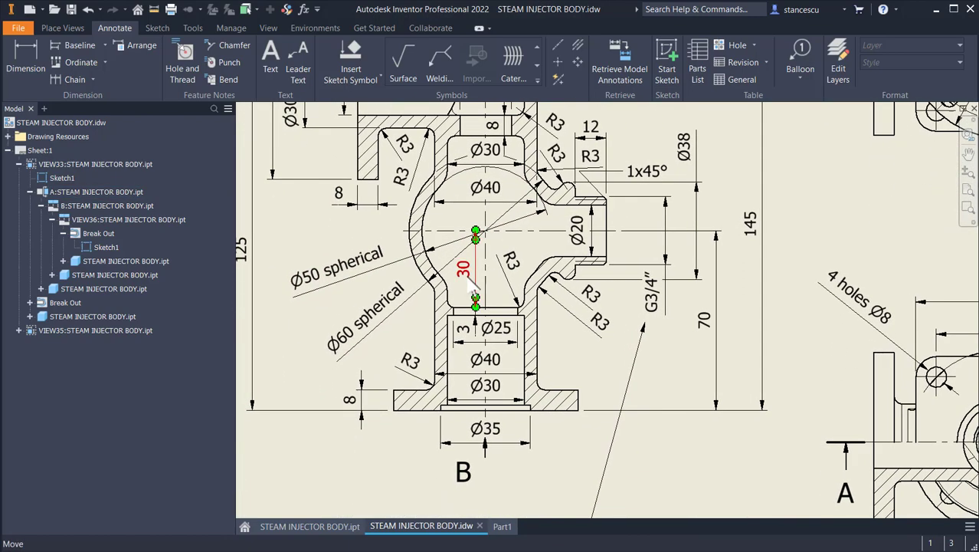
middle_click_drag(486, 338, 488, 338)
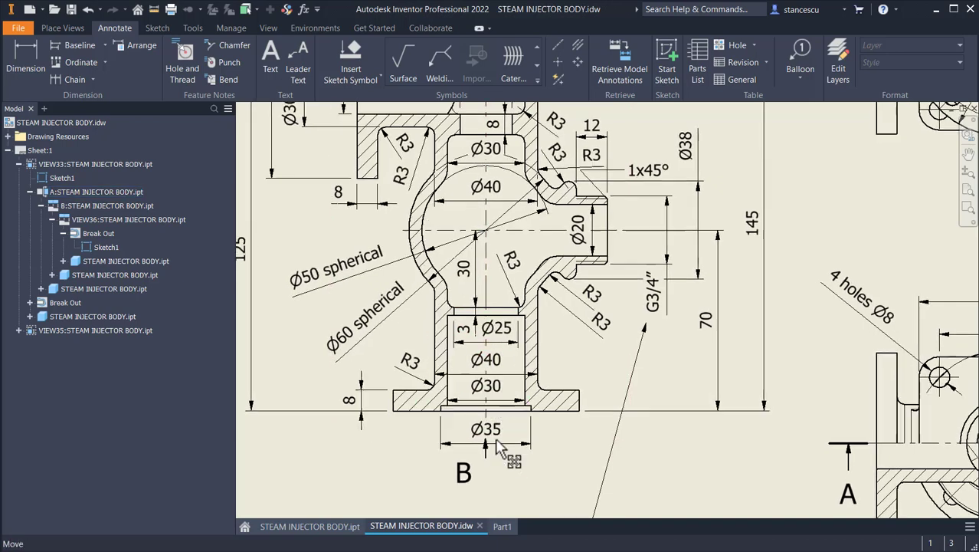
Dimension the depth of the Ø35 recess in section A-A's bottom flange and move the dimension text above its arrows
scroll(494, 434, "down", 5)
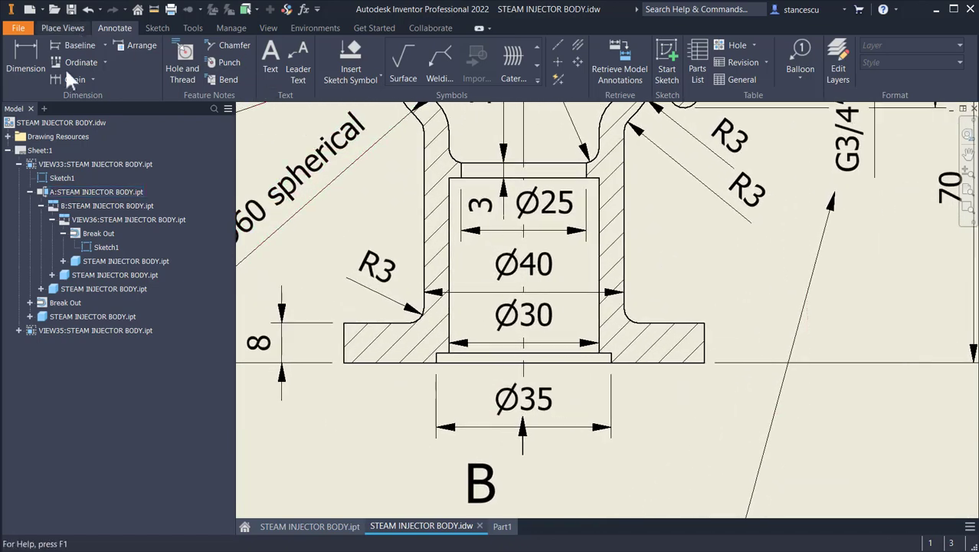
left_click(23, 52)
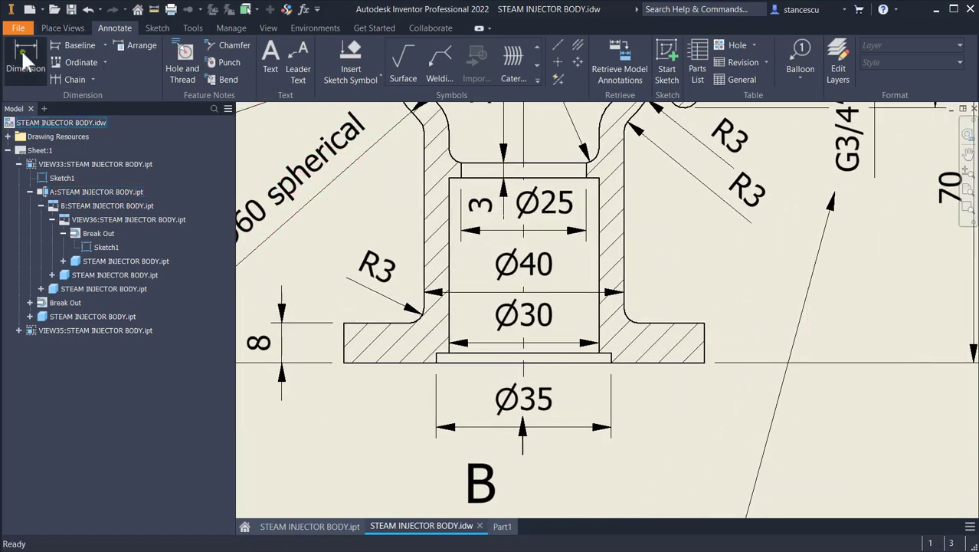
left_click(617, 363)
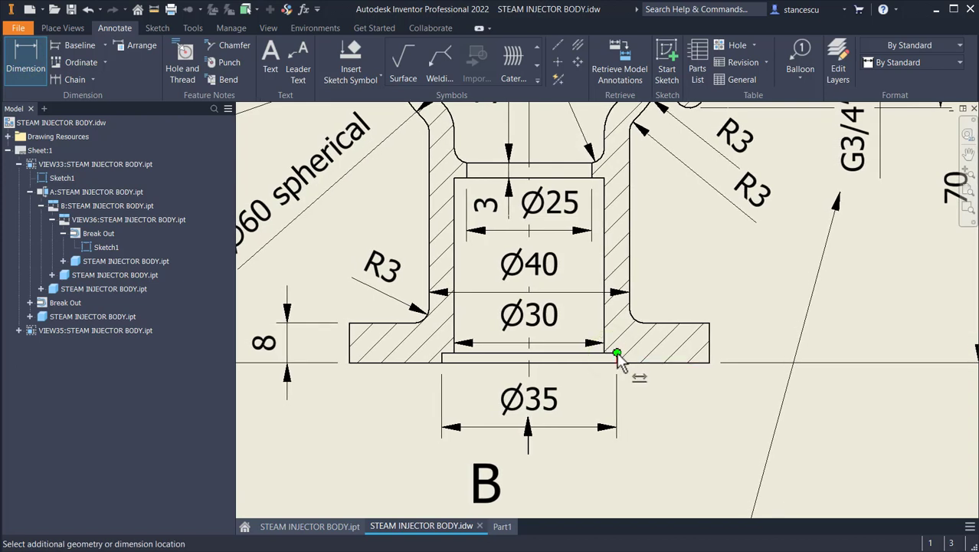
left_click(616, 355)
left_click(708, 363)
left_click(756, 290)
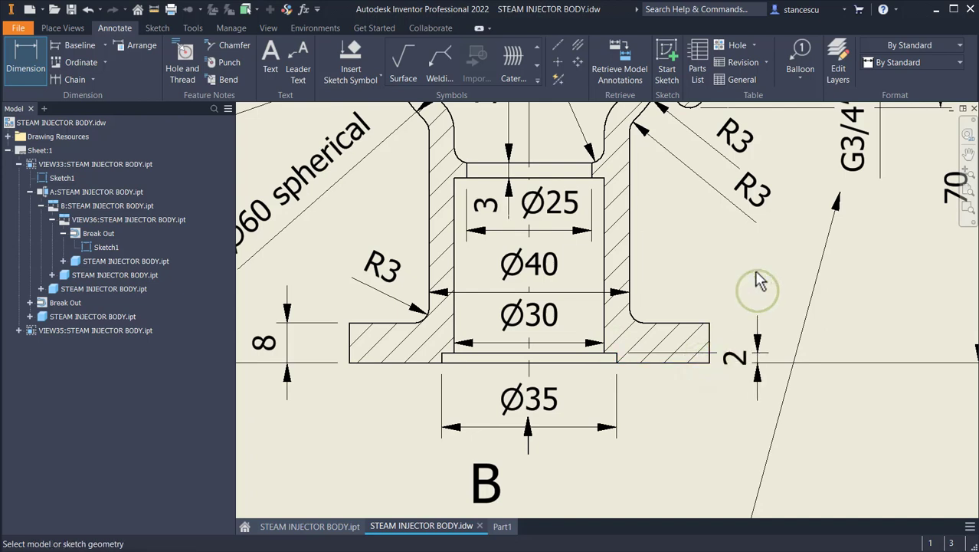
key("Escape")
left_click_drag(740, 368, 745, 292)
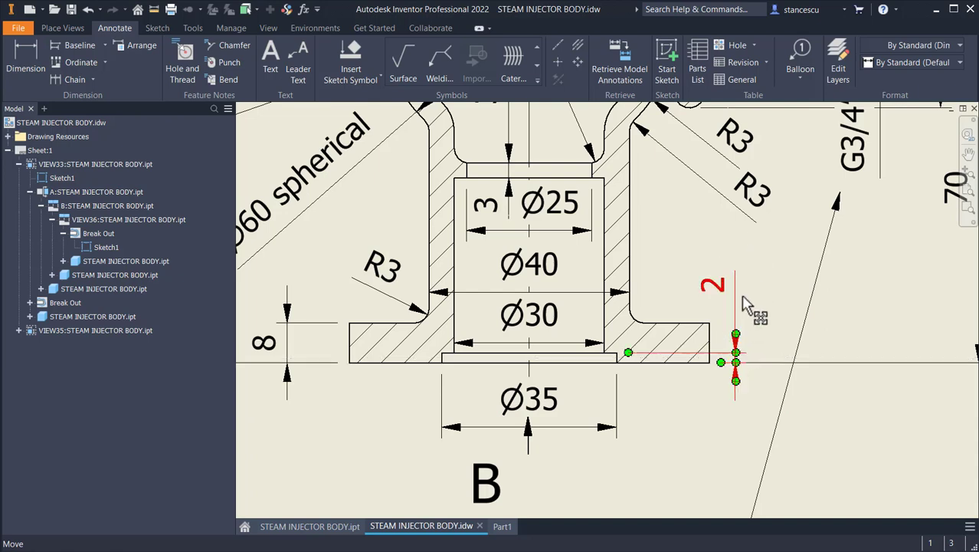
left_click(697, 263)
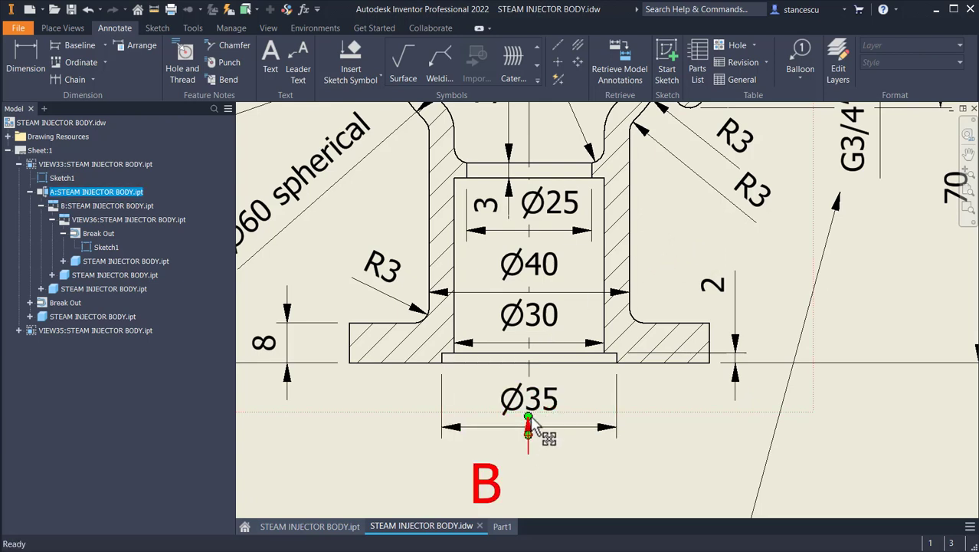
Move the view B arrow and its letter below the Ø35 dimension line under section A-A
mouse_move(595, 361)
middle_mouse_down()
mouse_move(622, 214)
mouse_move(592, 252)
middle_mouse_up()
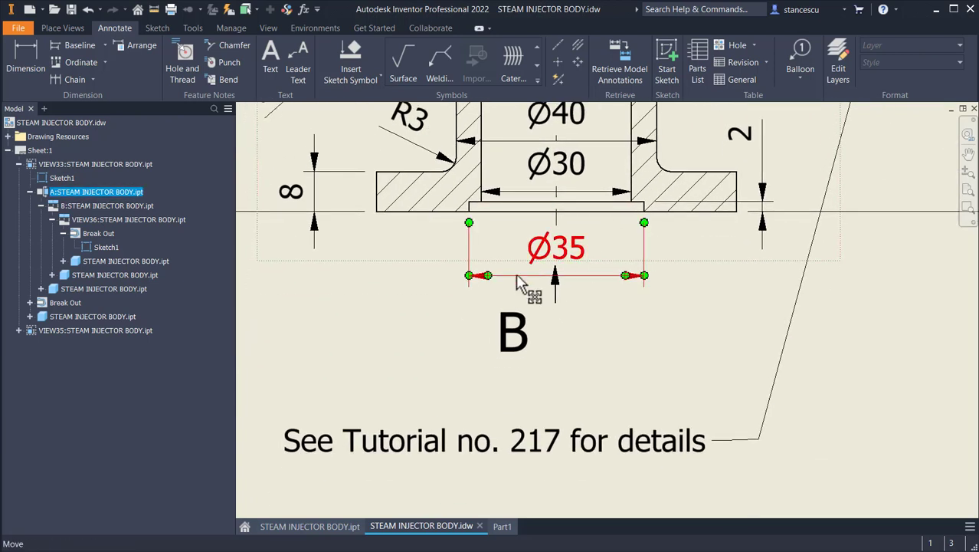
left_click(554, 268)
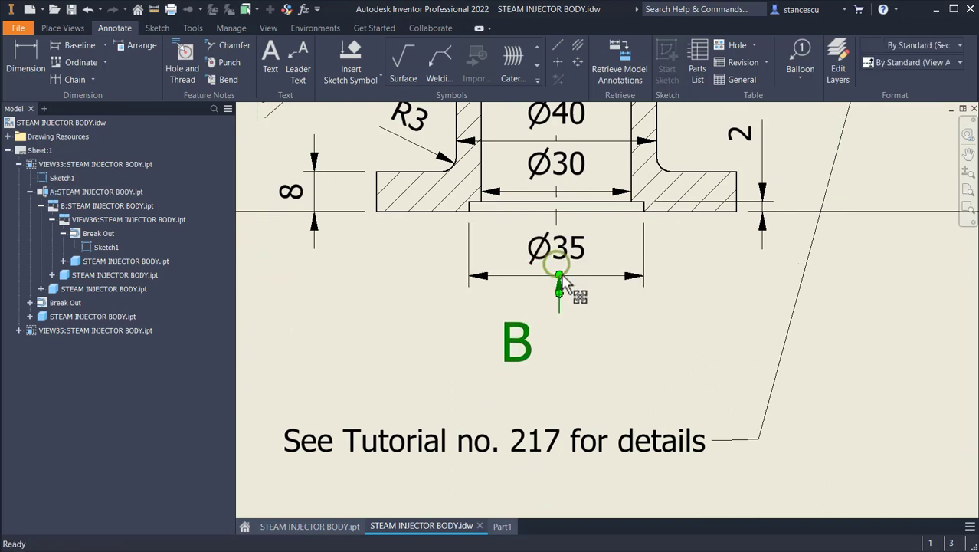
left_click_drag(554, 268, 560, 297)
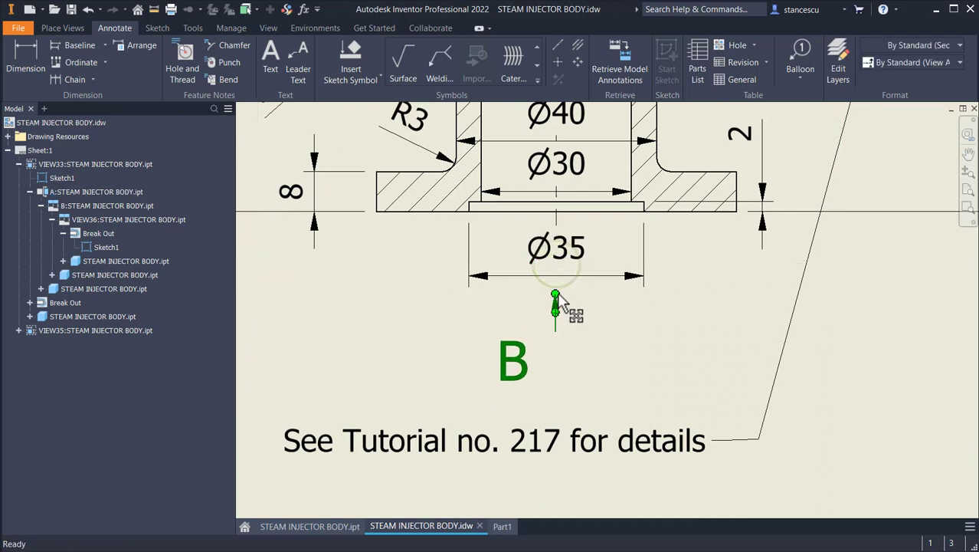
left_click(714, 336)
Collapse the VIEW33 branch in the drawing's model tree and save the drawing
key("Home")
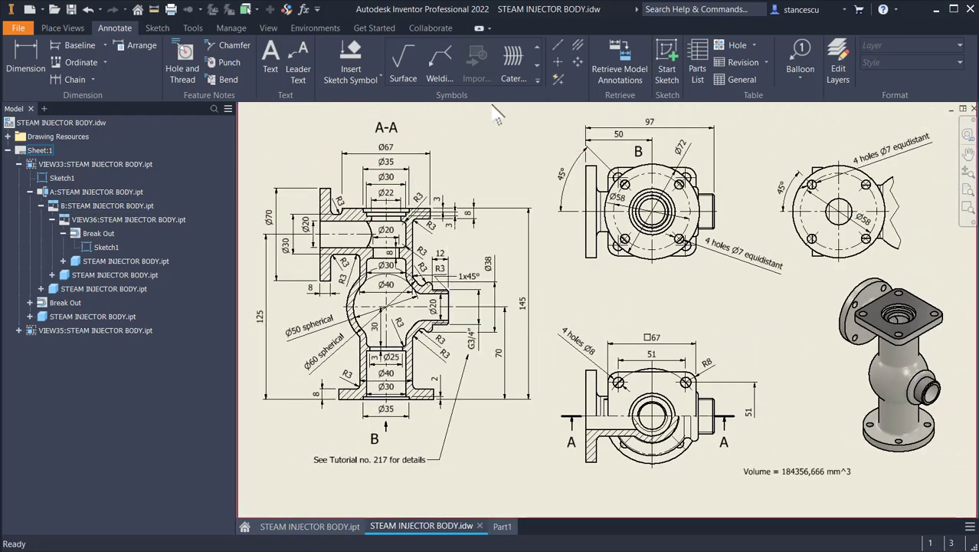
left_click(18, 164)
key("ctrl+s")
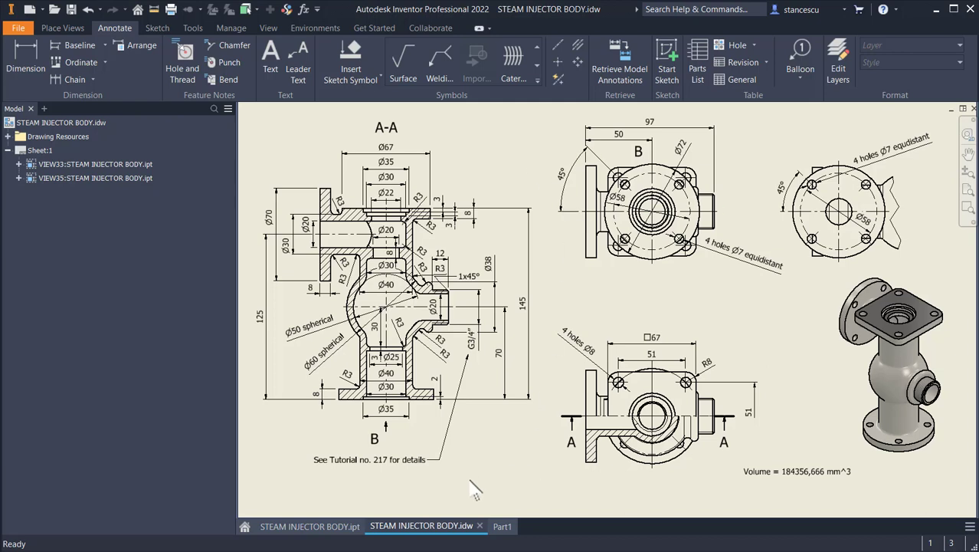
Switch to the Part1 model and start a sketch on the XY plane
left_click(382, 295)
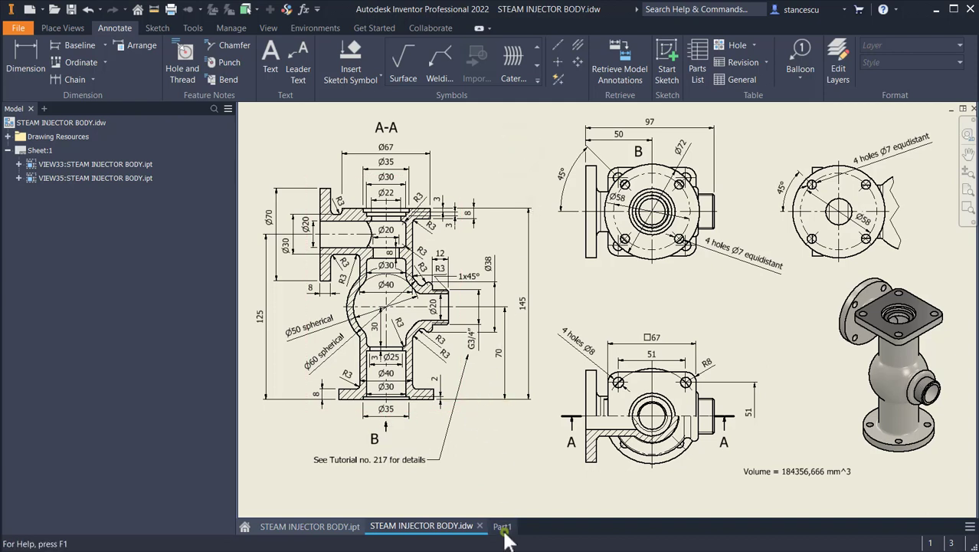
left_click(502, 527)
left_click(347, 222)
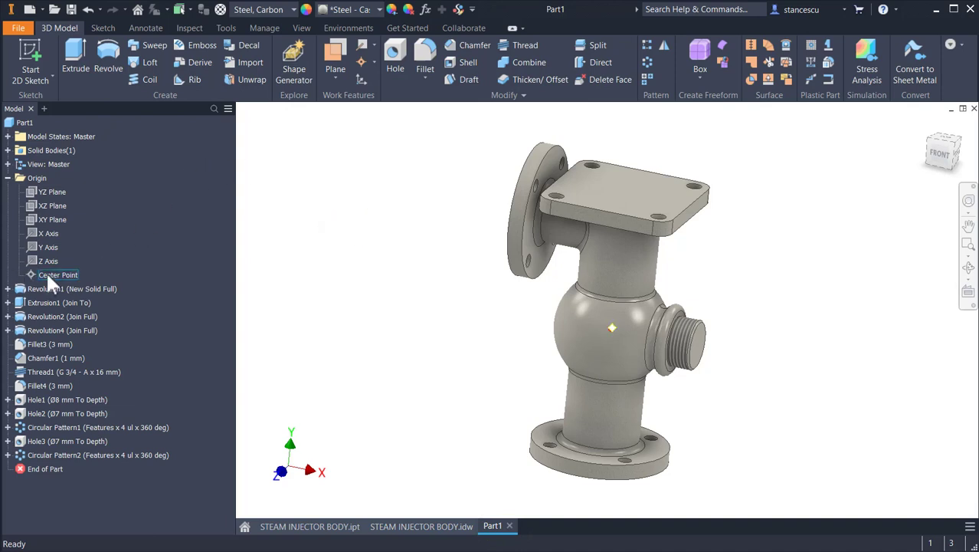
left_click(50, 219)
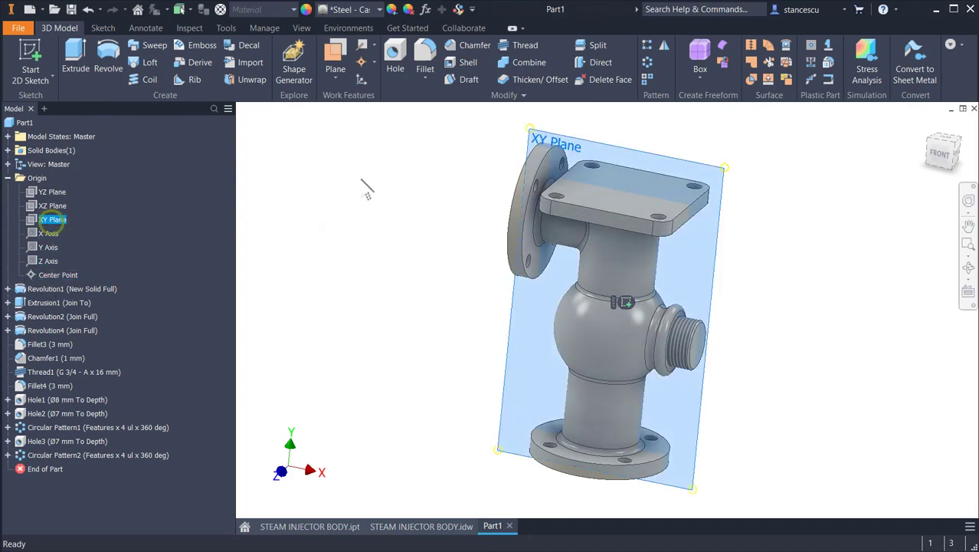
left_click(625, 301)
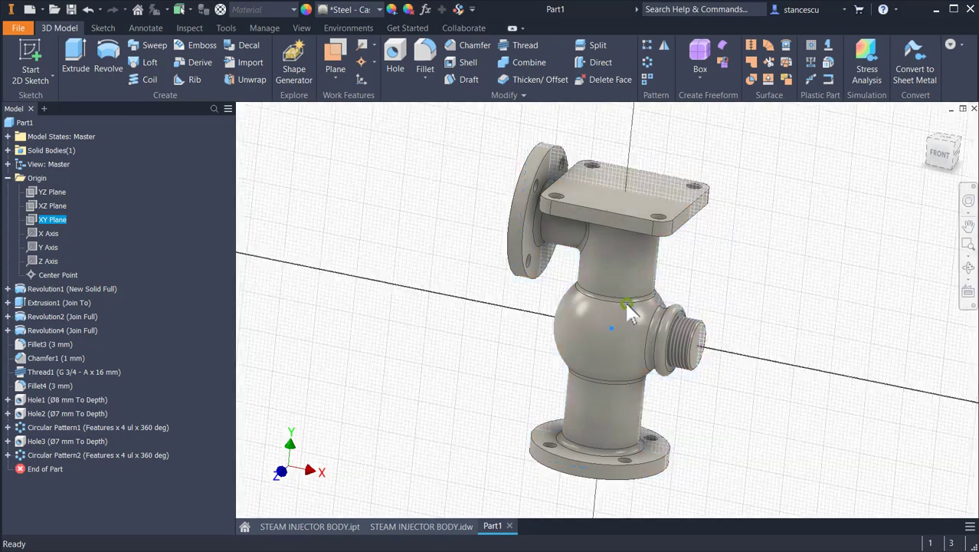
Slice the part's graphics at the sketch plane and project the top and bottom flange faces as construction lines
key("F7")
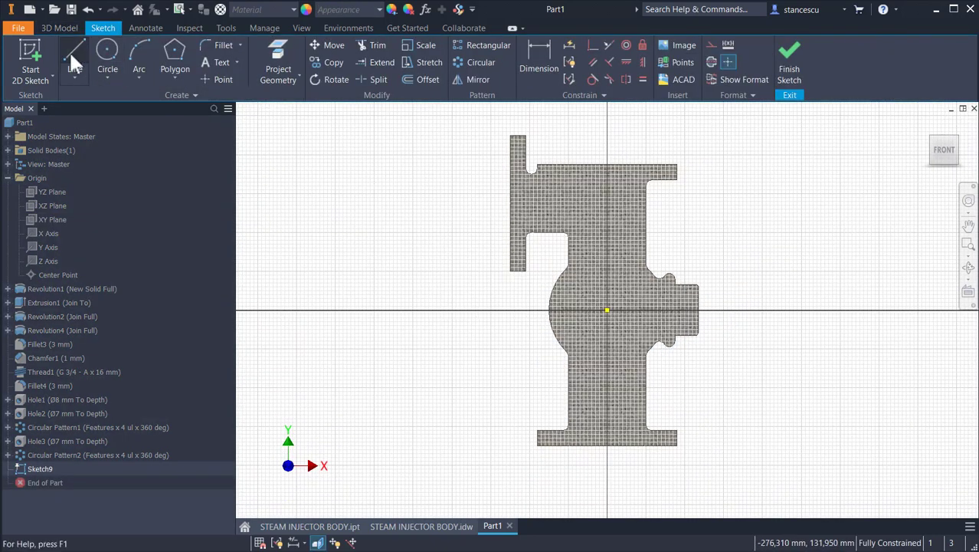
left_click(270, 47)
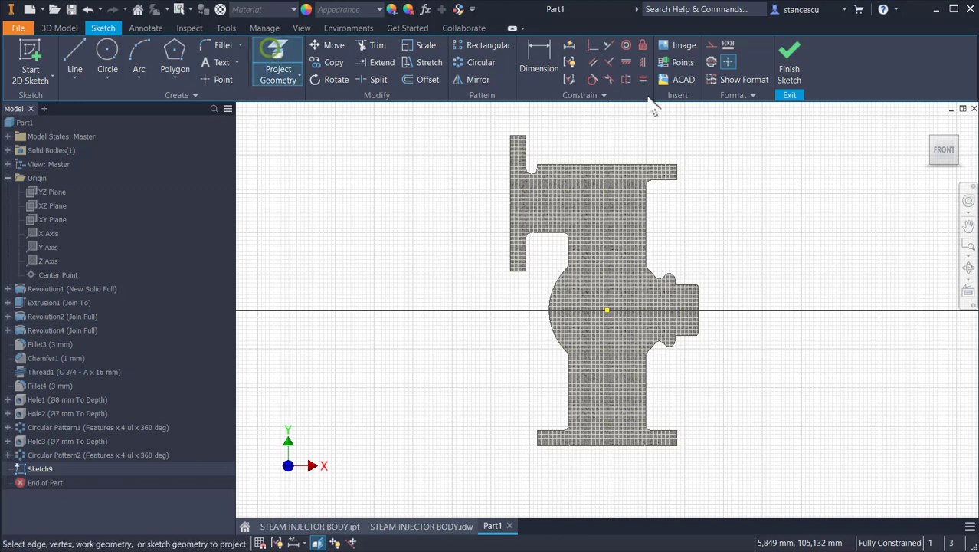
left_click(711, 44)
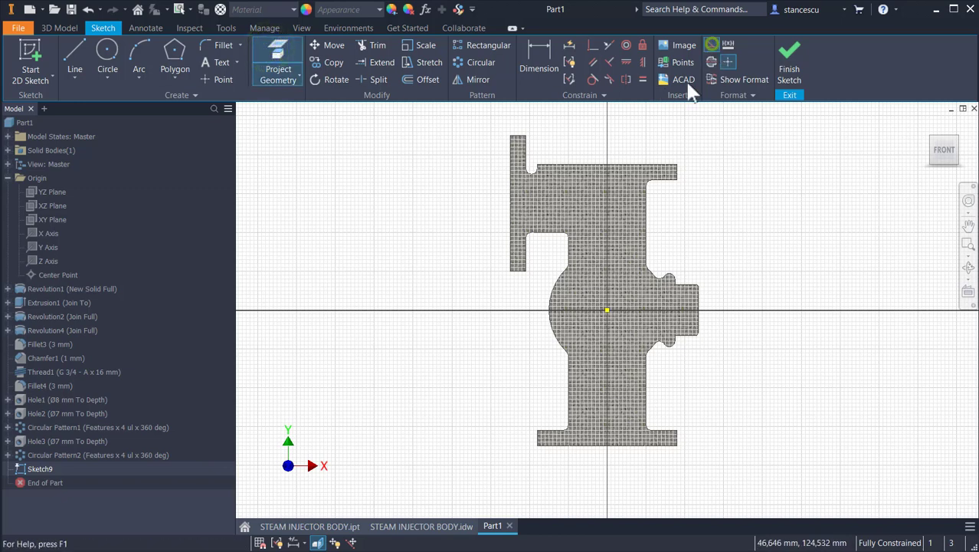
left_click(632, 165)
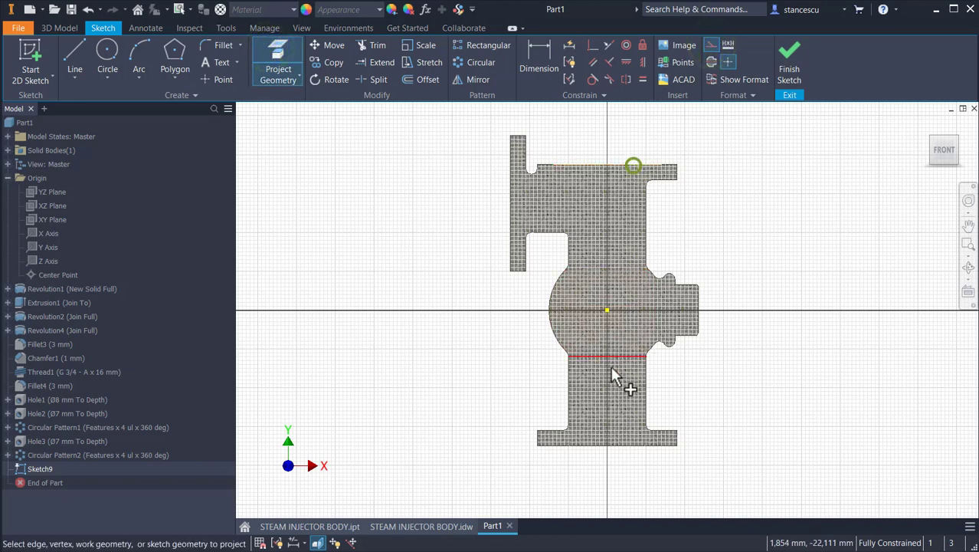
left_click(636, 446)
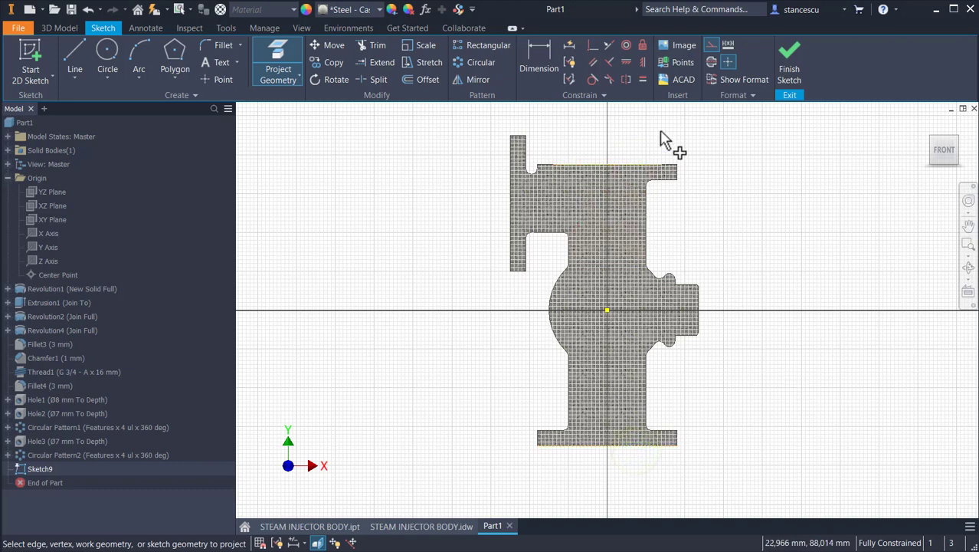
left_click(710, 45)
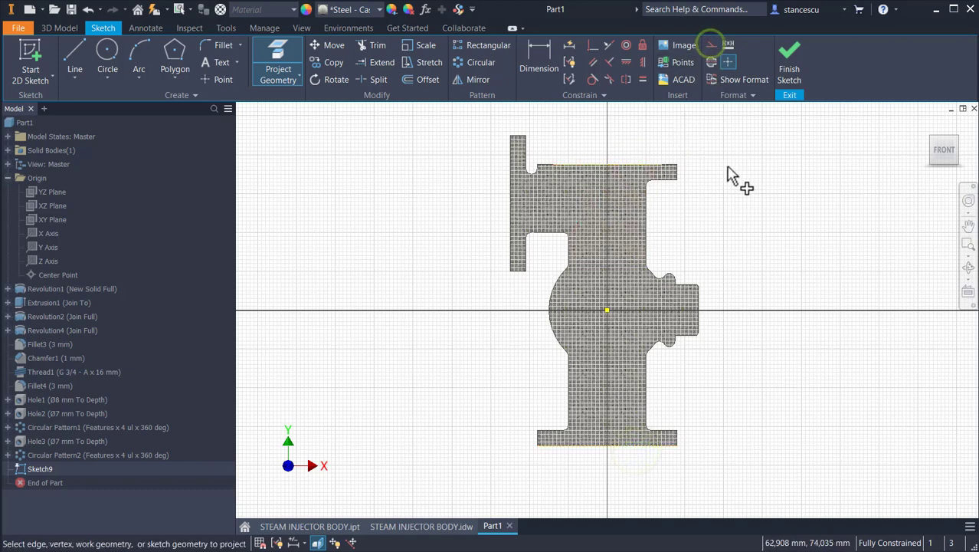
Sketch the upper bore outline about 16 mm along the top face from the axis, with two inward steps of about 2.4 mm and a 3.5 mm return outward
left_click(74, 58)
scroll(604, 176, "up", 2)
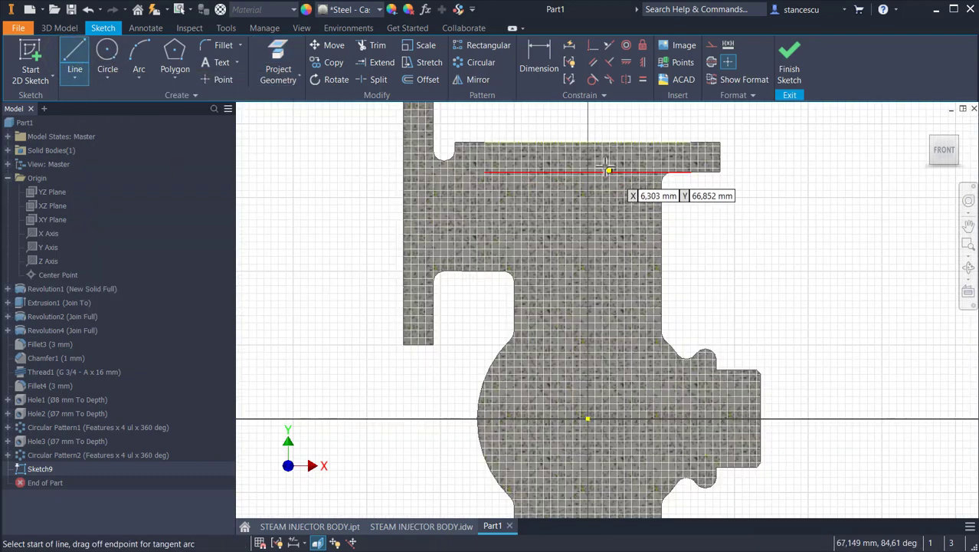
left_click(587, 142)
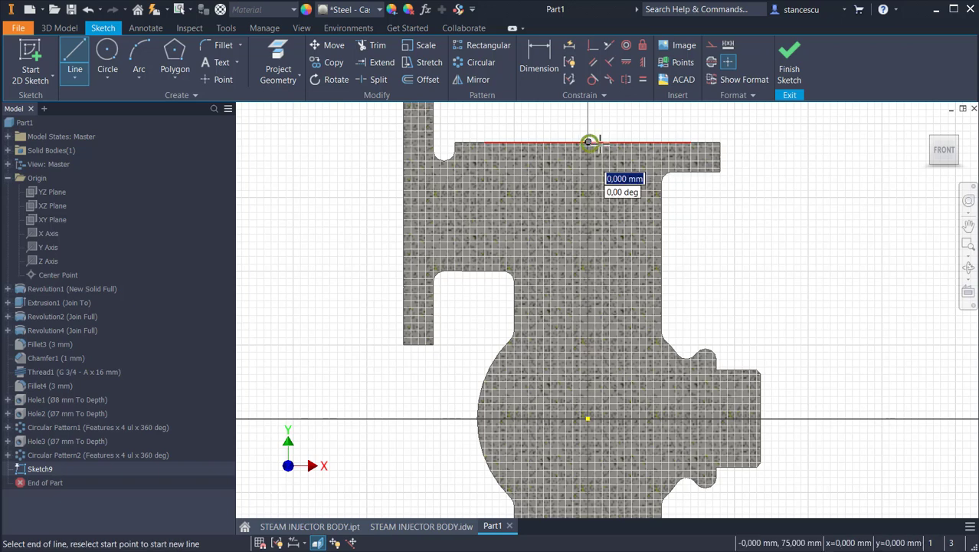
left_click(646, 142)
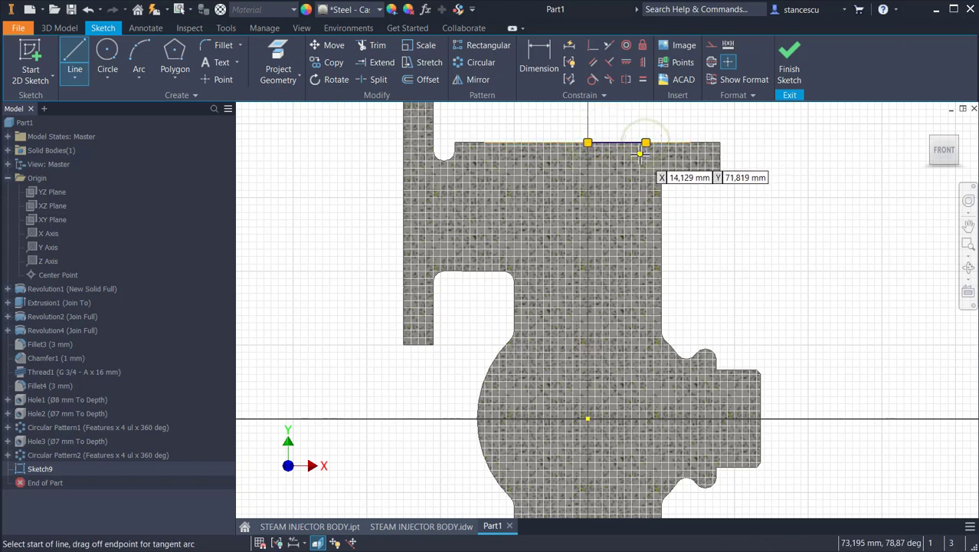
scroll(646, 158, "up", 2)
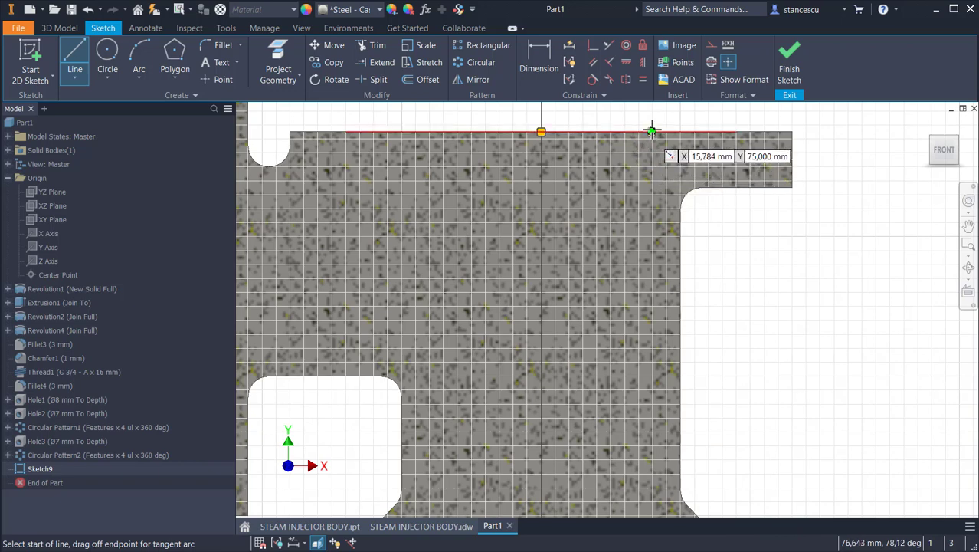
left_click(652, 132)
left_click(651, 147)
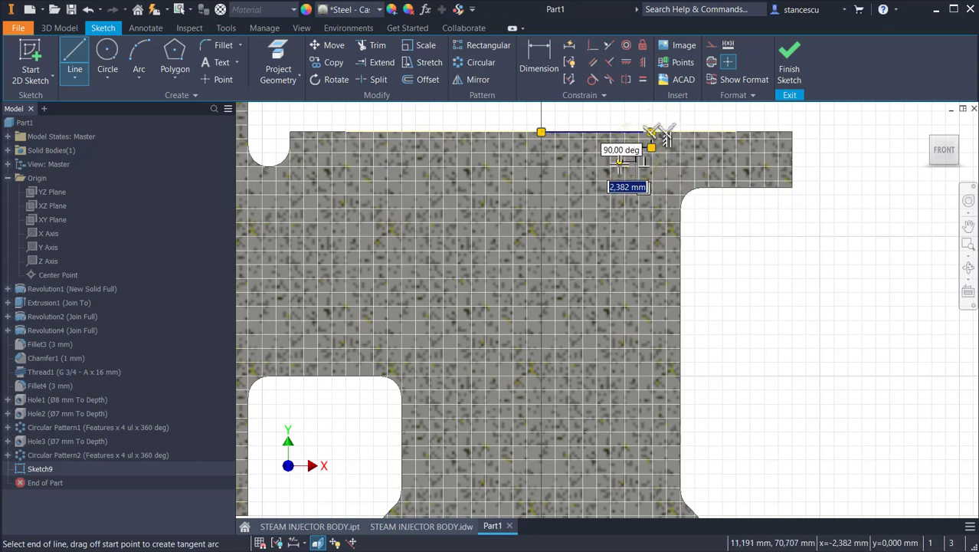
left_click(636, 147)
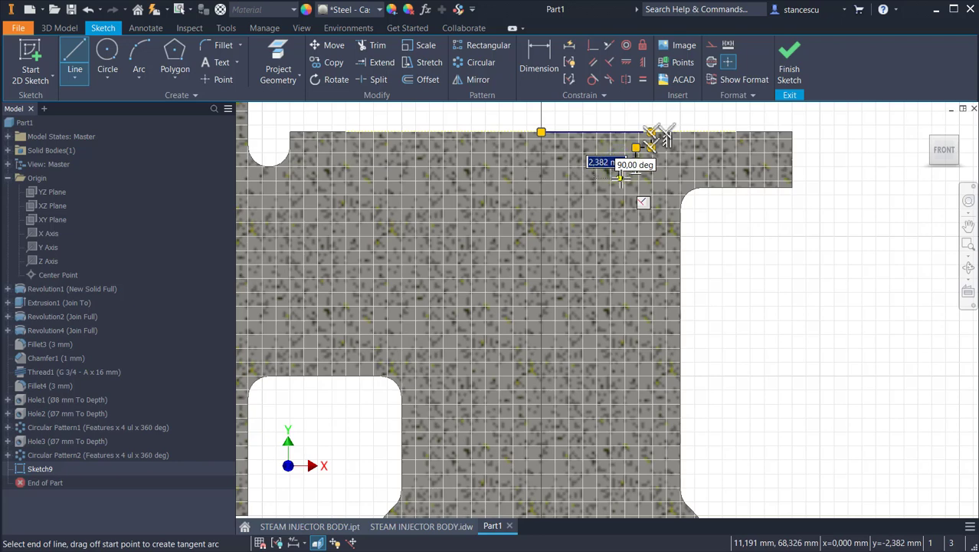
left_click(621, 179)
left_click(643, 180)
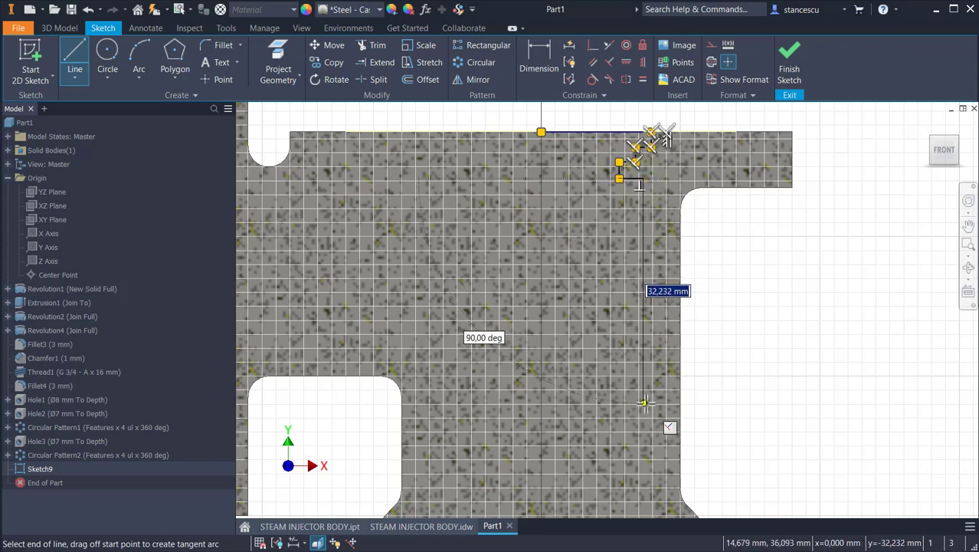
Continue the outline with a vertical wall about 18 mm long, a ridge about 1.7 mm deep and a long wall down into the spherical section
left_click(643, 302)
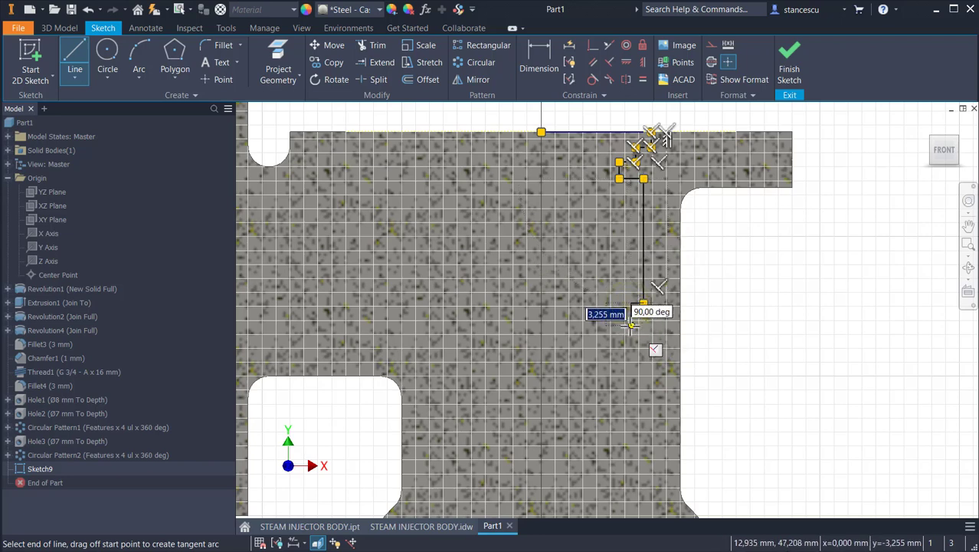
left_click(630, 325)
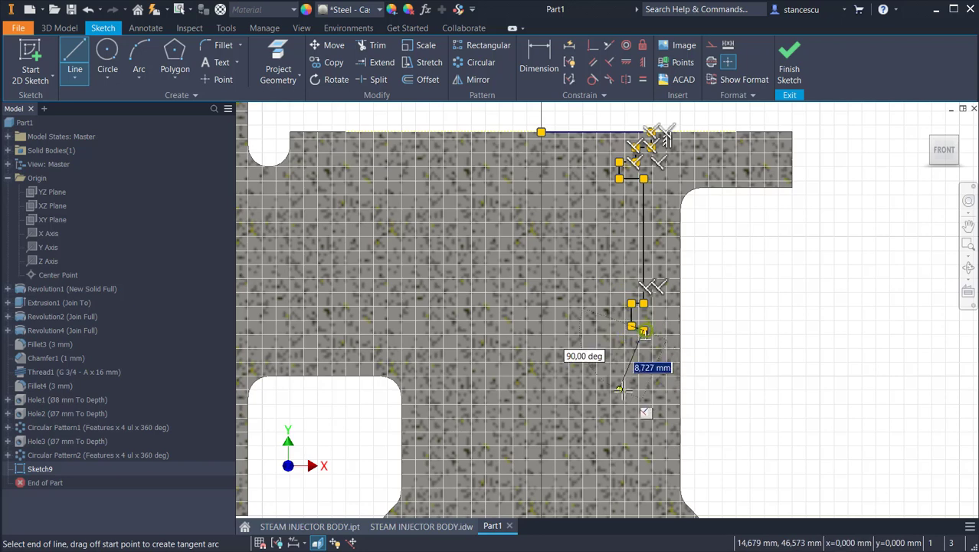
middle_click_drag(650, 372, 619, 117)
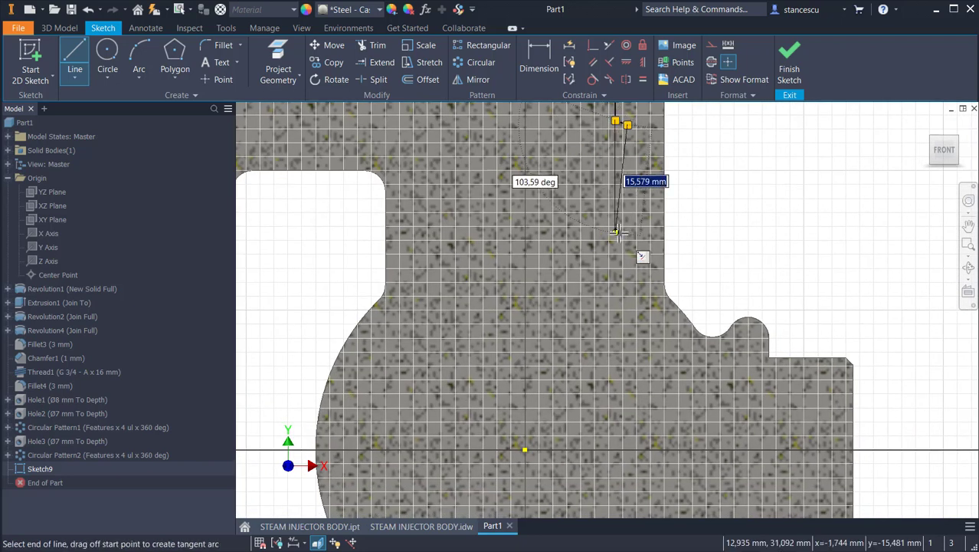
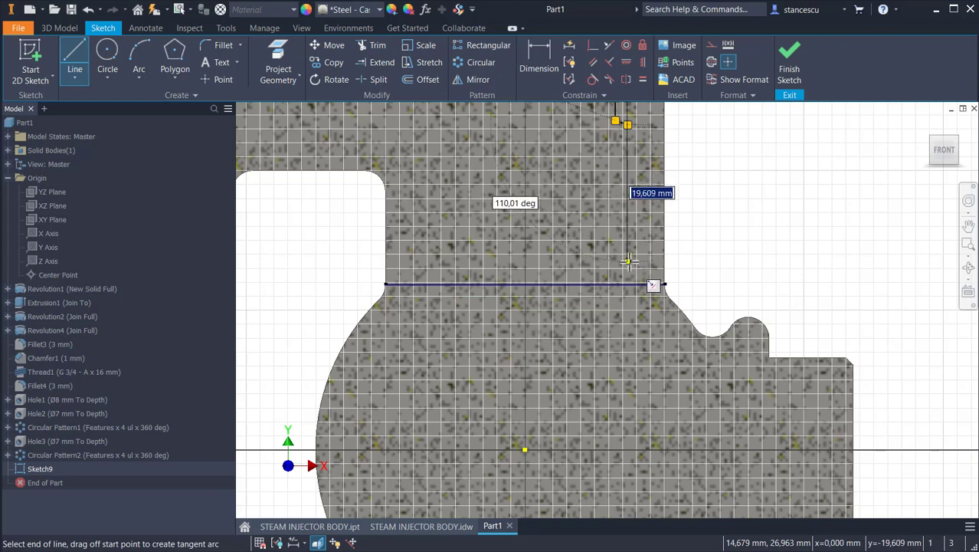
left_click(626, 361)
key("Escape")
Dismiss the save reminder and make the slanted lower edge of the ridge horizontal
scroll(626, 147, "down", 3)
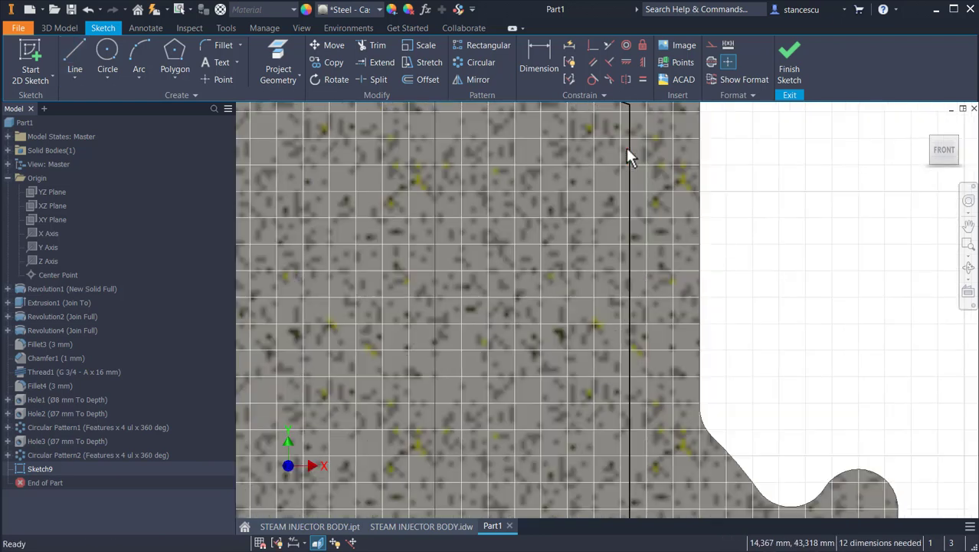
middle_click_drag(626, 147, 687, 278)
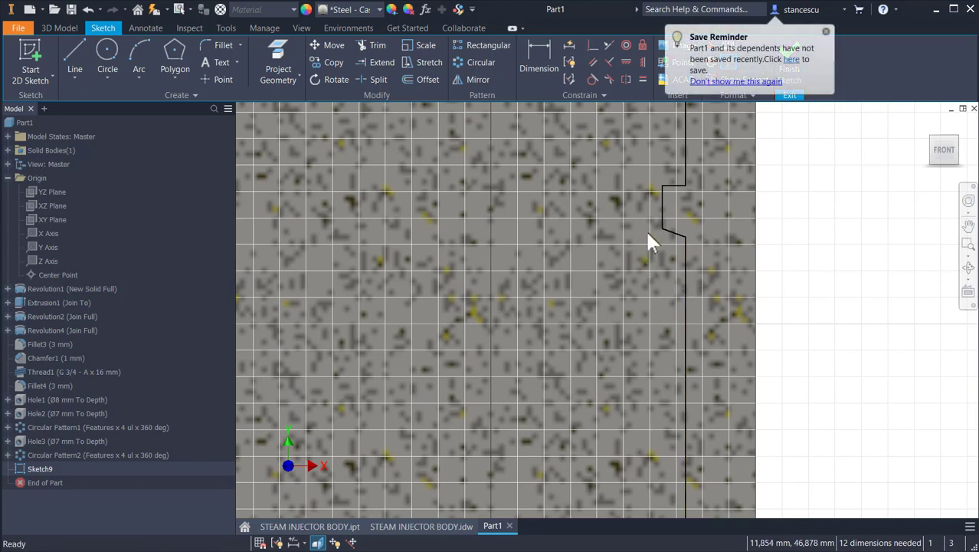
left_click(753, 82)
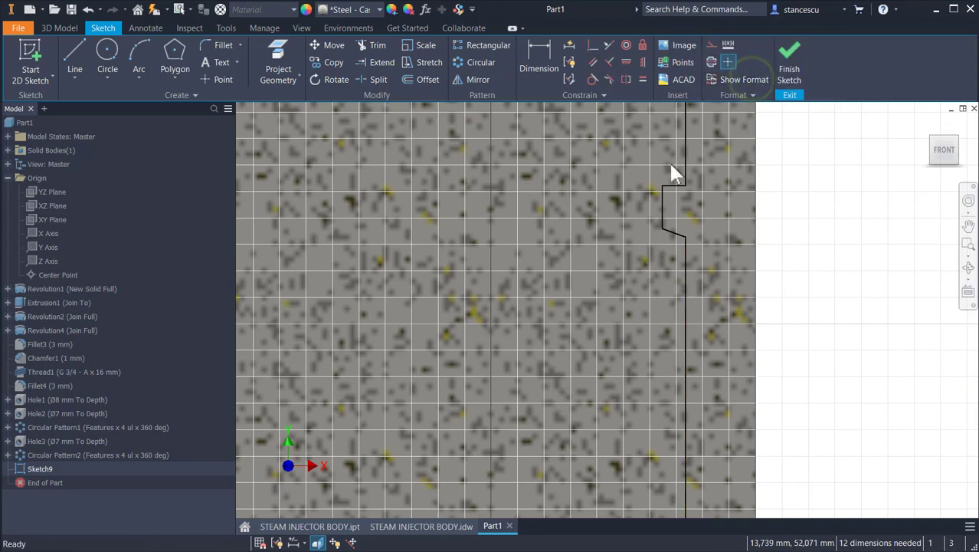
left_click(627, 63)
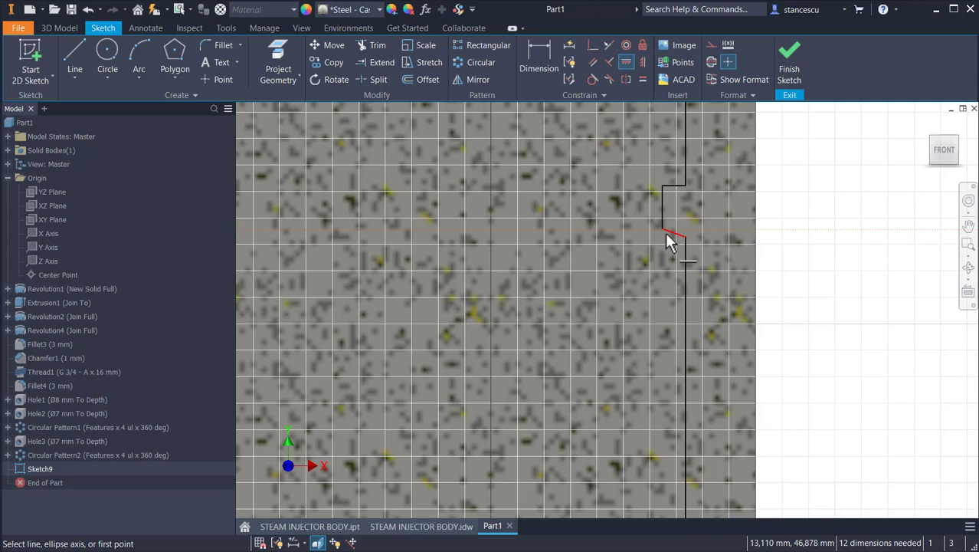
left_click(668, 235)
Draw a 50 mm diameter circle centred on the origin and trim off the bore wall's end inside it
scroll(564, 316, "down", 2)
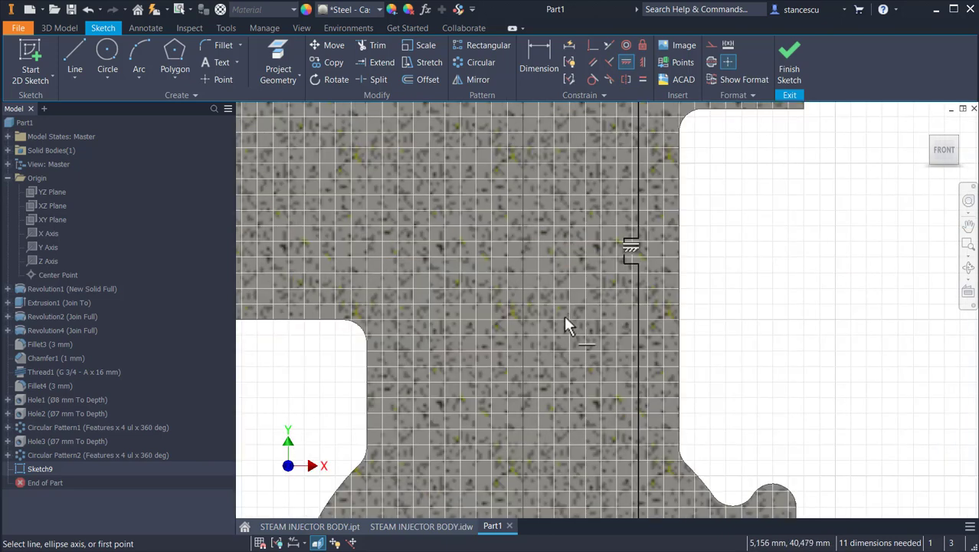
middle_click_drag(565, 316, 557, 102)
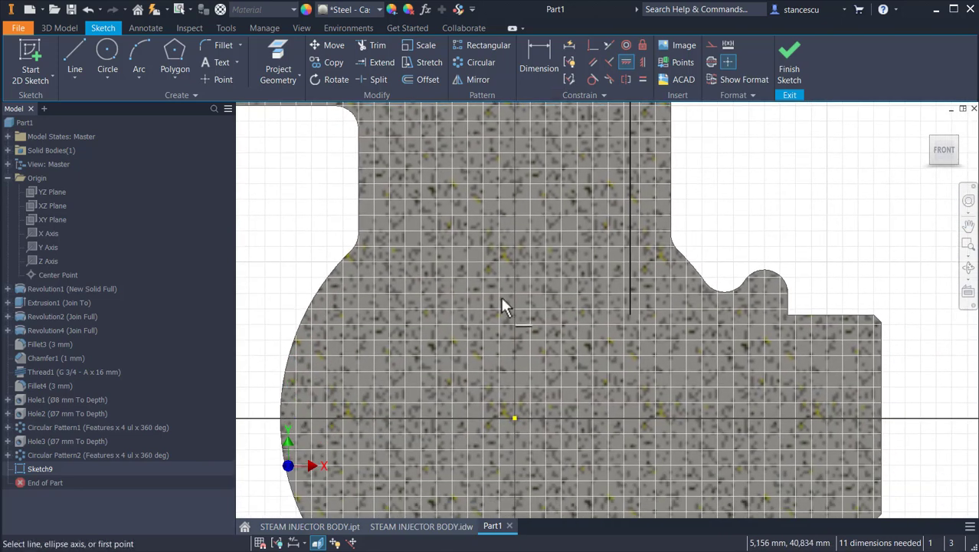
left_click(108, 55)
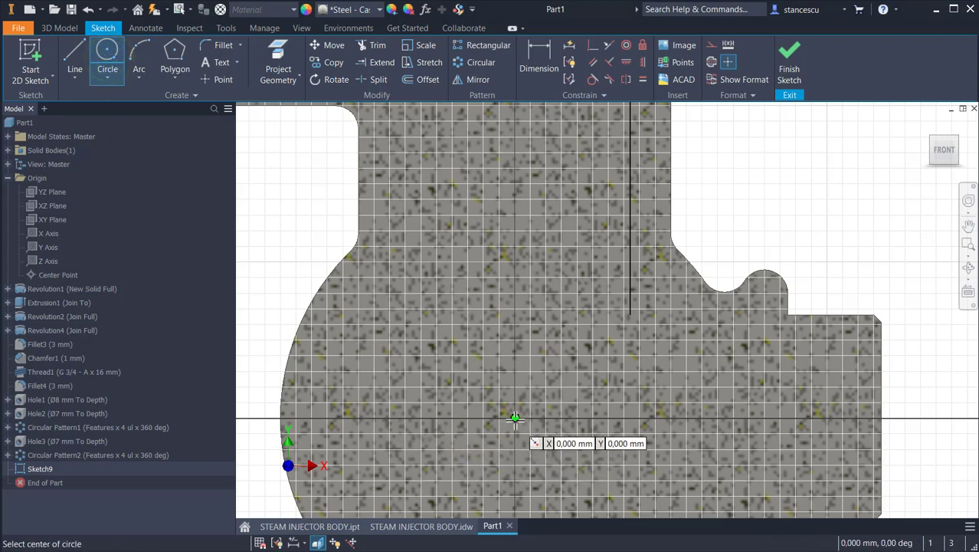
left_click(514, 417)
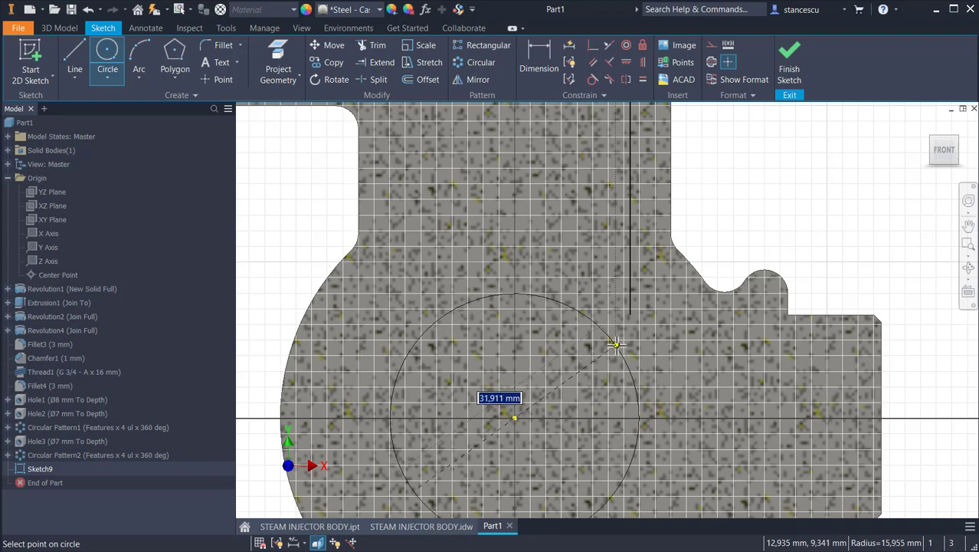
type("50")
key("Return")
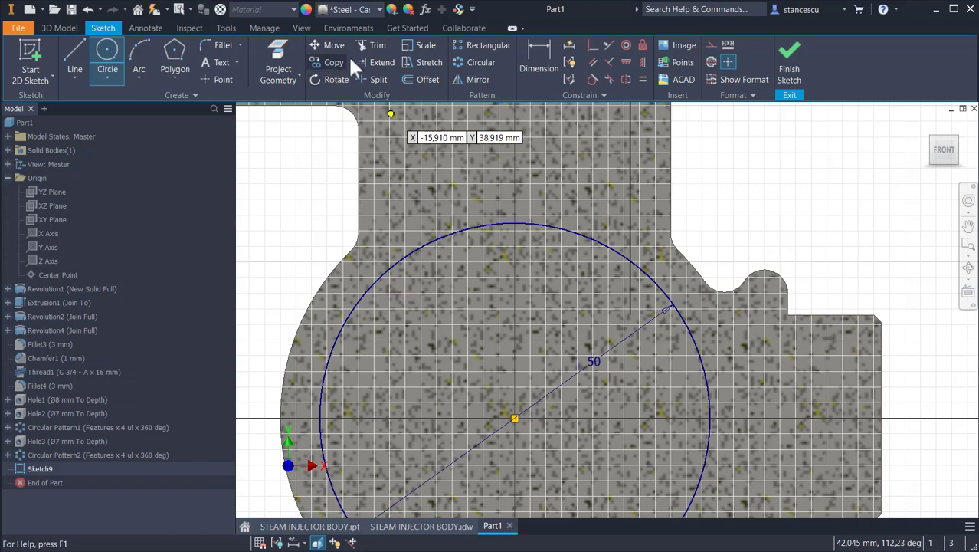
left_click(377, 44)
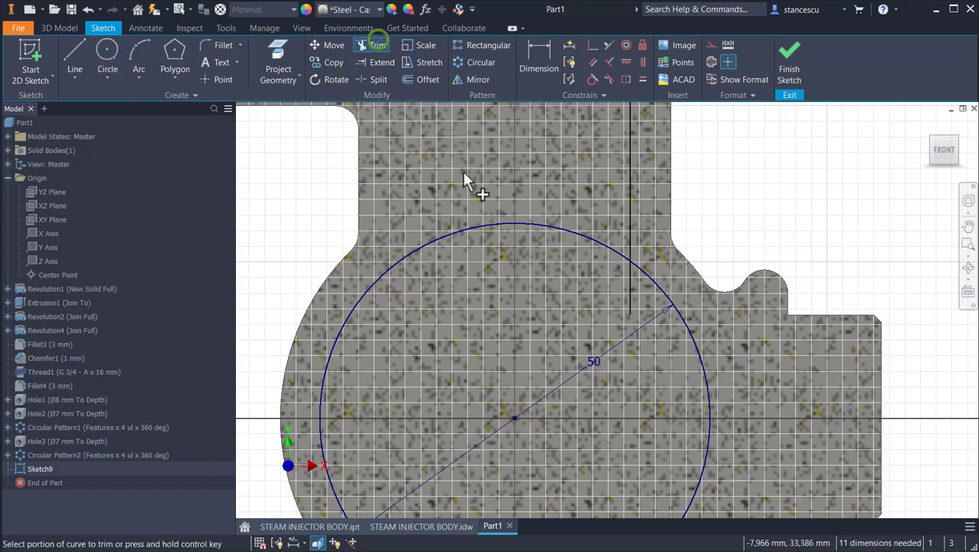
left_click(630, 309)
Draw the lower bore wall about 16 mm down from the circle, with an inward ridge about 2.9 mm deep and 4 mm high
middle_click_drag(751, 167, 756, 106)
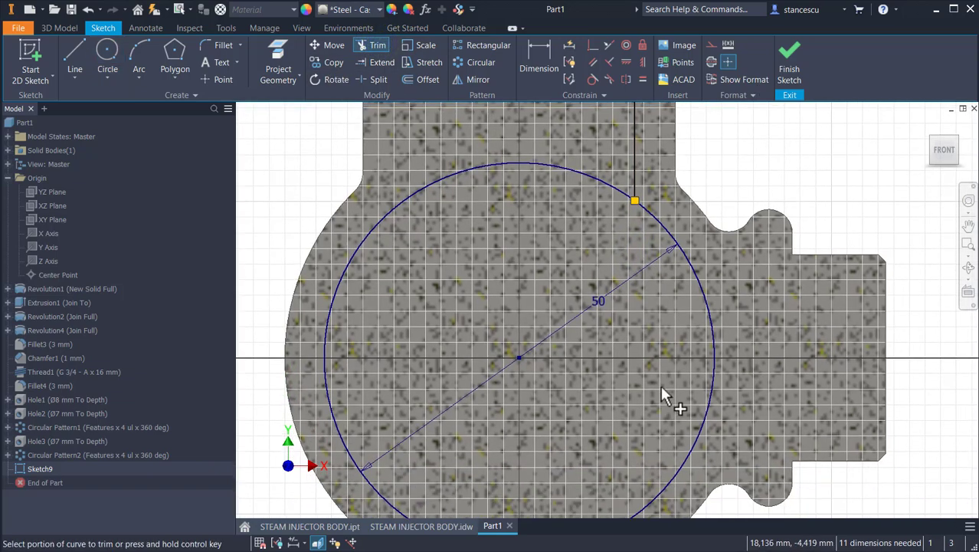
middle_click_drag(674, 316, 675, 125)
middle_click_drag(636, 296, 637, 246)
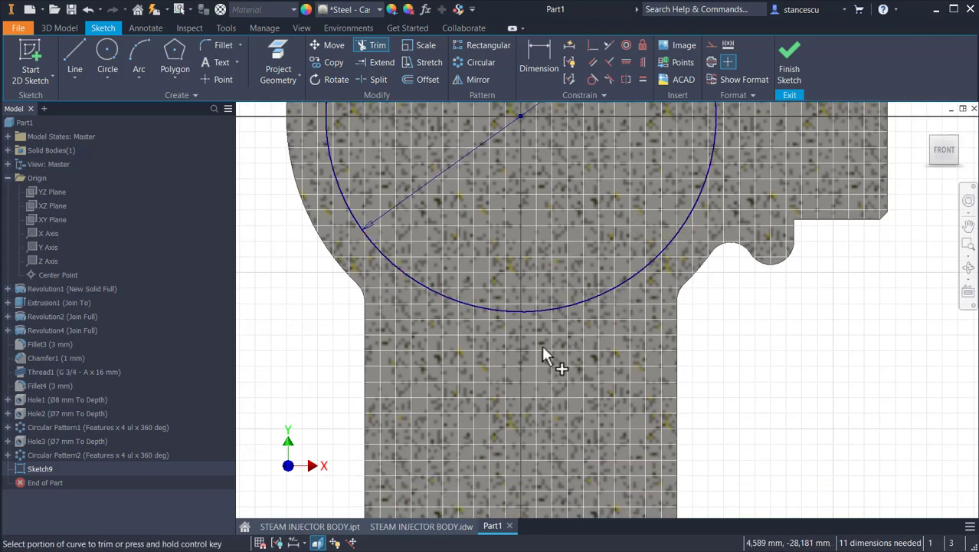
left_click(72, 63)
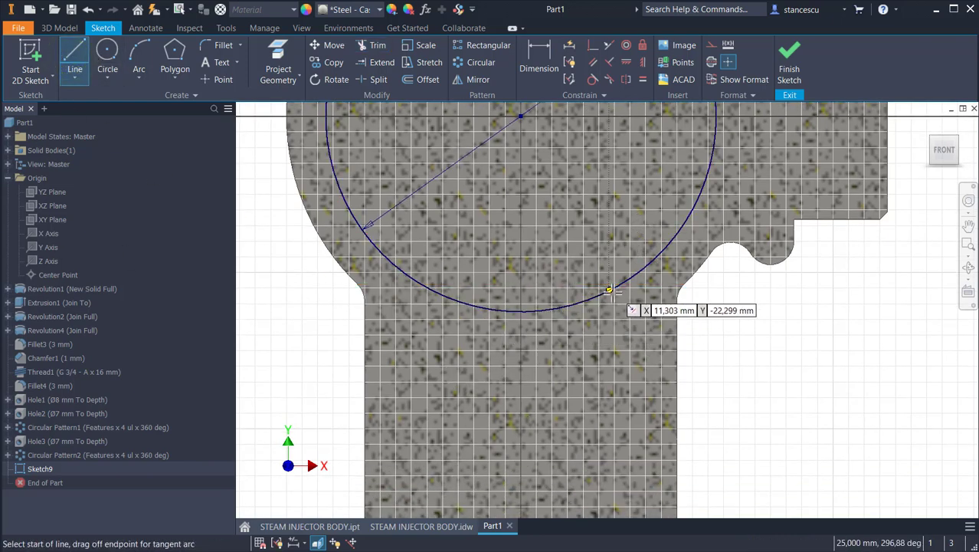
left_click(641, 268)
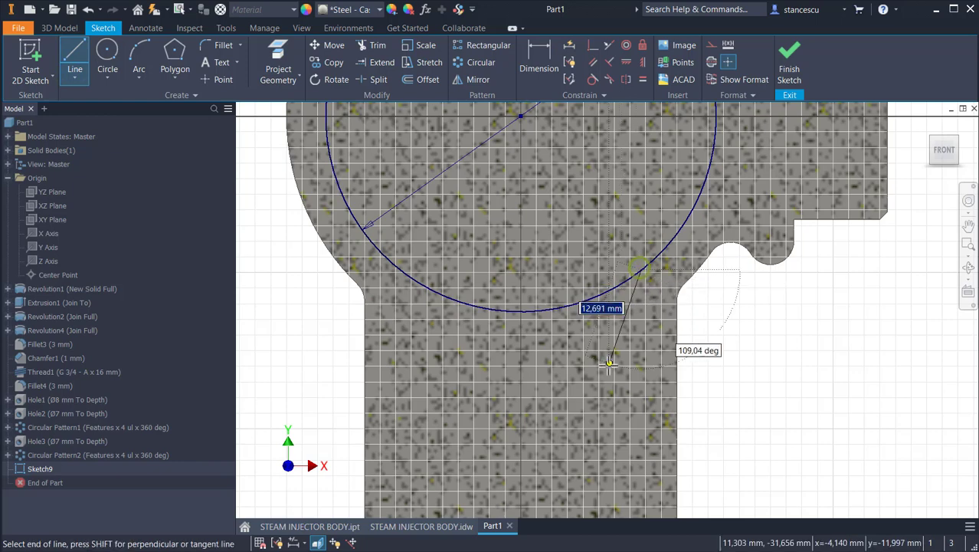
left_click(641, 396)
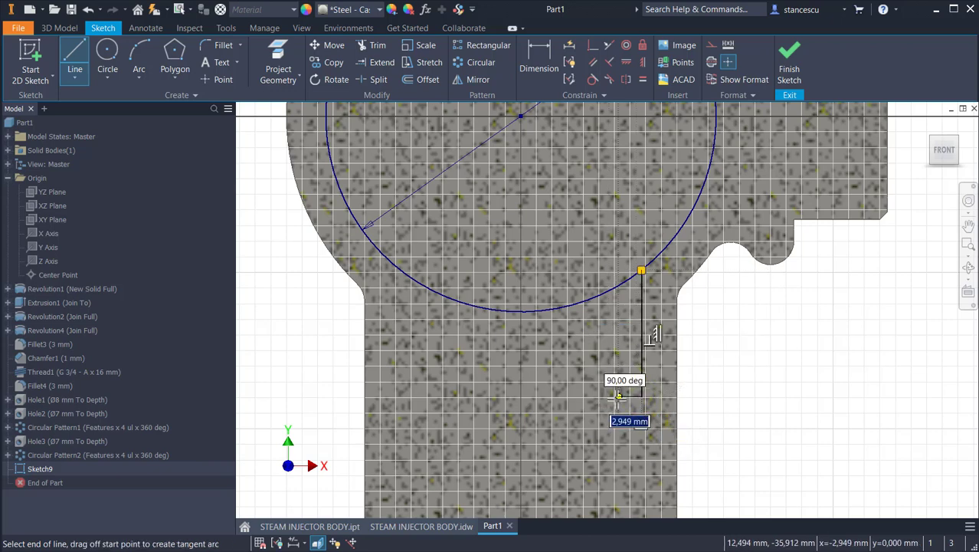
left_click(618, 396)
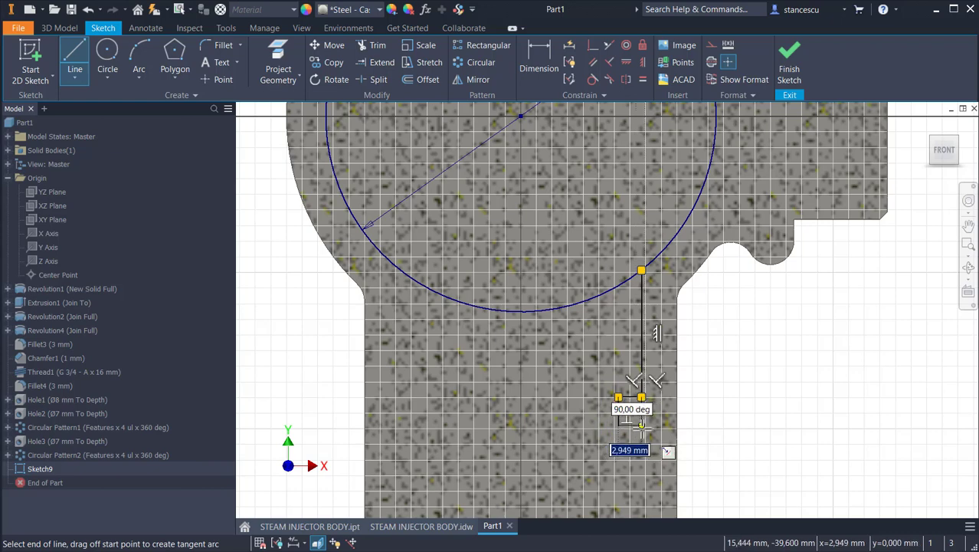
left_click(641, 426)
Continue the wall about 28 mm down, step outward about 5 mm, and finish the outline along the bottom face to the axis
middle_click_drag(638, 443, 635, 129)
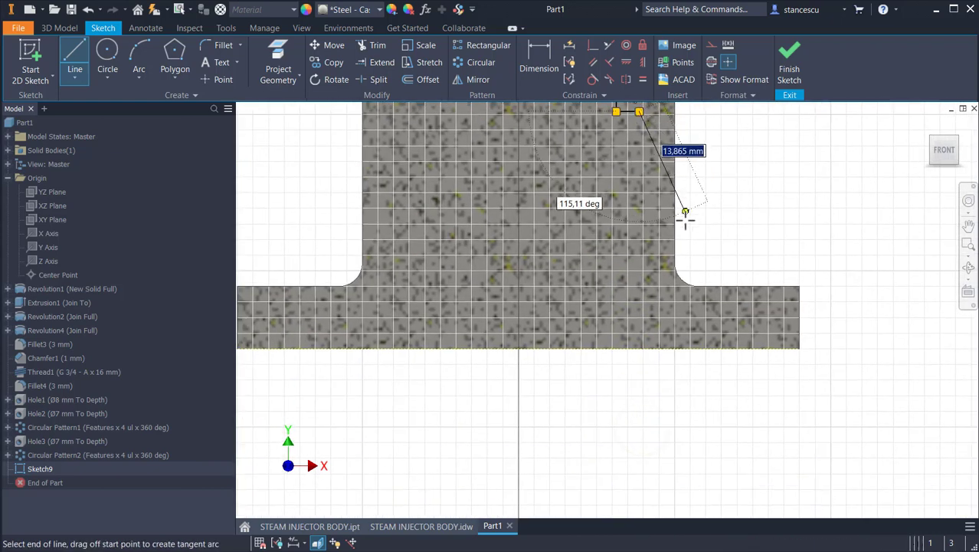
left_click(640, 328)
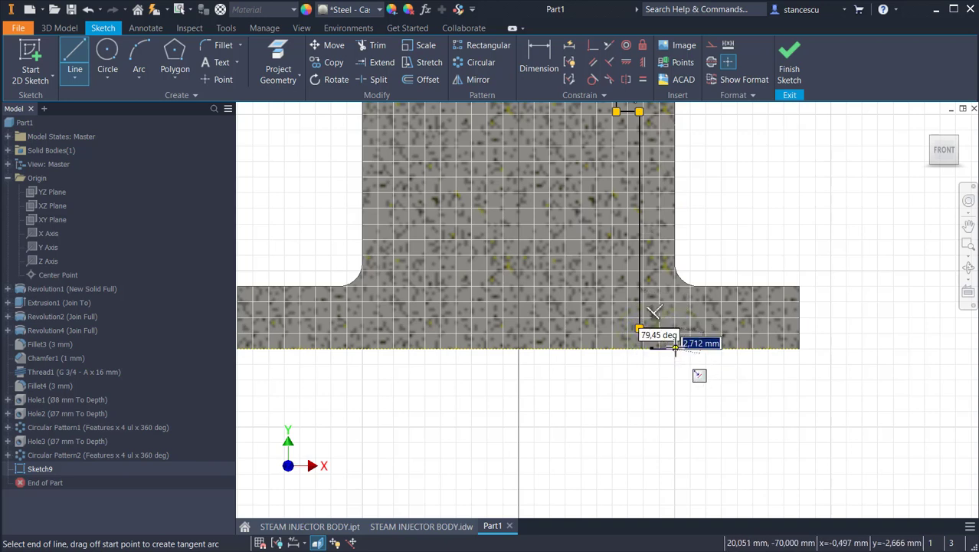
left_click(675, 348)
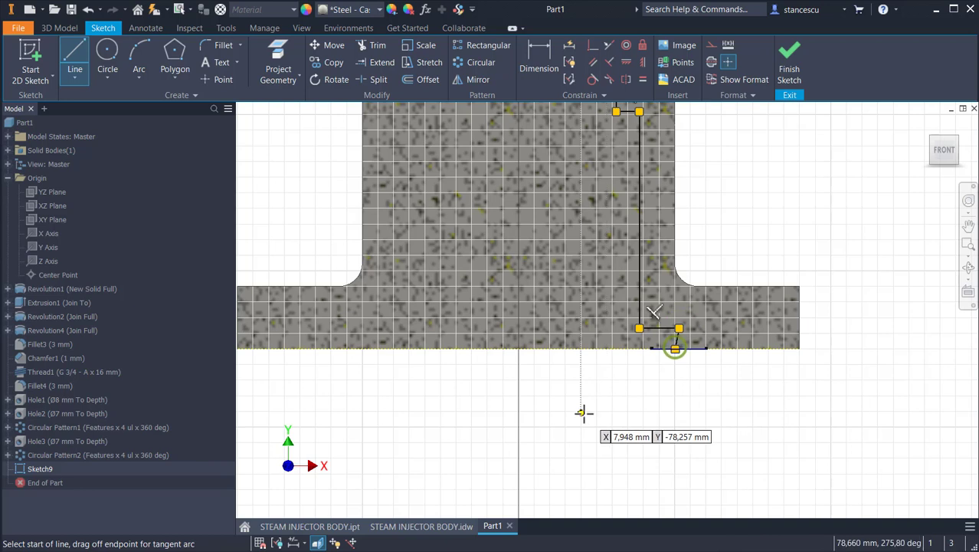
left_click(675, 348)
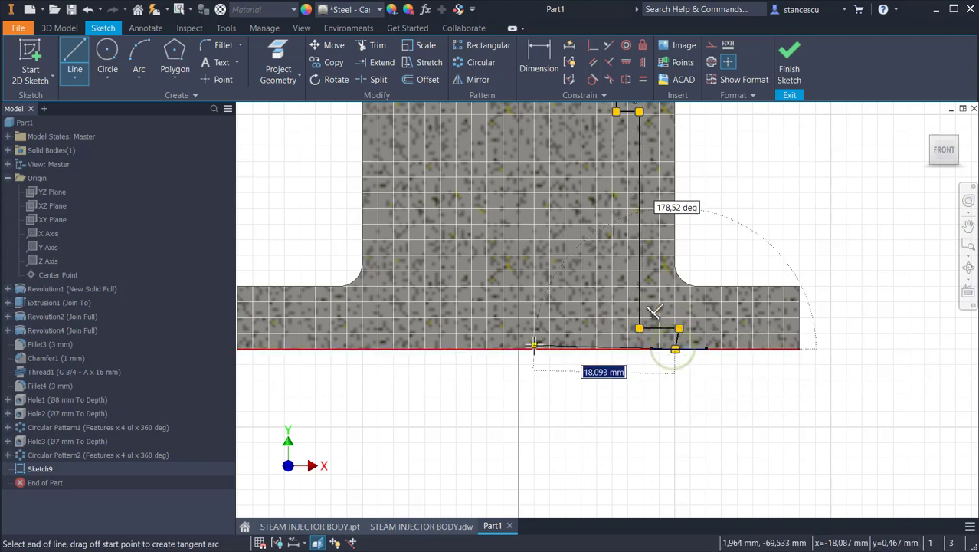
left_click(519, 349)
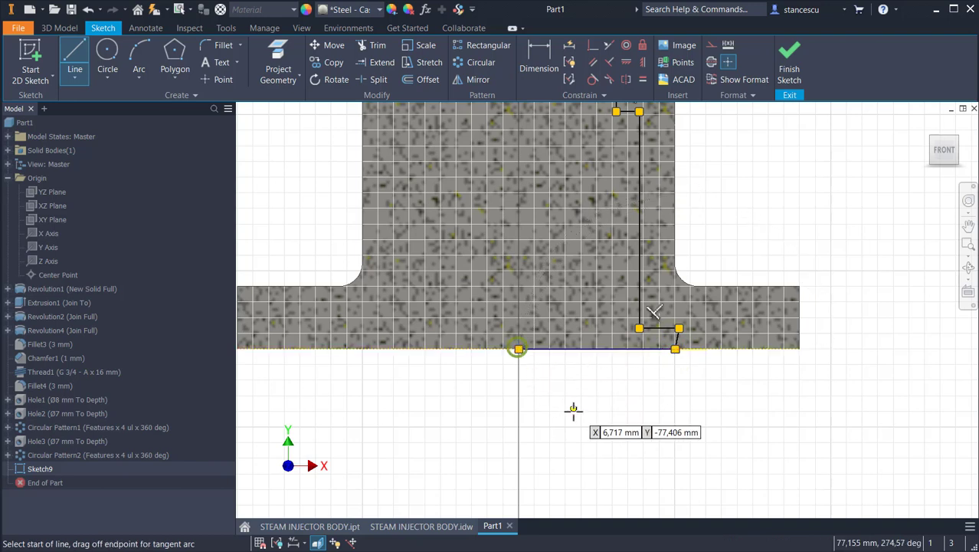
key("Escape")
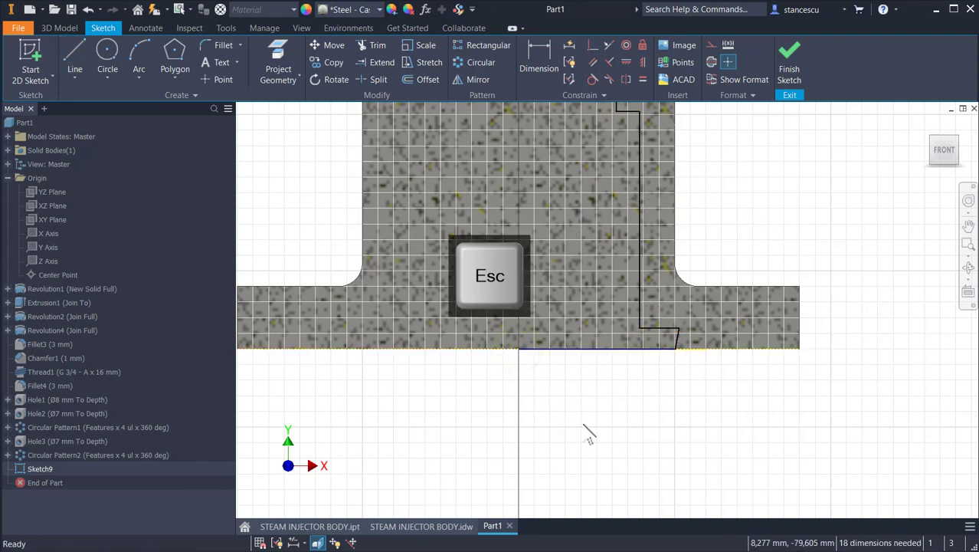
Make the slanted short edge at the bottom face of the bore outline vertical
left_click(641, 63)
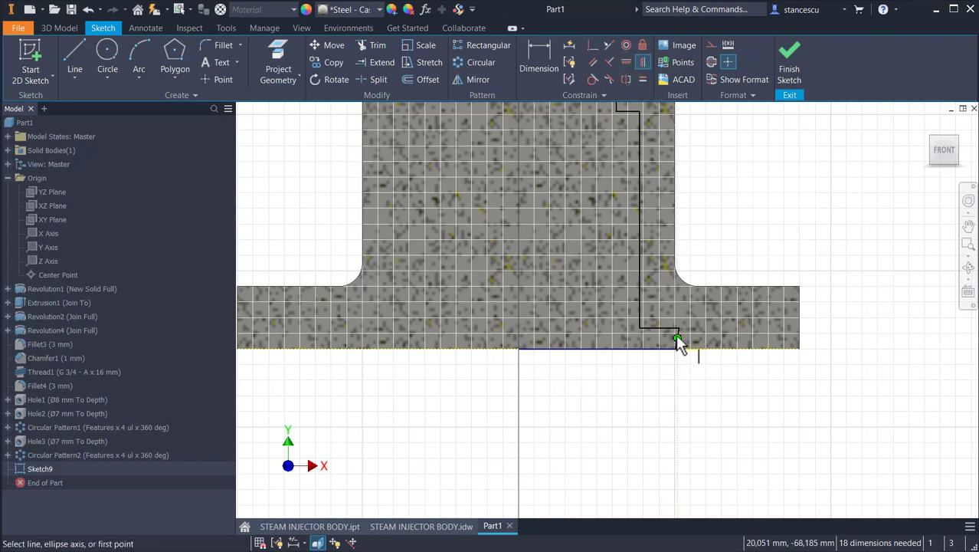
scroll(675, 337, "up", 3)
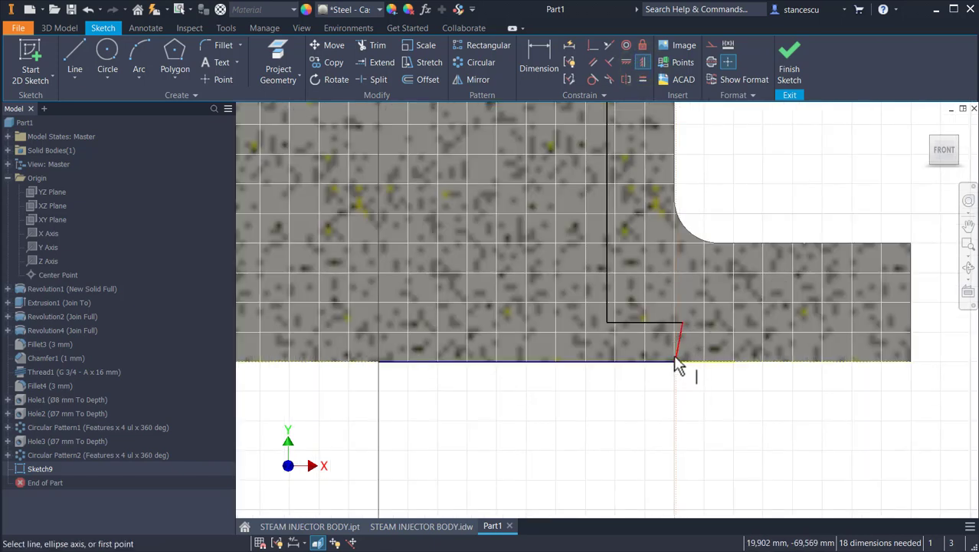
left_click(674, 354)
Trim the 50 mm circle so only the arc joining the upper and lower bore walls remains
scroll(734, 200, "down", 3)
middle_click_drag(751, 169, 772, 332)
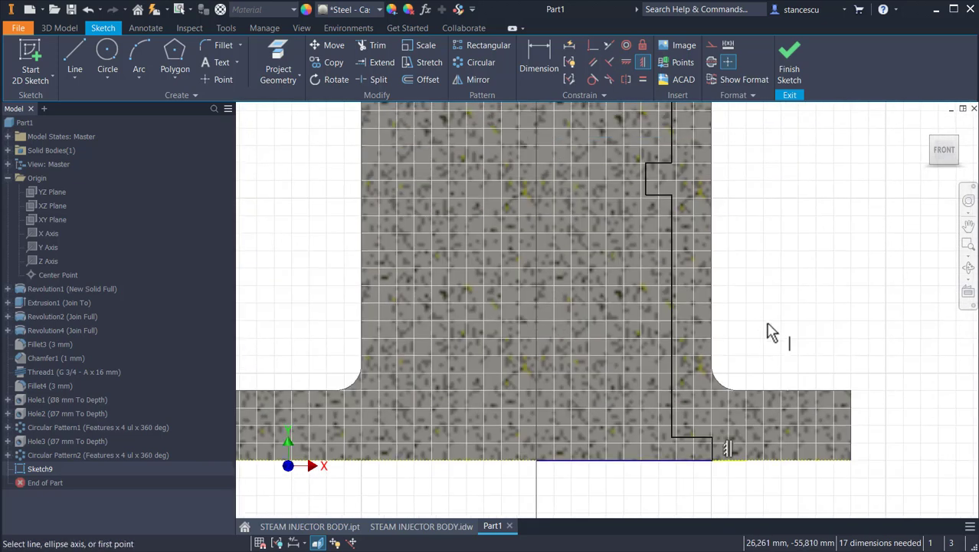
scroll(776, 236, "down", 2)
middle_click_drag(793, 237, 749, 332)
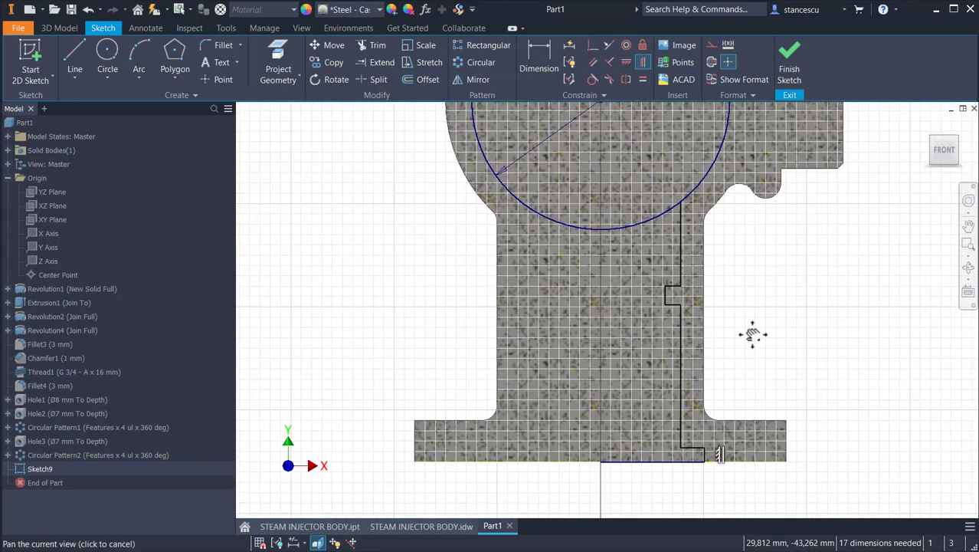
scroll(769, 307, "down", 2)
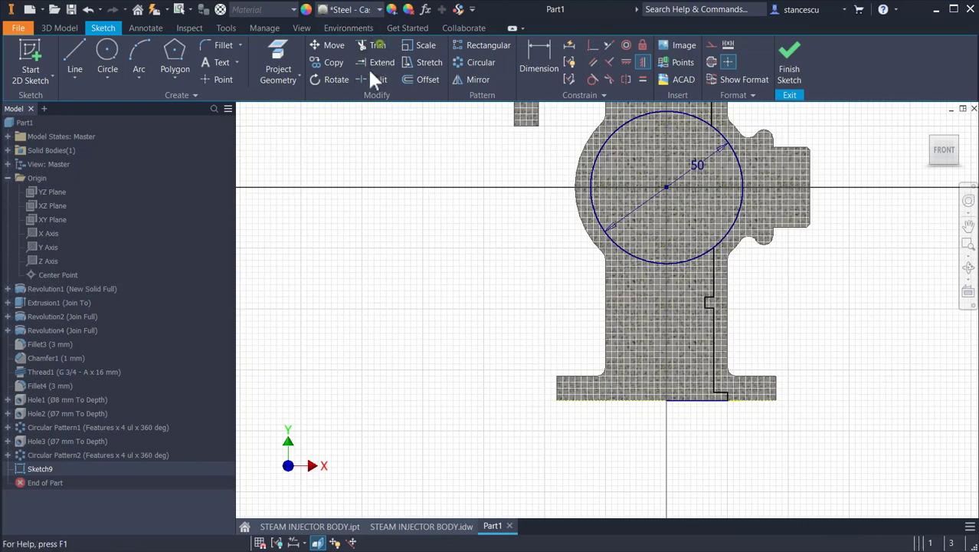
left_click(376, 46)
left_click(642, 263)
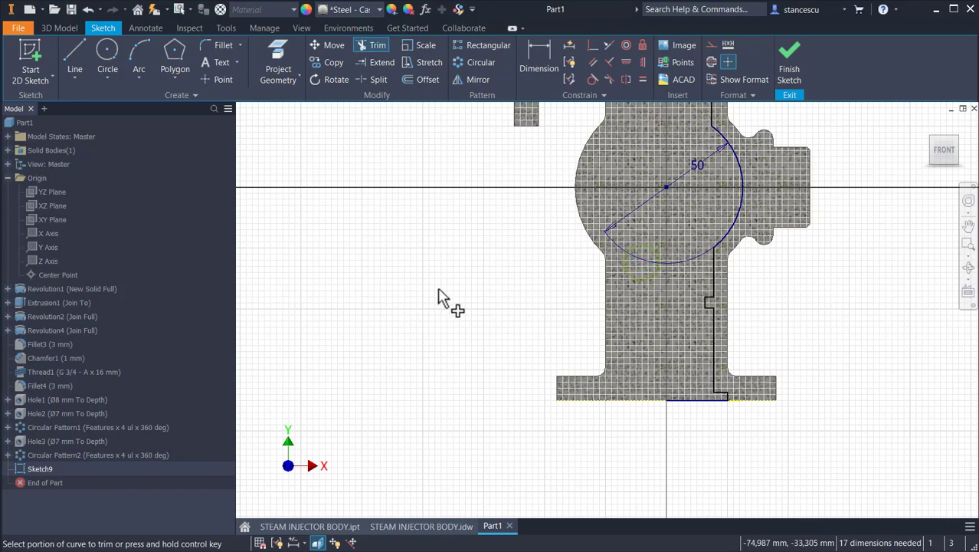
Project the Y axis into the sketch as a centerline for the bore profile
mouse_move(437, 299)
middle_mouse_down()
mouse_move(459, 299)
mouse_move(426, 389)
middle_mouse_up()
scroll(413, 368, "down", 2)
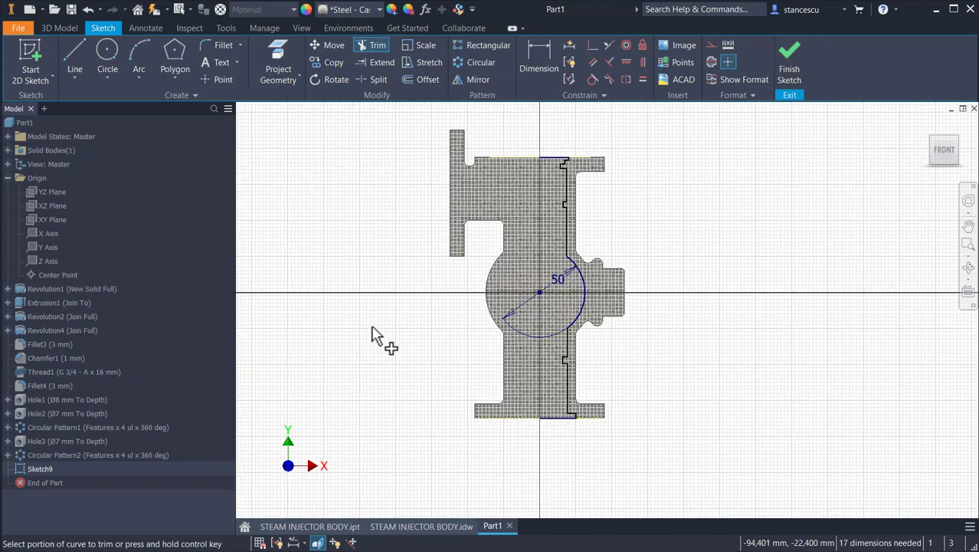
left_click(68, 54)
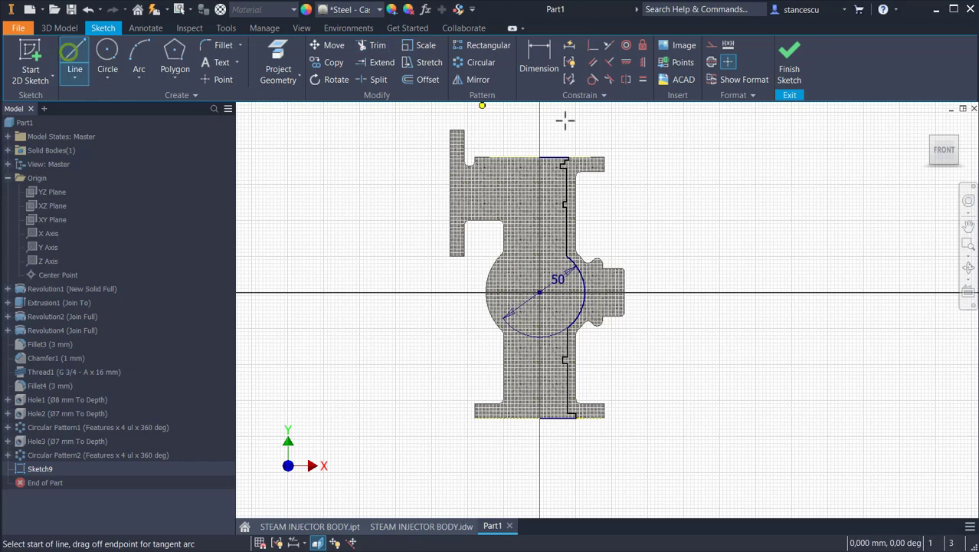
left_click(711, 63)
left_click(541, 157)
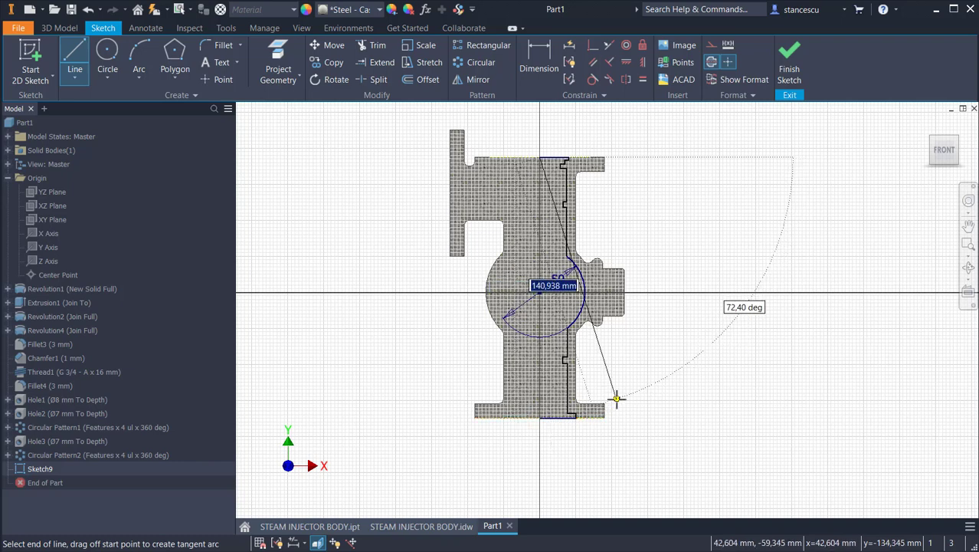
key("Escape")
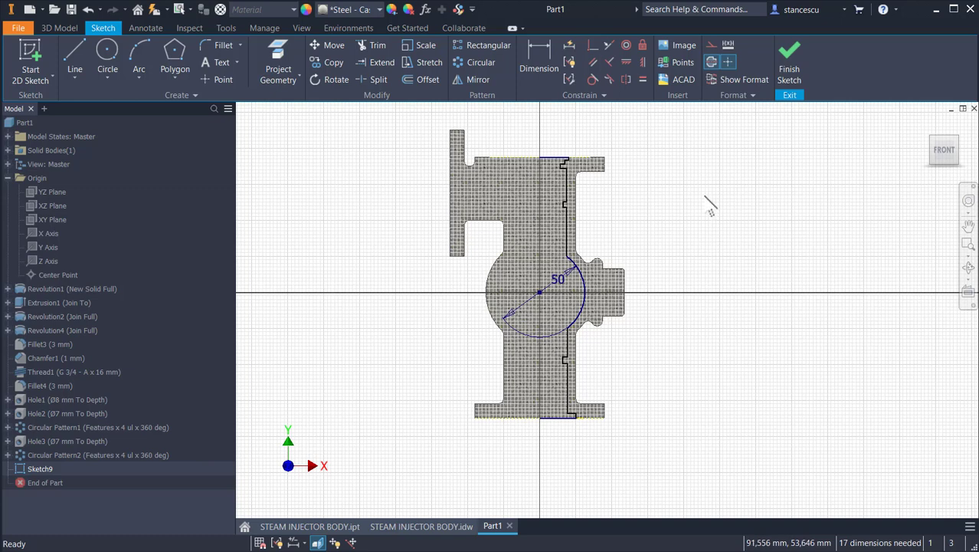
left_click(265, 41)
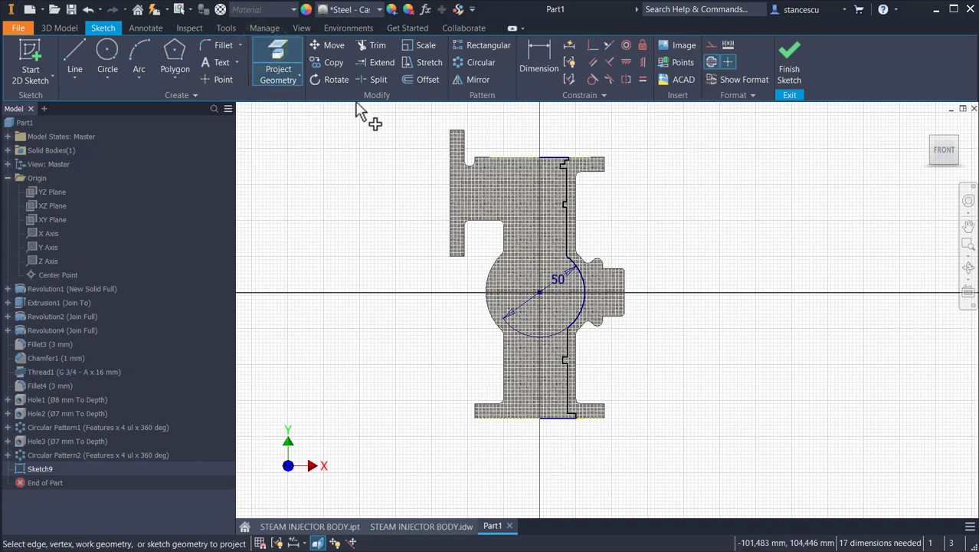
left_click(50, 246)
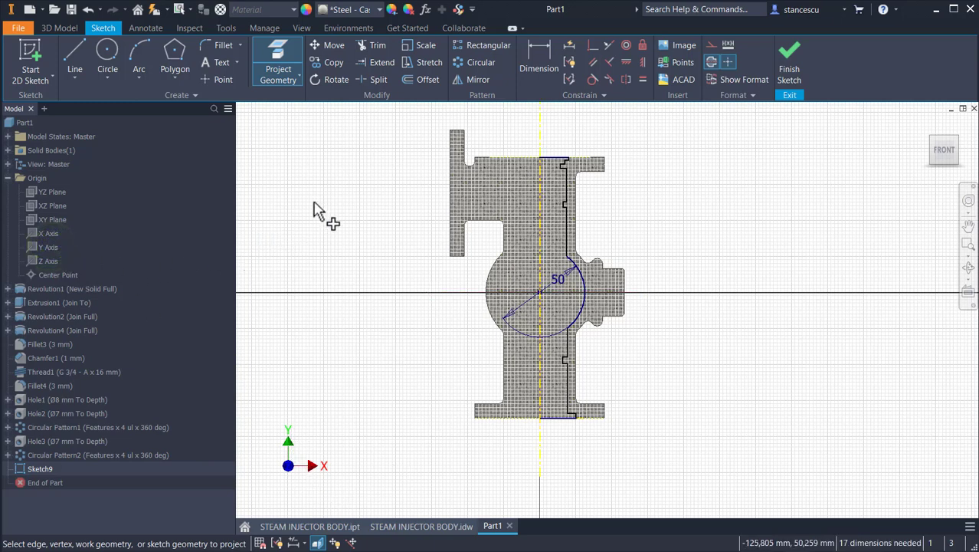
key("Escape")
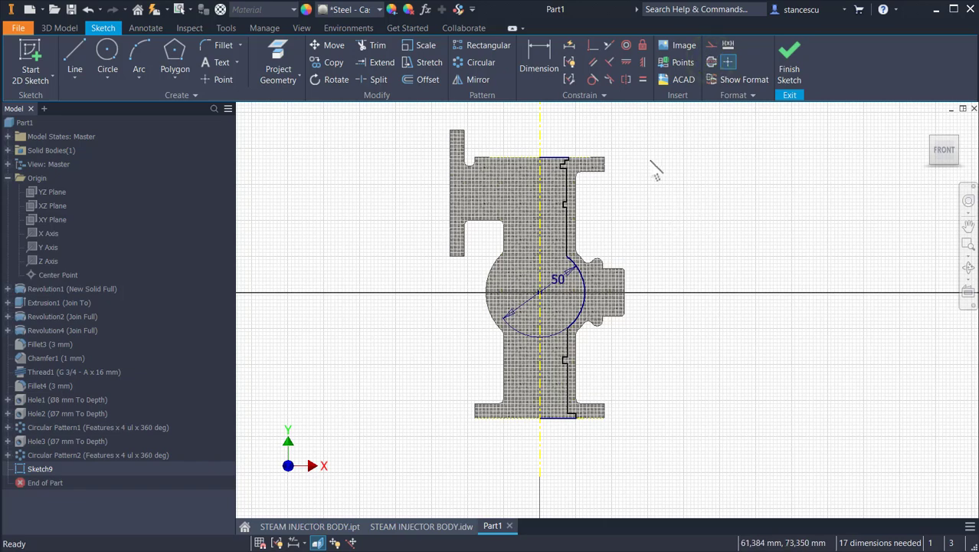
left_click_drag(539, 210, 578, 323)
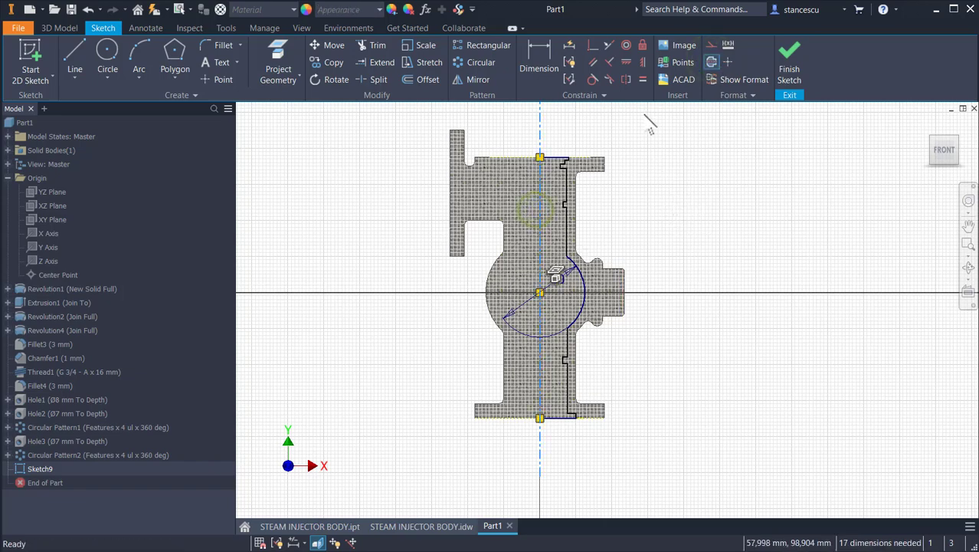
Dimension the short vertical edge at the top face from the centerline as a 35 mm diameter
middle_click_drag(604, 178, 666, 306)
scroll(656, 241, "up", 5)
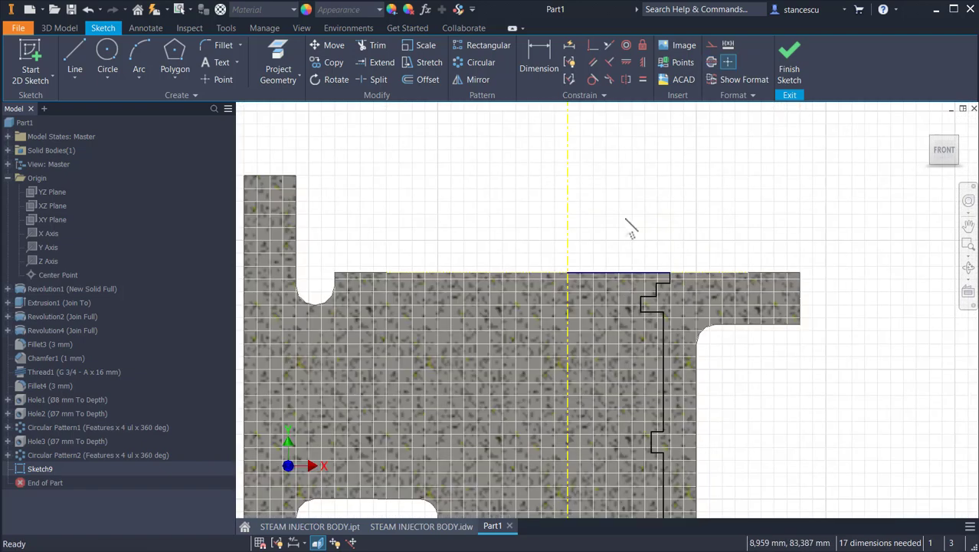
left_click(539, 52)
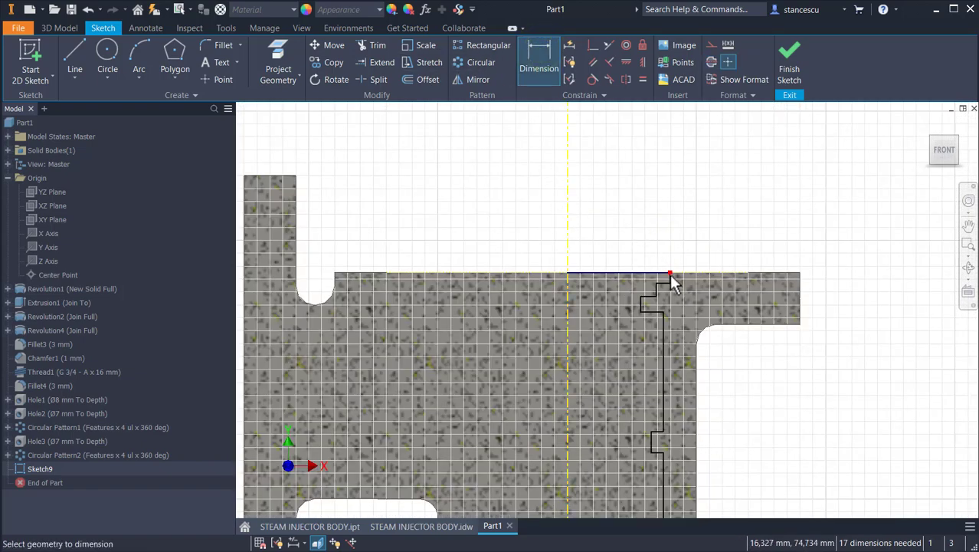
scroll(670, 280, "up", 2)
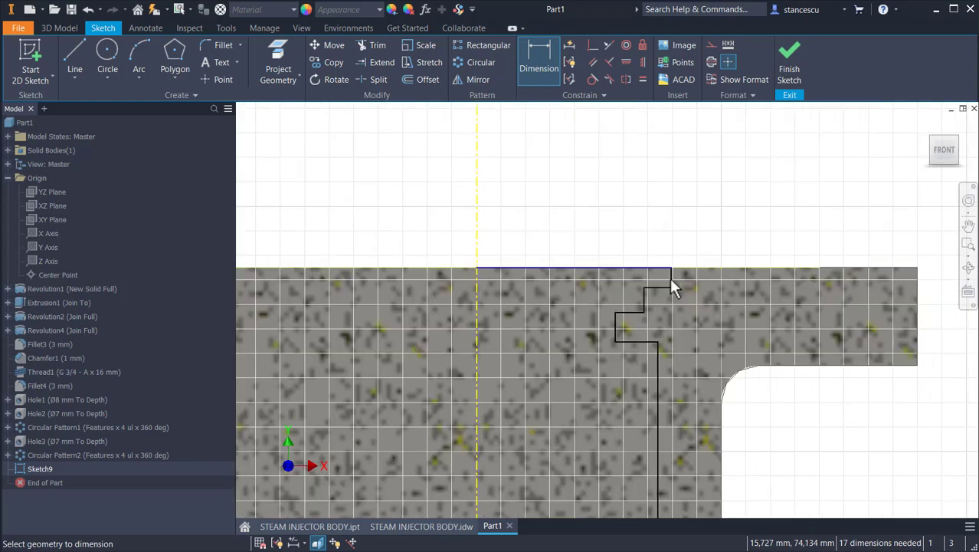
left_click(671, 270)
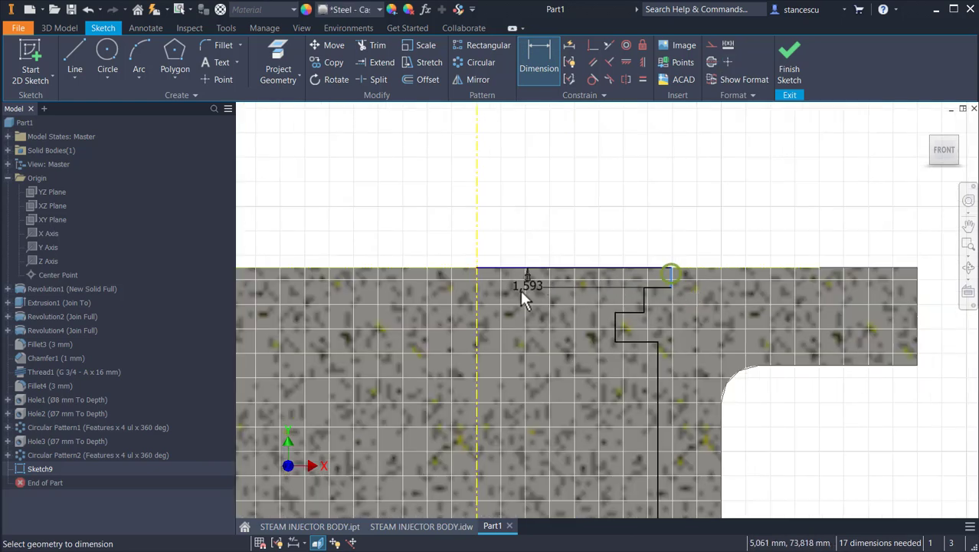
left_click(475, 317)
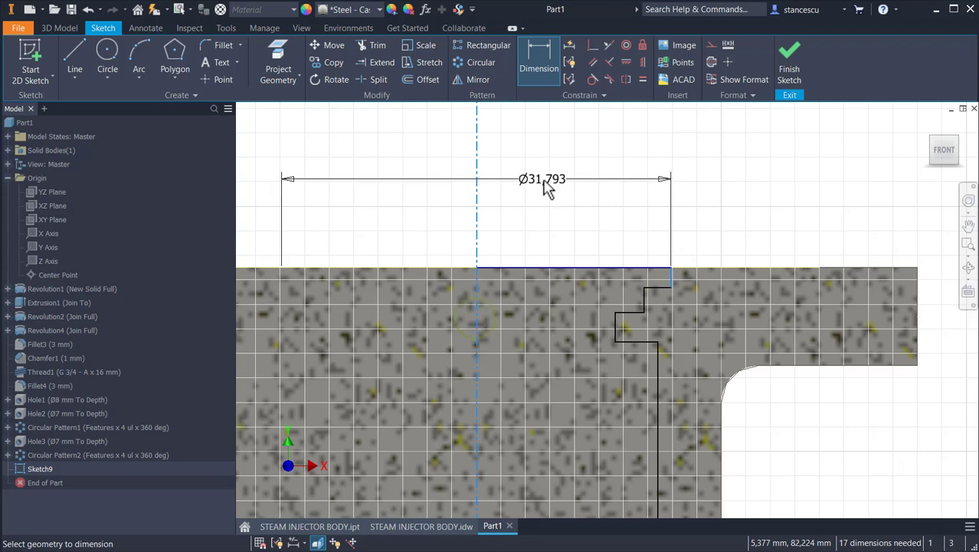
left_click(547, 188)
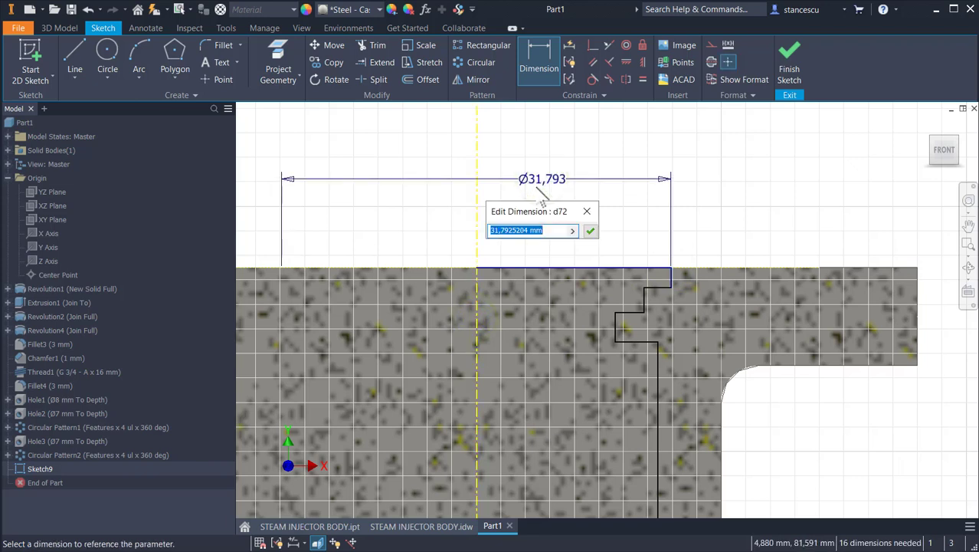
type("35")
key("Return")
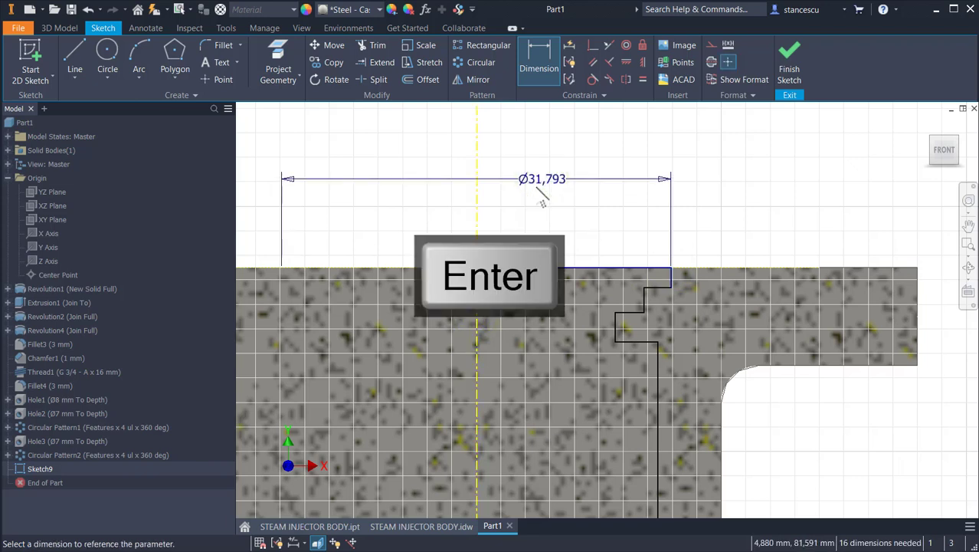
Dimension the vertical edge just below the 35 mm recess from the centerline as a 30 mm diameter
left_click(645, 299)
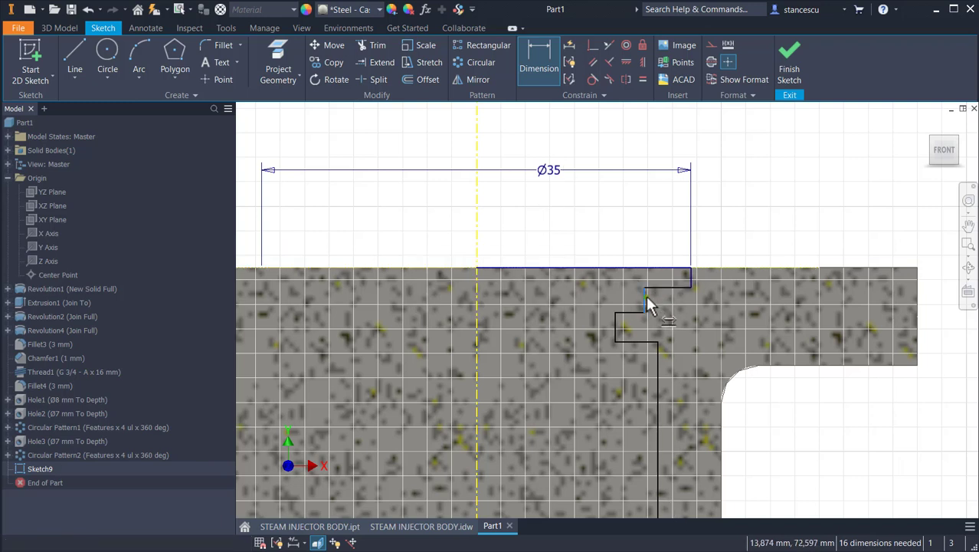
left_click(478, 306)
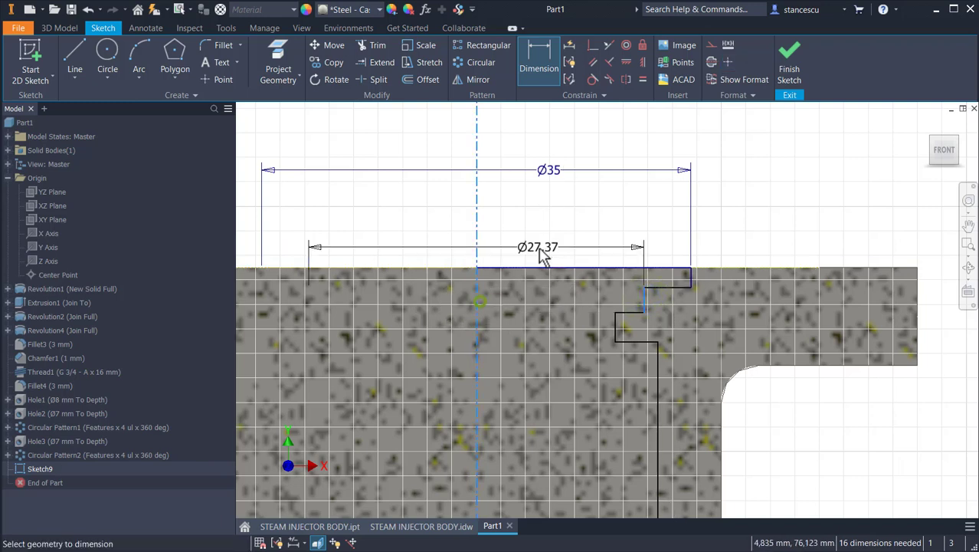
left_click(549, 211)
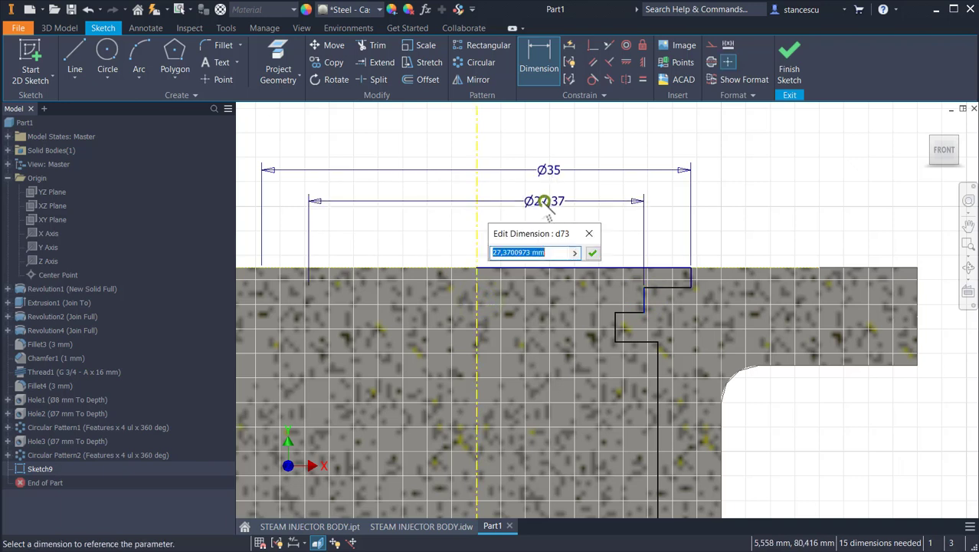
type("30")
key("Return")
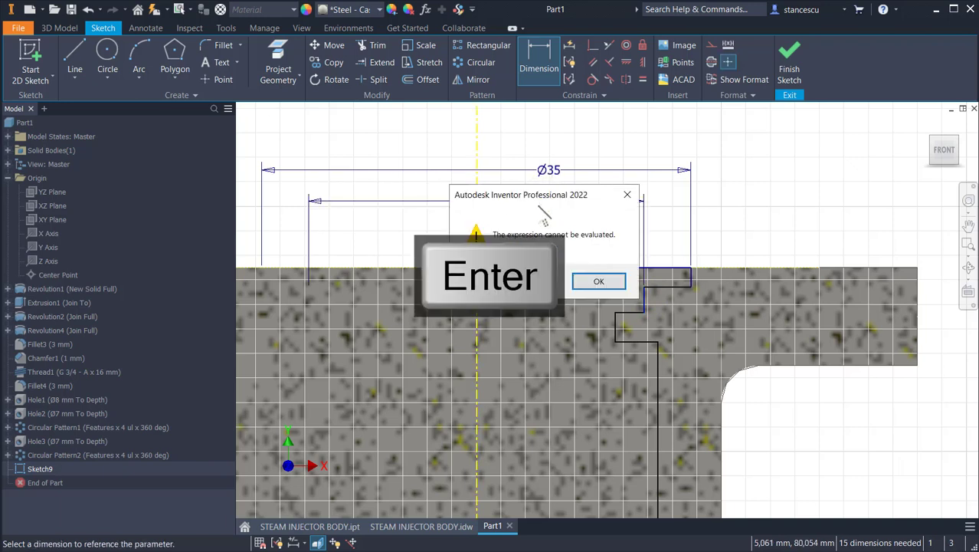
left_click(599, 281)
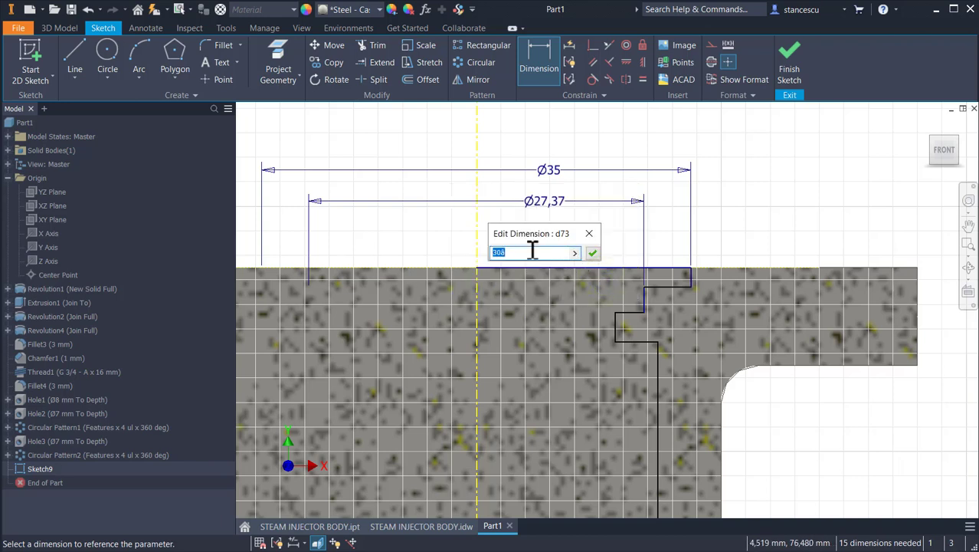
left_click(532, 252)
key("BackSpace")
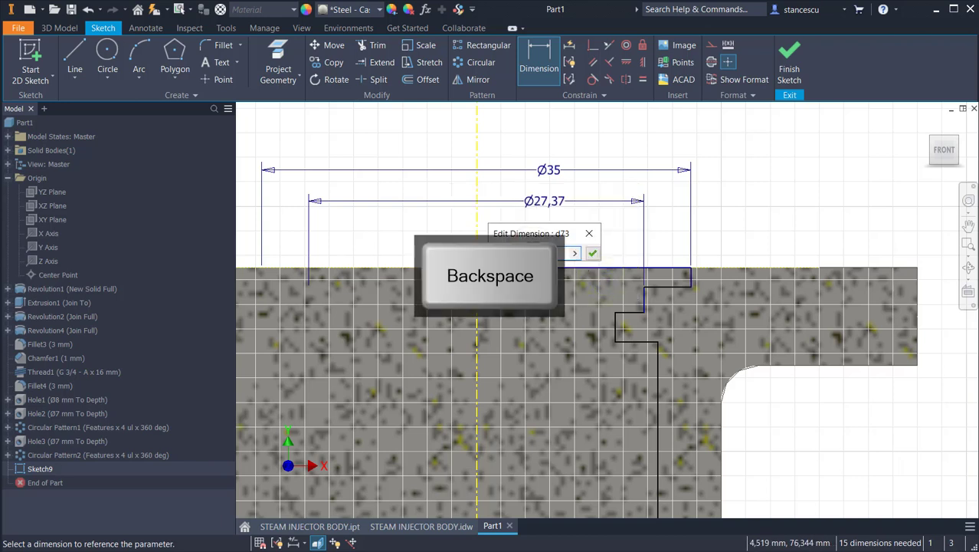
left_click(592, 252)
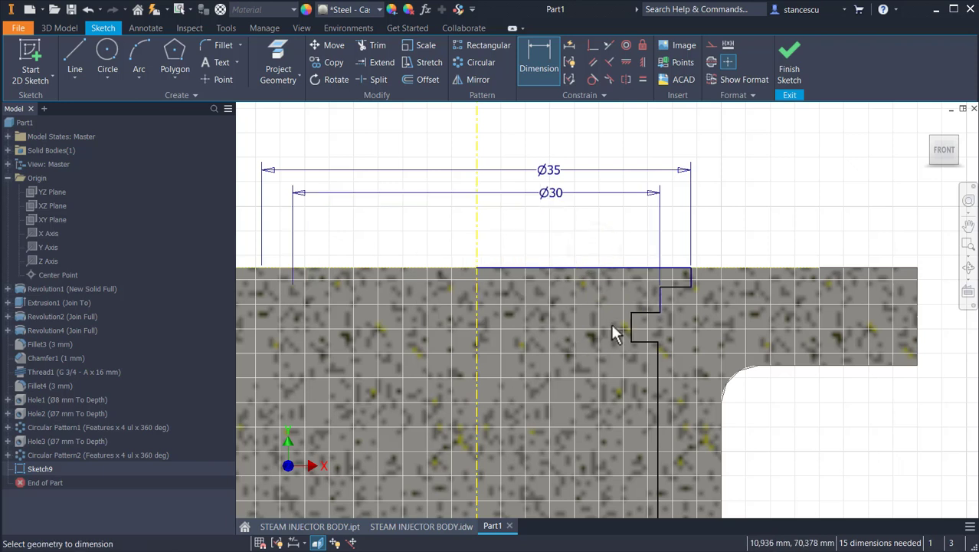
Dimension the short vertical edge of the upper inward step from the centerline as a 22 mm diameter
left_click(631, 330)
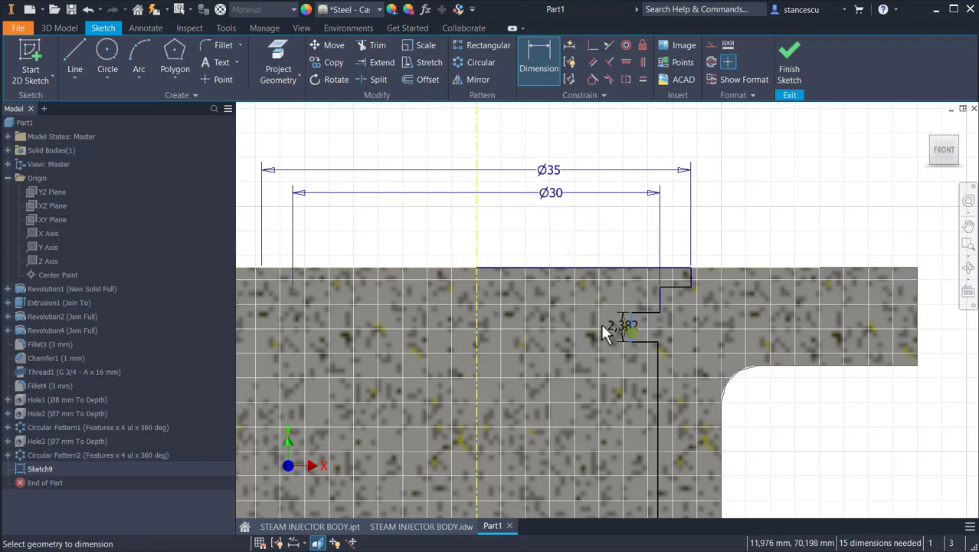
left_click(478, 331)
left_click(542, 224)
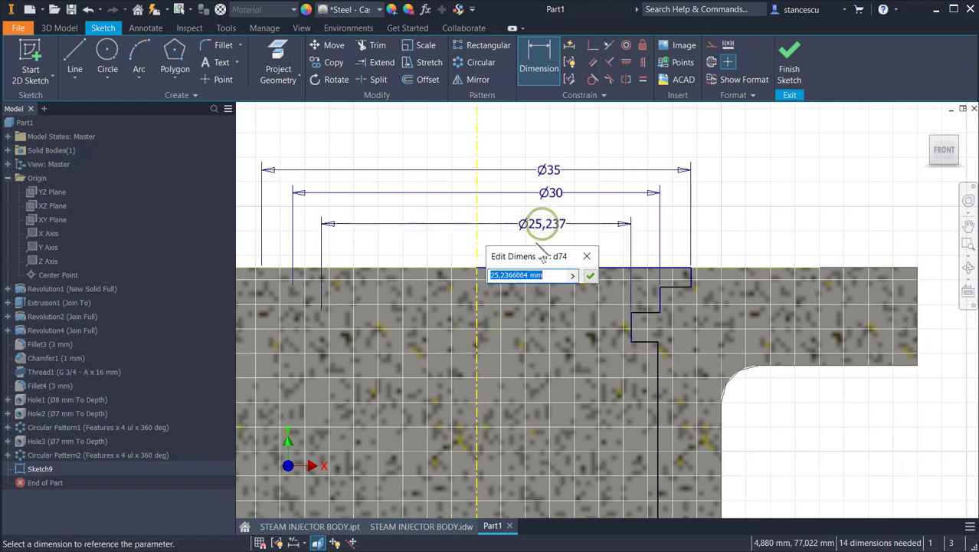
type("22")
key("Return")
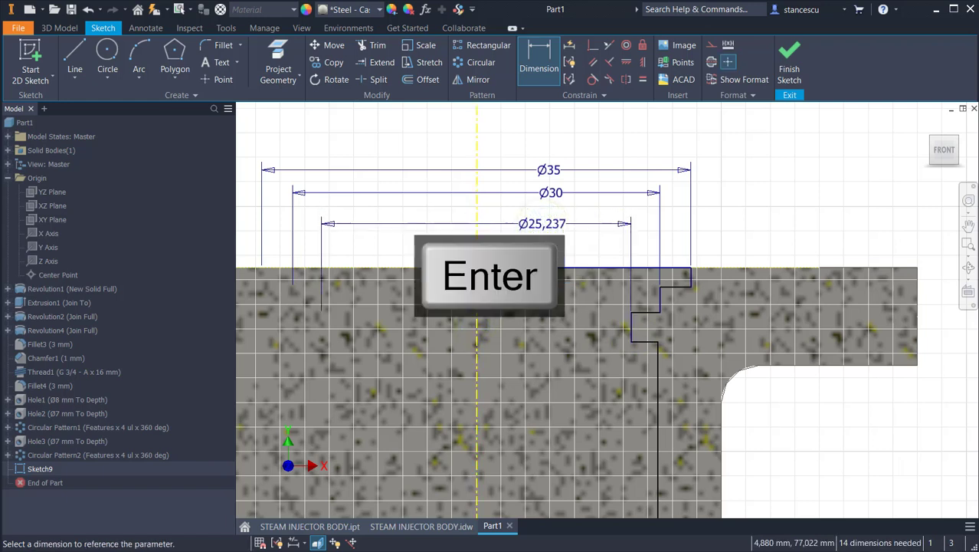
Dimension the long vertical bore wall below the 22 mm step from the centerline as a 30 mm diameter
mouse_move(549, 366)
middle_mouse_down()
mouse_move(448, 39)
mouse_move(446, 92)
mouse_move(522, 253)
mouse_move(563, 373)
middle_mouse_up()
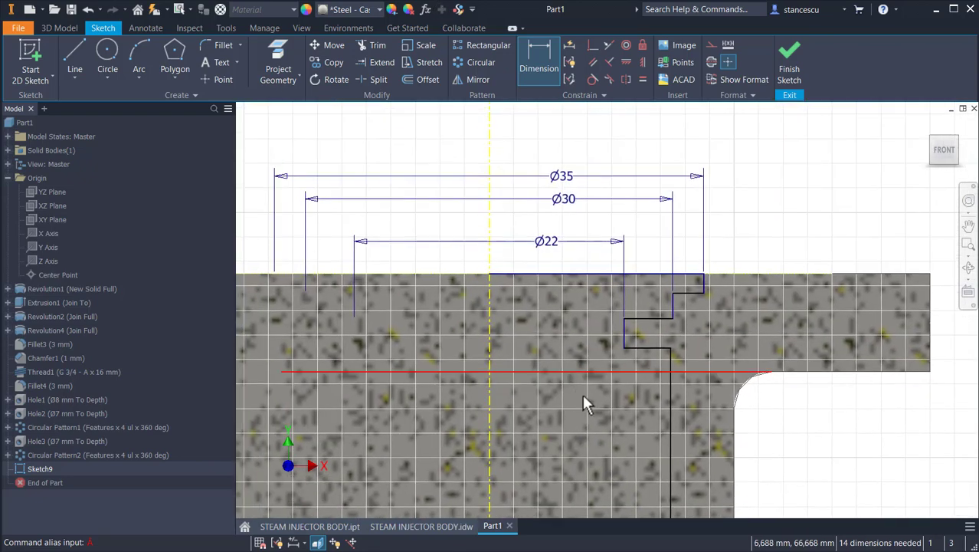
left_click(671, 426)
left_click(487, 427)
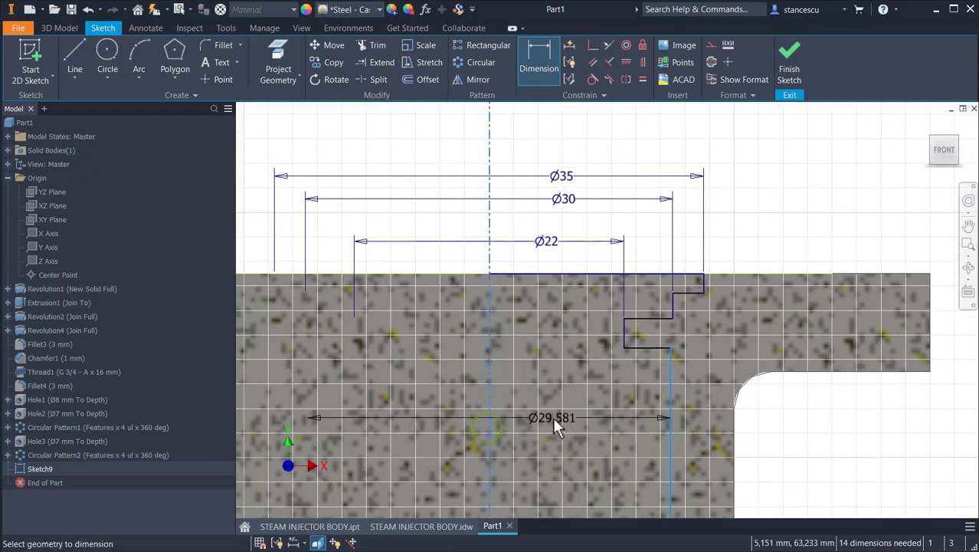
left_click(552, 418)
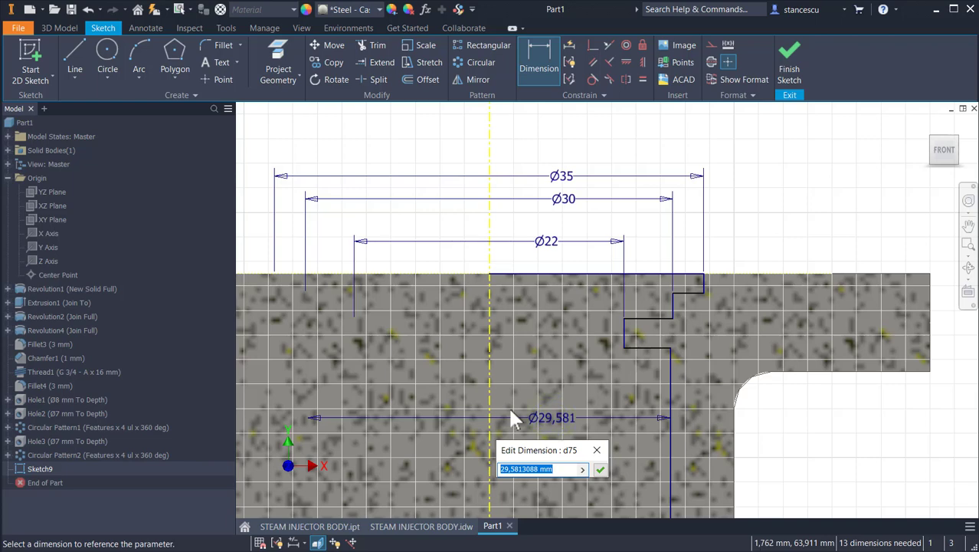
type("30")
key("Return")
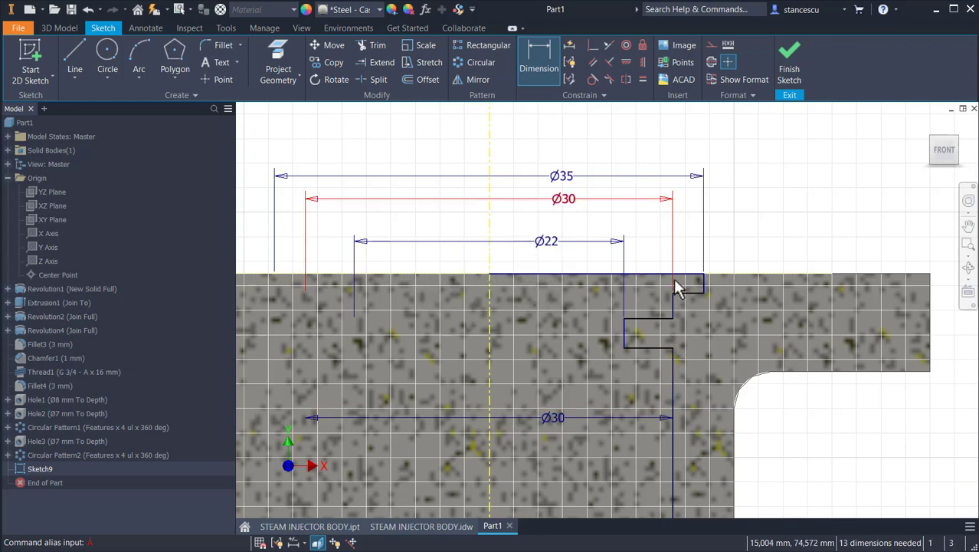
Delete the 30 mm diameter dimension from the long bore wall below the 22 mm step
key("Escape")
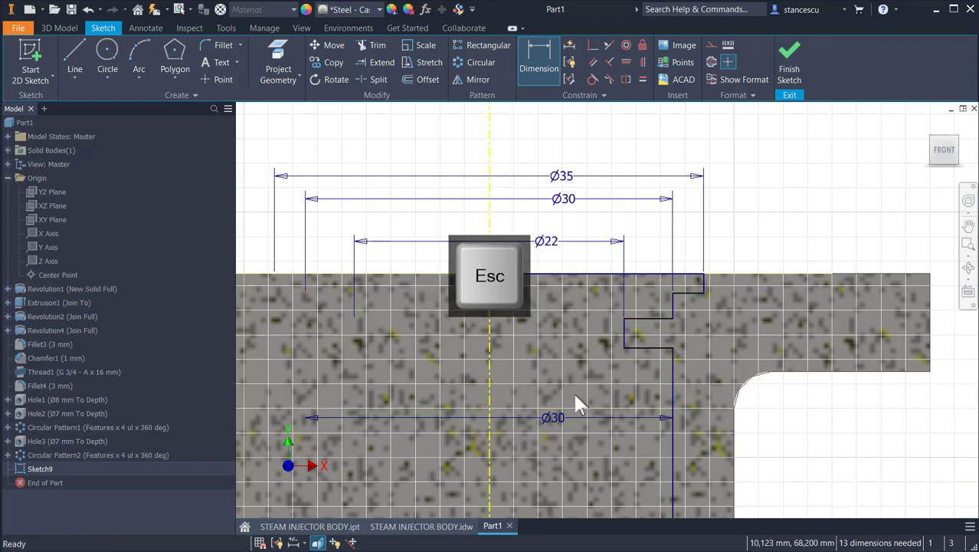
left_click(537, 418)
key("Delete")
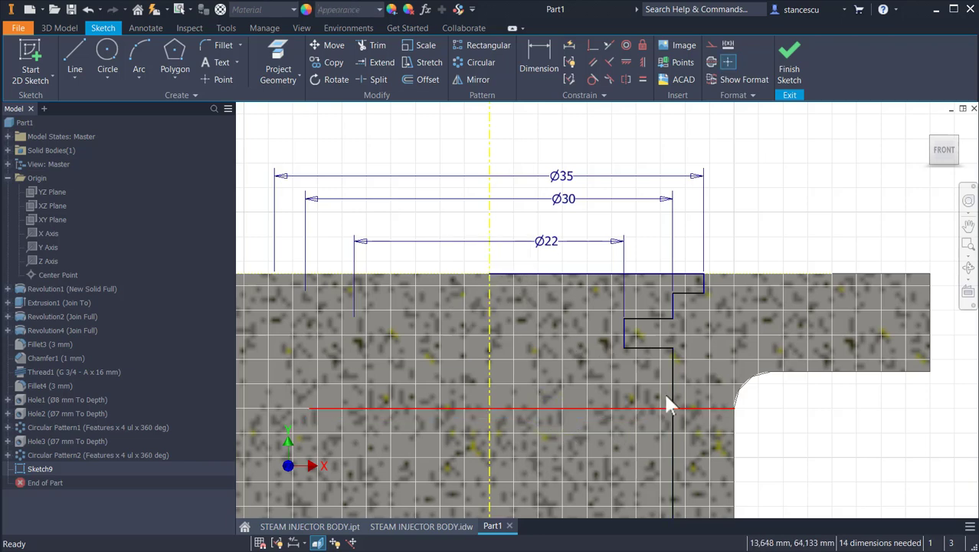
Make the long bore wall below the 22 mm step collinear with the short 30 mm diameter edge above it
left_click(609, 44)
left_click(673, 298)
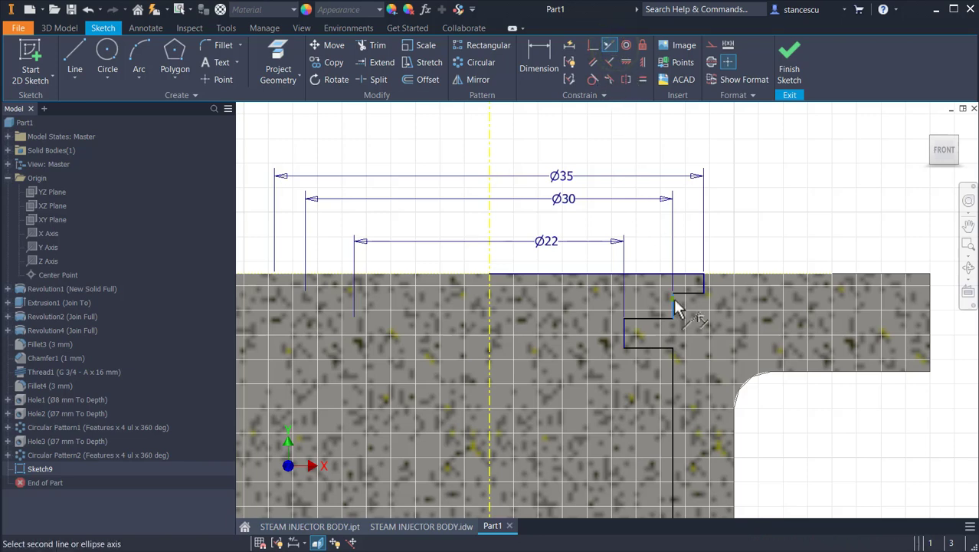
left_click(669, 392)
Dimension the short vertical edge of the lower inward step from the centerline as a 20 mm diameter
mouse_move(578, 409)
middle_mouse_down()
mouse_move(576, 200)
mouse_move(571, 217)
middle_mouse_up()
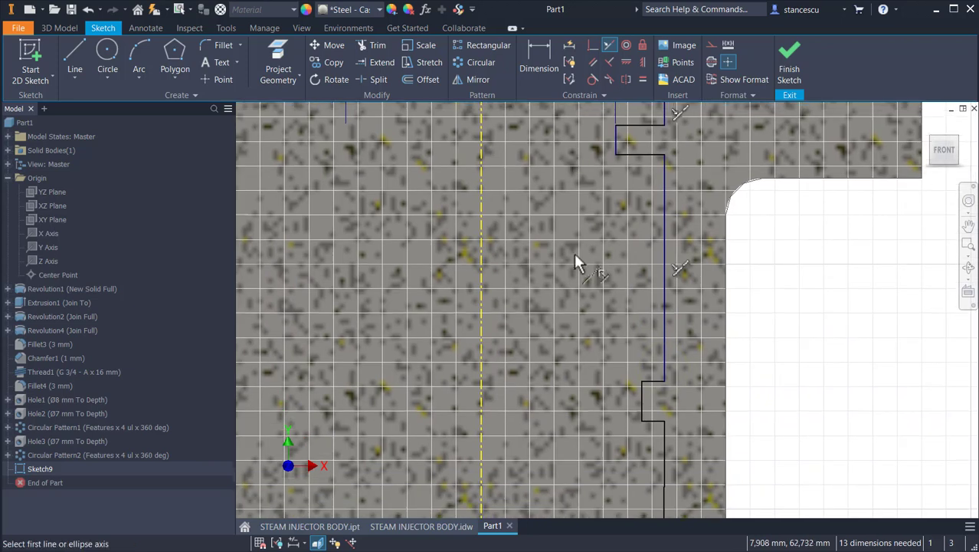
left_click(534, 55)
left_click(644, 403)
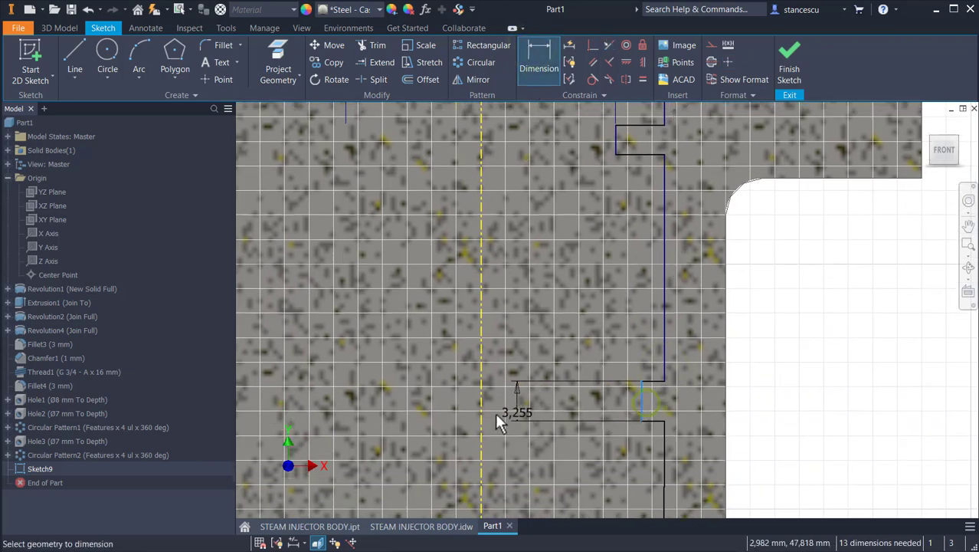
left_click(478, 407)
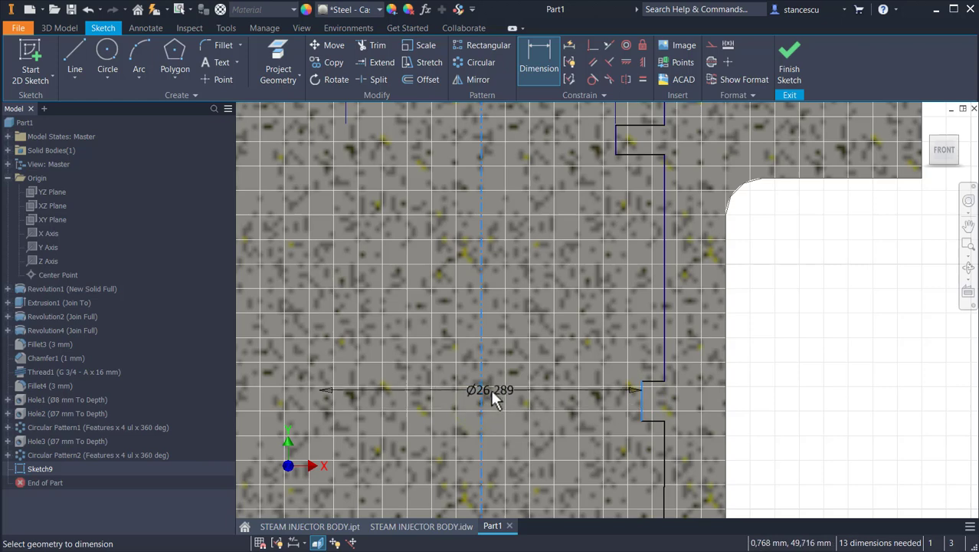
left_click(545, 337)
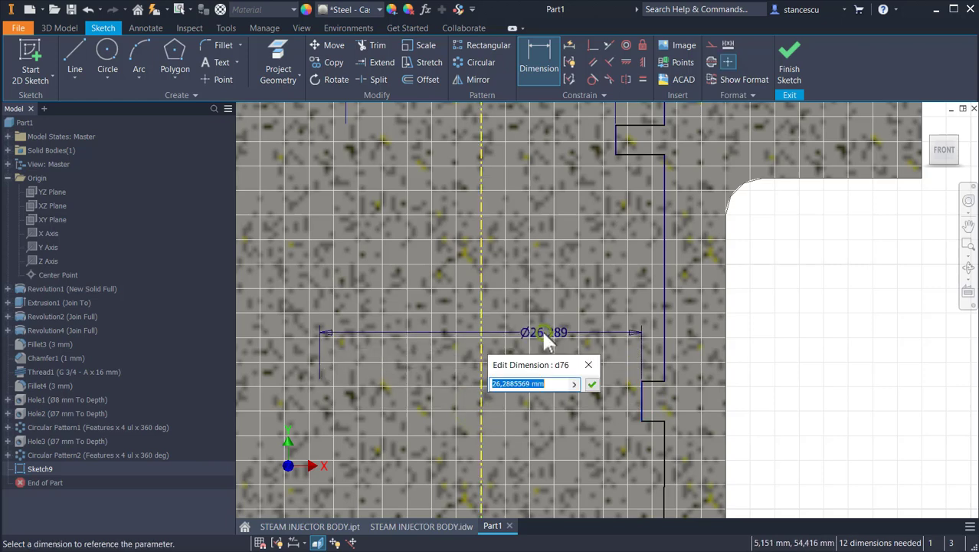
type("20")
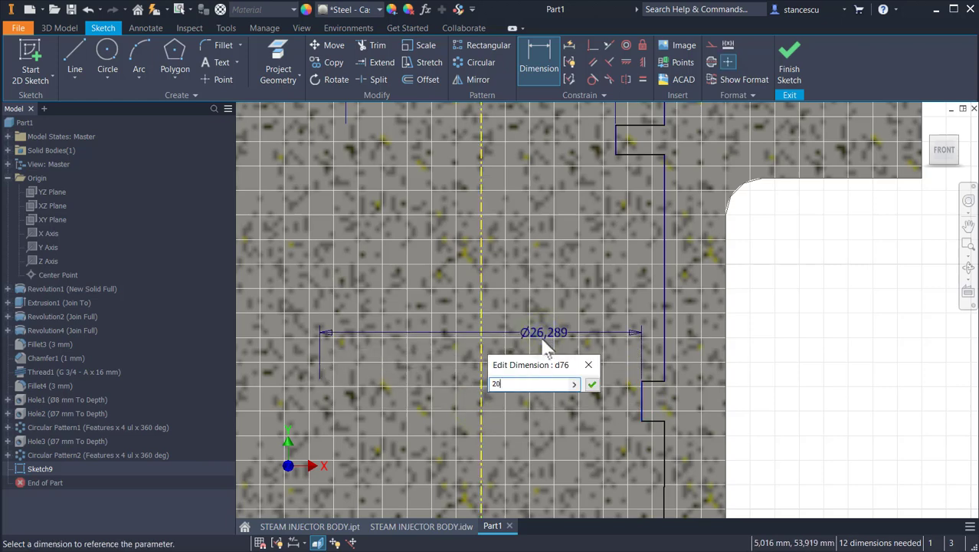
key("Return")
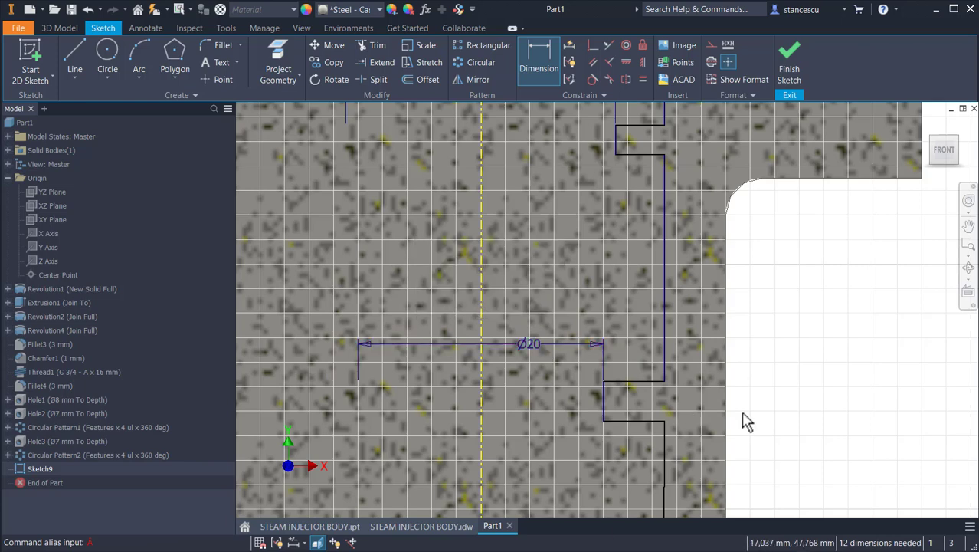
mouse_move(904, 377)
middle_mouse_down()
mouse_move(875, 323)
mouse_move(900, 106)
middle_mouse_up()
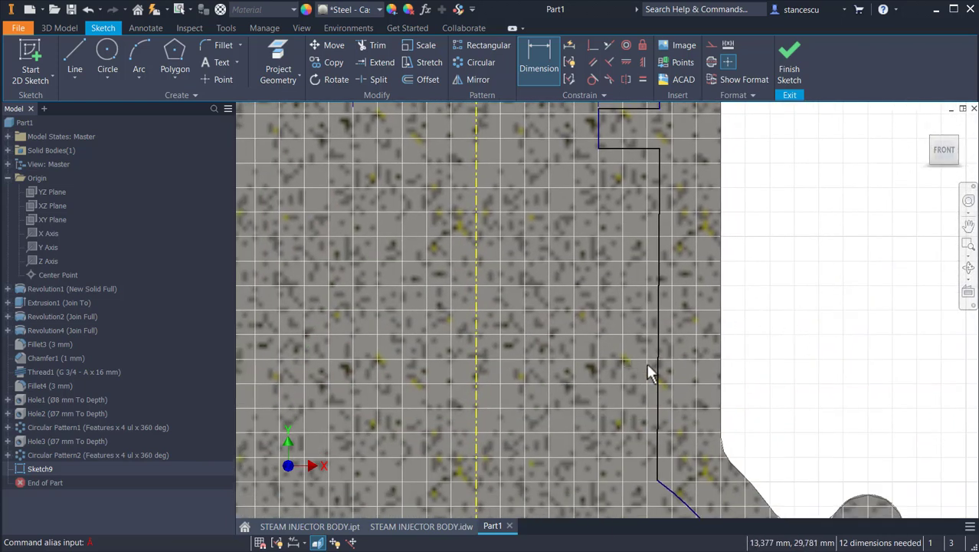
mouse_move(736, 265)
middle_mouse_down()
mouse_move(769, 269)
mouse_move(747, 430)
middle_mouse_up()
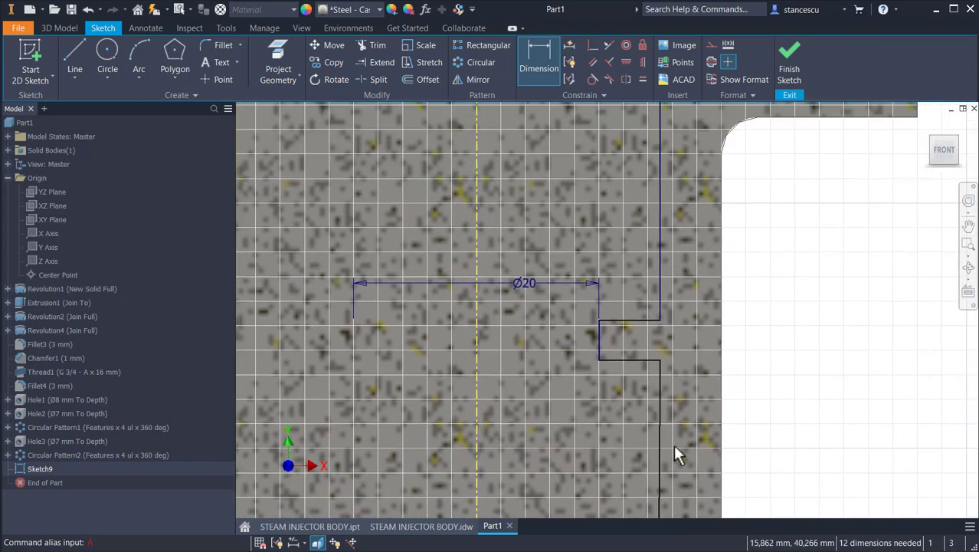
left_click(656, 454)
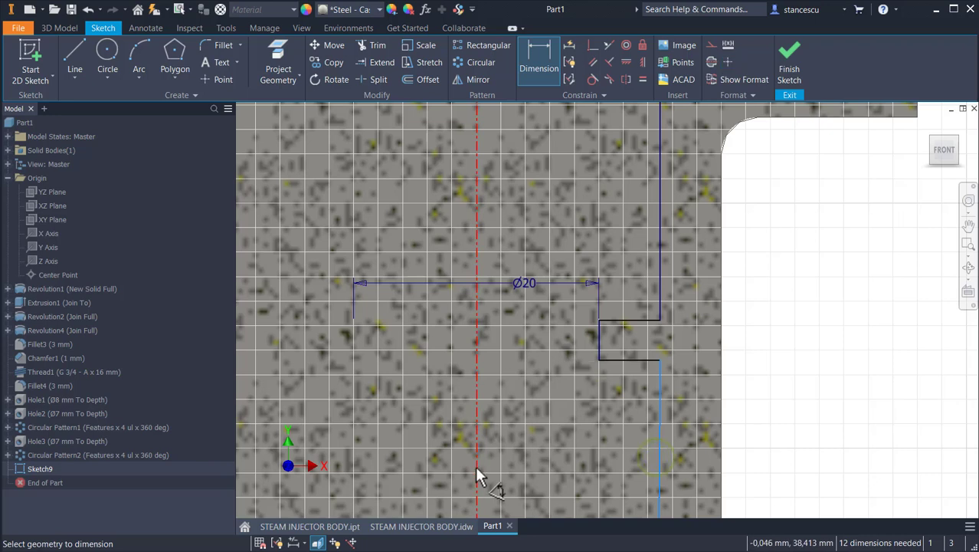
left_click(477, 475)
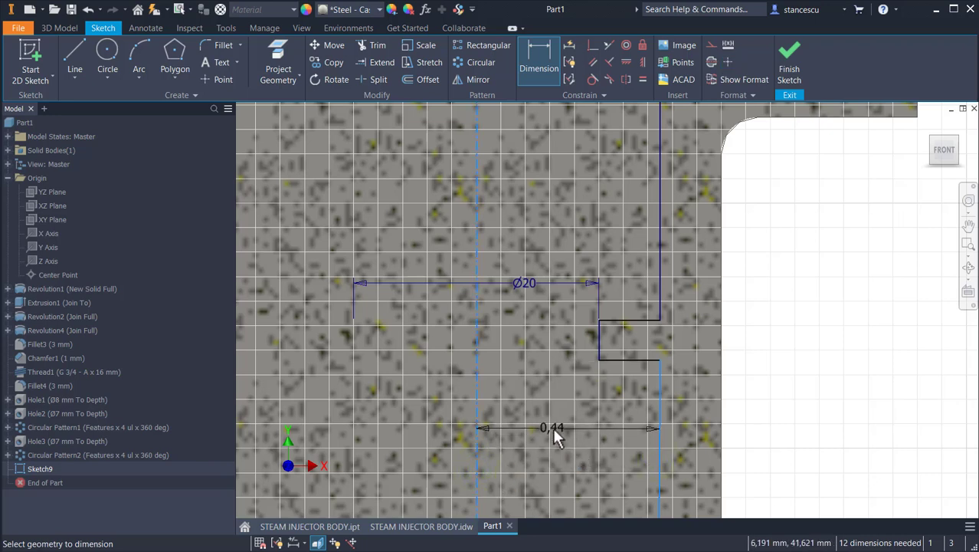
key("Escape")
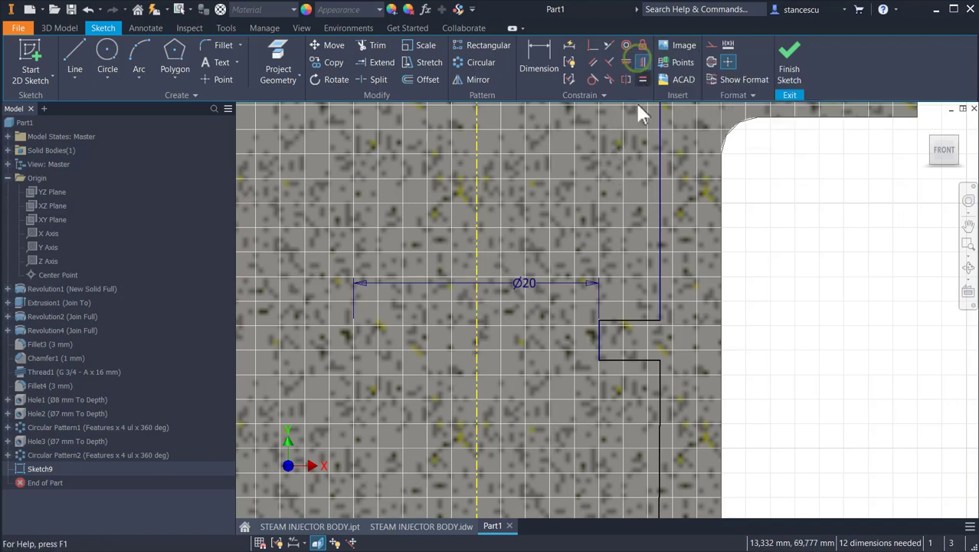
Make the slightly slanted bore wall below the 20 mm step vertical
left_click(658, 464)
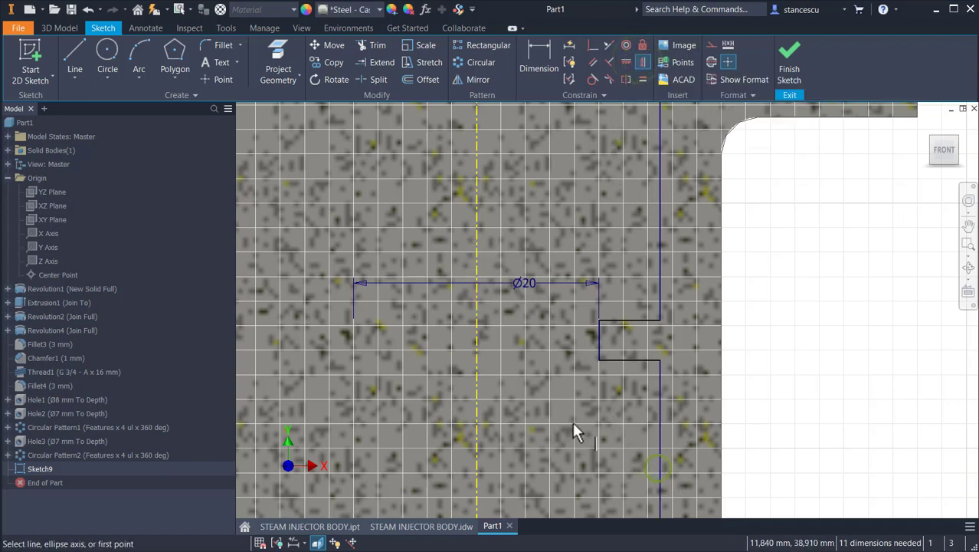
Try to dimension the diameter of the vertical bore wall below the 20 mm step from the centerline
left_click(557, 57)
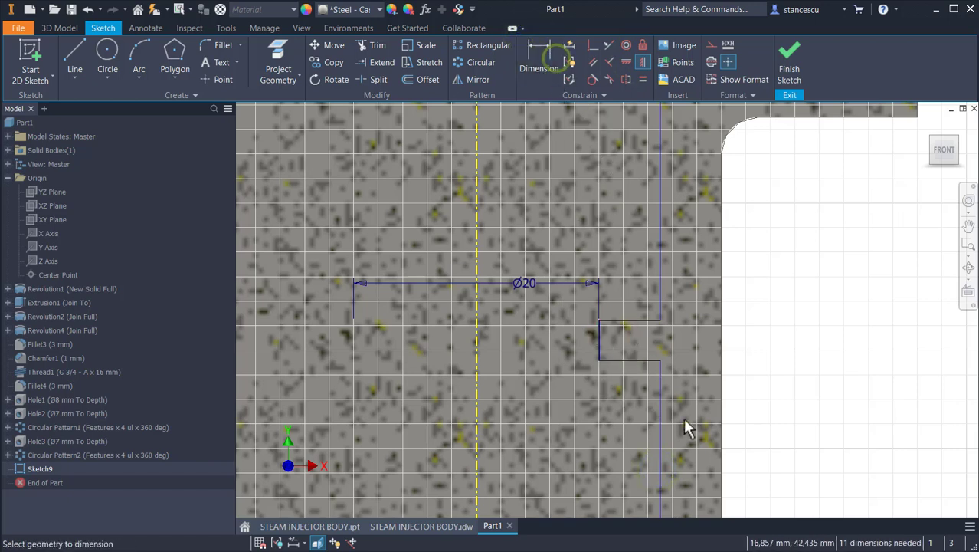
left_click(660, 426)
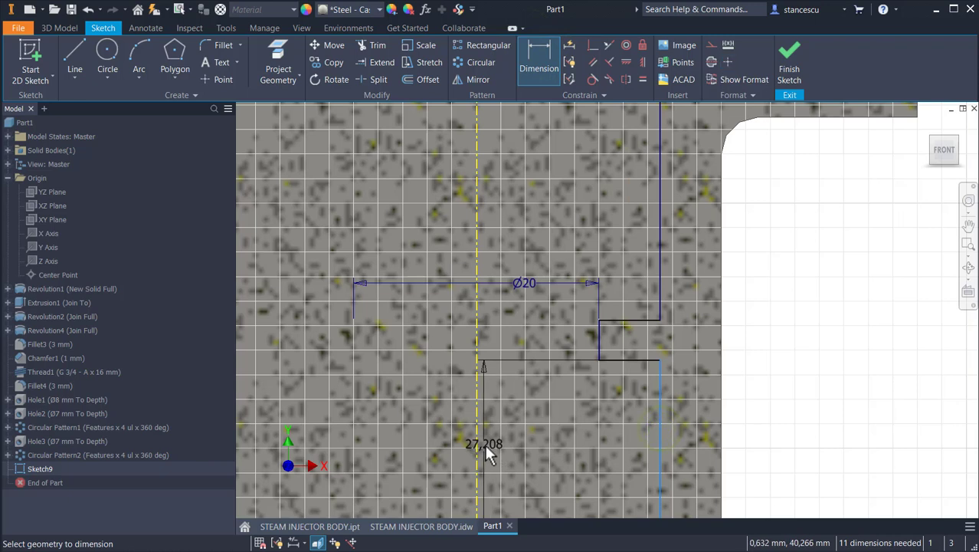
left_click(479, 442)
left_click(512, 436)
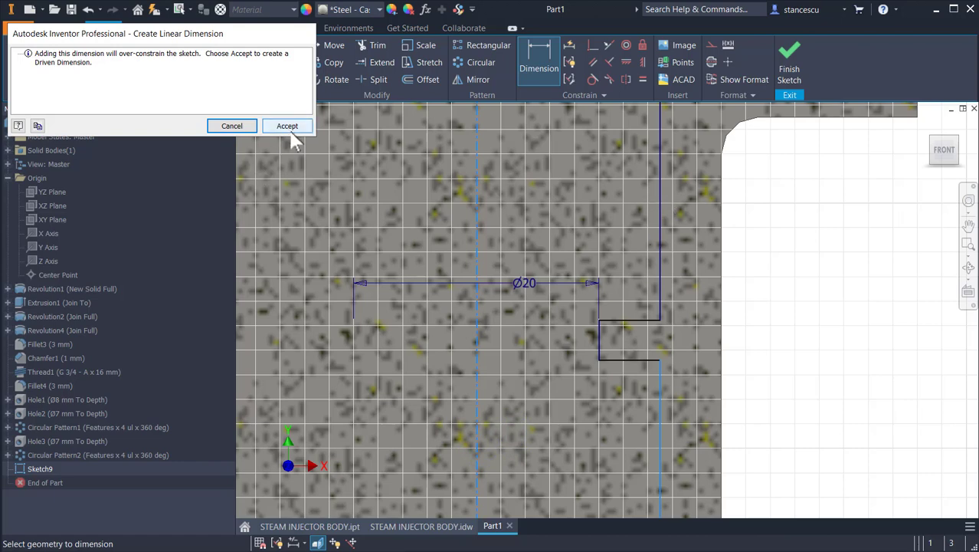
left_click(243, 126)
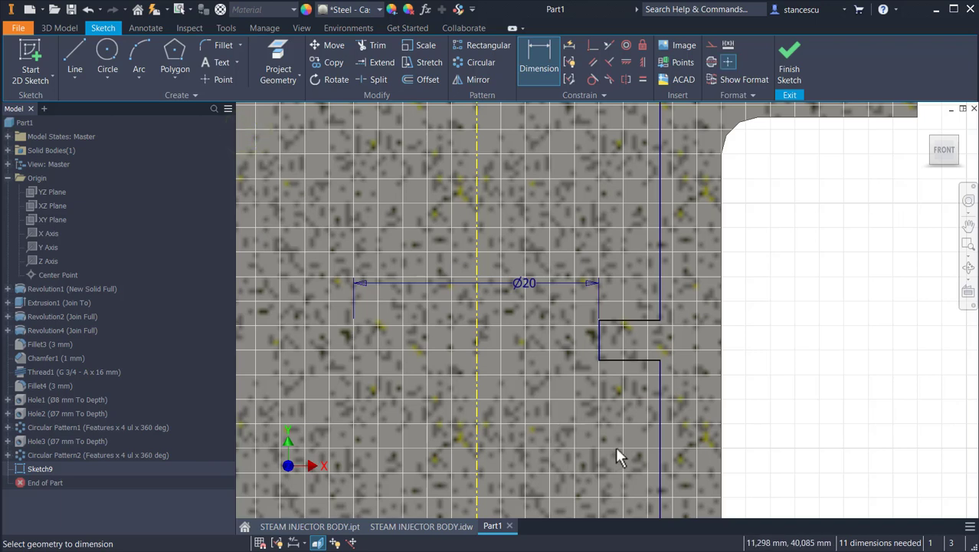
key("Escape")
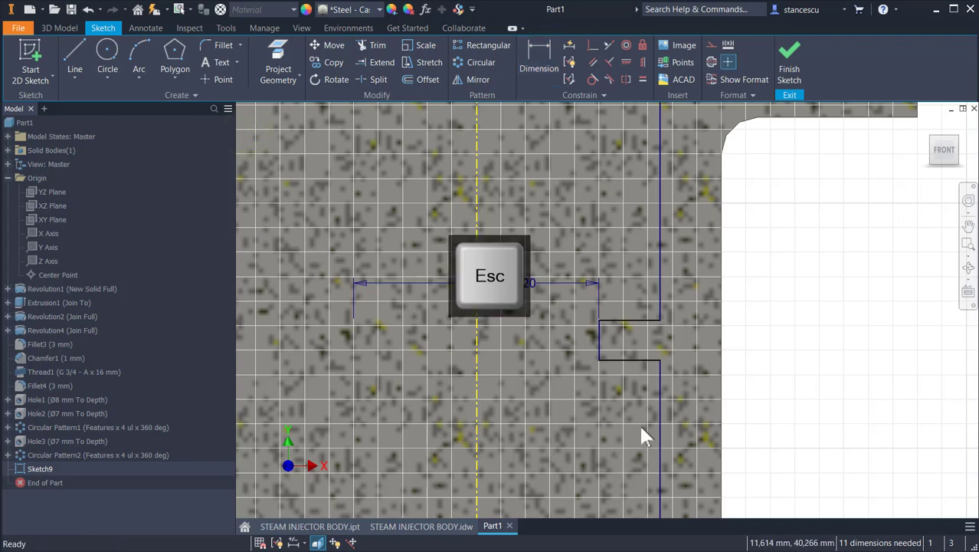
Delete the extra coincident constraint at the lower corner of the 20 mm step and dimension the bore wall below it as a 30 mm diameter
left_click(660, 368)
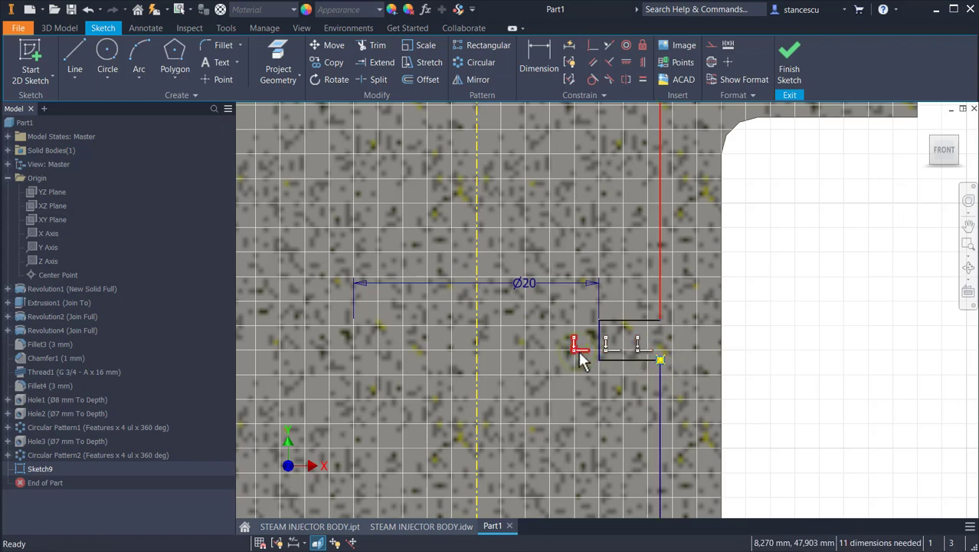
key("Delete")
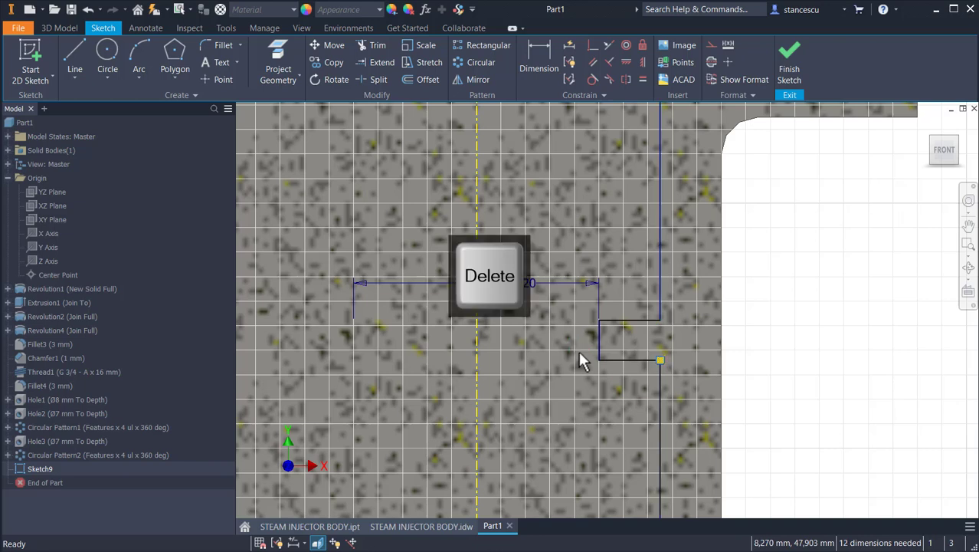
left_click(534, 54)
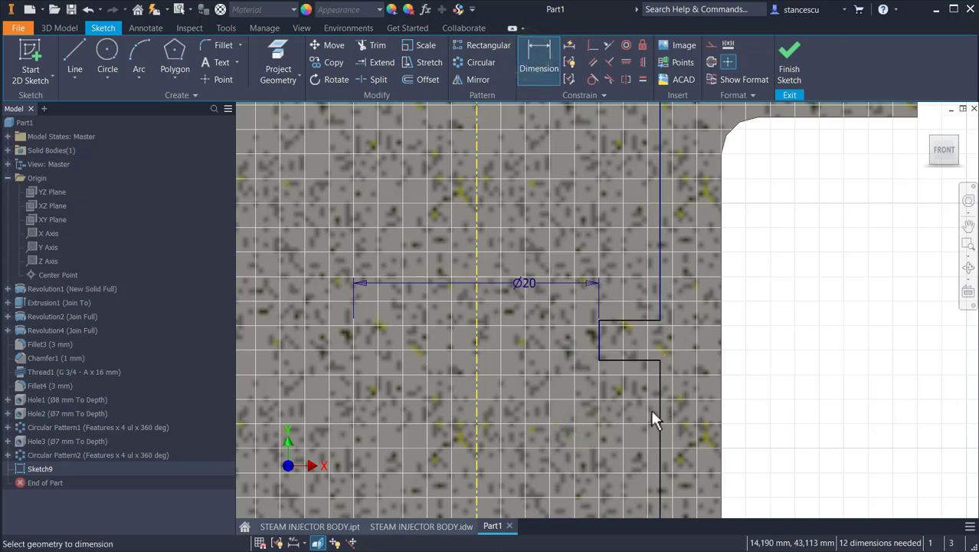
left_click(658, 427)
left_click(478, 409)
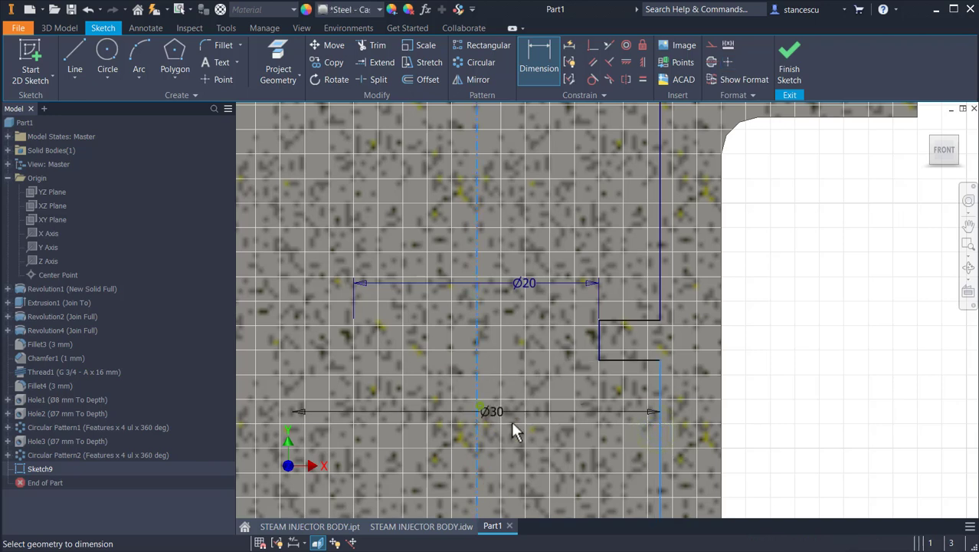
left_click(530, 427)
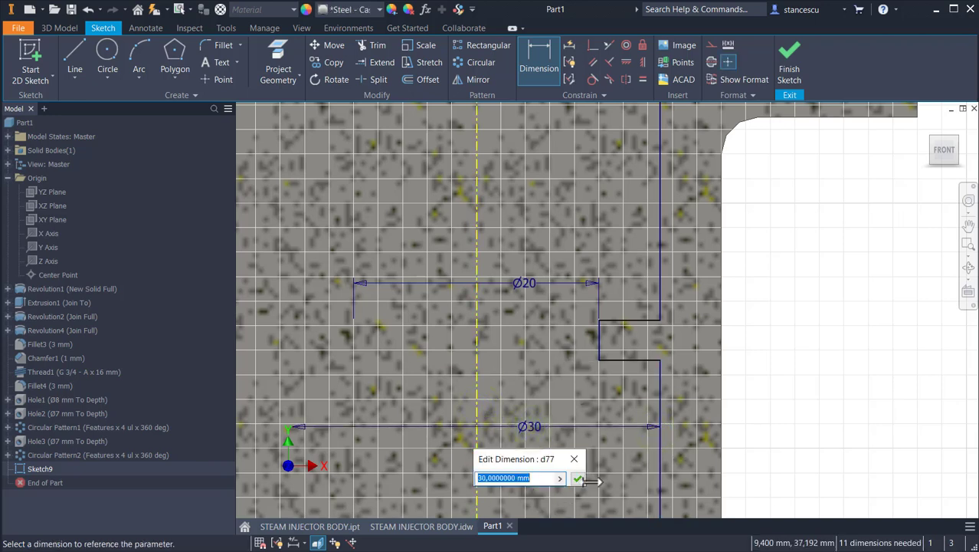
left_click(579, 478)
Make the vertical bore wall below the 50 mm spherical arc collinear with the wall above the arc
middle_click_drag(603, 382, 615, 39)
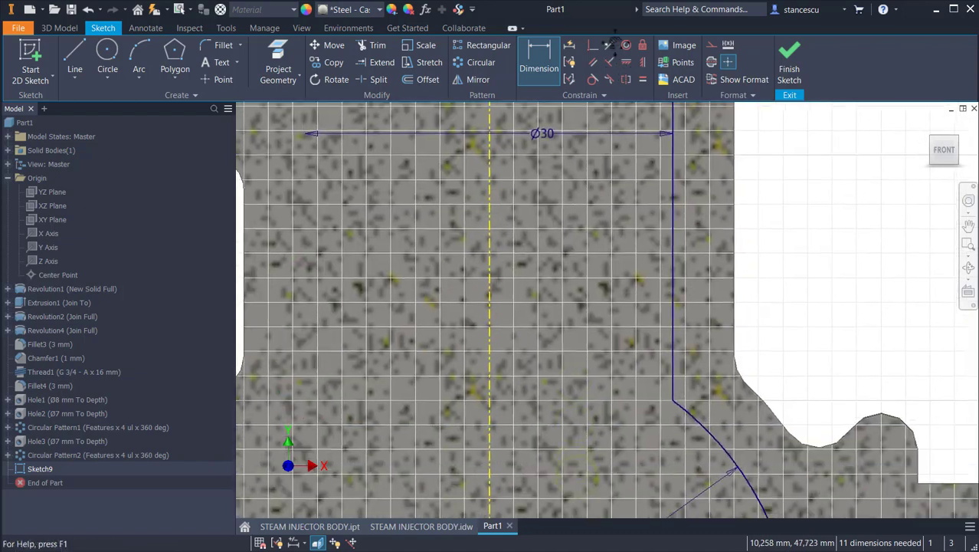
middle_click_drag(577, 302, 651, 81)
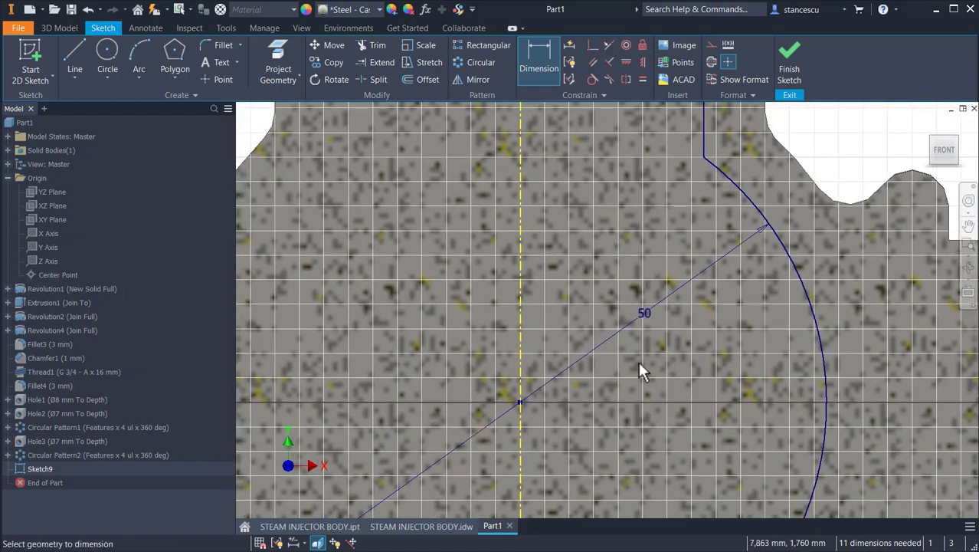
middle_click_drag(639, 287, 610, 99)
mouse_move(652, 313)
middle_mouse_down()
mouse_move(649, 159)
mouse_move(635, 378)
middle_mouse_up()
scroll(651, 176, "down", 3)
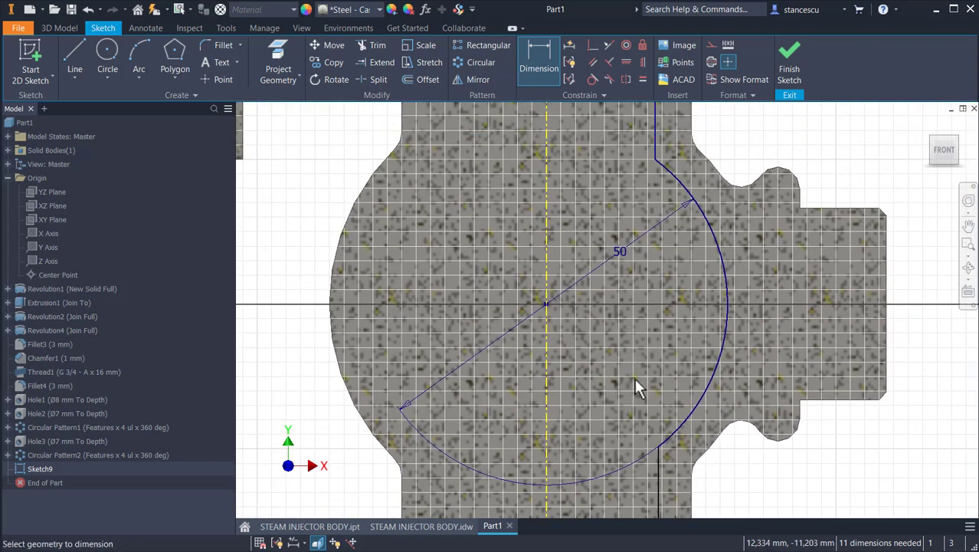
left_click(608, 46)
left_click(655, 141)
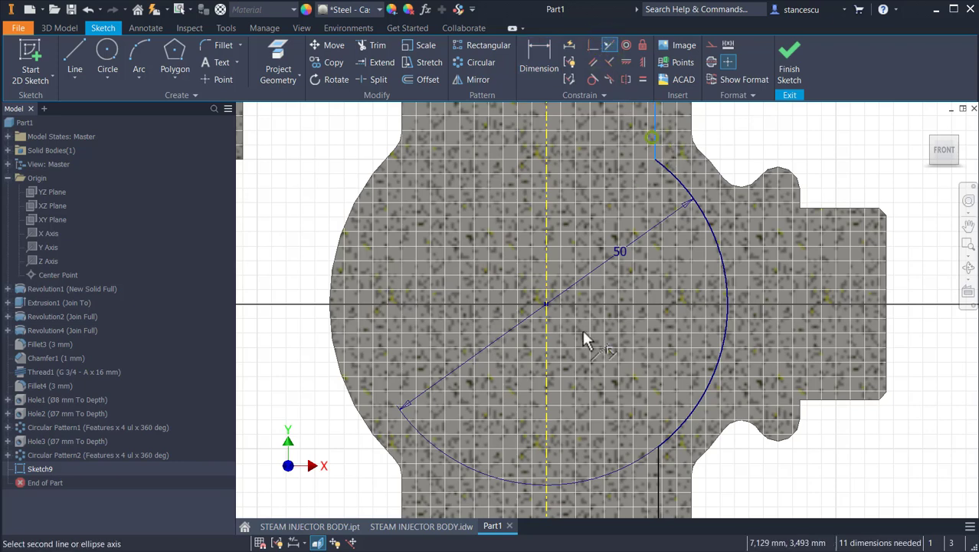
left_click(657, 486)
Dimension the short vertical edge of the inward step below the spherical arc from the centerline as a 20 mm diameter
middle_click_drag(625, 388, 594, 231)
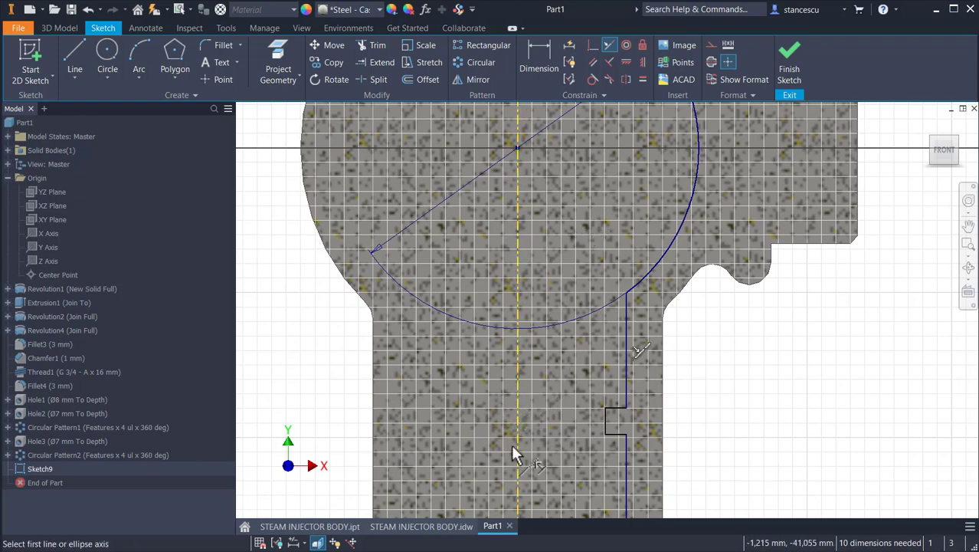
middle_click_drag(566, 335, 567, 257)
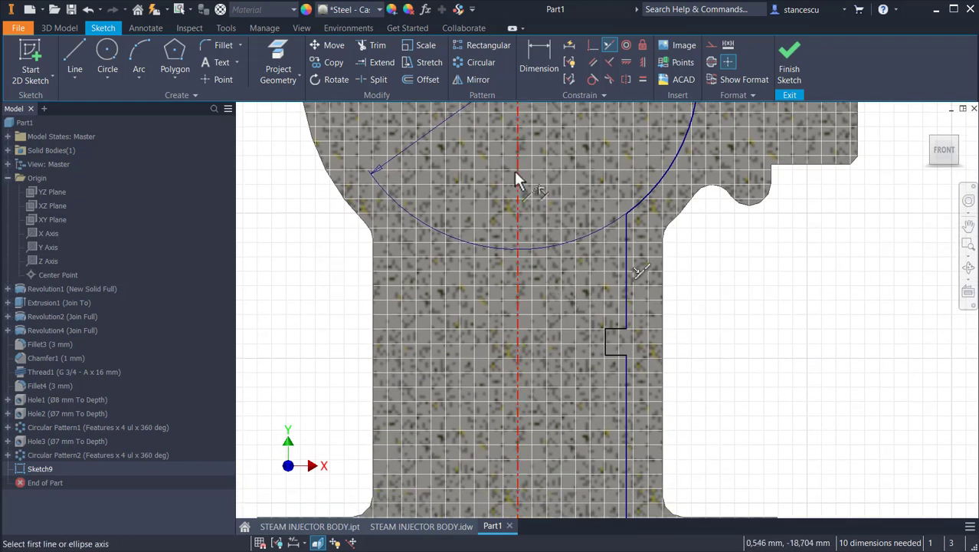
left_click(539, 50)
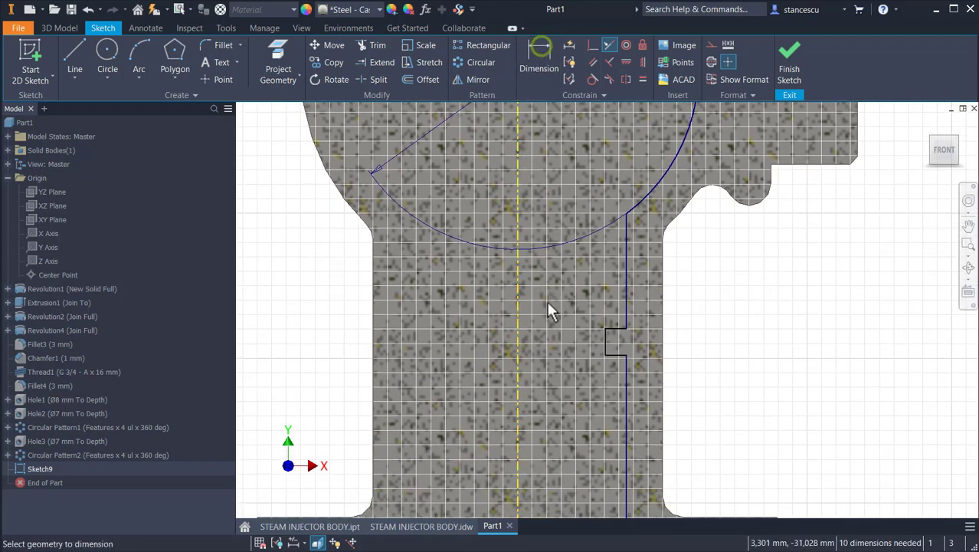
left_click(605, 342)
left_click(519, 344)
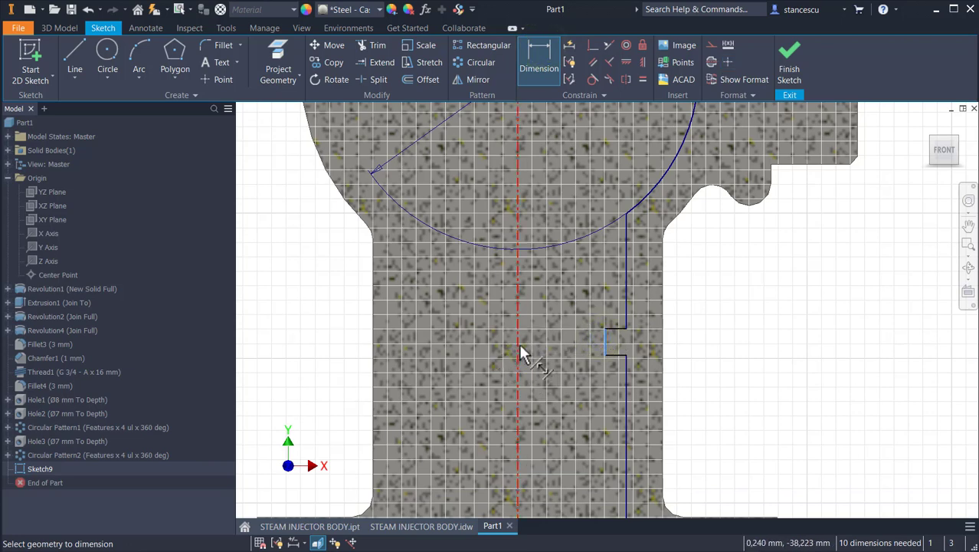
left_click(563, 305)
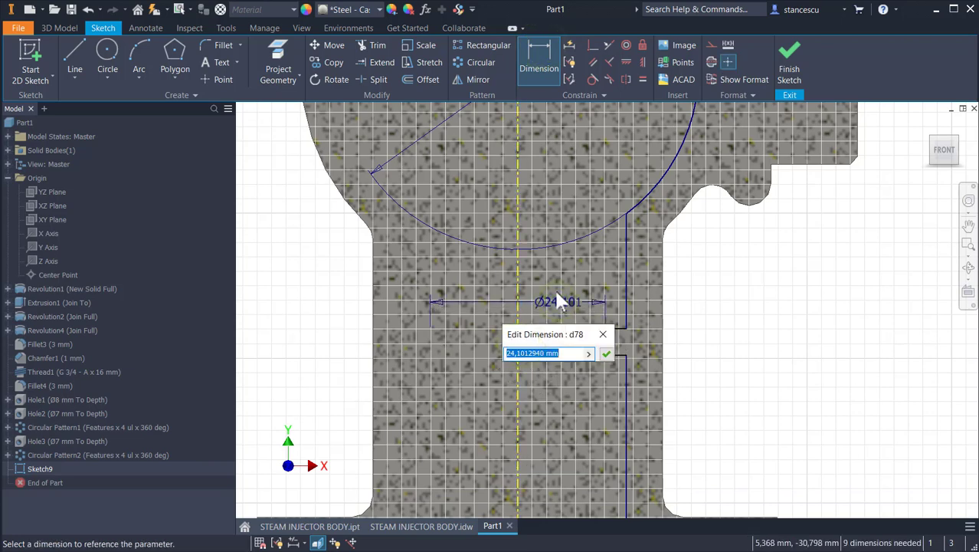
type("16")
key("Return")
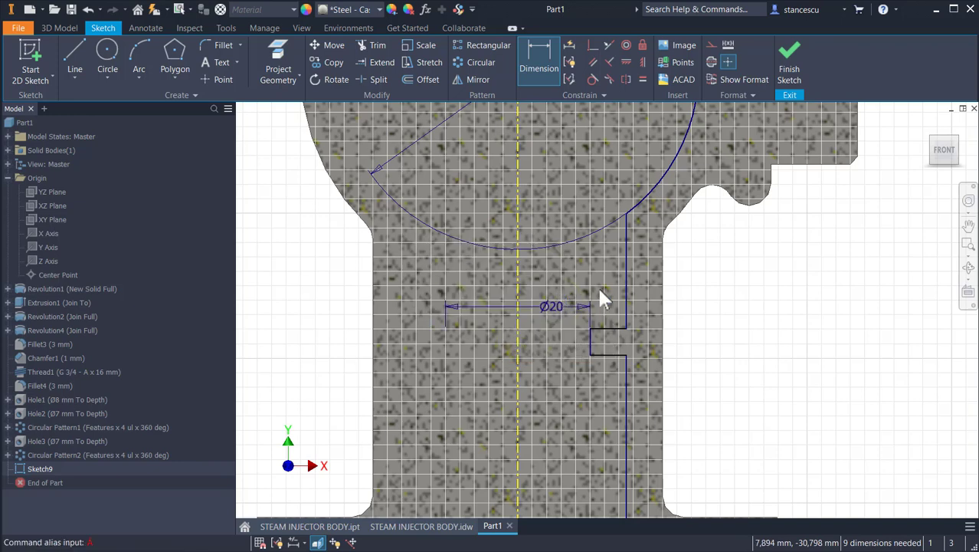
Try to make the bore wall below the lower 20 mm step collinear with the wall above the step
middle_click_drag(712, 361, 713, 225)
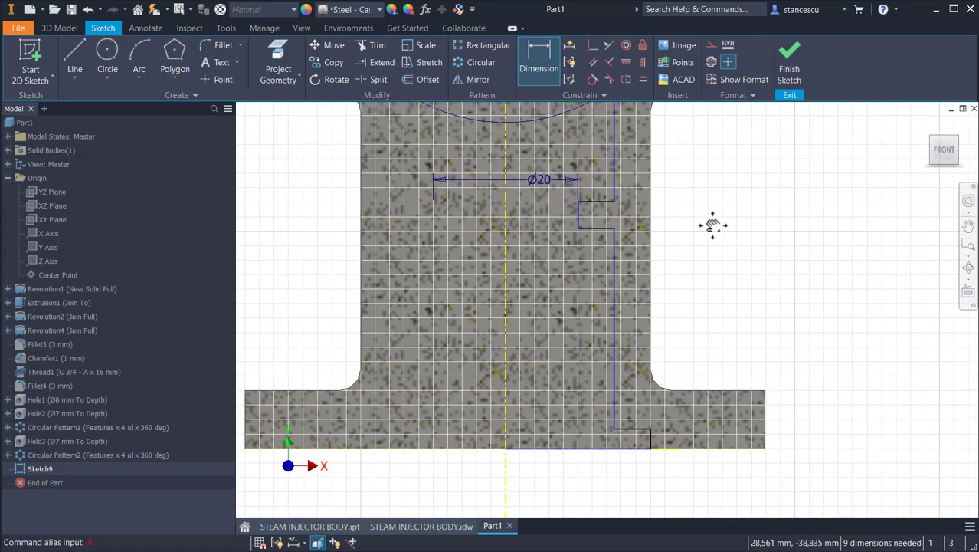
left_click(557, 42)
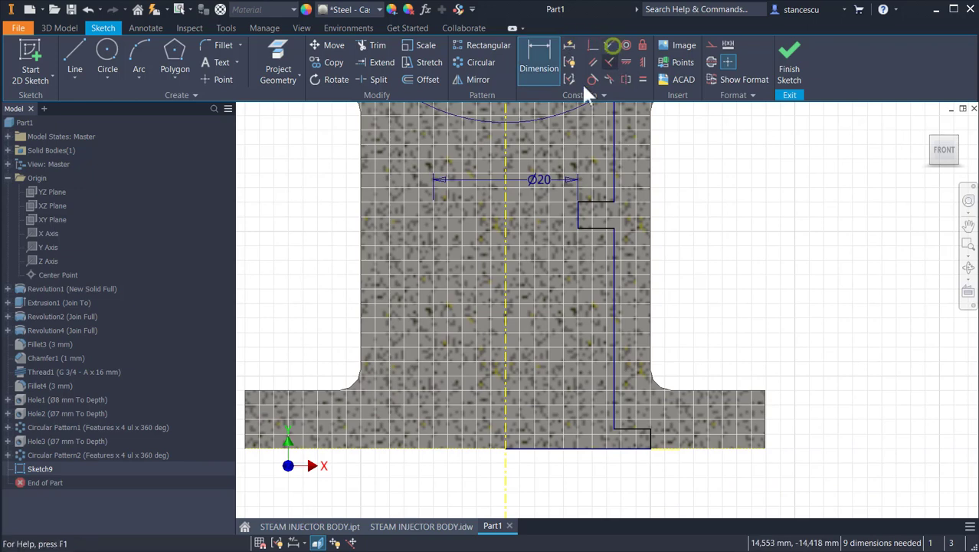
left_click(609, 45)
left_click(617, 163)
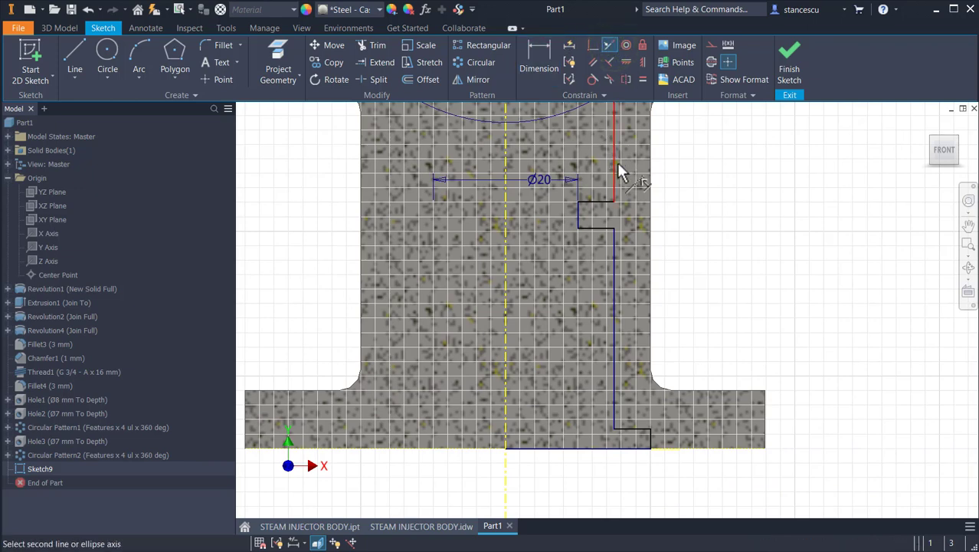
left_click(613, 302)
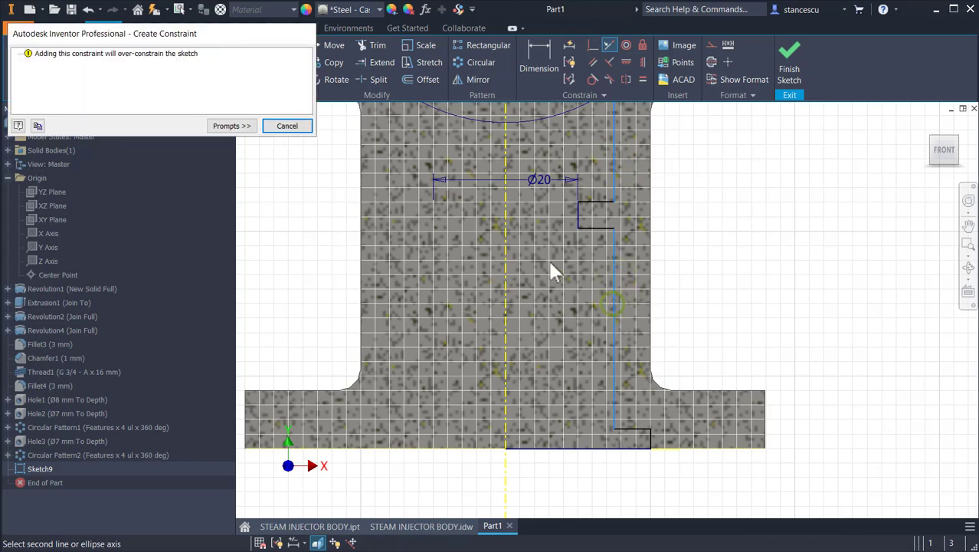
left_click(292, 124)
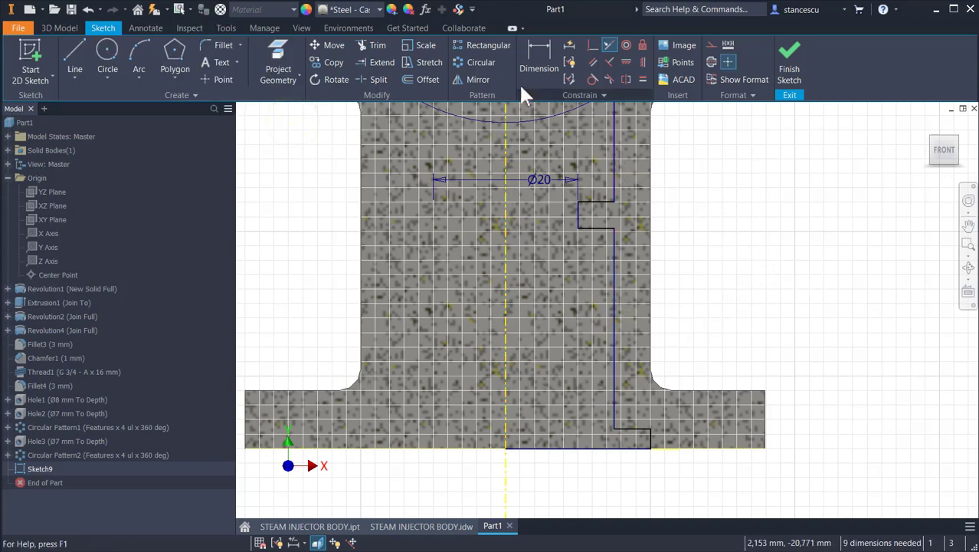
Dimension the short vertical edge of the recess in the base flange from the centerline as a 35 mm diameter
left_click(537, 55)
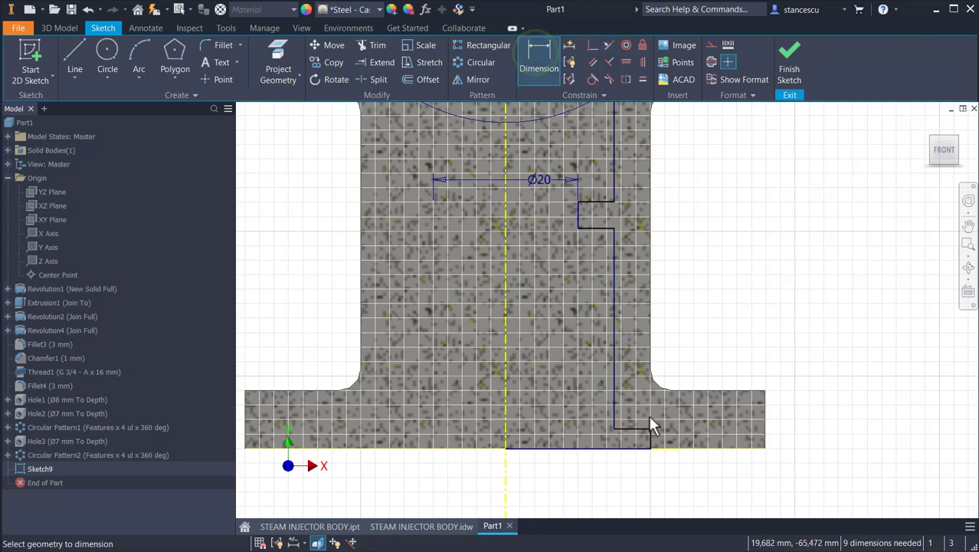
left_click(651, 436)
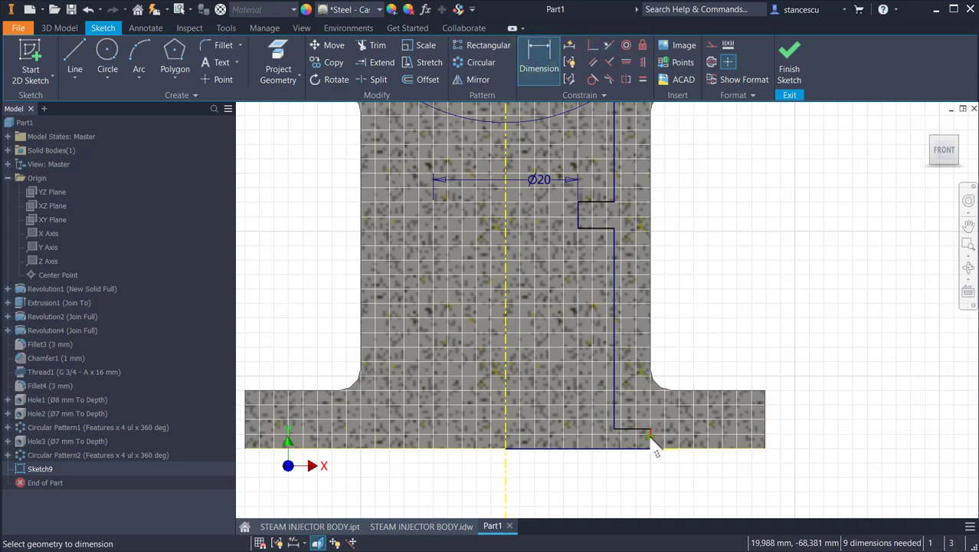
left_click(512, 428)
left_click(531, 481)
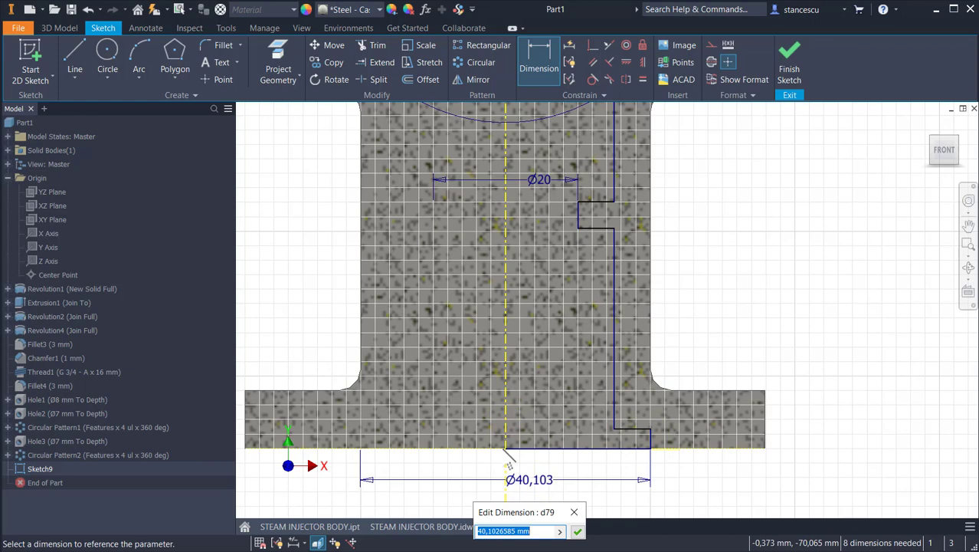
type("35")
key("Return")
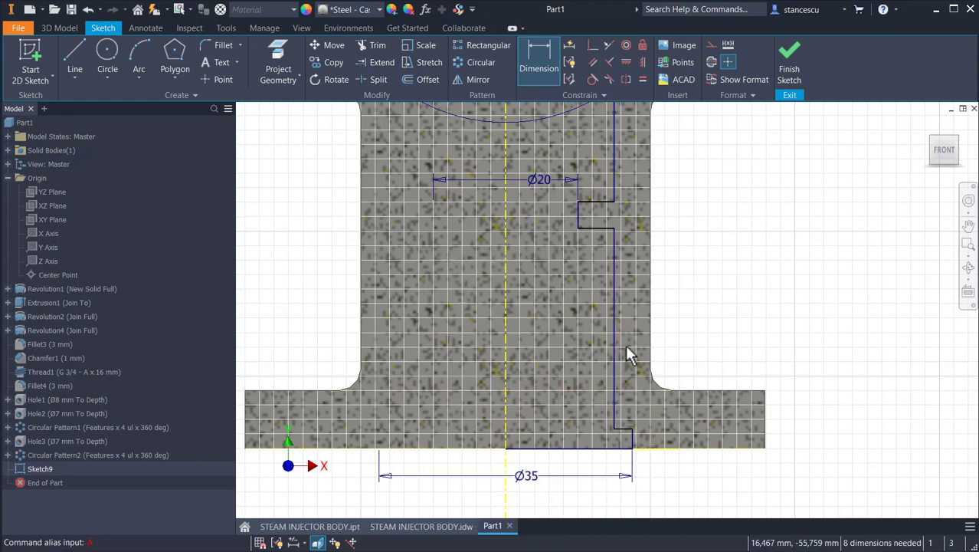
Check the lower bore in the STEAM INJECTOR BODY.idw drawing and delete a coincident constraint at the lower corner of Part1's lower 20 mm step
left_click(446, 526)
scroll(376, 389, "up", 3)
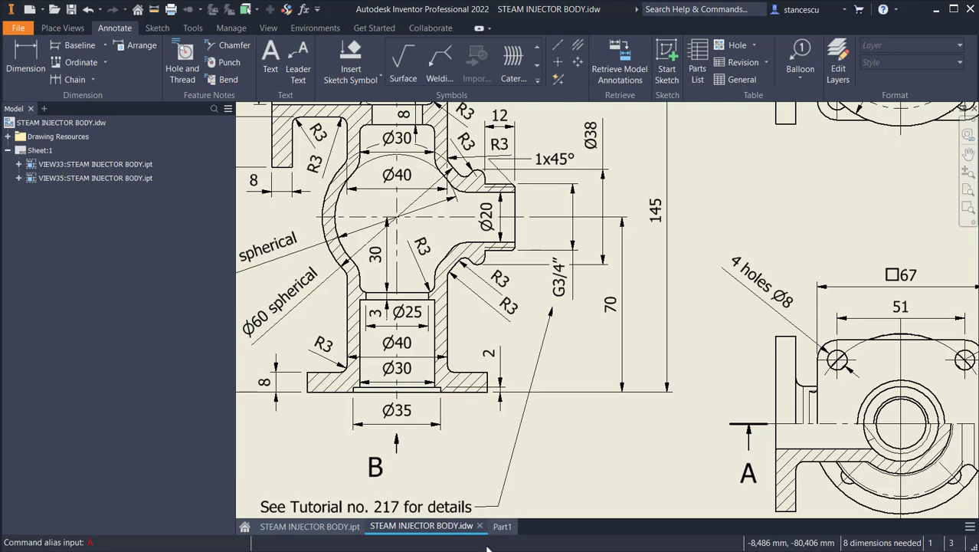
left_click(498, 525)
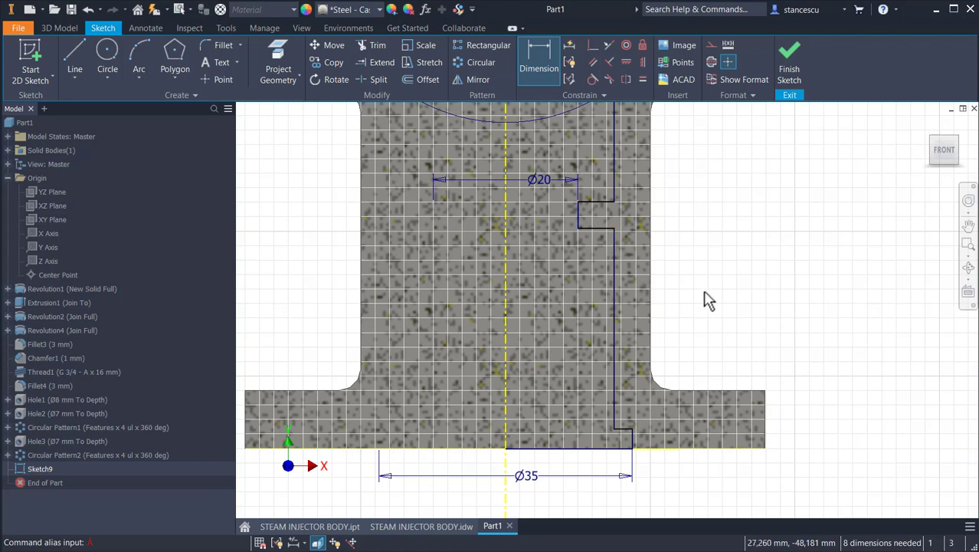
key("Escape")
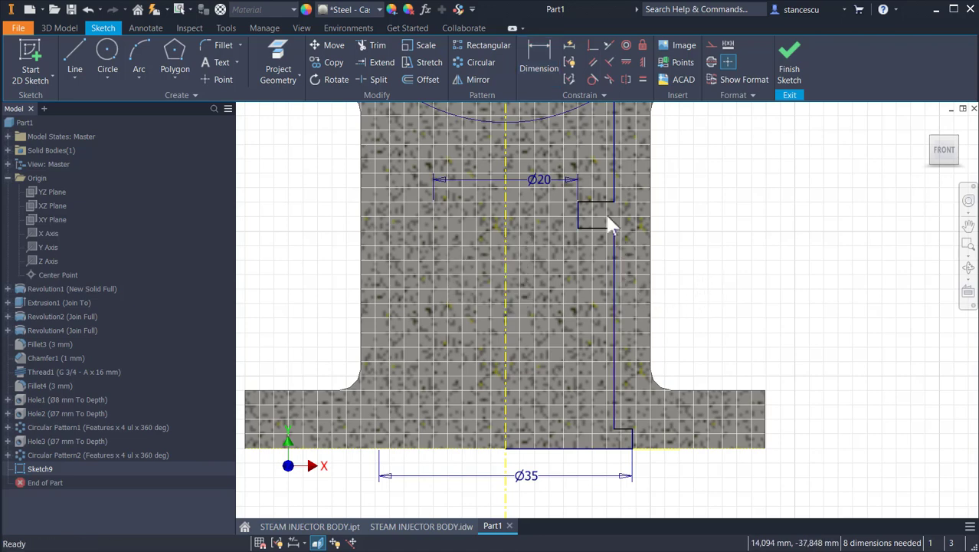
left_click(615, 228)
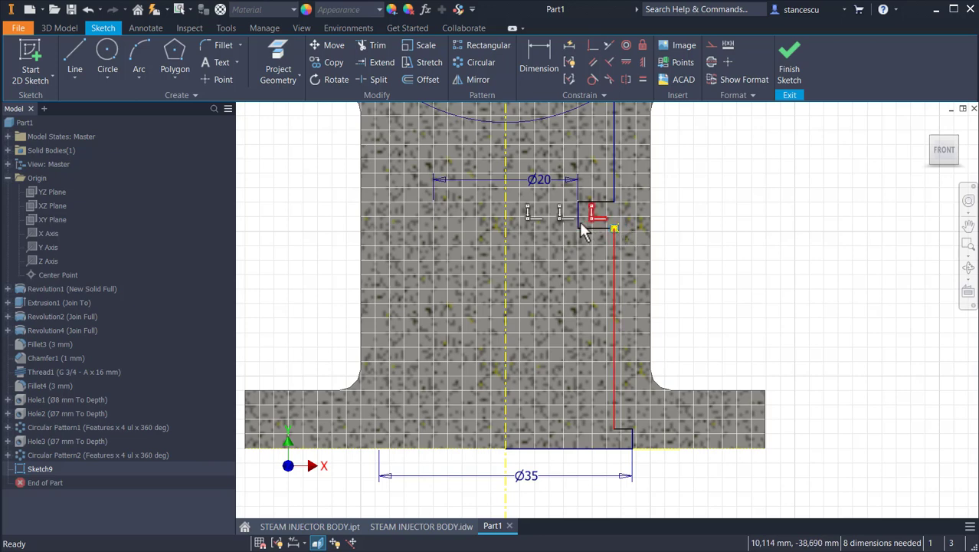
left_click(528, 199)
key("Delete")
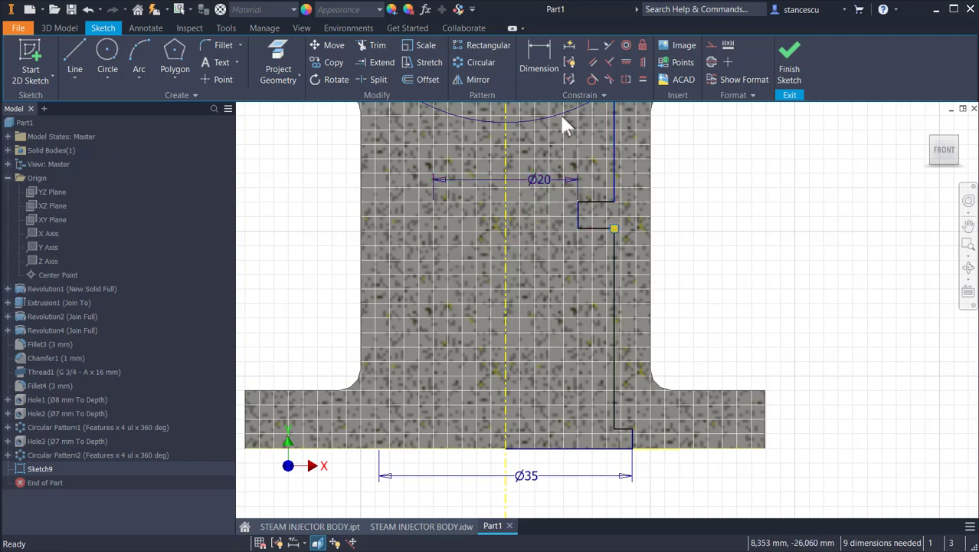
Try to dimension the diameter of the bore wall between the lower 20 mm step and the 35 mm recess from the centerline
left_click(529, 48)
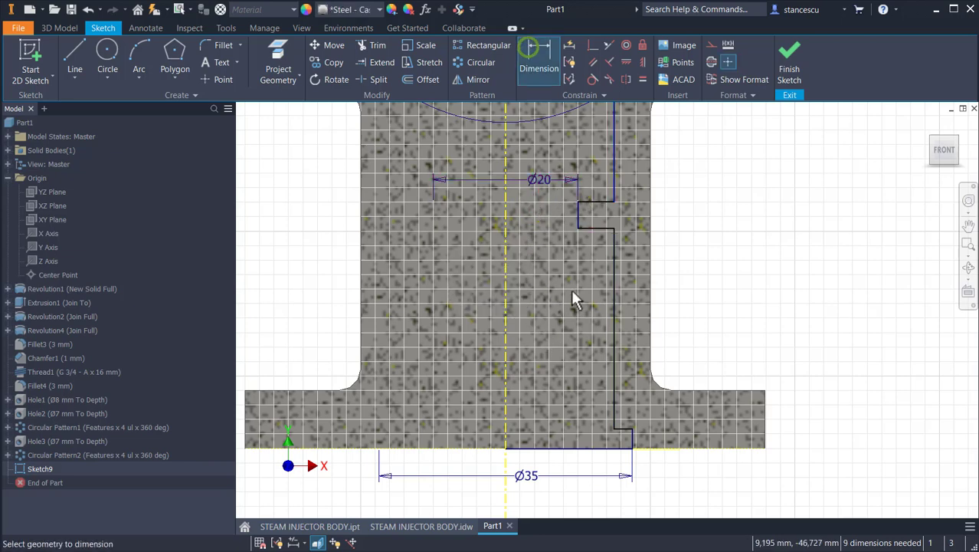
left_click(614, 342)
left_click(505, 351)
left_click(548, 328)
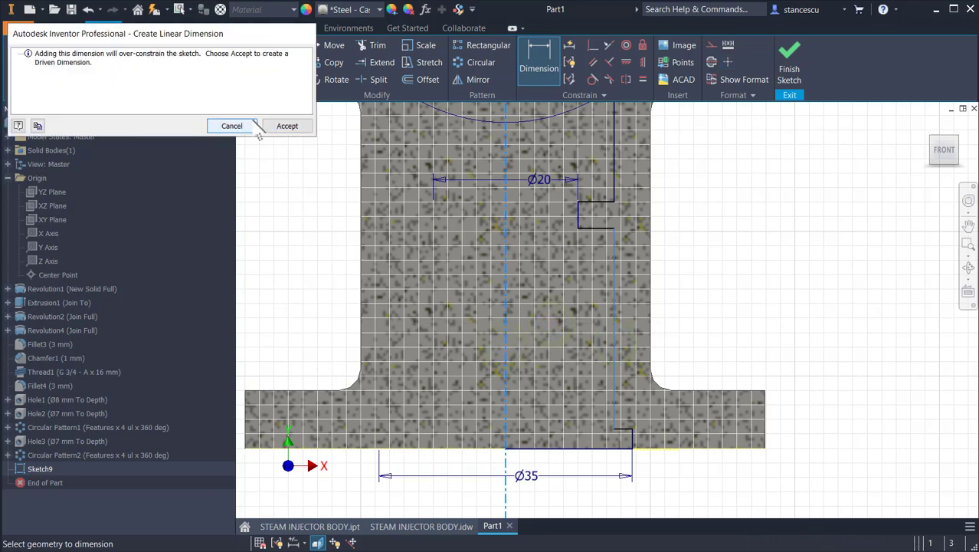
left_click(232, 126)
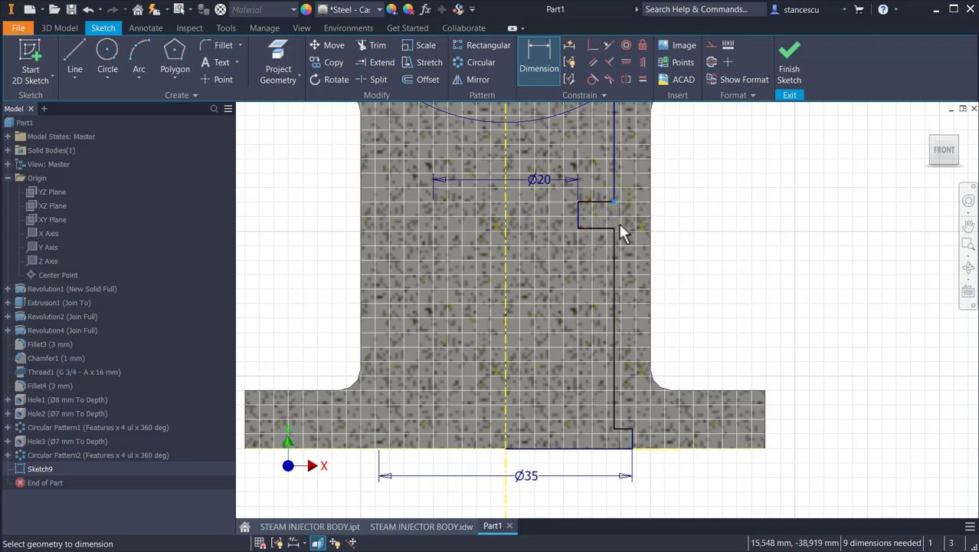
key("Escape")
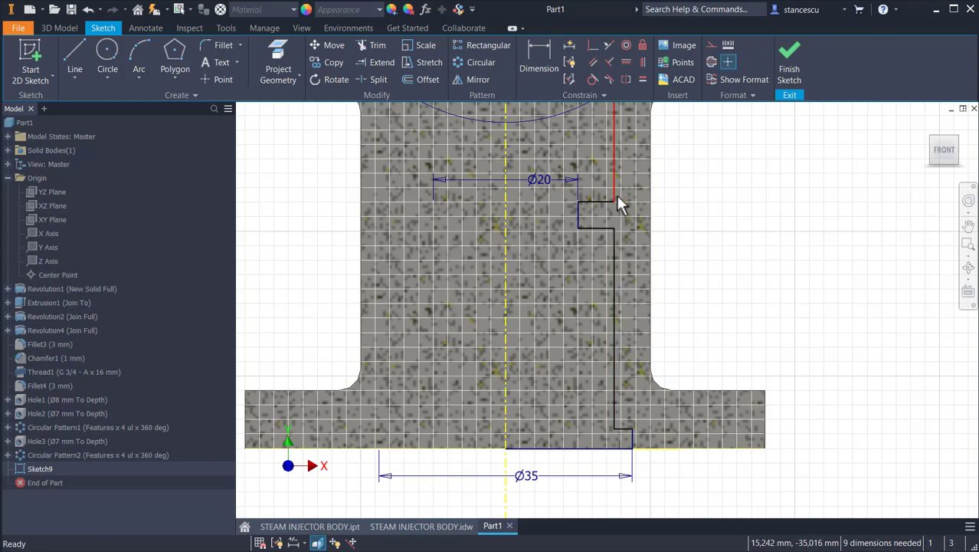
Delete a constraint at the corner where the lower bore wall meets the floor of the 35 mm recess in the base flange
left_click(617, 195)
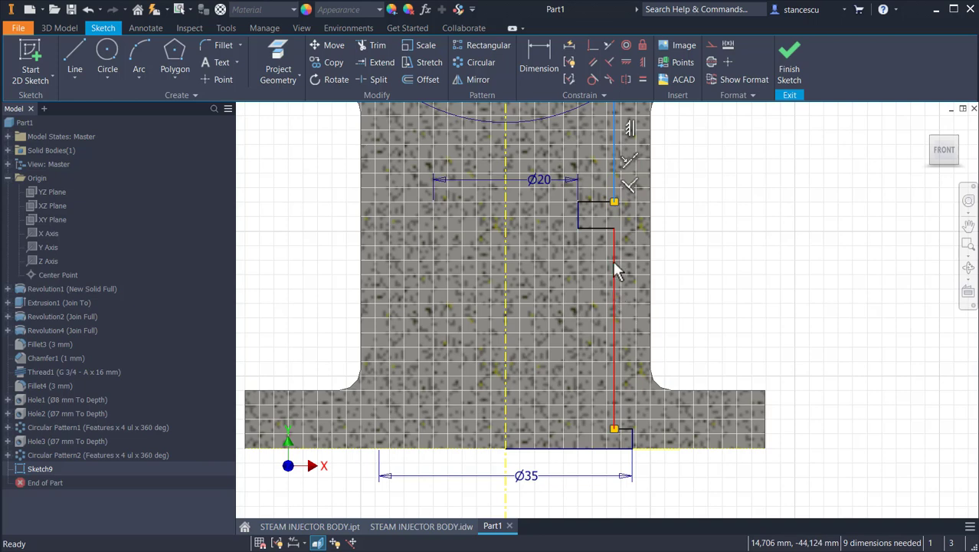
left_click(622, 434)
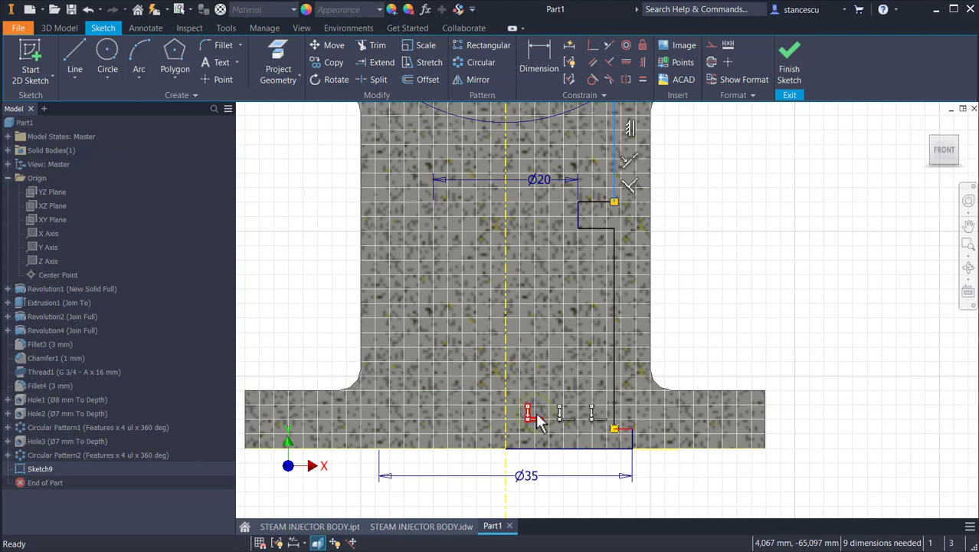
left_click(593, 413)
key("Delete")
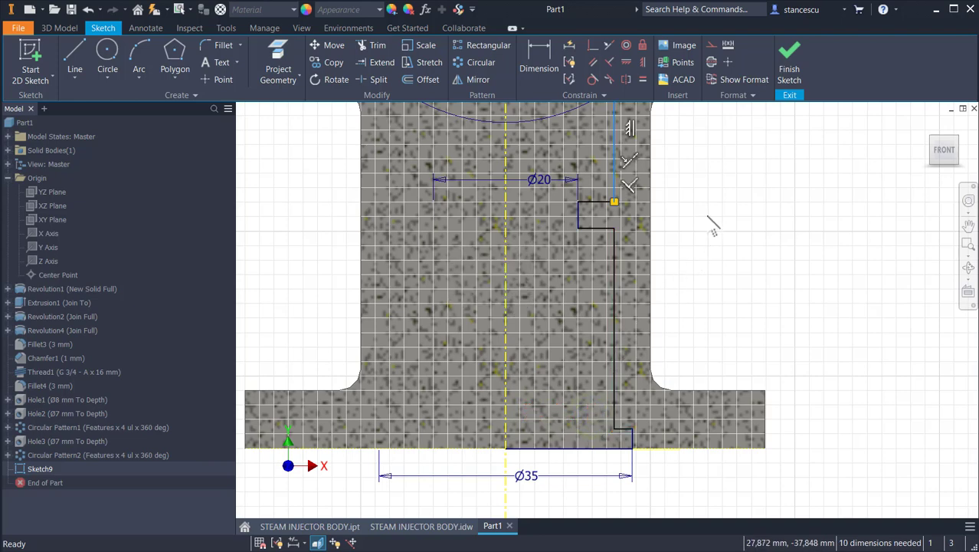
Dimension the bore wall between the lower 20 mm step and the base flange recess from the centerline as a 30 mm diameter
left_click(533, 62)
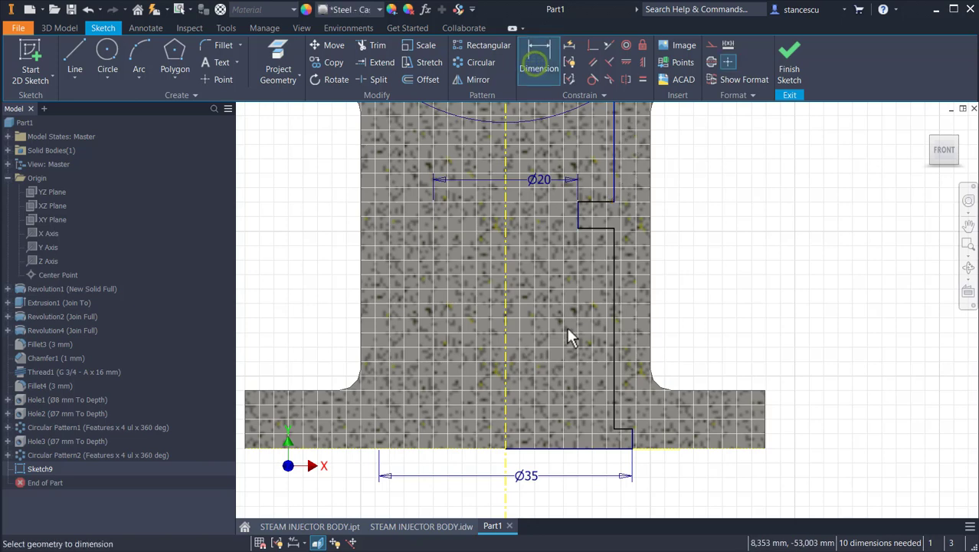
left_click(615, 337)
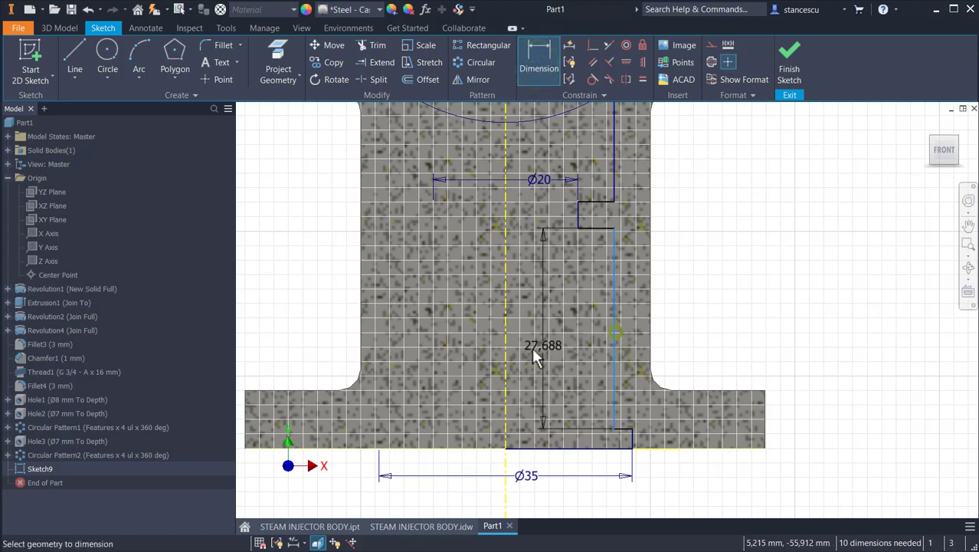
left_click(504, 351)
left_click(536, 326)
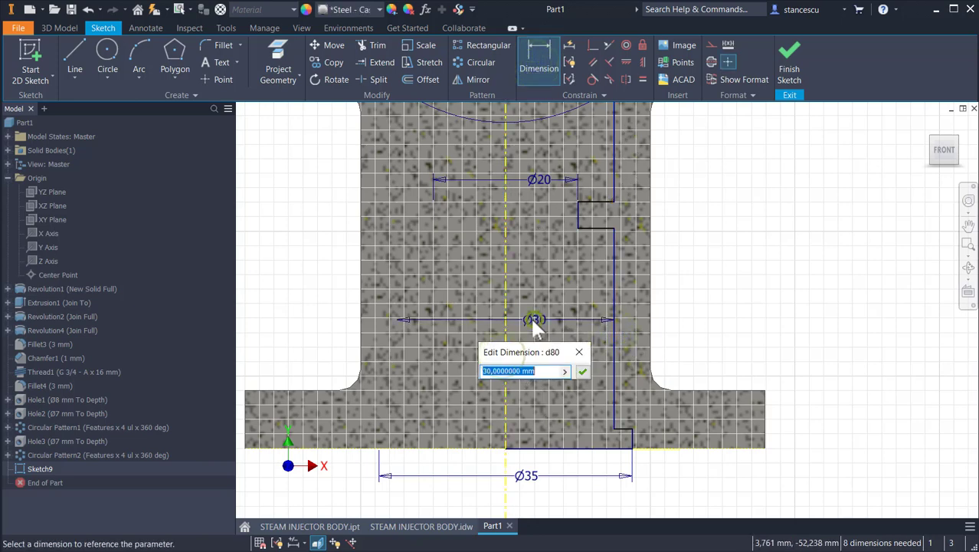
left_click(580, 371)
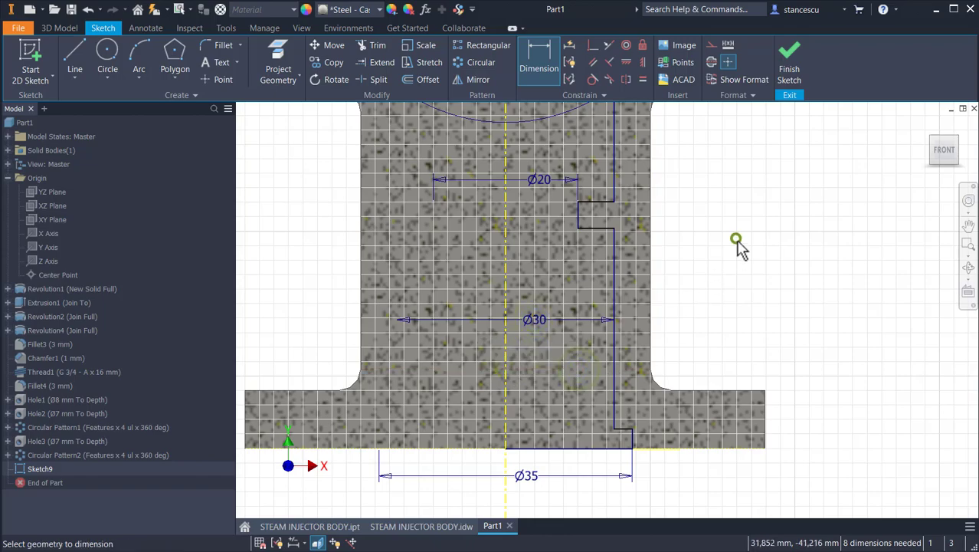
Dimension the height of the 22 mm diameter step below the upper flange face as 4 mm
key("Home")
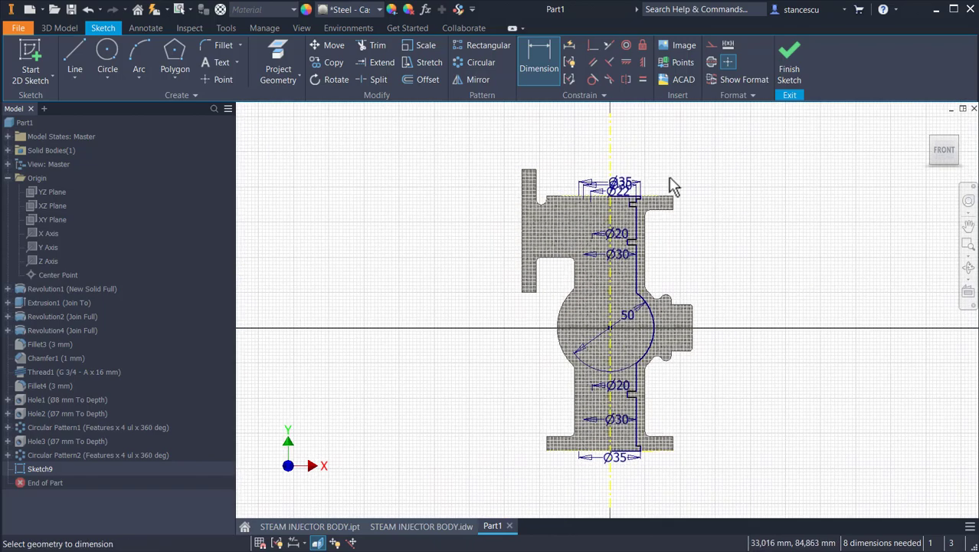
scroll(660, 180, "up", 5)
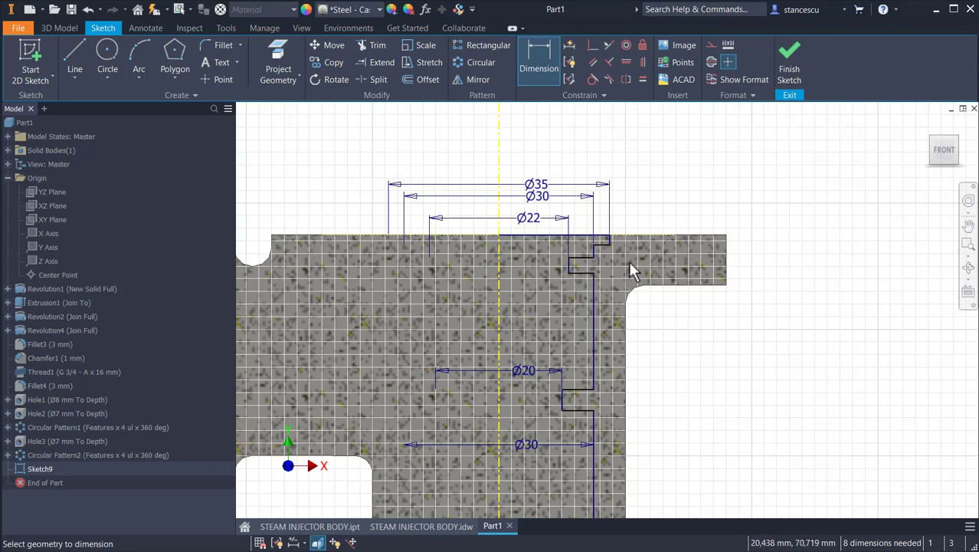
left_click(540, 55)
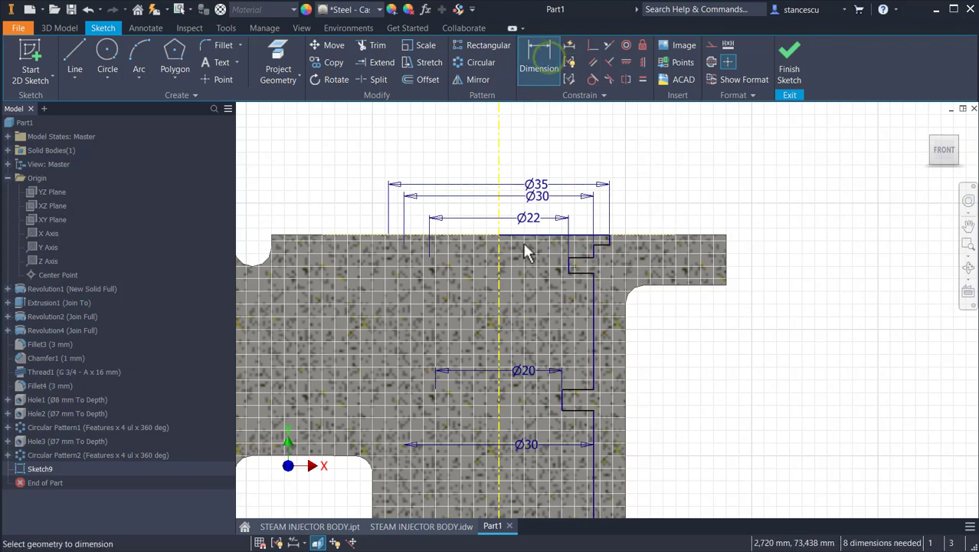
left_click(581, 256)
left_click(582, 271)
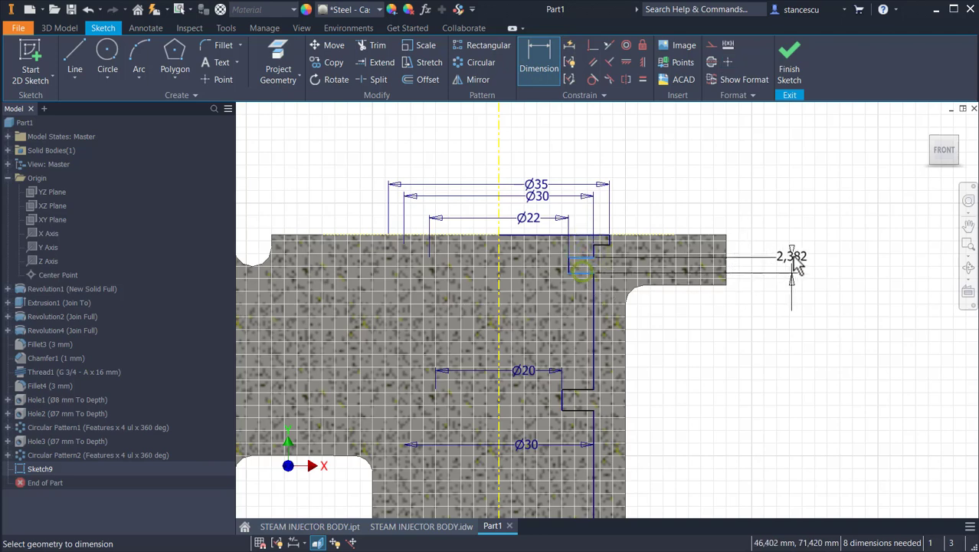
left_click(797, 274)
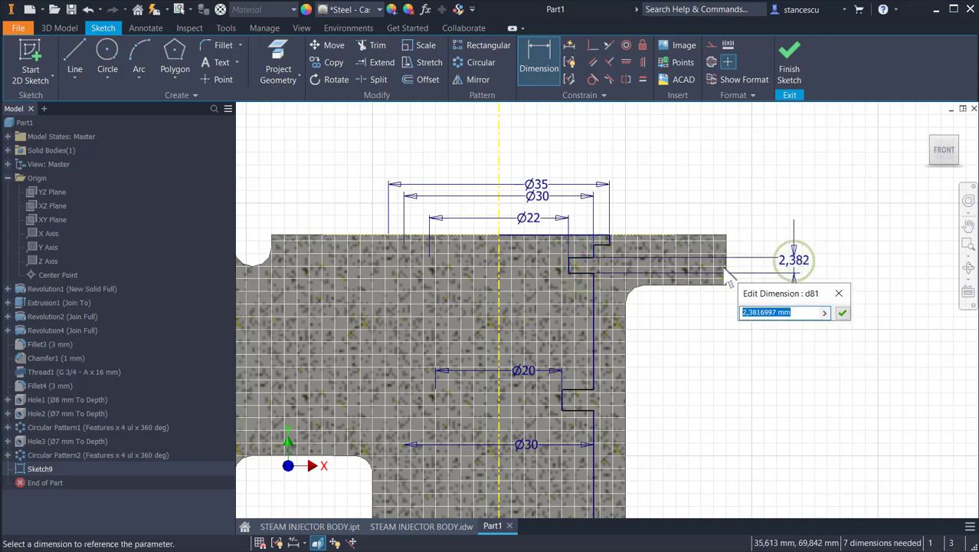
type("4")
key("Return")
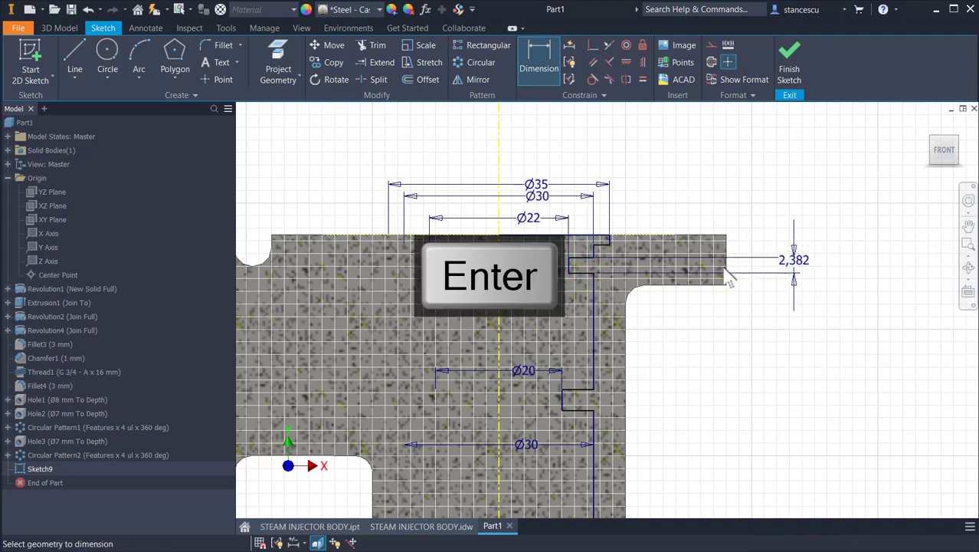
Dimension the vertical distance between the upper 35 mm recess floor and the upper edge of the 22 mm step as 3 mm
scroll(618, 261, "up", 2)
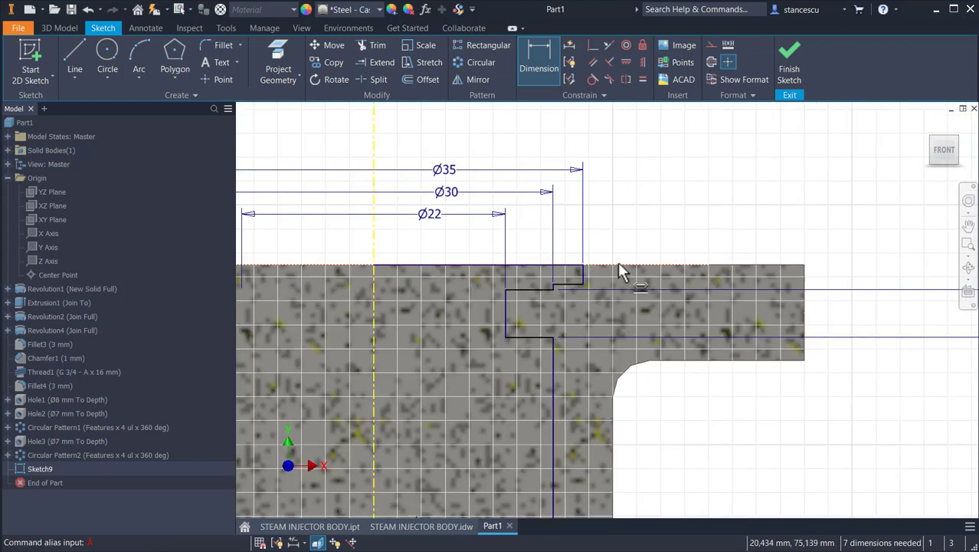
scroll(552, 306, "up", 4)
left_click(547, 305)
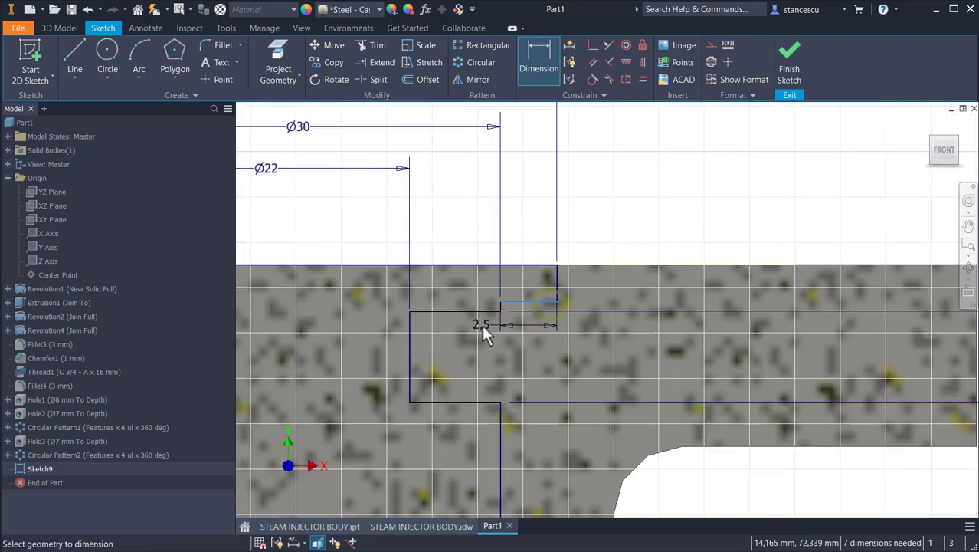
left_click(484, 312)
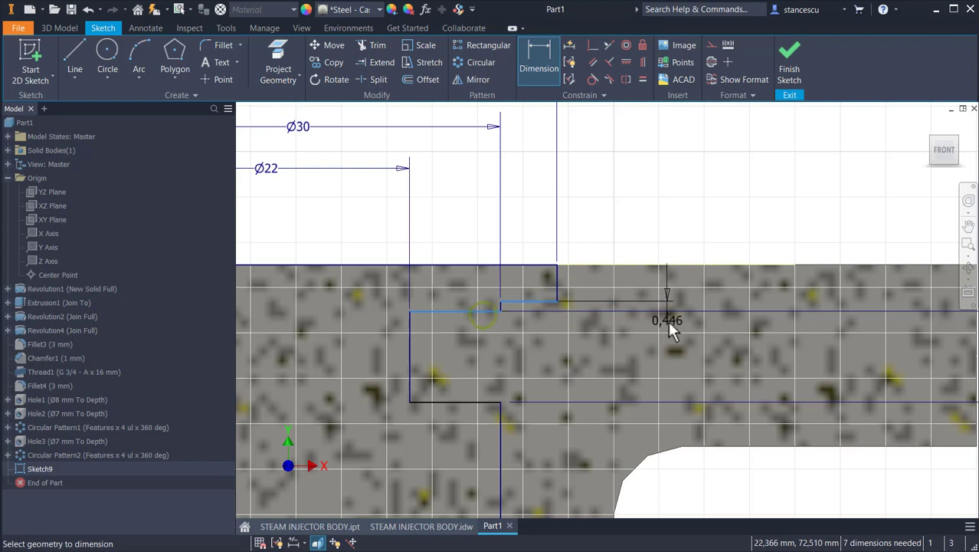
scroll(668, 321, "down", 2)
left_click(898, 305)
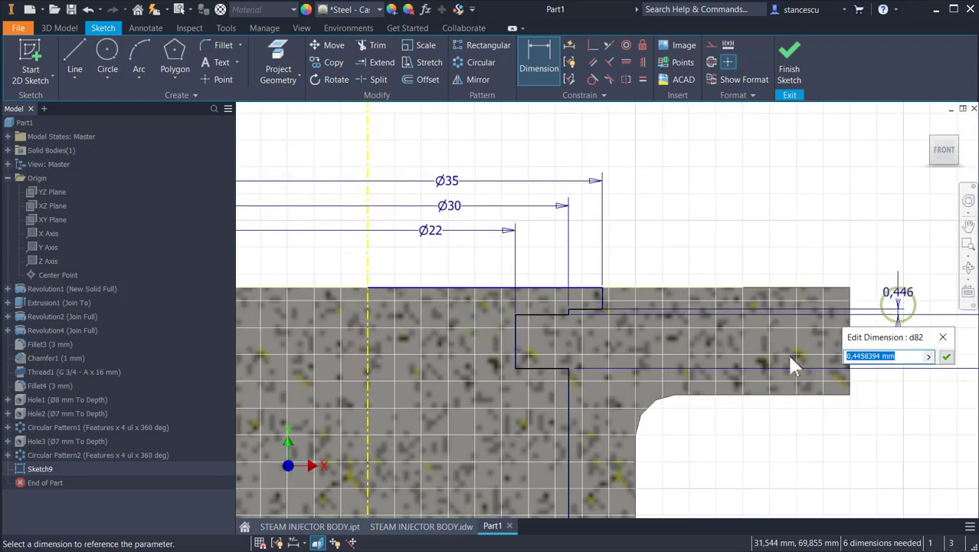
type("3")
key("Return")
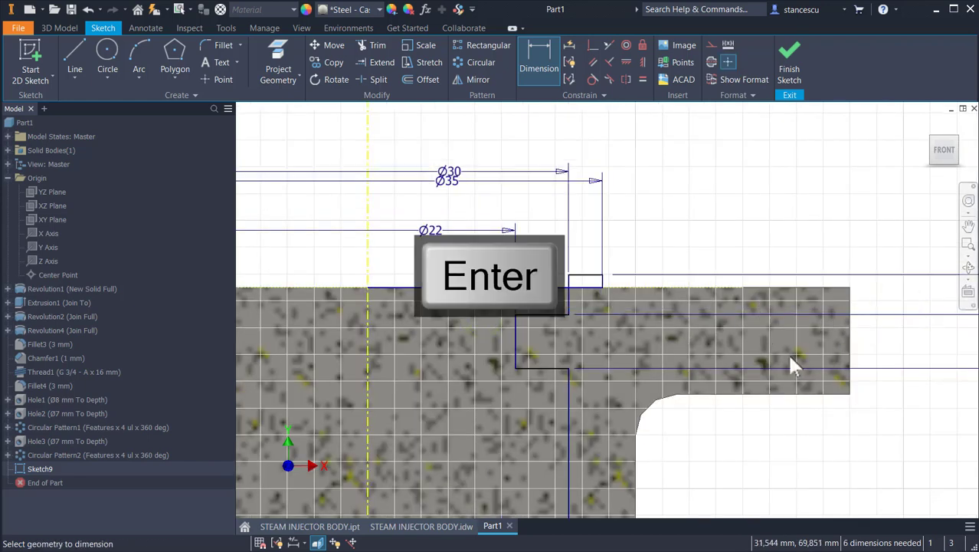
Move the upper 35 mm recess floor back below the flange face and dimension the recess depth from that face
key("Escape")
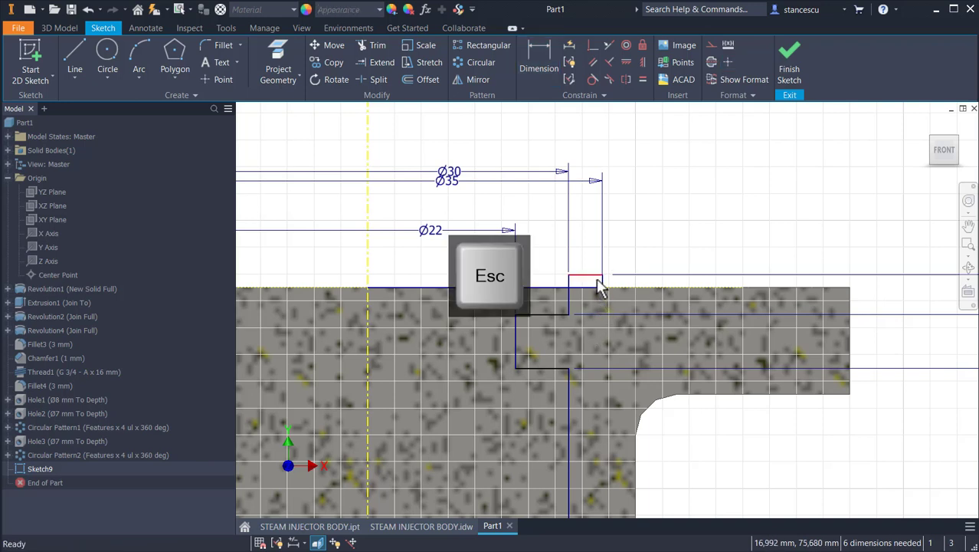
left_click_drag(598, 283, 590, 300)
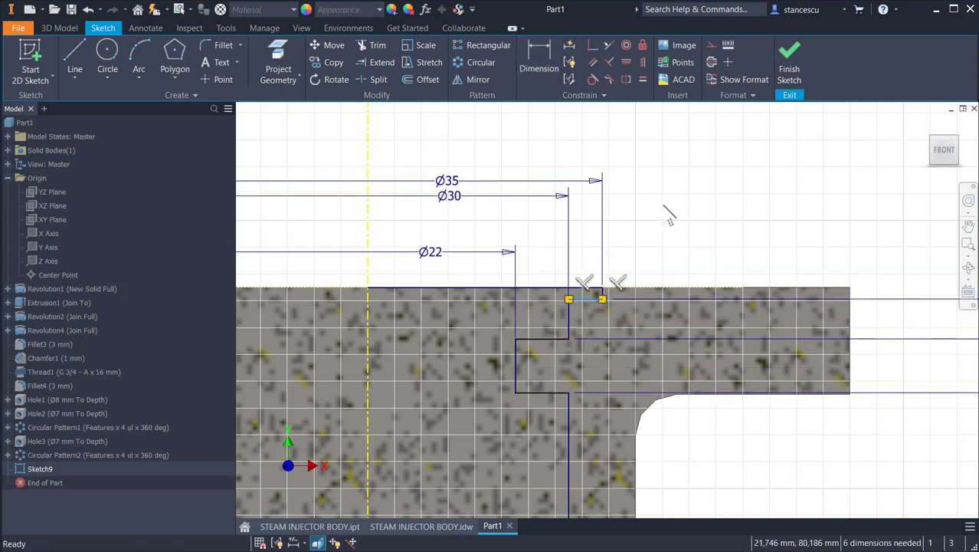
left_click(549, 63)
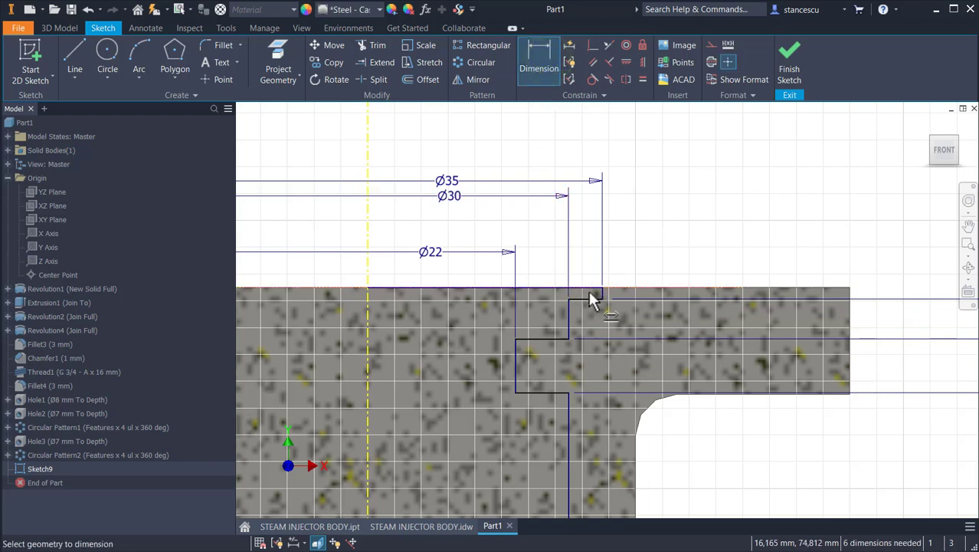
left_click(588, 287)
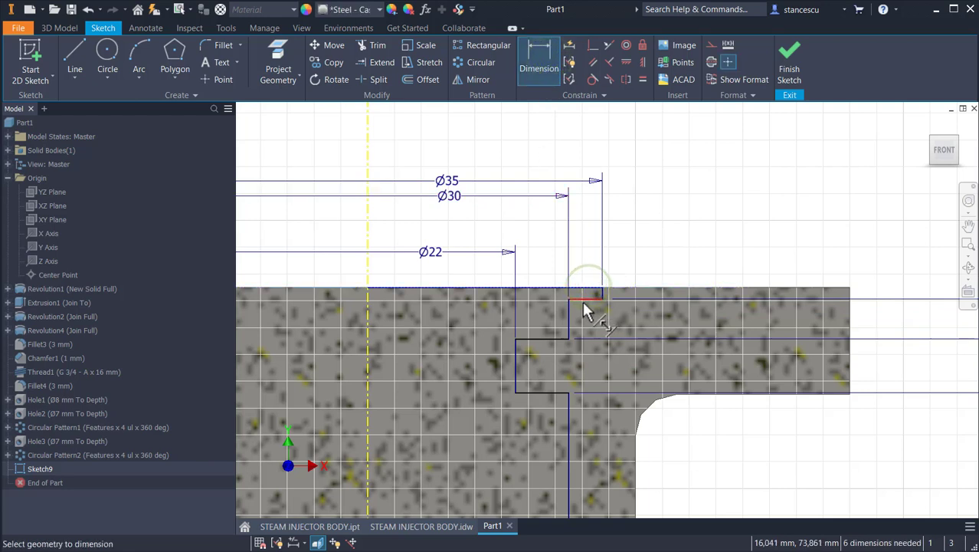
left_click(581, 300)
left_click(883, 268)
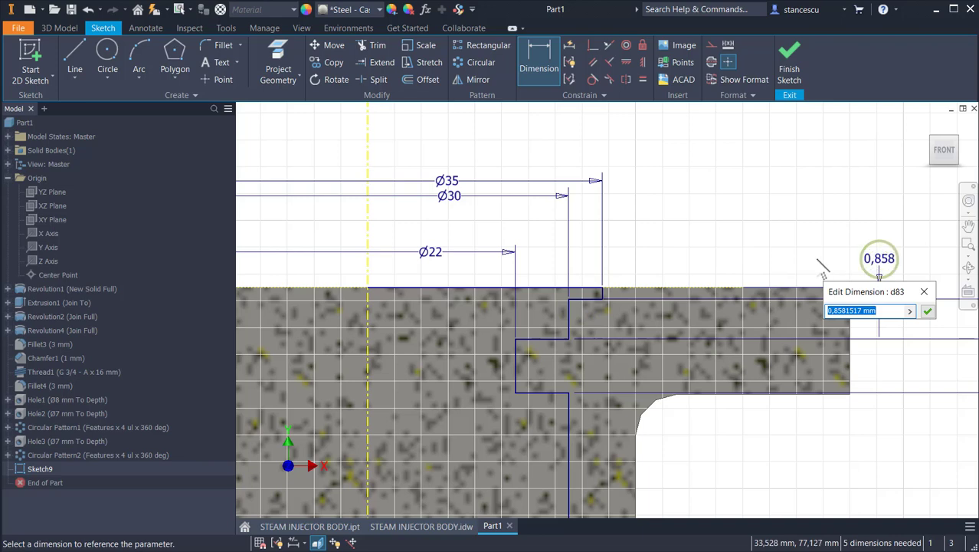
key("Return")
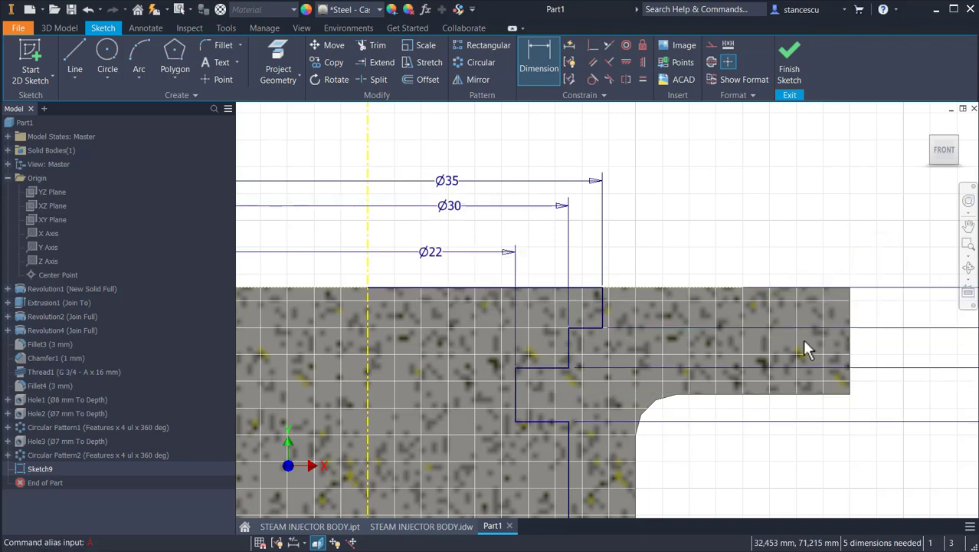
Dimension the vertical distance from the lower edge of the 22 mm step to the upper edge of the 20 mm step as 20 mm
middle_click_drag(759, 353, 695, 123)
middle_click_drag(734, 297, 785, 202)
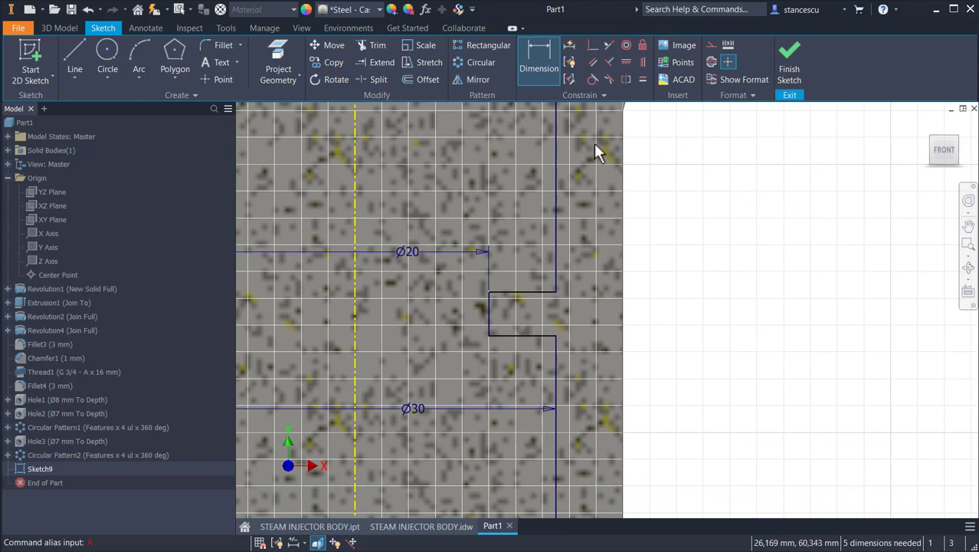
middle_click_drag(664, 196, 695, 234)
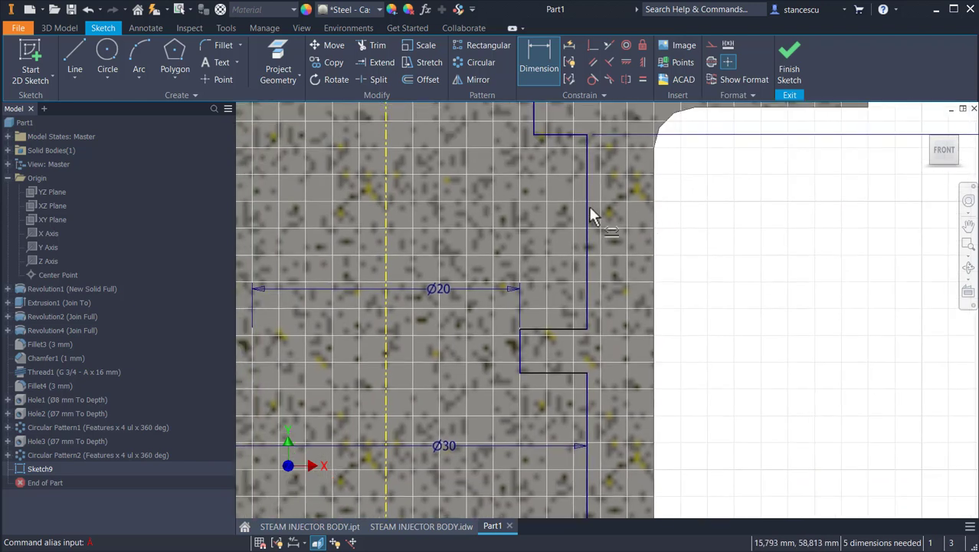
left_click(550, 138)
left_click(551, 329)
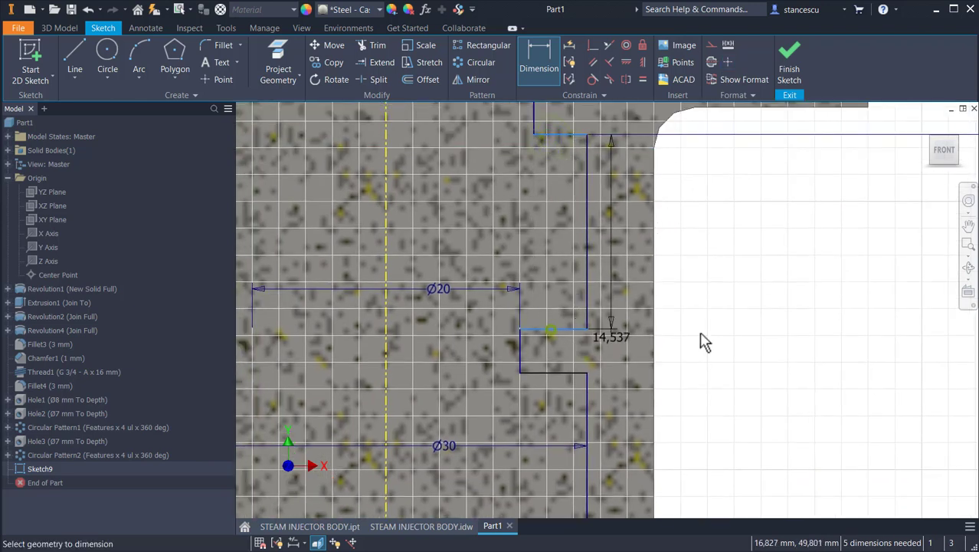
left_click(749, 251)
type("20")
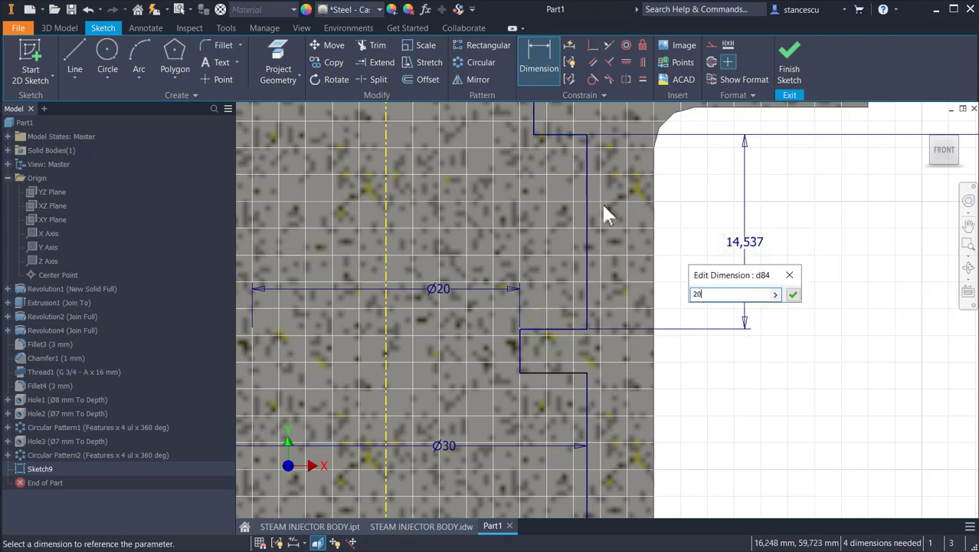
key("Return")
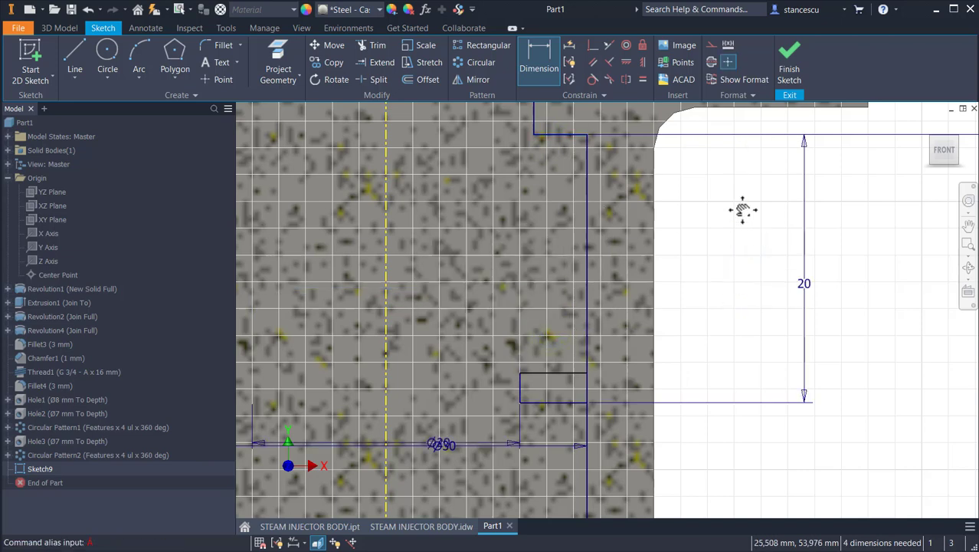
Move the displaced lower edge of the upper 20 mm diameter step back below its upper edge and dimension the step's height as 8 mm
middle_click_drag(740, 207, 759, 109)
key("Escape")
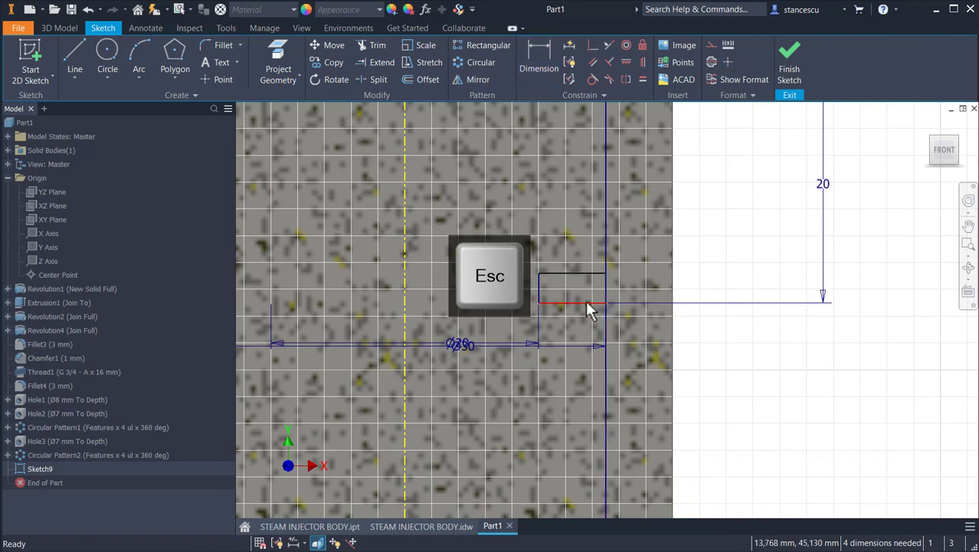
left_click_drag(594, 283, 605, 389)
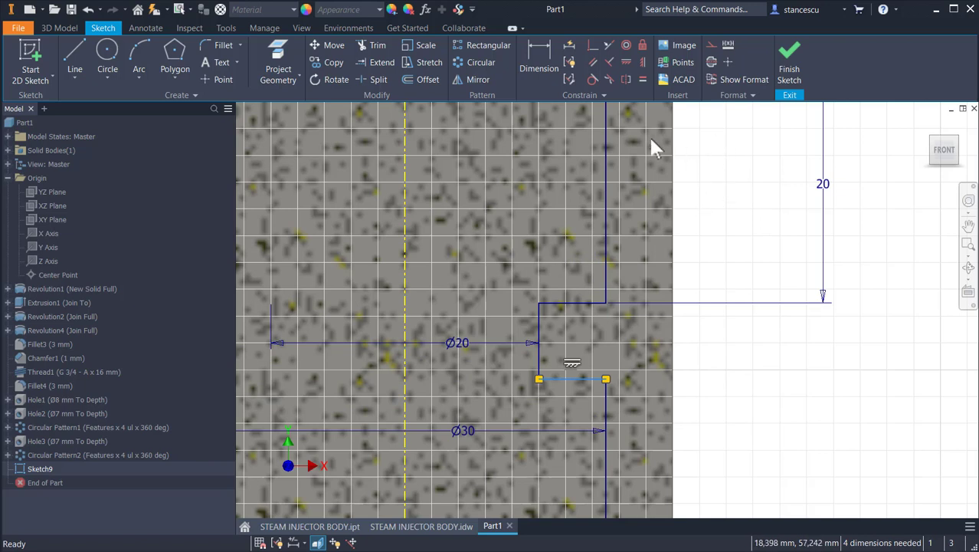
left_click(539, 68)
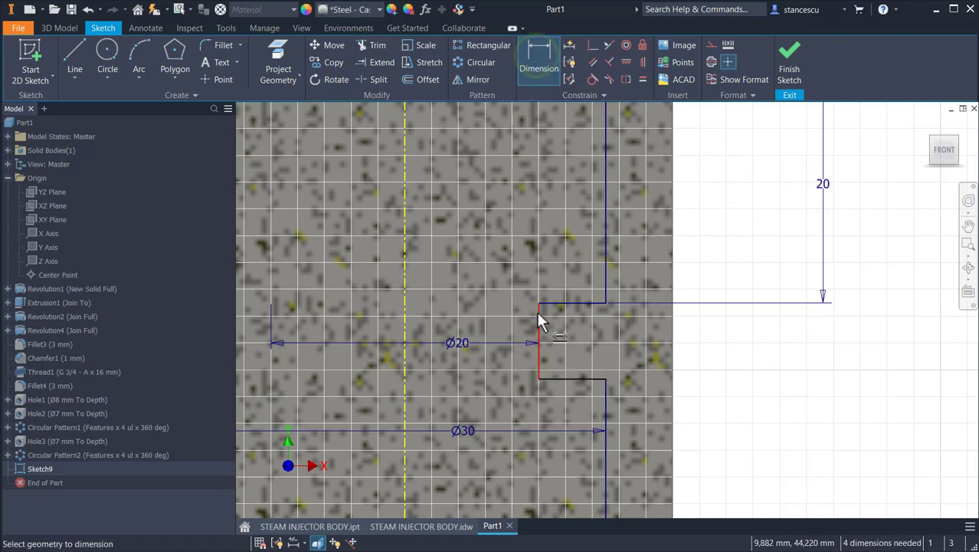
left_click(540, 321)
left_click(794, 362)
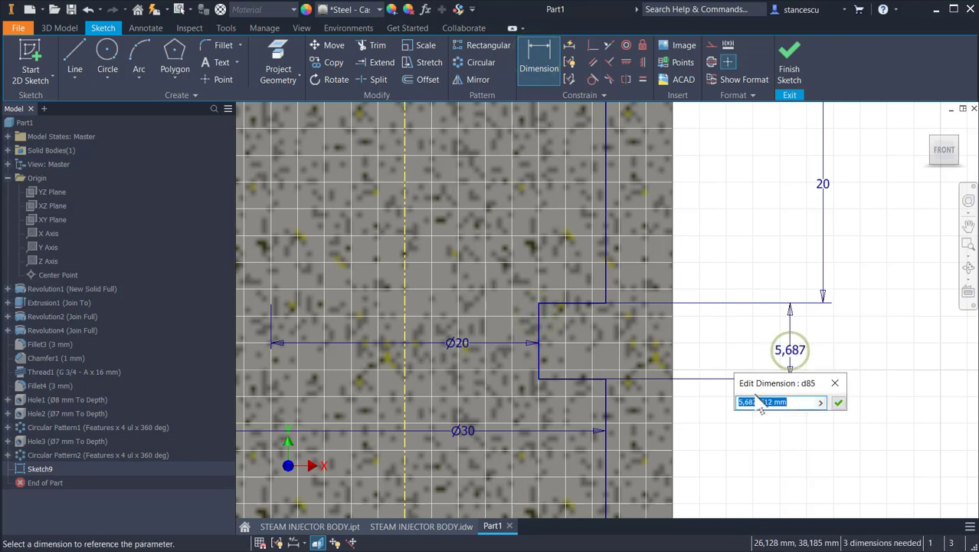
type("8")
key("Return")
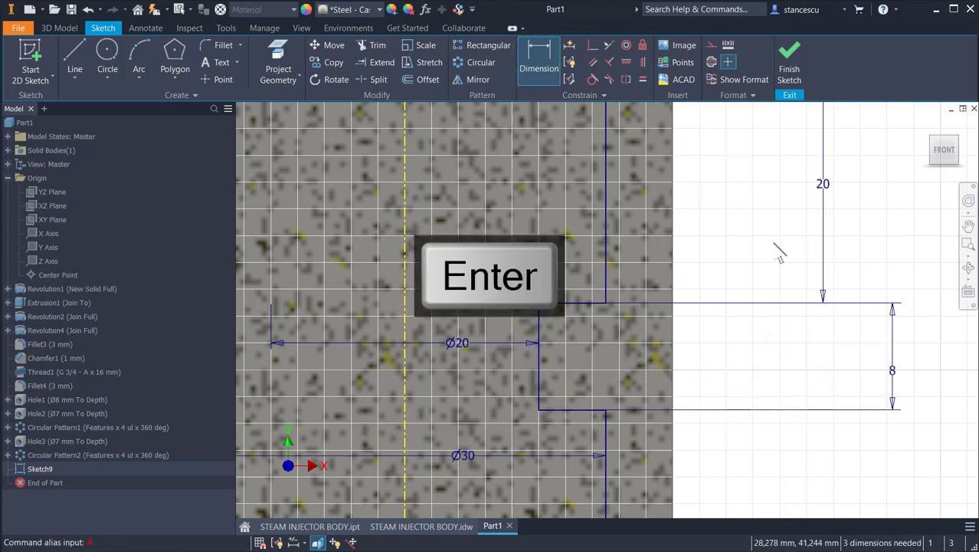
Dimension the height of the lower 20 mm diameter step as 3 mm
mouse_move(623, 368)
middle_mouse_down()
mouse_move(651, 245)
mouse_move(684, 165)
mouse_move(684, 31)
middle_mouse_up()
mouse_move(684, 394)
middle_mouse_down()
mouse_move(648, 247)
mouse_move(641, 156)
middle_mouse_up()
left_click(582, 293)
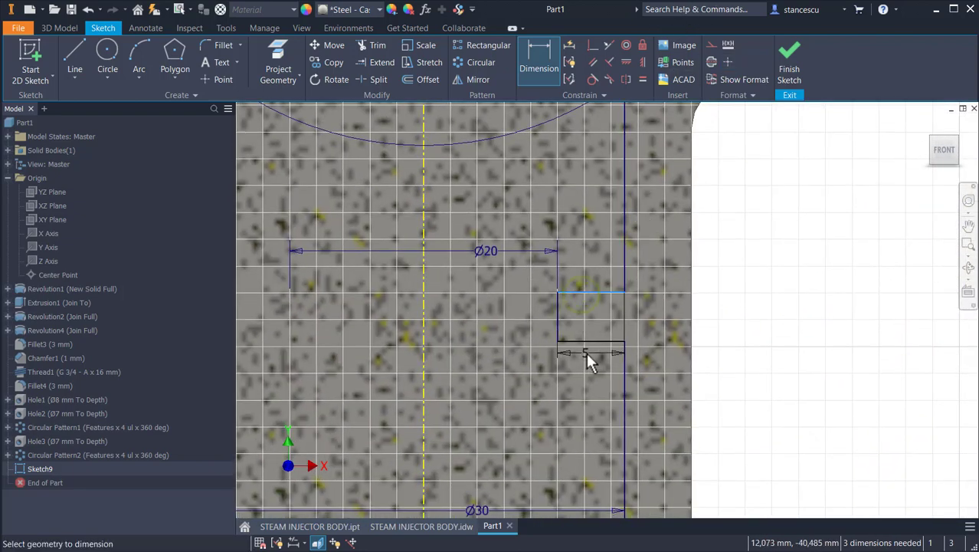
left_click(590, 343)
left_click(806, 331)
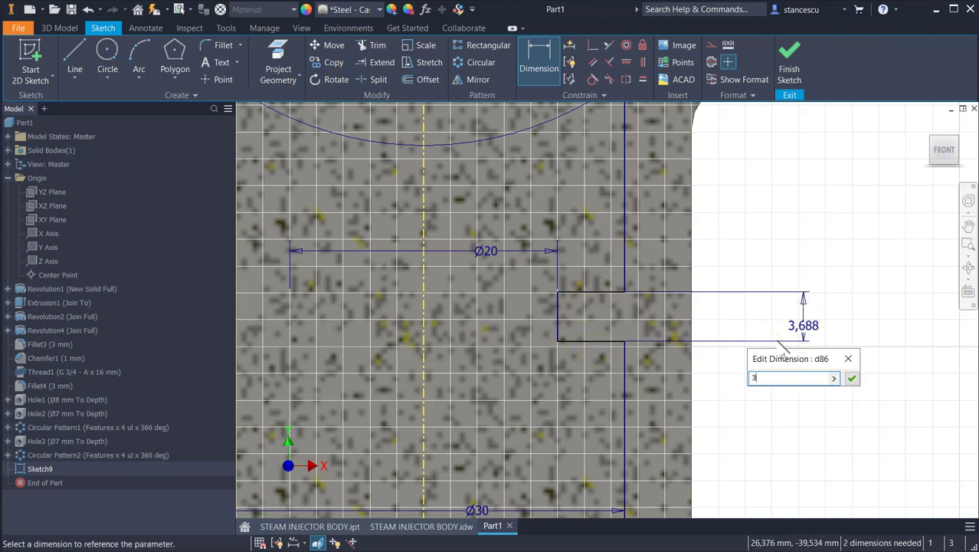
key("Return")
mouse_move(861, 345)
middle_mouse_down()
mouse_move(895, 2)
mouse_move(834, 188)
mouse_move(756, 252)
mouse_move(763, 349)
middle_mouse_up()
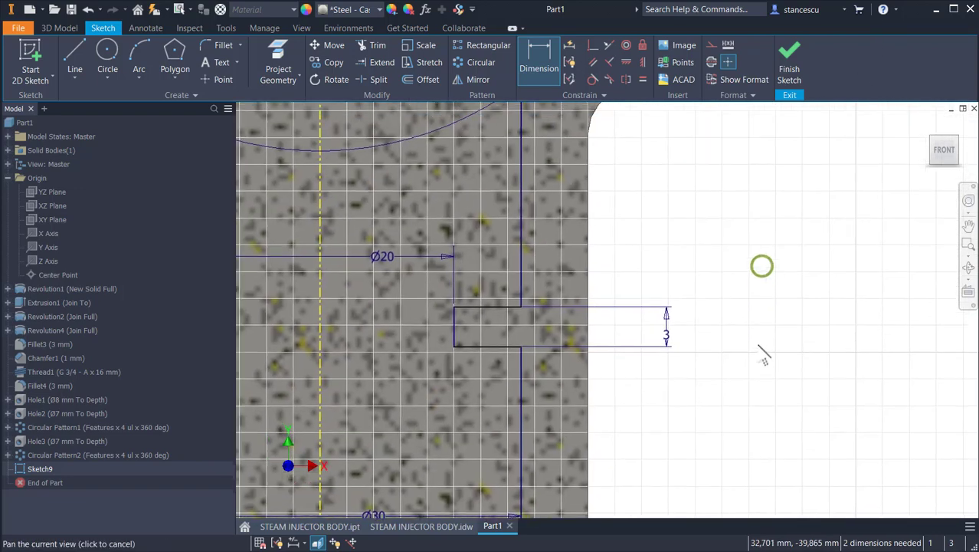
key("Escape")
Dimension the depth of the lower 35 mm recess from the bottom flange face as 2 mm
middle_click_drag(710, 437, 797, 163)
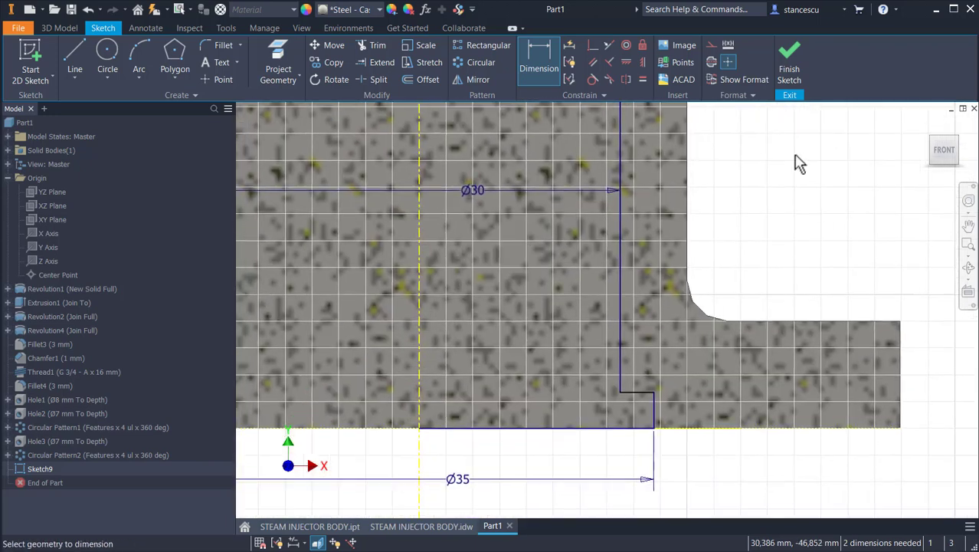
left_click(622, 427)
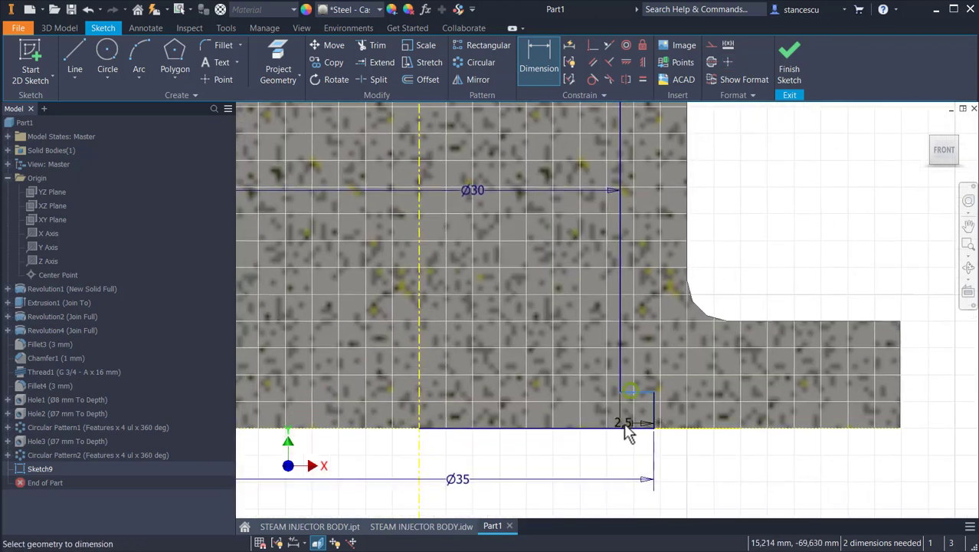
left_click(917, 406)
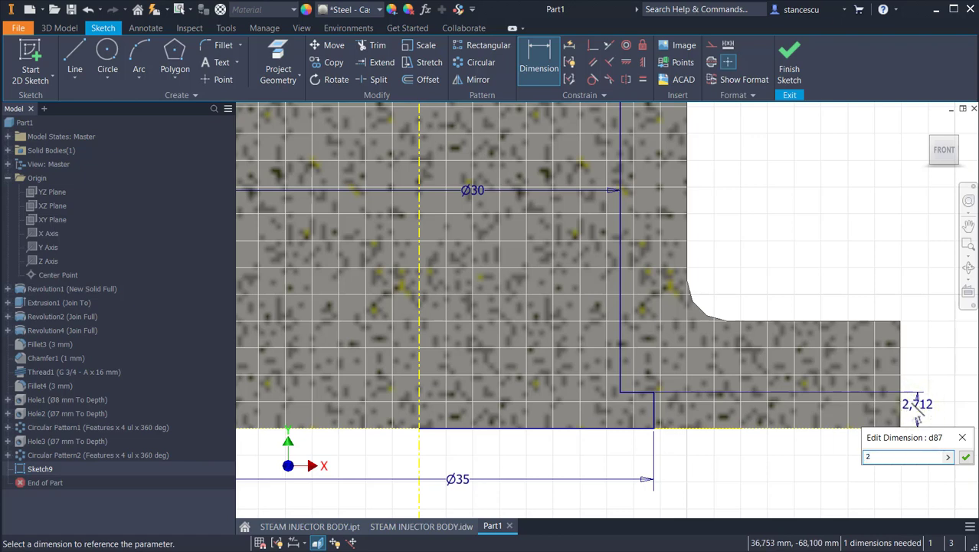
key("Return")
middle_click_drag(872, 251, 871, 412)
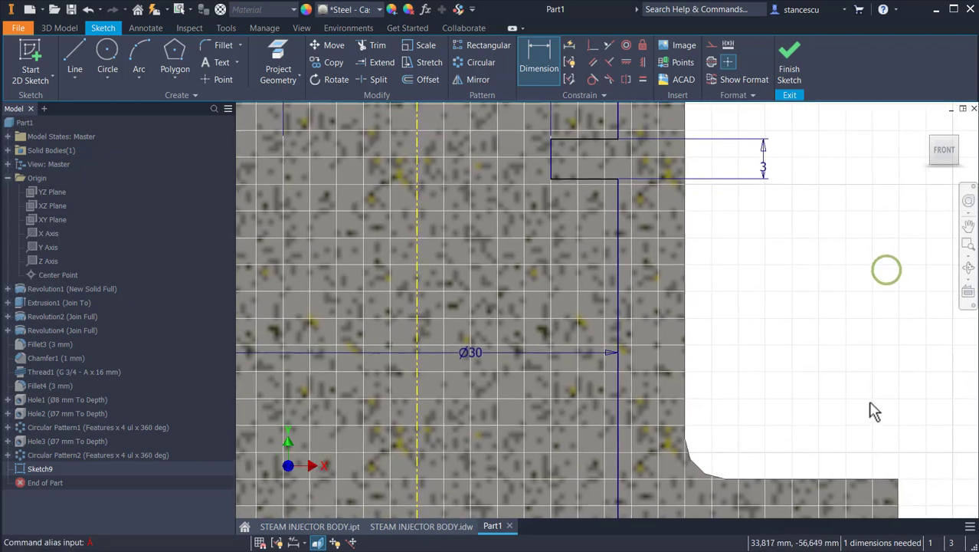
scroll(874, 411, "down", 3)
middle_click_drag(868, 290, 783, 426)
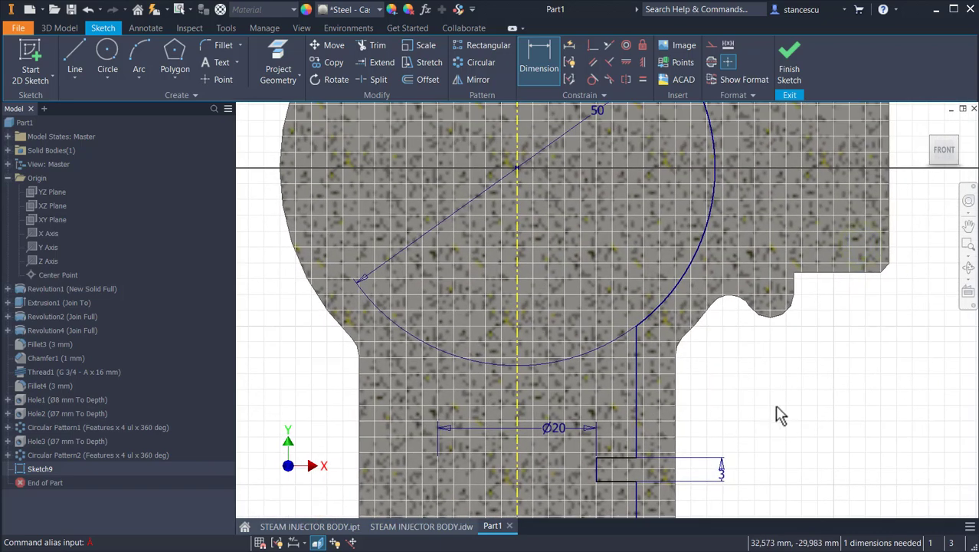
middle_click_drag(610, 159, 618, 435)
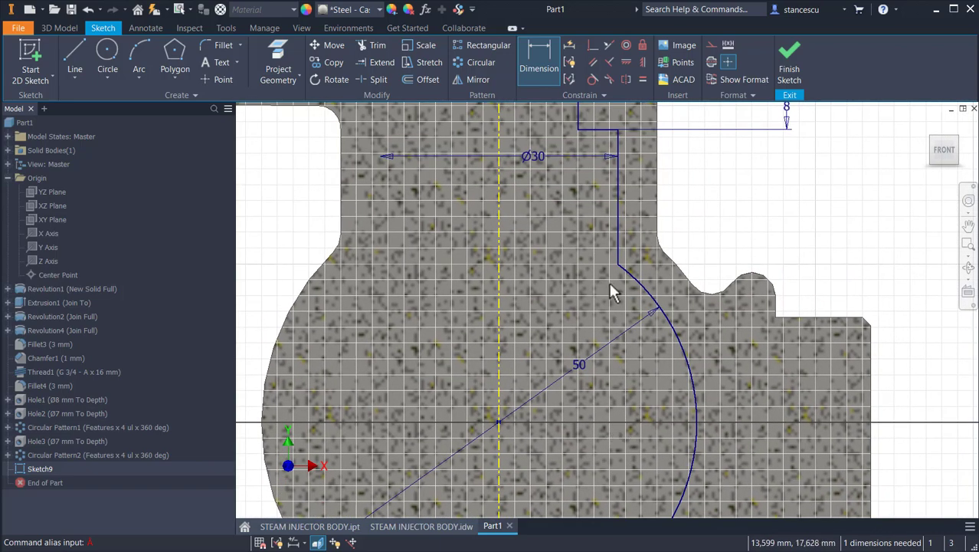
middle_click_drag(613, 291, 622, 359)
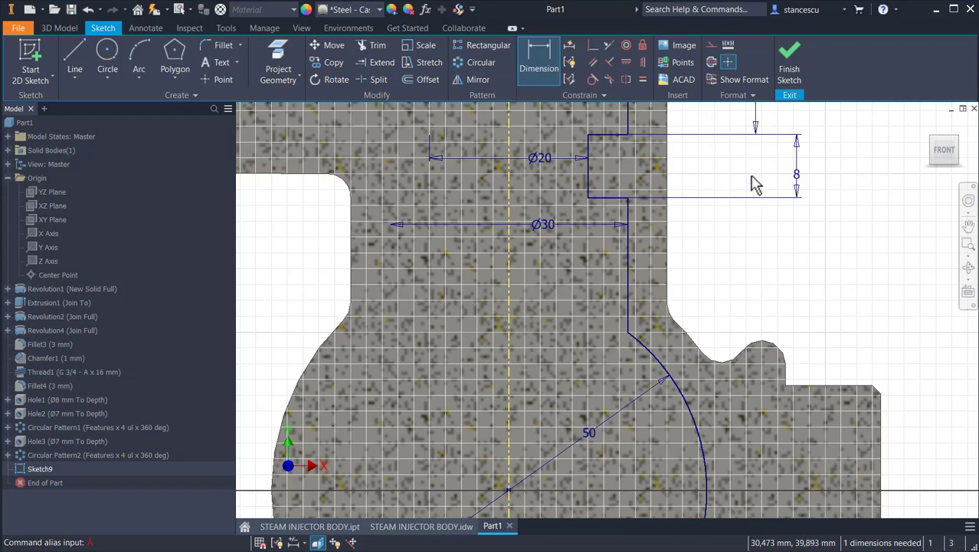
mouse_move(689, 296)
middle_mouse_down()
mouse_move(644, 108)
mouse_move(618, 63)
mouse_move(732, 149)
middle_mouse_up()
key("Escape")
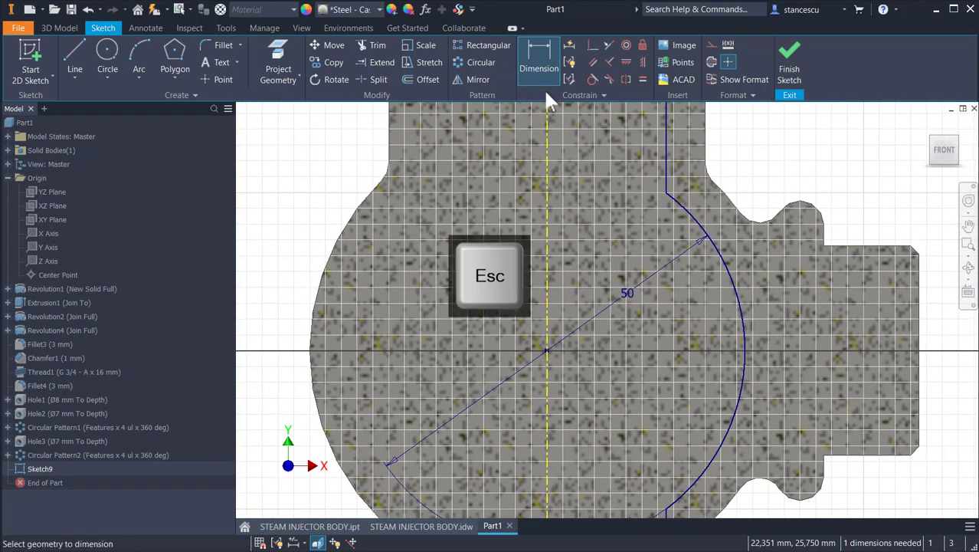
left_click(548, 68)
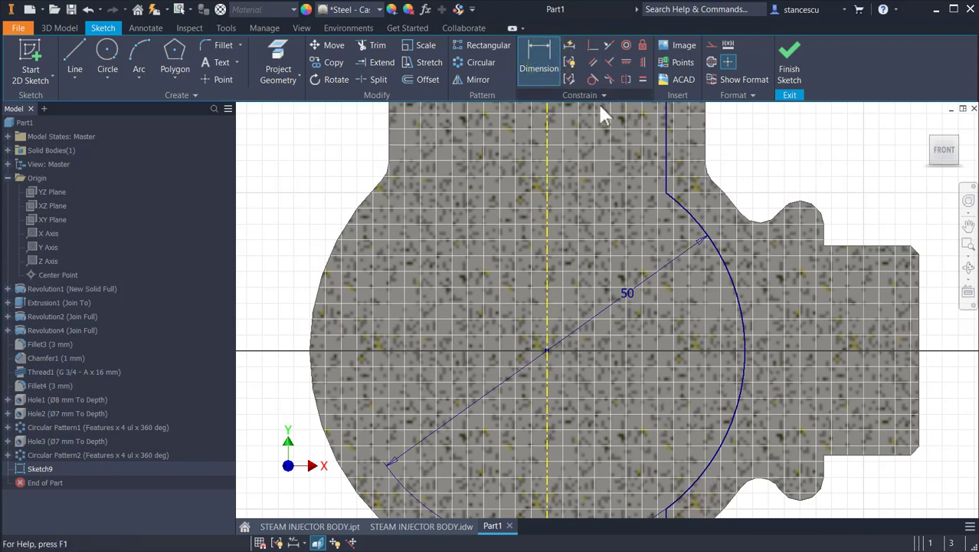
middle_click_drag(697, 411, 738, 196)
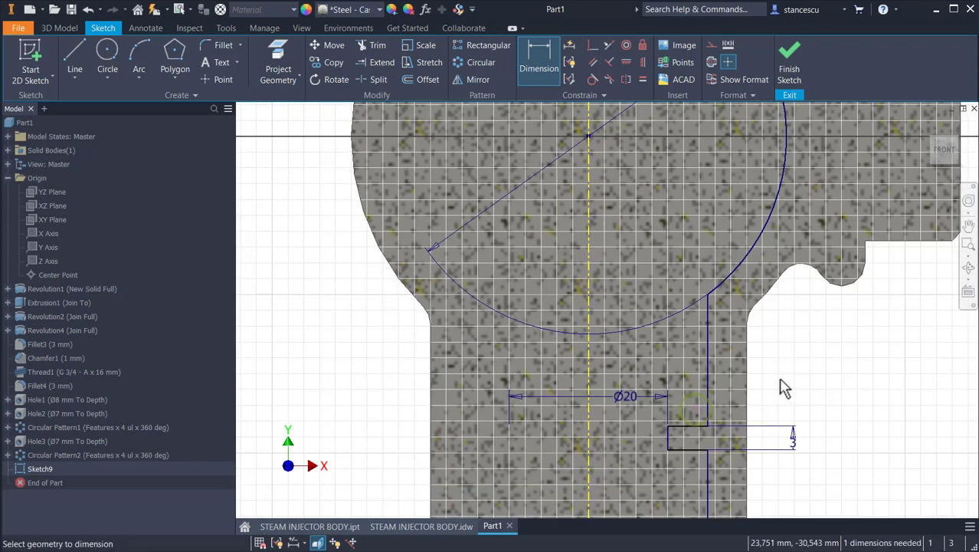
left_click(778, 377)
key("Escape")
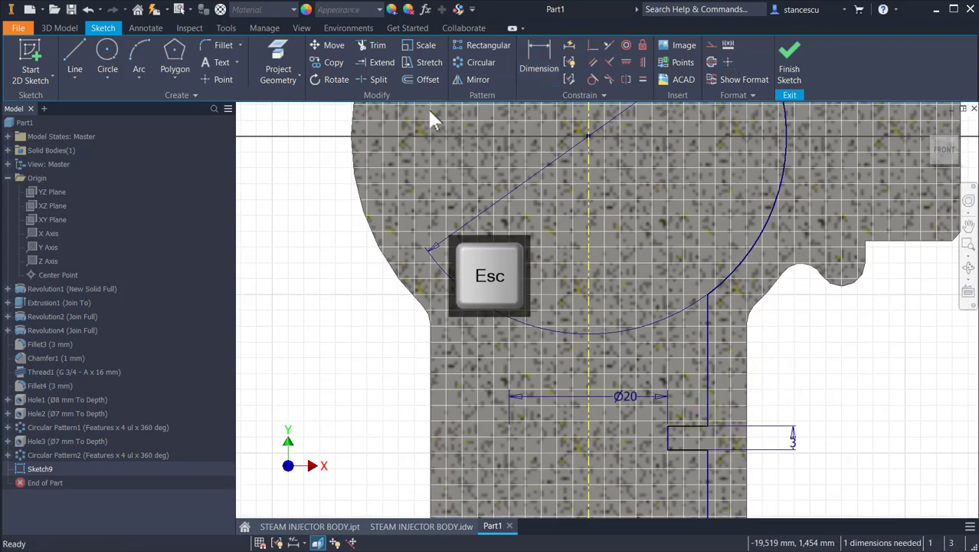
Dimension the vertical distance from the 50 mm arc's center to the upper edge of the lower 20 mm step as 30 mm
left_click(537, 54)
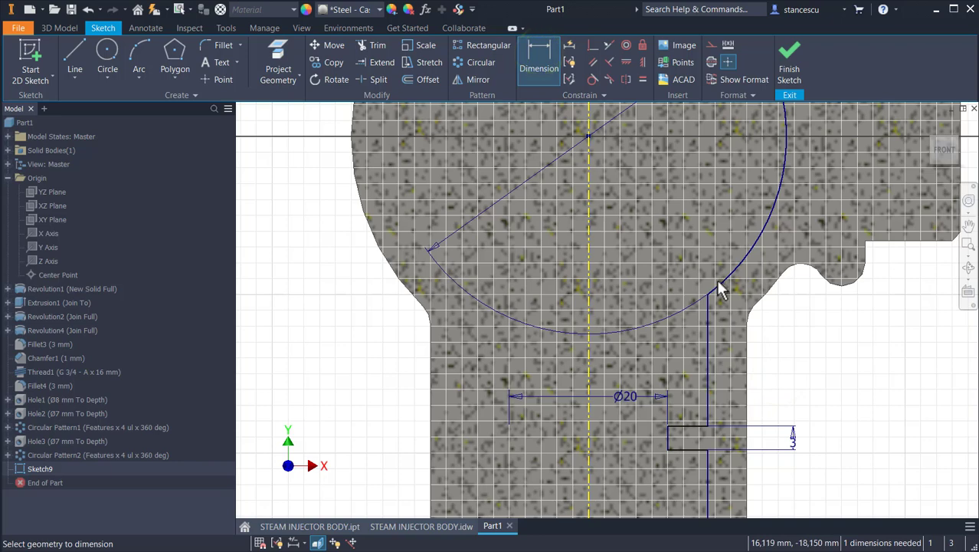
left_click(747, 267)
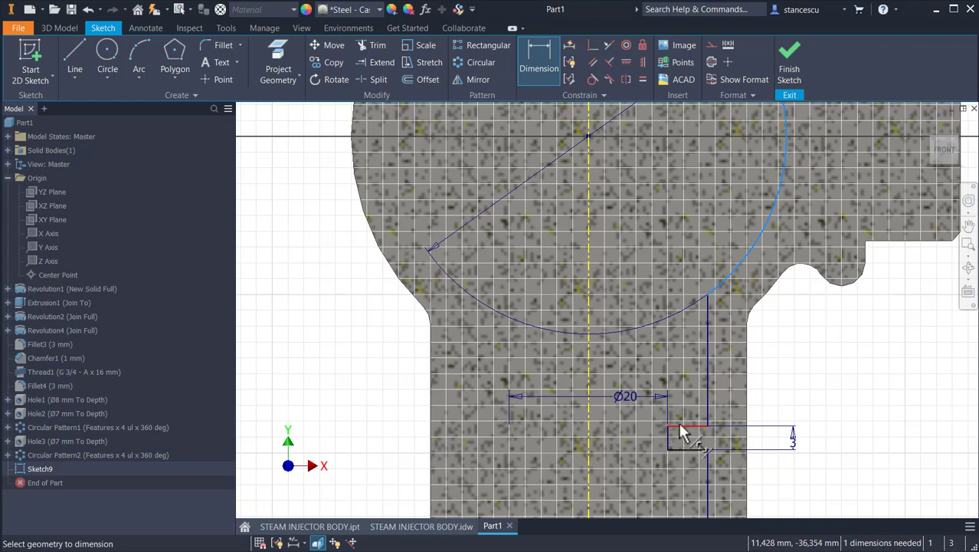
left_click(744, 428)
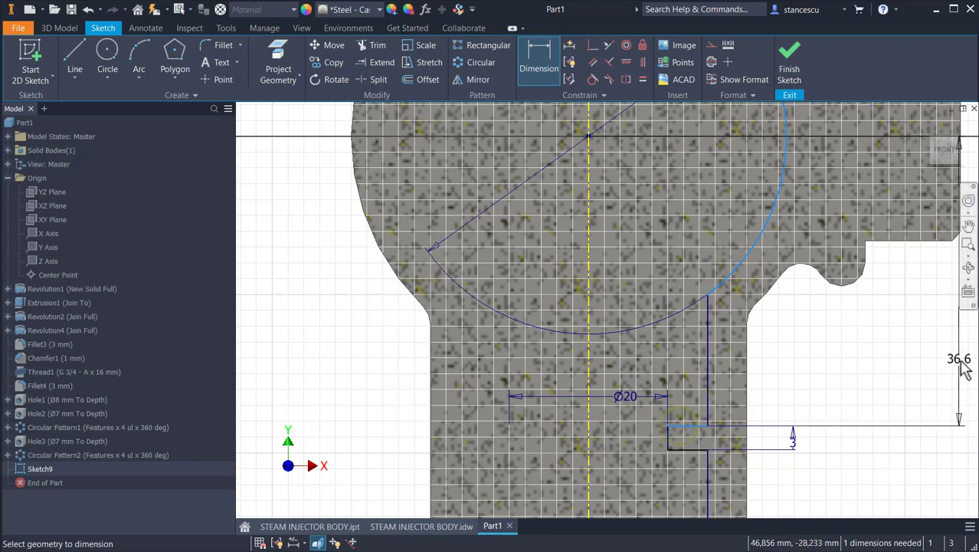
middle_click_drag(912, 368, 831, 436)
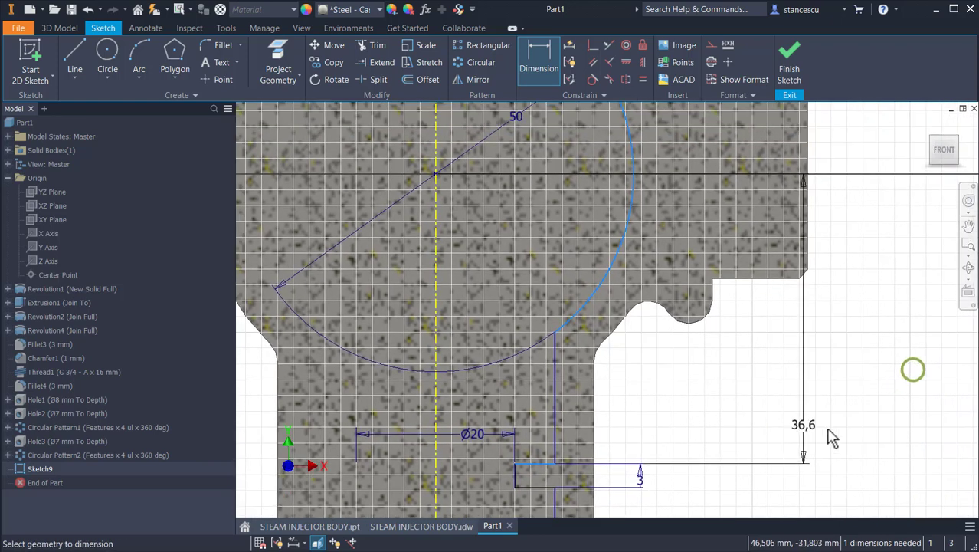
left_click(893, 332)
type("30")
key("Return")
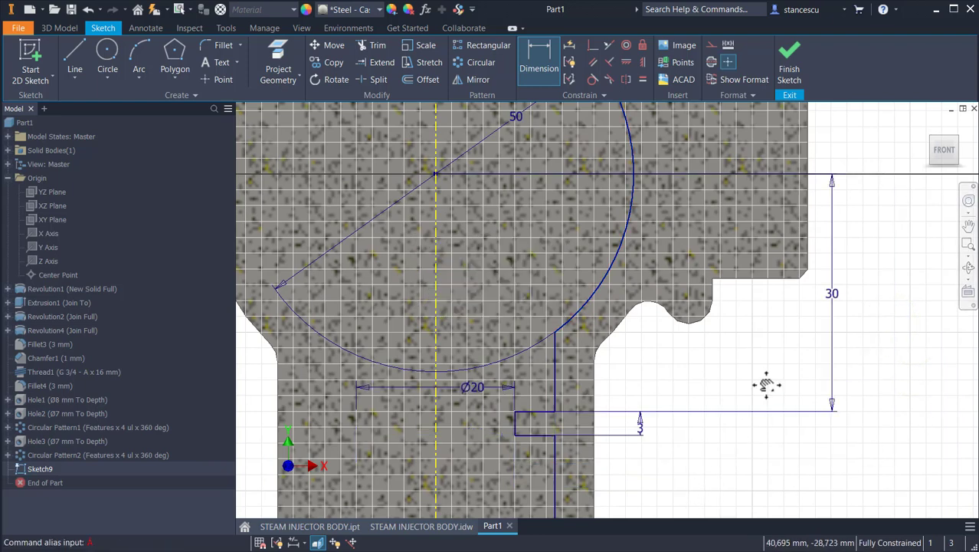
Reposition the far-out 3 mm dimension close to the upper flange and shift the 4 mm step-height dimension clear of its neighbours
middle_click_drag(766, 386, 785, 188)
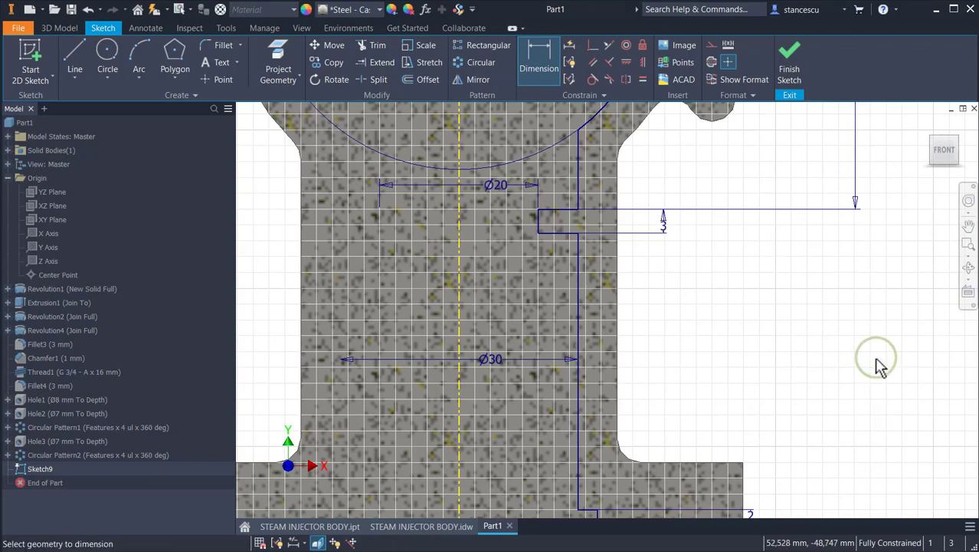
key("Home")
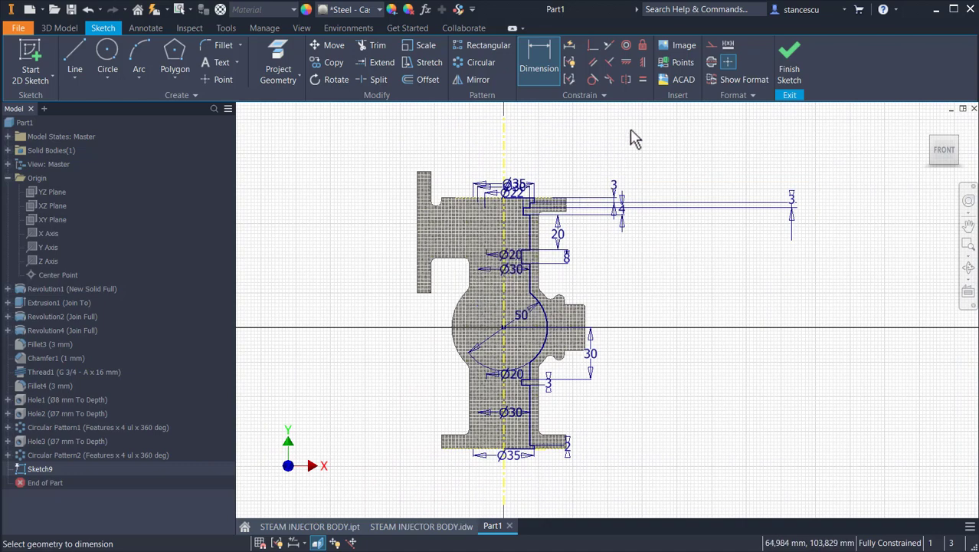
scroll(709, 195, "up", 3)
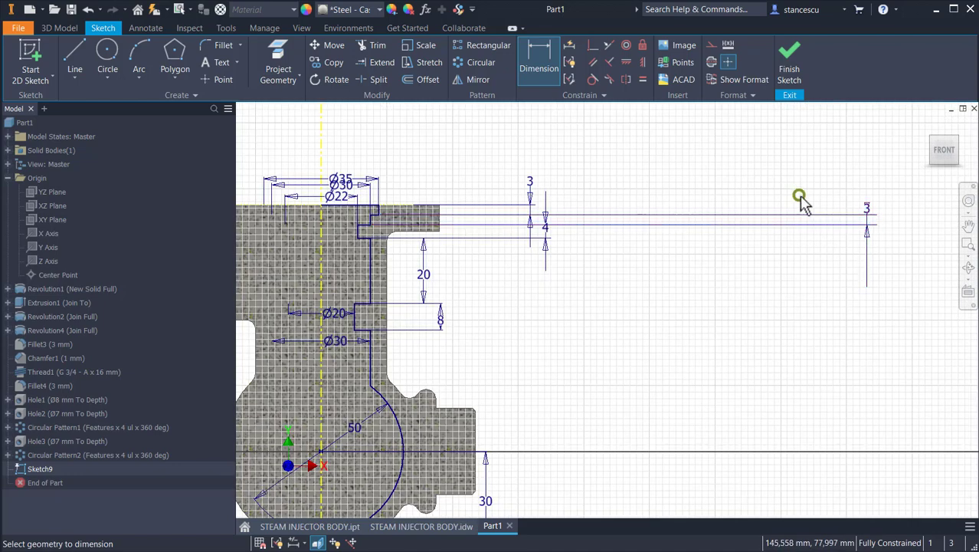
key("Escape")
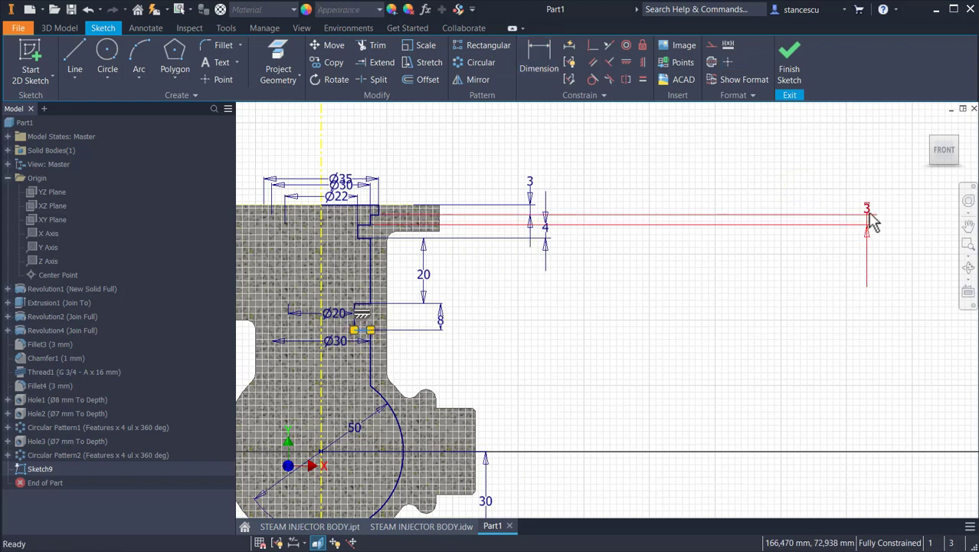
left_click(867, 218)
left_click(867, 210)
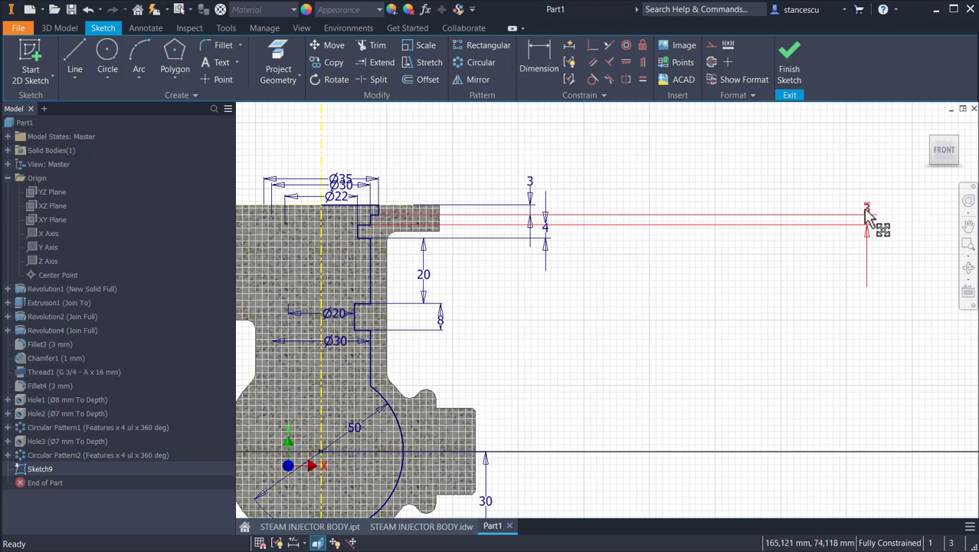
left_click_drag(867, 215, 560, 241)
left_click(645, 253)
left_click(697, 225)
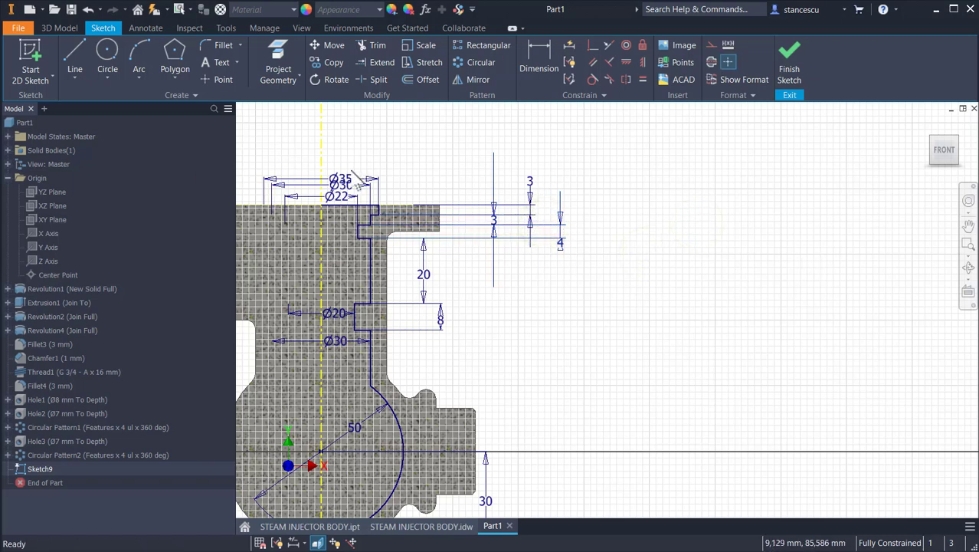
Raise the upper 35 mm and 30 mm diameter dimensions so they are evenly spaced above the 22 mm one
left_click_drag(349, 178, 351, 138)
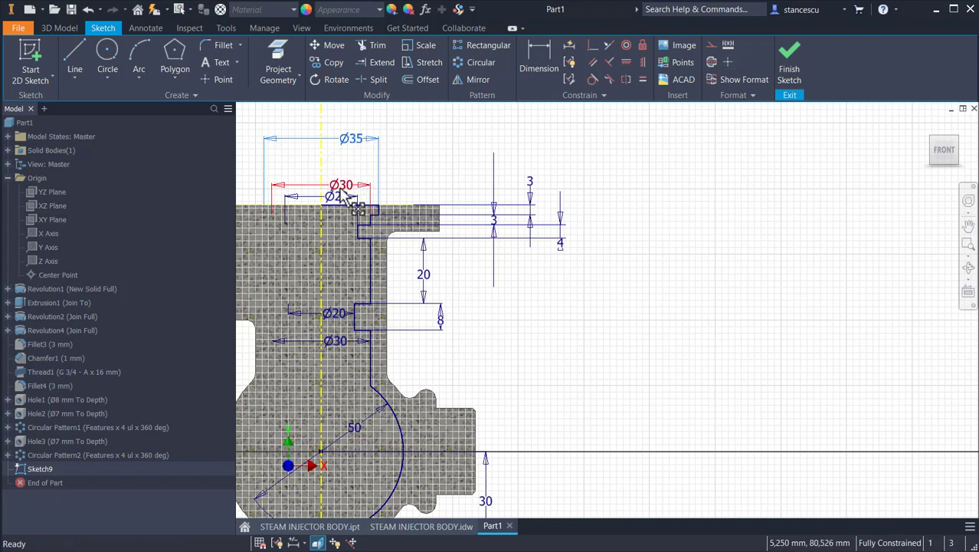
left_click_drag(345, 197, 346, 180)
left_click(688, 149)
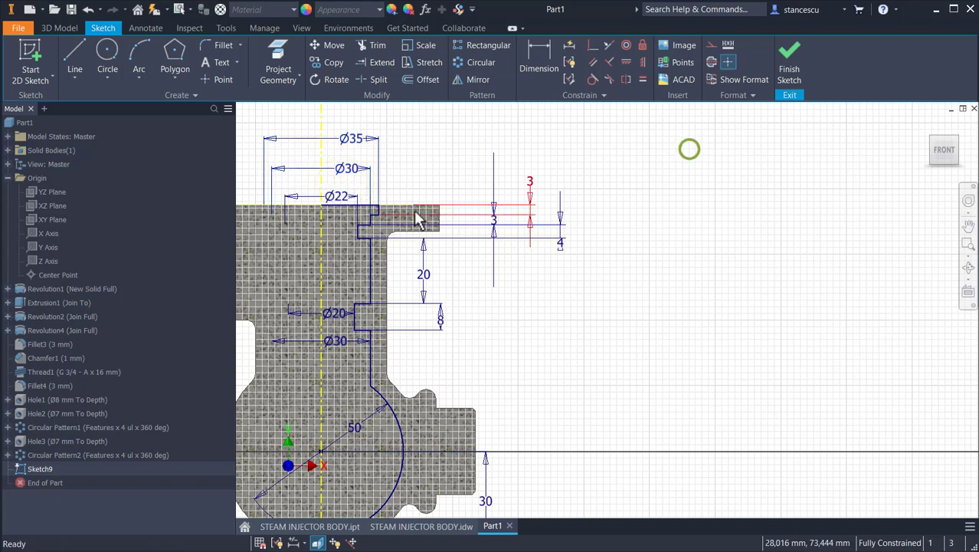
left_click(693, 199)
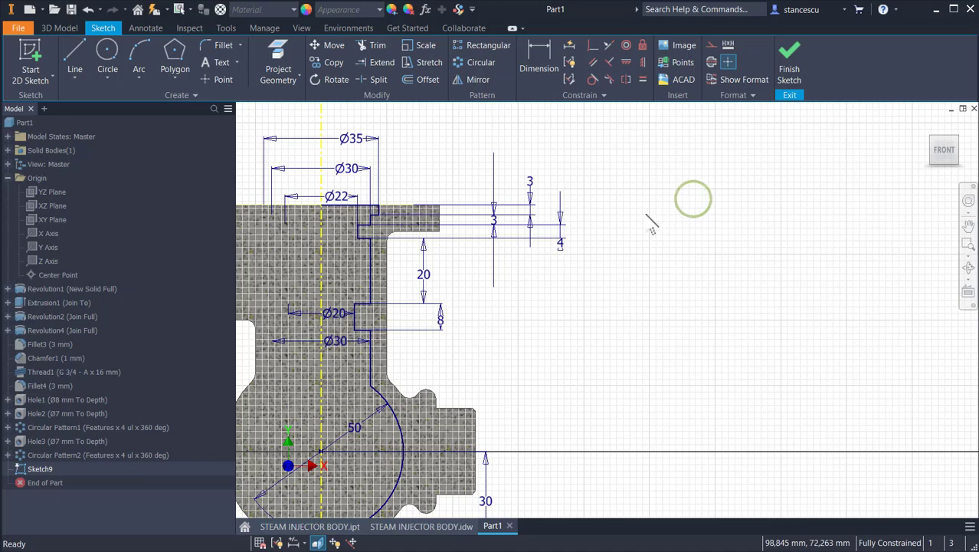
Finish the bore sketch and revolve its profile 360° about the vertical centerline as a cut through the body
key("F6")
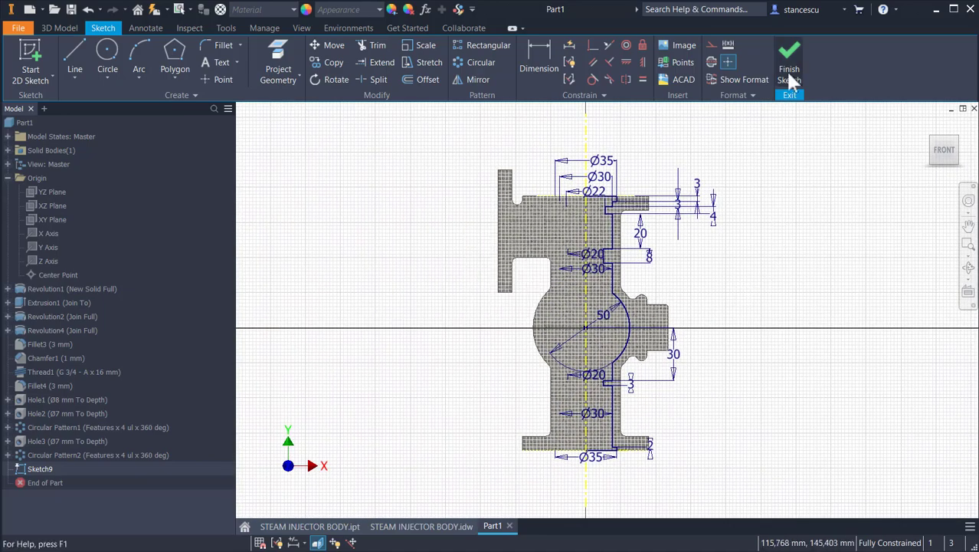
left_click(791, 73)
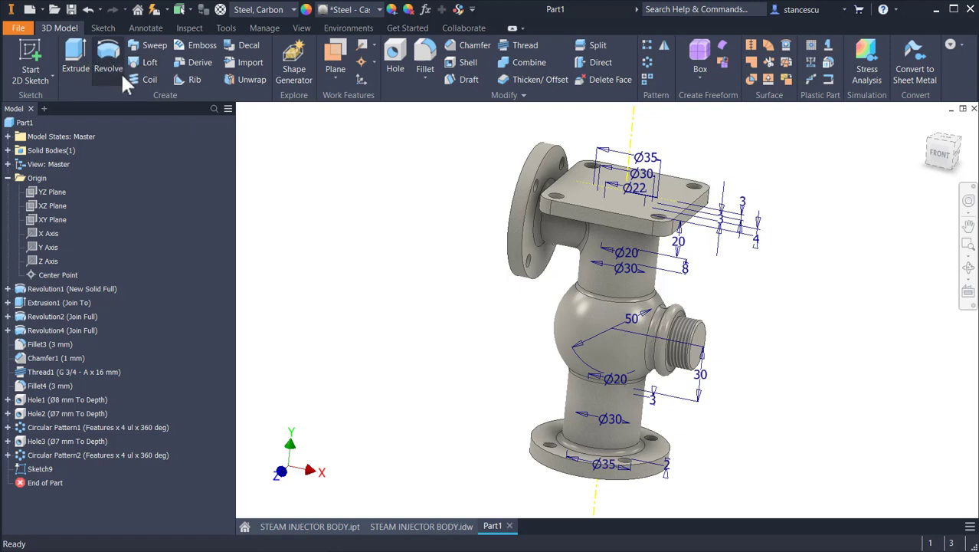
left_click(109, 61)
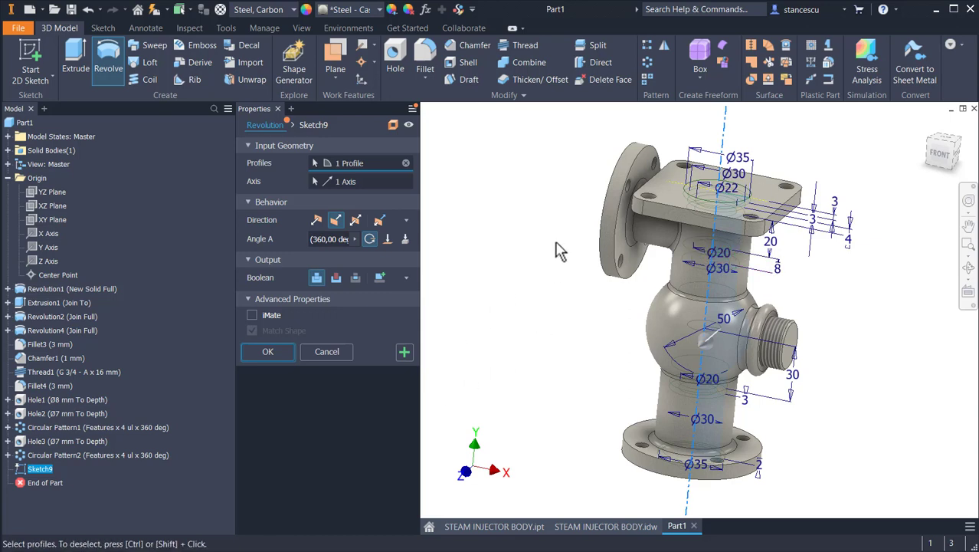
left_click(336, 277)
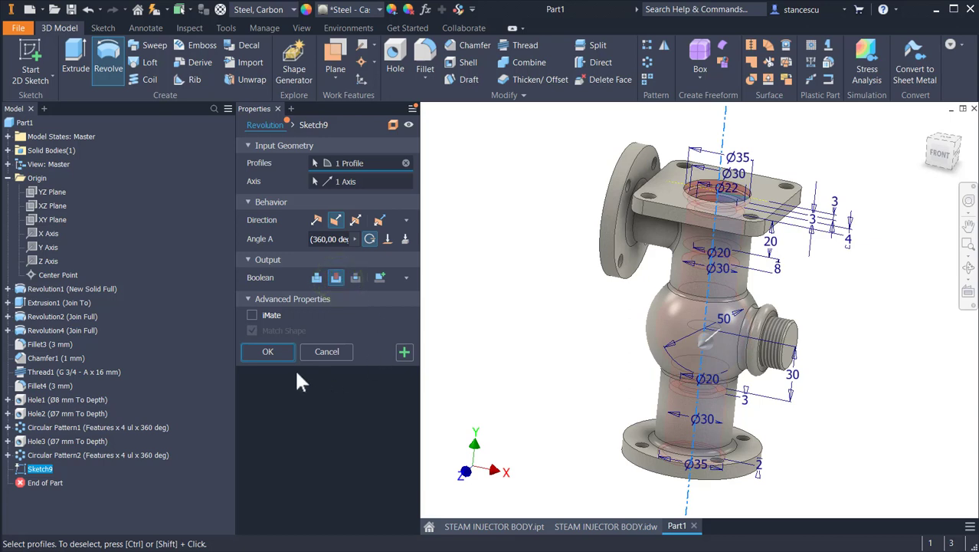
left_click(285, 351)
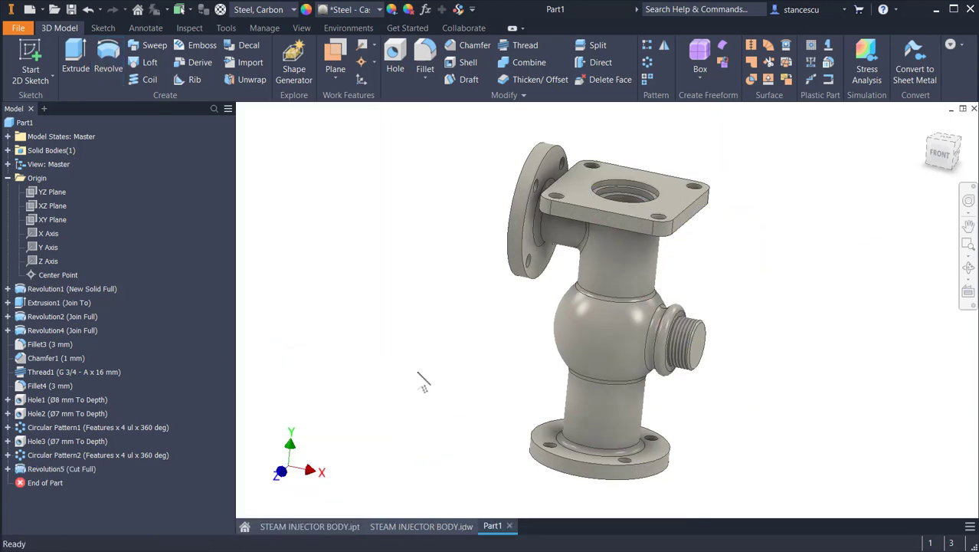
Return the model to its home view and bring up the STEAM INJECTOR BODY.idw drawing to consult it
key("F6")
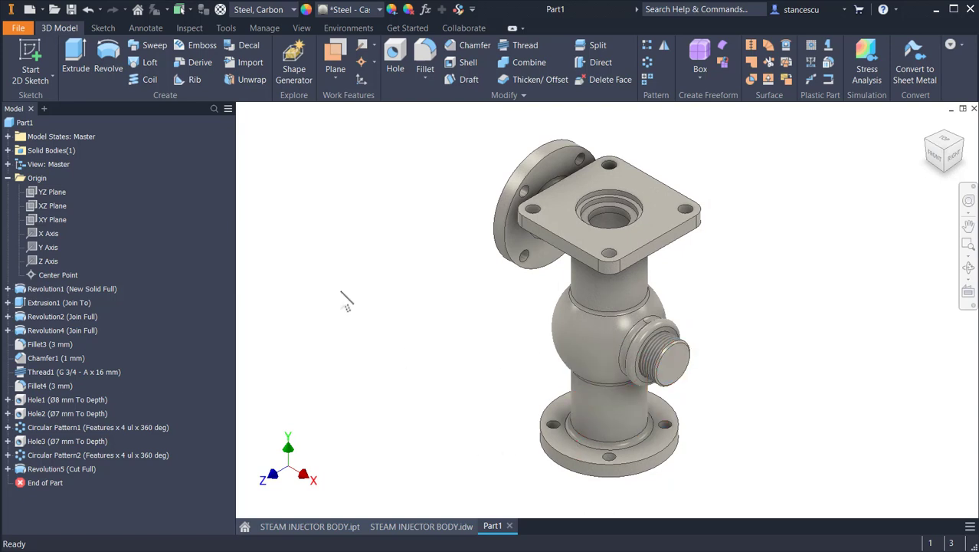
left_click(391, 529)
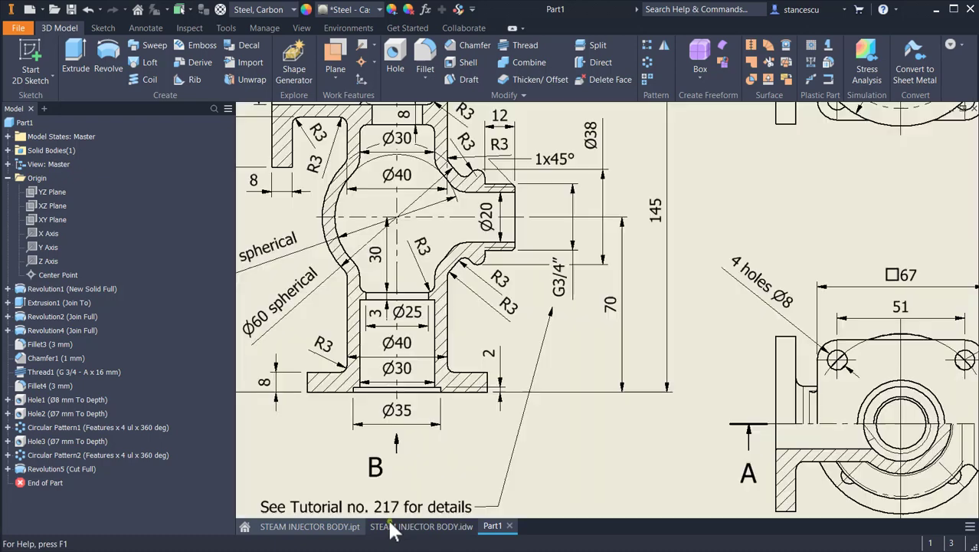
Check the bore diameter of the threaded side outlet on the drawing and return to Part1
left_click(482, 214)
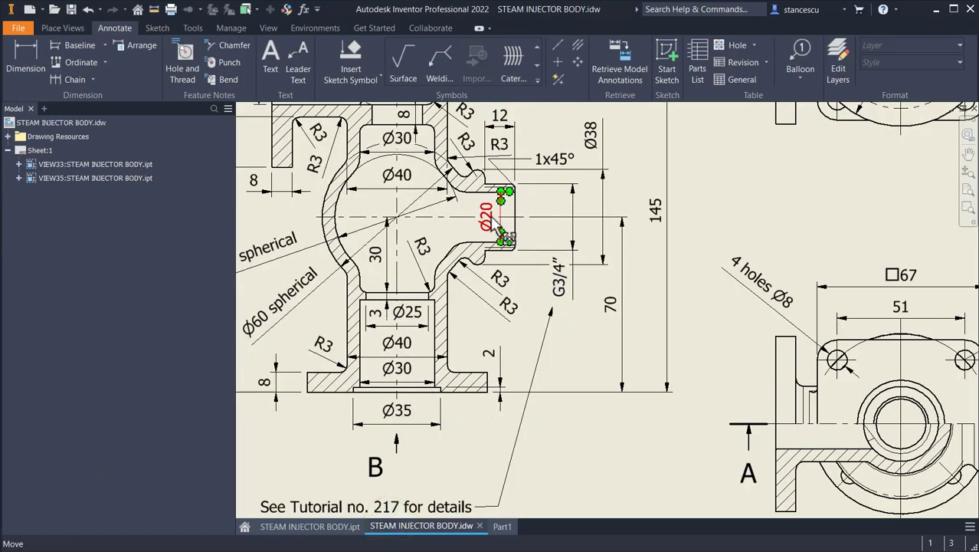
key("Escape")
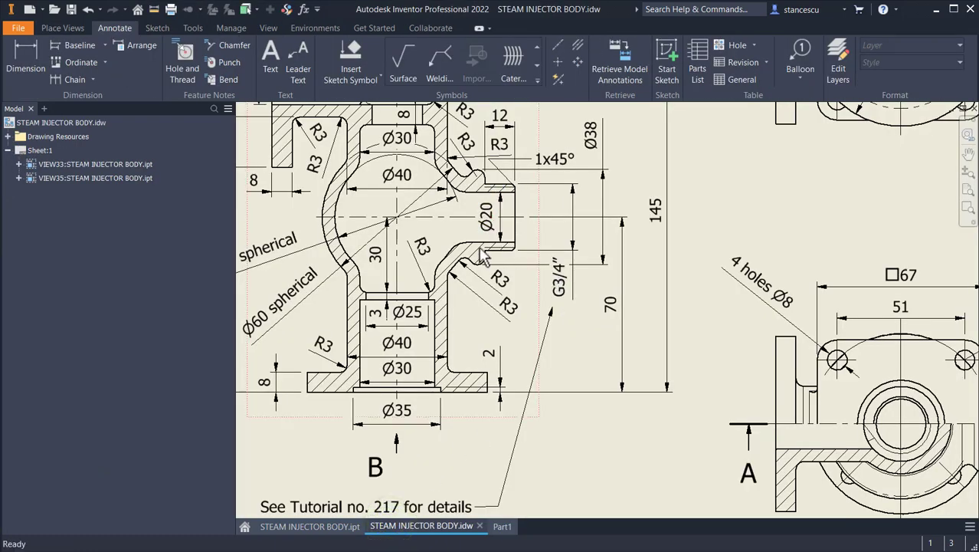
left_click(500, 526)
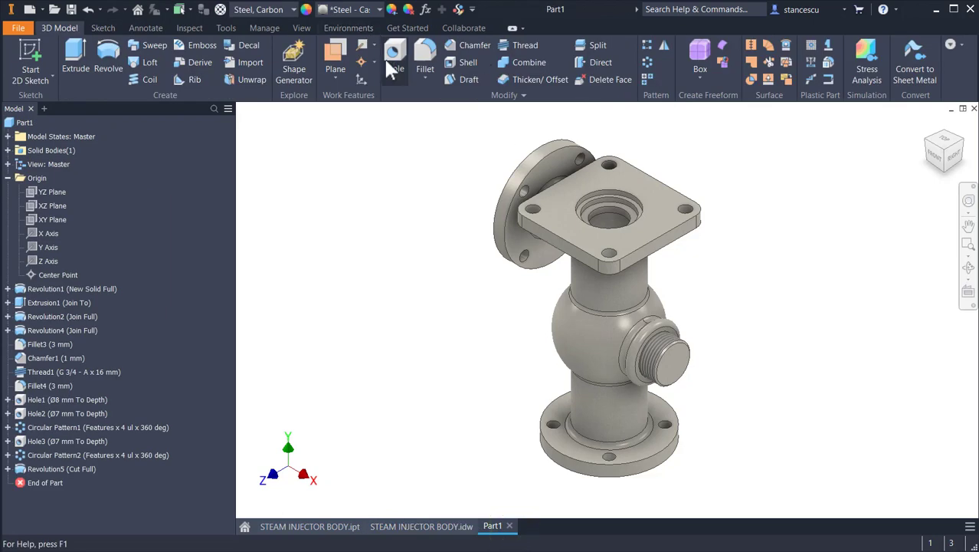
Place a simple 20 mm hole on the end face of the threaded outlet, concentric with its circular edge
left_click(425, 57)
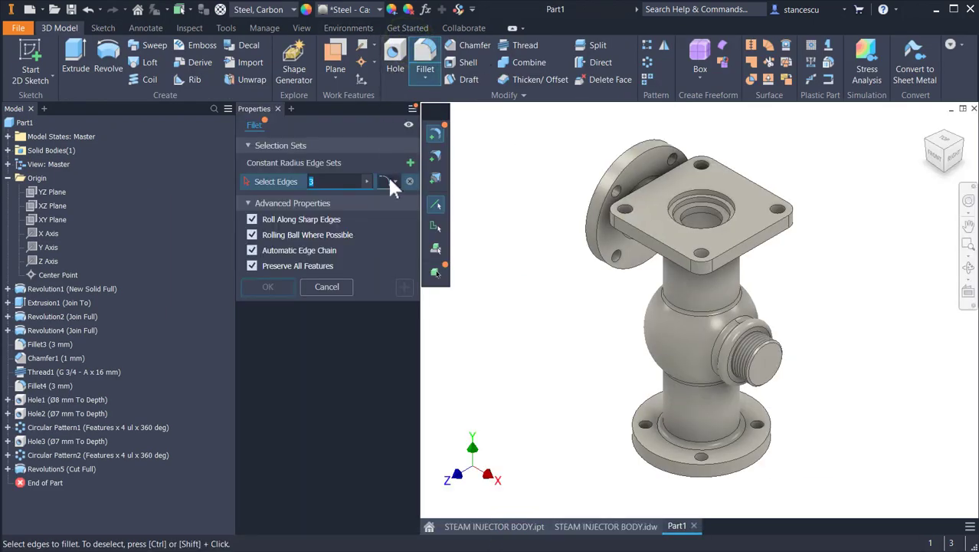
key("Escape")
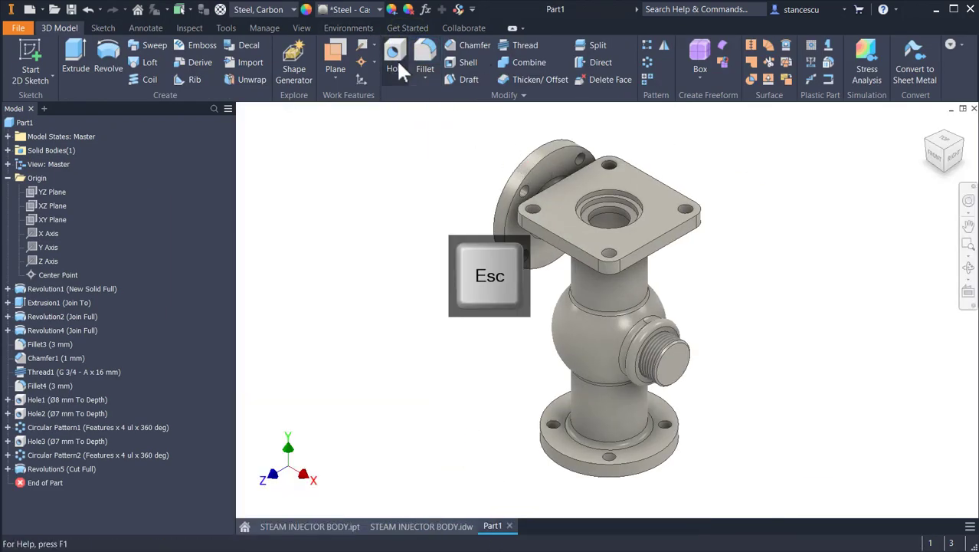
left_click(395, 57)
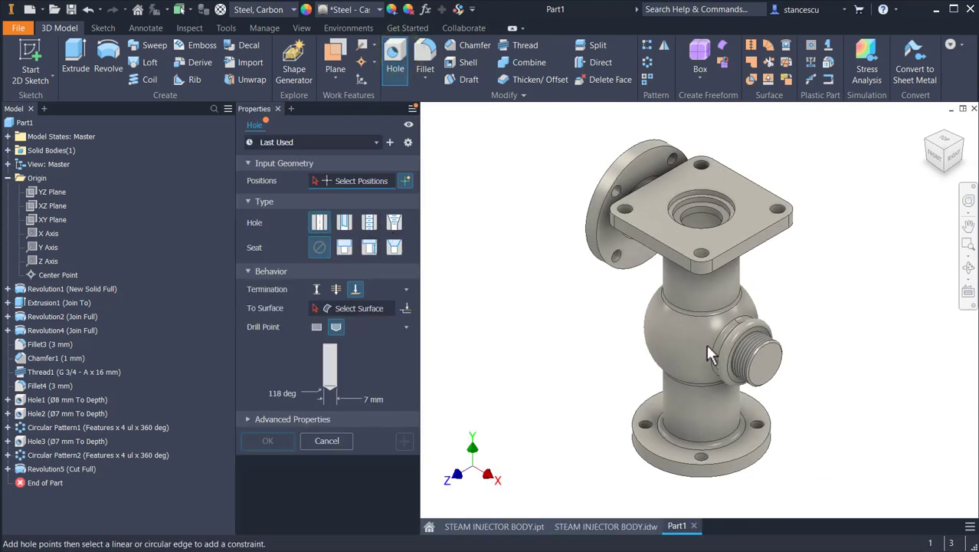
left_click(768, 374)
scroll(812, 331, "up", 3)
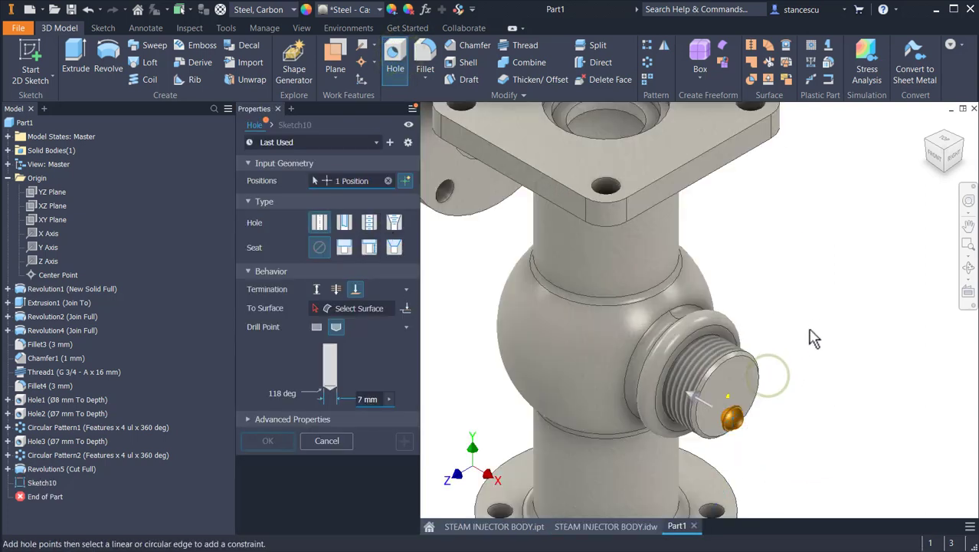
left_click(747, 367)
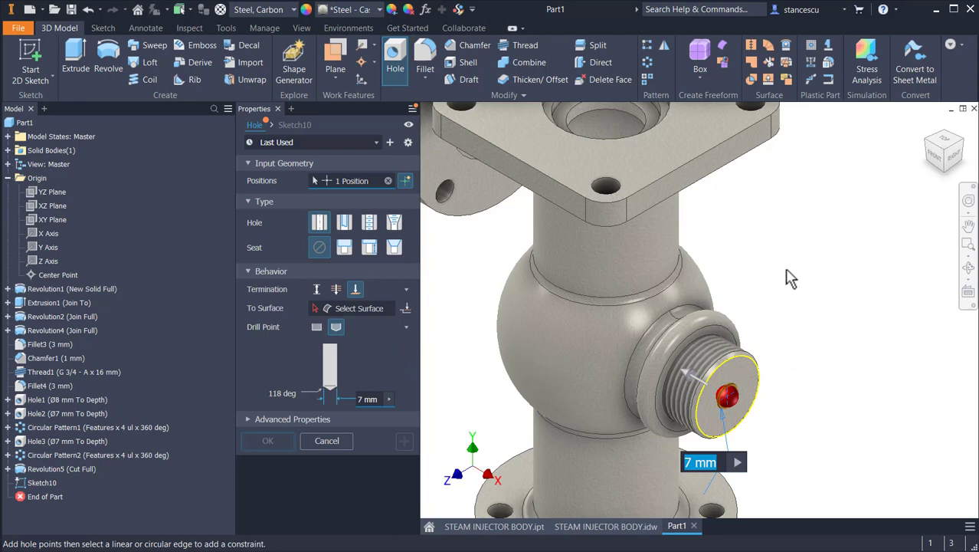
type("20")
key("Return")
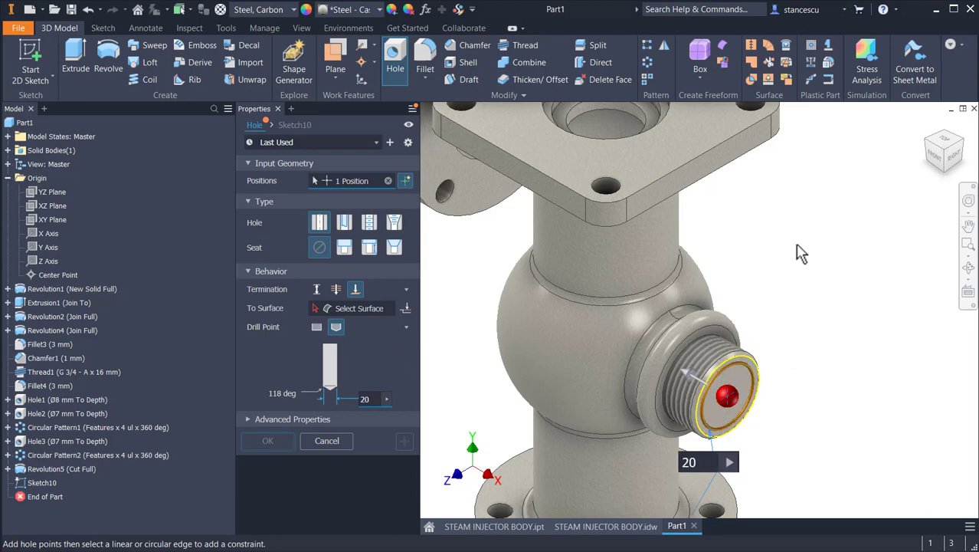
End the outlet hole at the inner surface of the spherical cavity and create it
left_click(315, 308)
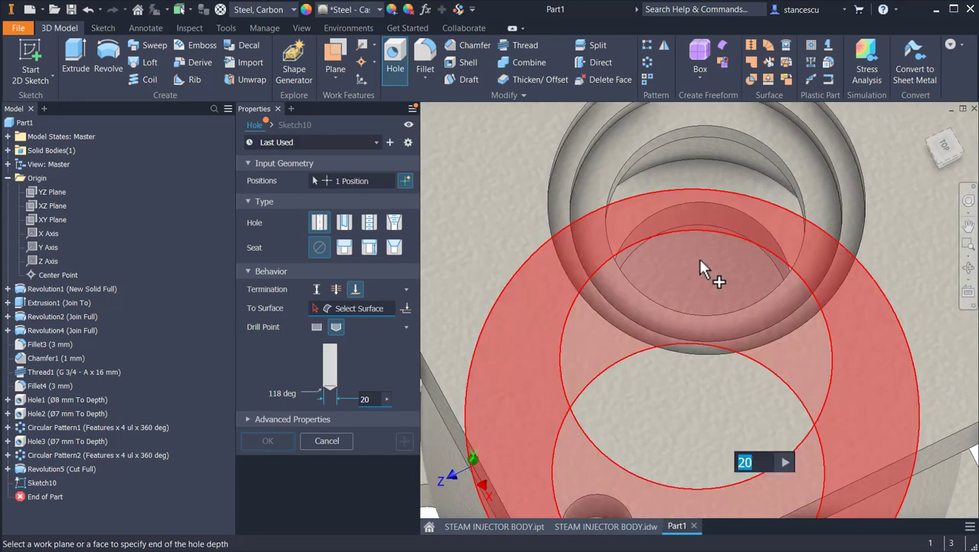
left_click(699, 257)
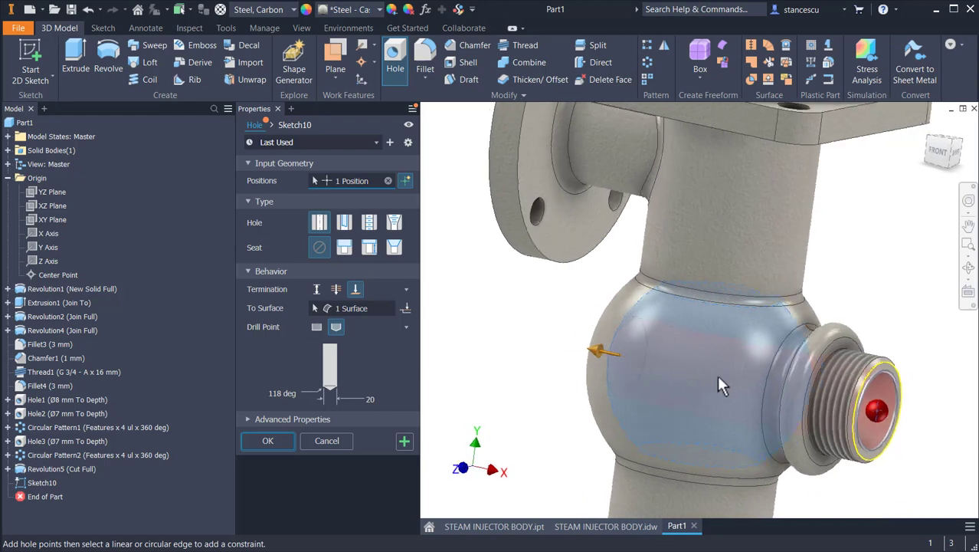
left_click(265, 441)
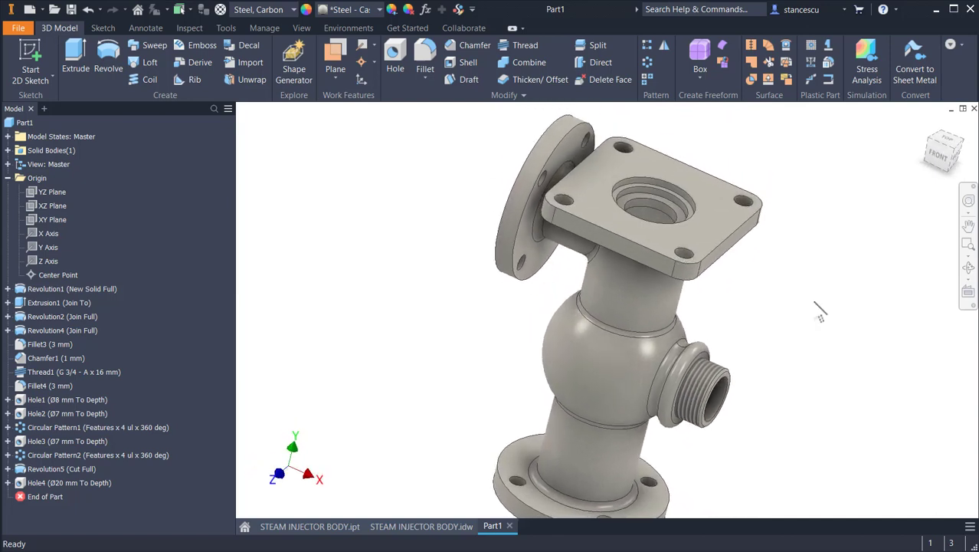
Consult the full sheet of the STEAM INJECTOR BODY.idw drawing and return to Part1 in its home view
key("F6")
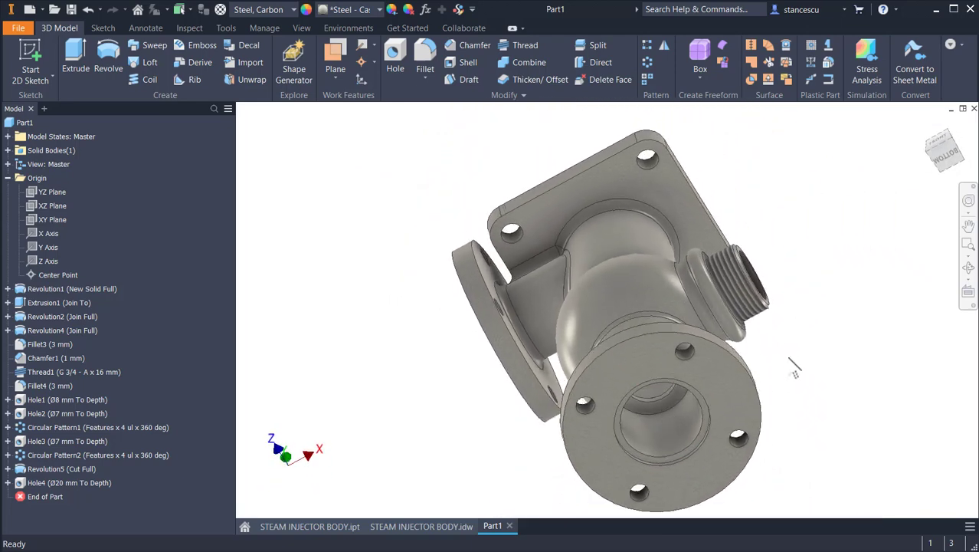
left_click(420, 525)
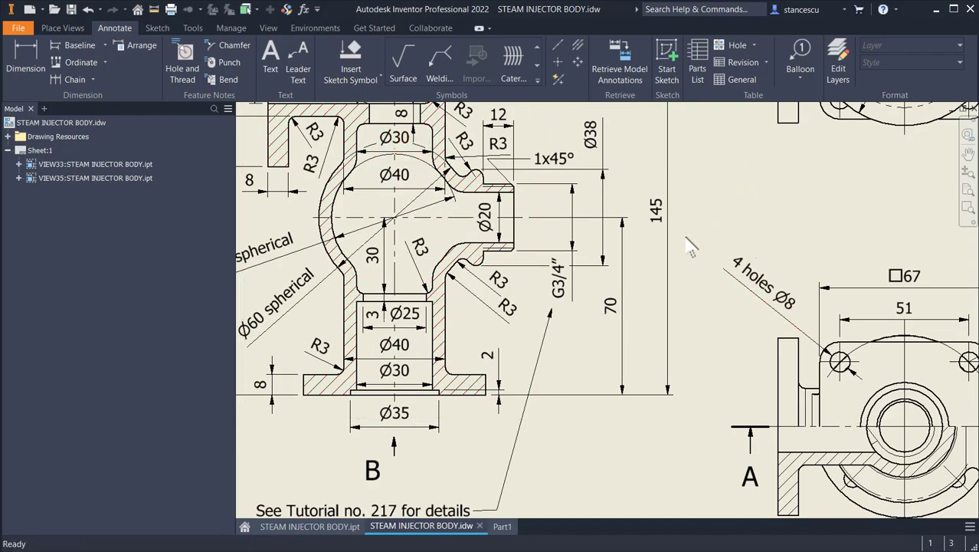
key("Home")
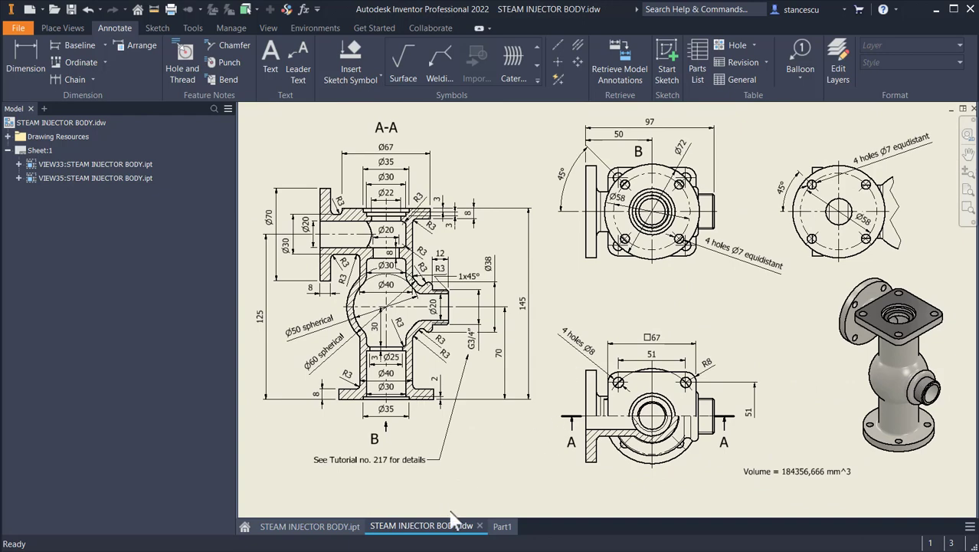
left_click(499, 526)
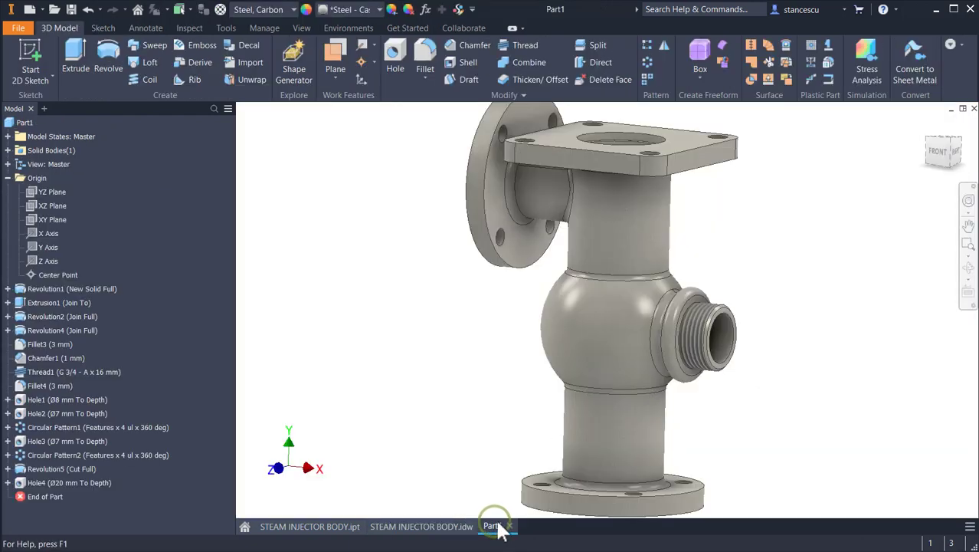
key("F6")
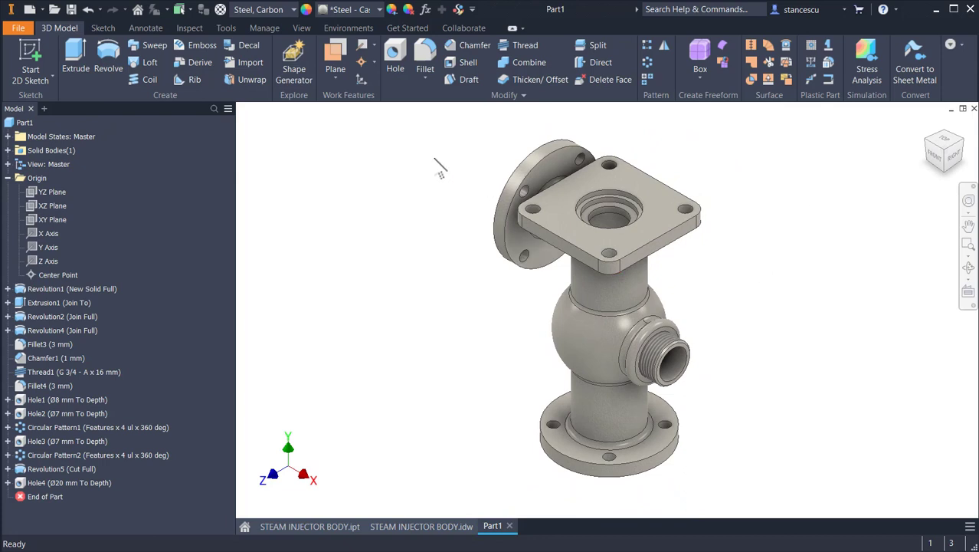
Show the body in a half section view cut along the XY Plane with no offset
left_click(299, 28)
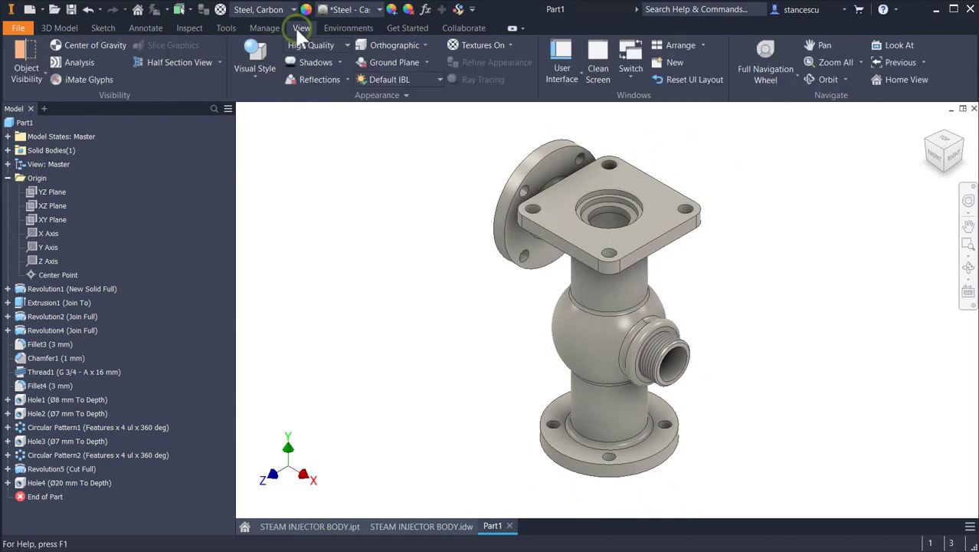
left_click(208, 60)
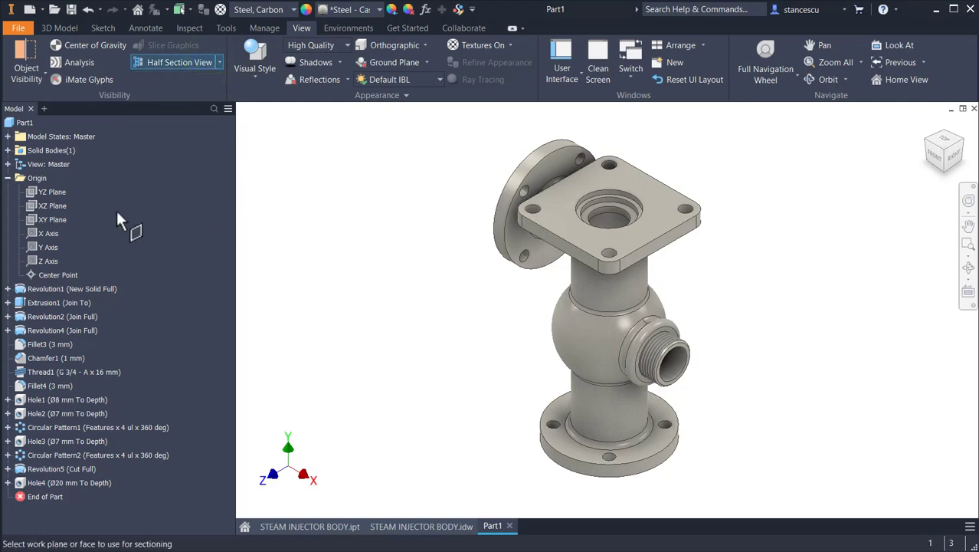
left_click(57, 221)
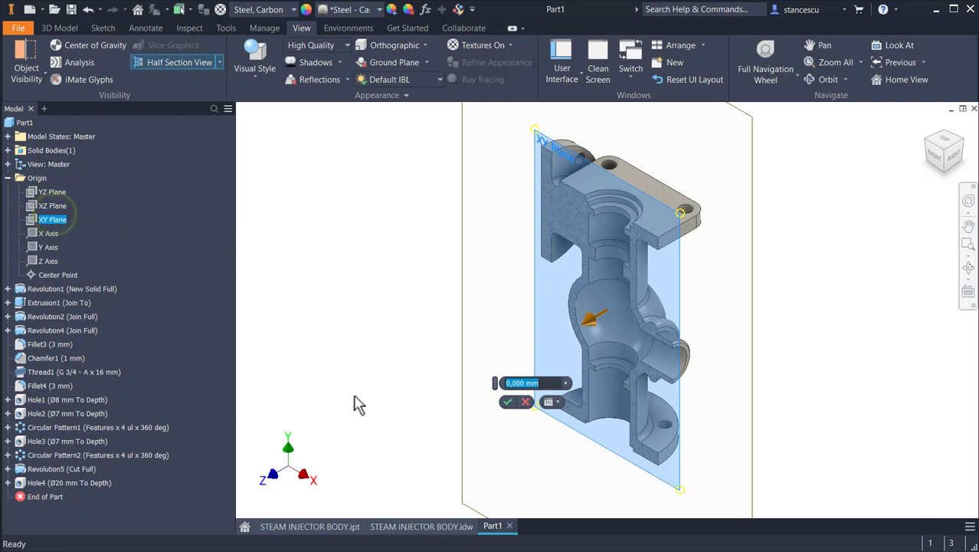
left_click(506, 401)
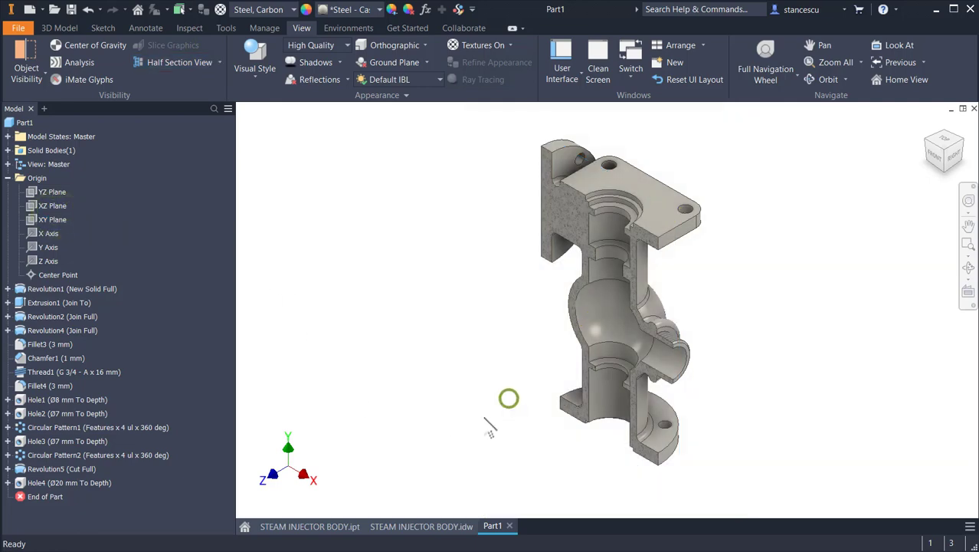
Place a simple 20 mm hole on the outer face of the vertical round side flange, concentric with the flange edge
scroll(678, 285, "down", 3)
scroll(674, 284, "down", 6)
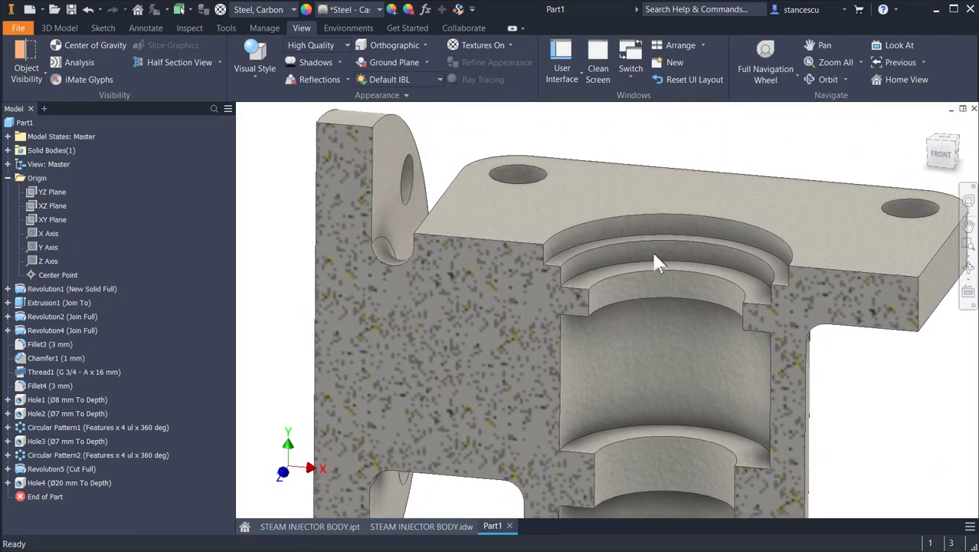
middle_click_drag(653, 253, 651, 245, "shift")
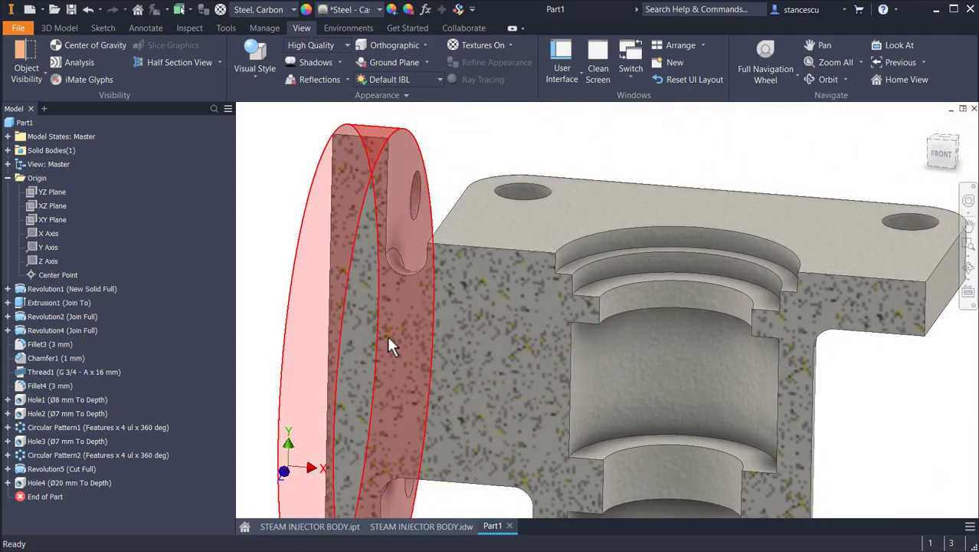
scroll(546, 358, "up", 2)
middle_click_drag(546, 358, 501, 344, "shift")
scroll(518, 355, "up", 1)
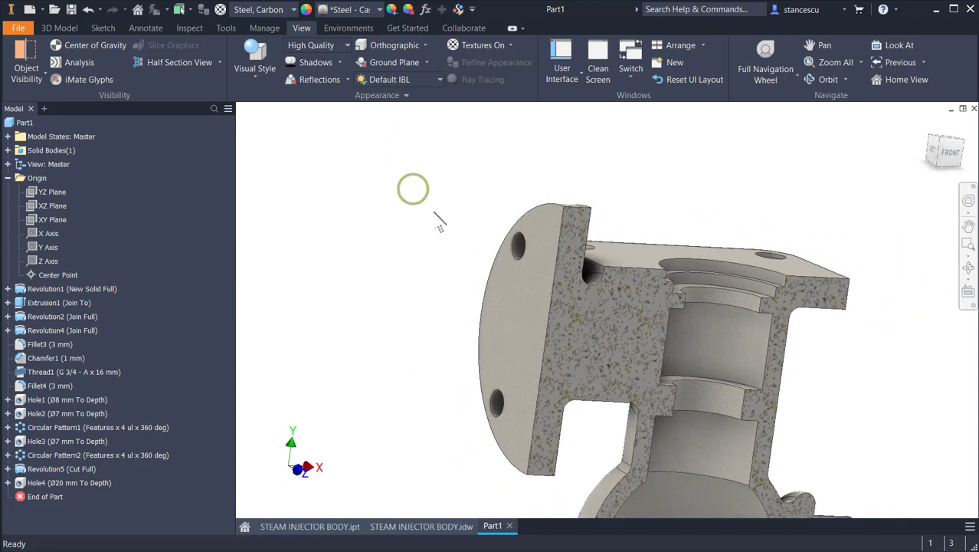
middle_click_drag(433, 213, 470, 215, "shift")
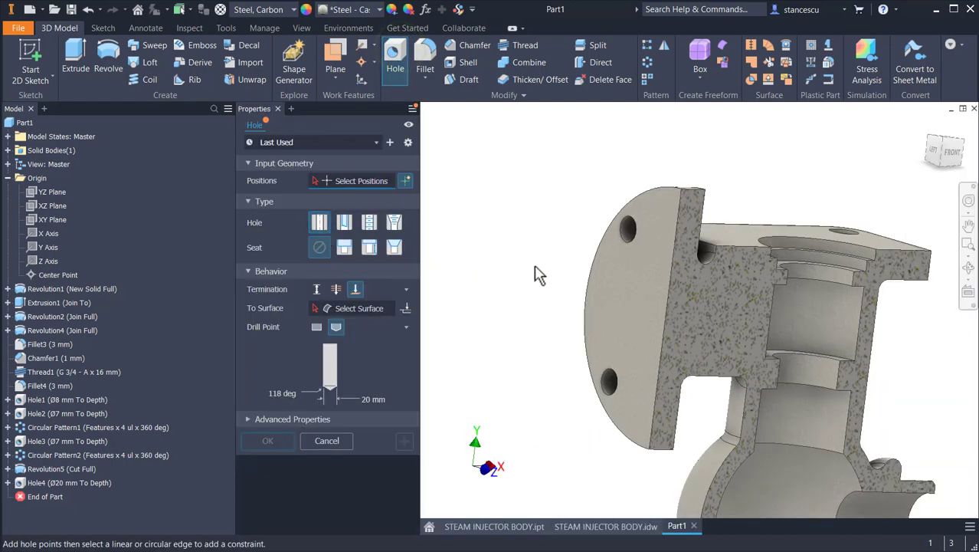
left_click(613, 292)
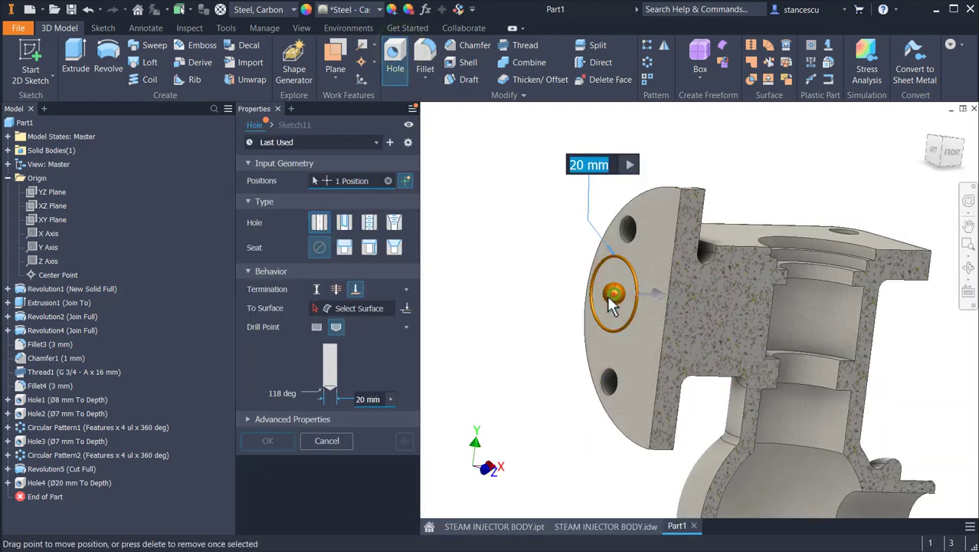
left_click(611, 230)
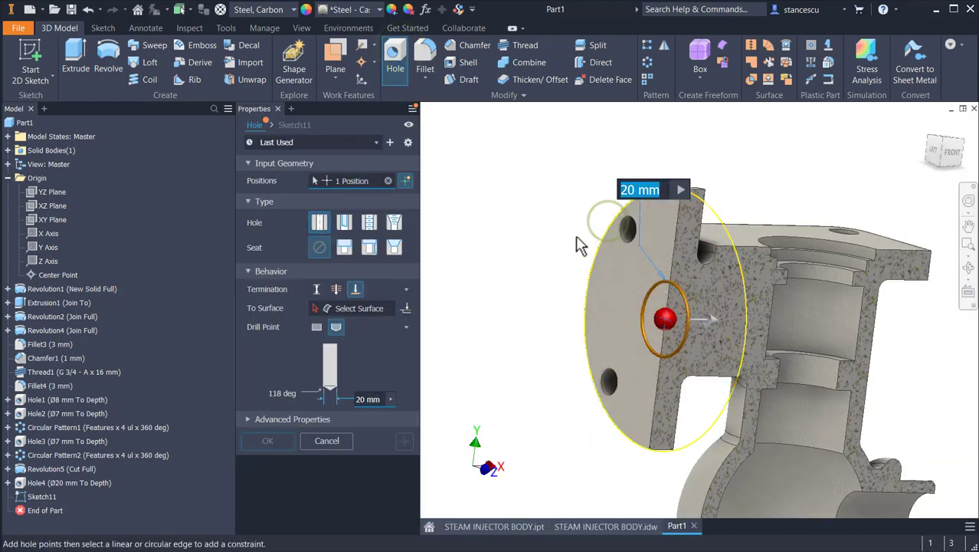
End the flange hole at the cylindrical wall of the upper bore chamber and create it
left_click(313, 307)
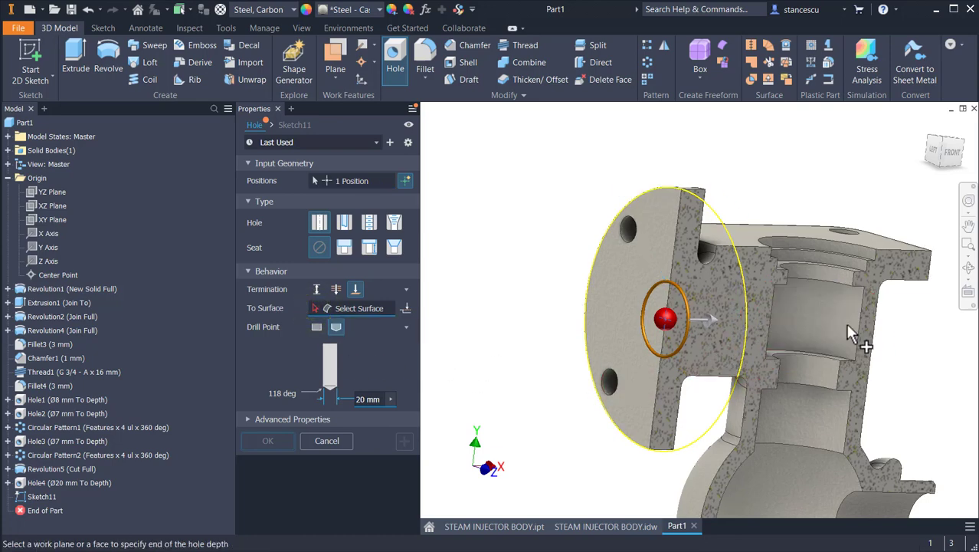
scroll(838, 318, "up", 2)
left_click(860, 306)
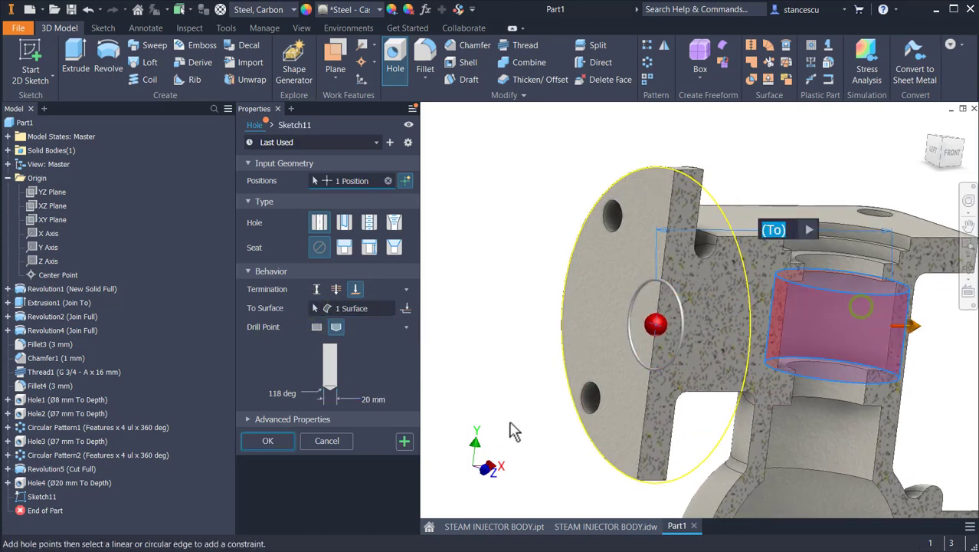
middle_click_drag(497, 432, 874, 328, "shift")
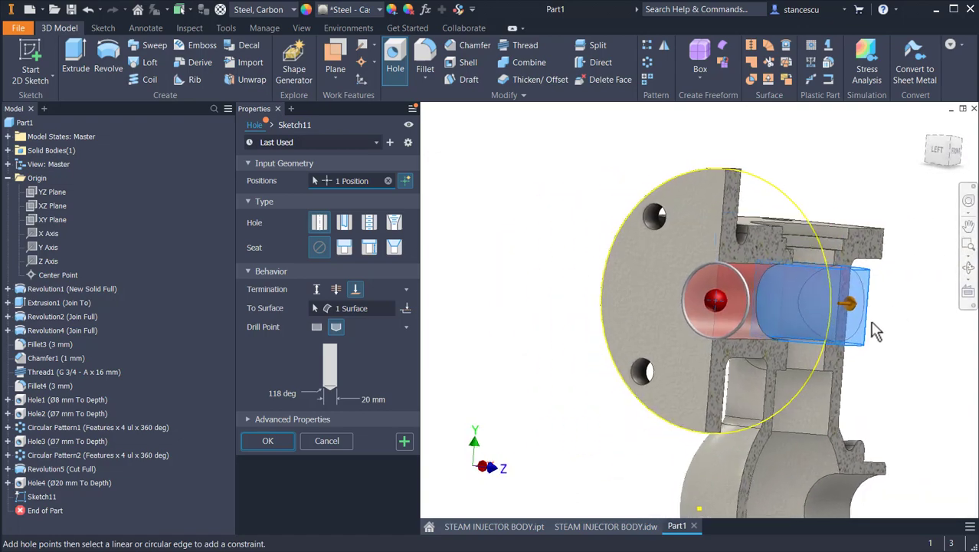
left_click(264, 441)
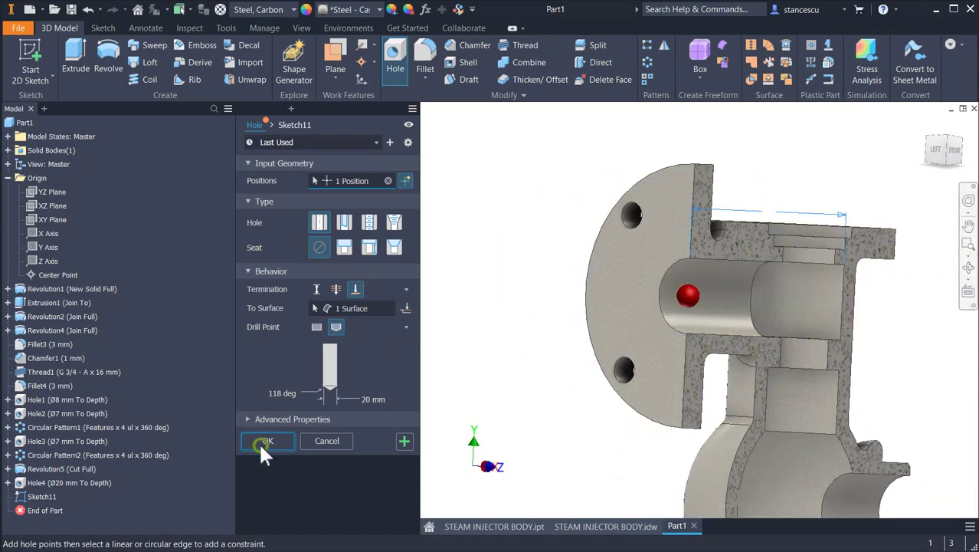
Examine the sectioned body where the flange bore meets the upper chamber and select the chamber's upper inner edge
middle_click_drag(523, 350, 473, 340, "shift")
middle_click_drag(733, 311, 705, 200, "shift")
scroll(705, 199, "down", 3)
middle_click_drag(678, 334, 765, 277, "shift")
scroll(766, 243, "up", 2)
scroll(764, 278, "up", 3)
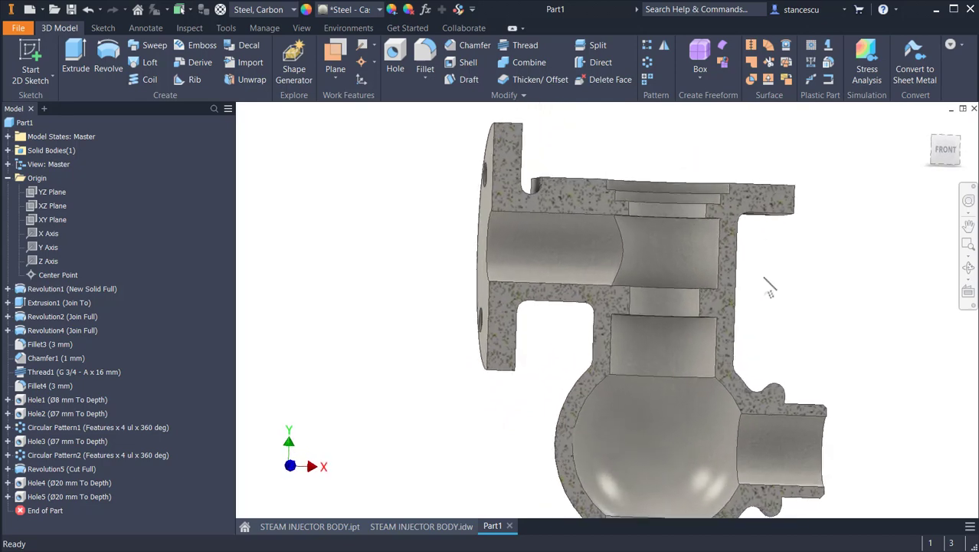
middle_click_drag(674, 232, 653, 250, "shift")
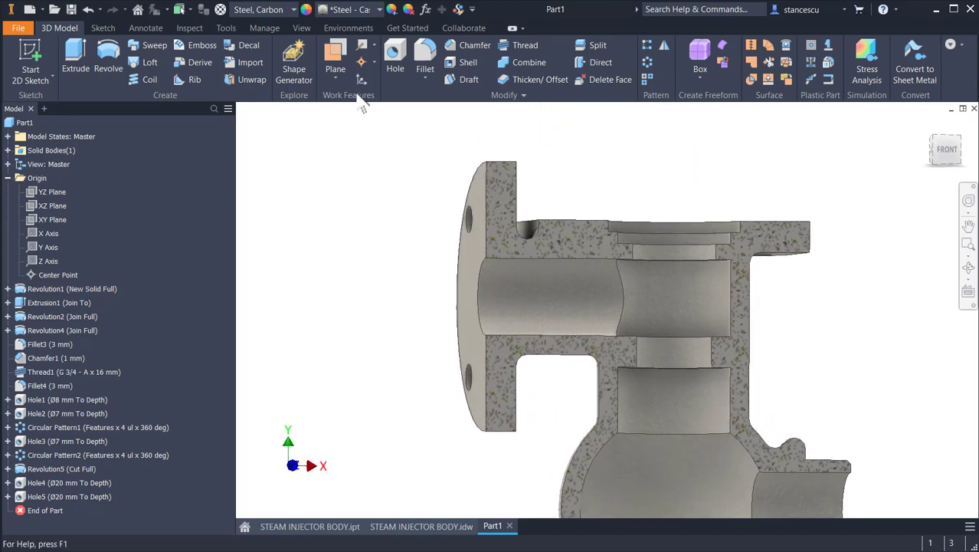
middle_click_drag(340, 168, 758, 261, "shift")
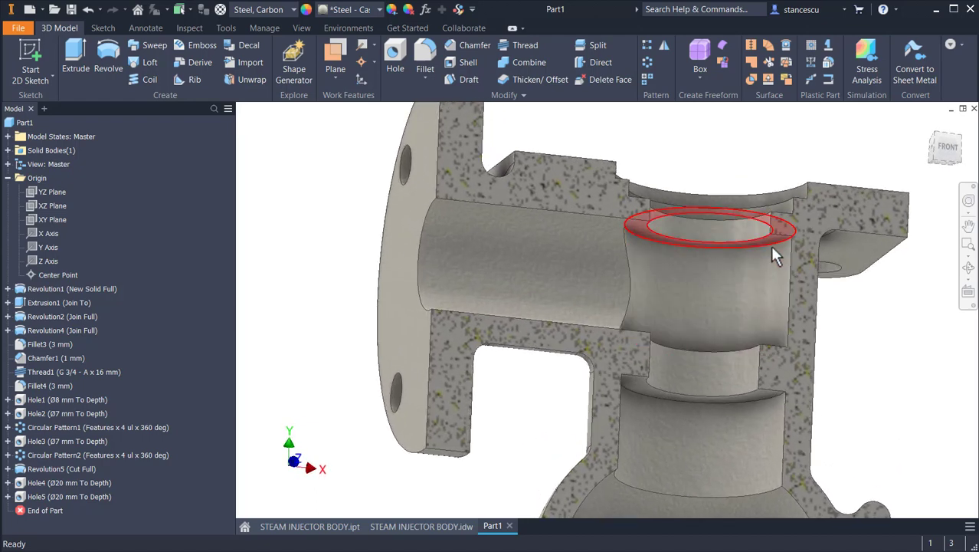
left_click(765, 248)
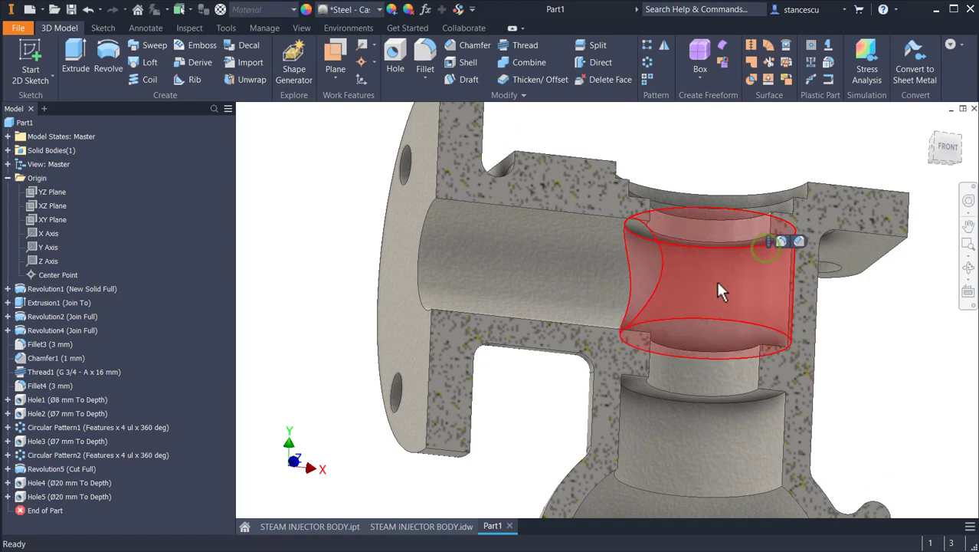
Set up a 3 mm fillet on both upper chamber edges, the next chamber's top edge, and the spherical cavity's bottom and top bore edges
key("f")
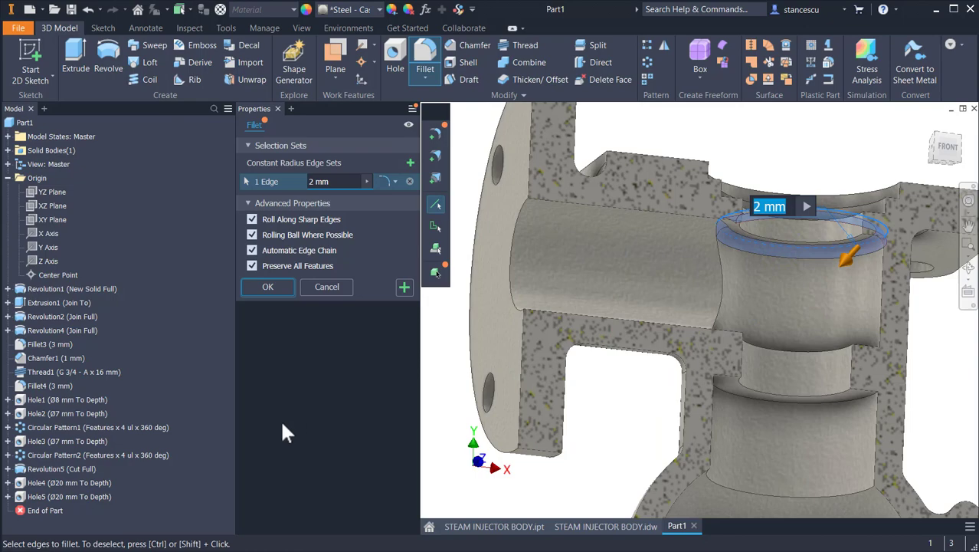
middle_click_drag(789, 308, 849, 375, "shift")
left_click(856, 335)
left_click(854, 368)
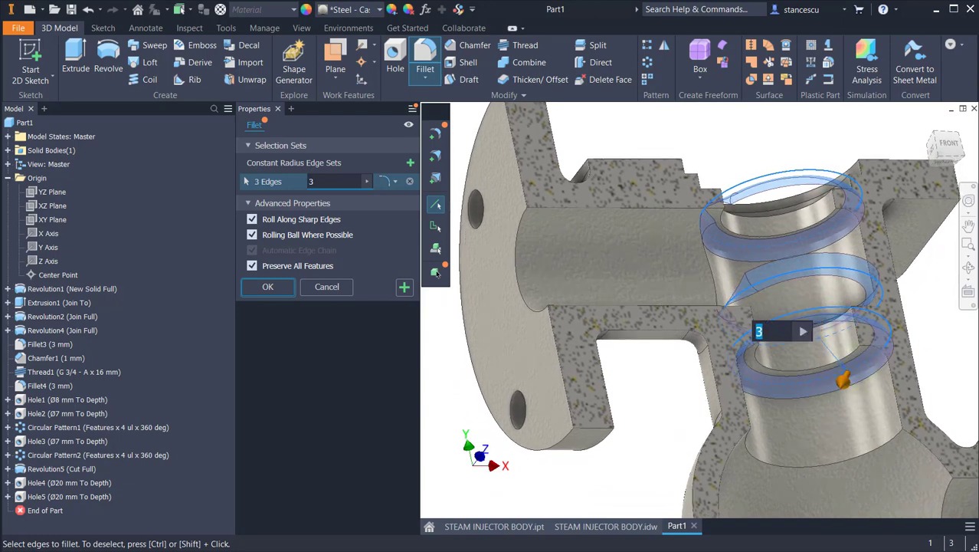
middle_click_drag(853, 370, 780, 410, "shift")
left_click(784, 426)
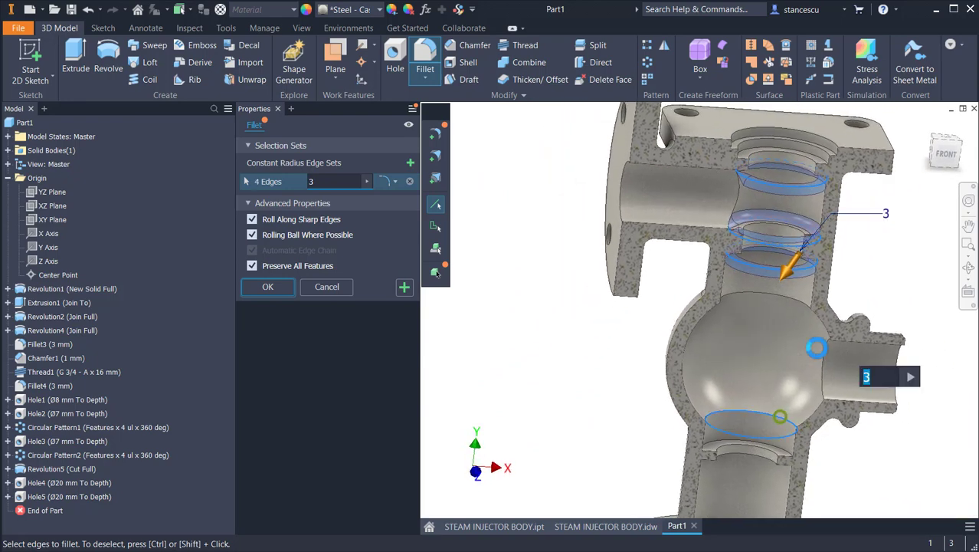
left_click(801, 307)
Add the threaded side bore's edge at the sphere and the lower edge of the short chamber below the sphere, and create the fillet
middle_click_drag(764, 434, 841, 358, "shift")
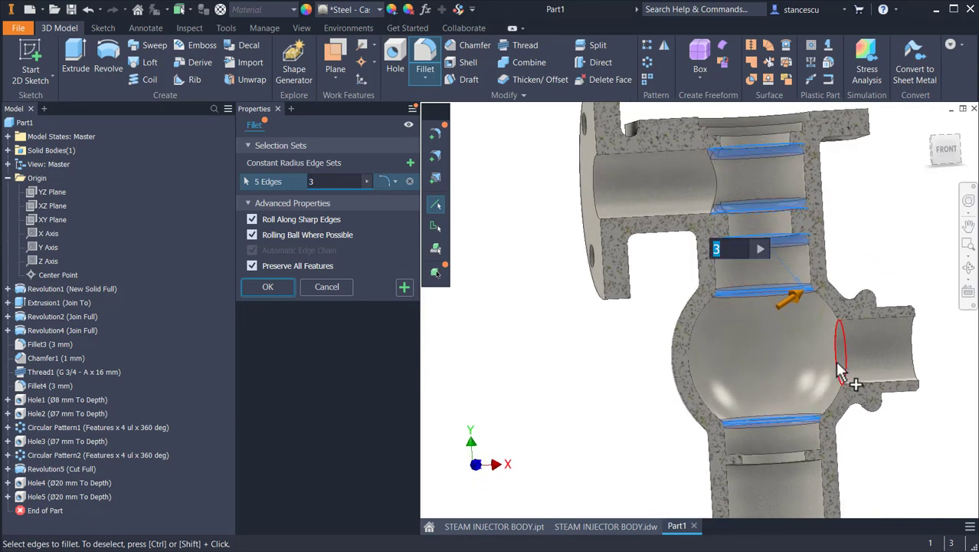
left_click(832, 360)
middle_click_drag(832, 360, 900, 340, "shift")
scroll(942, 363, "up", 3)
middle_click_drag(947, 373, 876, 333, "shift")
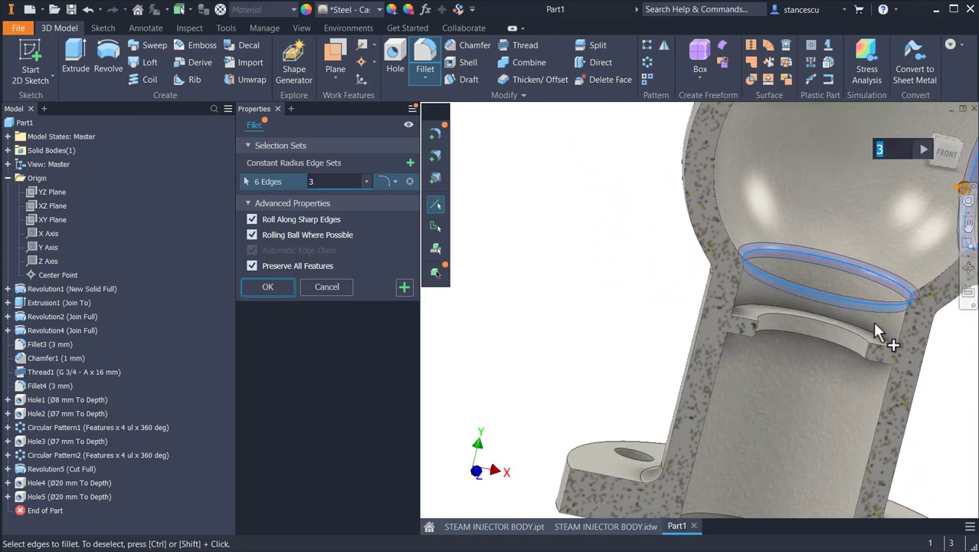
left_click(881, 341)
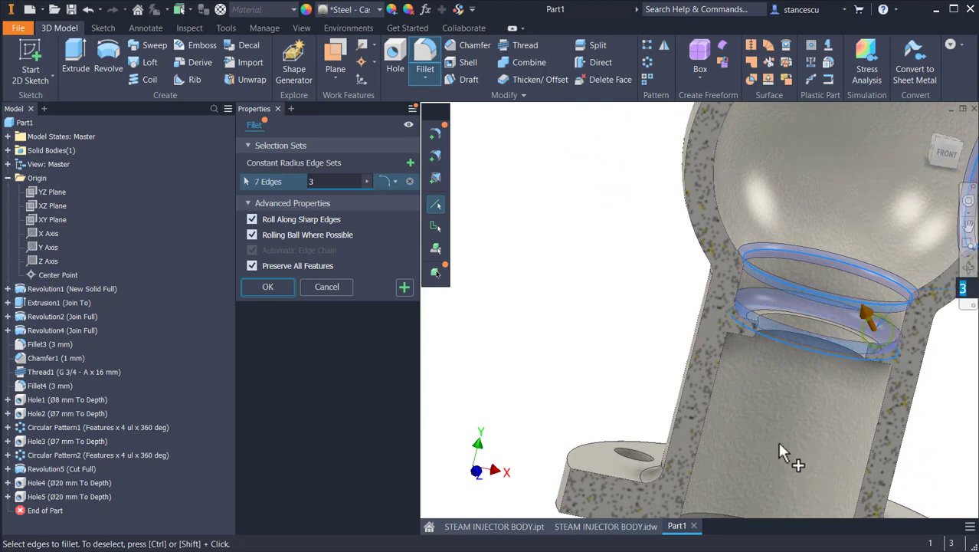
middle_click_drag(777, 442, 847, 248, "shift")
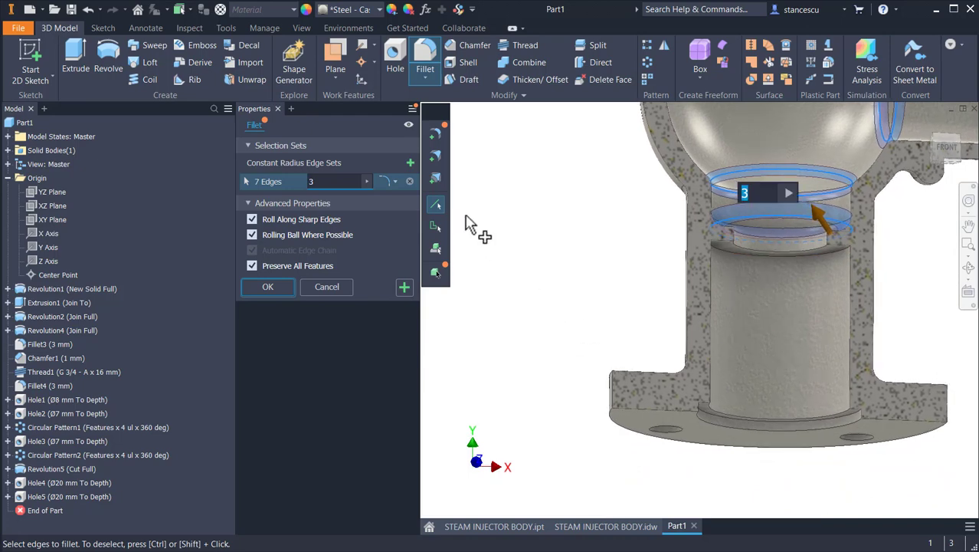
middle_click_drag(470, 225, 571, 305, "shift")
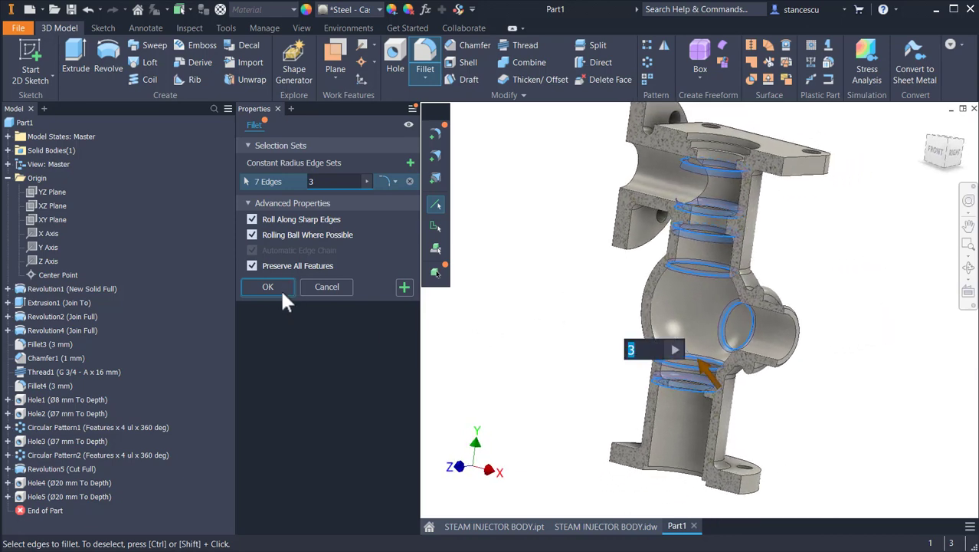
left_click(267, 288)
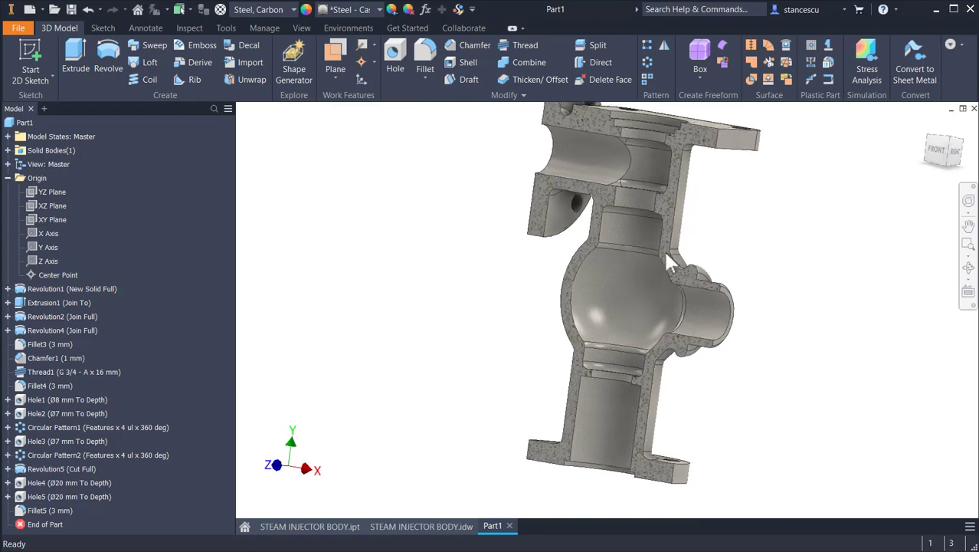
End the section view to show the whole injector body in the home view
scroll(665, 255, "up", 6)
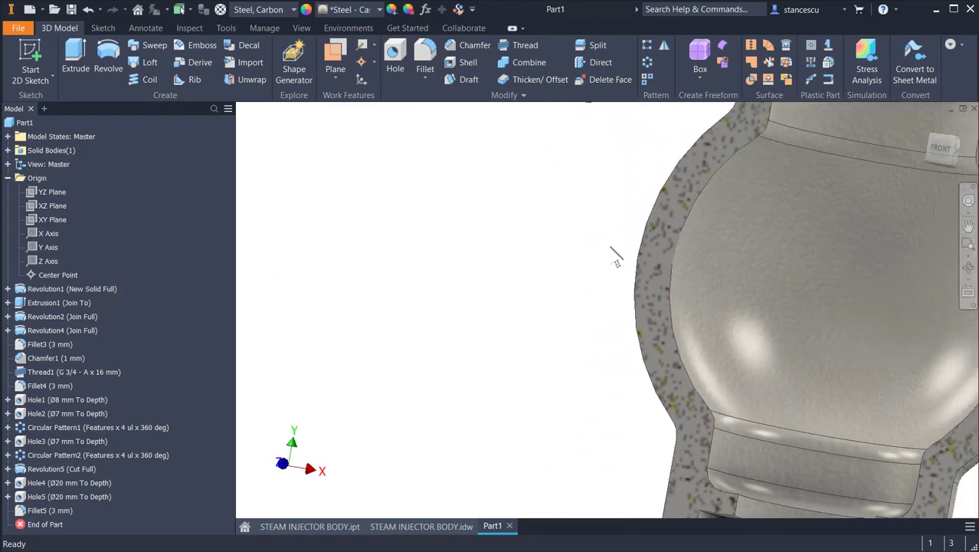
scroll(616, 258, "down", 6)
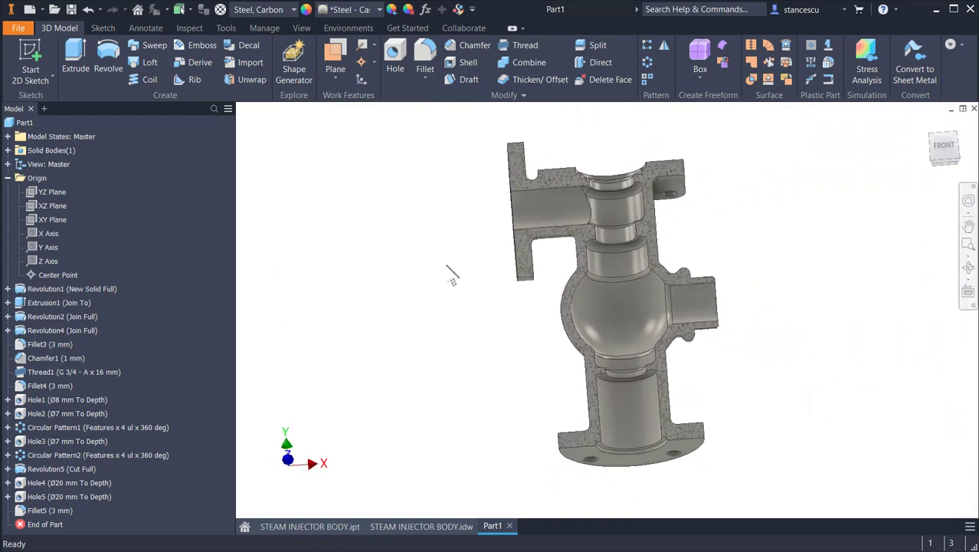
key("F6")
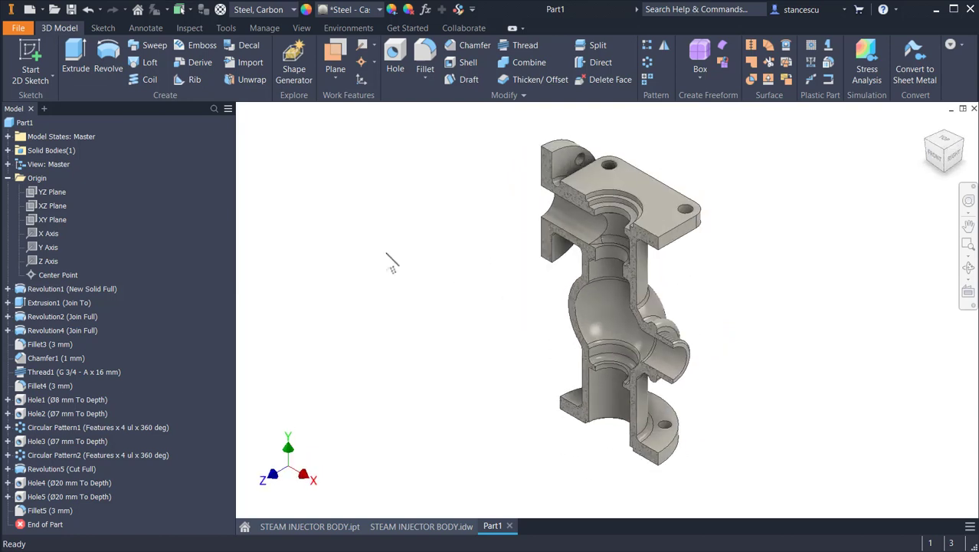
left_click(305, 25)
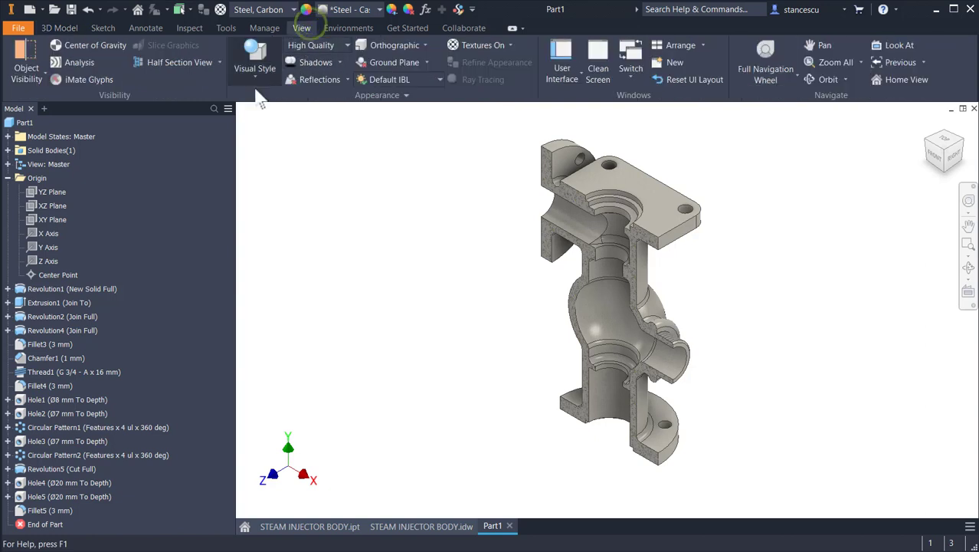
left_click(219, 61)
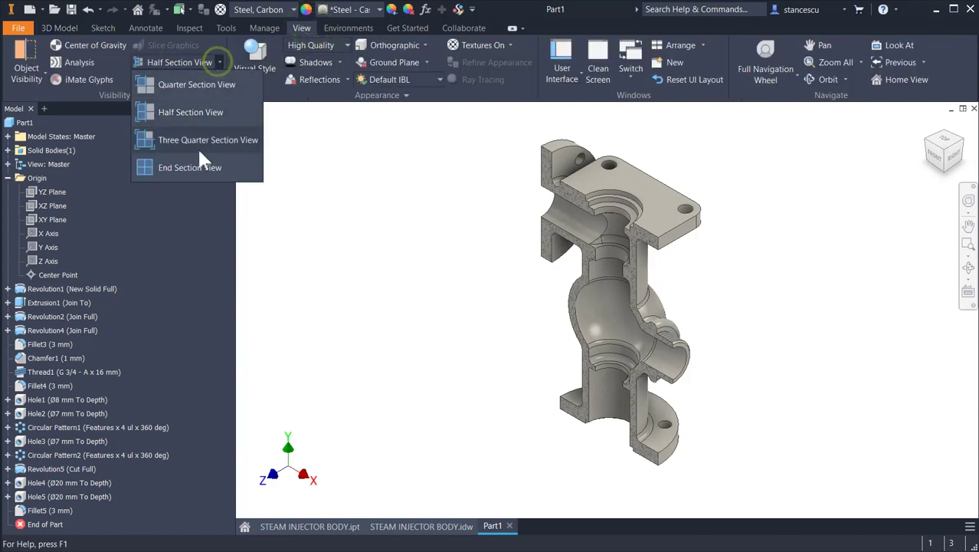
left_click(199, 169)
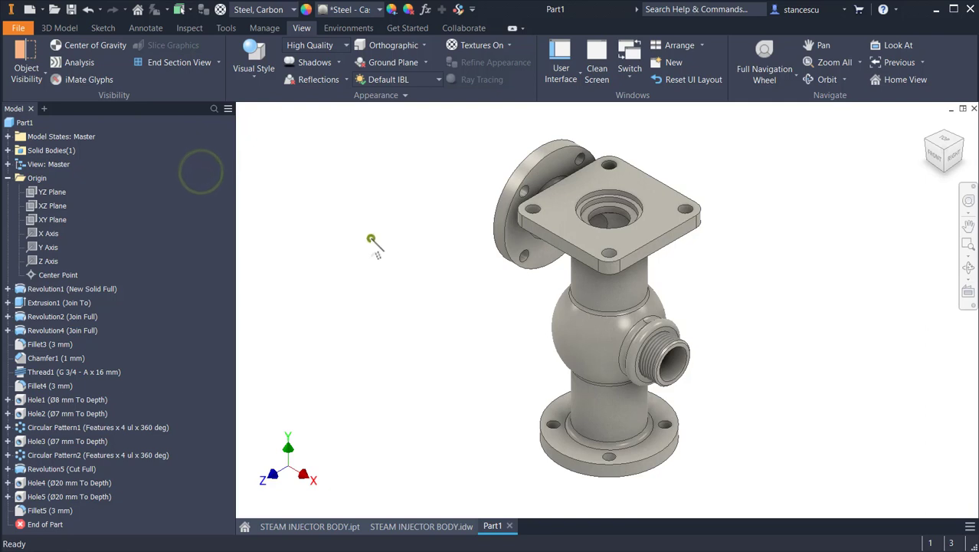
key("F6")
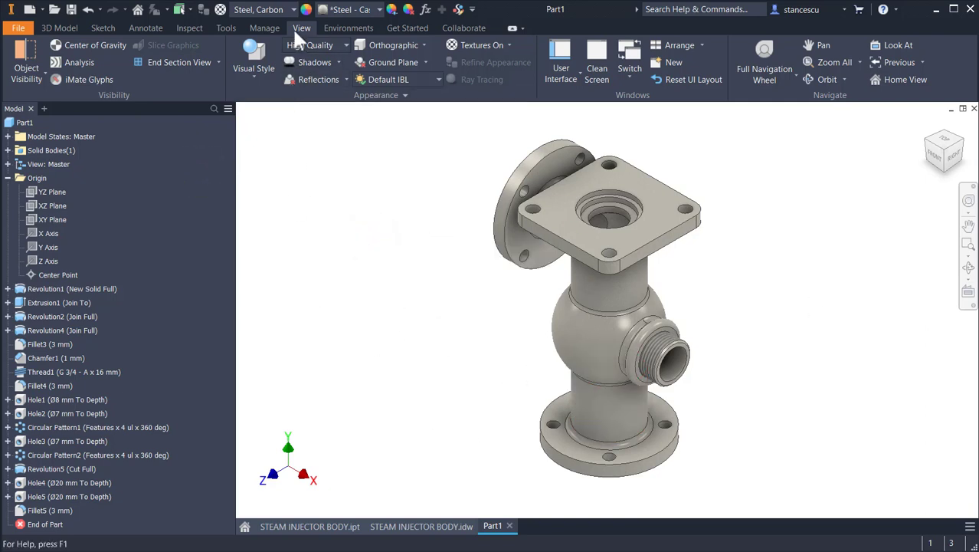
Set the visual style to Shaded and inspect the body without edges, returning to the home view
left_click(258, 73)
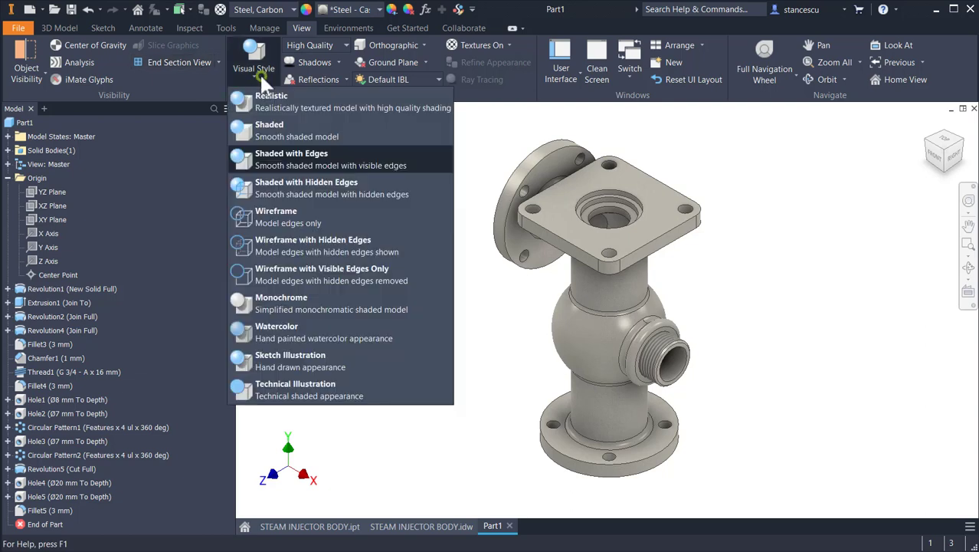
left_click(288, 136)
scroll(772, 325, "down", 5)
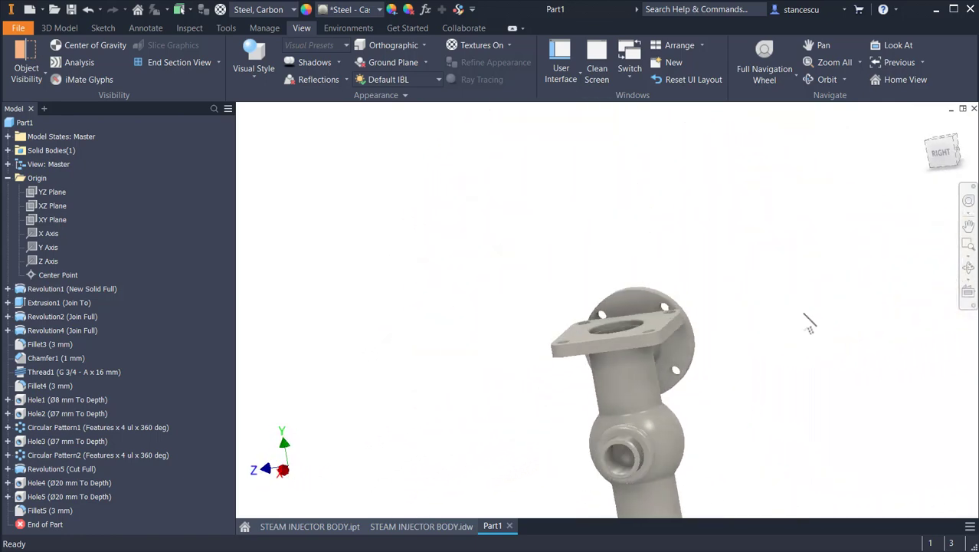
key("F6")
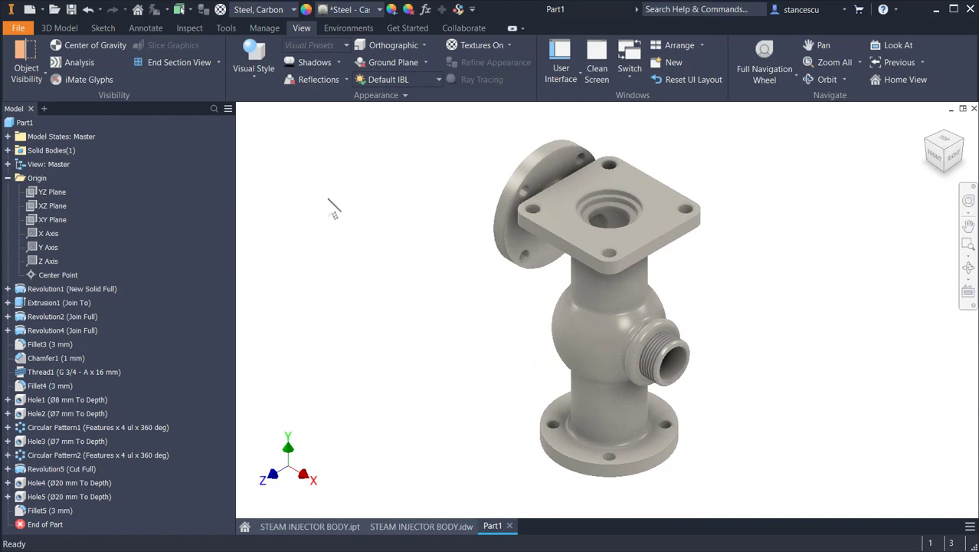
Apply the Steel - Polished appearance to the top face of the square flange
left_click(51, 25)
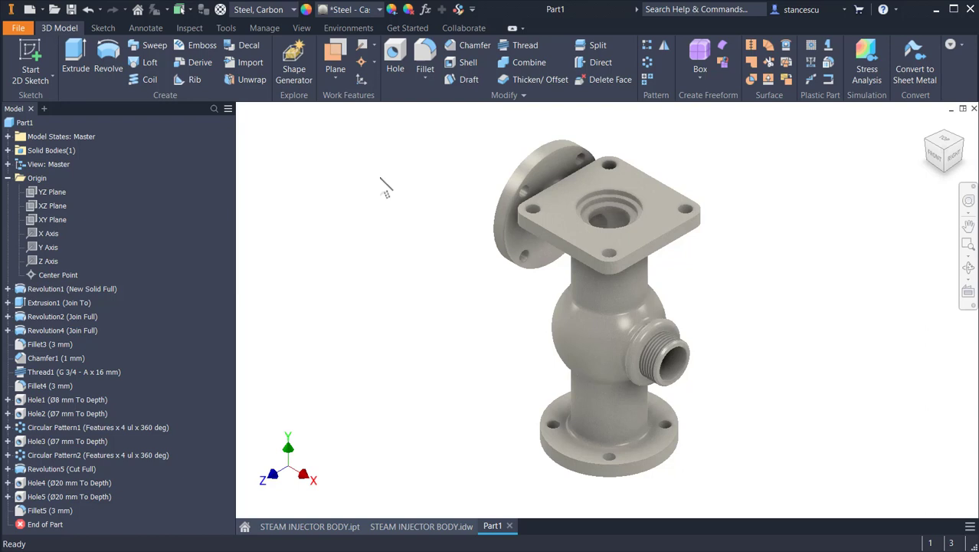
left_click(597, 178)
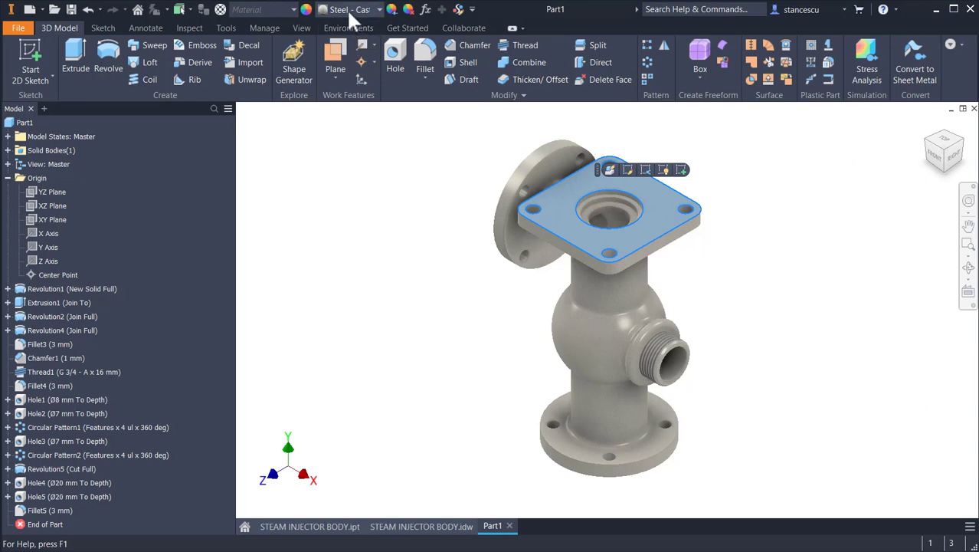
middle_click_drag(396, 248, 405, 246, "shift")
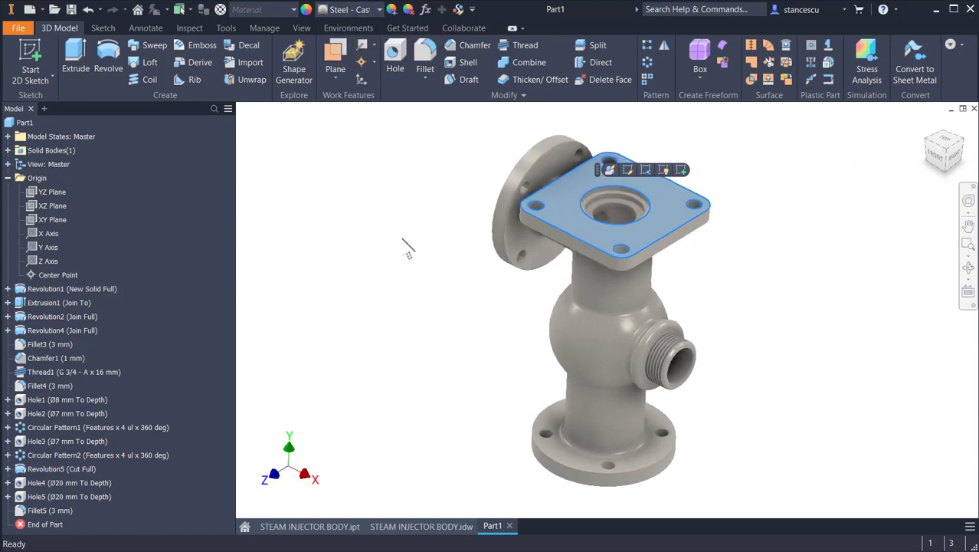
left_click(340, 9)
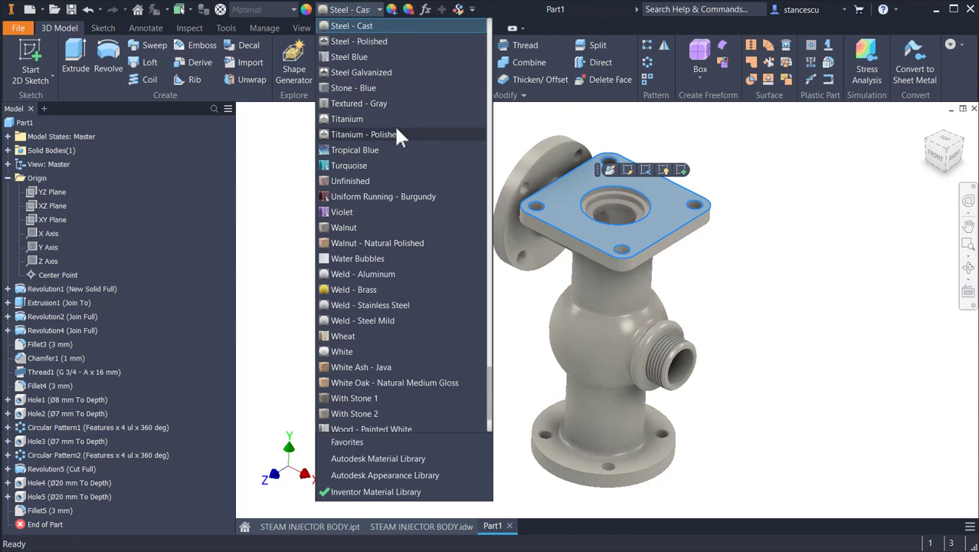
left_click(373, 42)
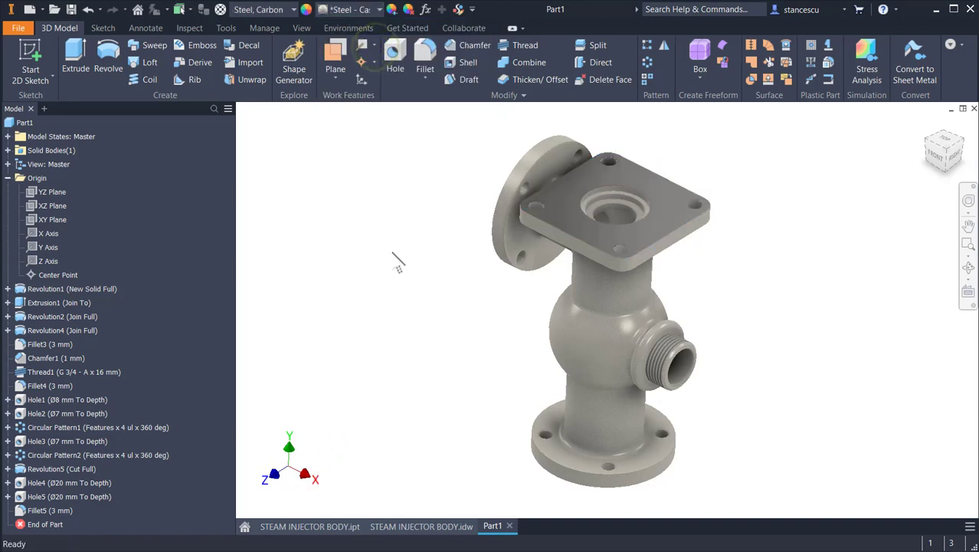
Apply the Steel - Polished appearance to the square flange's recess faces, the side flange's outer face, the collar face beside the thread and the base flange's underside
scroll(705, 219, "up", 3)
scroll(704, 188, "up", 3)
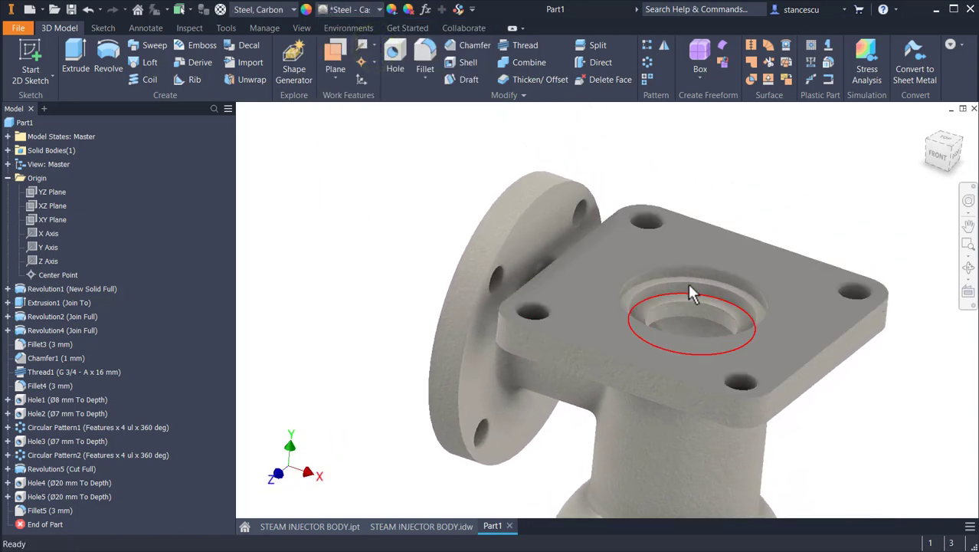
scroll(696, 281, "up", 3)
left_click(708, 276)
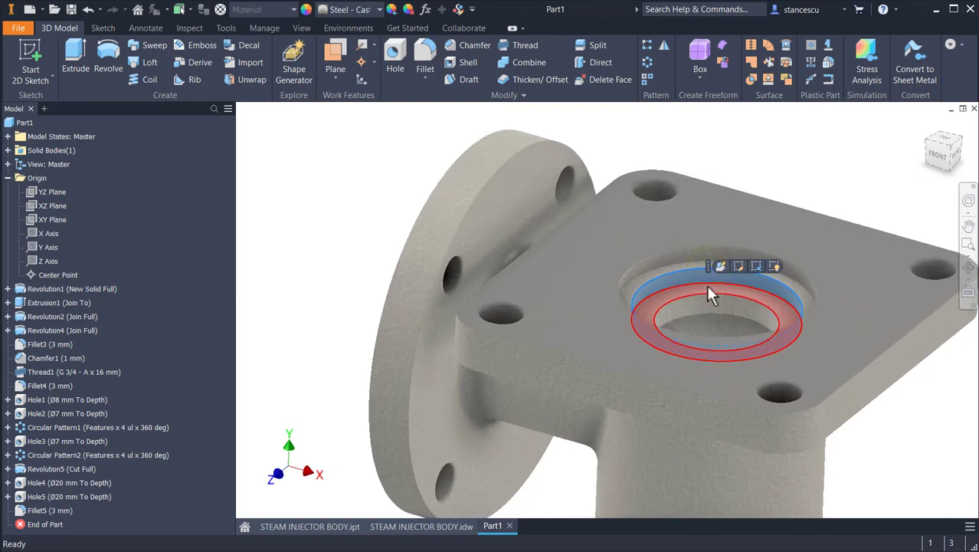
left_click(658, 305, "ctrl")
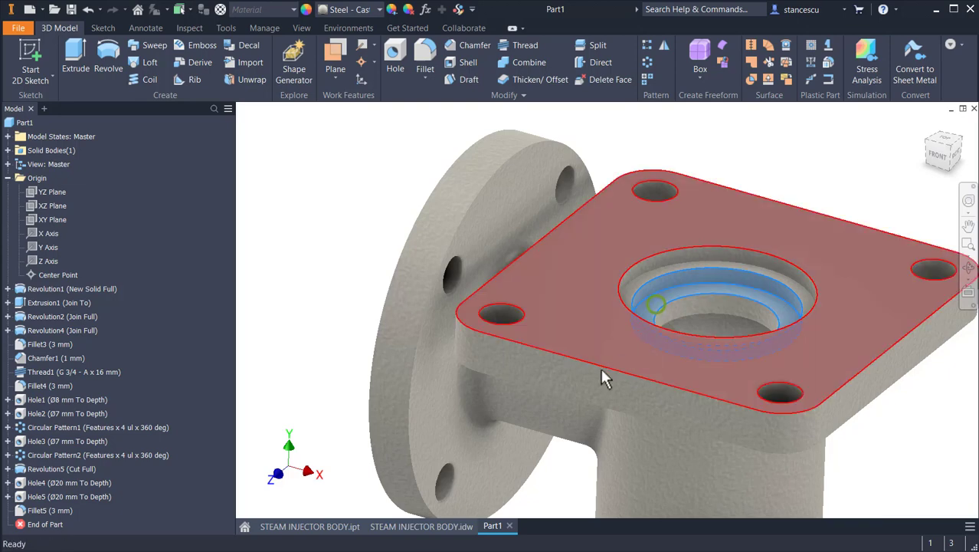
middle_click_drag(385, 295, 390, 282, "shift")
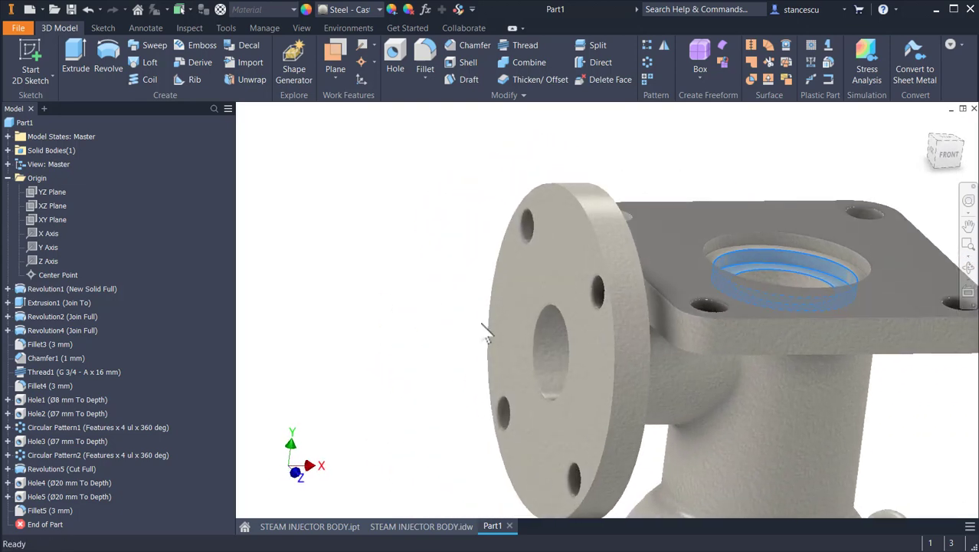
left_click(565, 260, "ctrl")
middle_click_drag(398, 349, 850, 341, "shift")
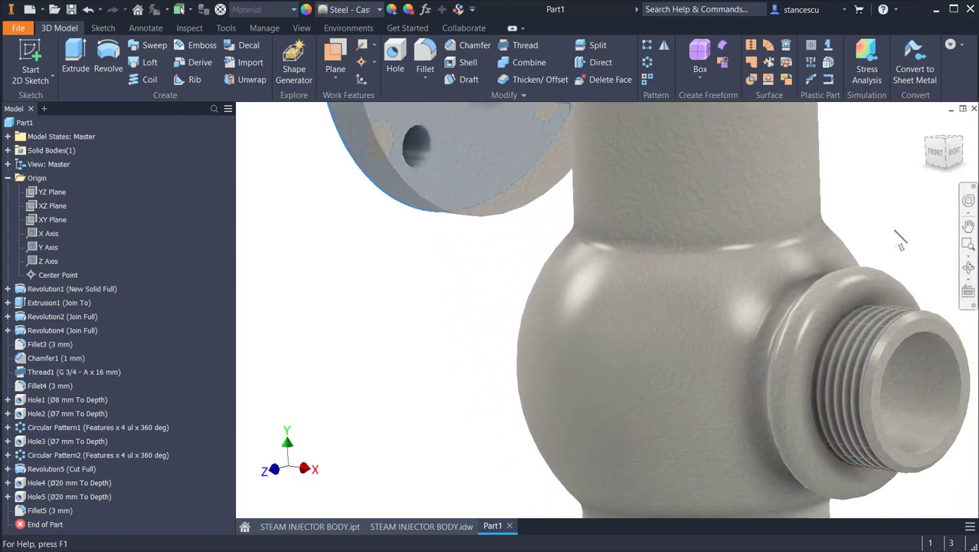
left_click(865, 293, "ctrl")
scroll(865, 229, "down", 2)
middle_click_drag(865, 234, 812, 425, "shift")
left_click(805, 416, "ctrl")
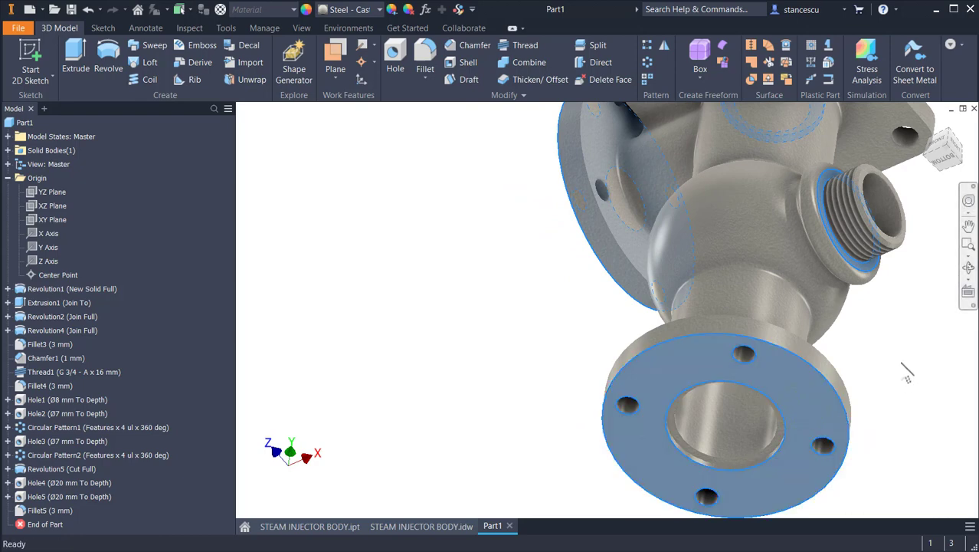
scroll(897, 379, "up", 5)
scroll(766, 462, "down", 6)
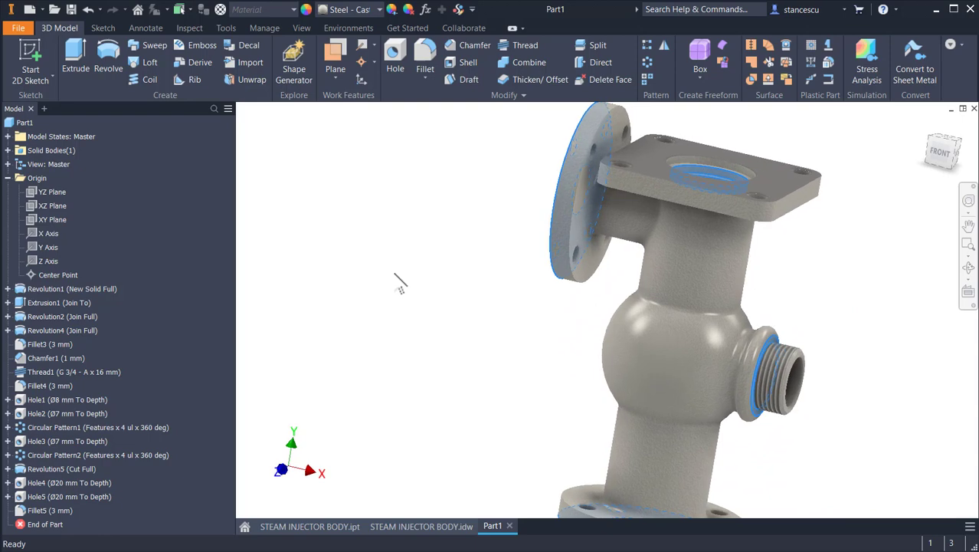
key("F6")
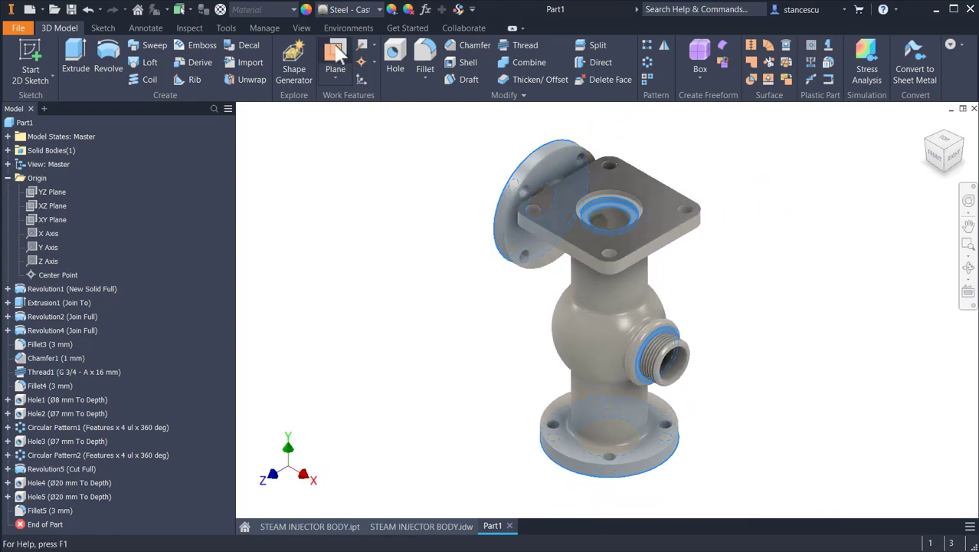
left_click(354, 11)
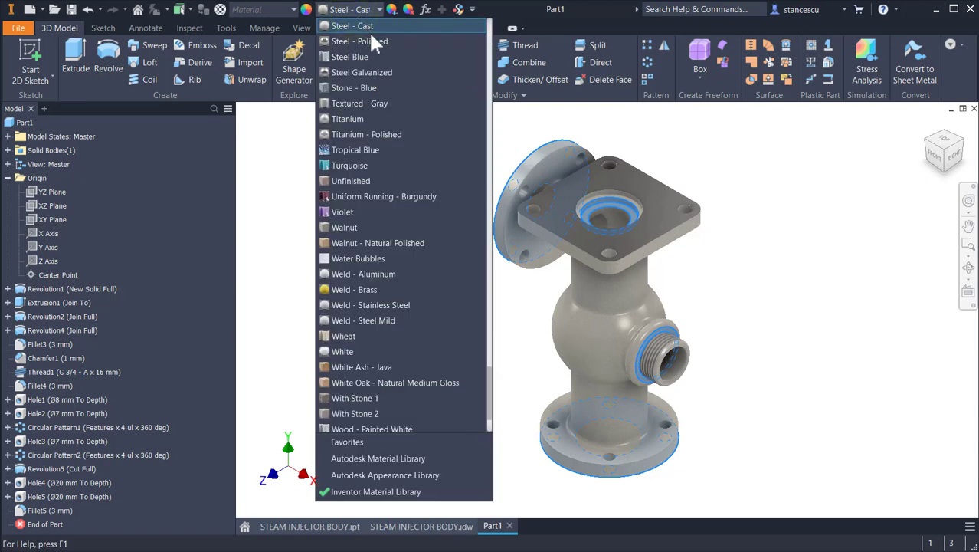
left_click(378, 40)
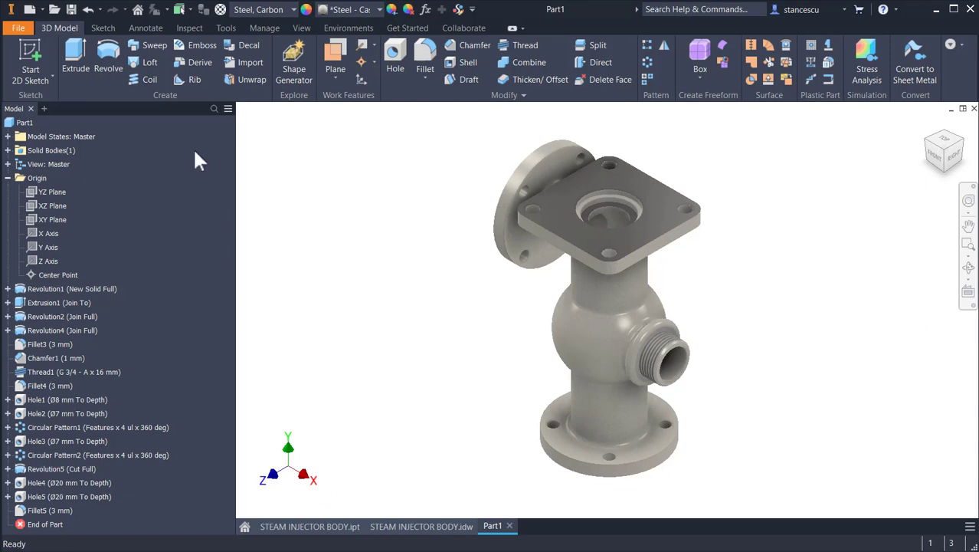
left_click(295, 188)
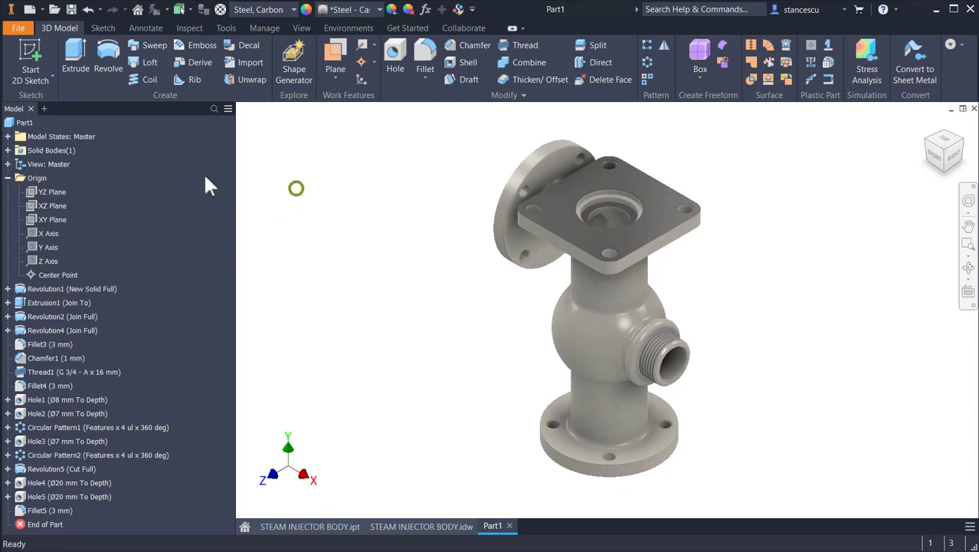
Update the physical properties in Part1's iProperties and copy the volume value with its unit
right_click(24, 125)
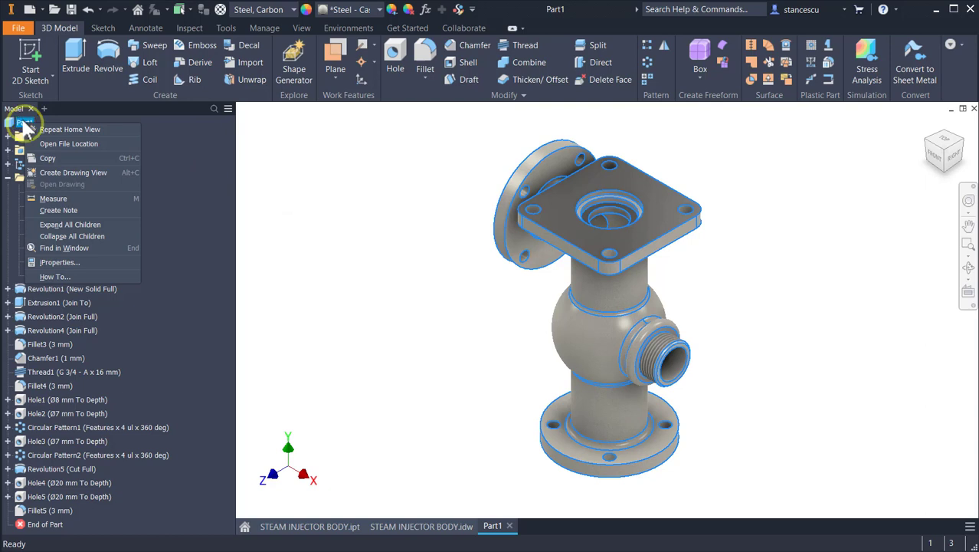
left_click(84, 263)
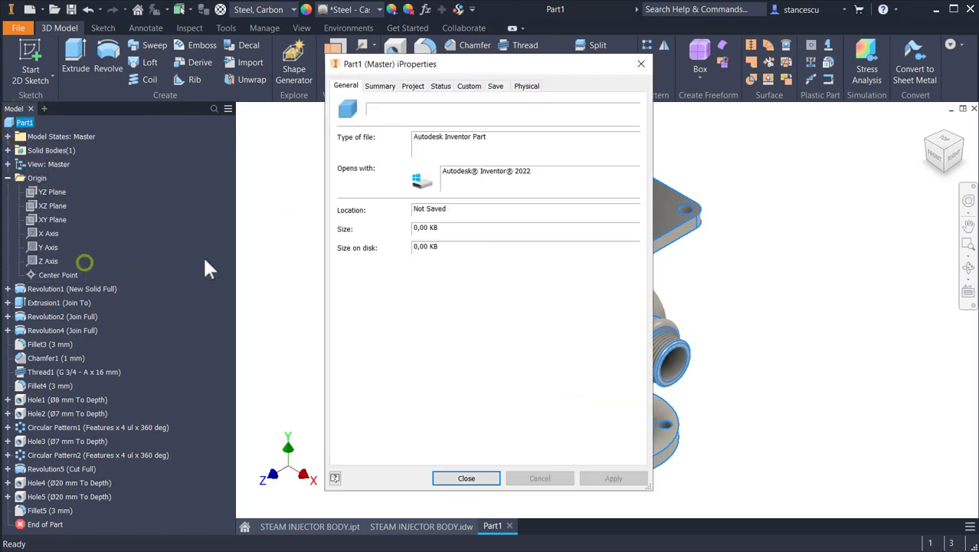
left_click(526, 85)
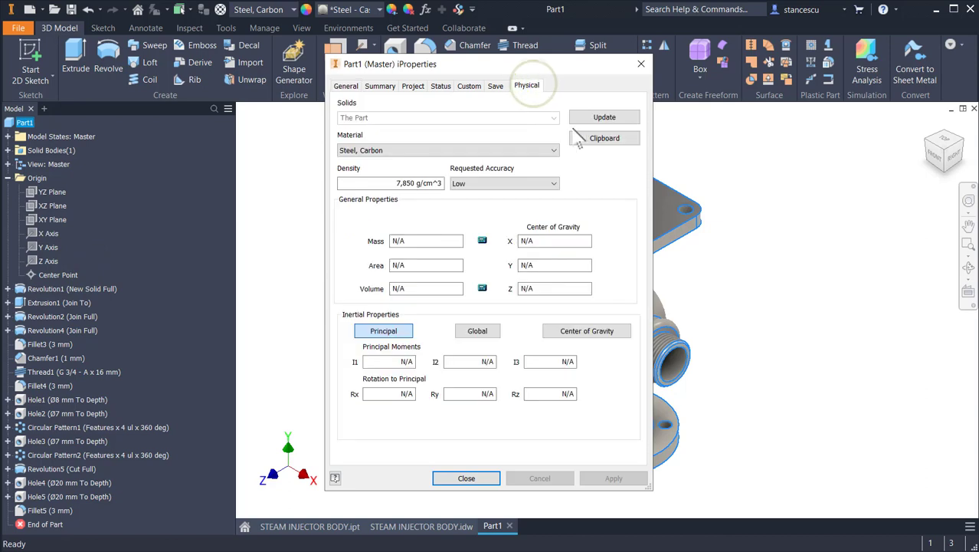
left_click(618, 117)
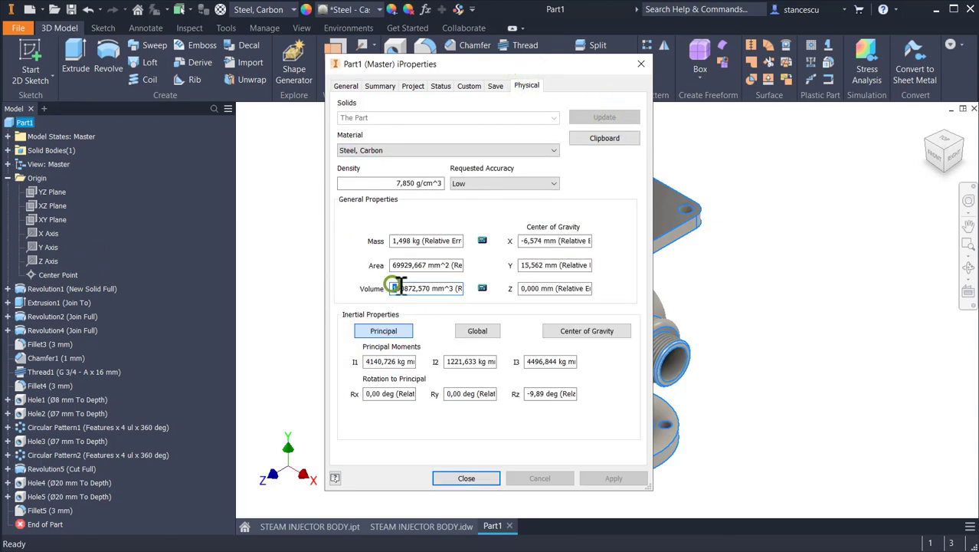
mouse_move(392, 288)
left_mouse_down()
mouse_move(463, 297)
mouse_move(448, 287)
mouse_move(395, 287)
mouse_move(427, 281)
mouse_move(395, 294)
left_mouse_up()
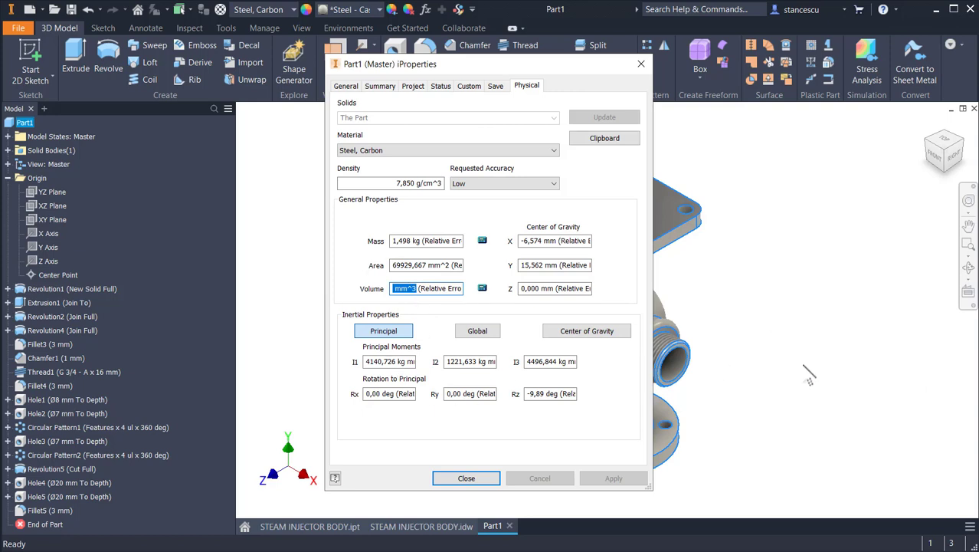
key("ctrl+c")
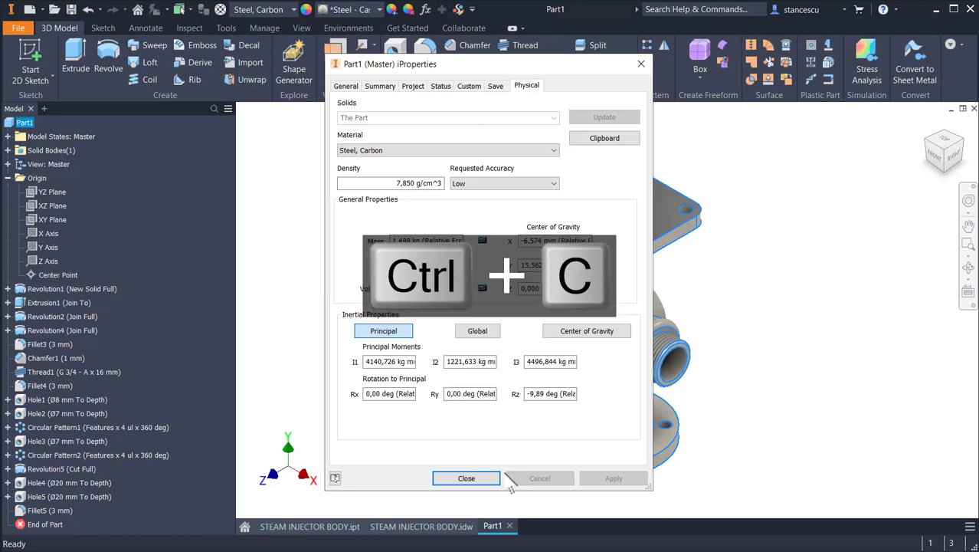
left_click(481, 481)
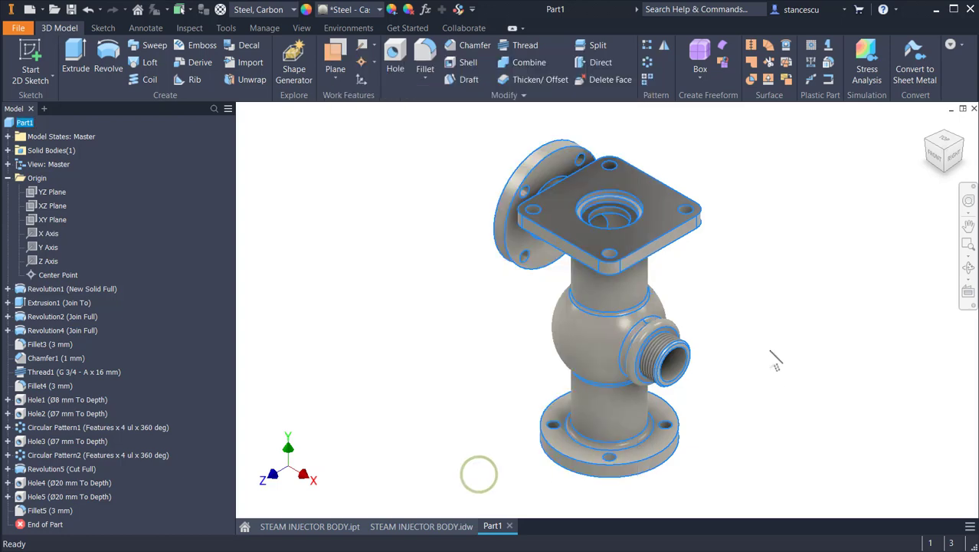
In the STEAM INJECTOR BODY.idw drawing, edit the volume note and paste the copied volume, 190872,570 mm^3, at its end
left_click(432, 533)
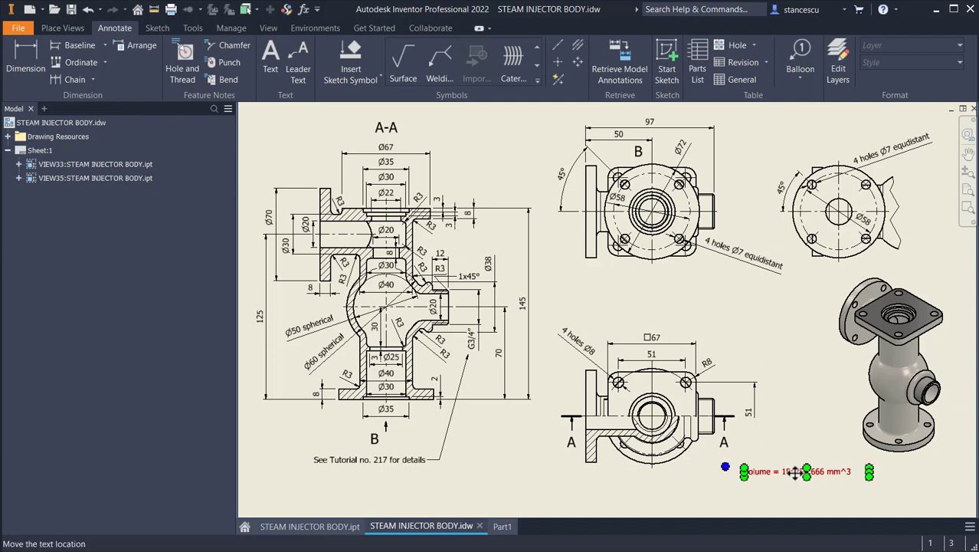
double_click(797, 473)
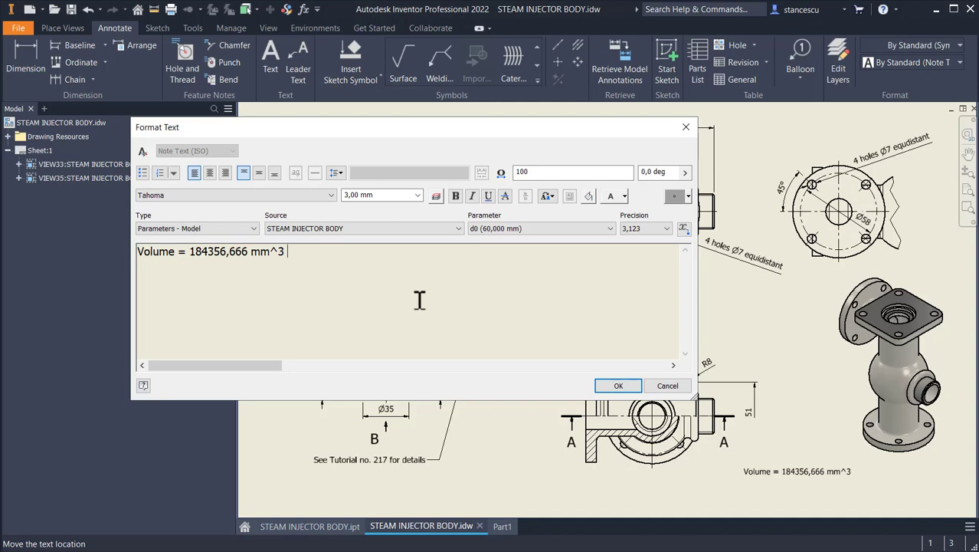
key("ctrl+v")
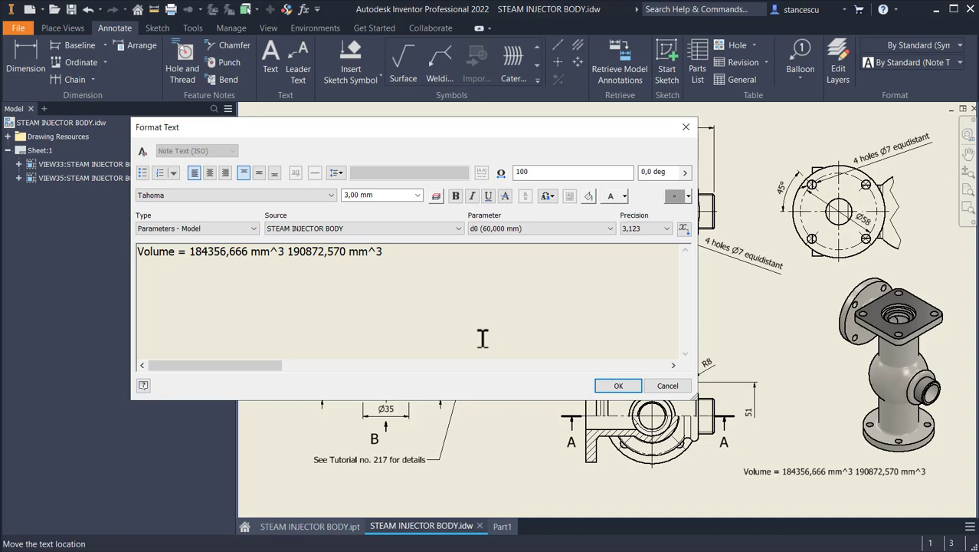
Delete the old volume value and its unit before the pasted one, and apply the edited note
left_click(286, 254)
key("Right")
key("ctrl+shift+Left")
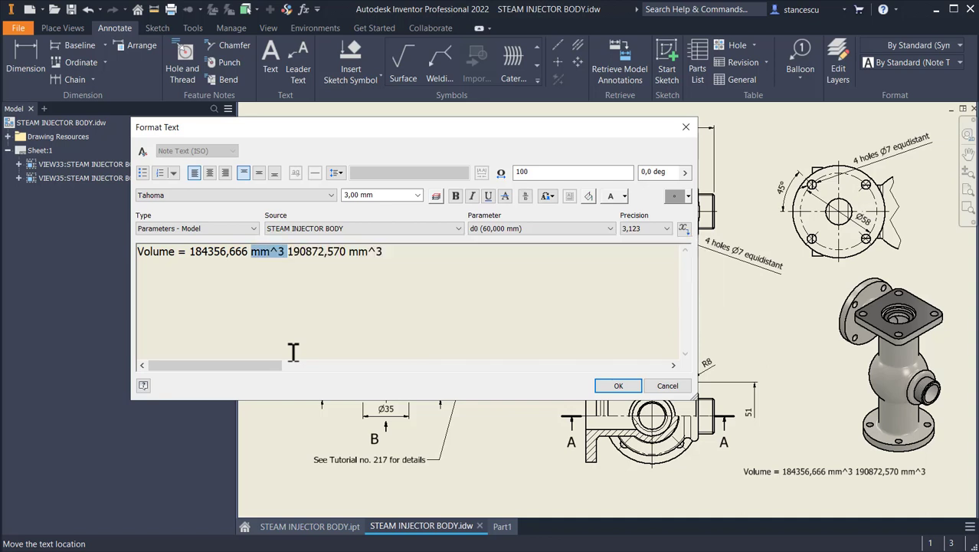
key("ctrl+shift+Left")
key("ctrl+shift+Left")
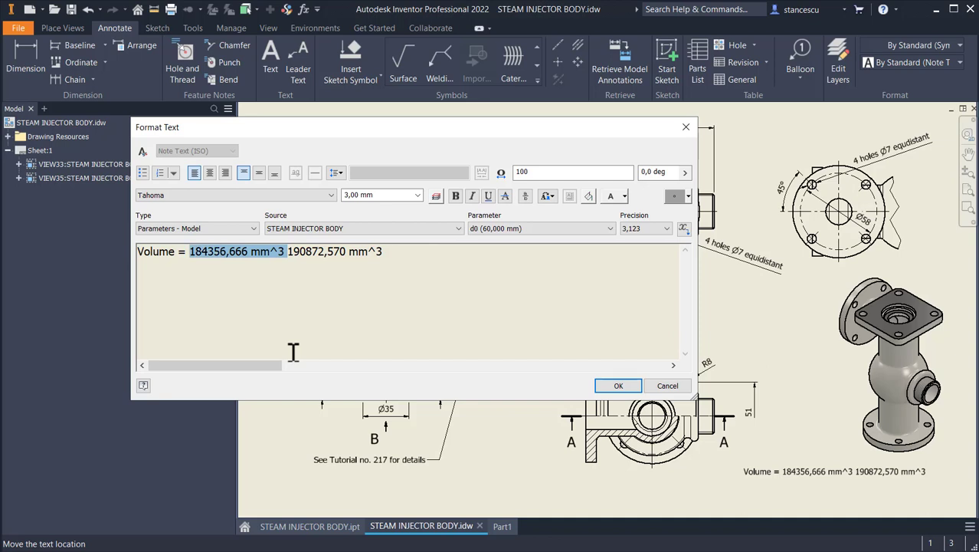
key("Delete")
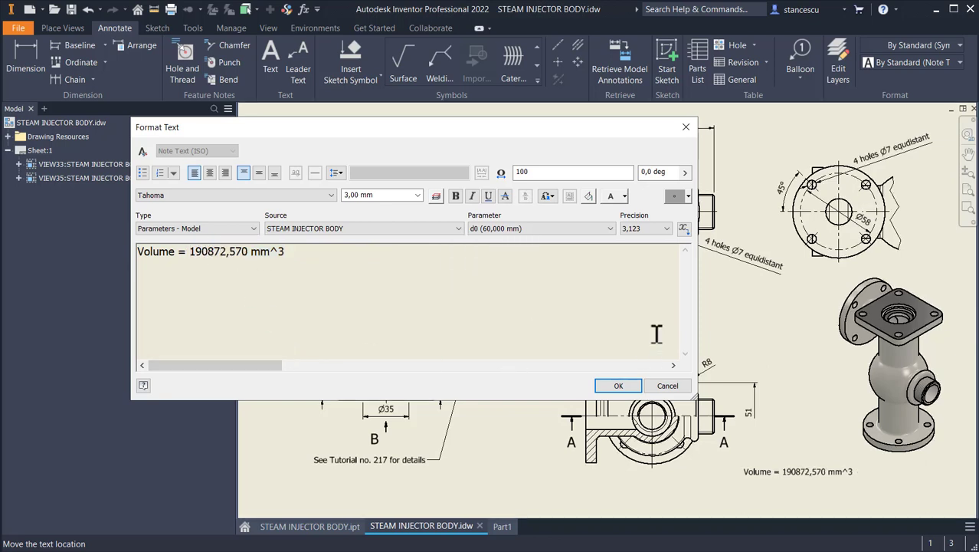
left_click(616, 385)
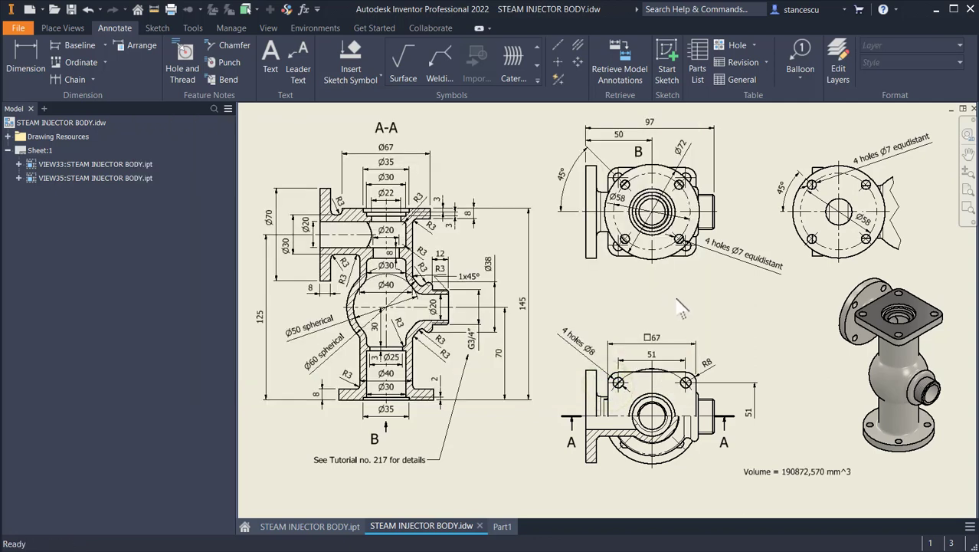
Return to the Part1 model and clear the selection of the injector body
left_click(778, 319)
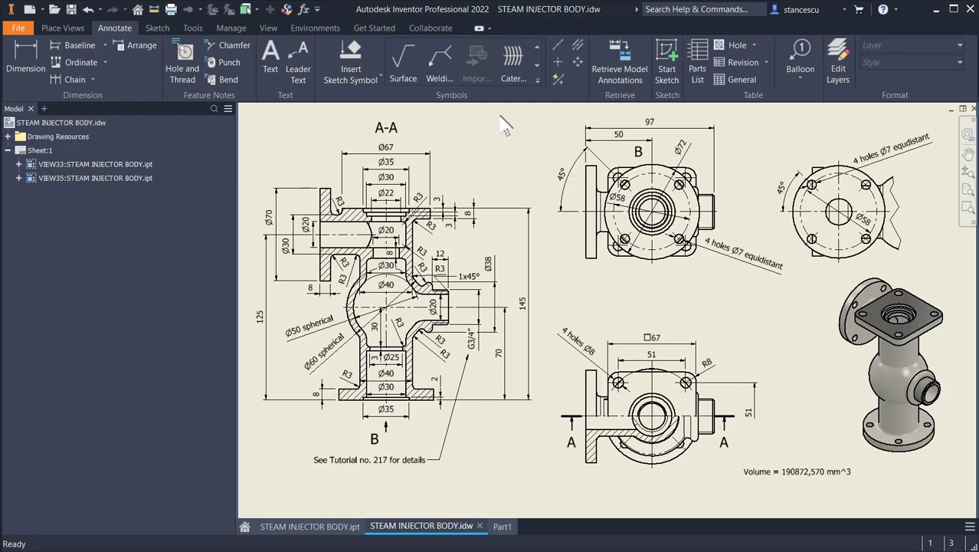
left_click(502, 526)
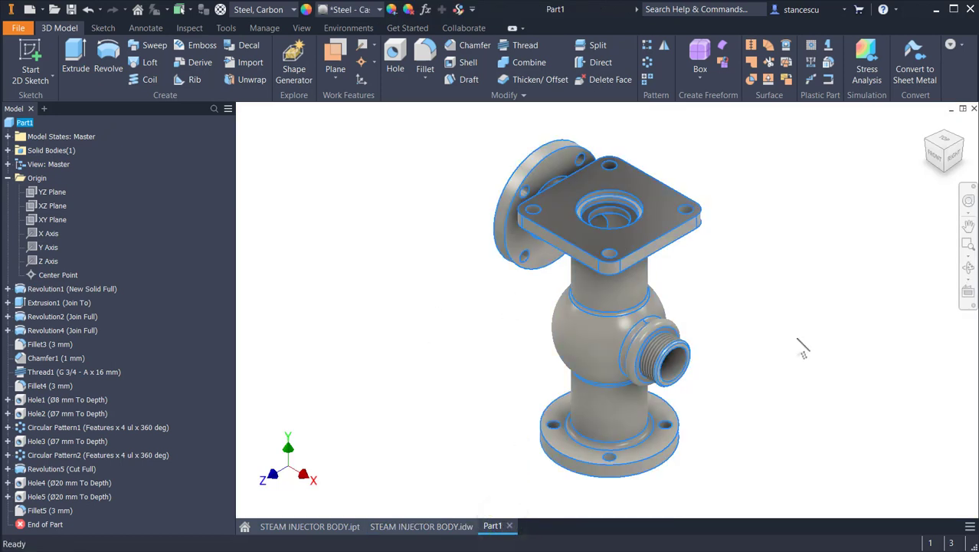
left_click(798, 342)
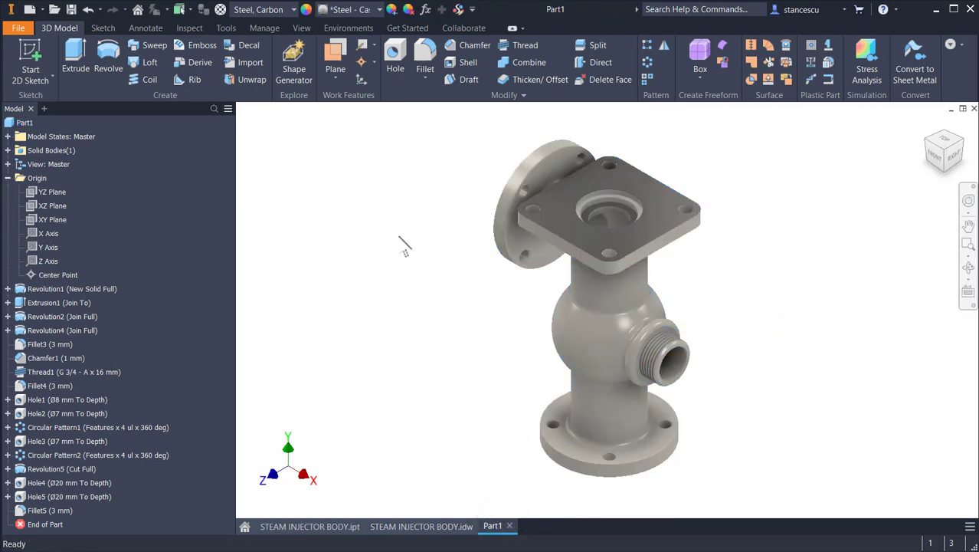